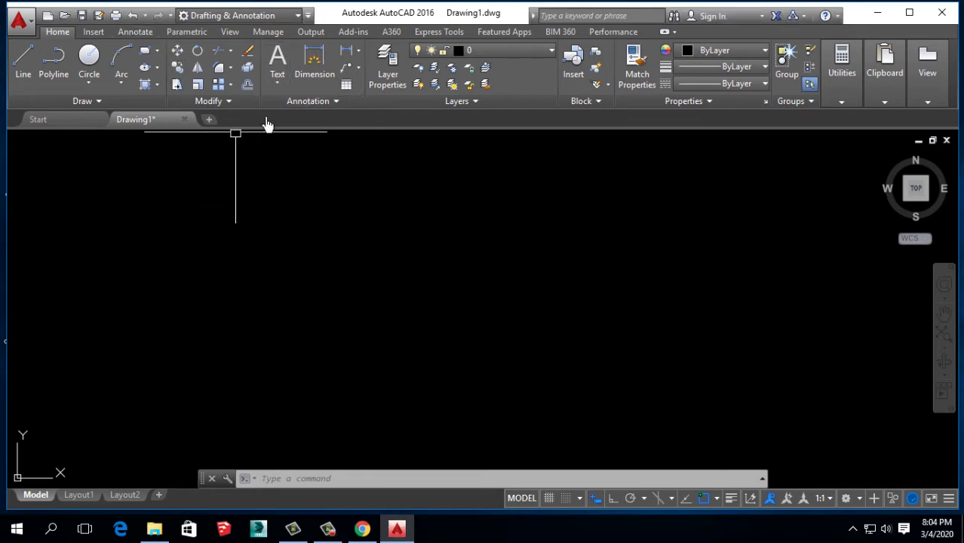
Step: Set the drawing length units to Decimal using the UN units dialog
text(u)
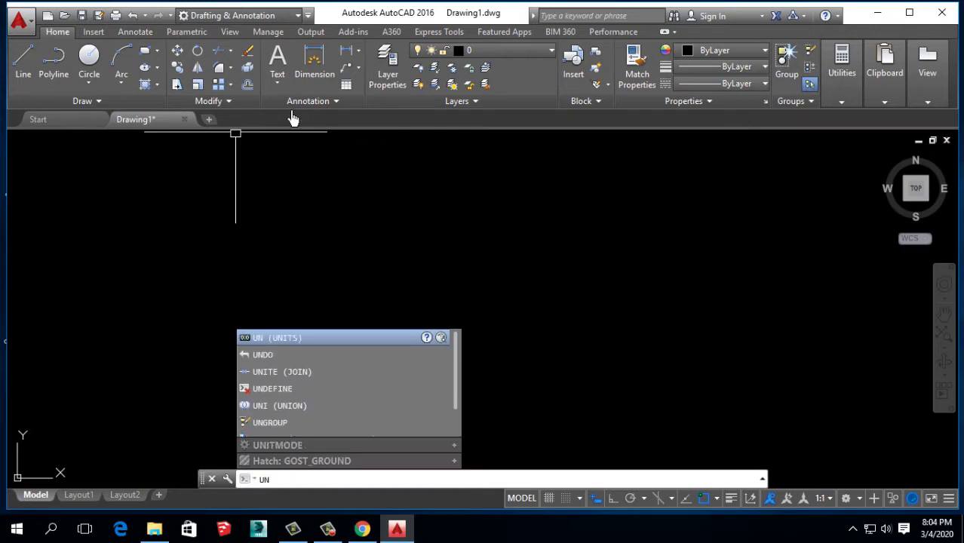
key(Return)
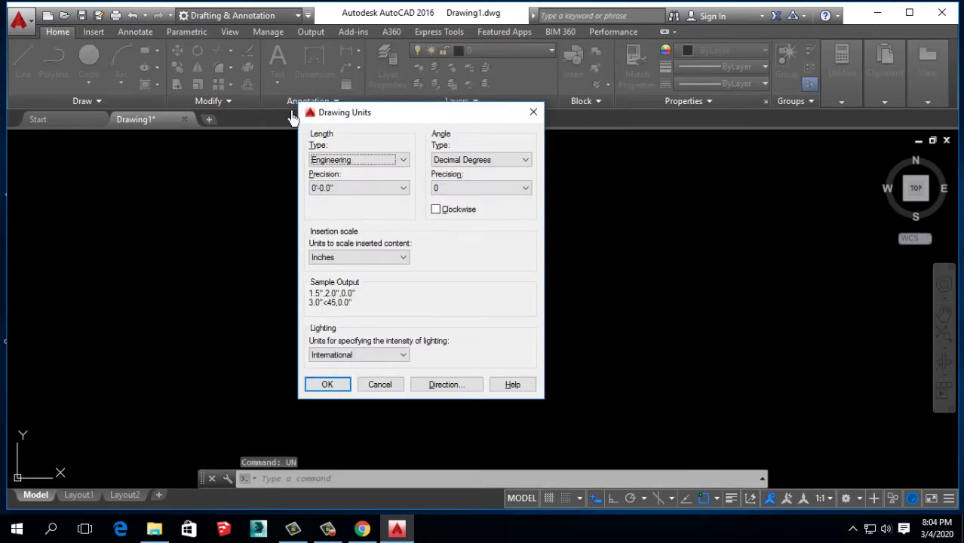
click(359, 159)
click(335, 183)
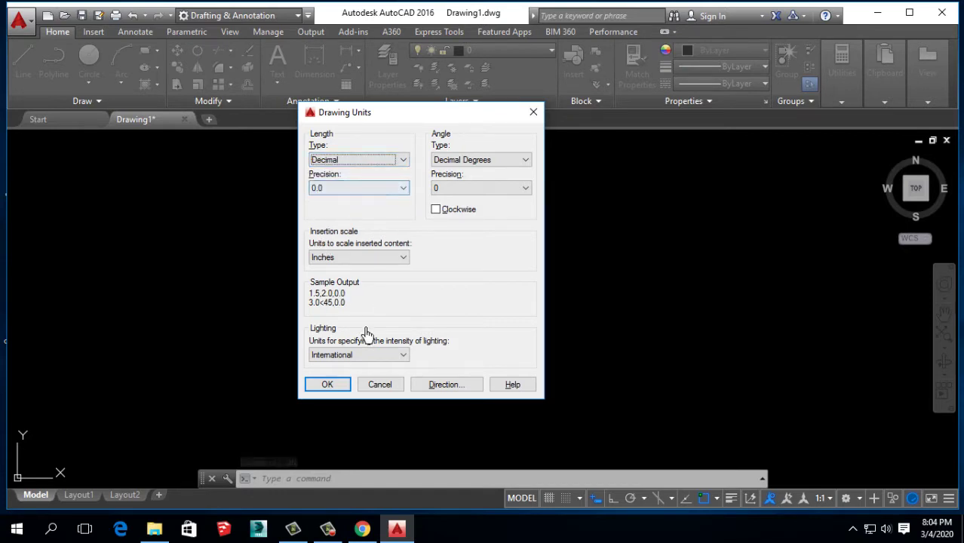
click(336, 382)
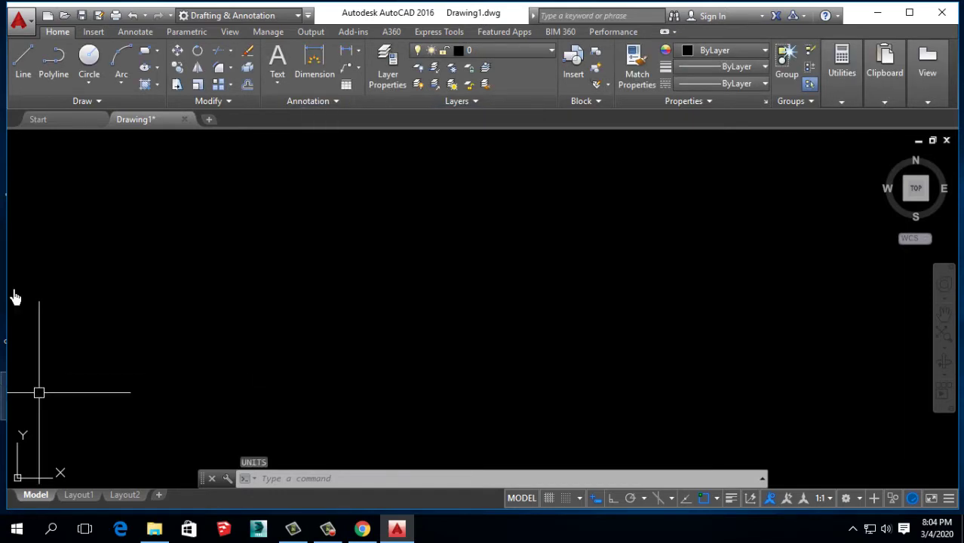
Step: Draw a 60-unit horizontal line with Ortho turned on
click(23, 61)
click(171, 258)
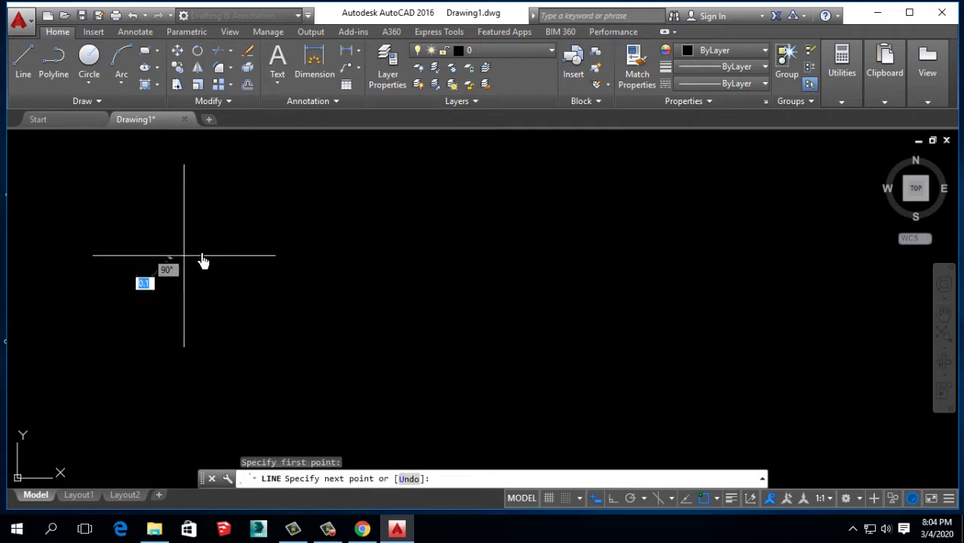
key(F8)
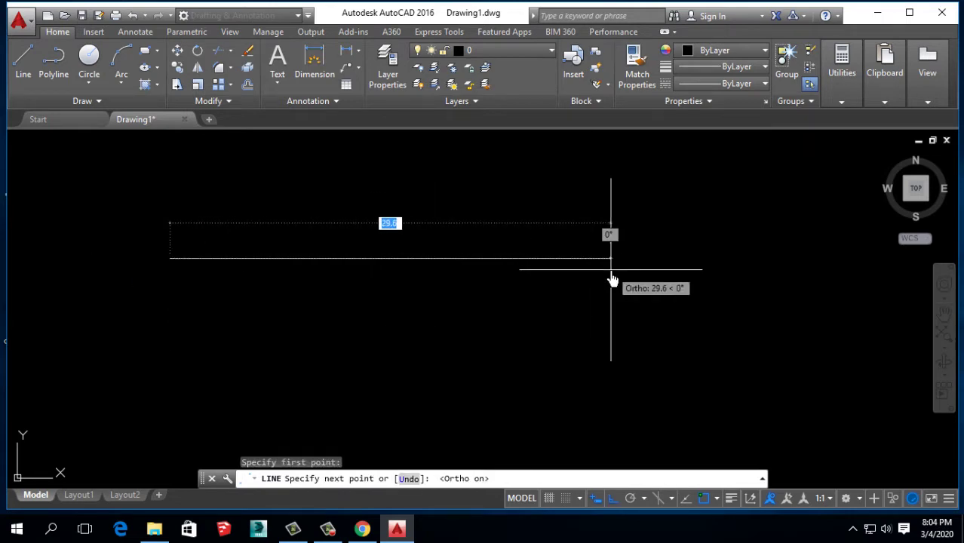
text(60)
key(Return)
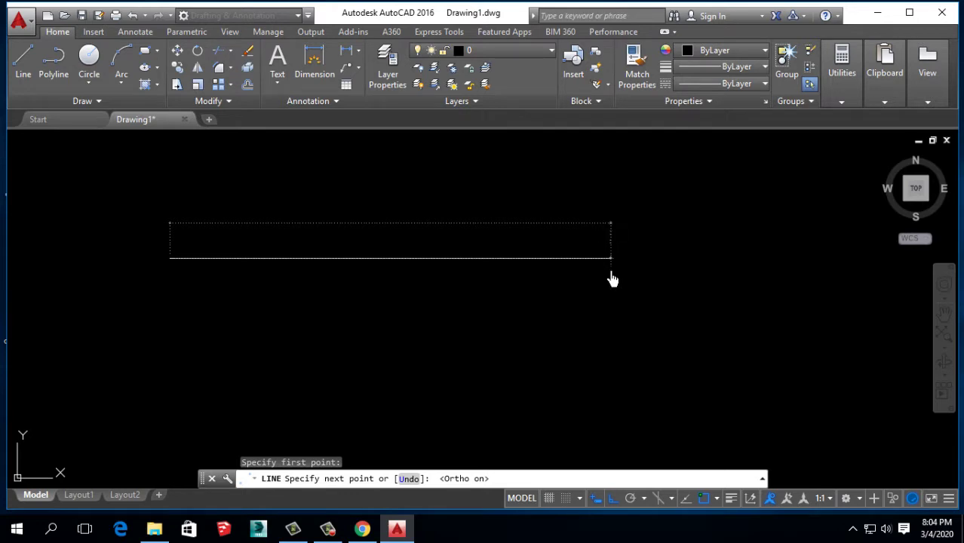
scroll(601, 254, down, 1)
key(Return)
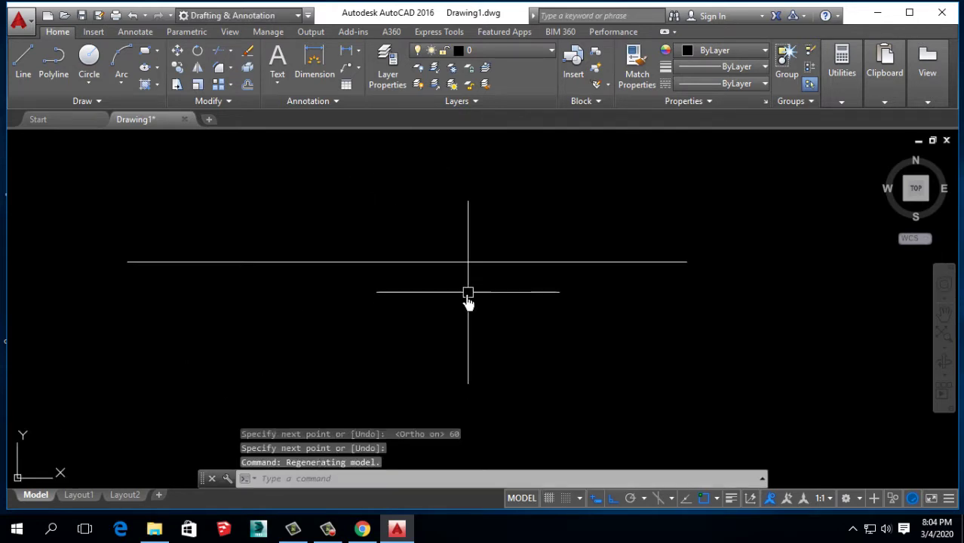
middle_drag(462, 312, 409, 288)
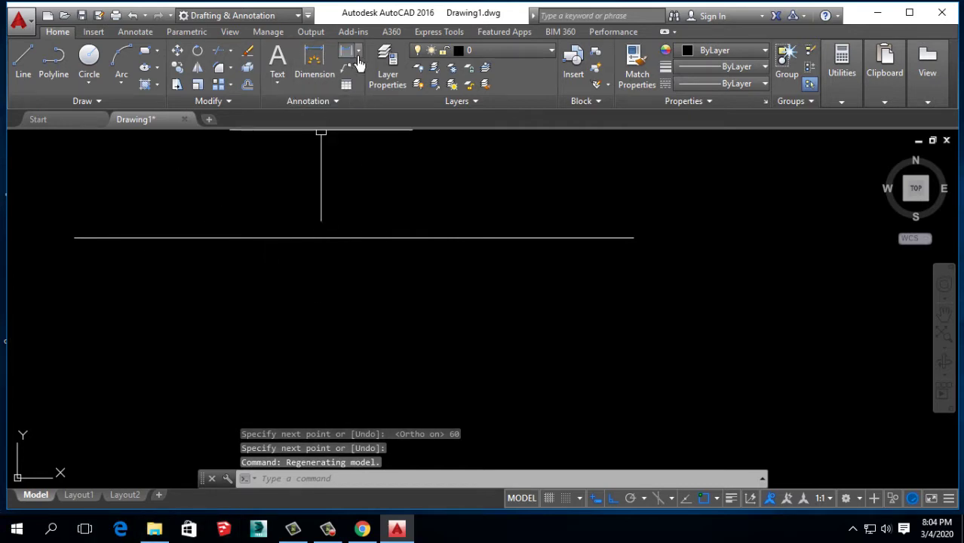
Step: Add a linear dimension reading 60.0000 above the line
click(346, 51)
key(Return)
click(338, 238)
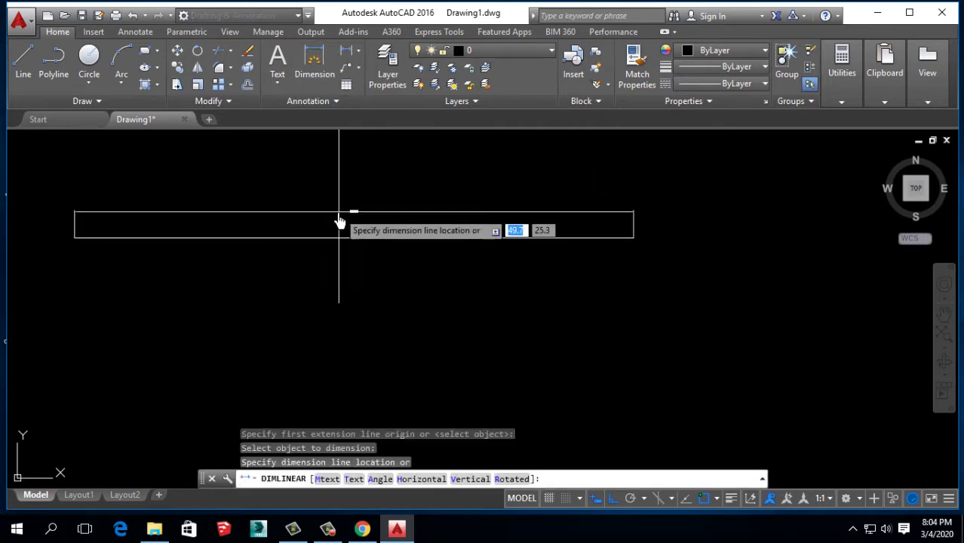
click(329, 230)
scroll(230, 280, up, 3)
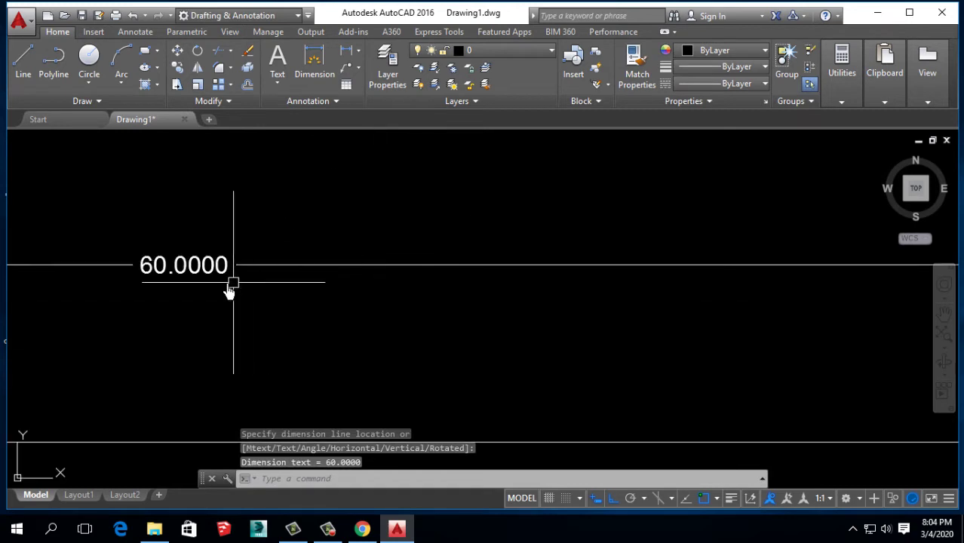
scroll(176, 254, up, 2)
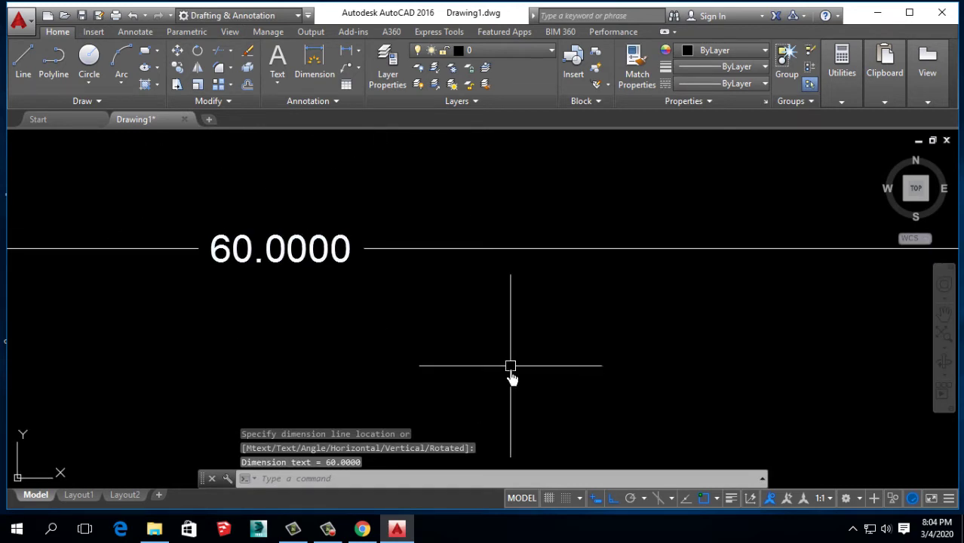
scroll(332, 249, down, 4)
scroll(339, 272, down, 3)
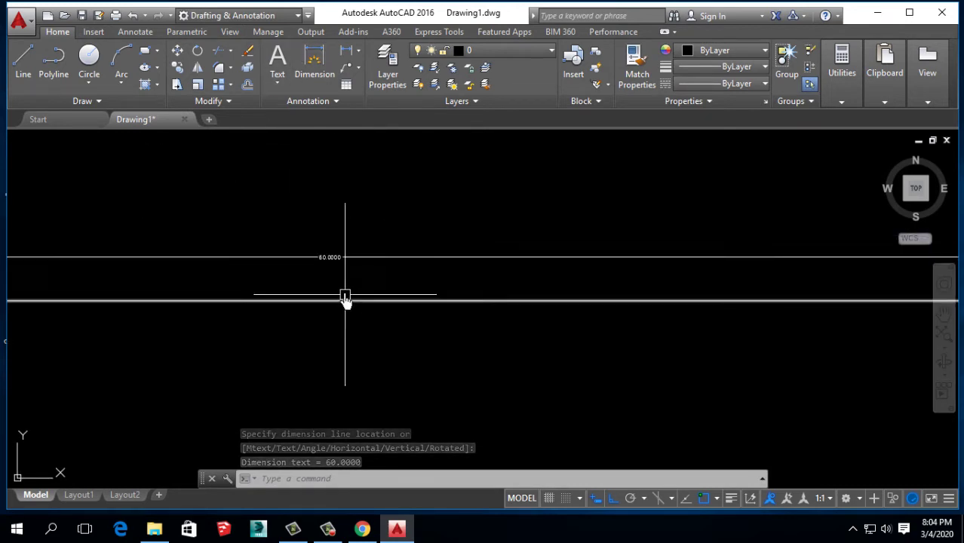
Step: Show the classic menu bar and briefly open and close the Dimension Style and Units dialogs
click(307, 15)
click(343, 303)
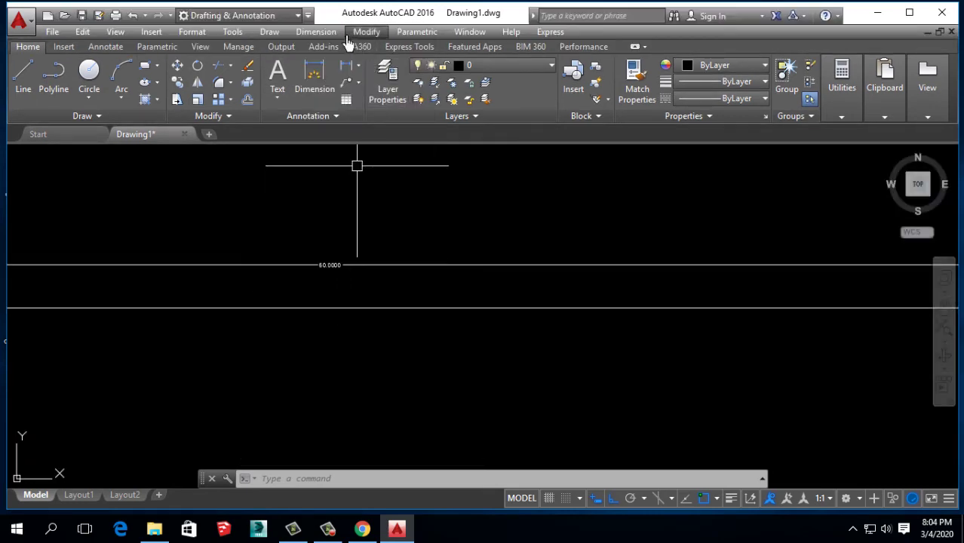
click(315, 32)
click(340, 398)
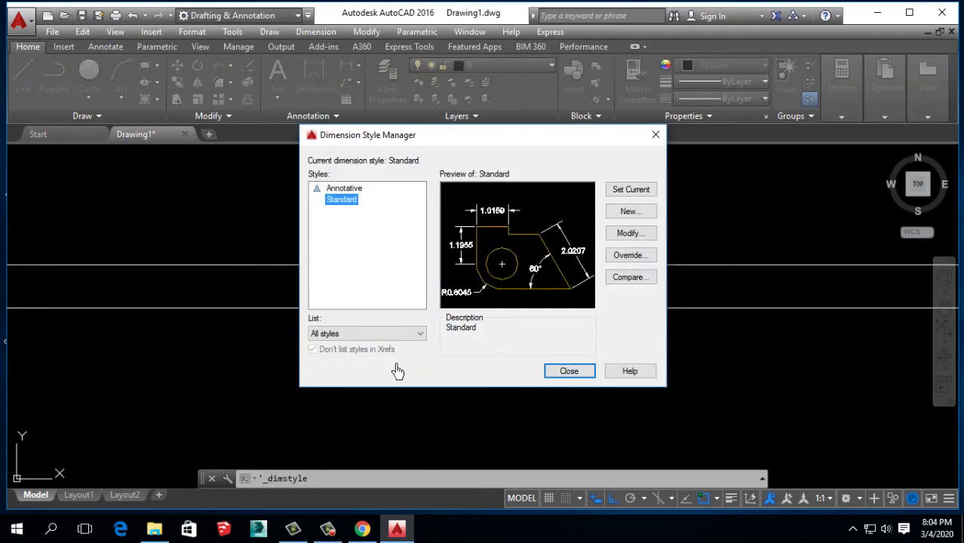
drag(487, 136, 494, 264)
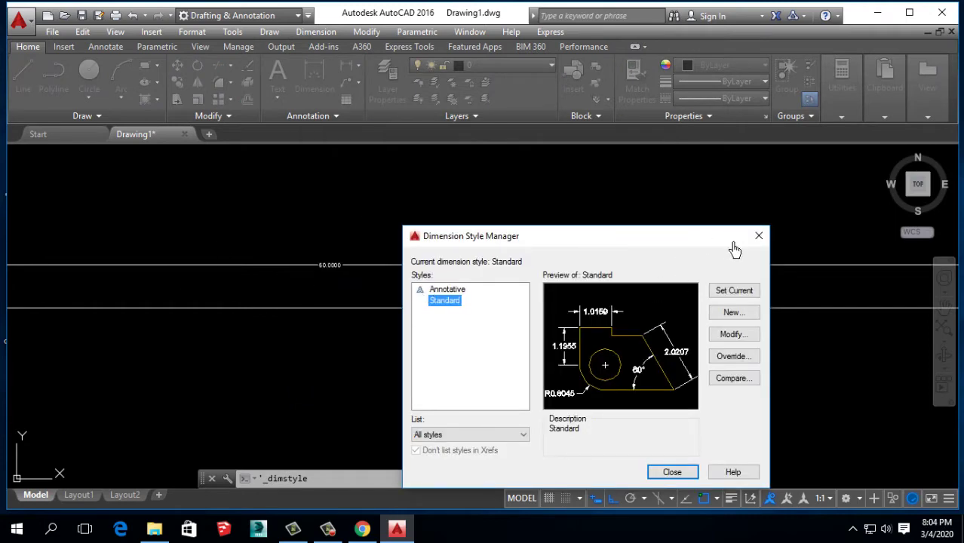
click(757, 236)
click(192, 31)
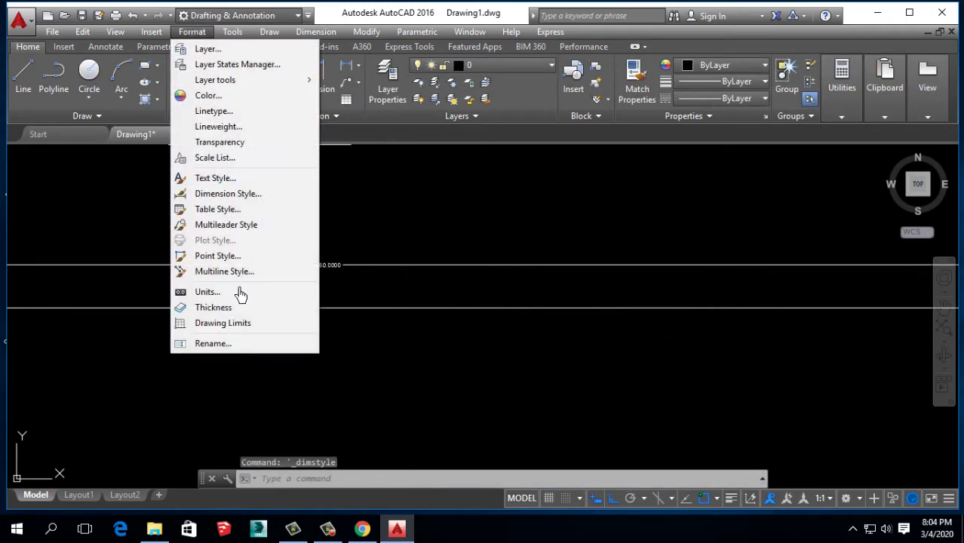
click(239, 292)
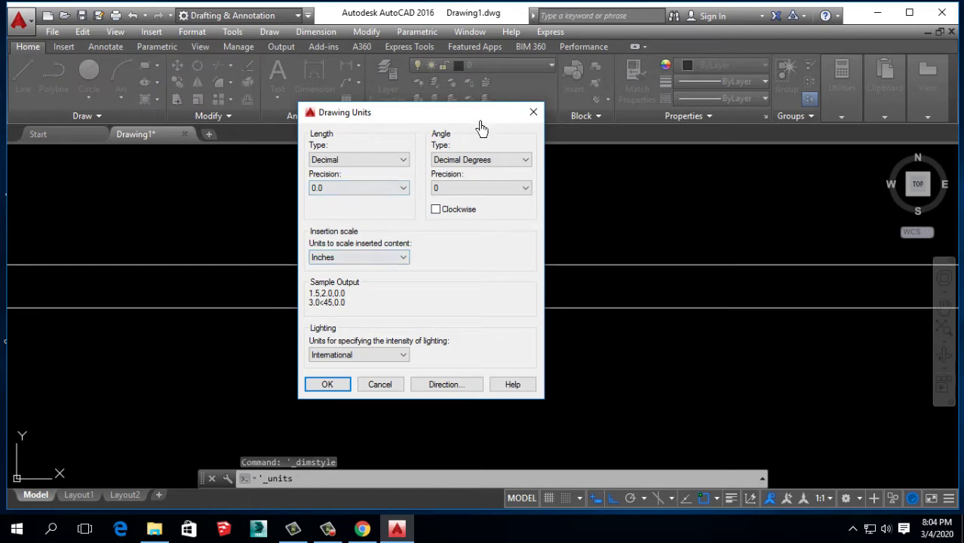
click(533, 112)
Step: Start a new line from a fresh start point, entering a length of 5
click(24, 75)
mouse_move(193, 181)
middle_down()
mouse_move(193, 255)
mouse_move(144, 254)
middle_up()
click(143, 249)
text(5)
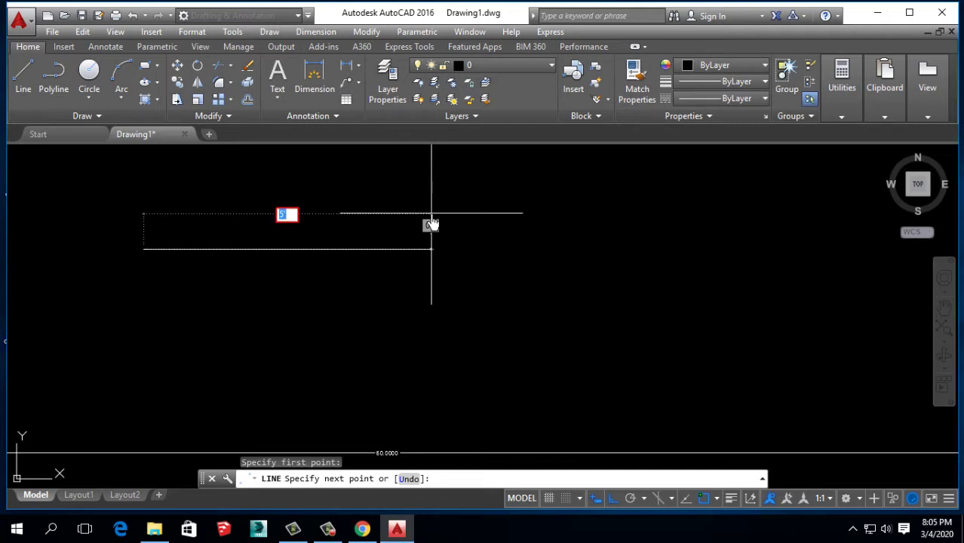
Step: Cancel the unfinished line and undo its last segment
key(Escape)
text(un)
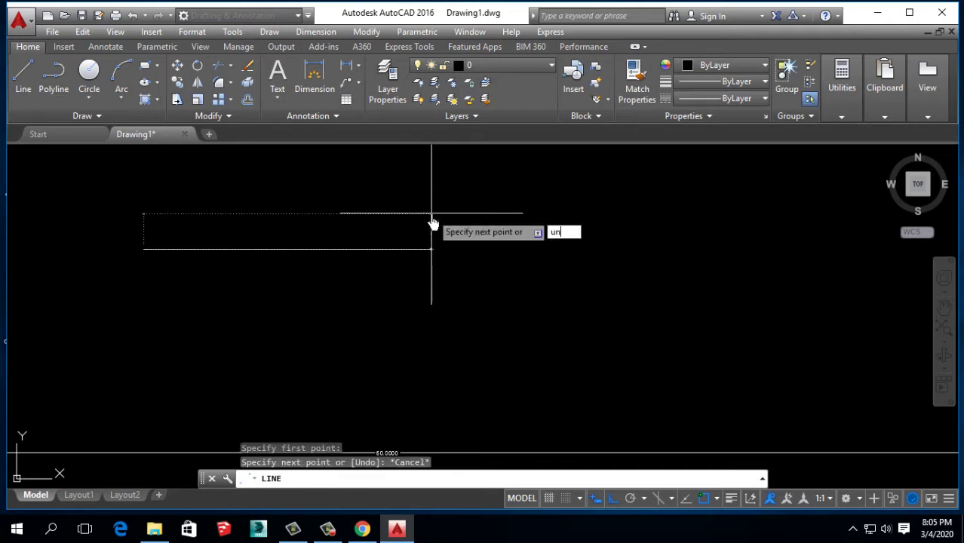
key(Return)
key(Escape)
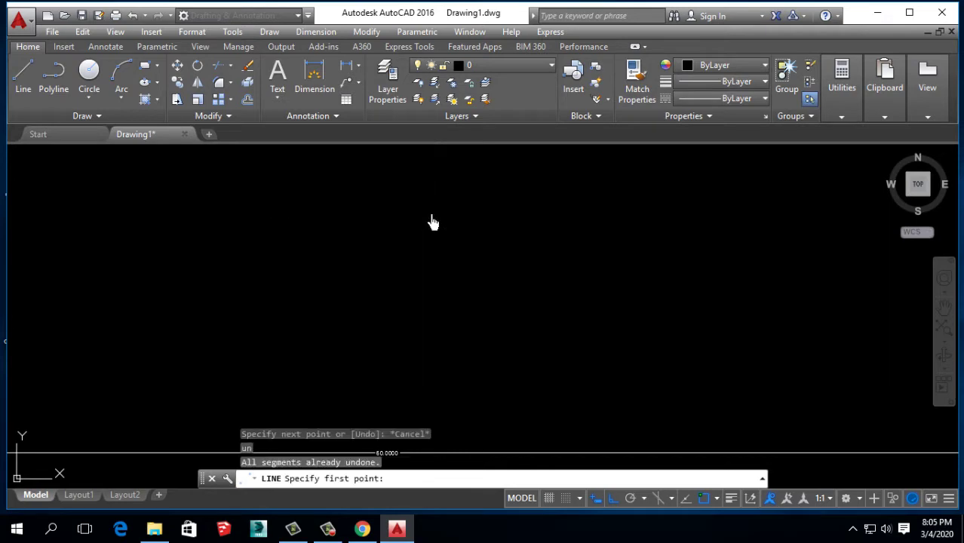
key(Escape)
Step: Switch the drawing length units to Engineering with 0'-0.0" precision
text(un)
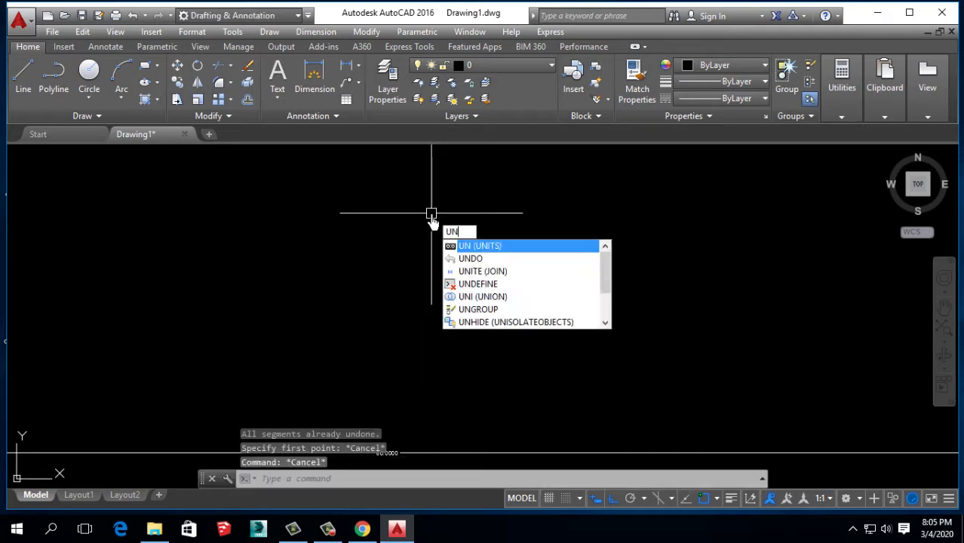
key(Return)
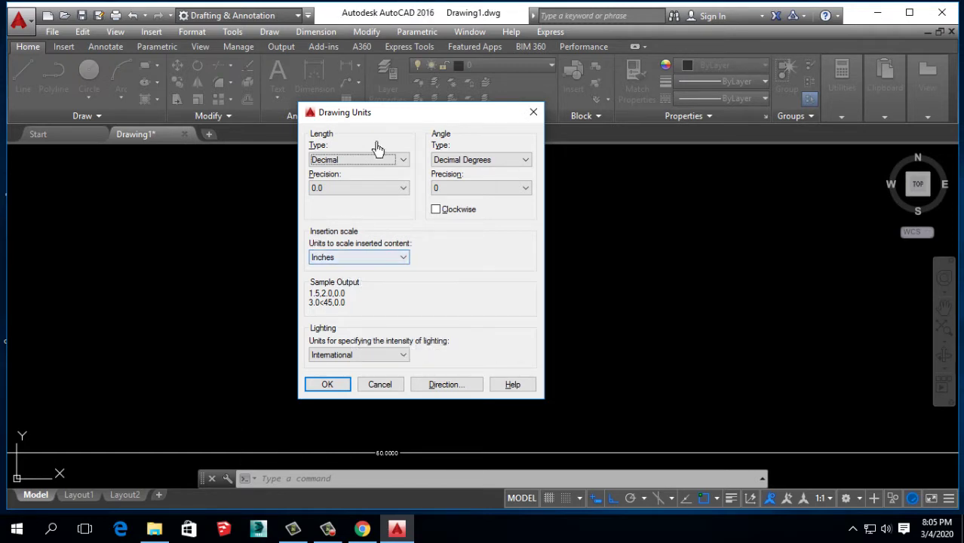
click(359, 162)
click(344, 190)
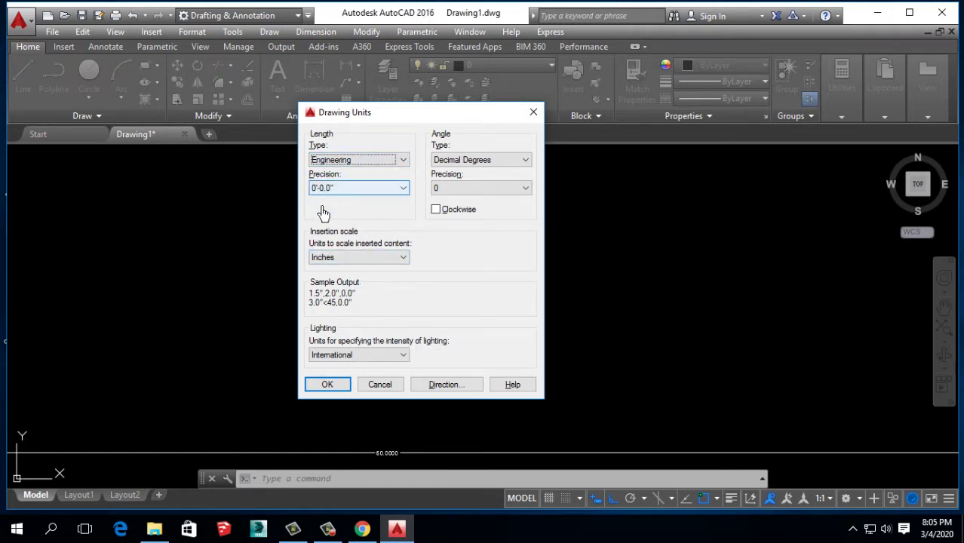
click(336, 385)
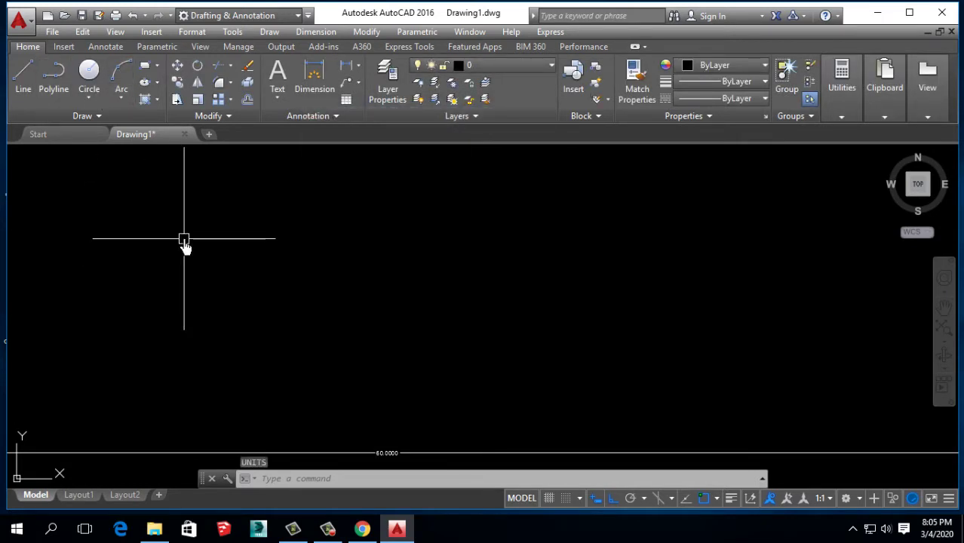
Step: Draw a 5' line from a new start point
click(35, 84)
click(155, 260)
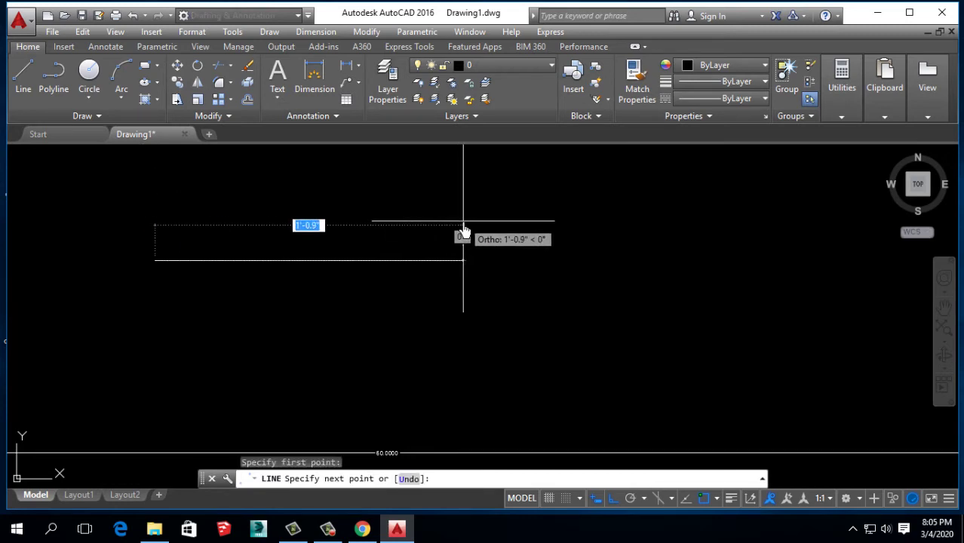
text(5')
key(Return)
key(Return)
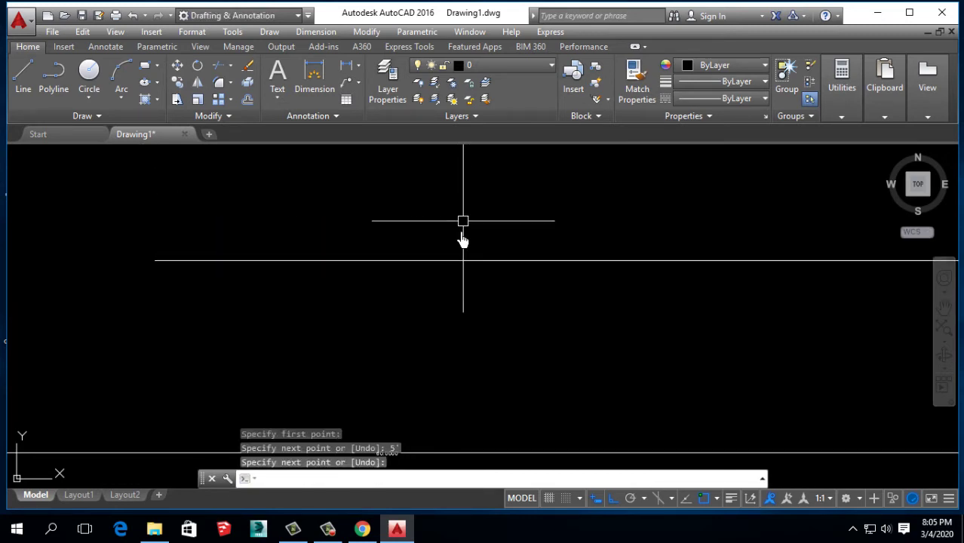
scroll(506, 290, up, 3)
scroll(402, 273, up, 2)
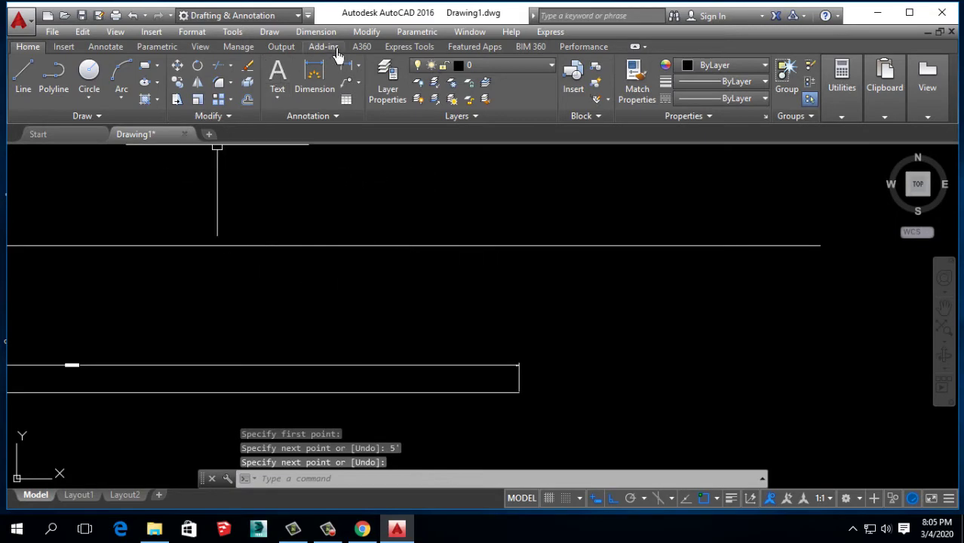
Step: Set the drawing length precision to 0'-0.00" in the Units dialog
click(315, 32)
click(197, 208)
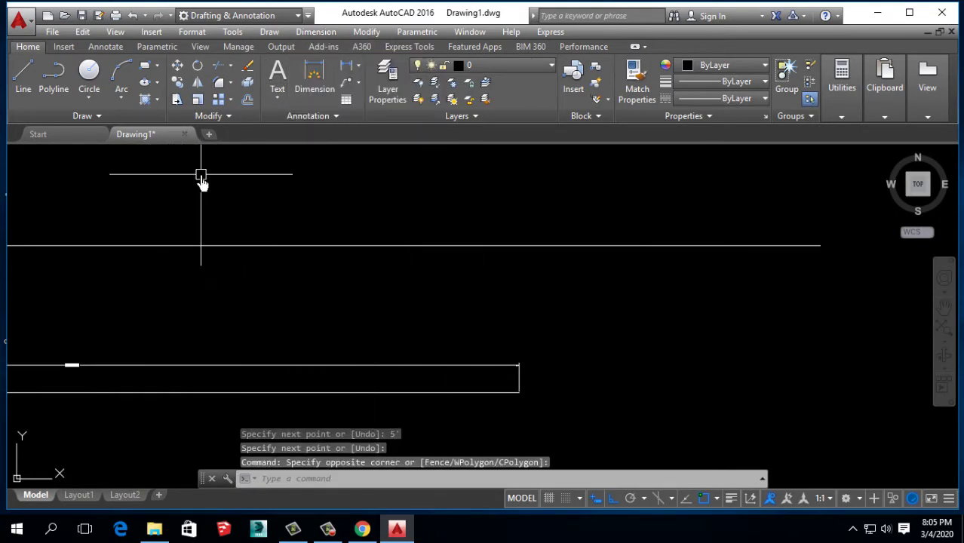
text(un)
key(Return)
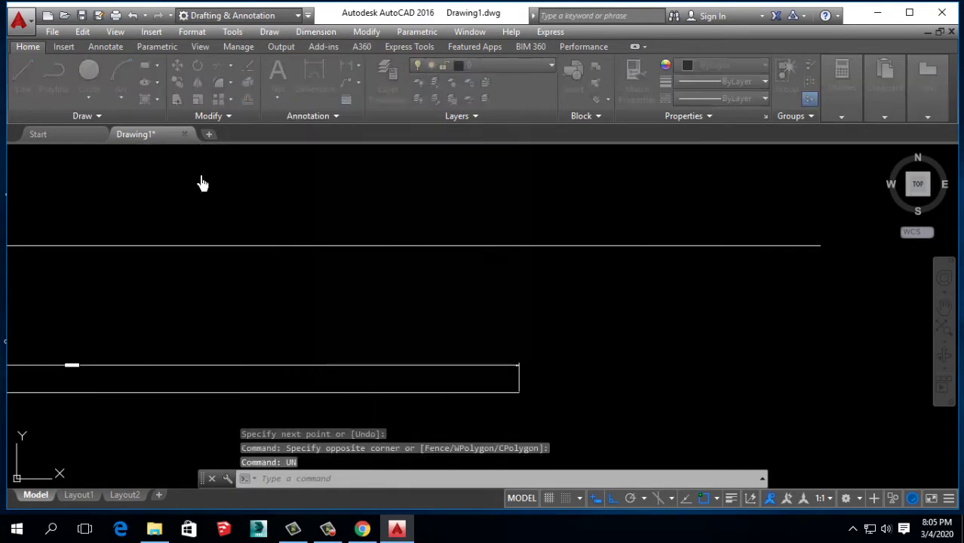
click(372, 190)
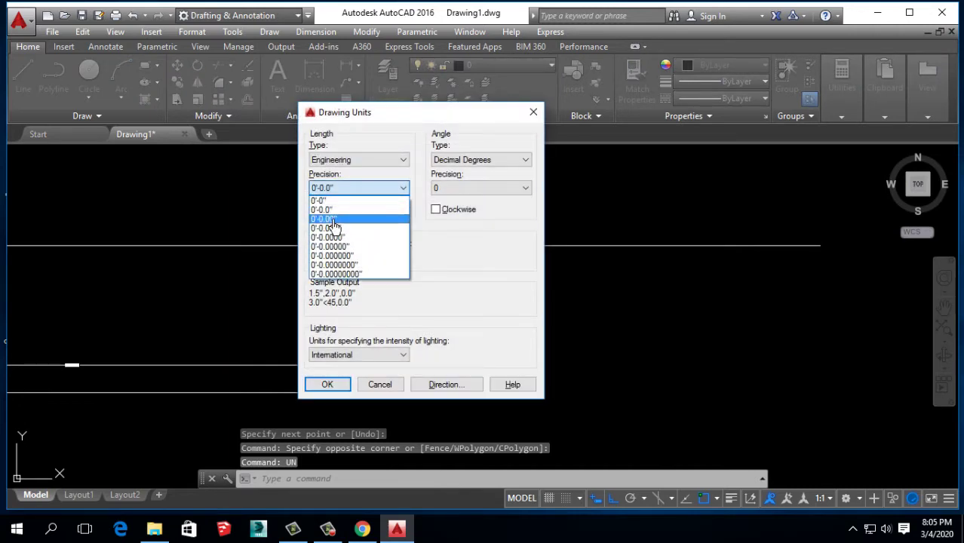
click(333, 220)
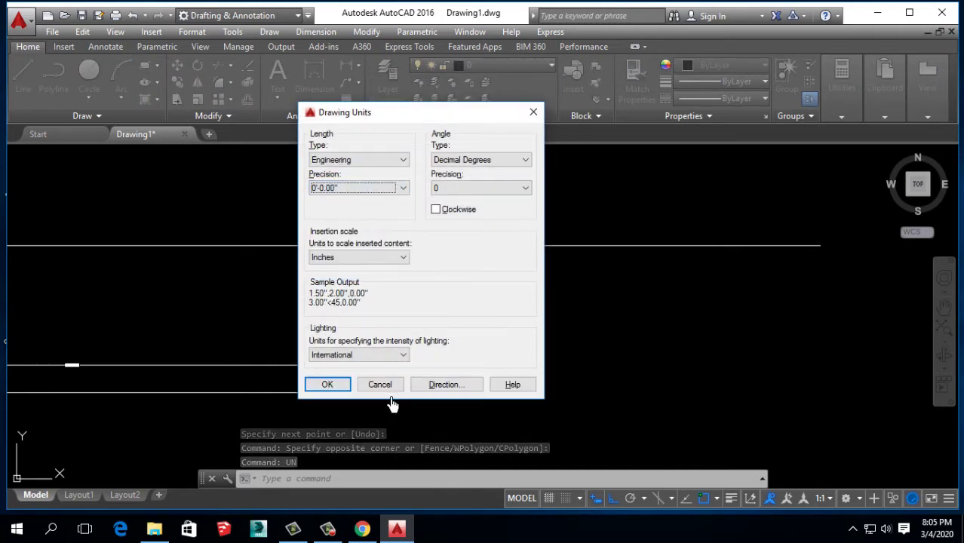
click(336, 384)
scroll(161, 339, up, 3)
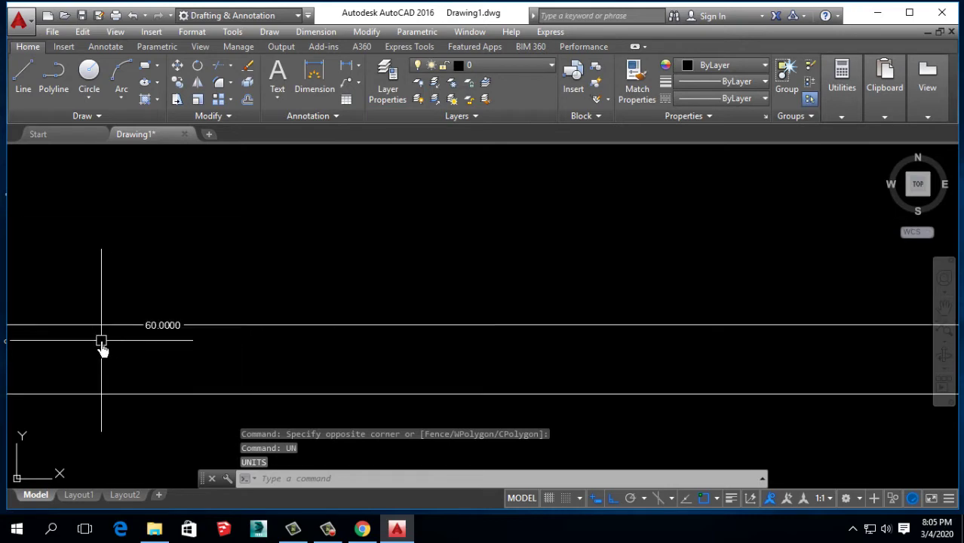
scroll(284, 279, up, 3)
scroll(289, 305, up, 2)
scroll(294, 317, down, 5)
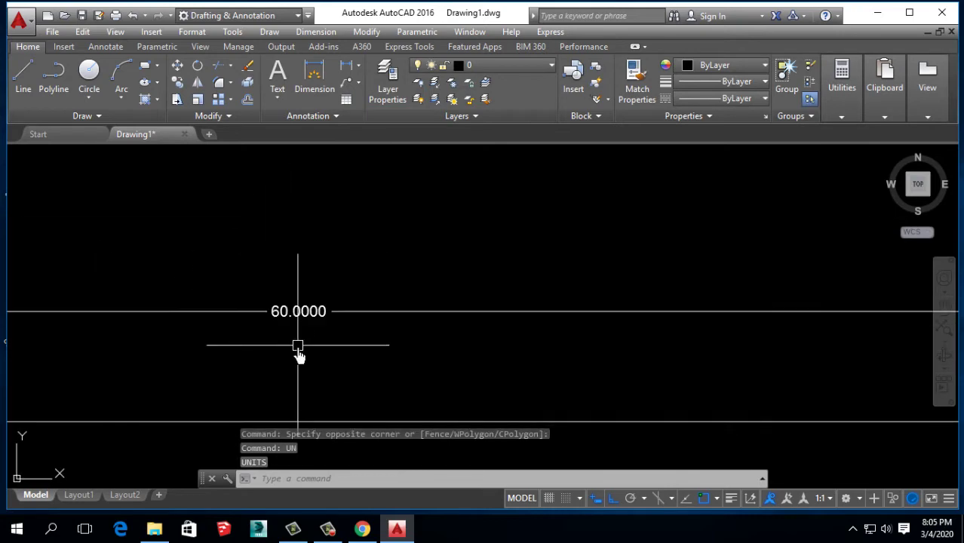
scroll(279, 317, down, 1)
Step: Open the Dimension Style Manager and begin modifying the Standard style
click(318, 31)
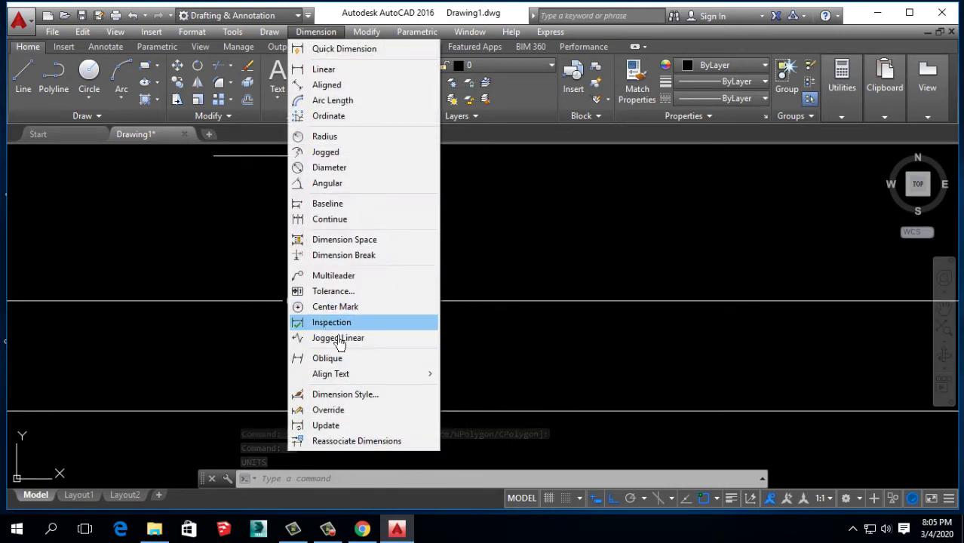
click(344, 396)
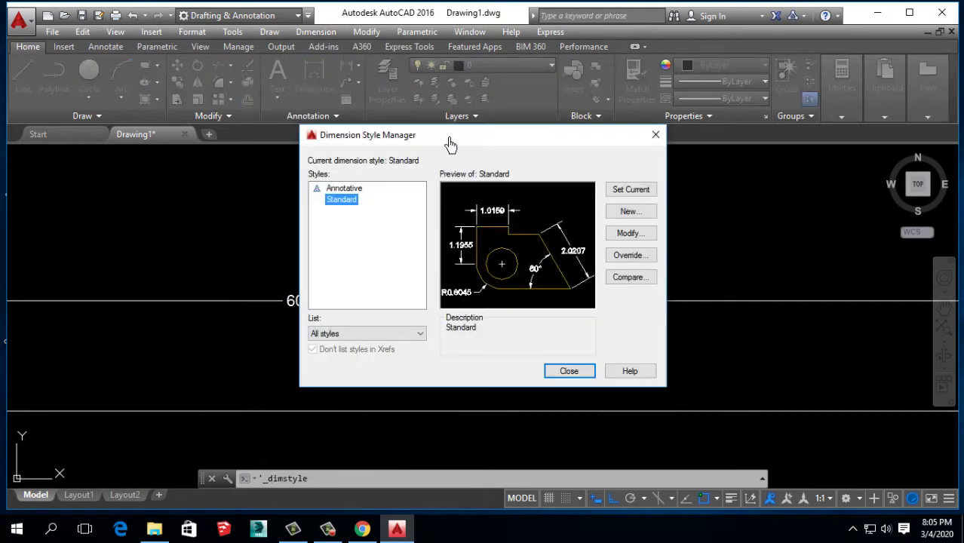
drag(451, 144, 351, 171)
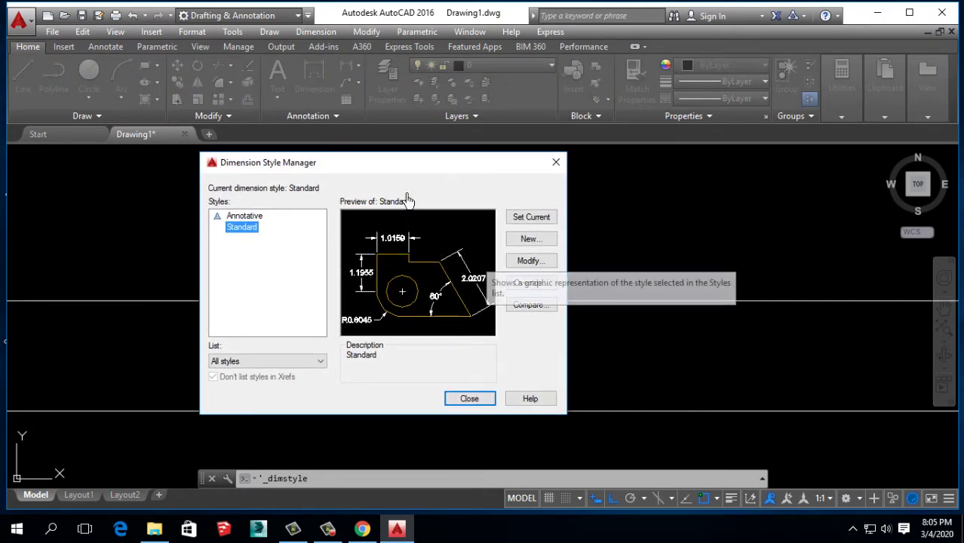
click(525, 265)
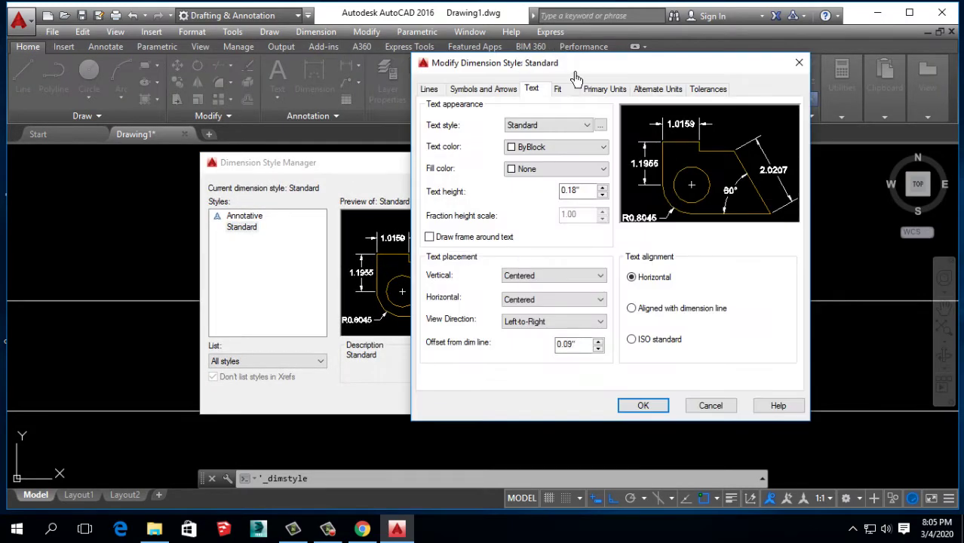
drag(574, 78, 320, 95)
Step: Set Standard's primary unit format to Engineering with 0'-0.0" precision
click(358, 108)
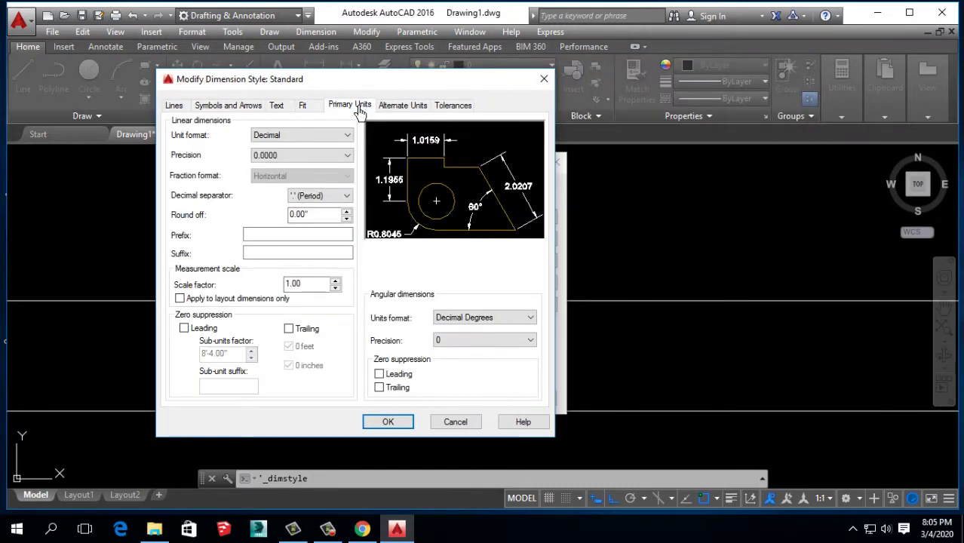
click(325, 135)
click(313, 167)
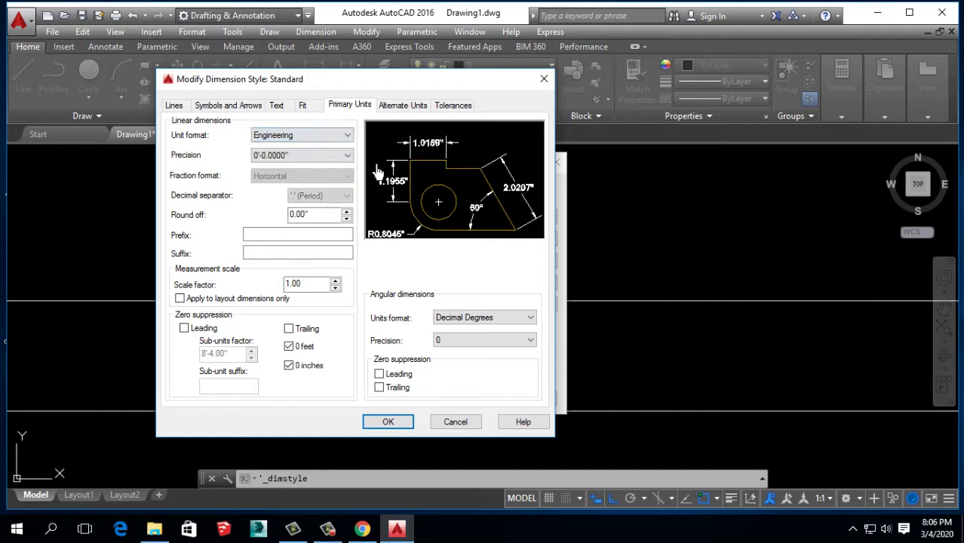
click(302, 155)
click(316, 156)
click(266, 176)
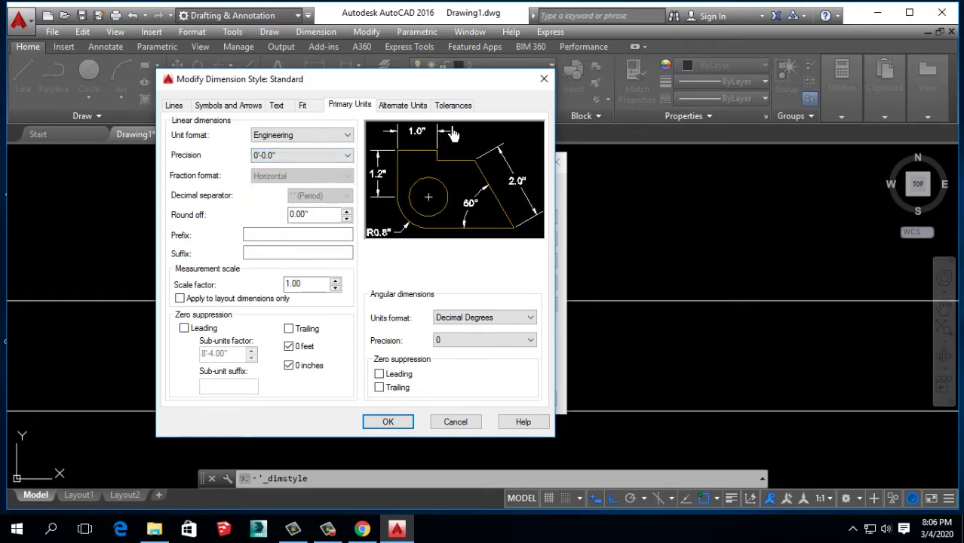
Step: Give the Standard dimension style a 6.00" text height and confirm it
click(279, 106)
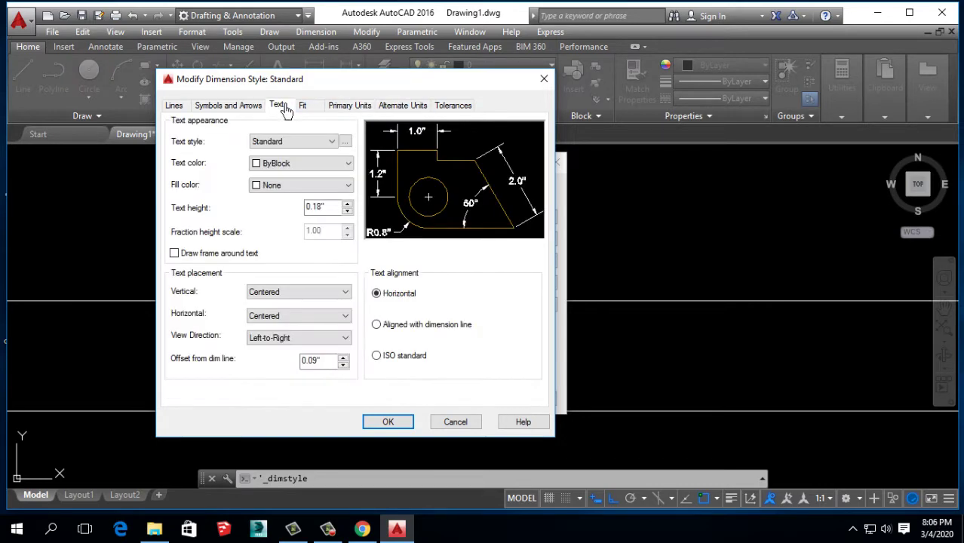
drag(338, 85, 564, 181)
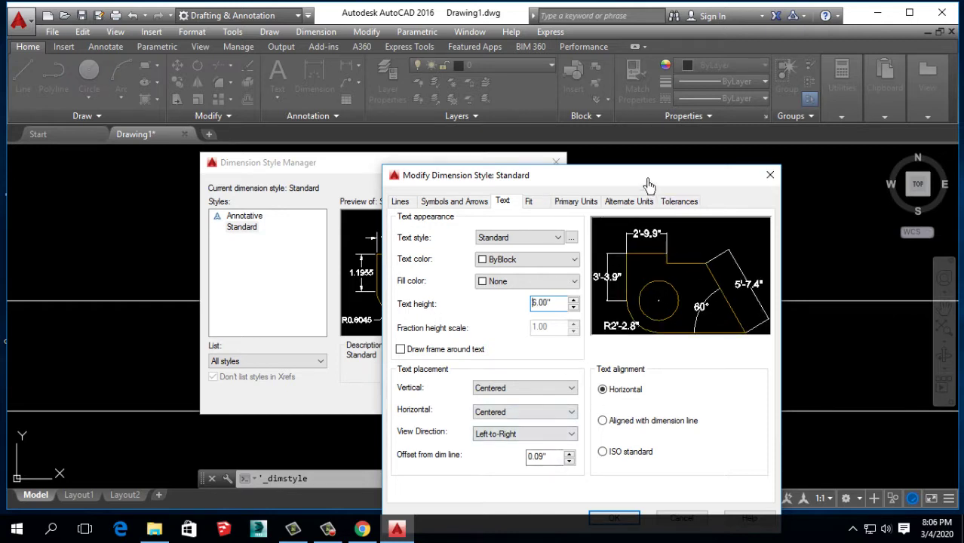
drag(647, 180, 617, 154)
click(588, 492)
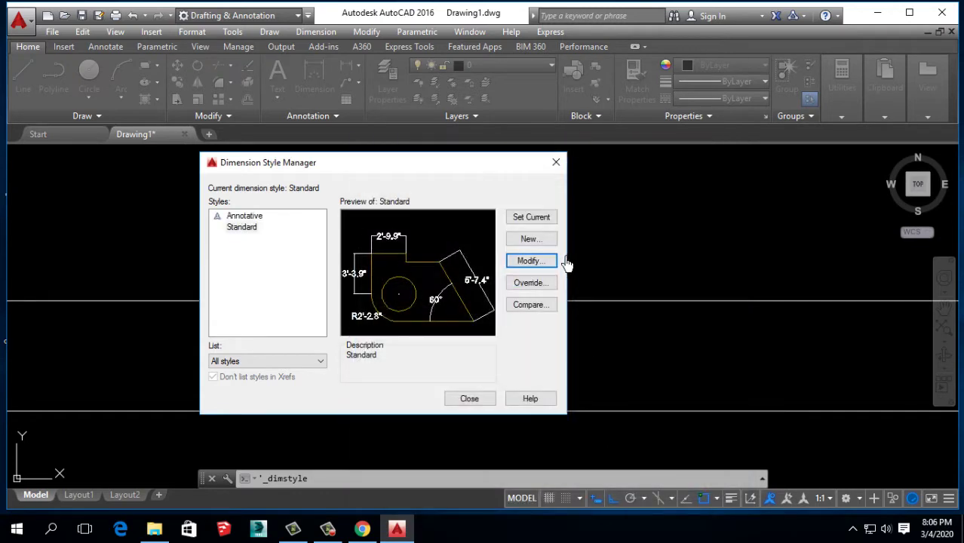
Step: Close the style manager and zoom around the enlarged 5' dimension
click(552, 166)
scroll(400, 302, down, 3)
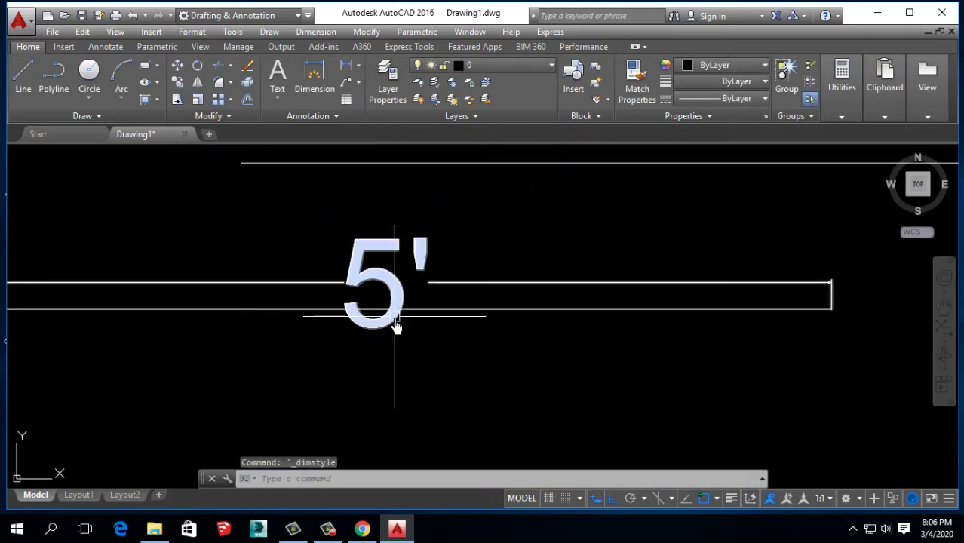
scroll(424, 355, down, 2)
scroll(424, 324, up, 1)
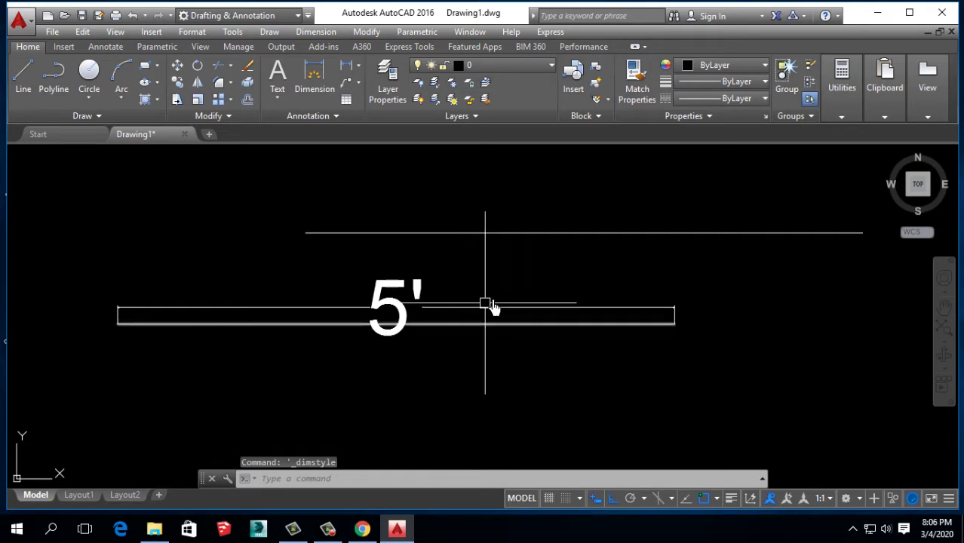
scroll(667, 340, up, 2)
scroll(533, 321, down, 1)
middle_drag(533, 321, 577, 254)
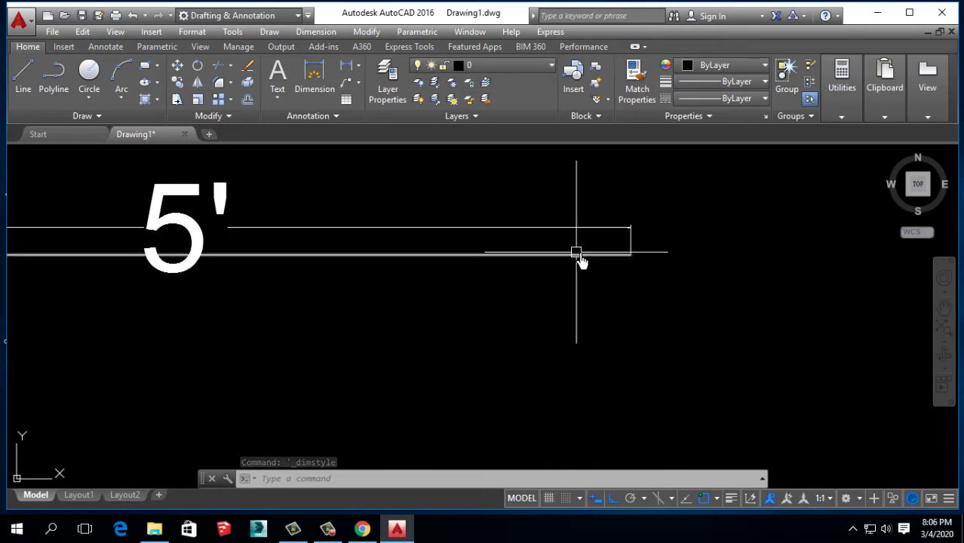
Step: Reopen the Standard style editor to check it, then close it unchanged
key(Return)
click(629, 235)
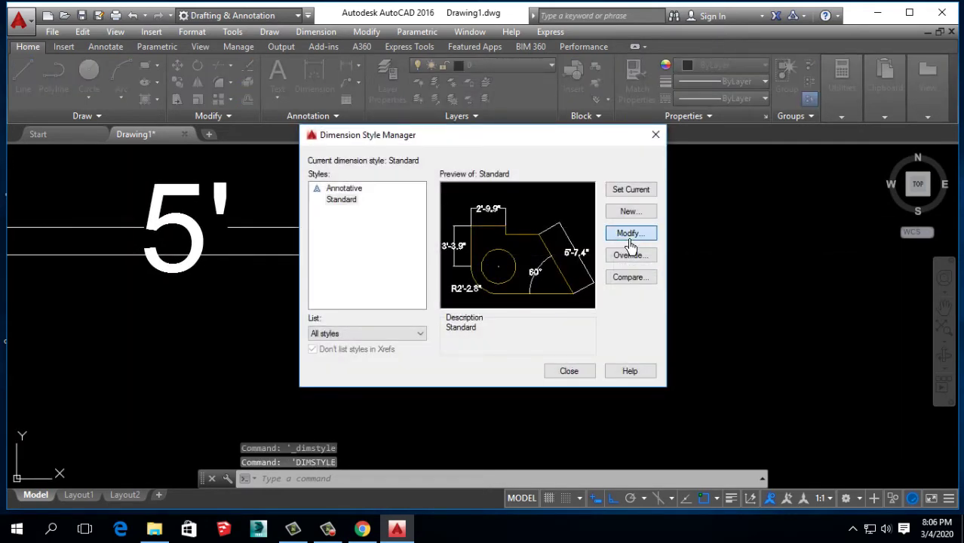
drag(494, 156, 479, 121)
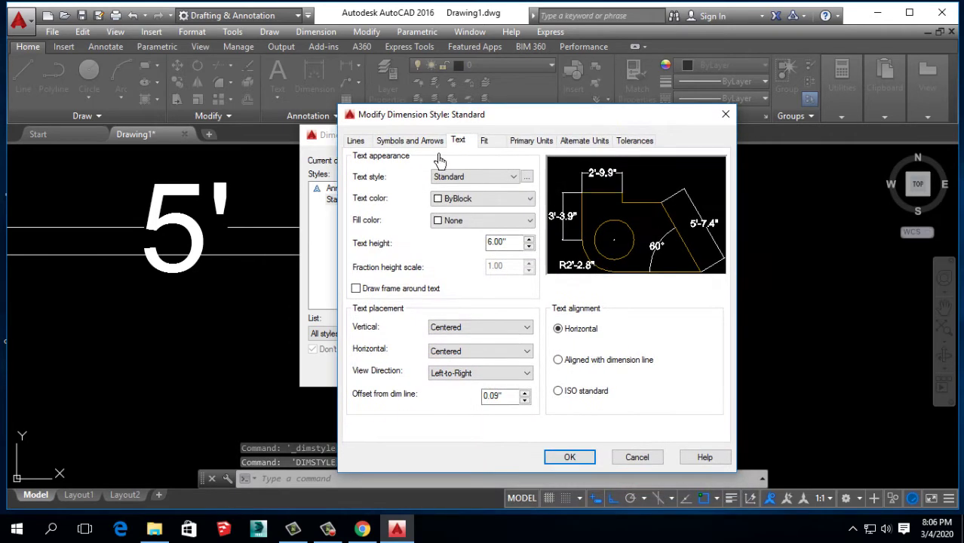
click(725, 115)
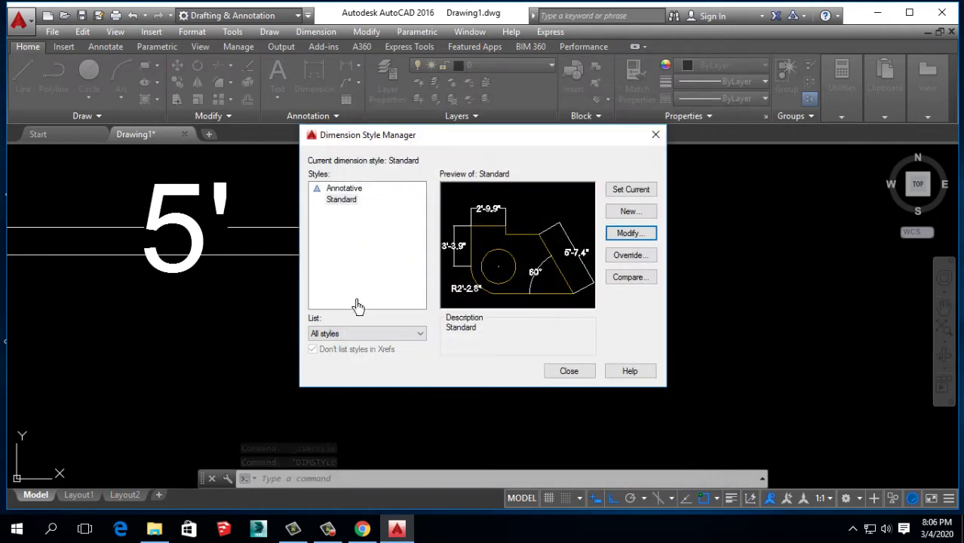
click(648, 137)
scroll(372, 270, down, 2)
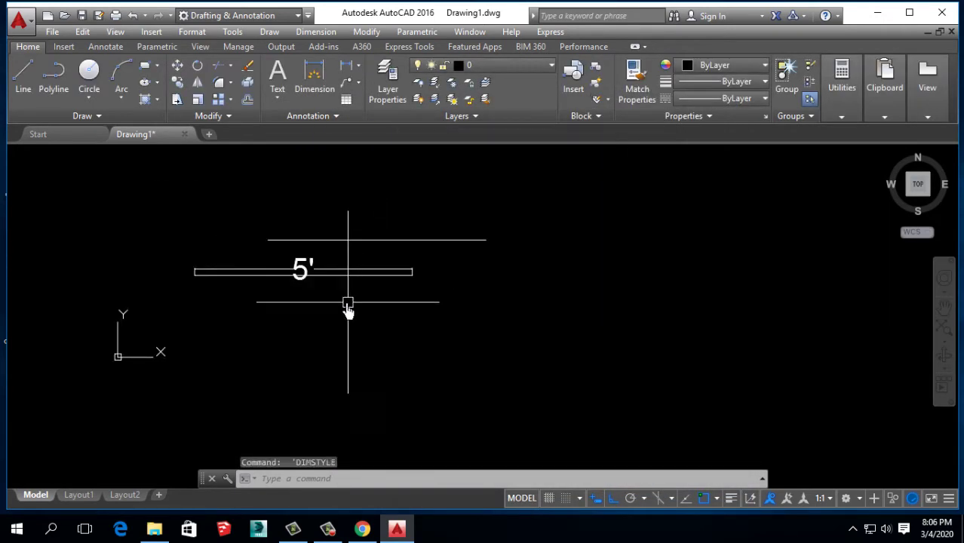
scroll(348, 301, down, 2)
Step: Draw a new vertical line with the L command
text(l)
key(Return)
click(277, 428)
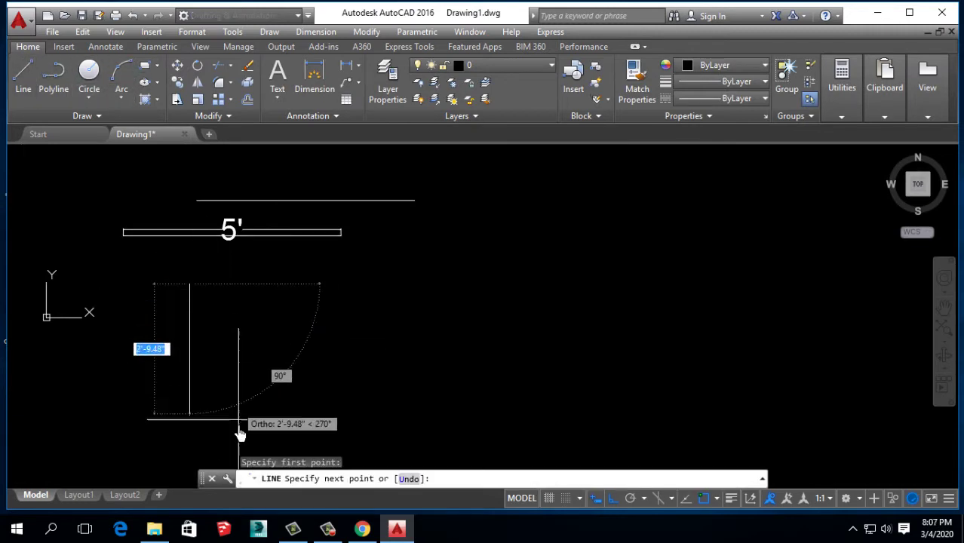
scroll(268, 346, down, 2)
key(Return)
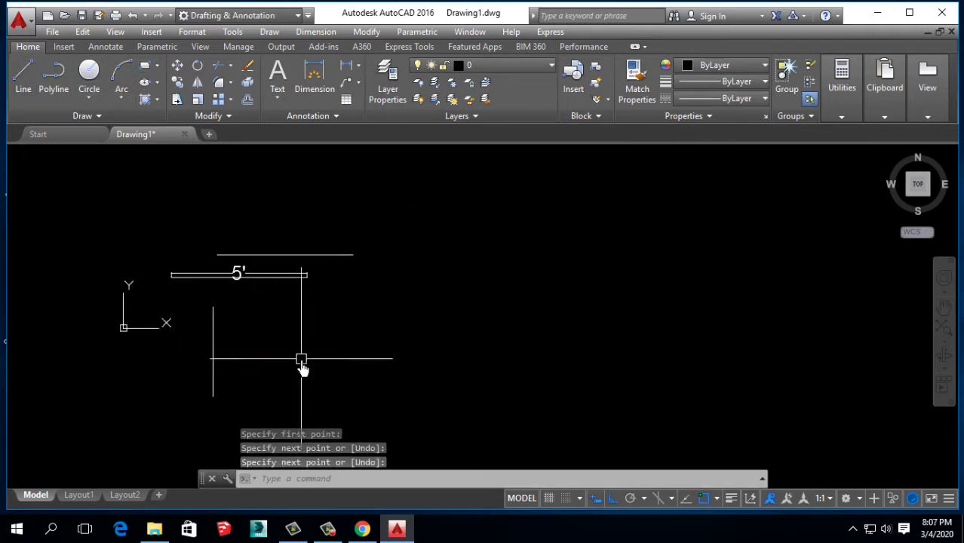
middle_drag(301, 361, 286, 300)
Step: Dimension the vertical line at 3'-3.1" beside it
click(346, 66)
key(Return)
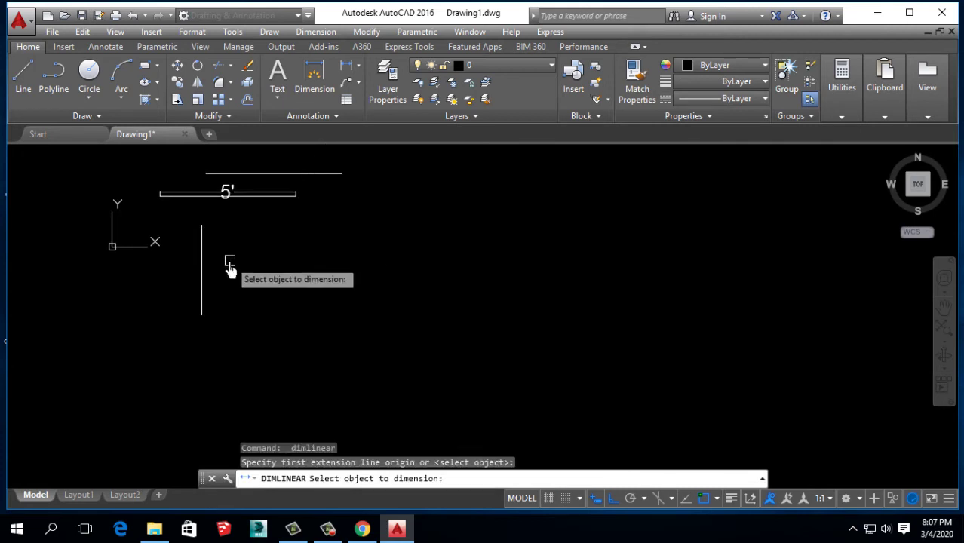
click(202, 272)
scroll(170, 277, up, 2)
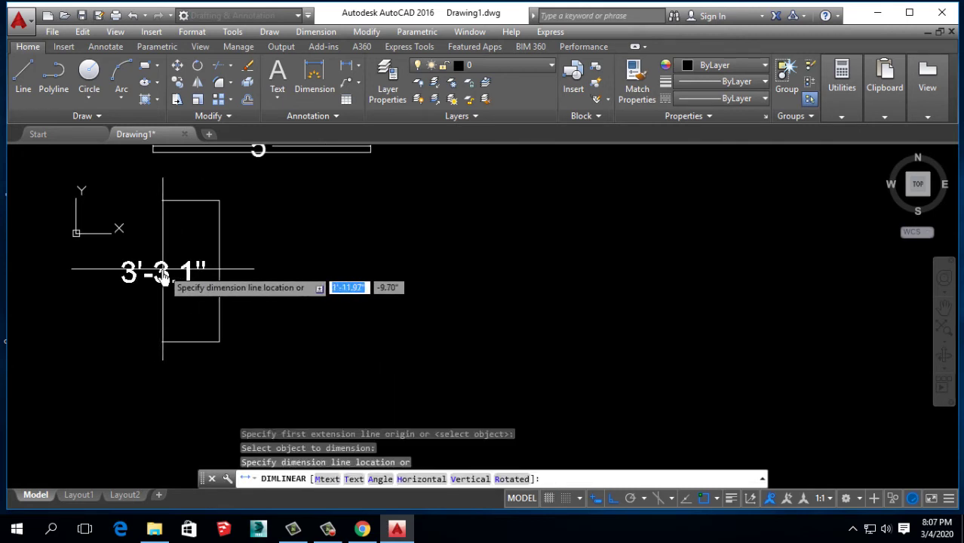
click(170, 276)
middle_drag(160, 272, 103, 286)
scroll(139, 226, up, 5)
scroll(139, 226, down, 3)
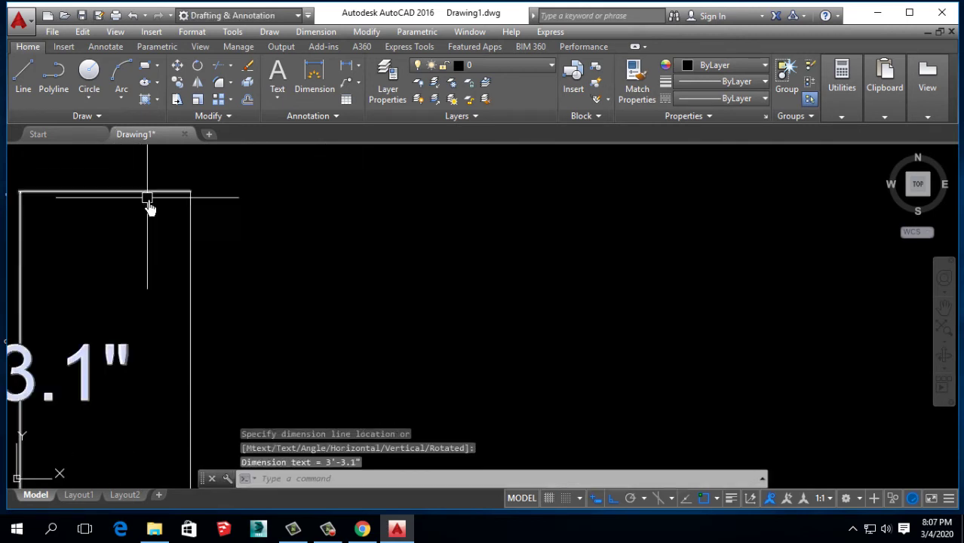
scroll(176, 280, down, 4)
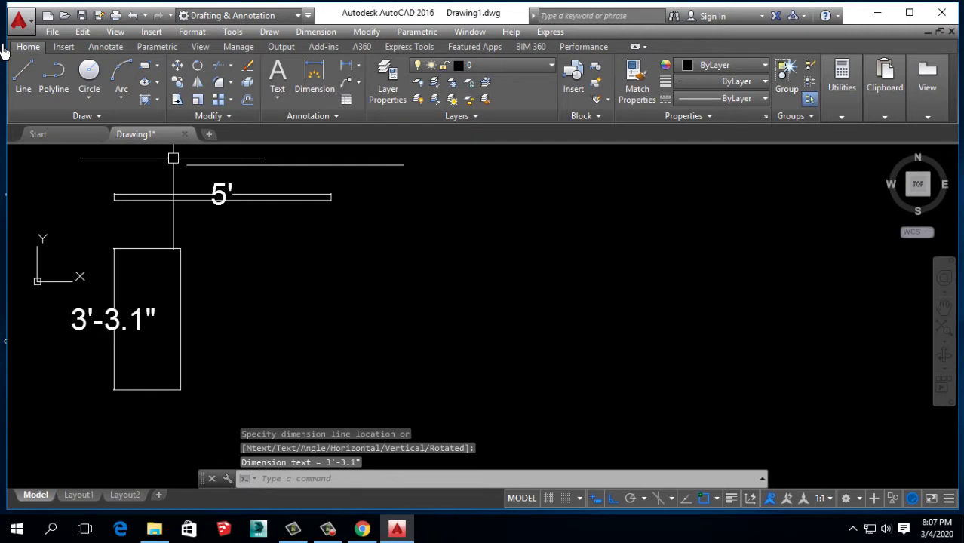
Step: Draw a square rectangle to the right of the line
click(145, 65)
click(388, 349)
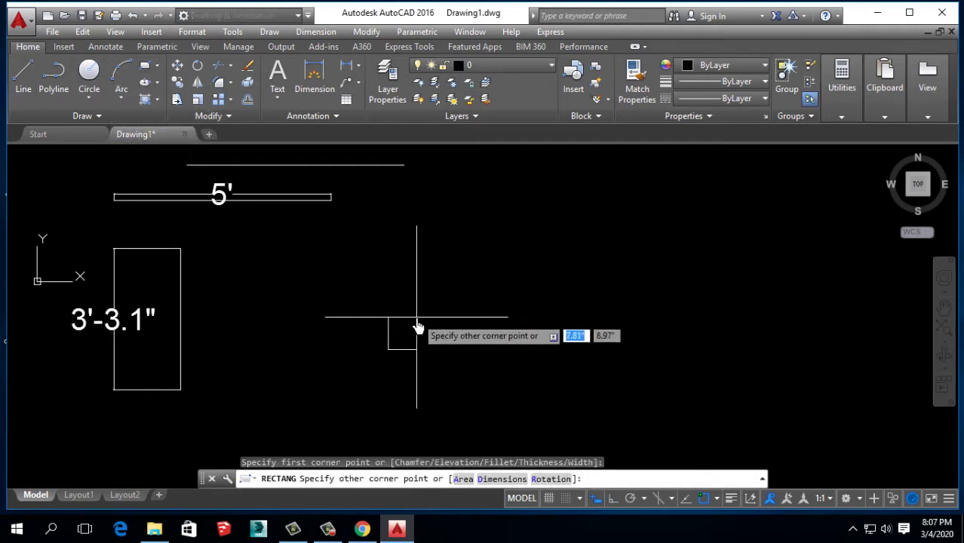
click(502, 246)
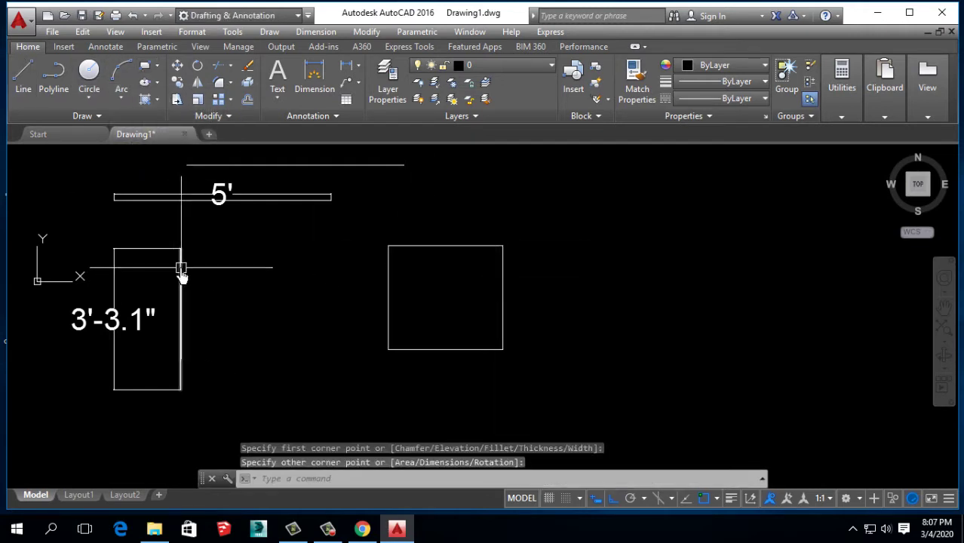
scroll(166, 252, up, 2)
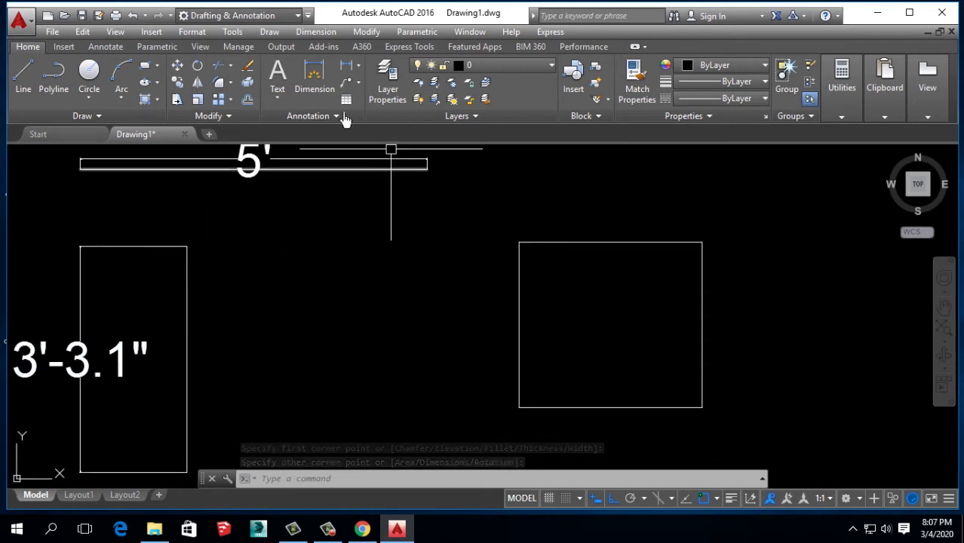
Step: Dimension the rectangle's top edge at 2'-7.6"
click(314, 76)
click(556, 242)
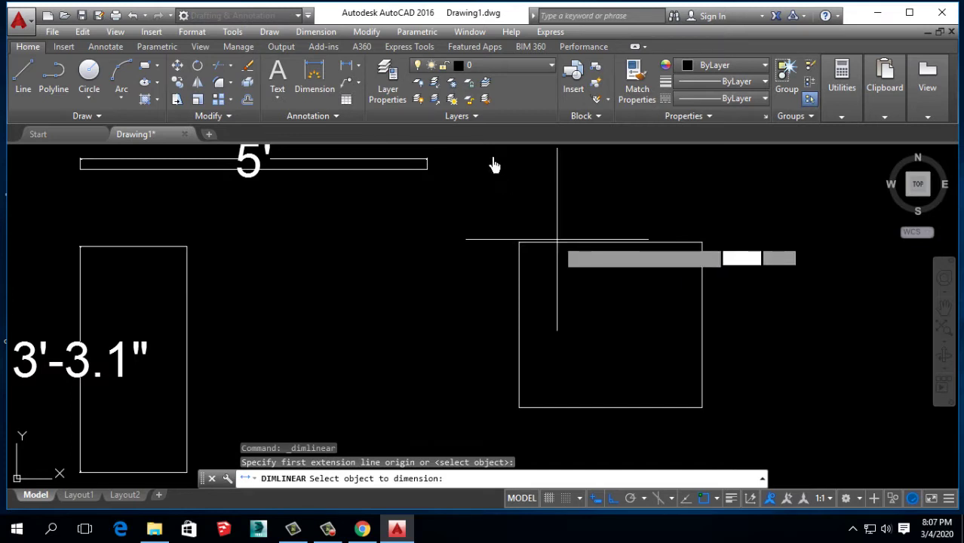
click(556, 241)
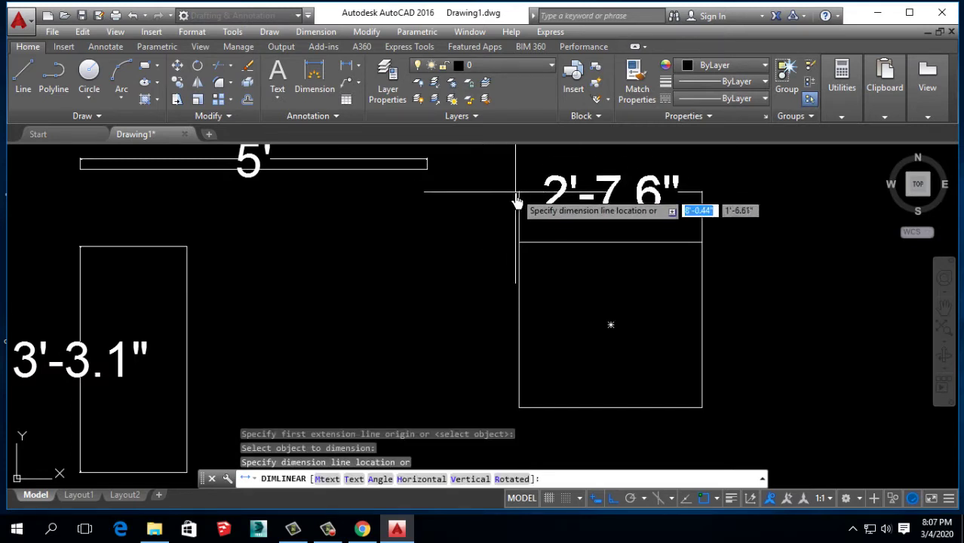
click(506, 195)
Step: Change Standard's text height to 3.00", set it current and close the manager
text(D)
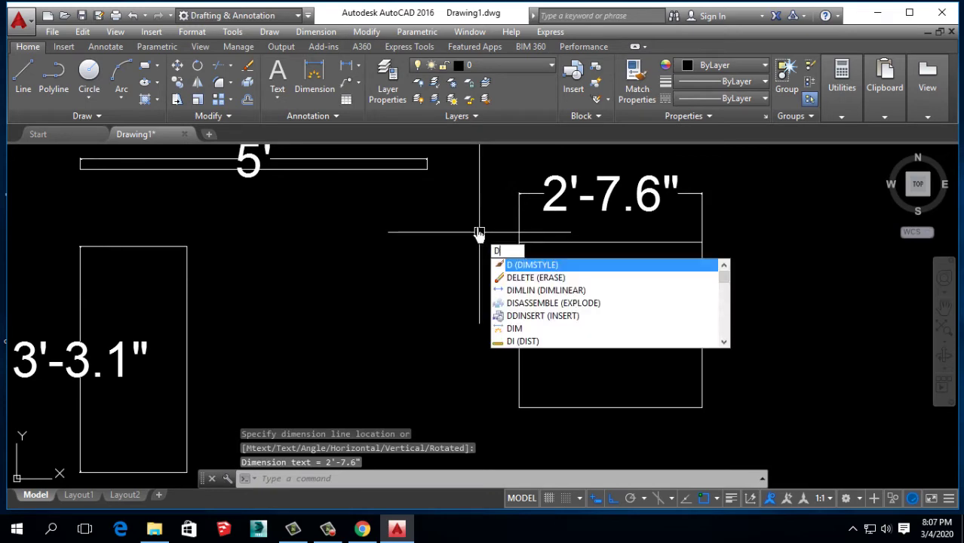
key(Return)
click(630, 234)
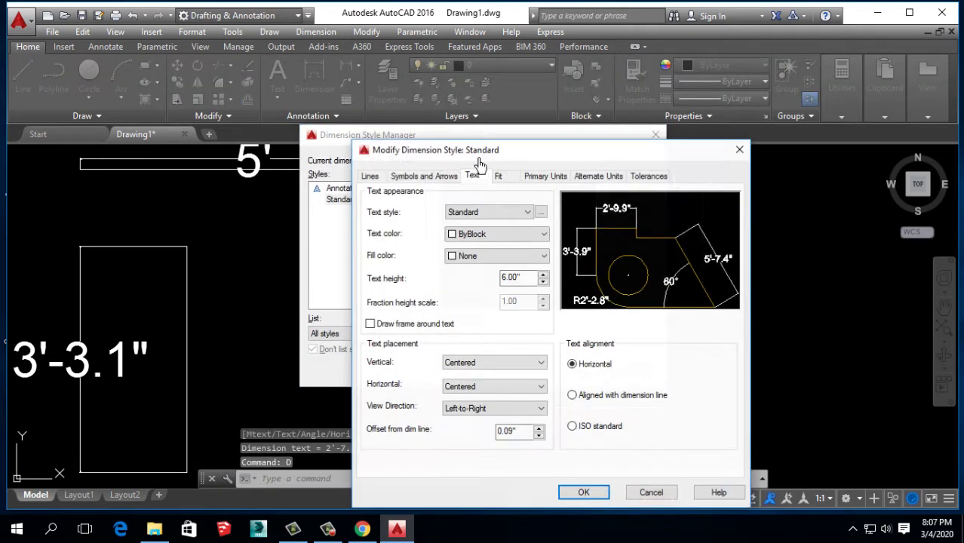
double_click(528, 283)
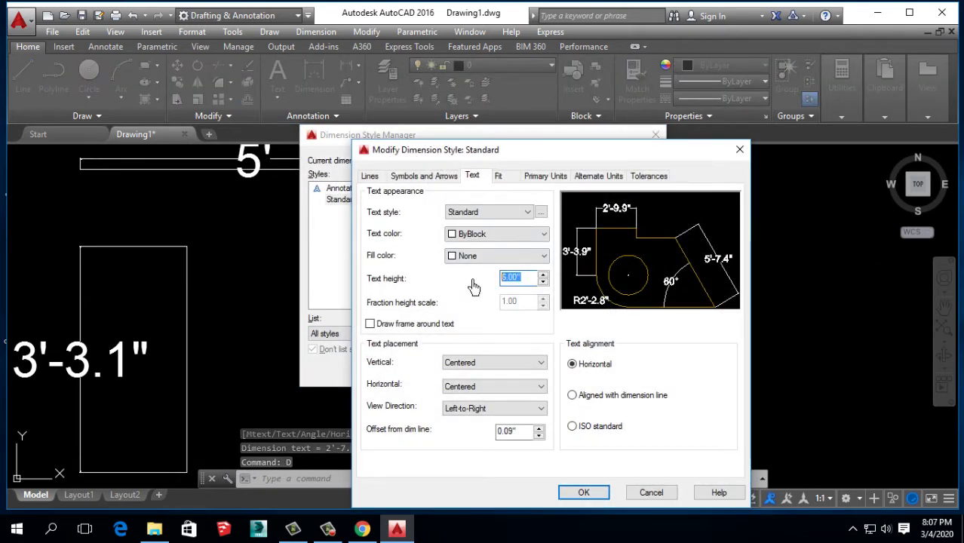
text(3)
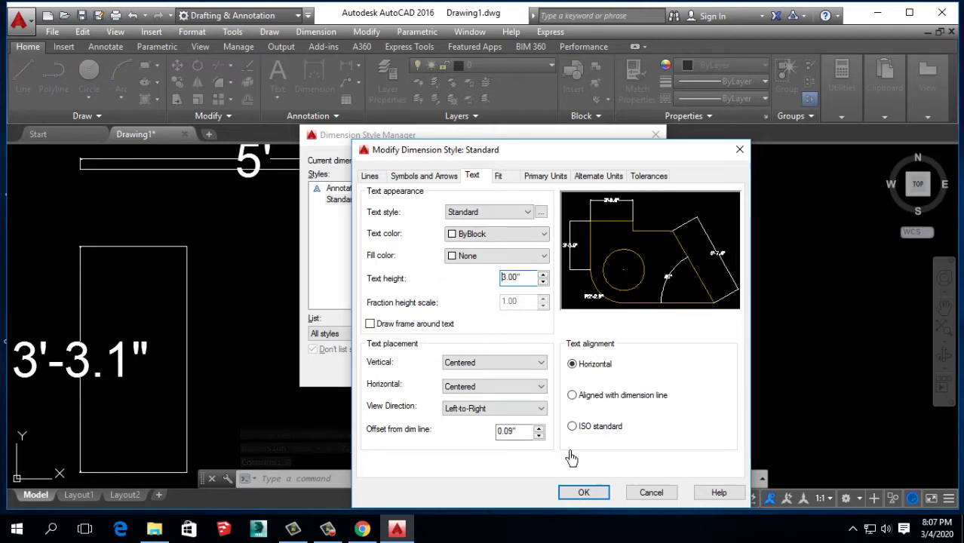
click(585, 493)
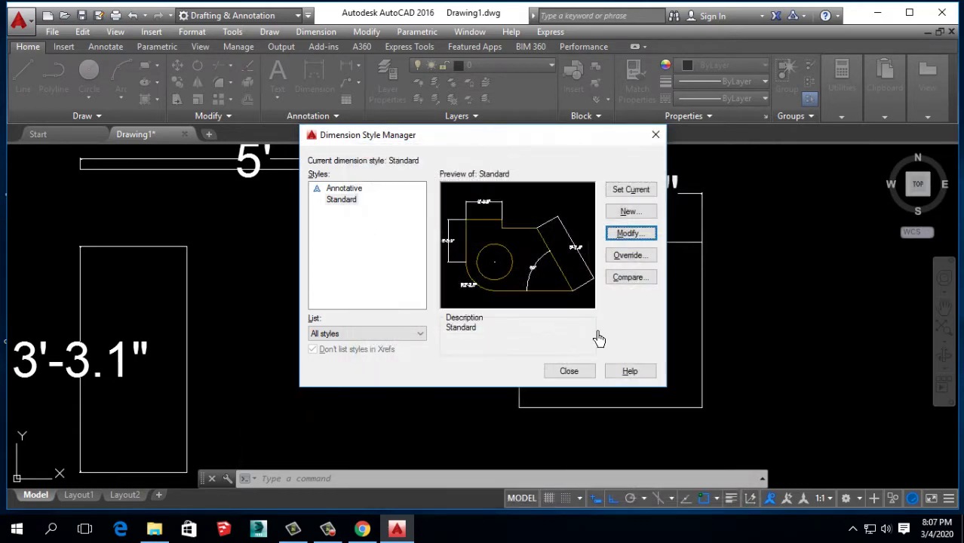
click(619, 192)
click(655, 135)
Step: Pan across the floor plan and reopen the Dimension Style Manager
scroll(264, 286, down, 1)
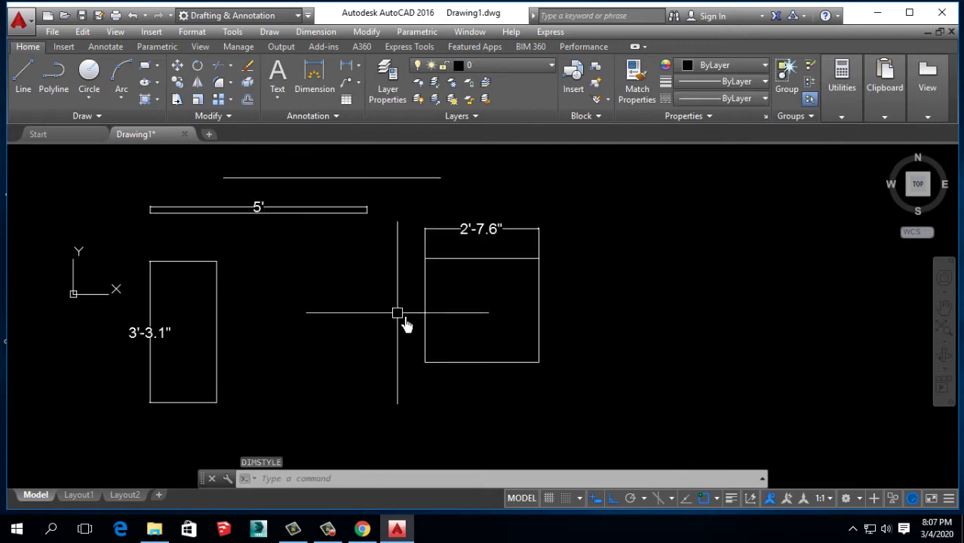
middle_drag(405, 324, 313, 296)
middle_drag(374, 365, 313, 361)
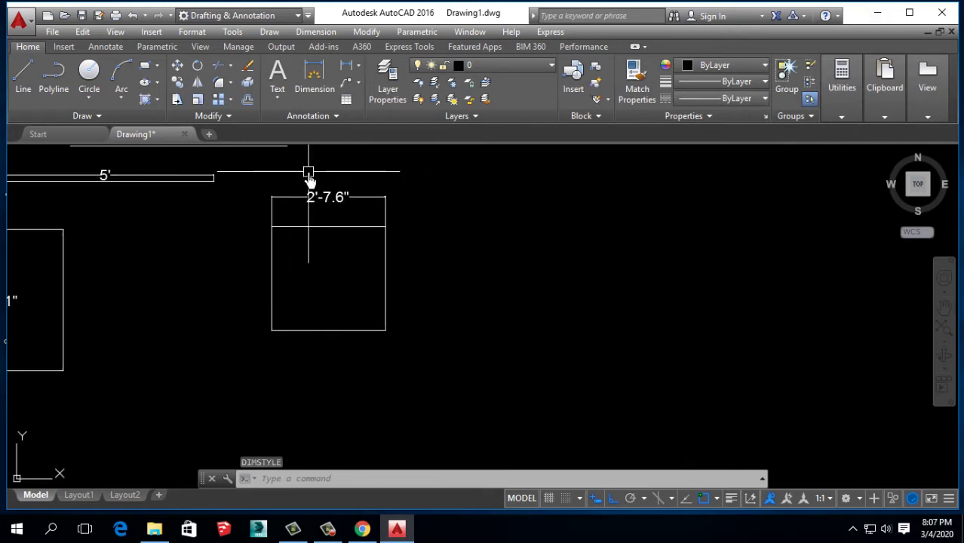
text(d)
key(Return)
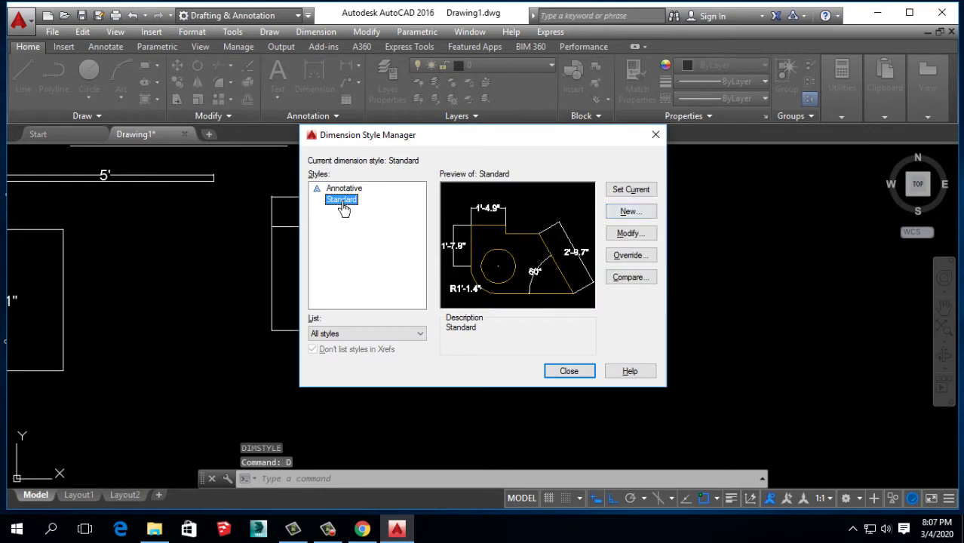
Step: Create a new dimension style named 6 based on Standard
click(634, 212)
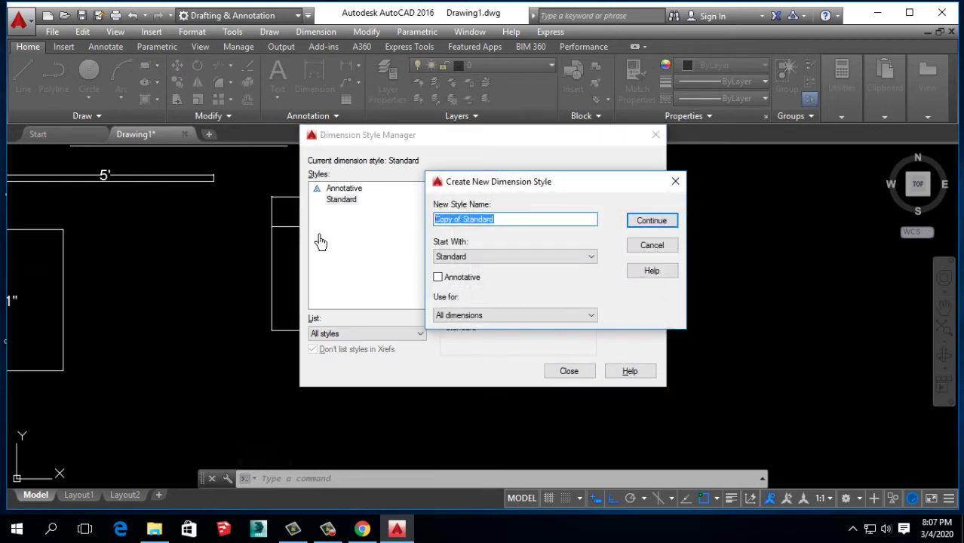
text(6)
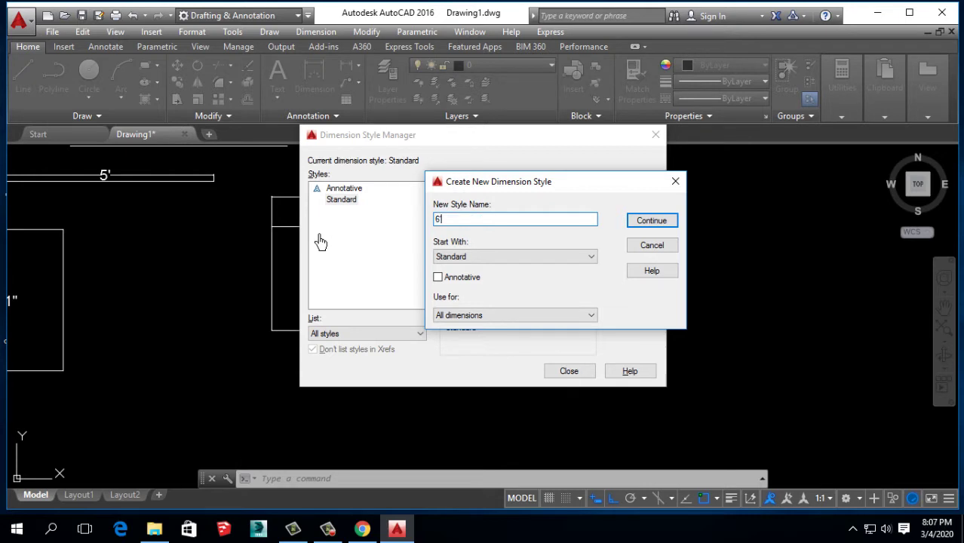
click(650, 225)
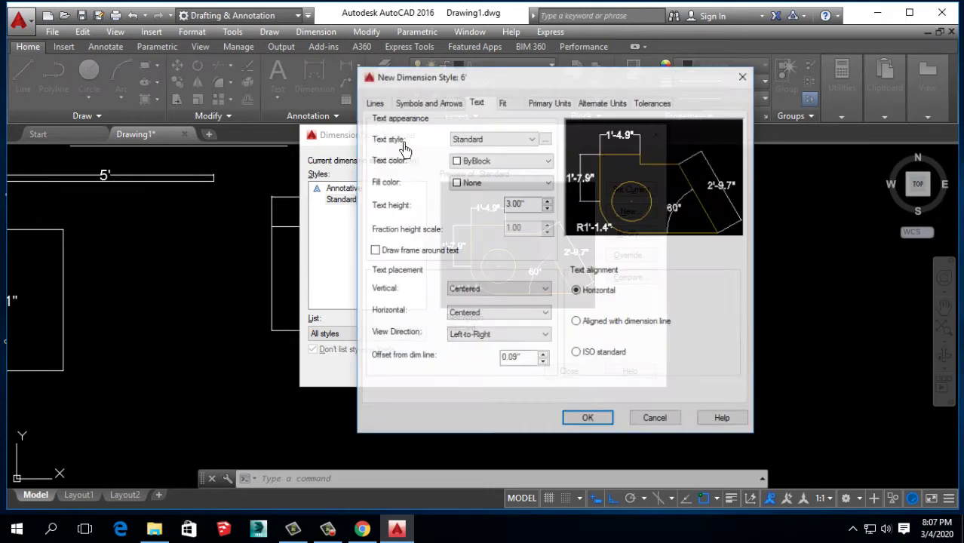
drag(462, 84, 583, 135)
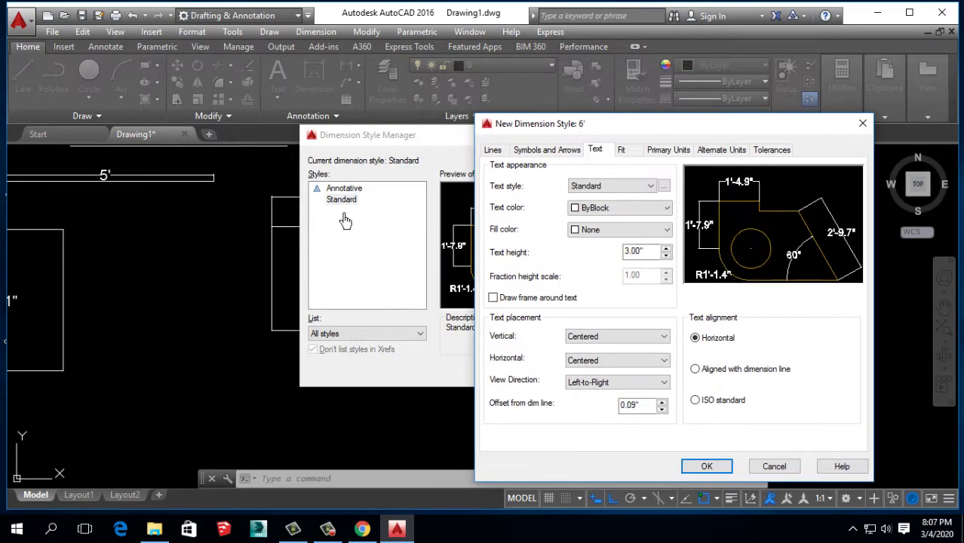
drag(603, 129, 526, 113)
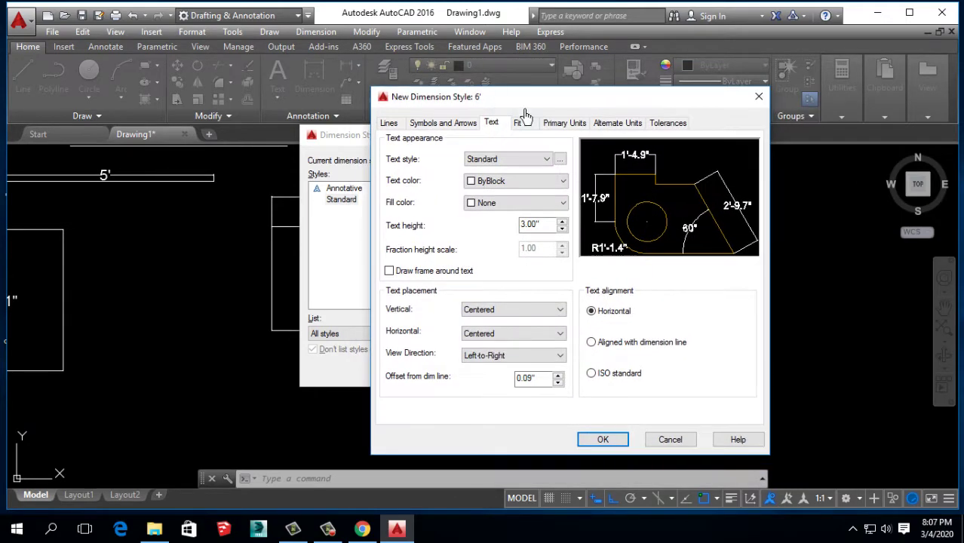
Step: Replace the new style's text height with 1'
click(559, 126)
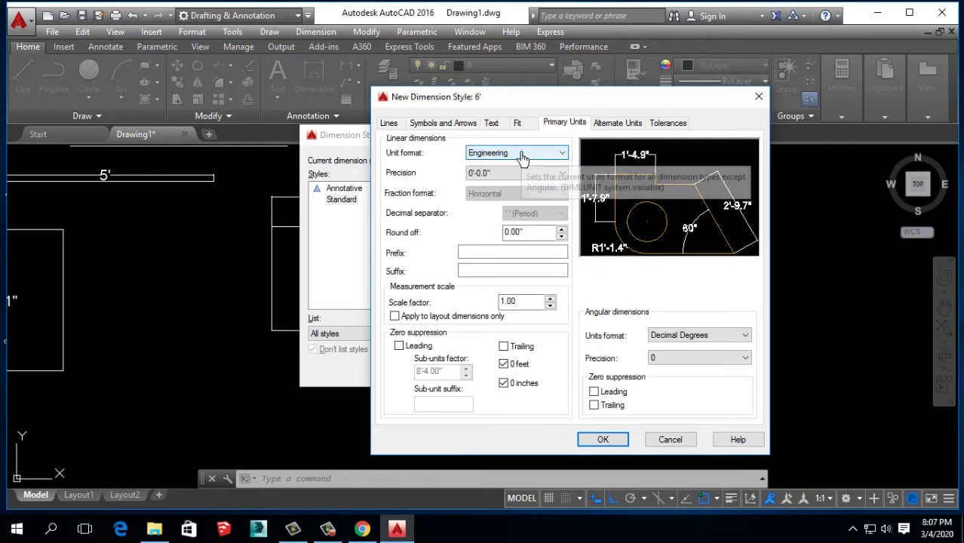
click(494, 123)
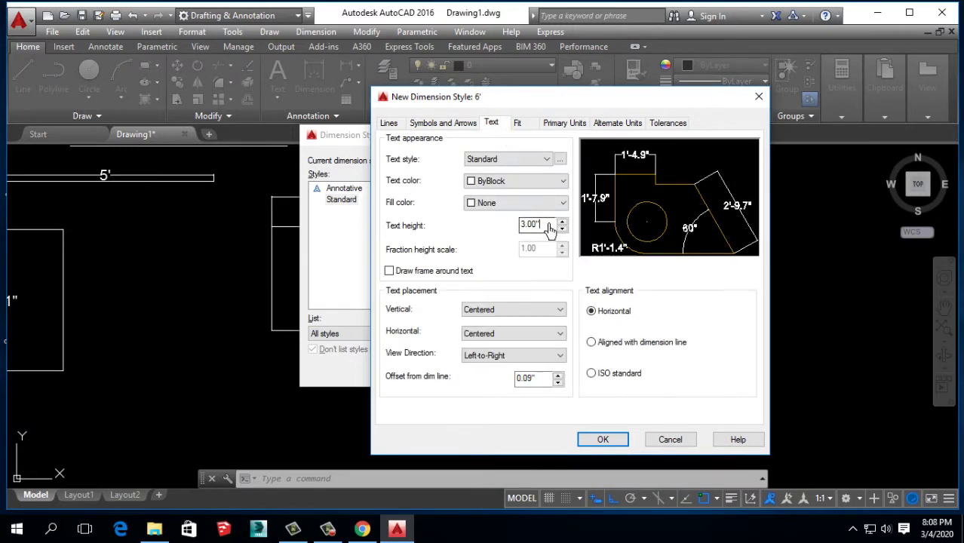
drag(549, 230, 405, 249)
text(1')
click(442, 122)
Step: Set the first and leader arrowheads to Oblique at 6.00" size, and suppress extension line 1
click(432, 169)
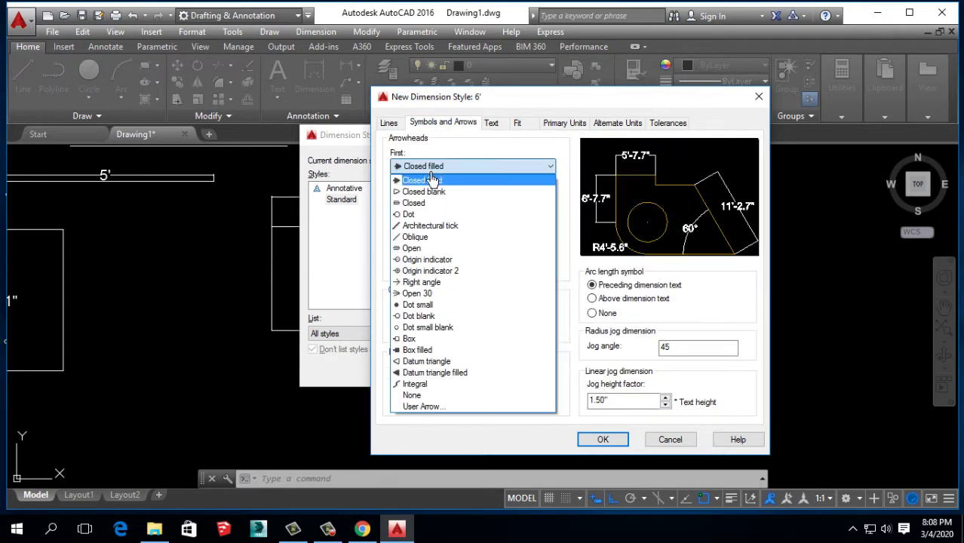
click(414, 236)
click(417, 228)
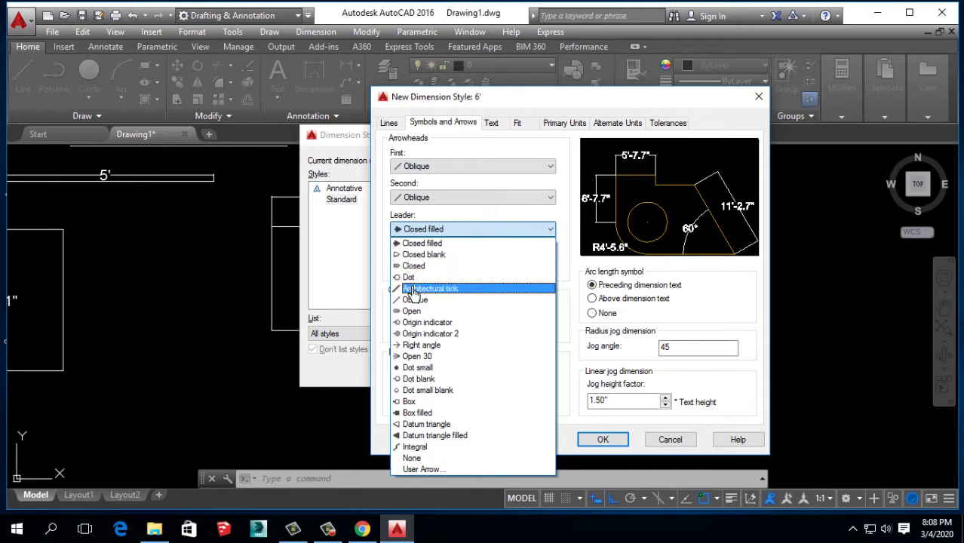
click(414, 300)
drag(419, 266, 378, 276)
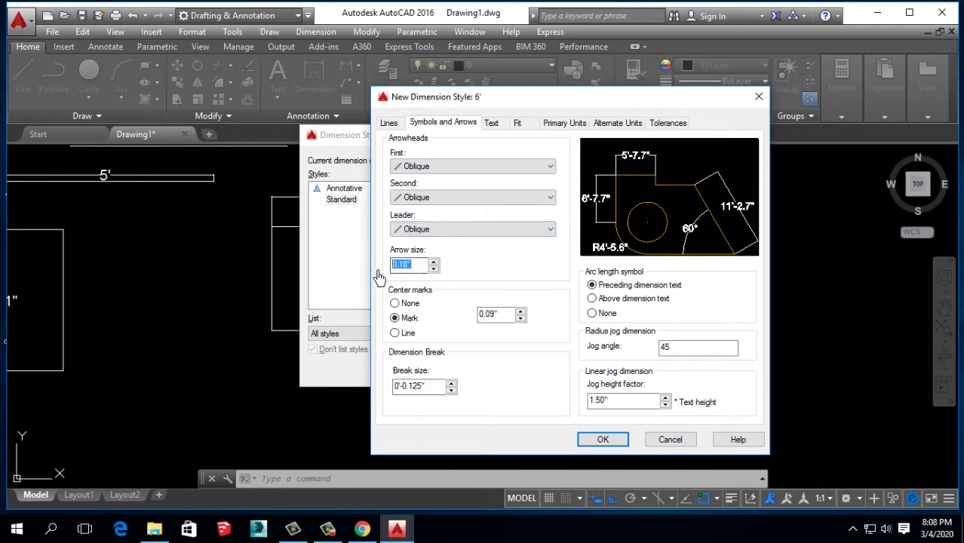
key(Tab)
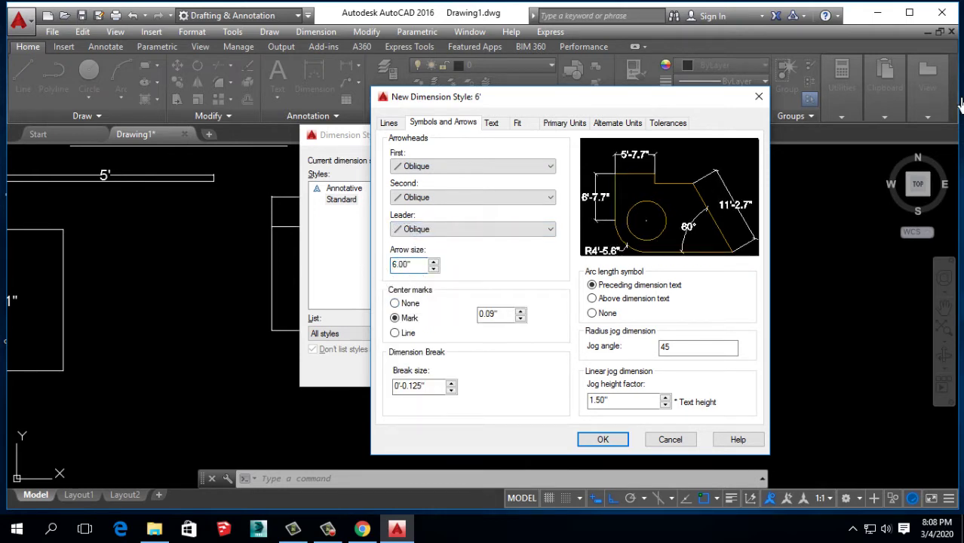
click(389, 124)
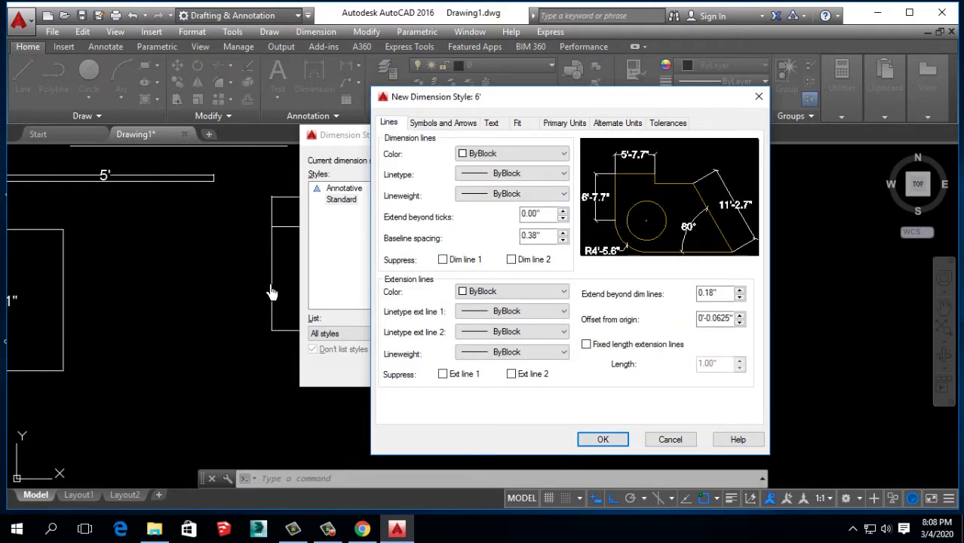
click(443, 374)
Step: Suppress extension line 2, toggling dimension lines 1 and 2 off and back on
click(511, 374)
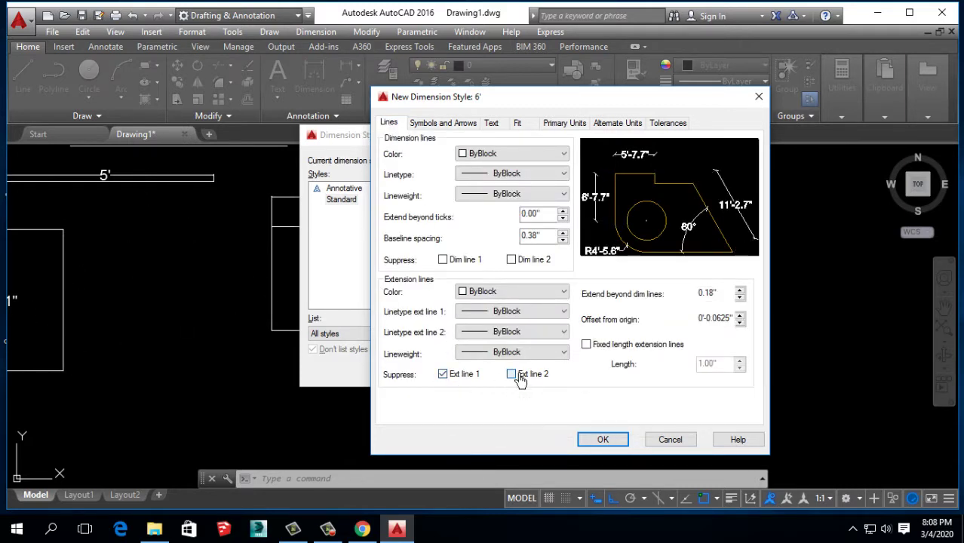
click(441, 261)
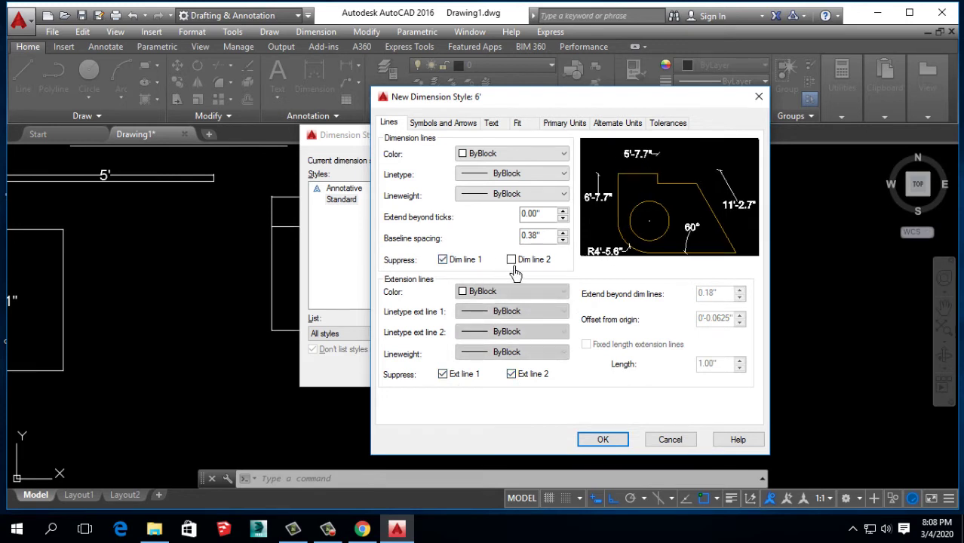
click(512, 260)
click(512, 261)
click(442, 260)
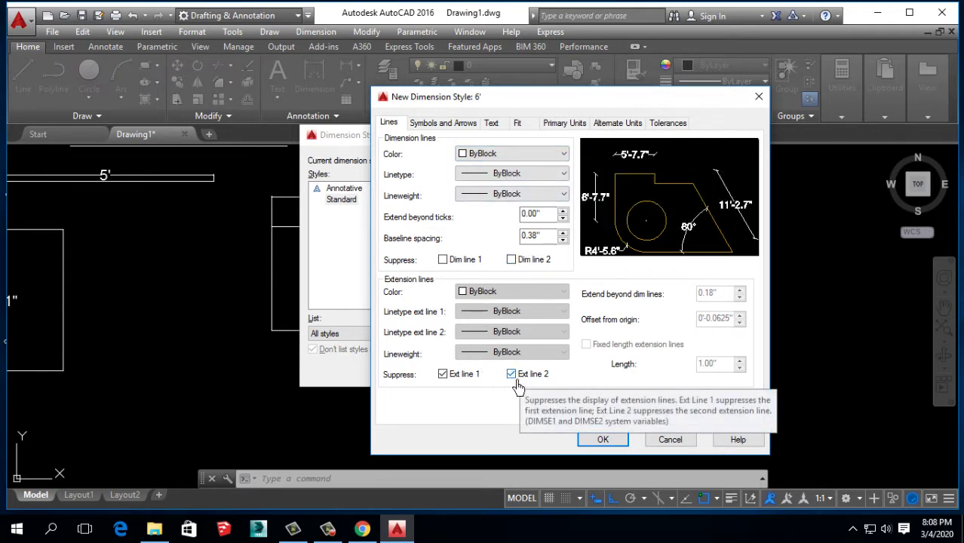
Step: Color the style's dimension lines Red
click(489, 154)
click(479, 188)
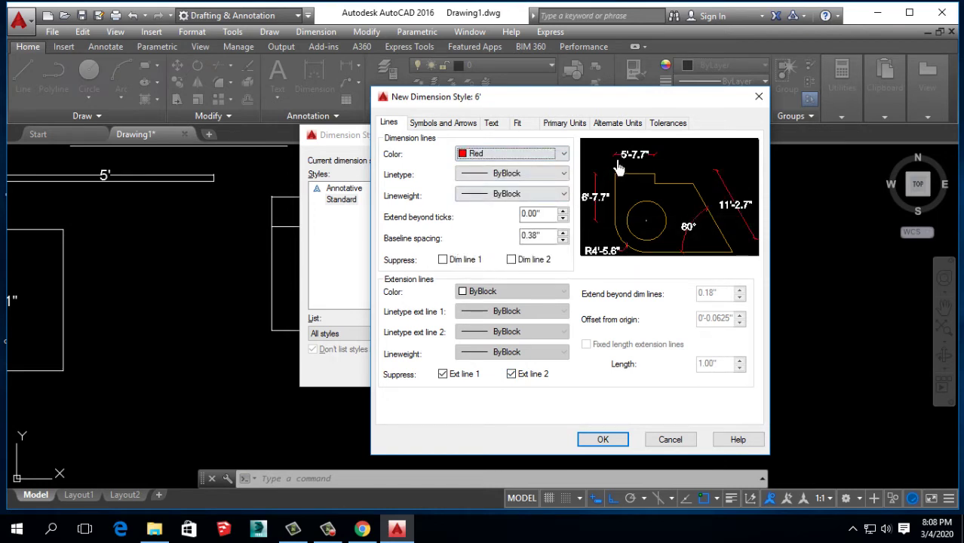
click(517, 175)
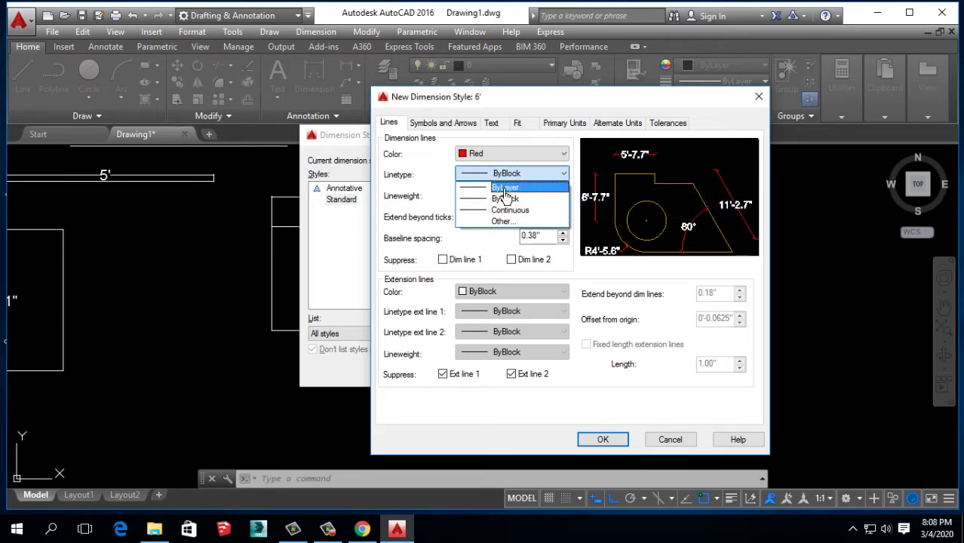
Step: Load the CENTER2 linetype from the acad.lin list
click(500, 223)
drag(454, 171, 366, 115)
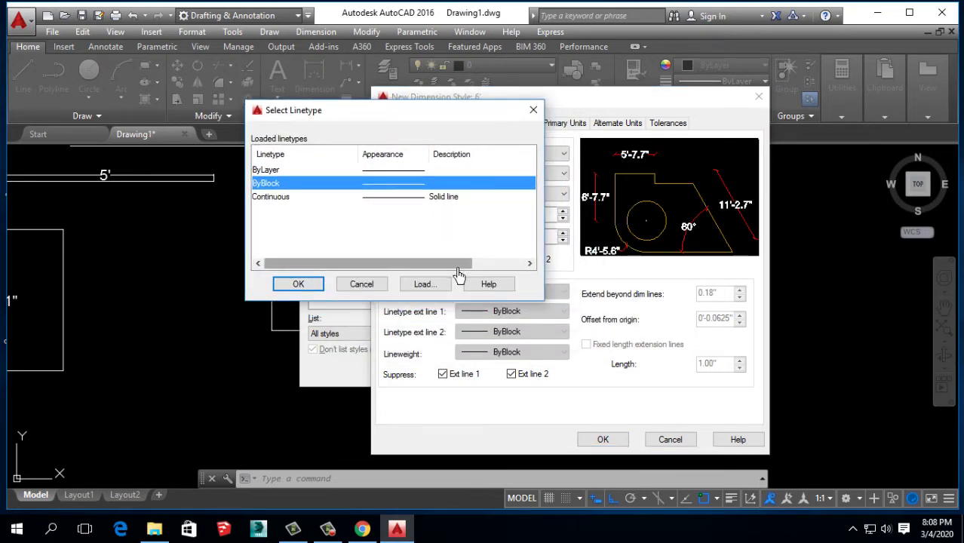
click(426, 285)
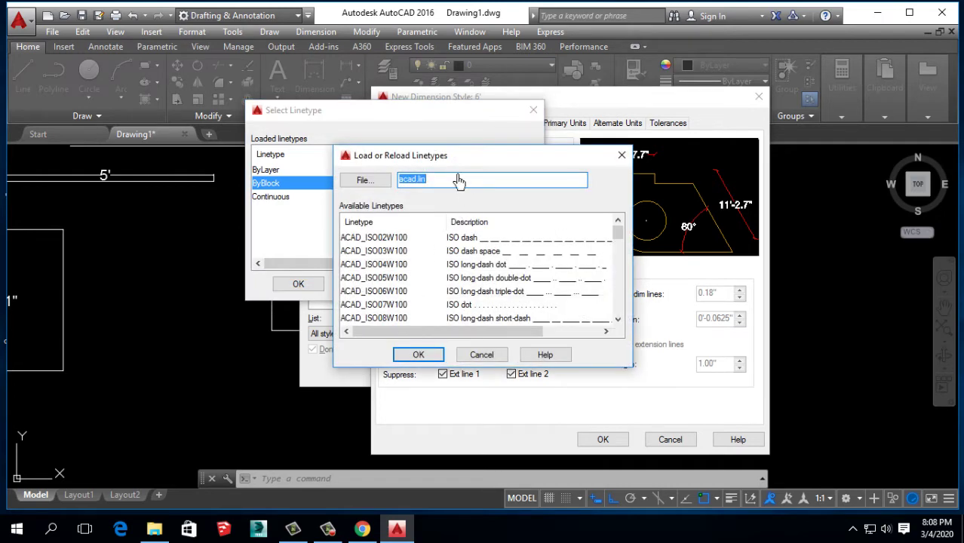
drag(456, 173, 400, 77)
click(452, 145)
scroll(464, 181, down, 4)
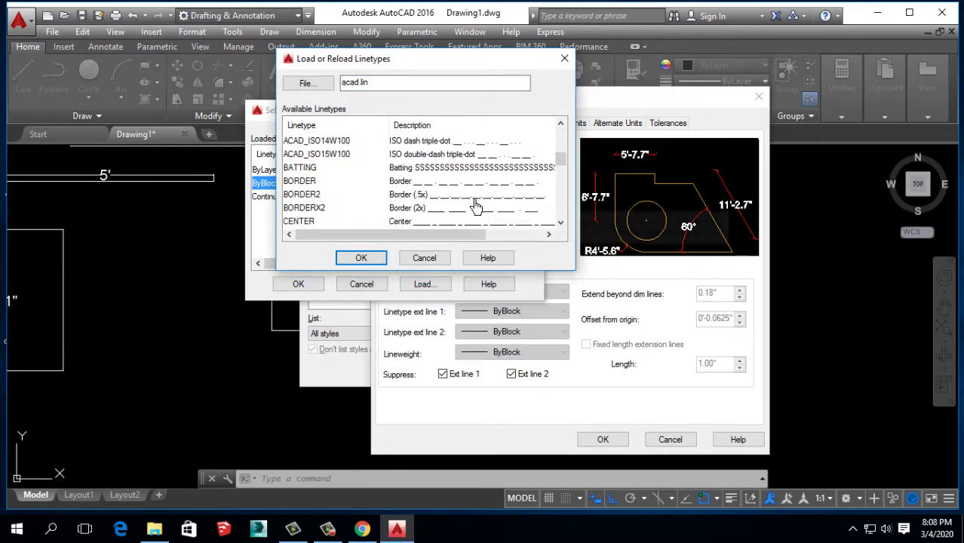
scroll(475, 209, down, 6)
scroll(480, 210, down, 3)
scroll(483, 208, up, 10)
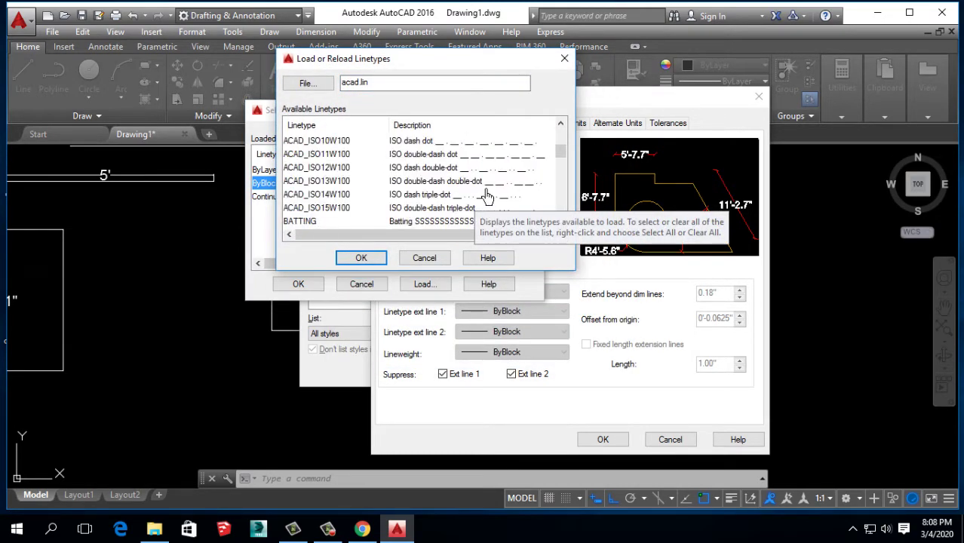
scroll(490, 193, up, 1)
scroll(494, 183, up, 2)
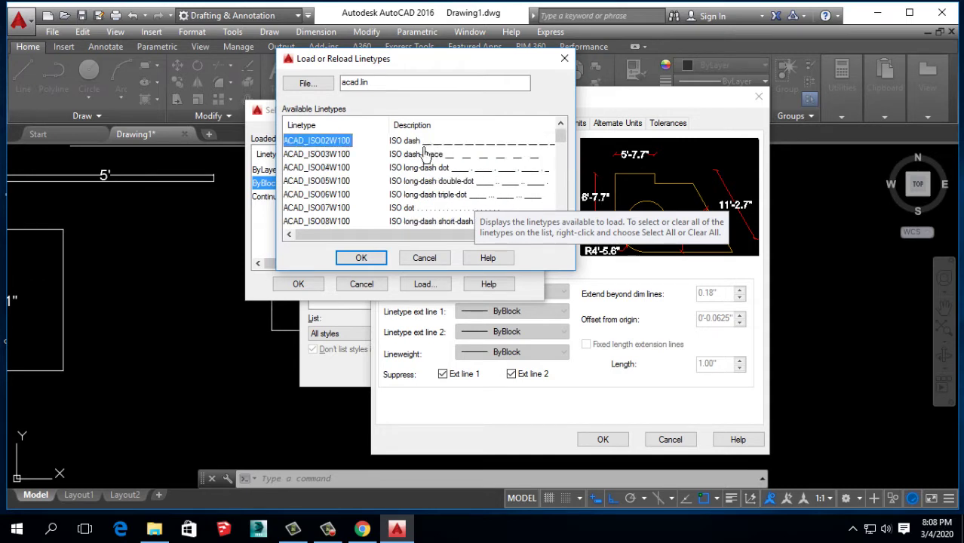
scroll(483, 175, down, 2)
click(422, 169)
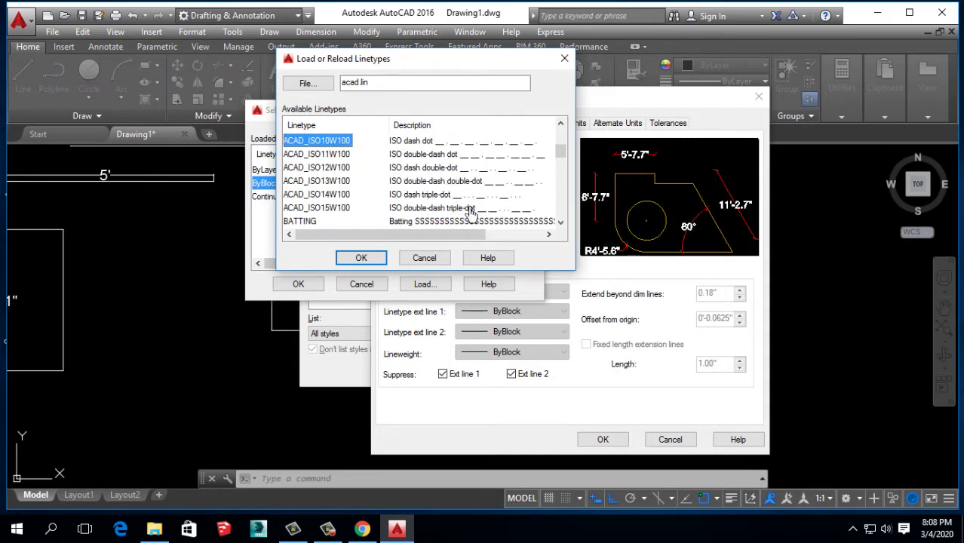
scroll(486, 209, down, 1)
scroll(519, 209, down, 1)
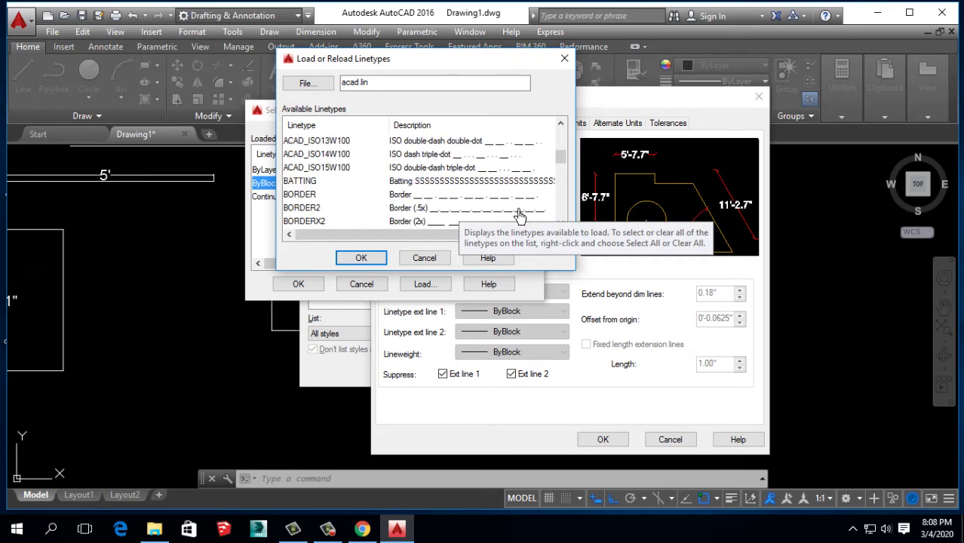
scroll(518, 215, down, 1)
click(445, 211)
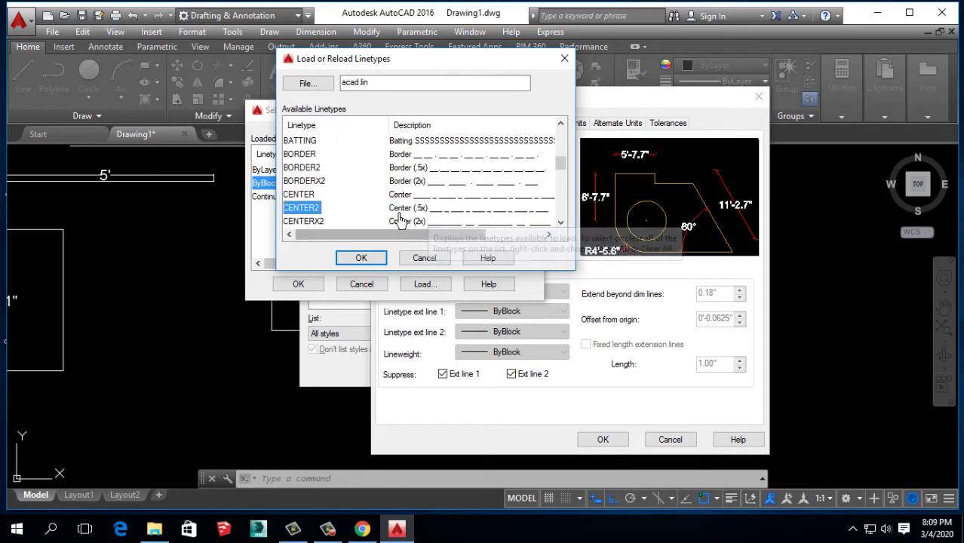
click(371, 263)
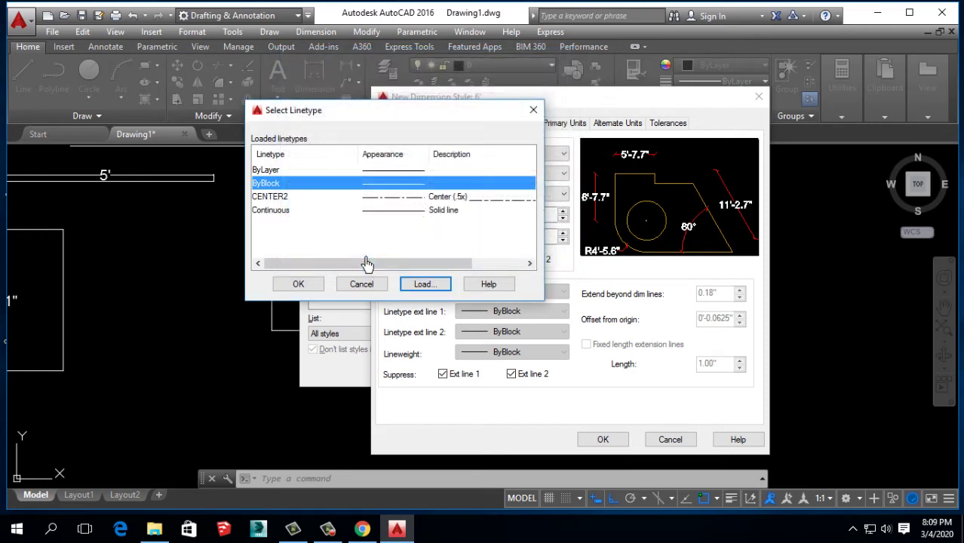
click(411, 198)
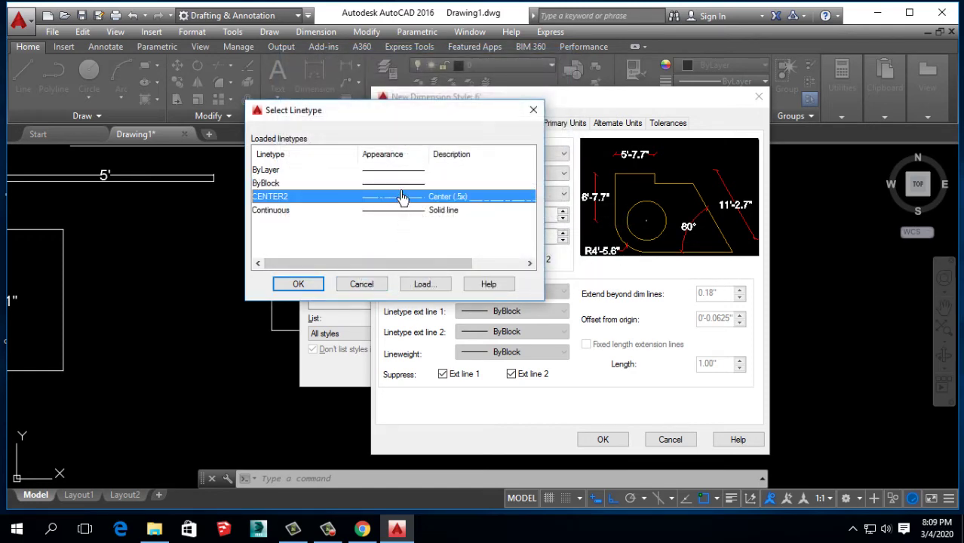
Step: Assign CENTER2 as the dimension line linetype
click(397, 186)
click(399, 197)
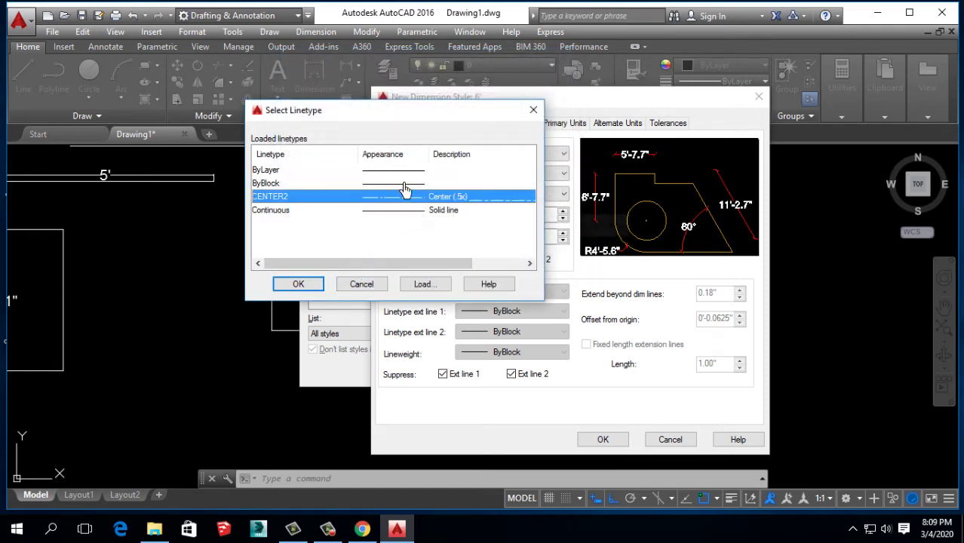
click(300, 287)
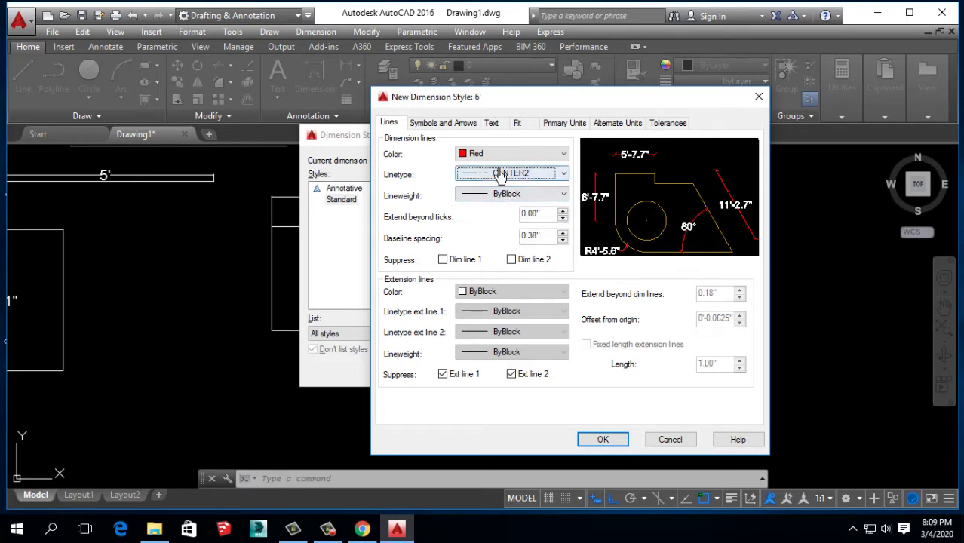
Step: Give the dimension lines a 0.30 mm lineweight and bring up the Text settings
click(509, 198)
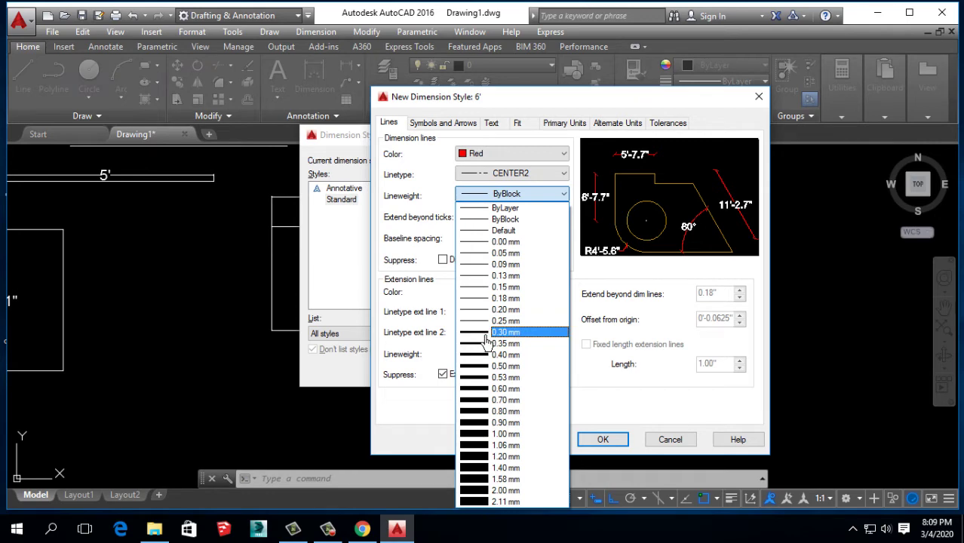
click(486, 335)
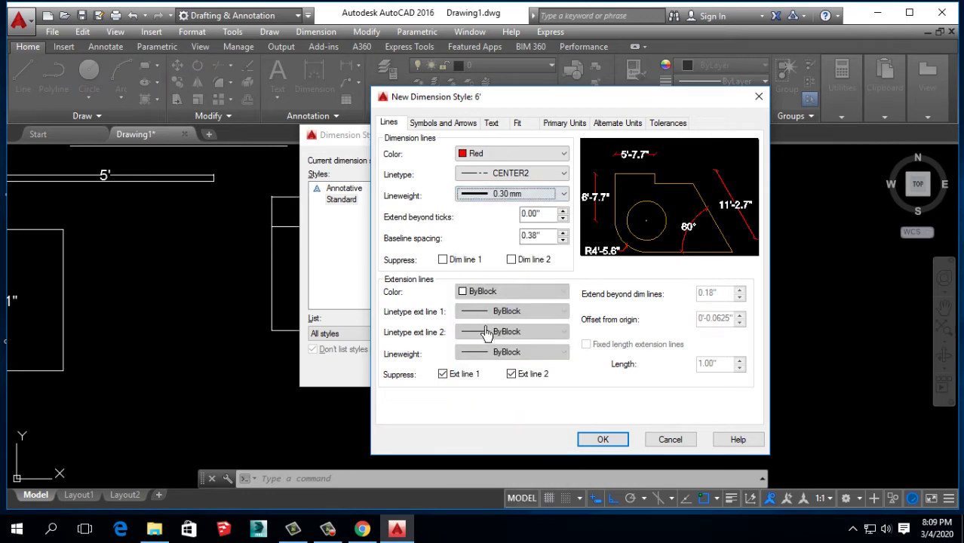
drag(495, 109, 462, 90)
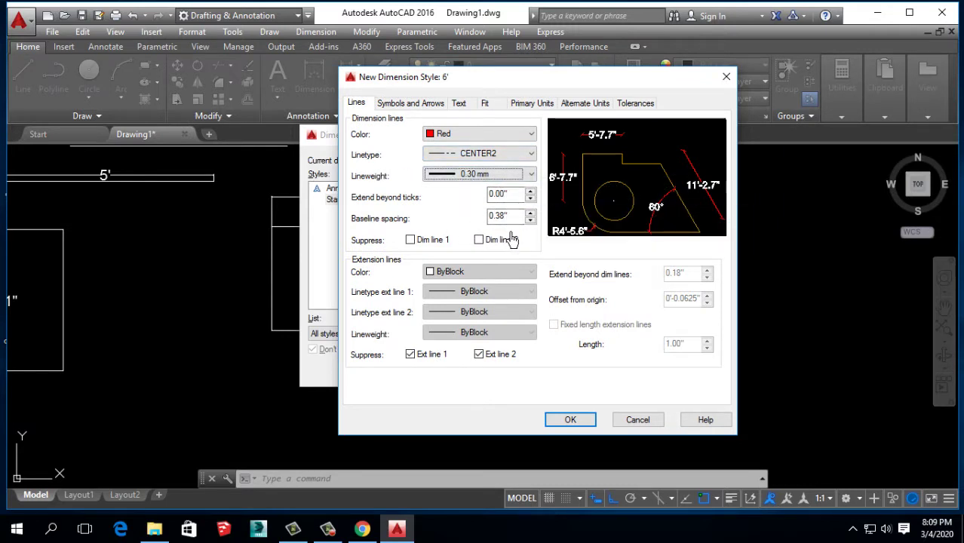
click(460, 103)
Step: Keep Standard as the dimension text style and open its Text Style settings, leaving font style Regular
click(515, 141)
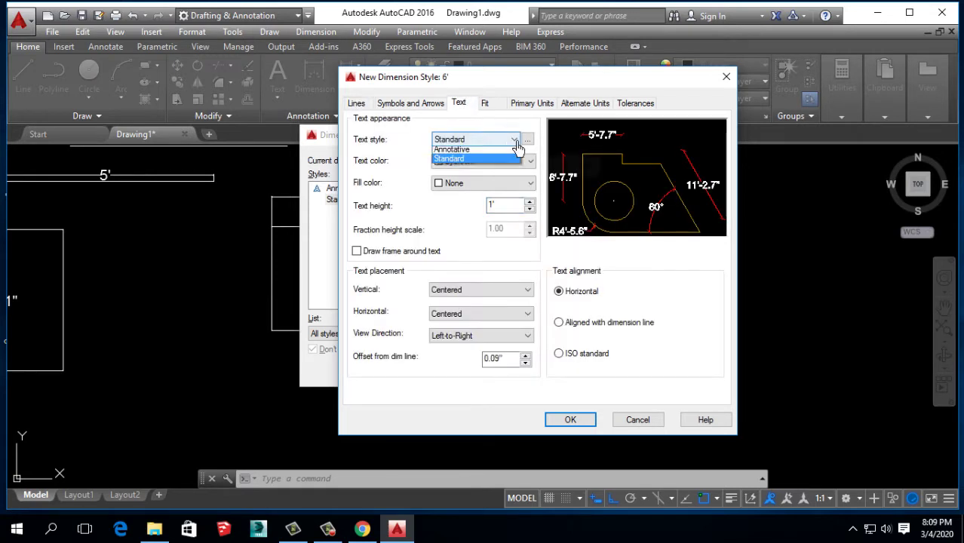
click(516, 144)
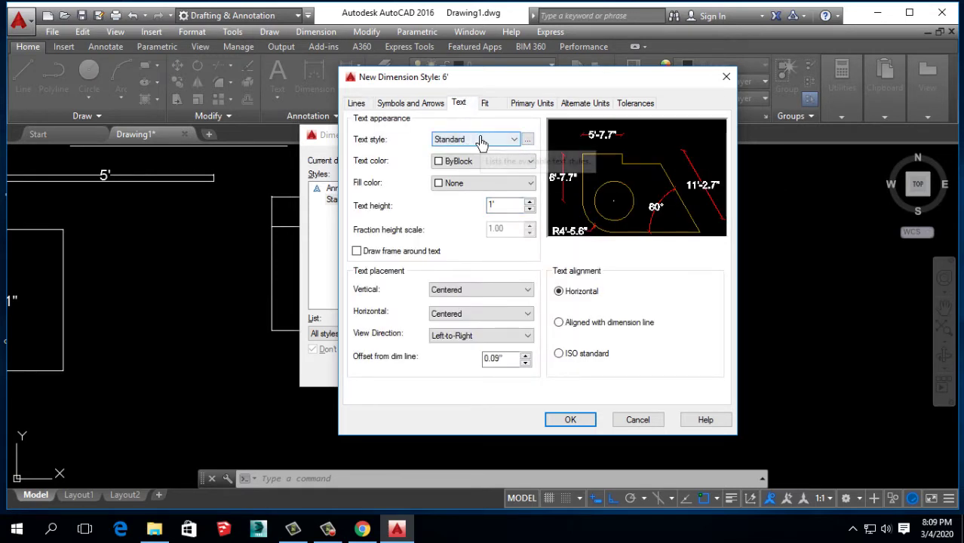
click(527, 144)
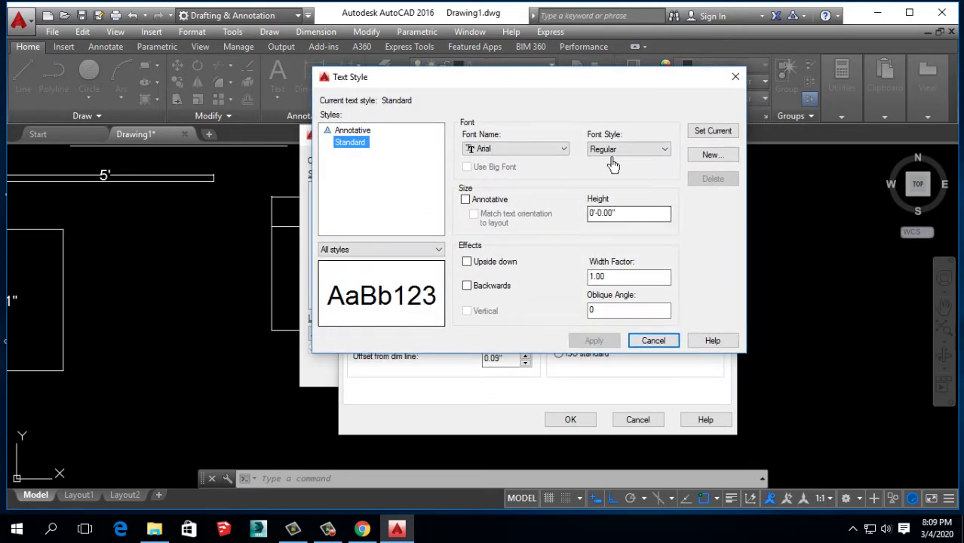
click(628, 148)
click(613, 157)
Step: Apply the Times New Roman font to Standard, make it current, and close Text Style
click(506, 155)
click(505, 150)
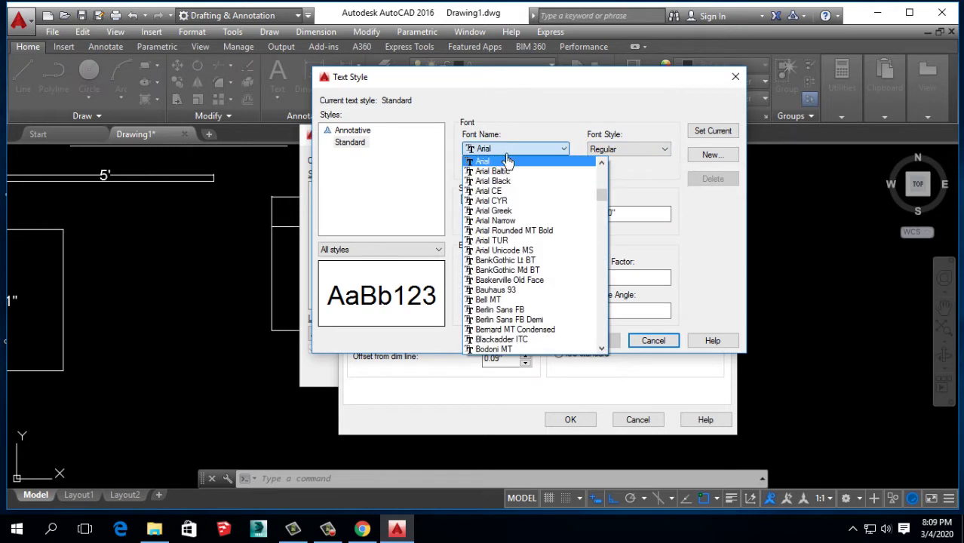
scroll(504, 249, down, 5)
scroll(503, 260, down, 3)
key(t)
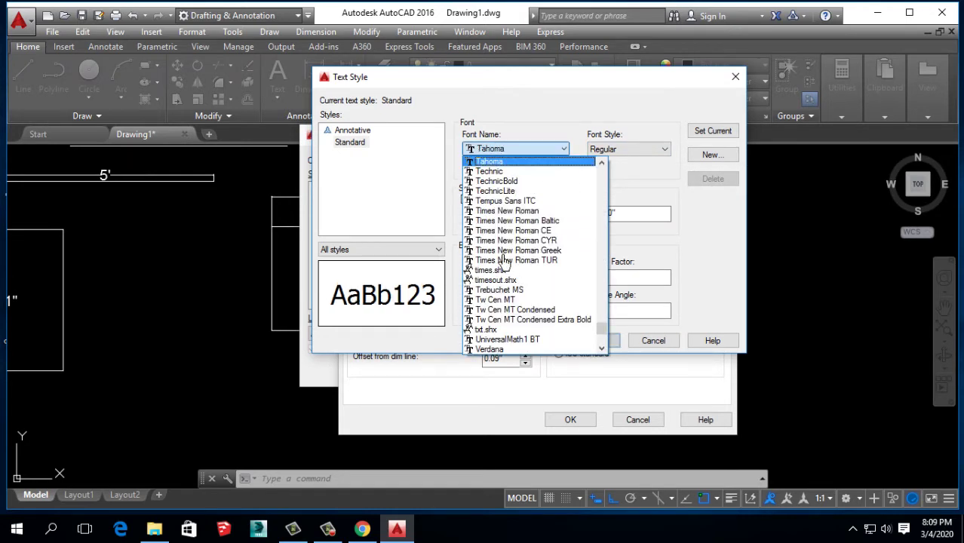
click(528, 211)
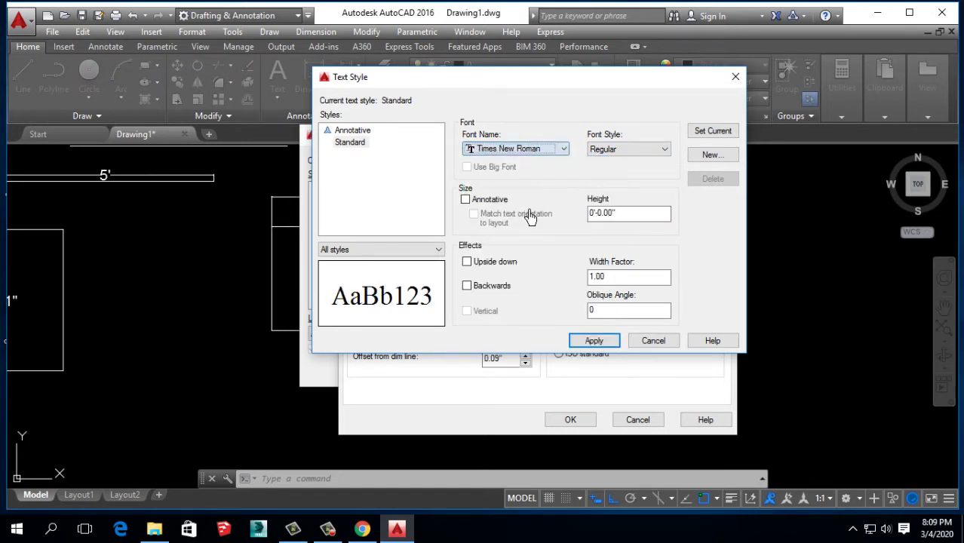
click(592, 341)
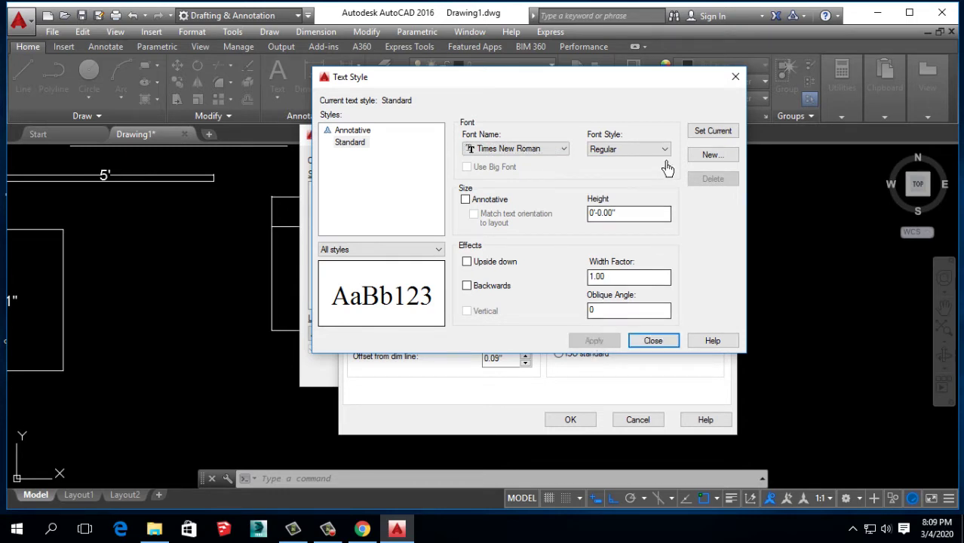
click(707, 132)
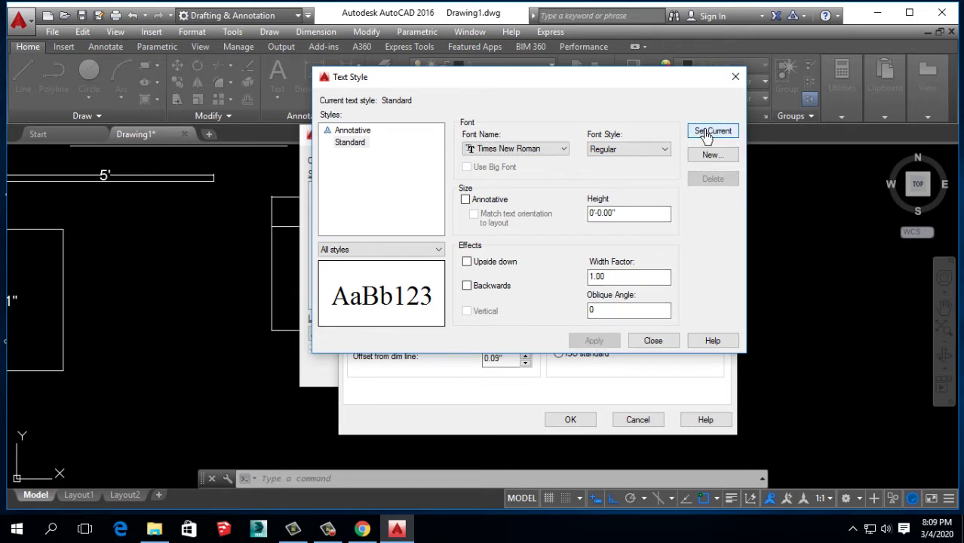
click(735, 77)
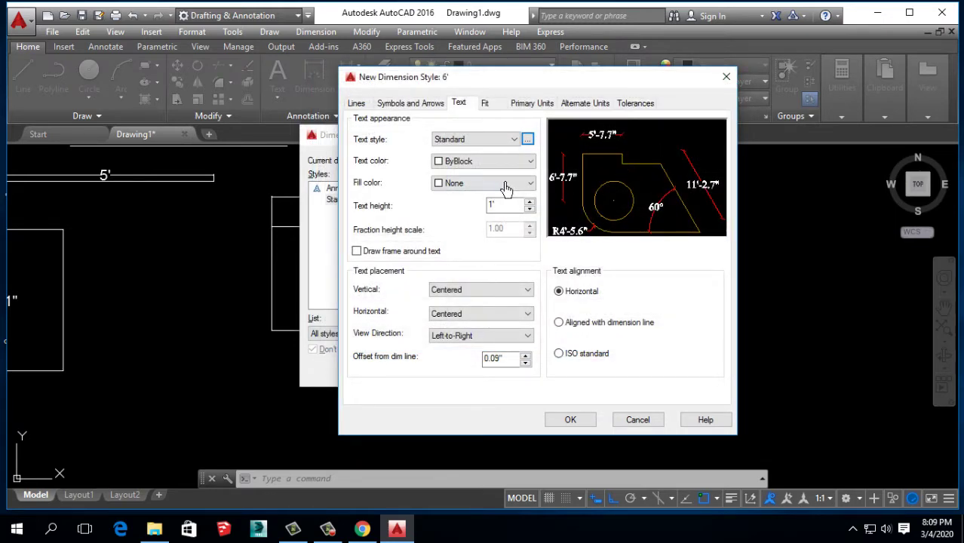
Step: Set the dimension text color to Yellow
click(500, 161)
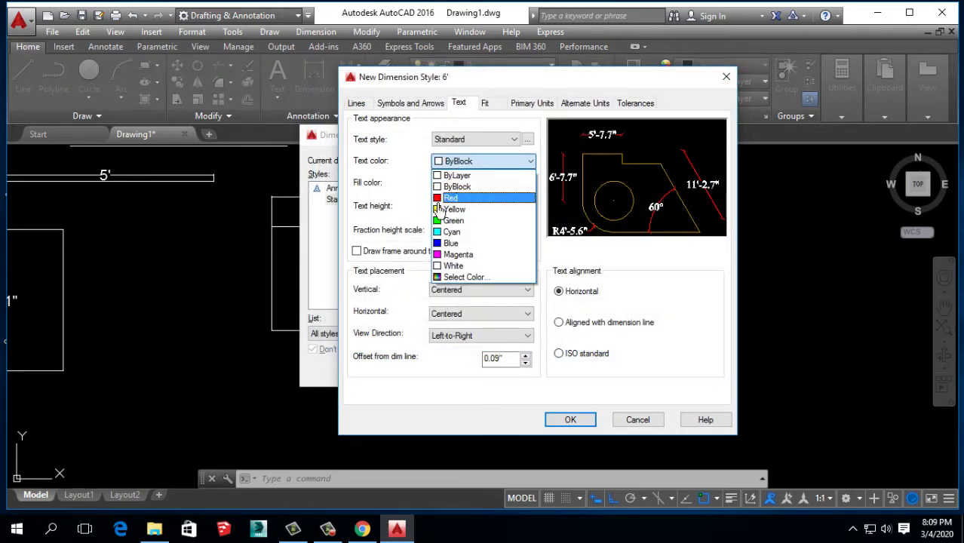
click(450, 200)
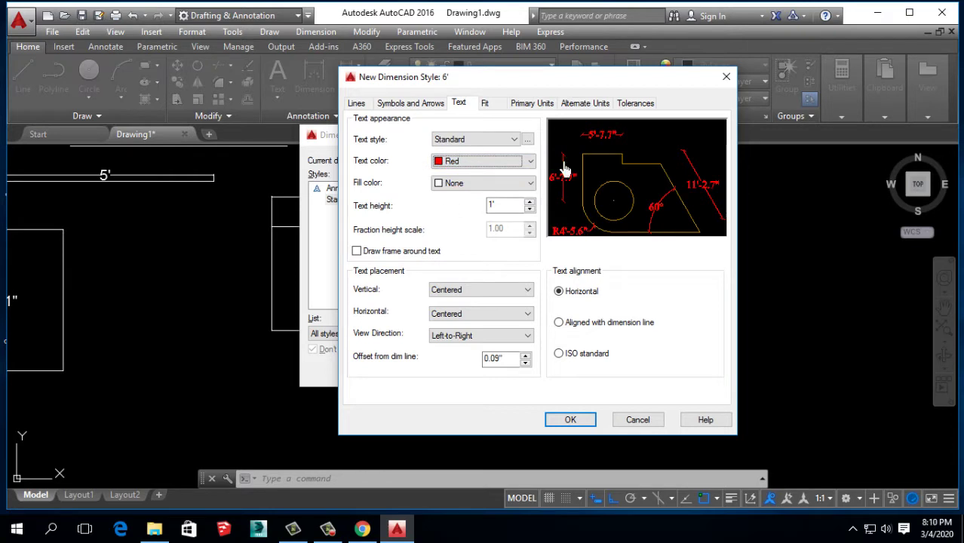
click(477, 161)
click(449, 210)
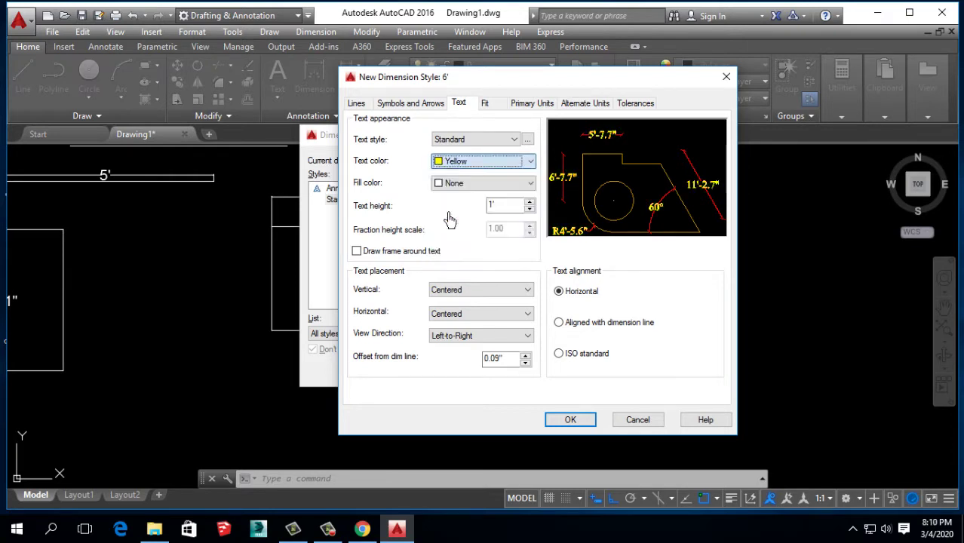
Step: Give the text a true-color 220,145,243 purple fill and save the 6' style
click(488, 187)
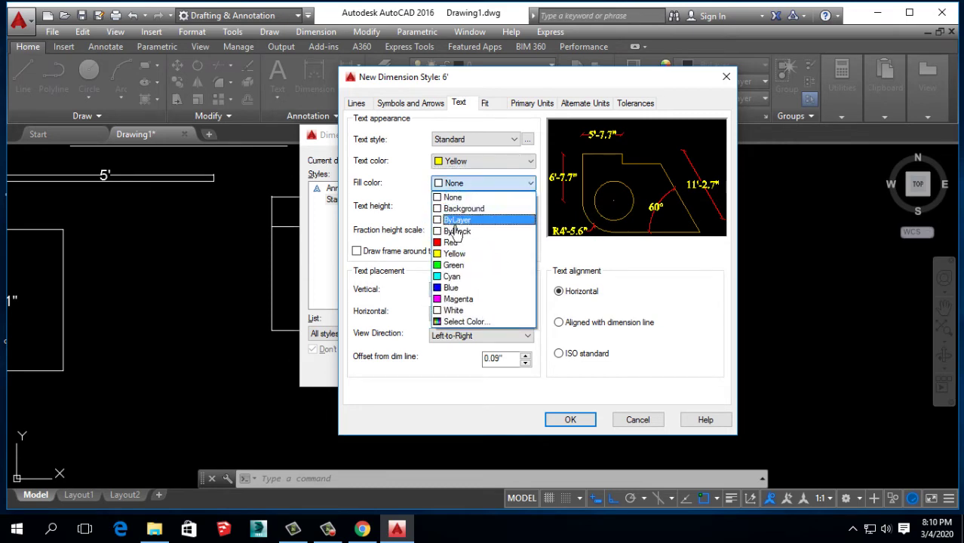
click(451, 235)
click(469, 185)
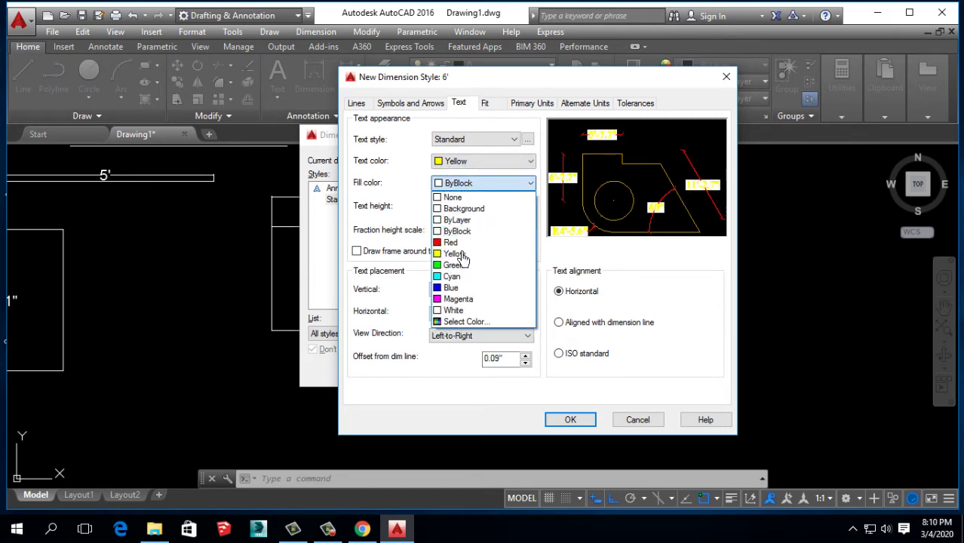
click(452, 324)
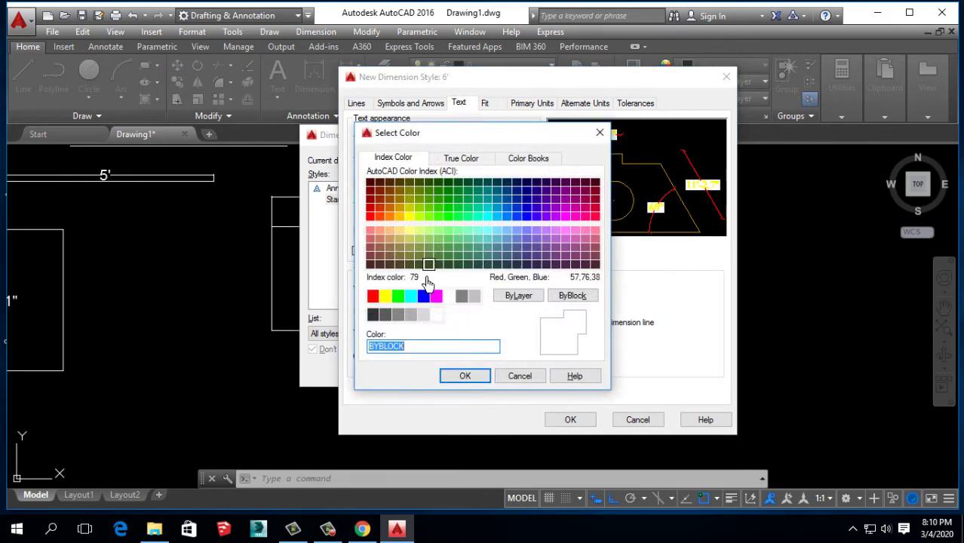
click(460, 159)
click(519, 238)
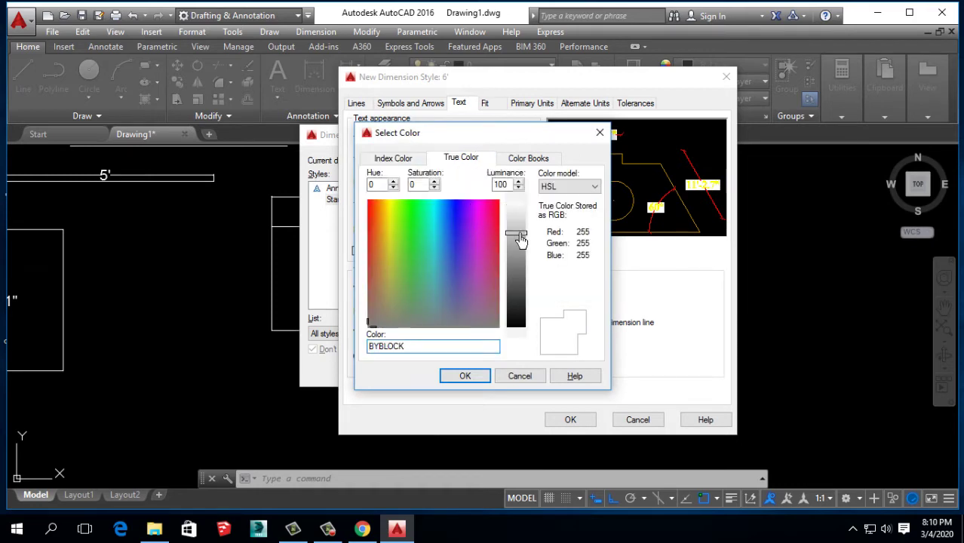
click(516, 240)
click(472, 223)
click(515, 232)
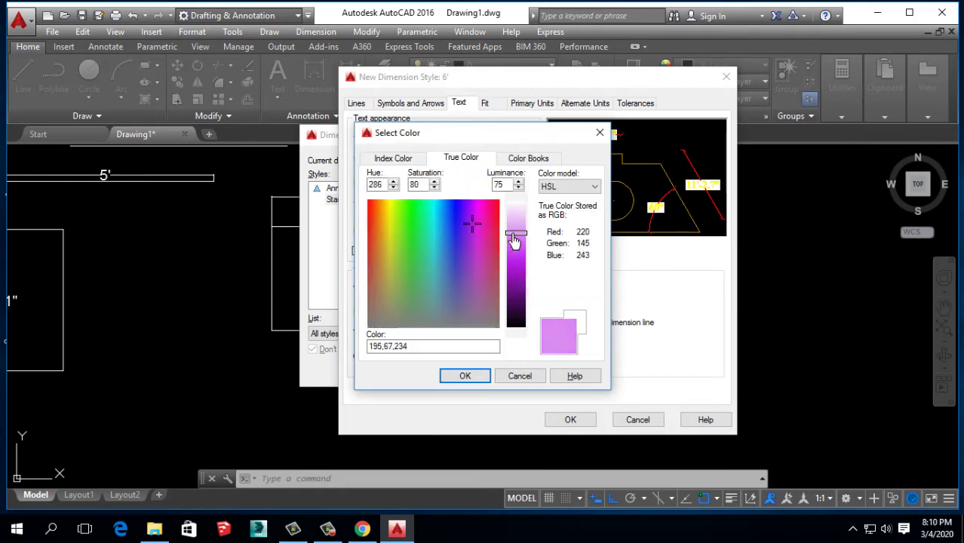
click(464, 370)
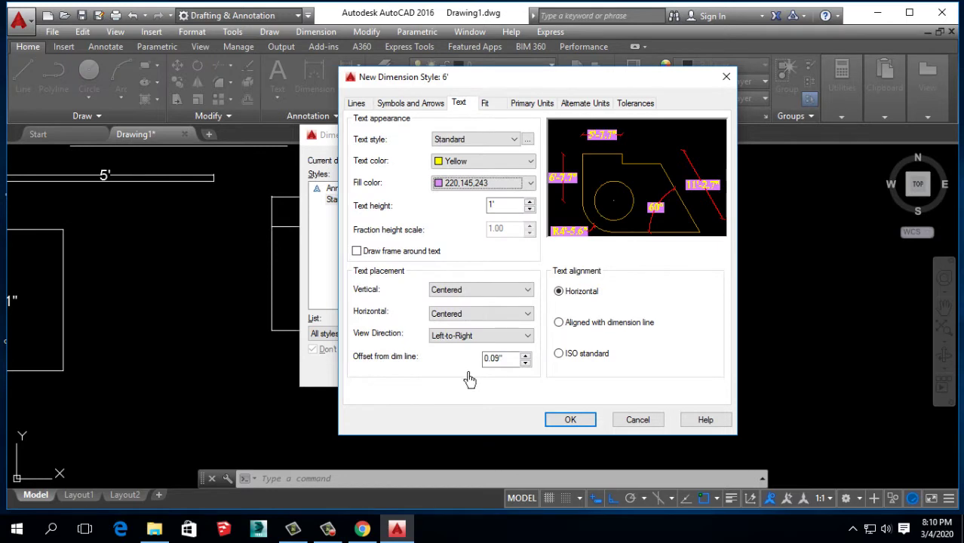
click(487, 185)
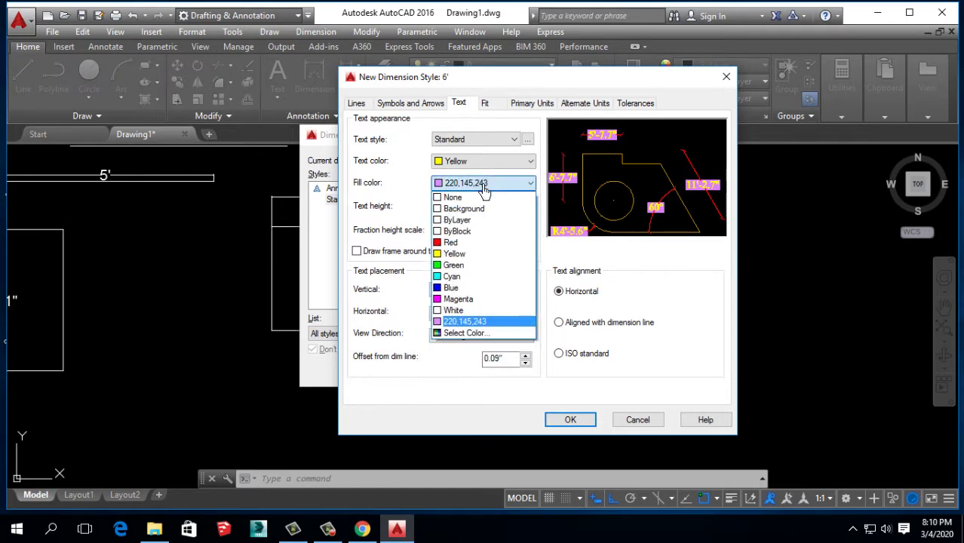
click(476, 120)
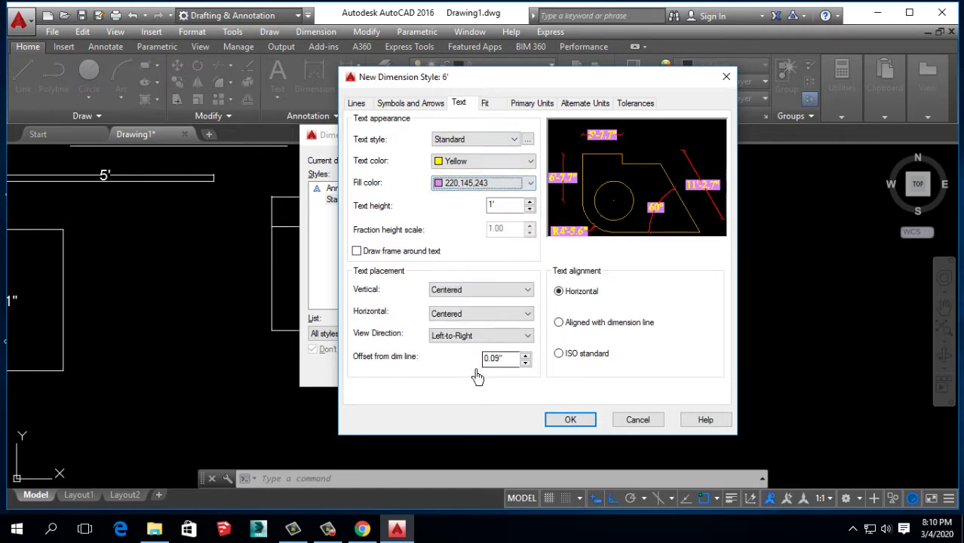
click(565, 422)
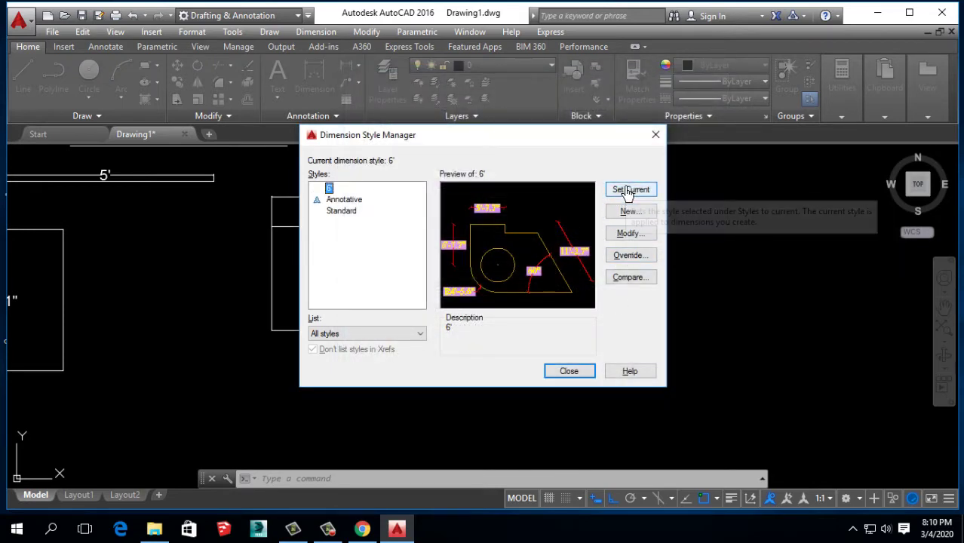
Step: Make 6' the current style, close the Dimension Style Manager, and start a rectangle
click(627, 191)
click(655, 134)
scroll(409, 275, down, 5)
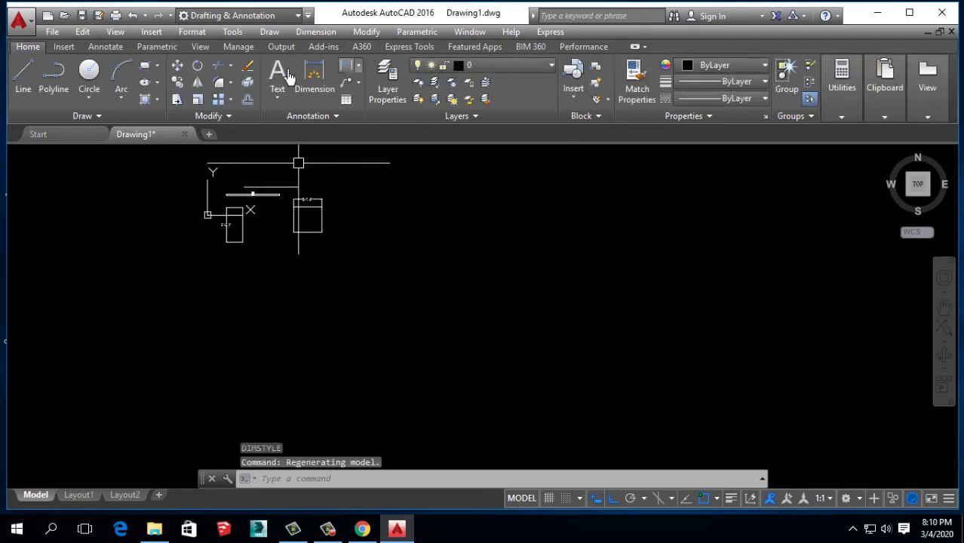
click(145, 65)
Step: Draw the rectangle below the plan and dimension its bottom edge as 14'-10.1"
click(281, 338)
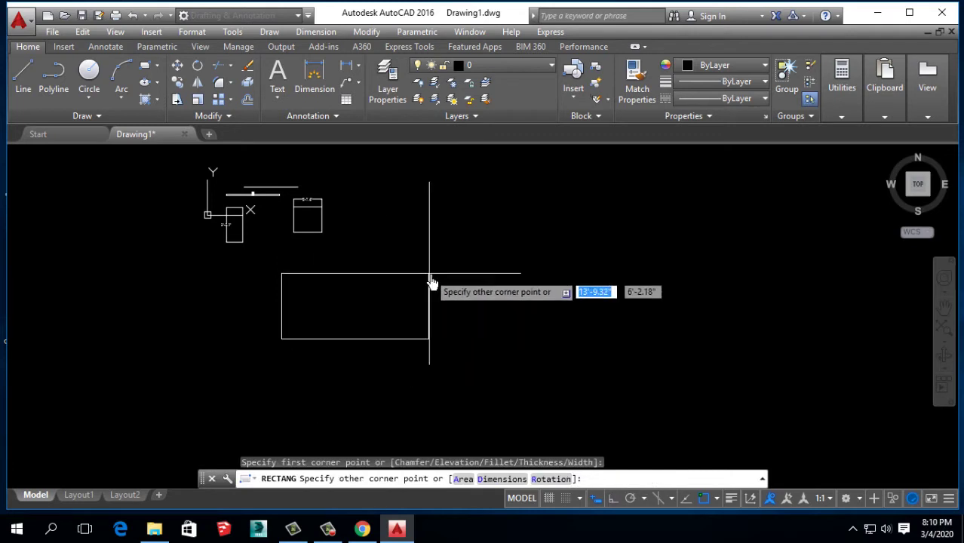
click(439, 270)
click(346, 65)
key(Return)
click(394, 338)
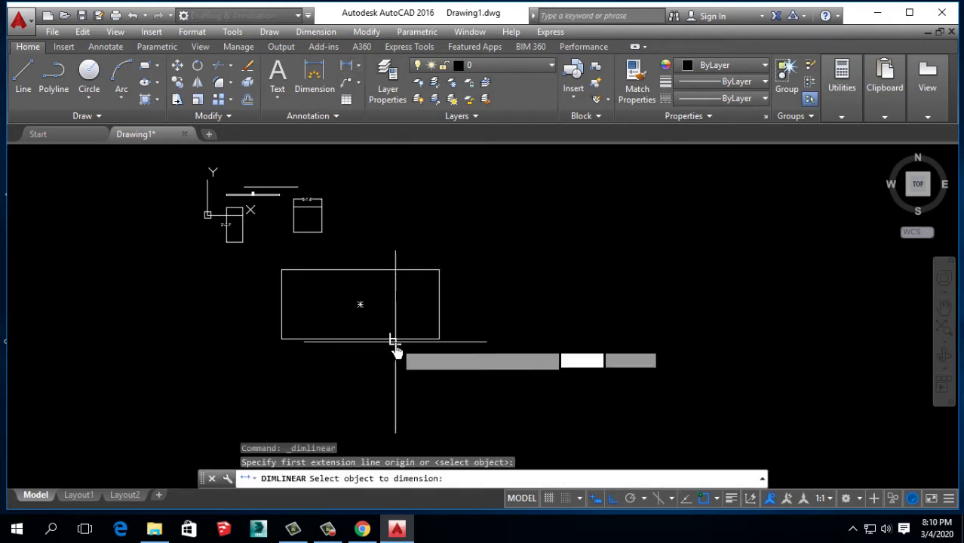
scroll(388, 365, up, 2)
scroll(387, 365, up, 1)
click(388, 368)
scroll(388, 368, down, 1)
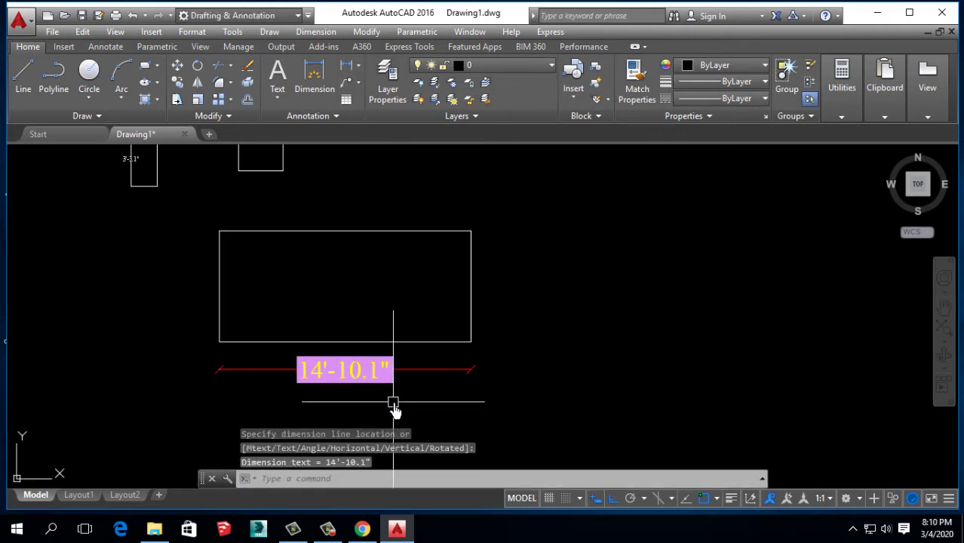
Step: Dimension the rectangle's left side as 6'-6.2"
key(Return)
key(Return)
click(219, 288)
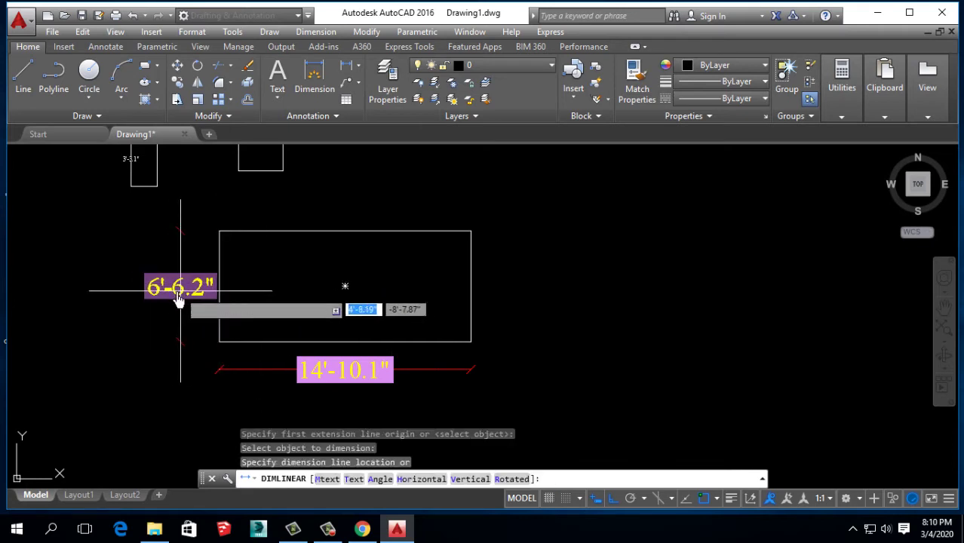
click(165, 287)
middle_drag(259, 199, 254, 273)
middle_drag(475, 336, 436, 267)
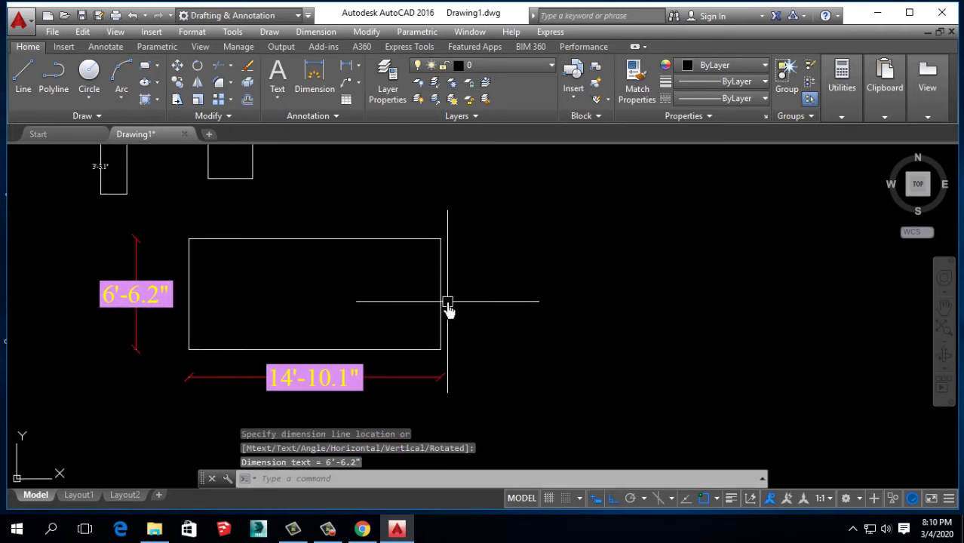
Step: Make Standard the current dimension style via the D command
text(d)
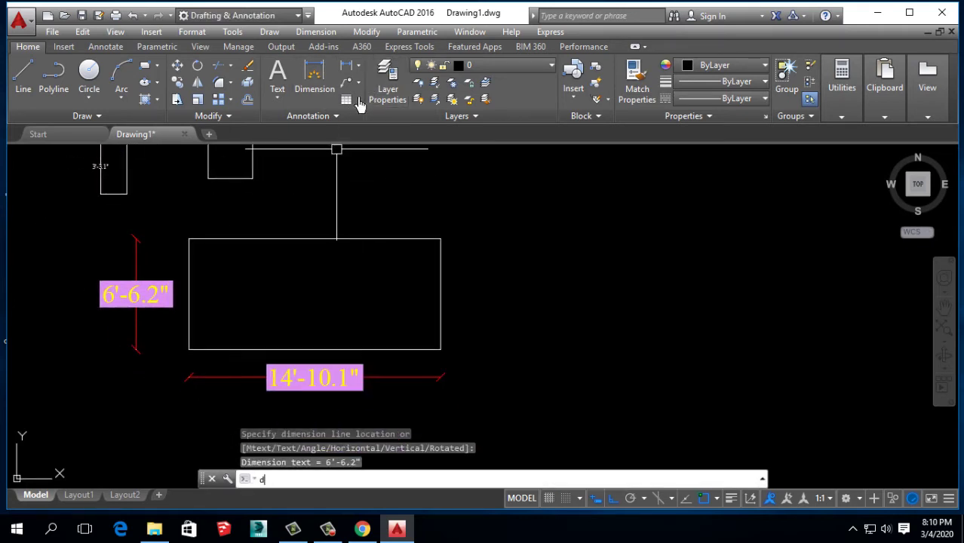
key(Return)
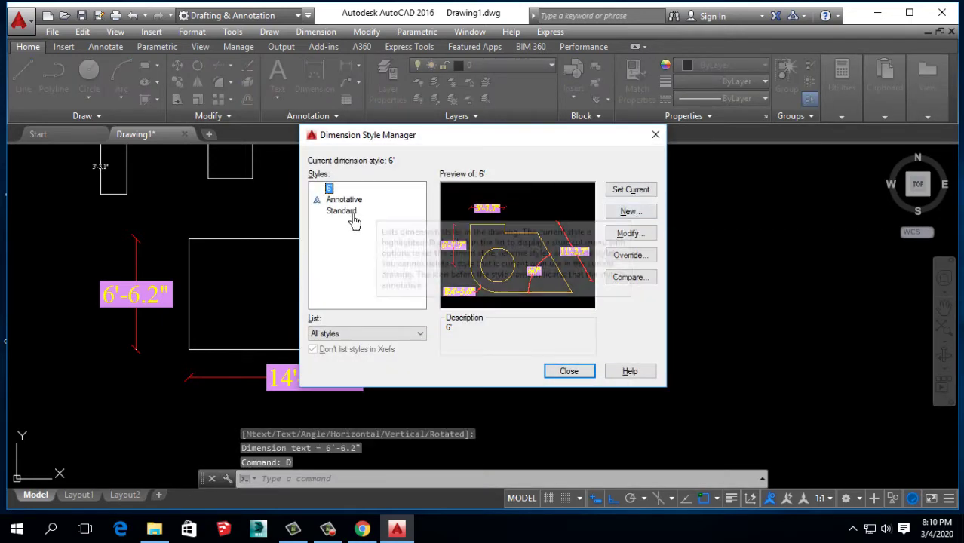
click(346, 212)
click(630, 190)
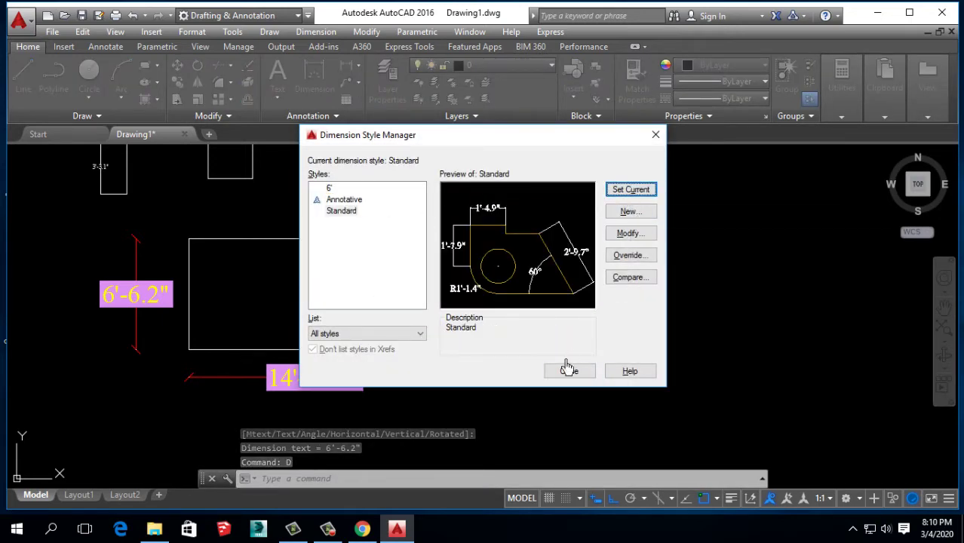
click(568, 370)
Step: Place a 14'-10.1" Standard dimension just above the rectangle's top edge
click(346, 68)
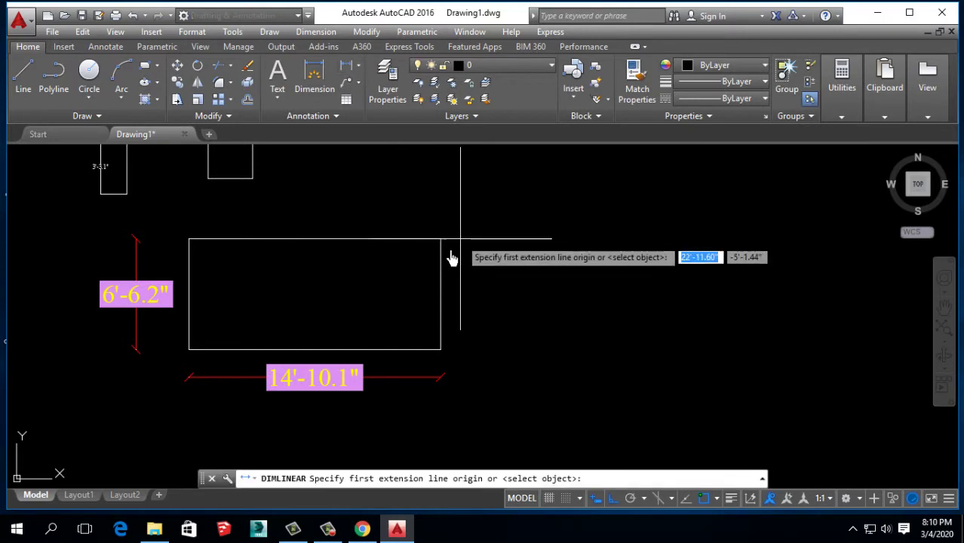
key(Return)
click(392, 242)
click(385, 238)
click(380, 227)
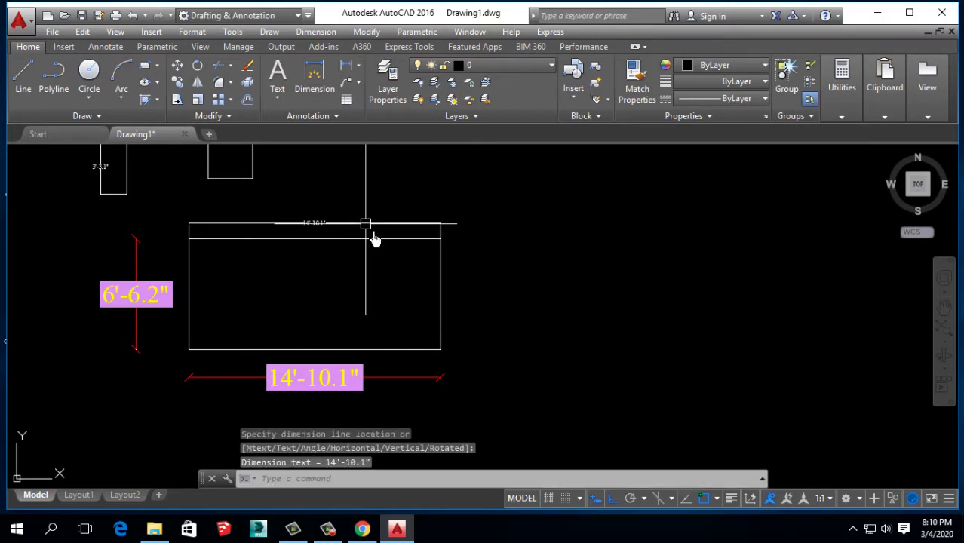
scroll(455, 268, up, 2)
Step: Place a 6'-6.2" Standard dimension to the right of the rectangle
key(Return)
key(Return)
click(433, 279)
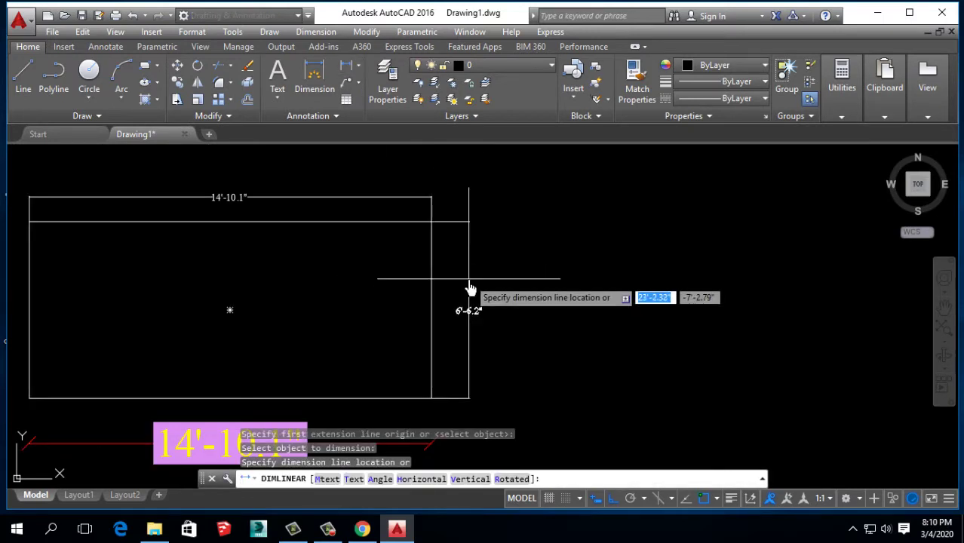
click(469, 286)
middle_drag(353, 284, 388, 279)
scroll(369, 324, down, 4)
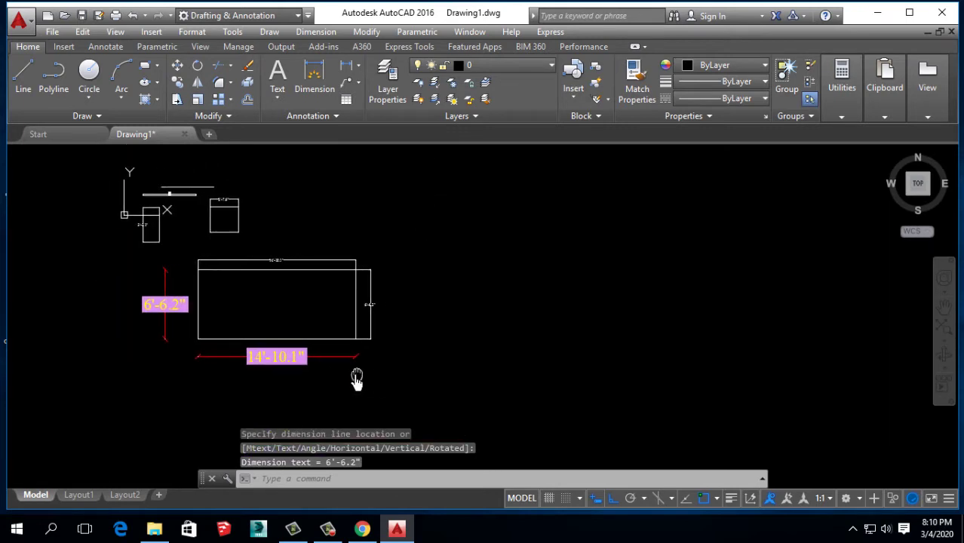
scroll(273, 361, up, 2)
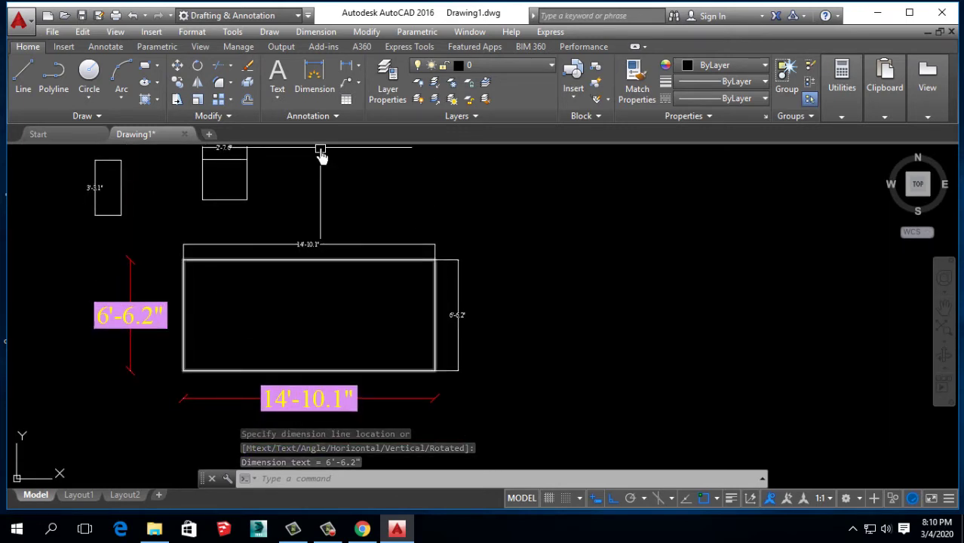
Step: Select the small top dimension, briefly opening its text editor without changes
click(329, 249)
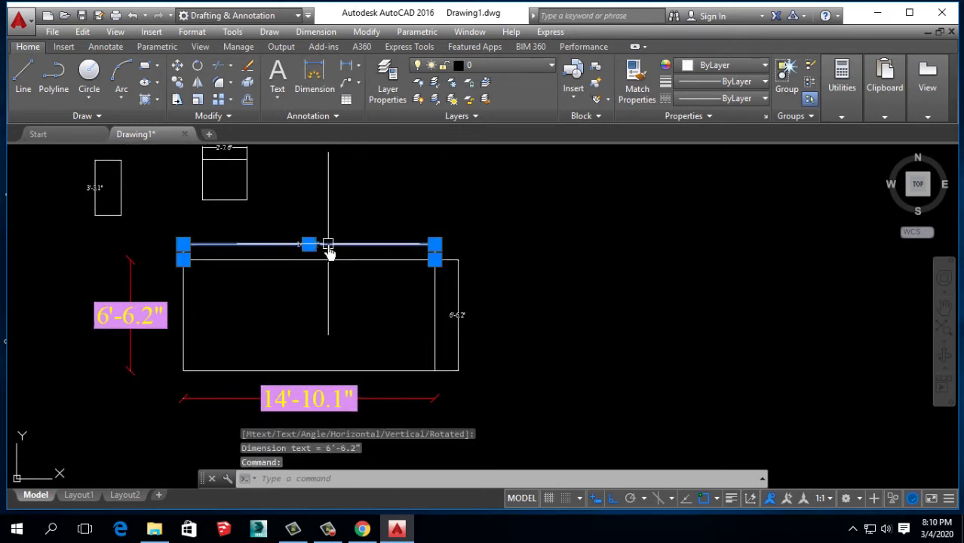
double_click(329, 248)
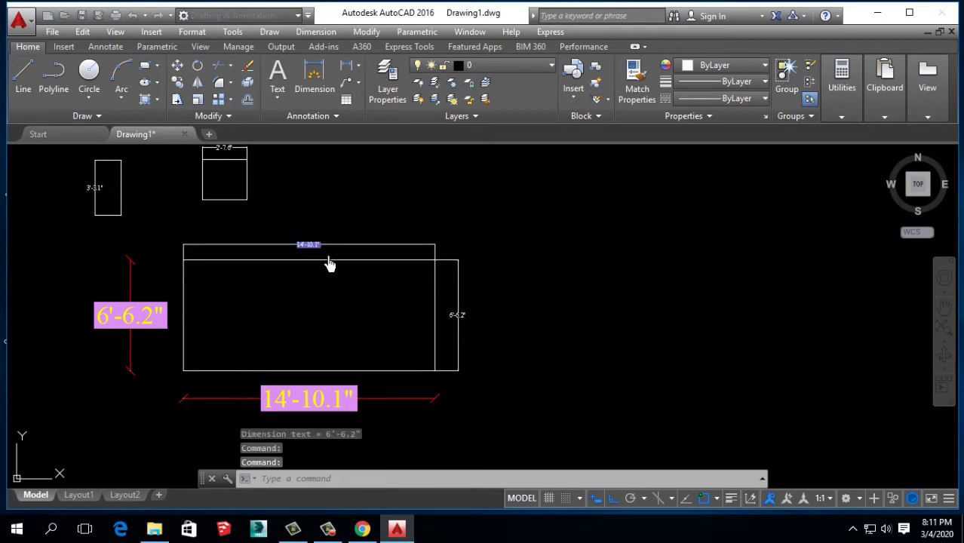
click(336, 306)
click(260, 241)
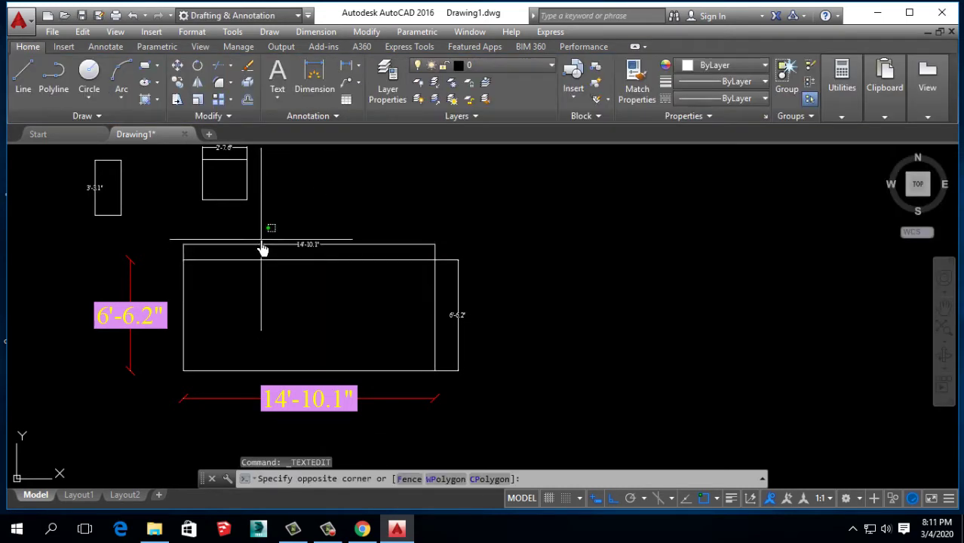
click(248, 254)
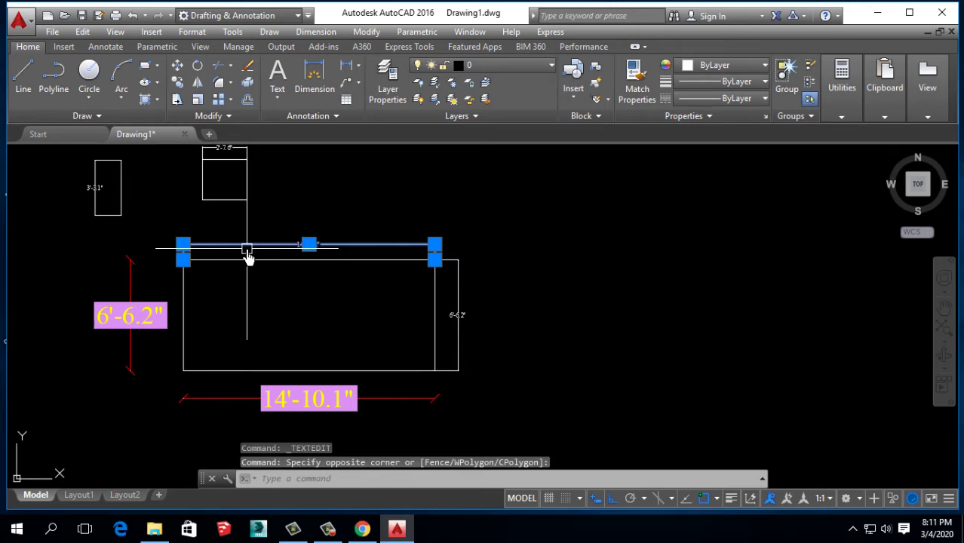
scroll(299, 258, up, 3)
scroll(333, 249, up, 2)
scroll(347, 235, up, 2)
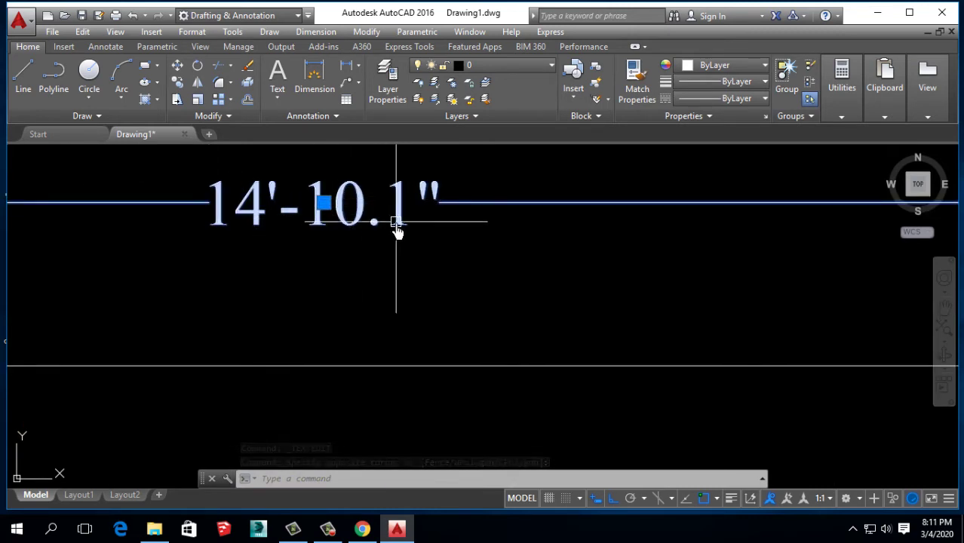
scroll(392, 280, down, 2)
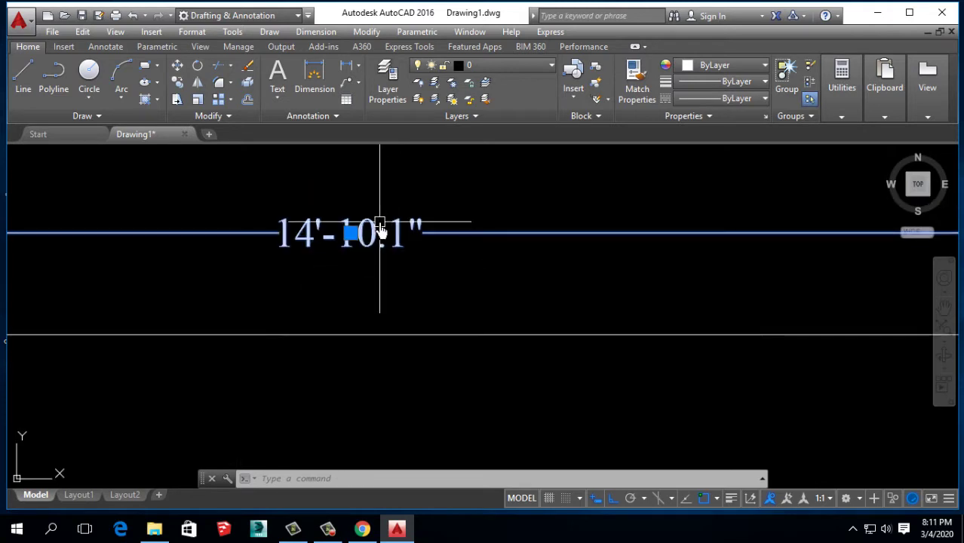
Step: Open the 14'-10.1" dimension text, widen its text box, and close the editor
double_click(374, 232)
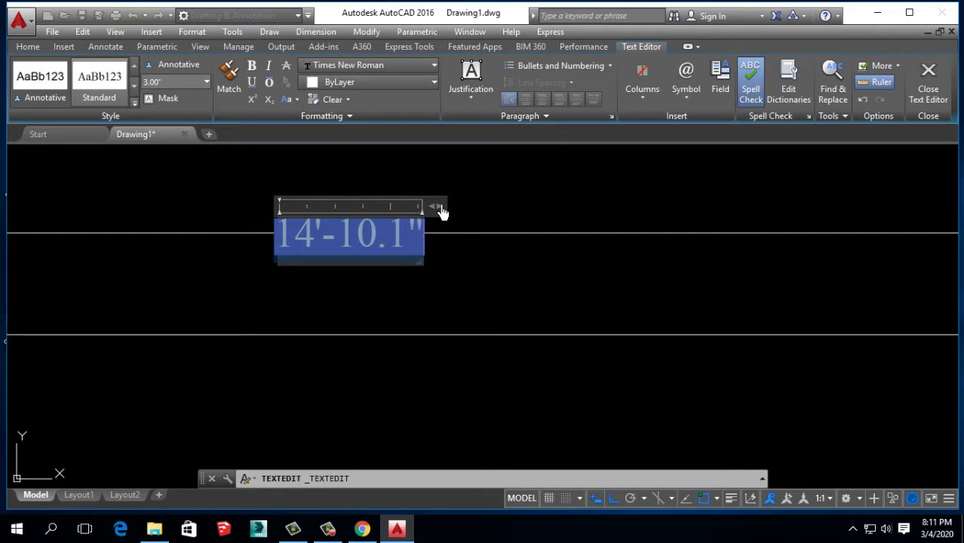
drag(441, 208, 457, 211)
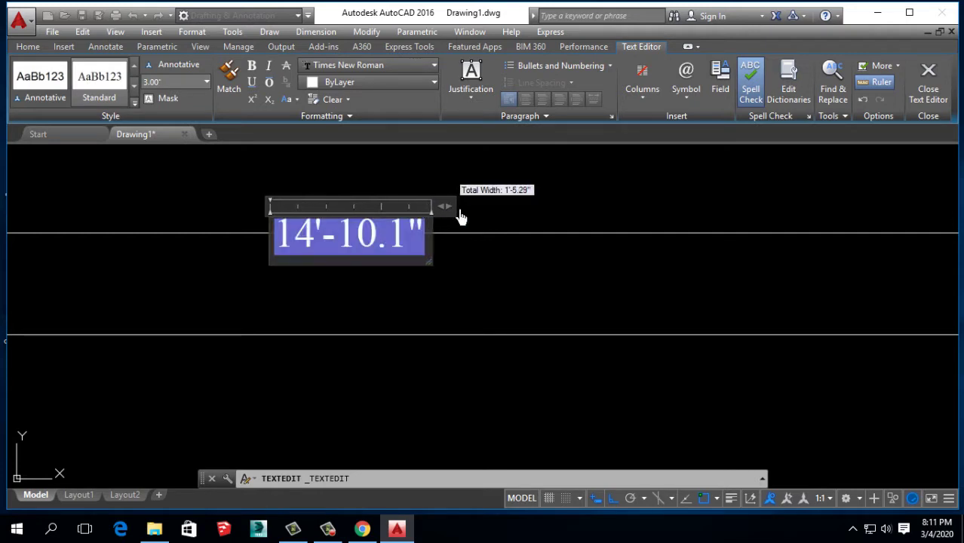
click(381, 294)
double_click(364, 243)
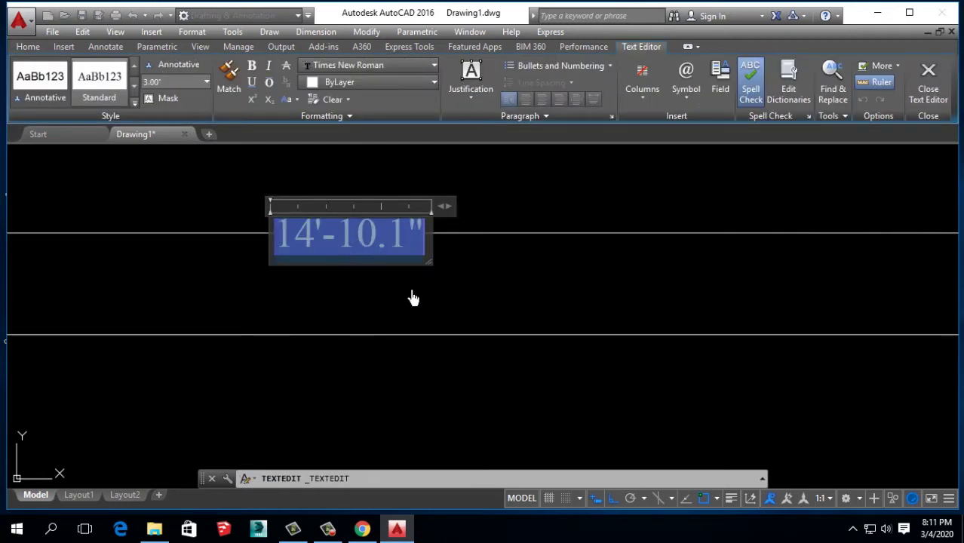
click(413, 335)
Step: Replace the top dimension text with 5 so it reads 5'
double_click(377, 240)
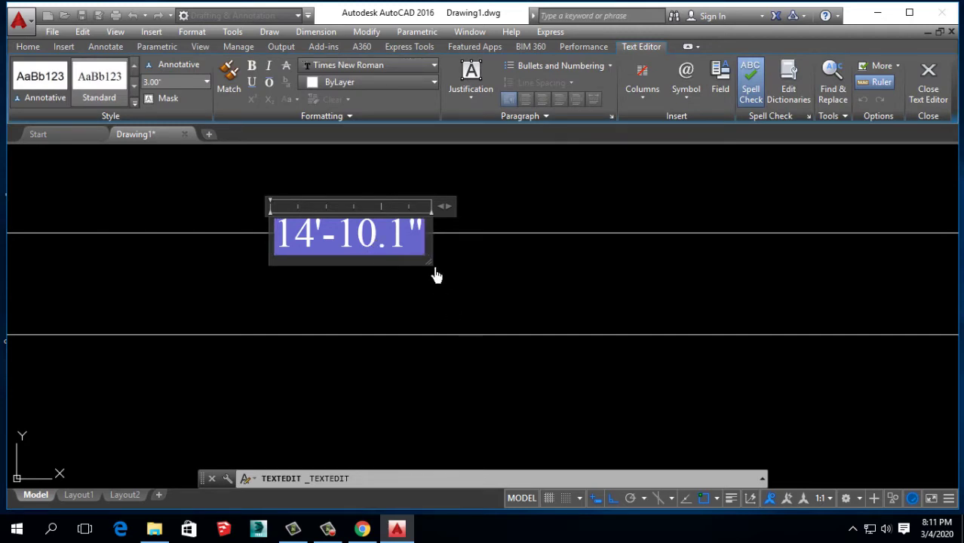
key(Delete)
text(5)
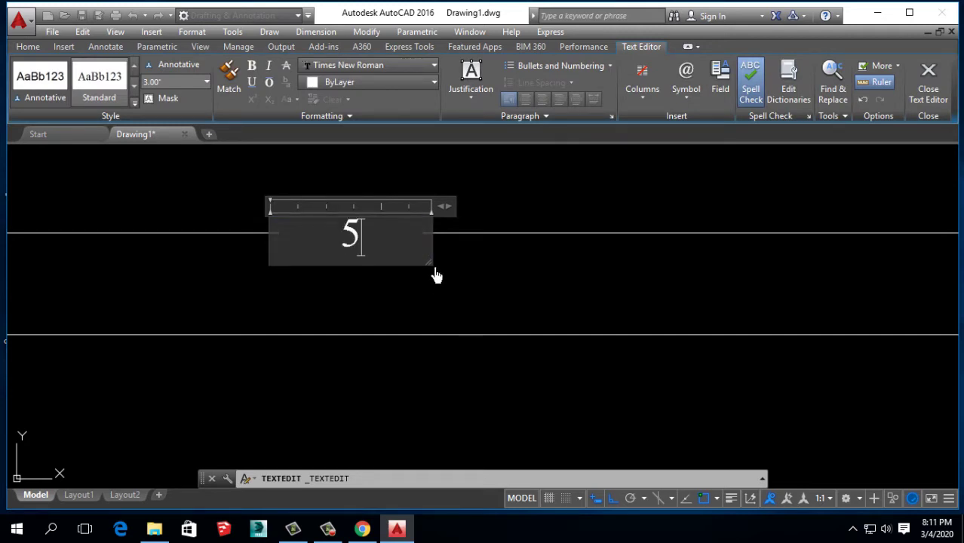
click(436, 275)
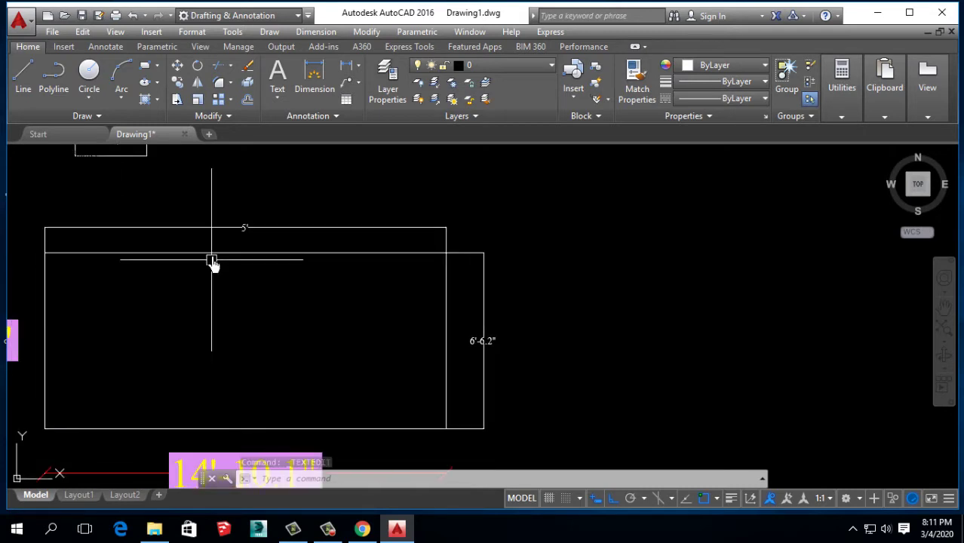
scroll(494, 344, up, 1)
scroll(494, 344, up, 3)
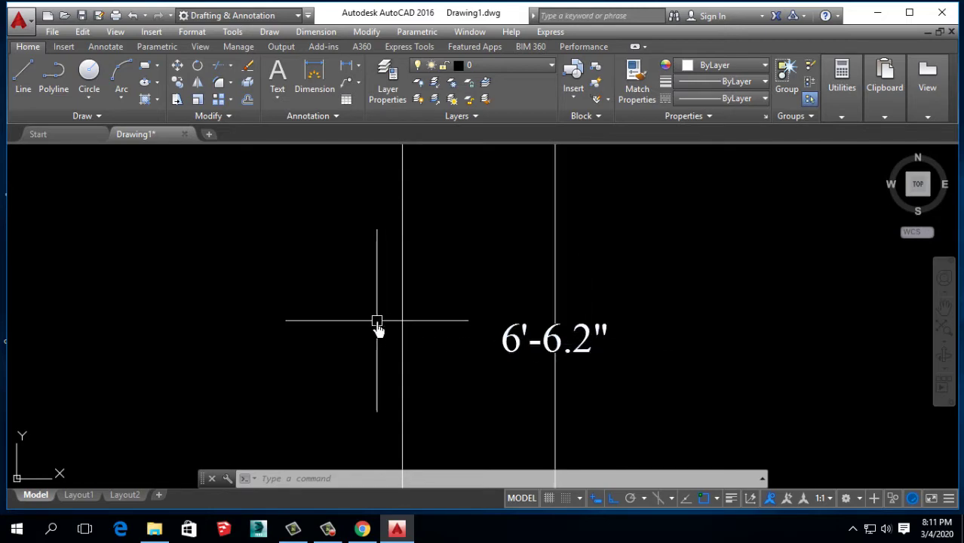
scroll(330, 354, down, 3)
scroll(330, 354, down, 3)
middle_drag(389, 370, 424, 274)
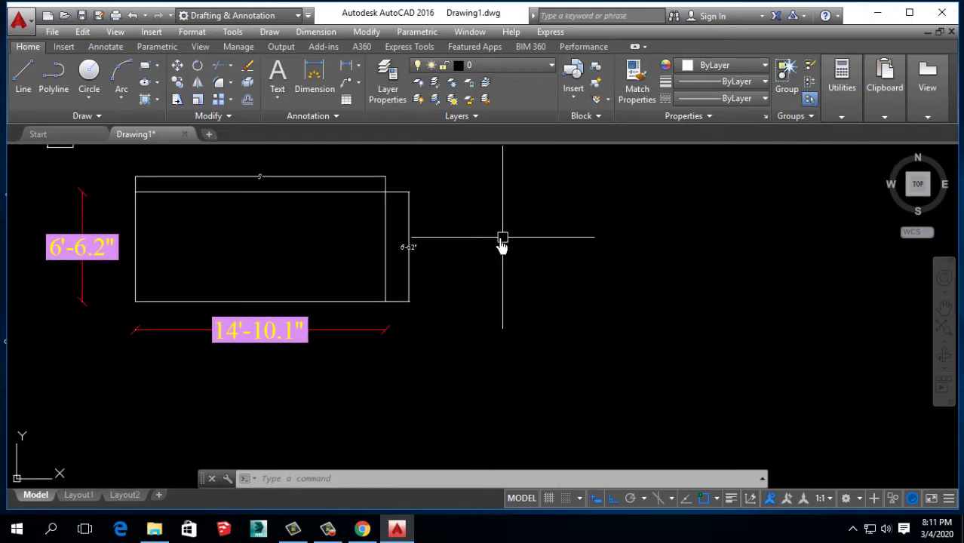
Step: Make the 6' style the current dimension style in the Dimension Style Manager (D)
text(d)
key(Return)
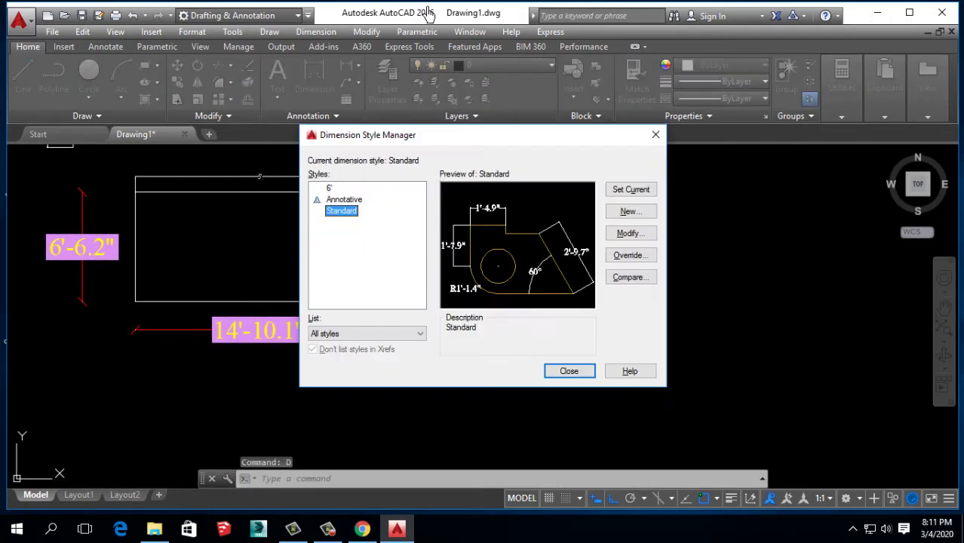
click(632, 234)
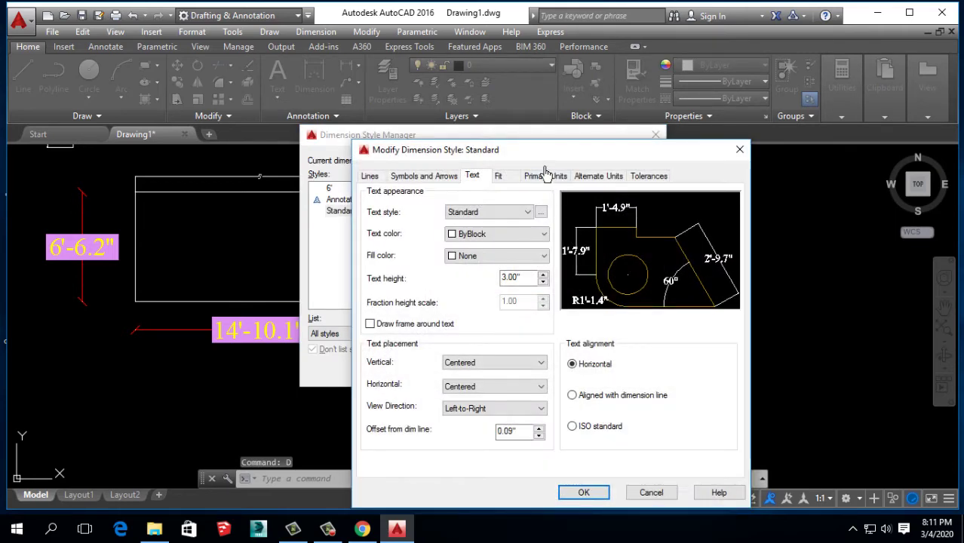
click(739, 149)
click(337, 200)
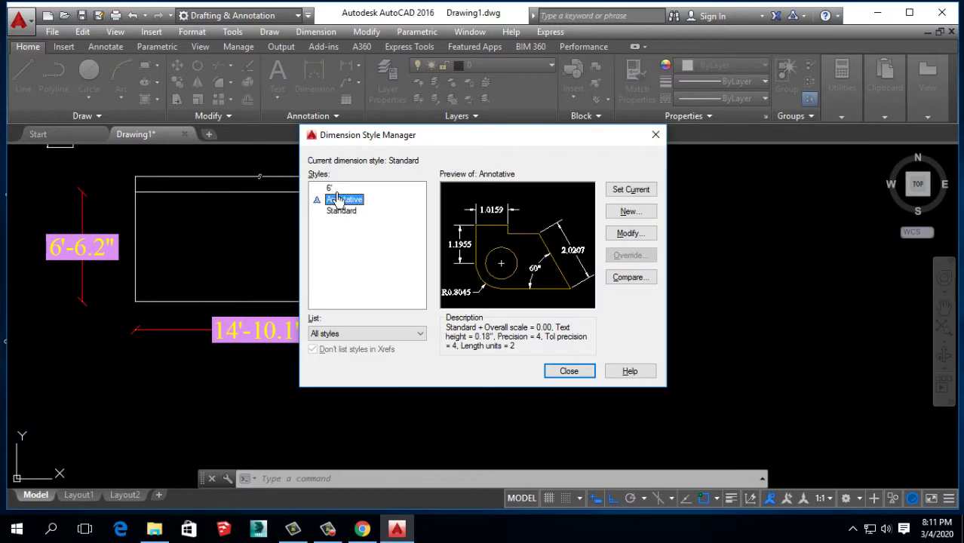
click(332, 190)
click(630, 189)
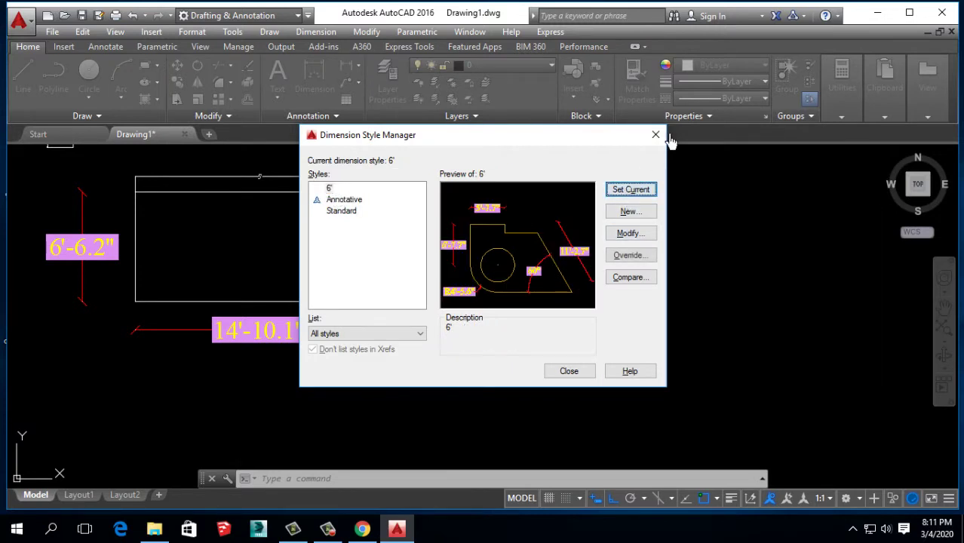
click(653, 136)
scroll(384, 210, down, 3)
Step: Open the Layer Properties Manager and position the palette beside the drawing
middle_drag(344, 290, 404, 456)
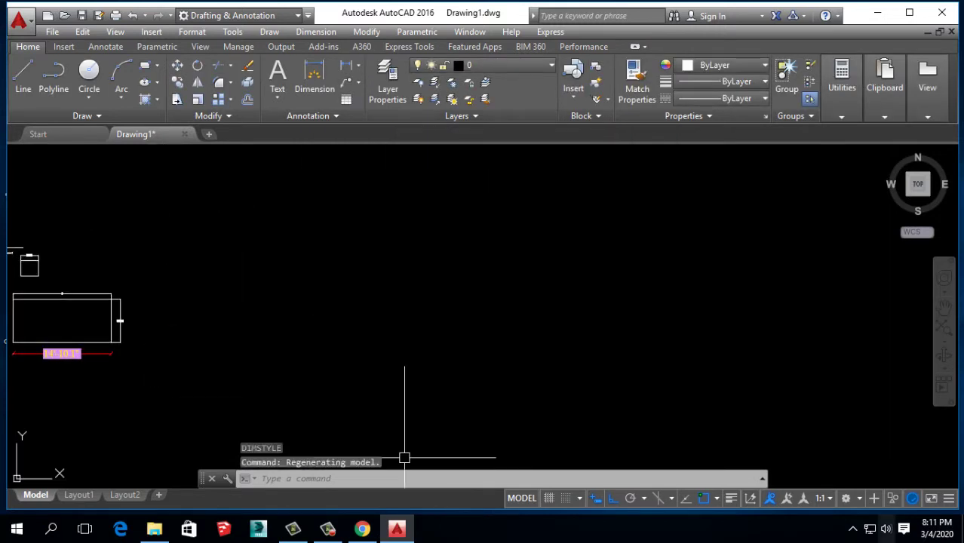
middle_drag(308, 333, 304, 328)
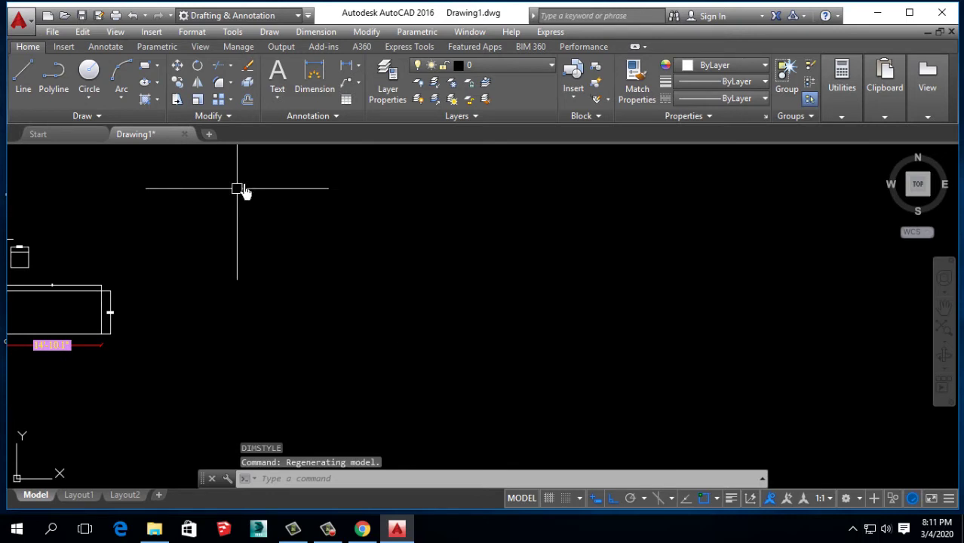
click(497, 66)
click(387, 83)
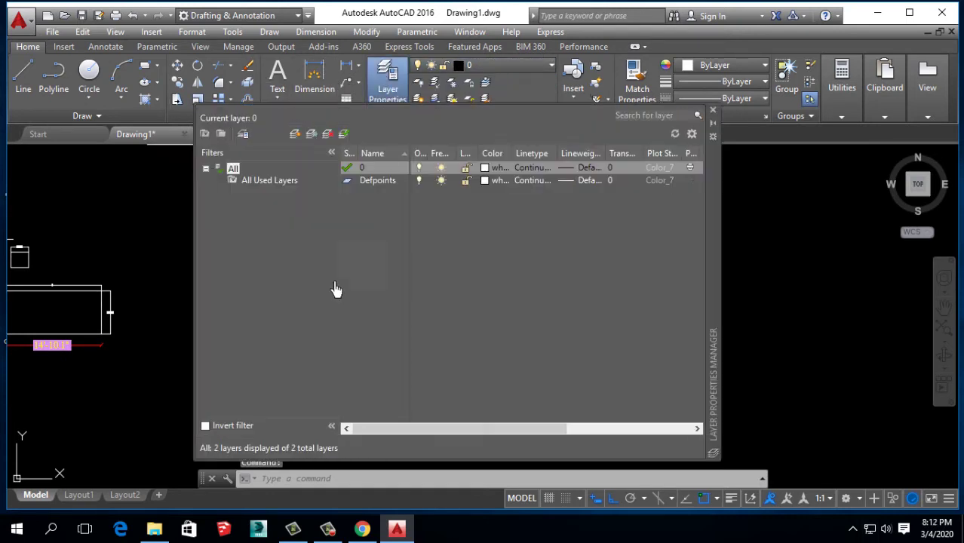
drag(707, 206, 638, 155)
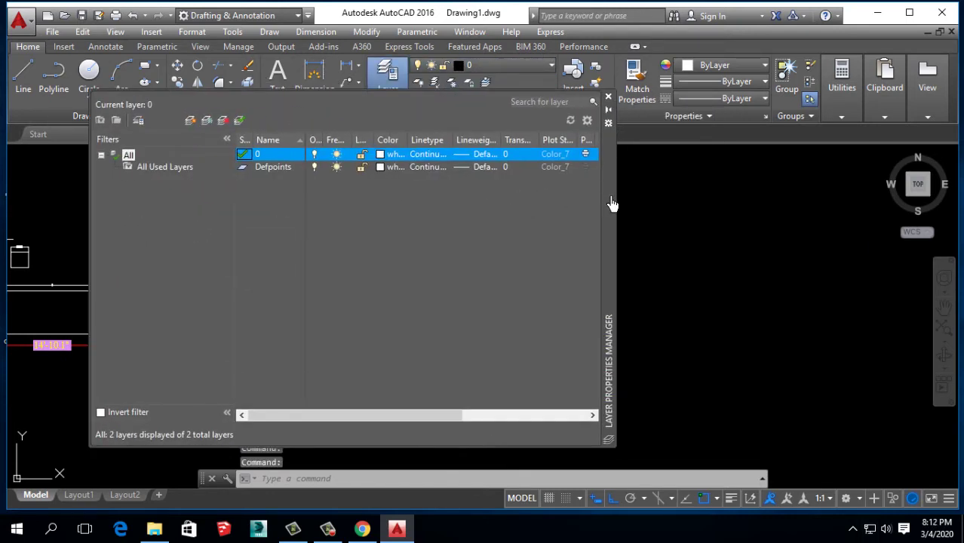
click(624, 125)
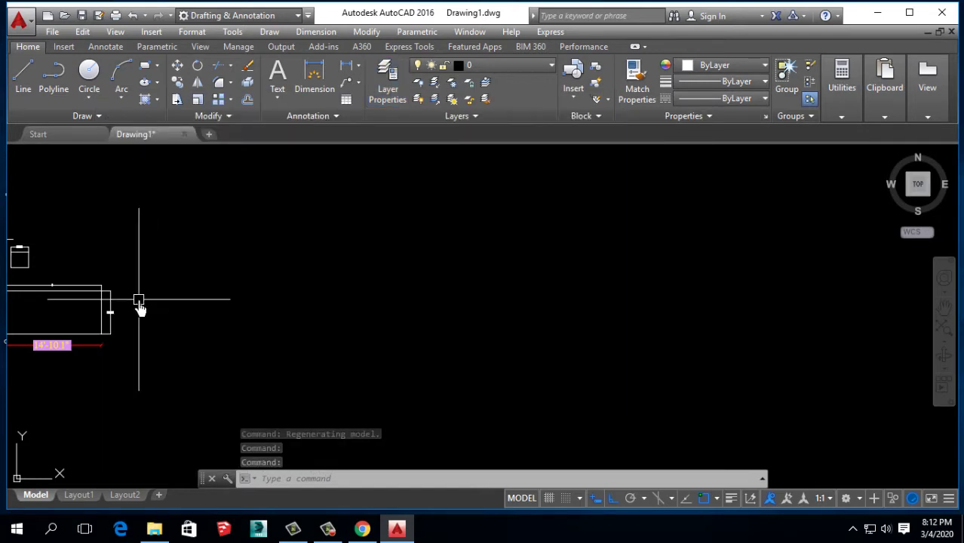
middle_drag(138, 301, 258, 282)
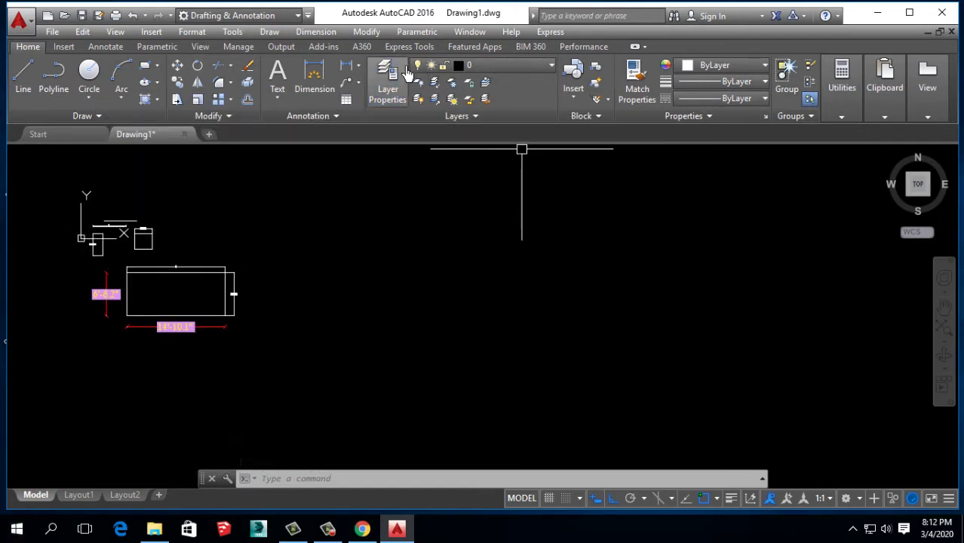
click(388, 83)
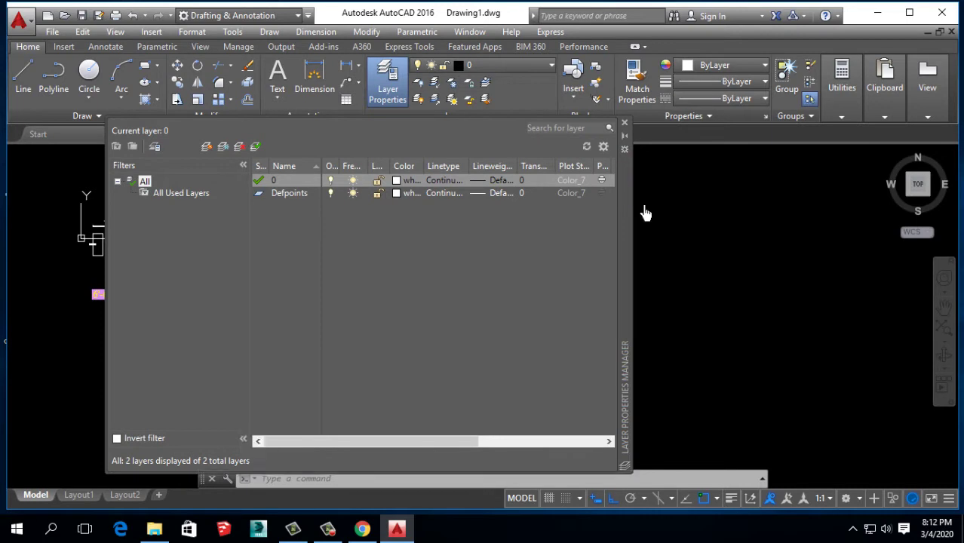
drag(629, 194, 864, 258)
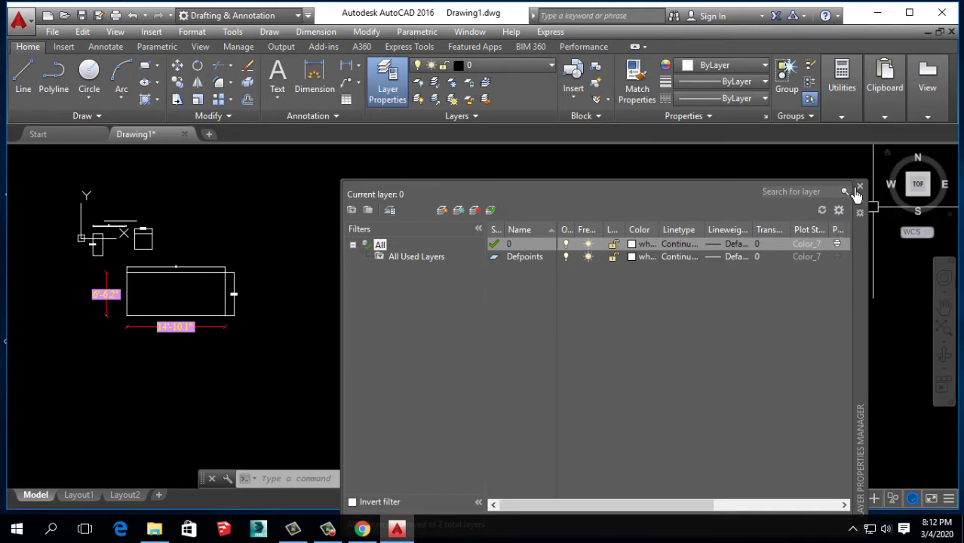
click(859, 186)
middle_drag(796, 237, 648, 209)
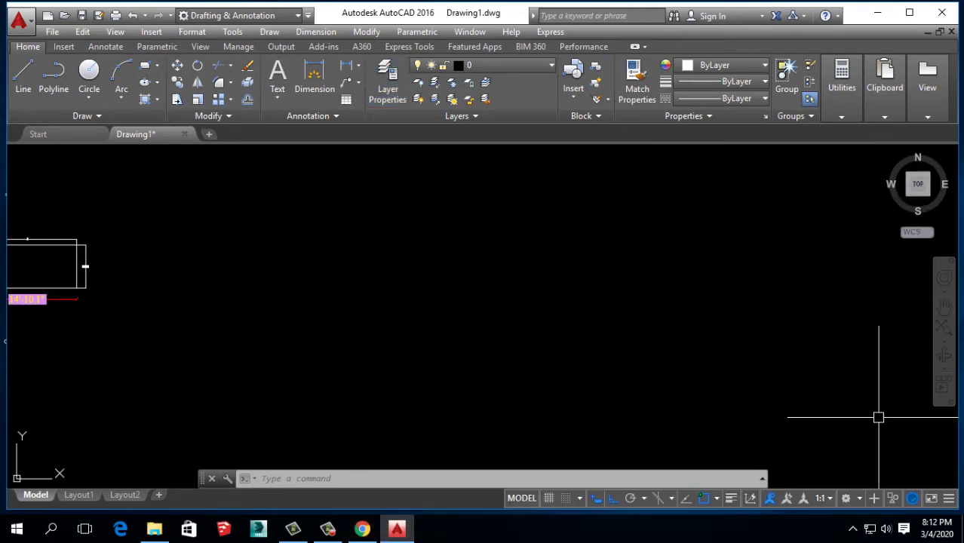
click(387, 78)
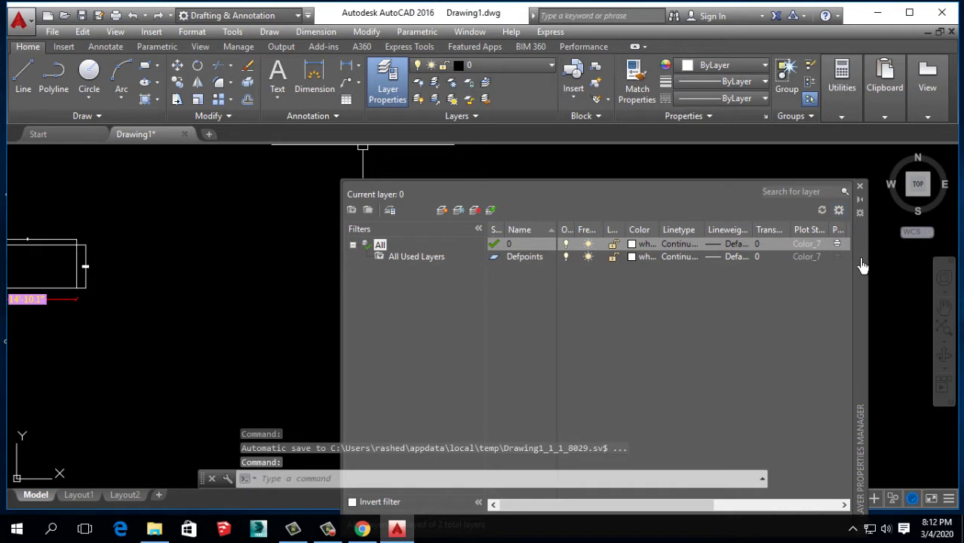
drag(862, 266, 695, 240)
Step: Add new layers Layer1 through Layer7 with New Layer
click(275, 188)
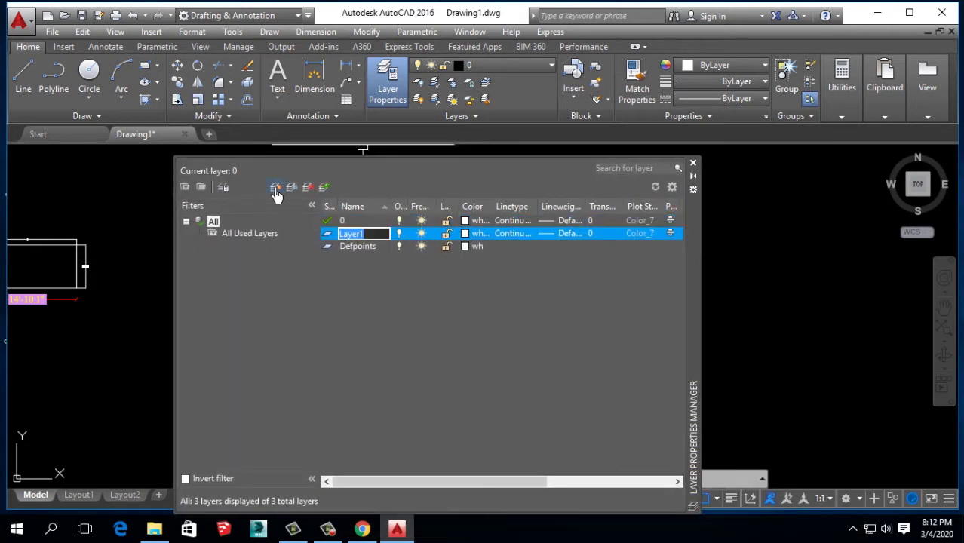
click(276, 188)
click(275, 188)
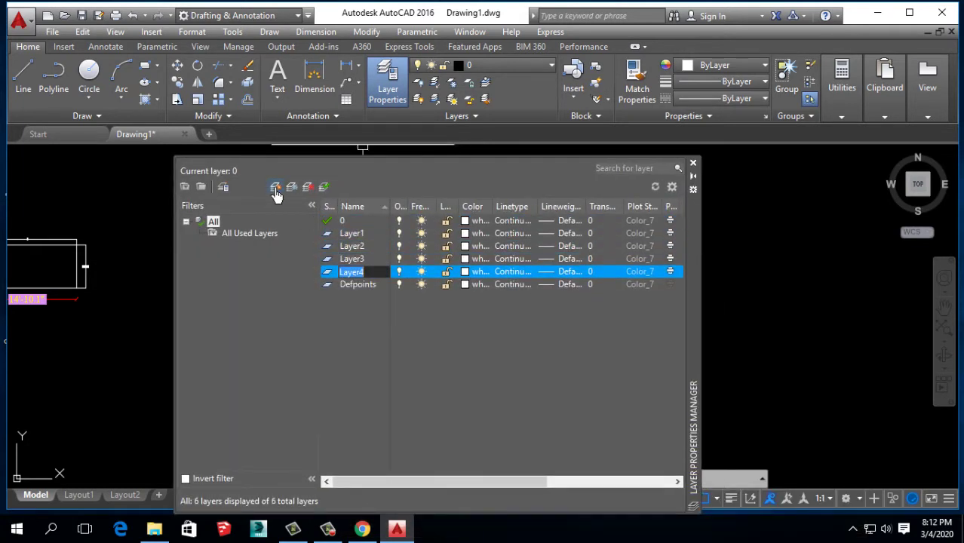
click(276, 188)
click(275, 188)
click(275, 188)
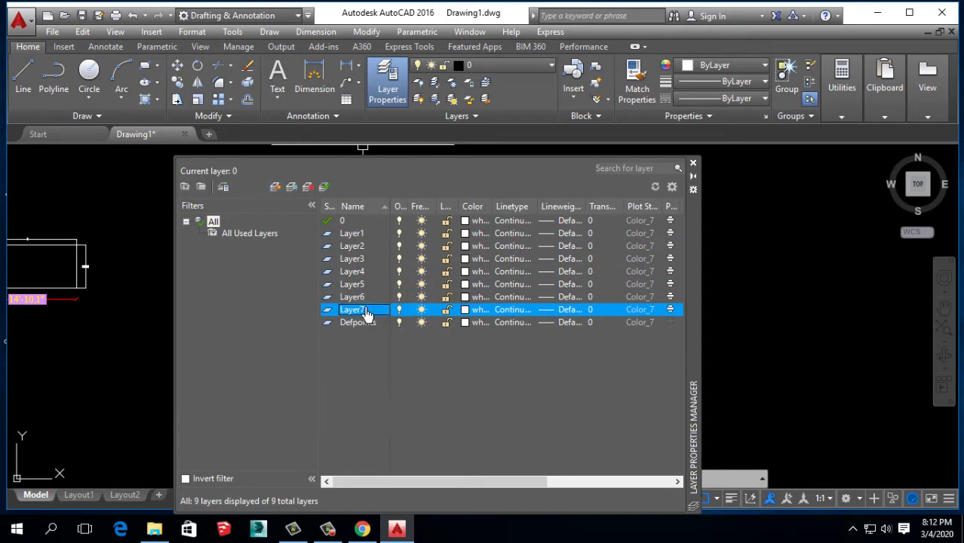
Step: Delete Layer6 and Layer3, and rename Layer1 to wall
click(370, 298)
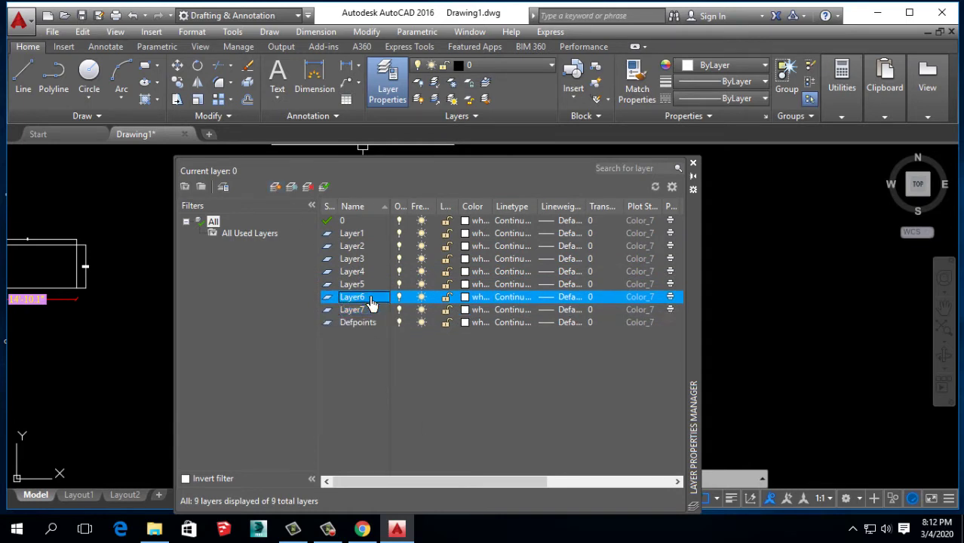
click(309, 189)
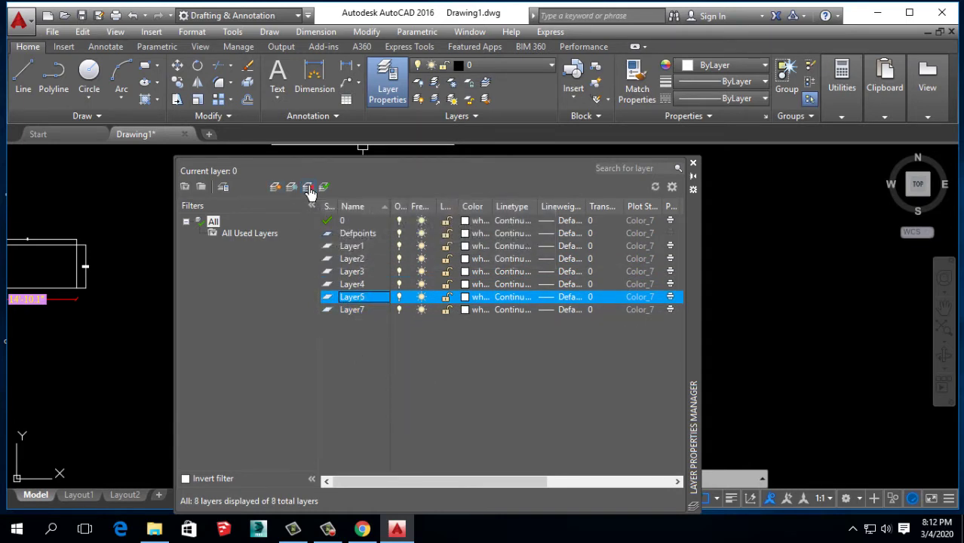
click(372, 272)
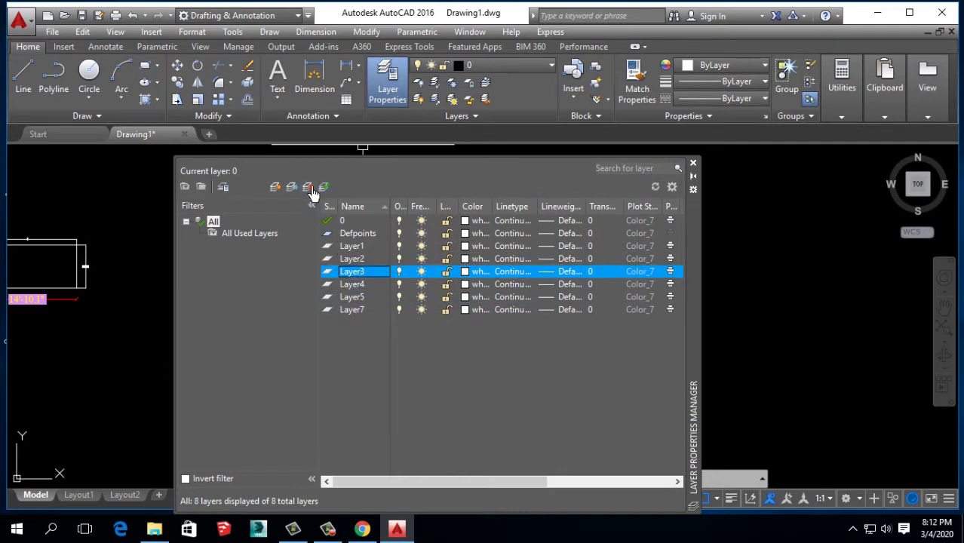
click(309, 188)
click(366, 249)
text(wall)
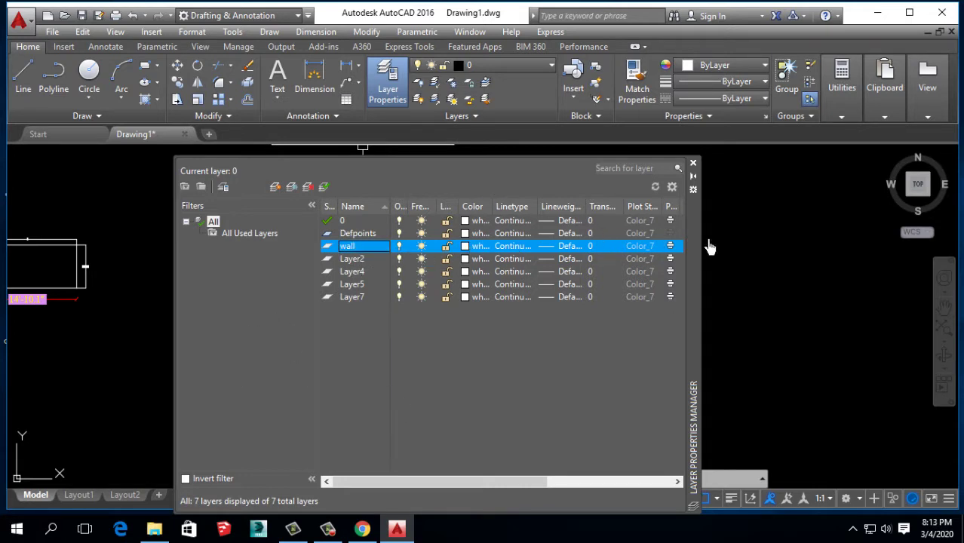
drag(705, 246, 637, 249)
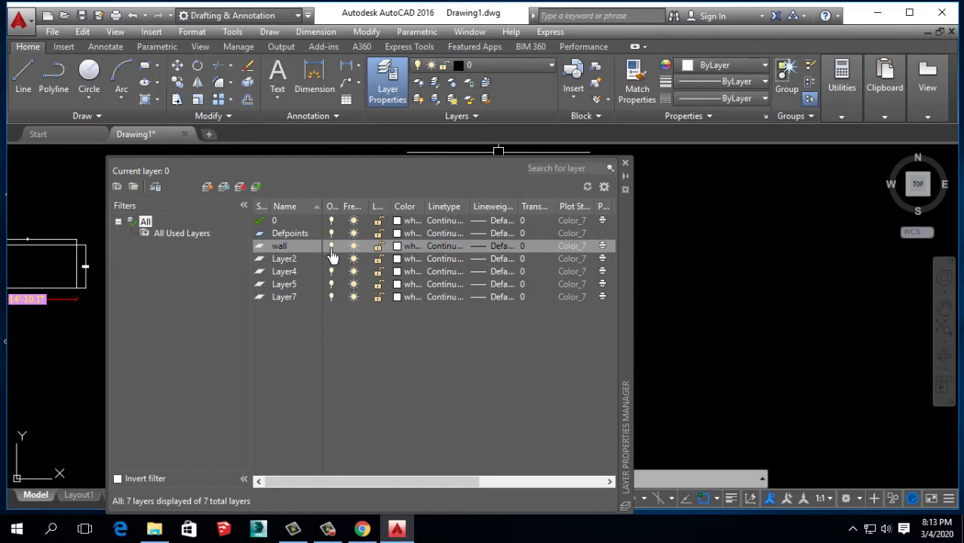
Step: Set the wall layer colour to index 30 and Layer2 to index 122
click(400, 248)
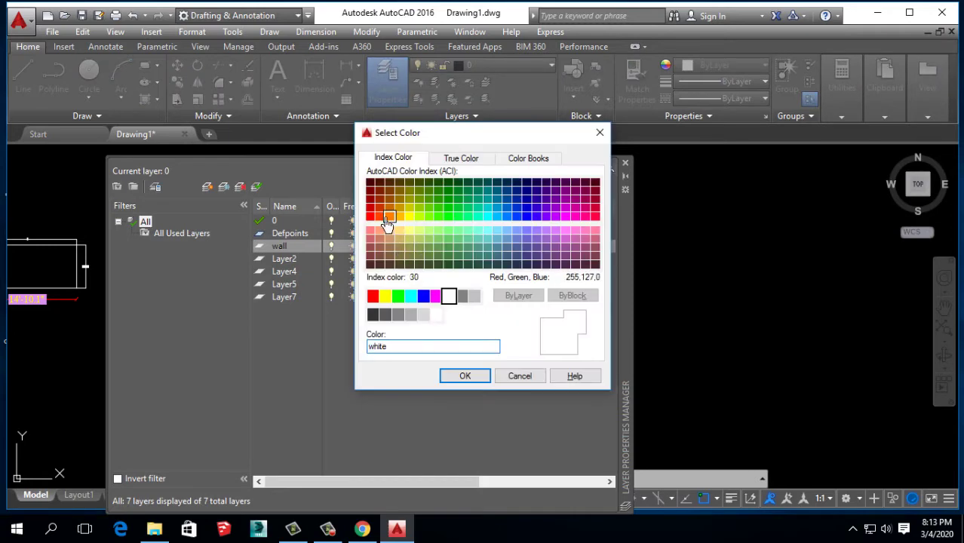
double_click(386, 220)
click(399, 259)
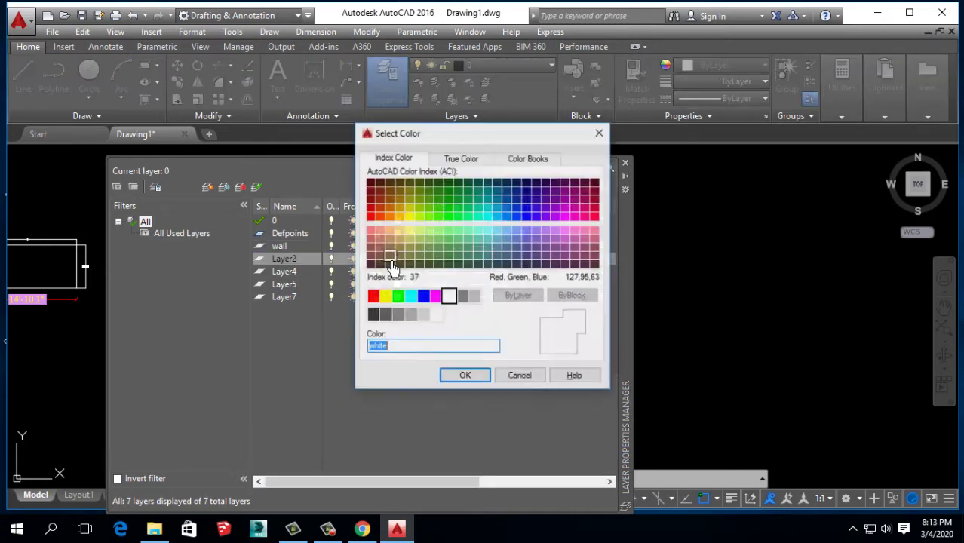
double_click(480, 219)
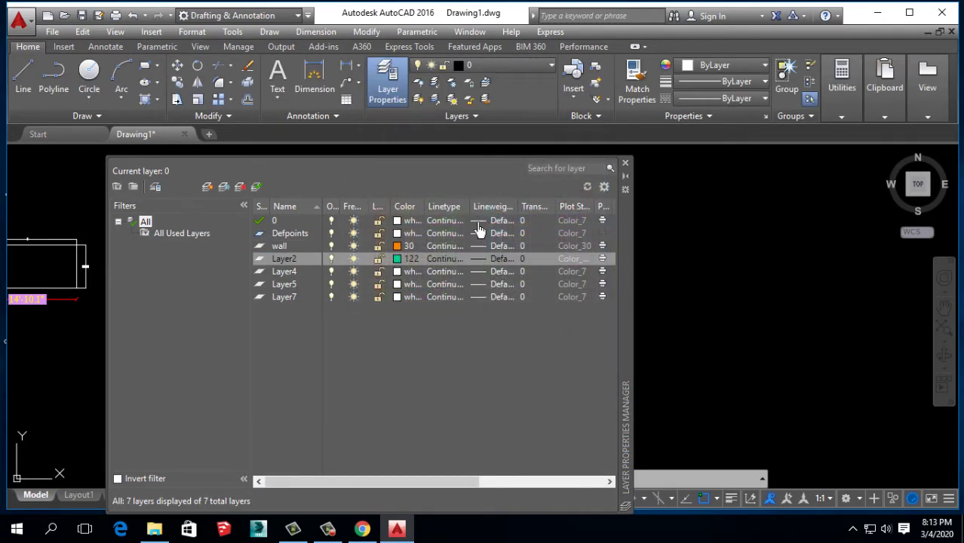
Step: Give Layer4 a light magenta True Color at luminance 70, then close the layer manager
click(399, 273)
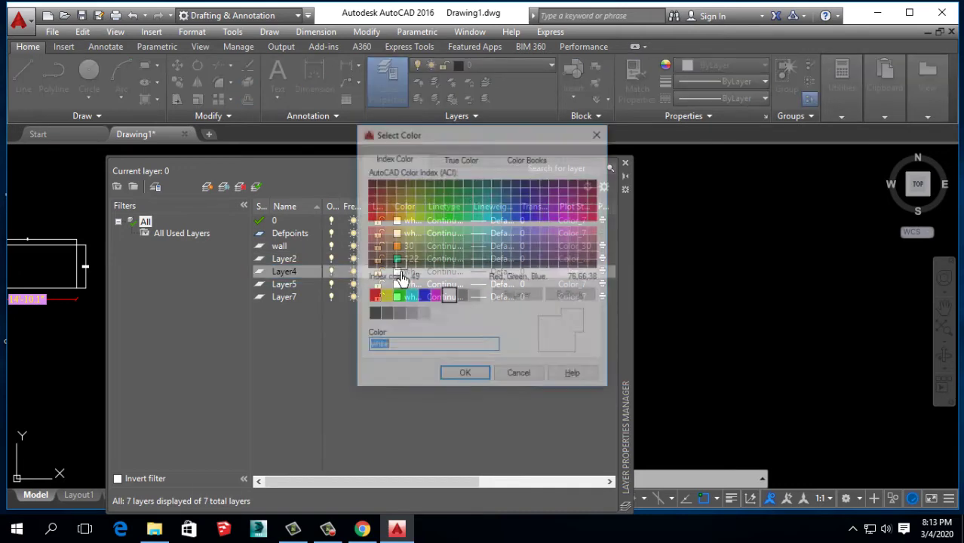
click(461, 158)
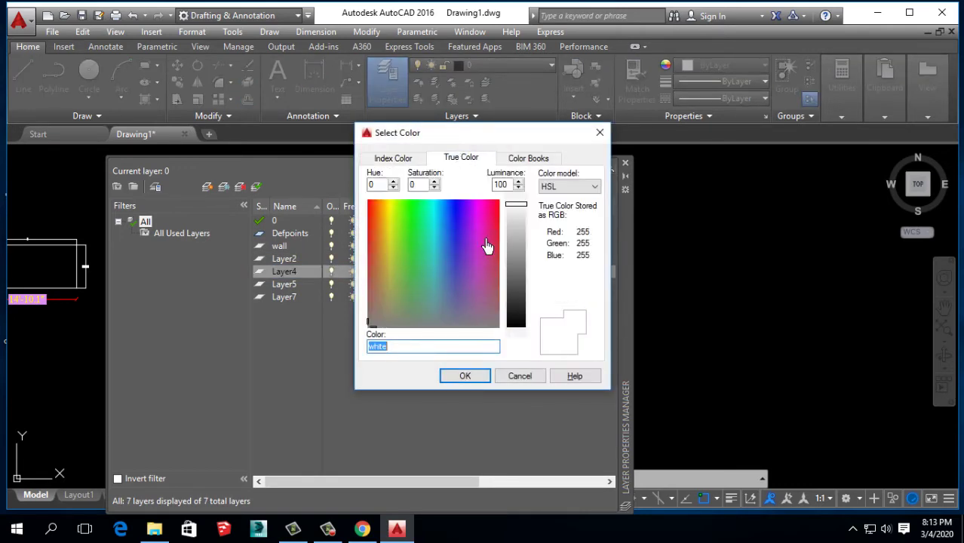
click(473, 218)
drag(513, 254, 516, 243)
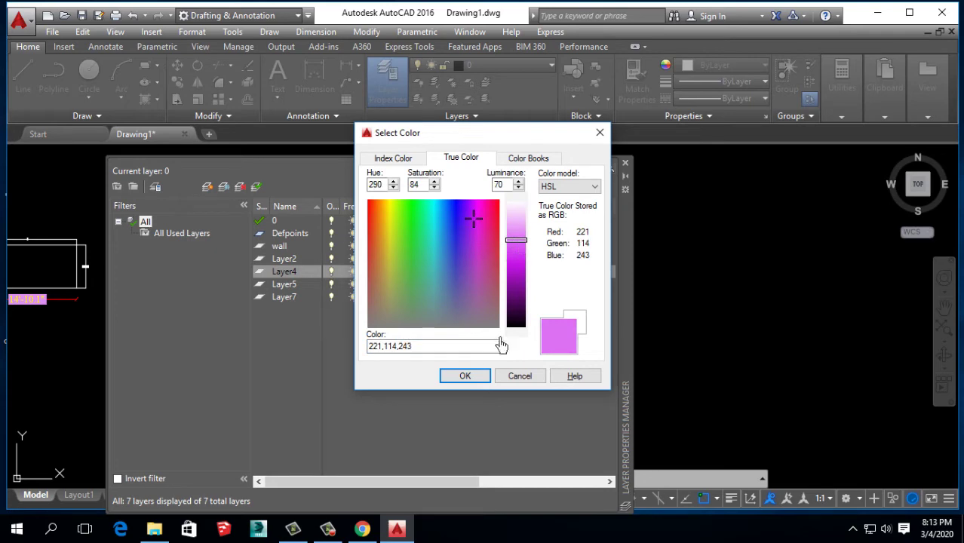
click(466, 375)
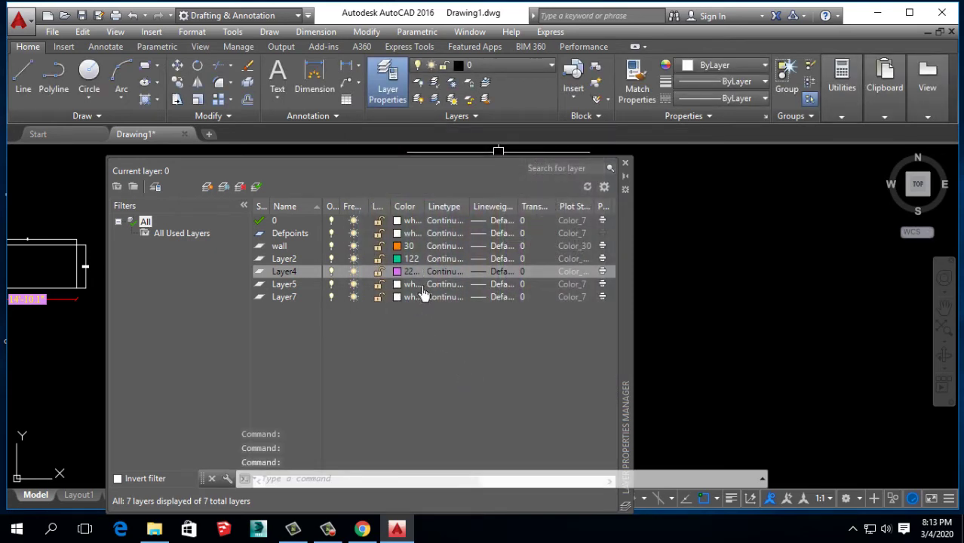
click(625, 166)
Step: Draw a circle, then make wall the current layer
click(501, 66)
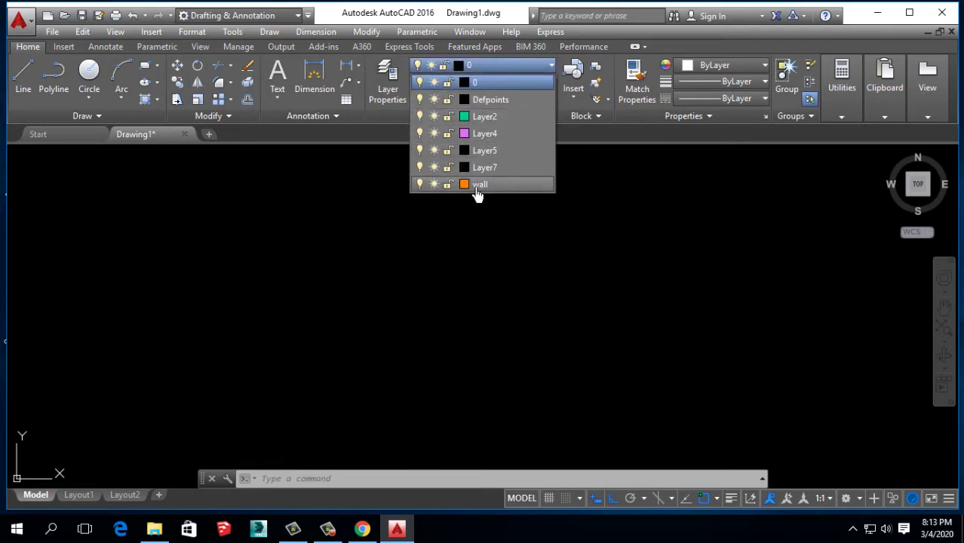
click(462, 290)
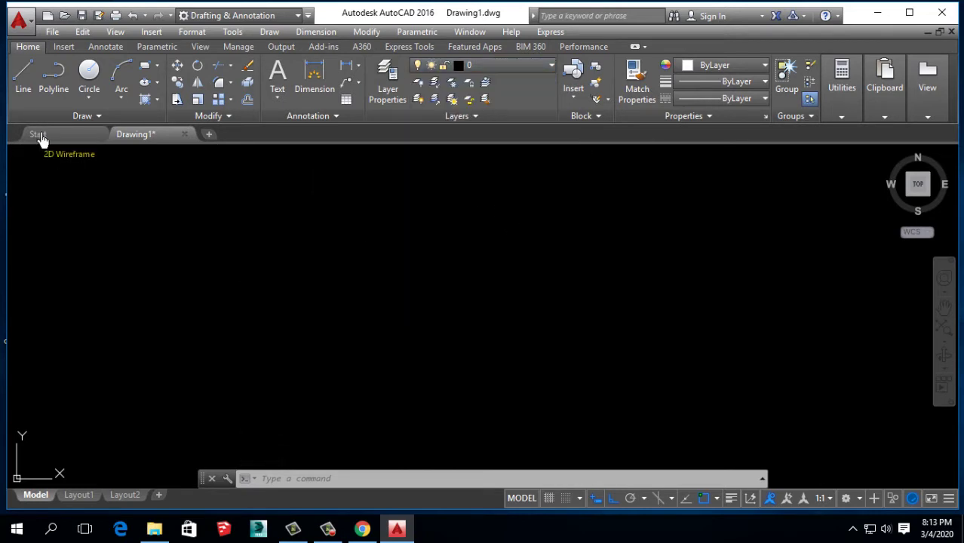
click(89, 71)
click(301, 257)
click(339, 234)
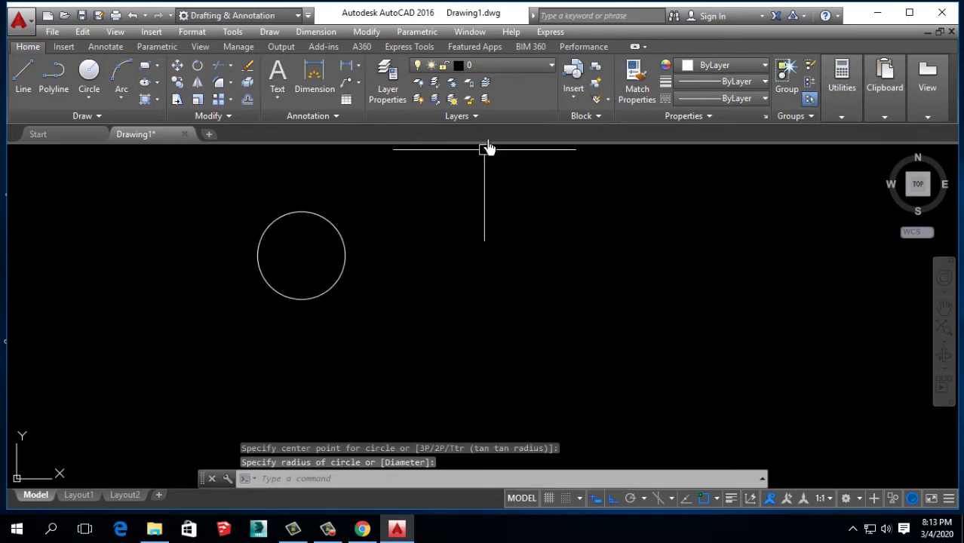
click(490, 68)
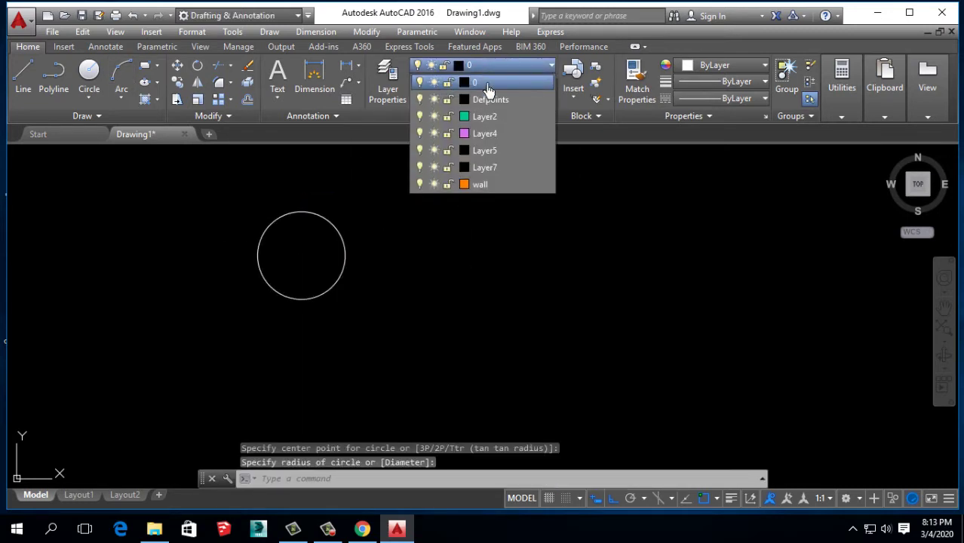
click(490, 188)
middle_drag(490, 190, 277, 228)
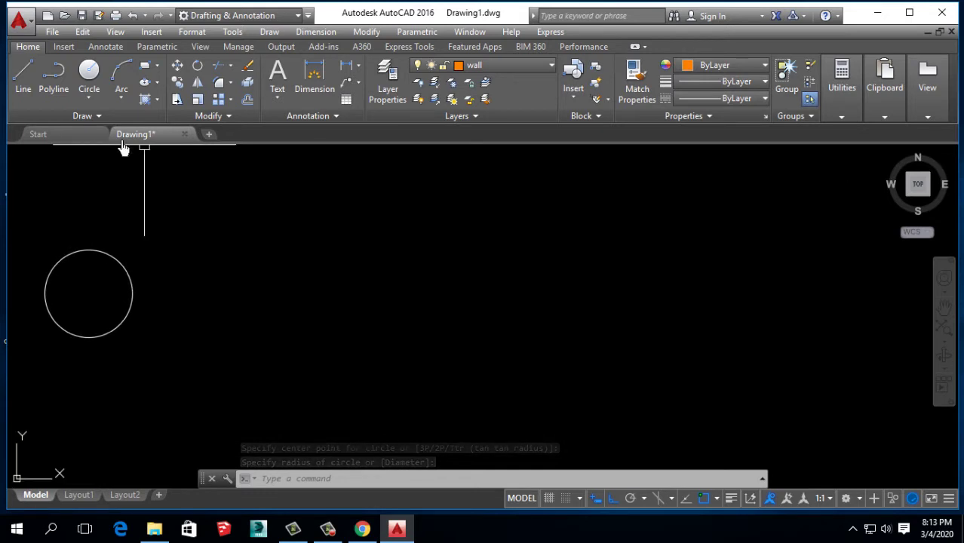
Step: Draw a closed 15' by 20' line outline on the wall layer
click(23, 75)
click(261, 312)
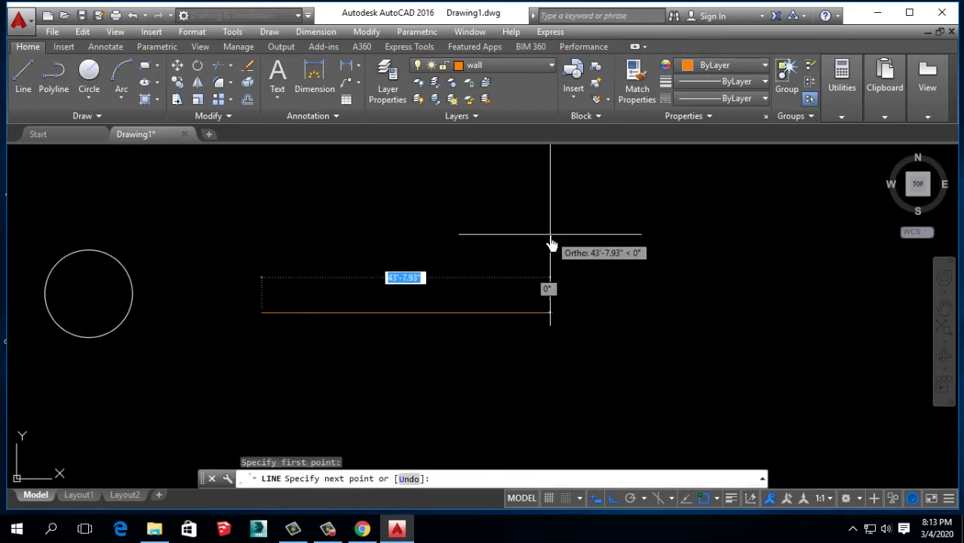
text(15')
key(Return)
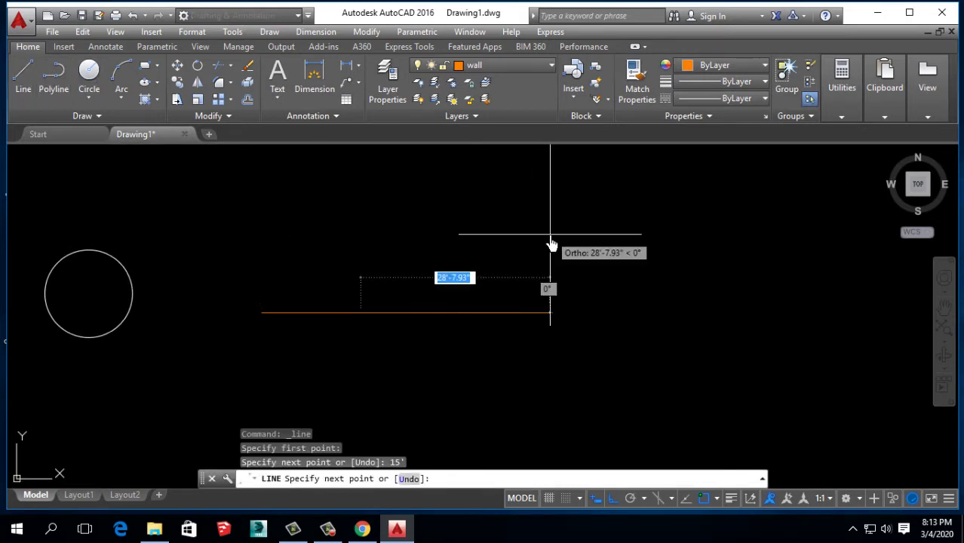
scroll(350, 392, up, 2)
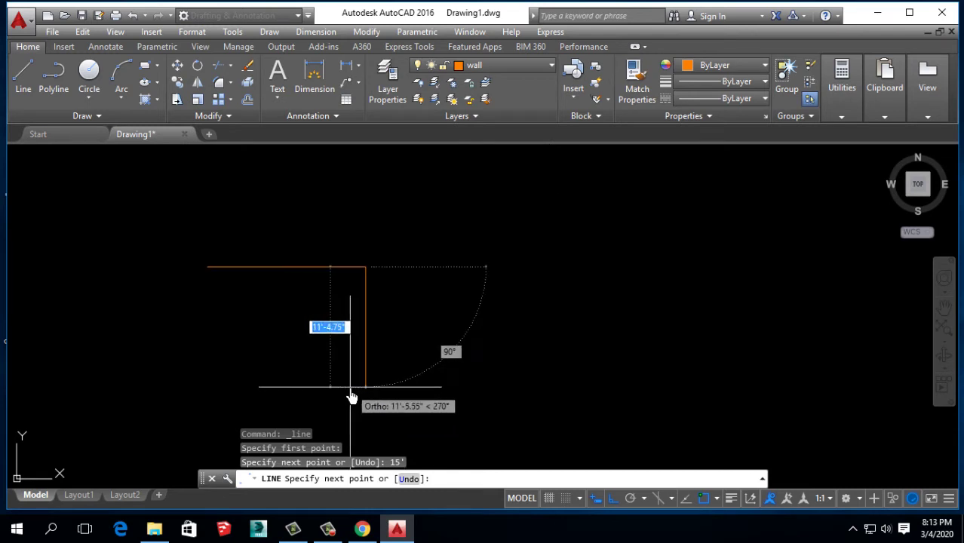
text(20')
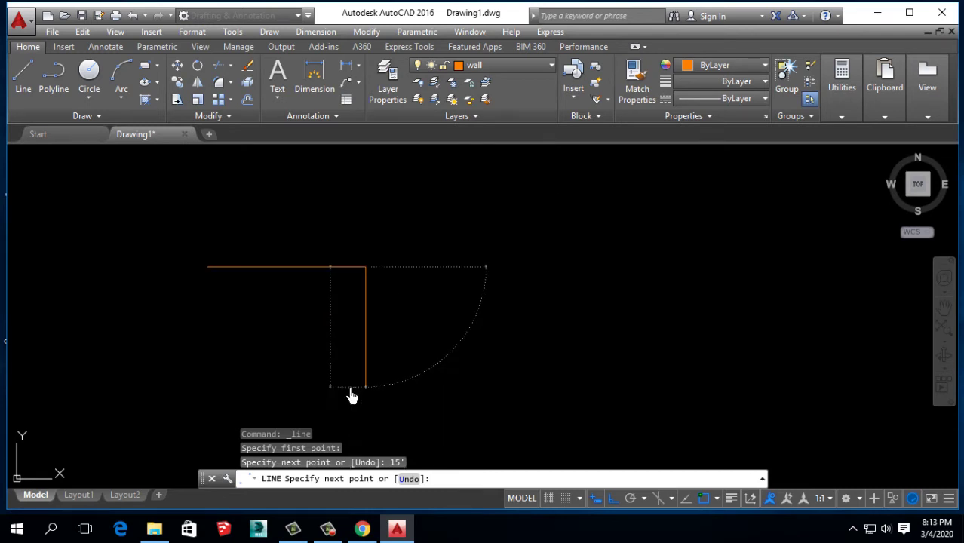
key(Return)
text(1)
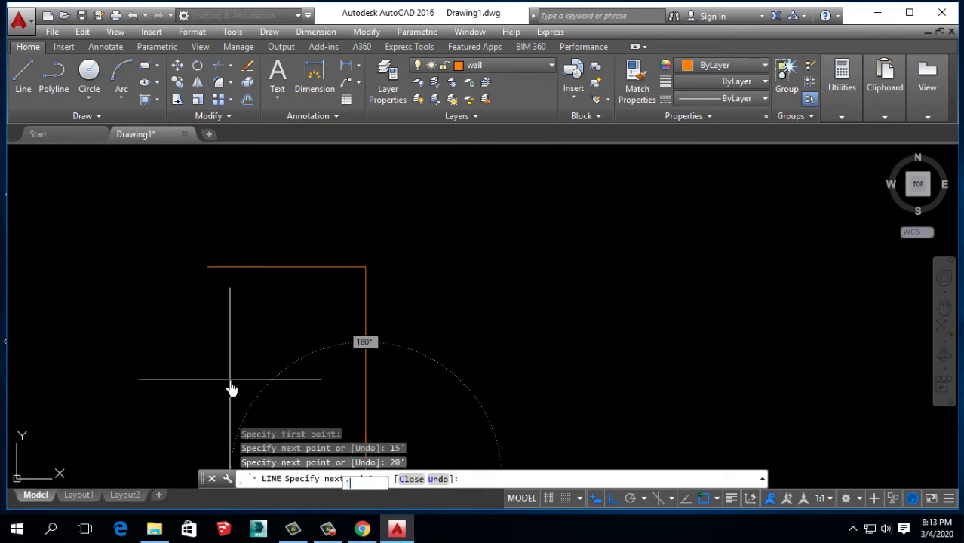
text(5')
key(Return)
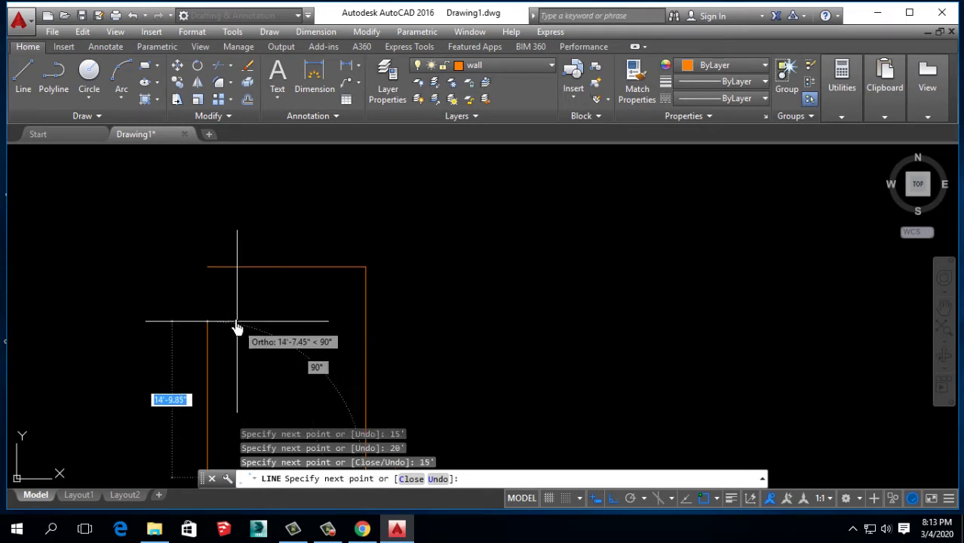
click(207, 267)
key(Return)
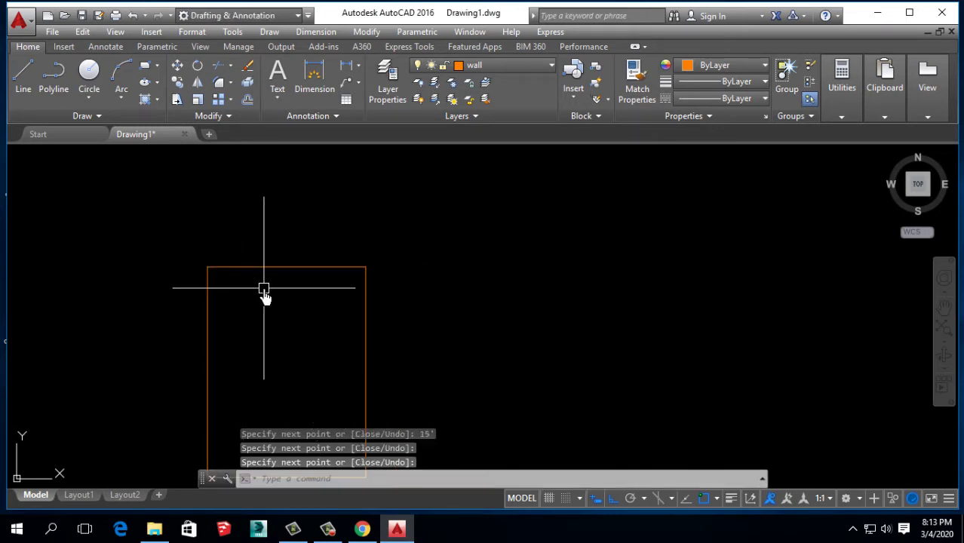
text(o)
key(Return)
Step: Offset all four outline edges inward by 5 to form double walls
text(5)
key(Return)
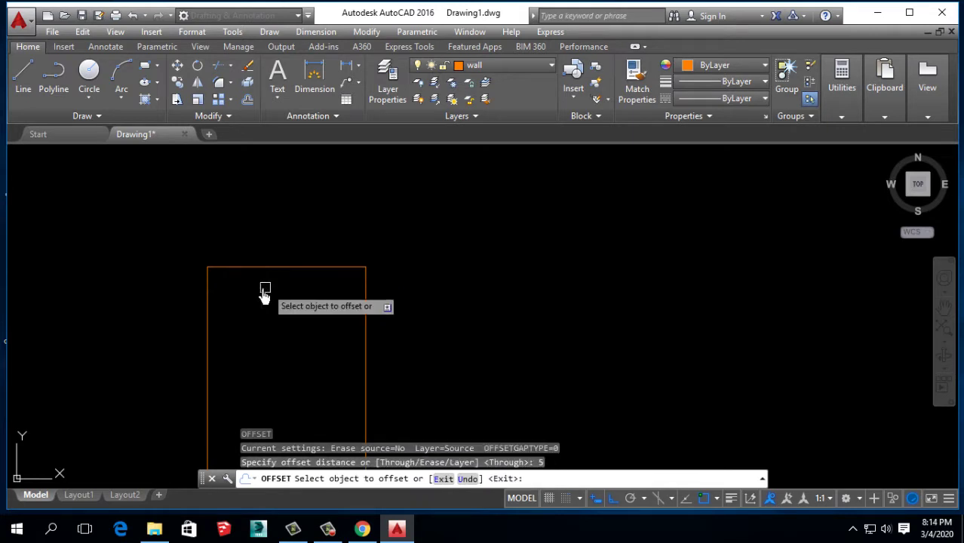
click(232, 268)
click(202, 310)
click(204, 308)
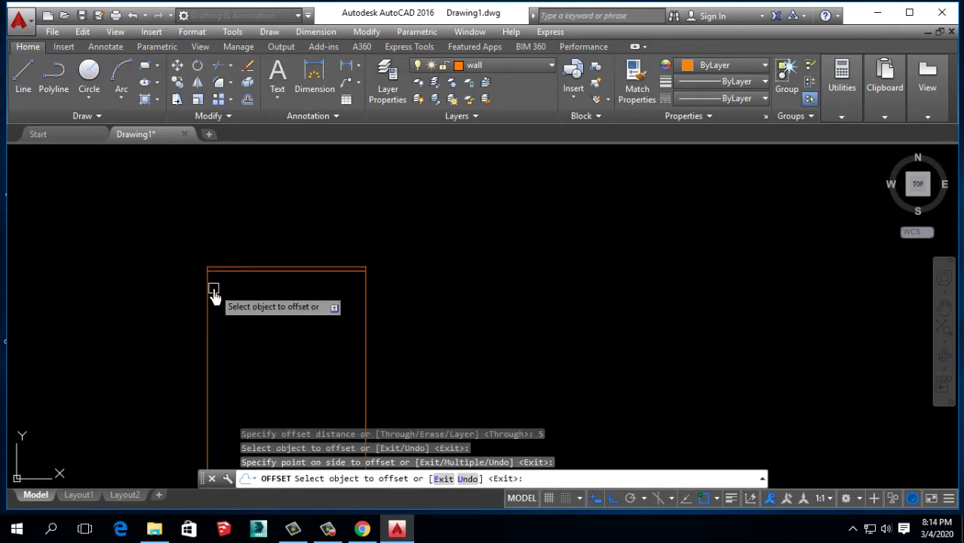
click(218, 290)
click(363, 294)
click(354, 298)
middle_drag(271, 377, 257, 227)
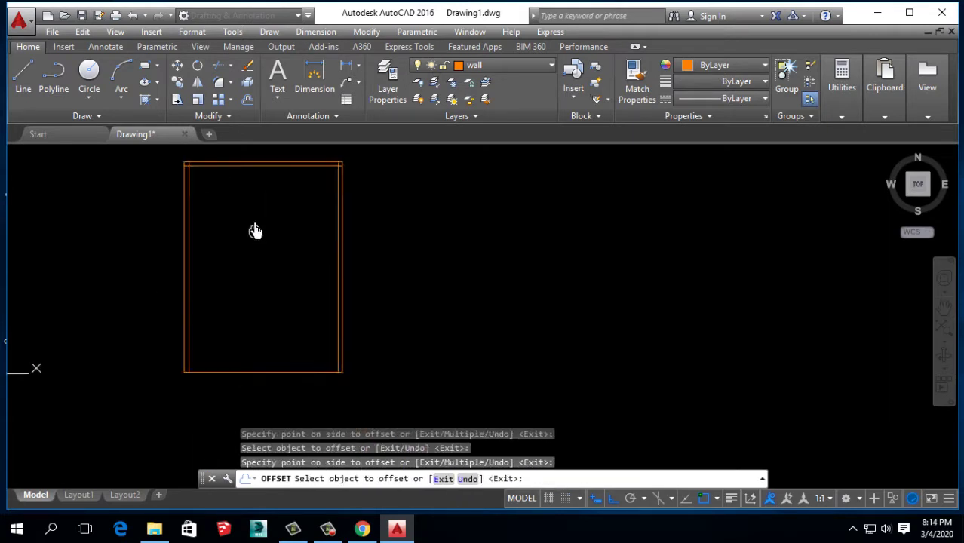
click(267, 331)
click(265, 275)
middle_drag(265, 276, 237, 322)
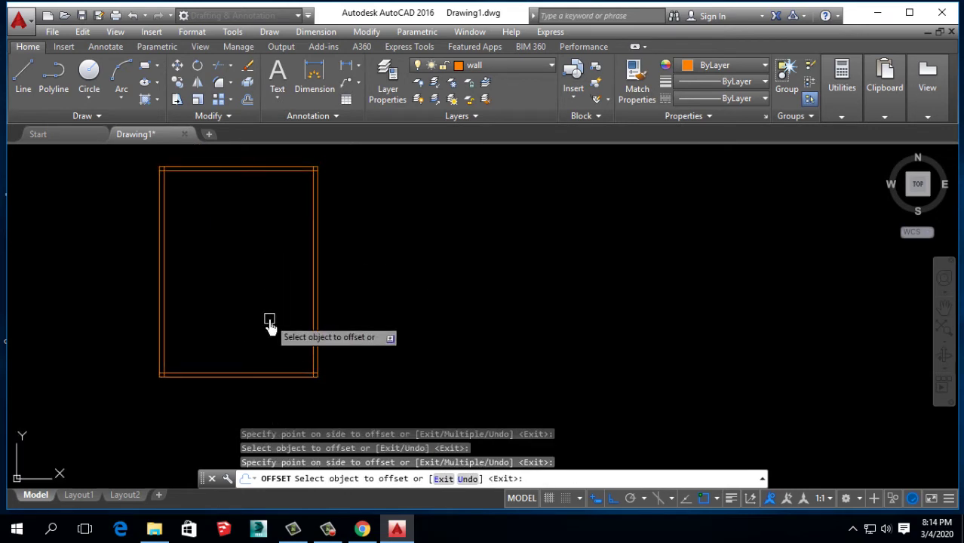
Step: Offset the right wall by 3 and trim the bottom wall for the door opening
key(Return)
key(Return)
text(3)
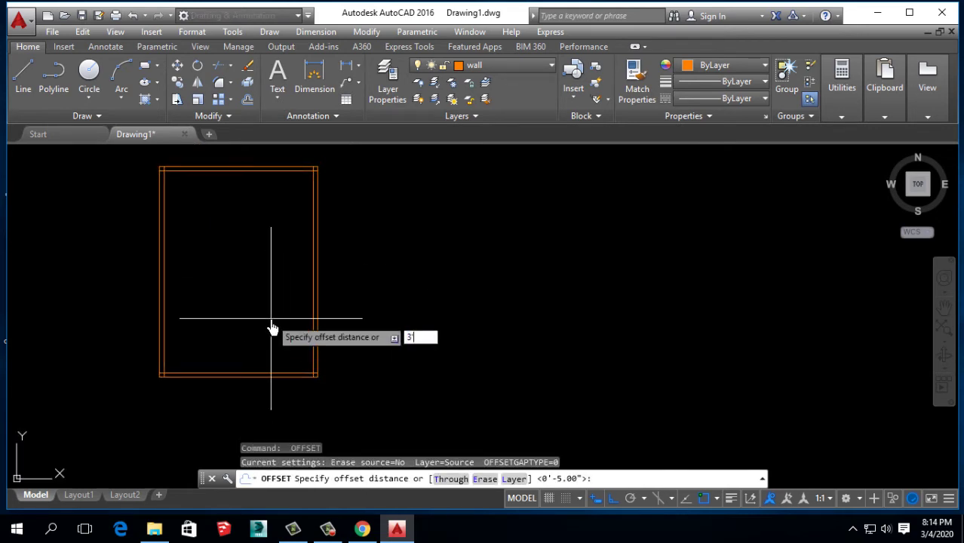
key(Return)
click(312, 343)
click(236, 353)
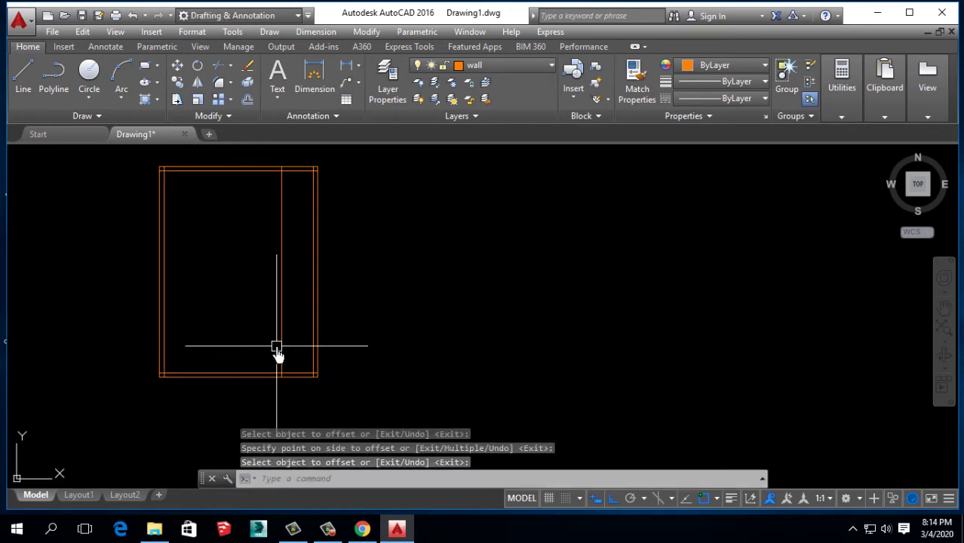
text(tr)
key(Return)
key(Return)
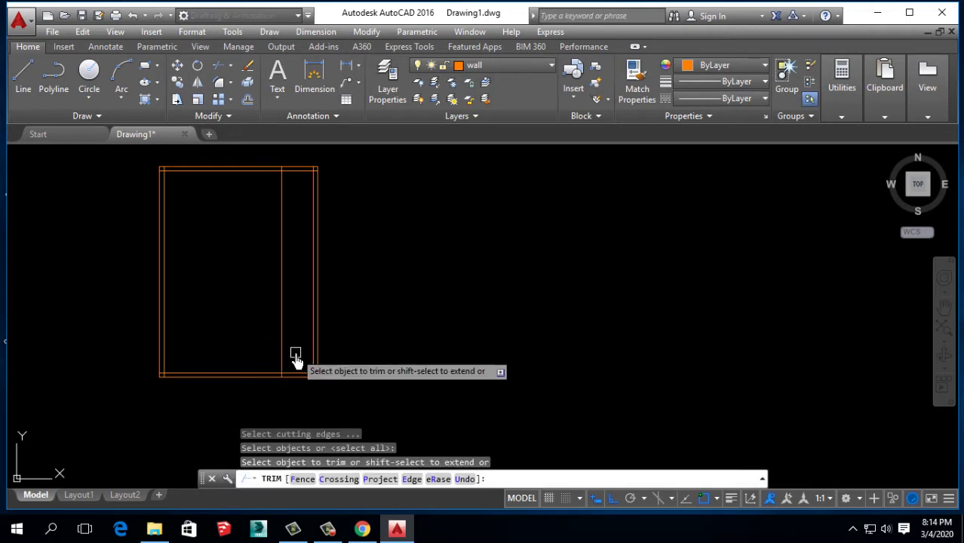
scroll(273, 353, up, 3)
scroll(271, 355, up, 2)
scroll(267, 358, up, 1)
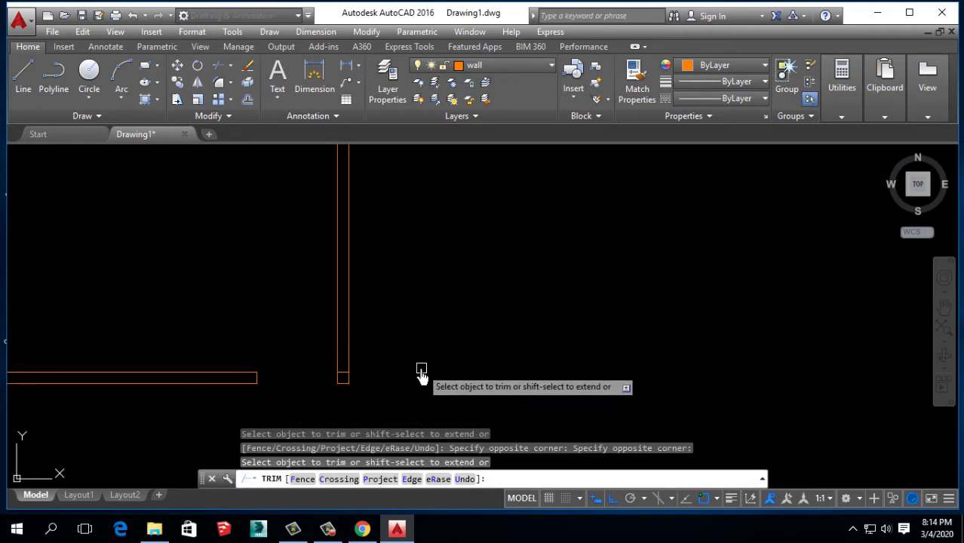
key(Return)
Step: Erase the leftover corner segment to clear the door opening
click(275, 330)
click(386, 375)
key(Delete)
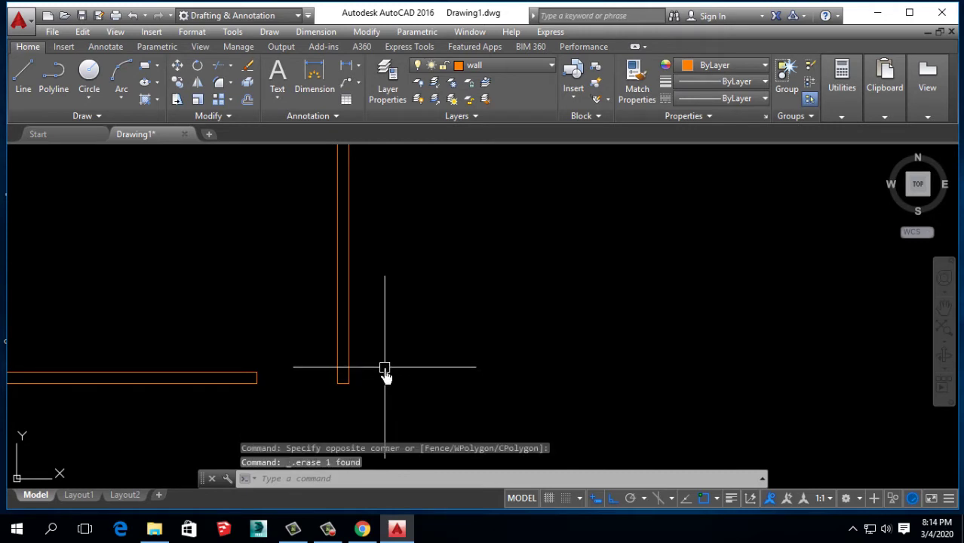
scroll(383, 372, down, 5)
middle_drag(347, 267, 348, 240)
scroll(523, 280, down, 2)
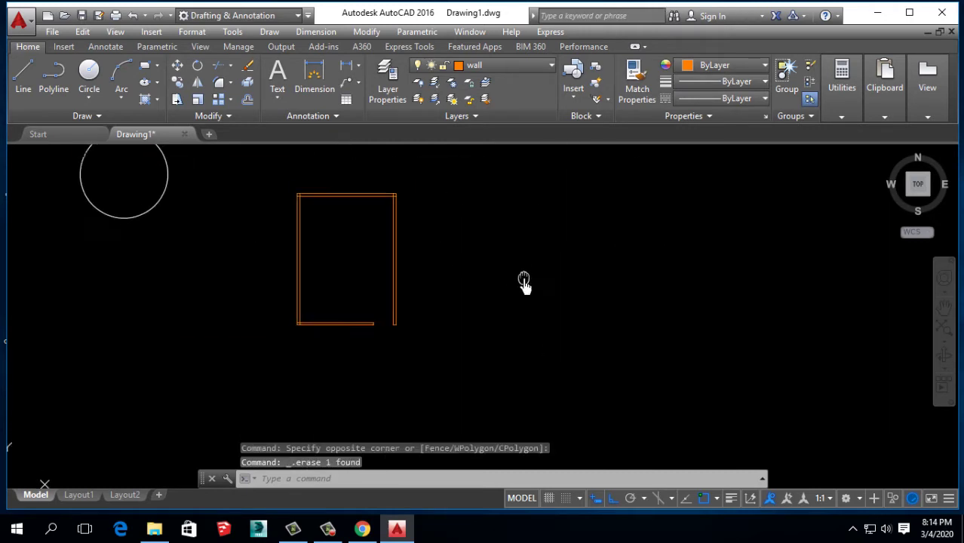
scroll(526, 281, up, 2)
middle_drag(389, 270, 390, 302)
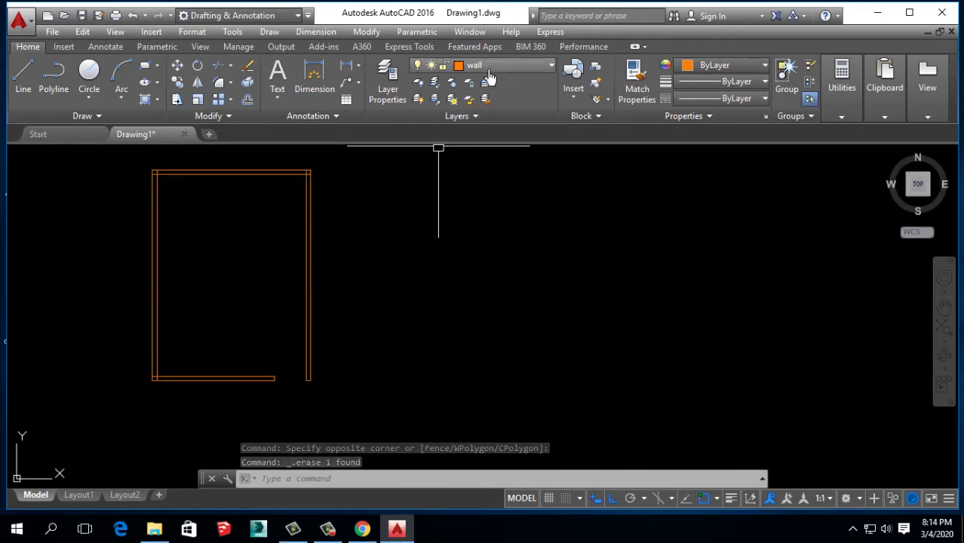
Step: Rename Layer4 to door in the Layer Properties Manager
click(388, 81)
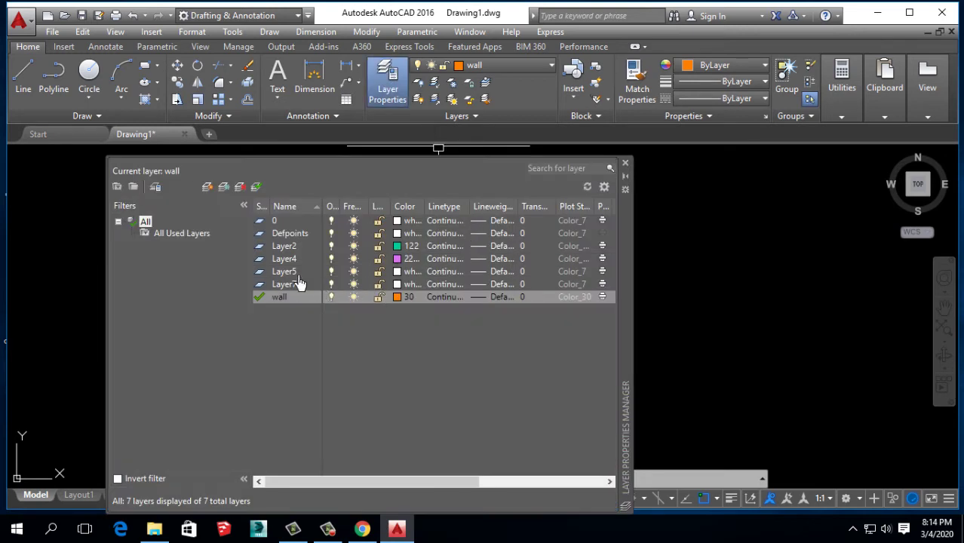
click(302, 272)
click(303, 261)
text(door)
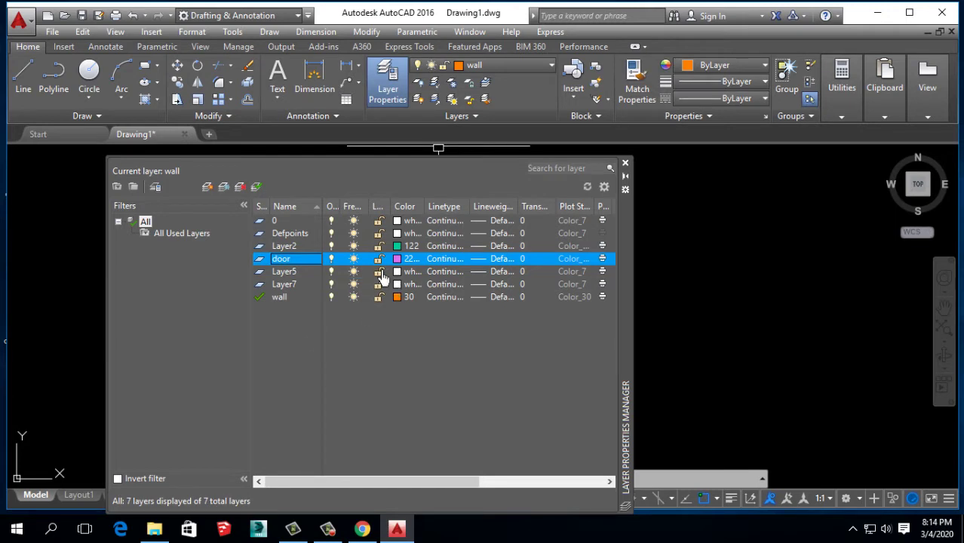
click(624, 163)
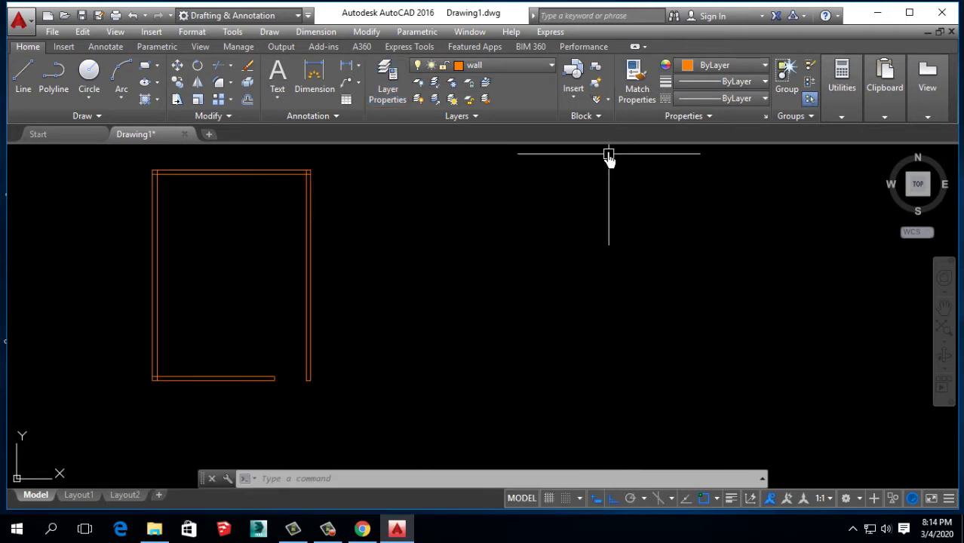
Step: Make door the current layer from the Layers dropdown
click(527, 68)
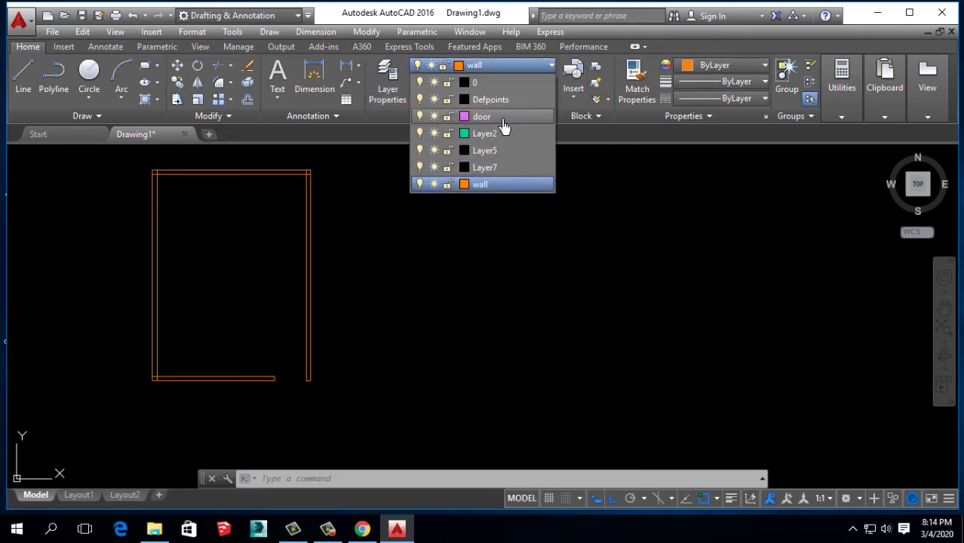
click(482, 116)
scroll(308, 367, up, 2)
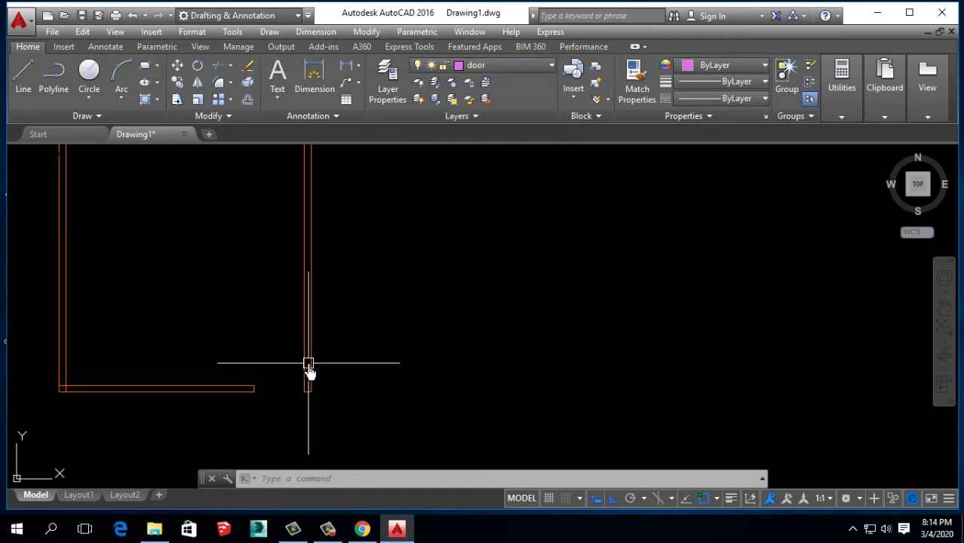
scroll(296, 338, up, 1)
scroll(273, 335, up, 1)
middle_drag(273, 334, 268, 316)
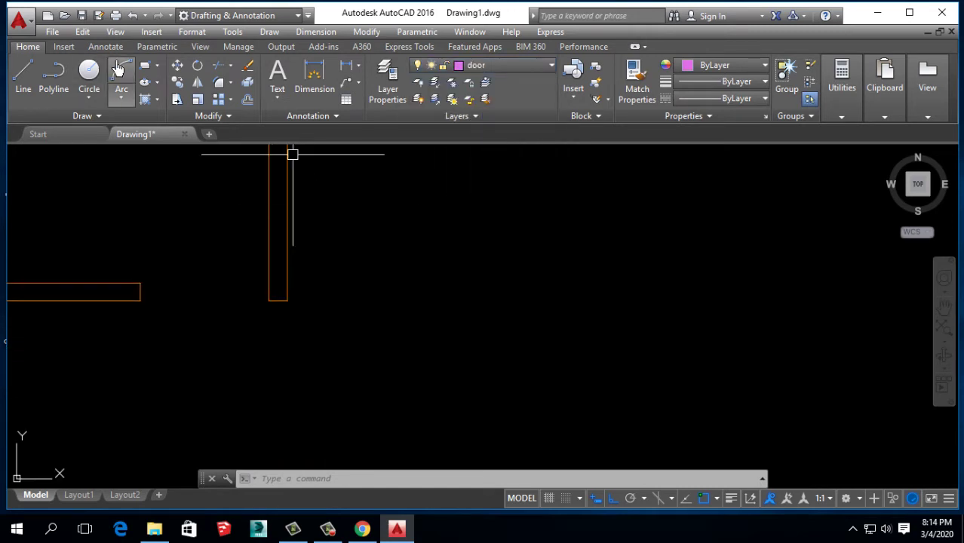
click(54, 75)
scroll(255, 294, up, 3)
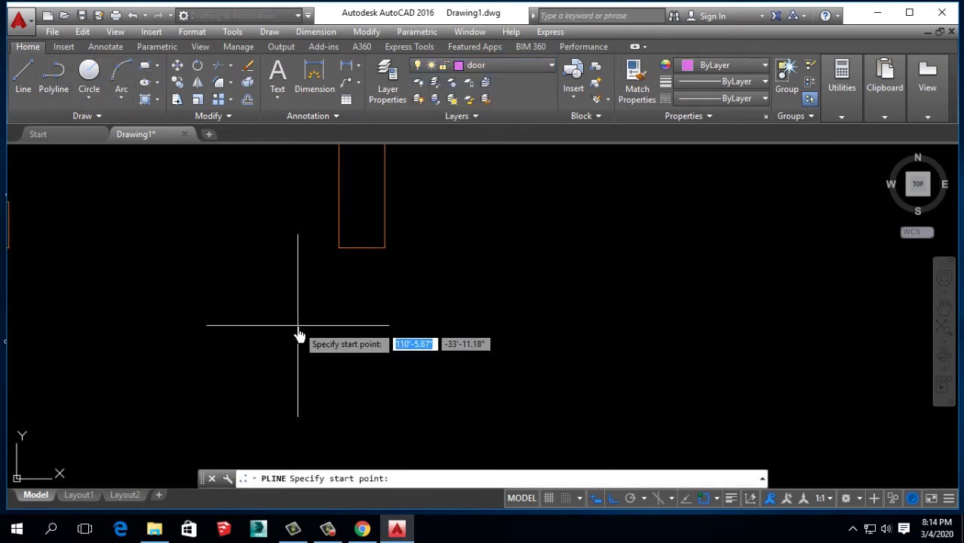
Step: Draw a small closed polyline door shape beside the walls
scroll(297, 327, down, 2)
middle_drag(284, 344, 278, 344)
middle_drag(436, 345, 232, 343)
mouse_move(148, 349)
middle_down()
mouse_move(247, 338)
mouse_move(316, 314)
middle_up()
click(454, 266)
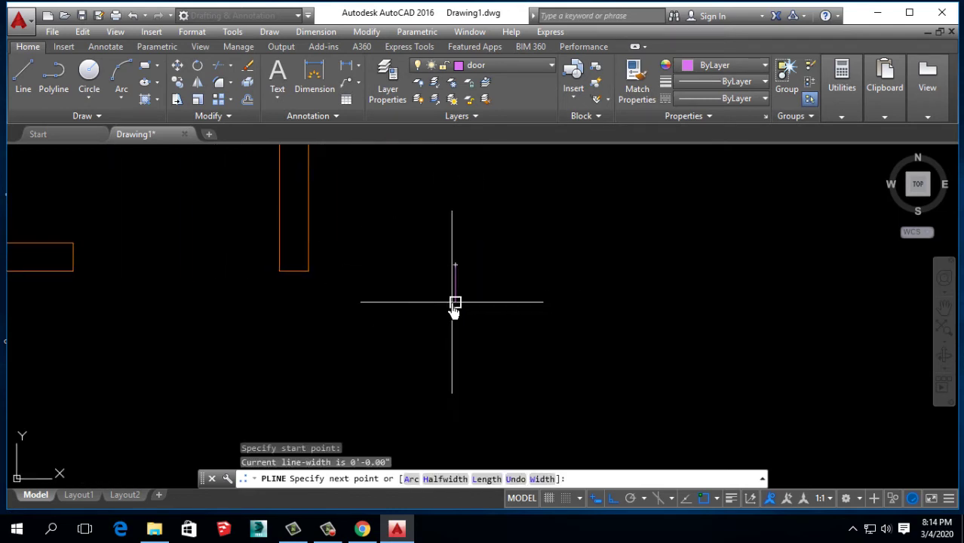
click(455, 301)
click(420, 302)
click(419, 275)
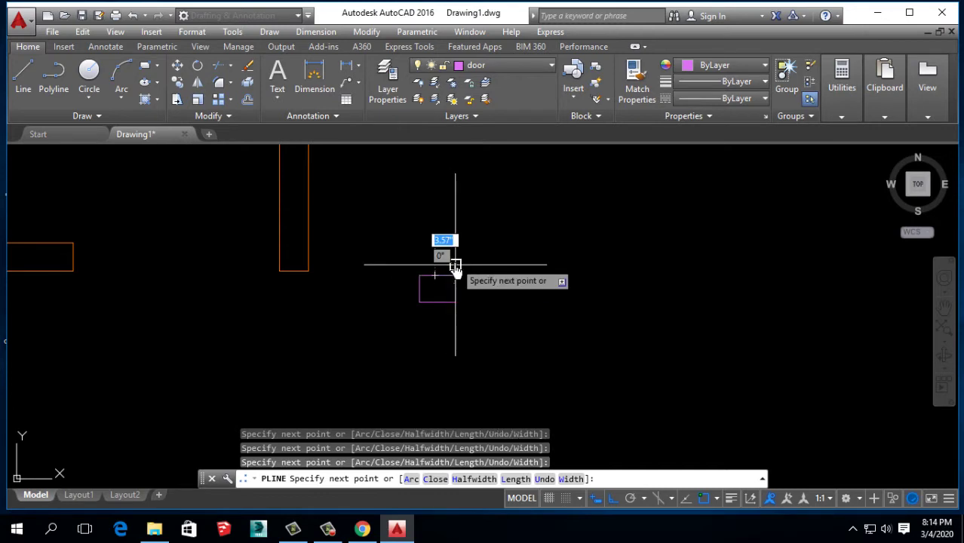
click(463, 262)
key(Return)
middle_drag(575, 297, 406, 304)
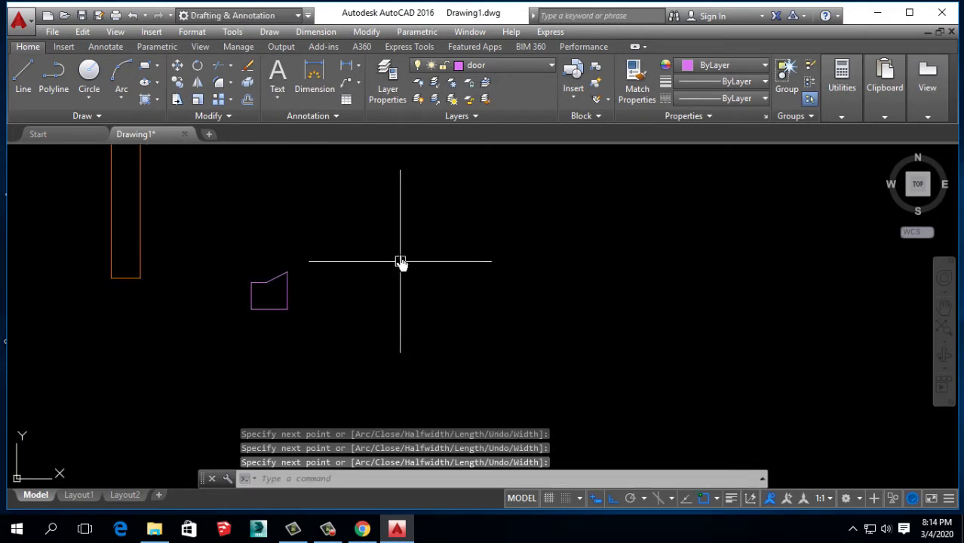
Step: Draw two rectangles on the door layer, then make Layer2 current
click(148, 74)
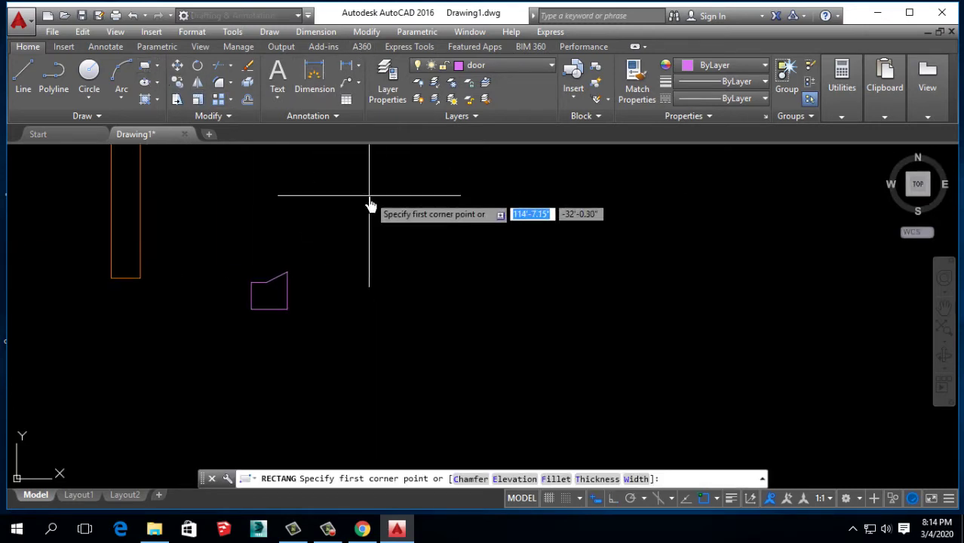
click(368, 195)
click(520, 320)
key(Return)
click(623, 218)
scroll(751, 374, down, 6)
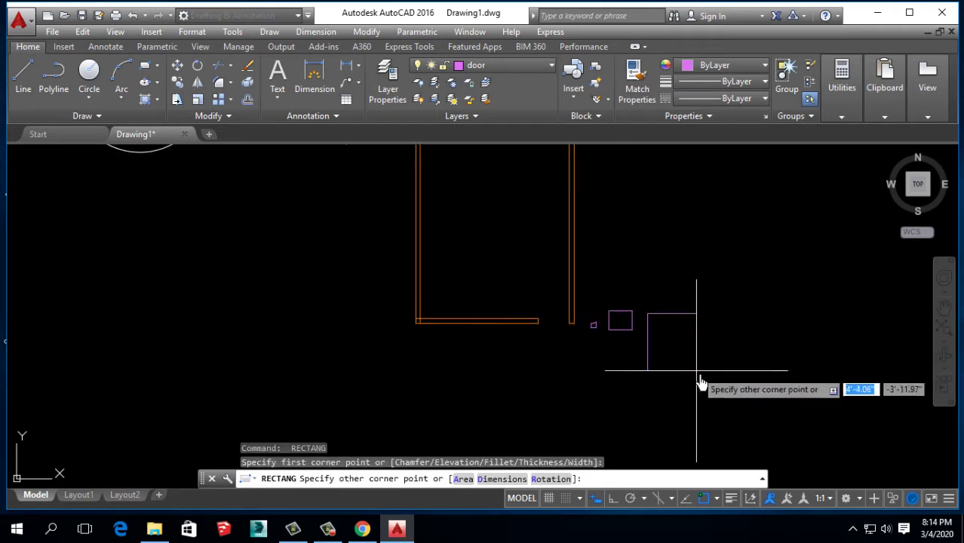
click(743, 394)
middle_drag(743, 393, 414, 350)
click(455, 67)
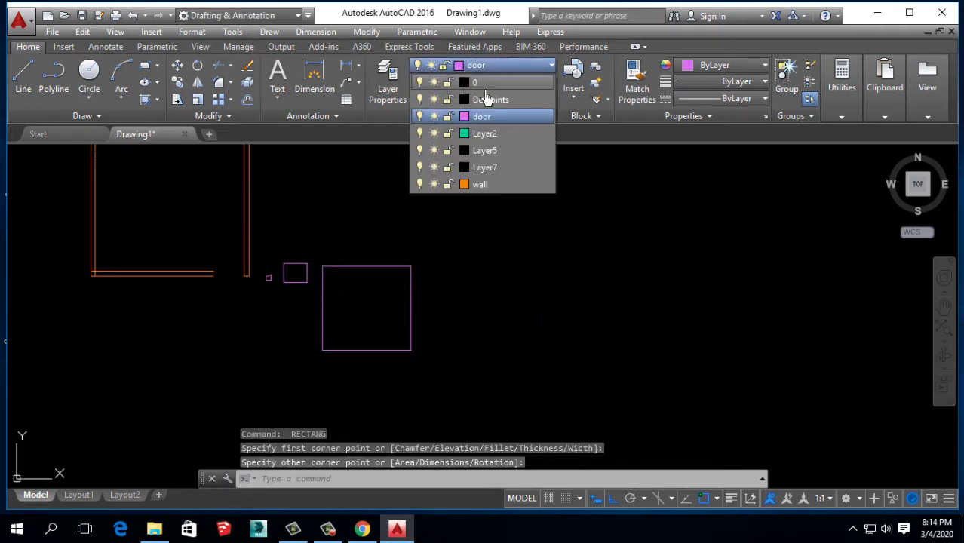
click(490, 135)
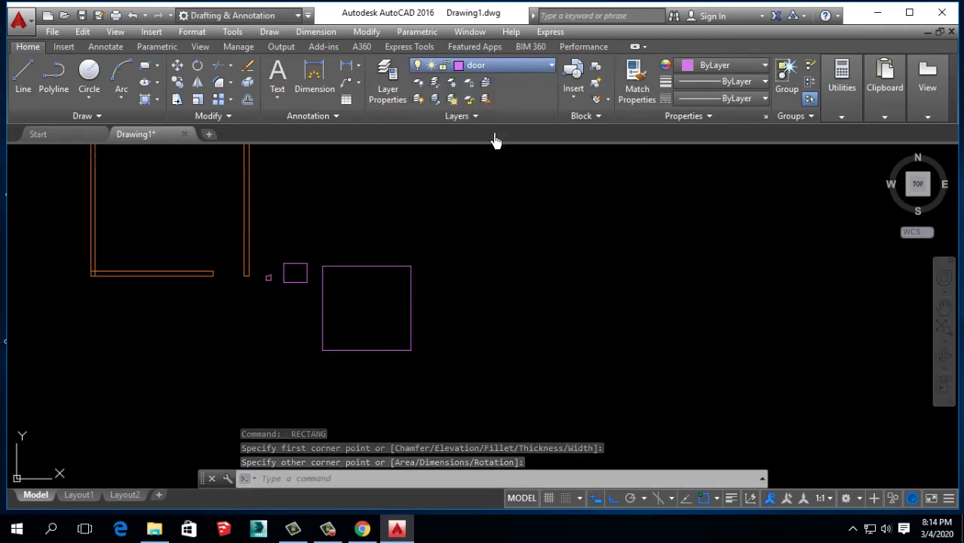
Step: Draw two overlapping green rectangles on Layer2 with RECTANG, a tall one and a wider one
click(145, 65)
click(537, 152)
click(717, 354)
middle_drag(691, 357, 488, 389)
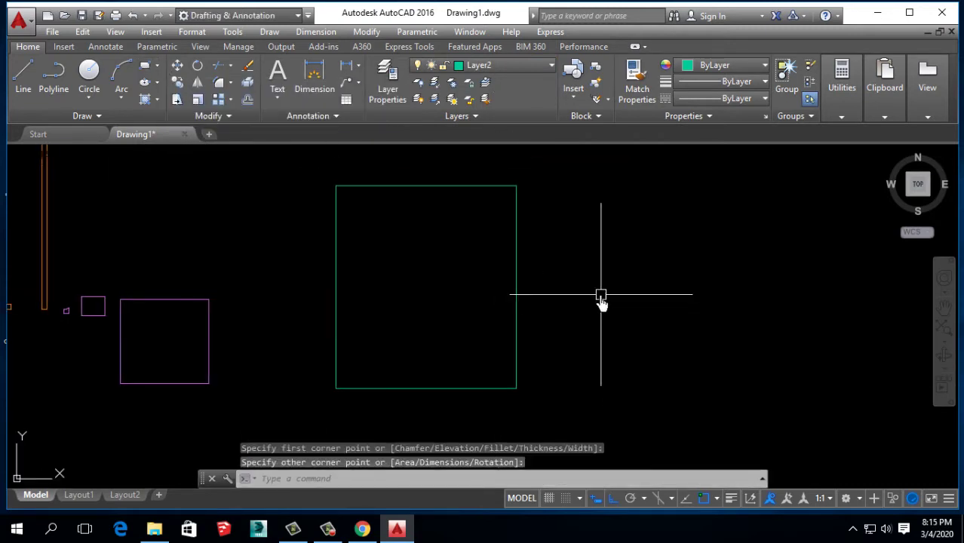
key(Return)
click(488, 241)
click(710, 343)
Step: Window-select the right green rectangle
scroll(581, 315, down, 2)
scroll(581, 316, down, 2)
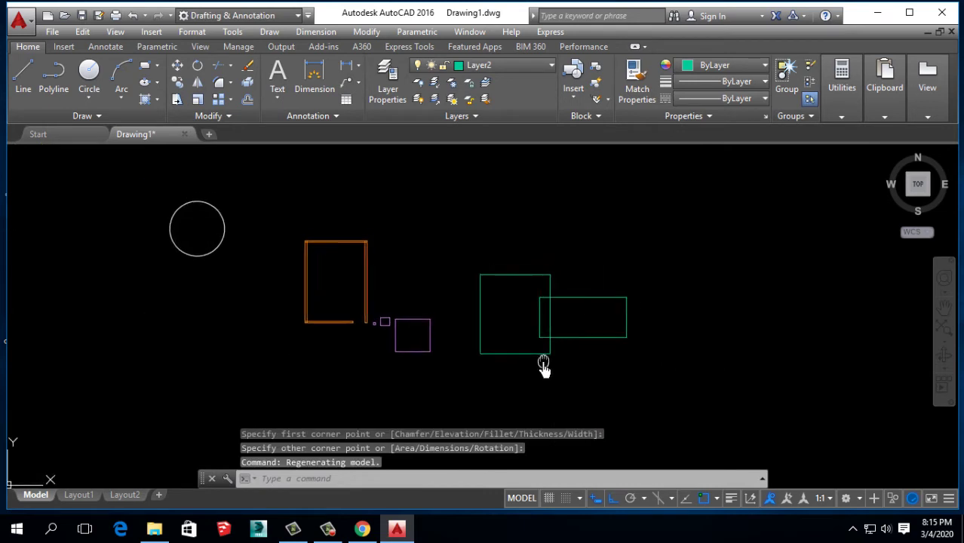
scroll(543, 366, up, 4)
drag(587, 286, 357, 361)
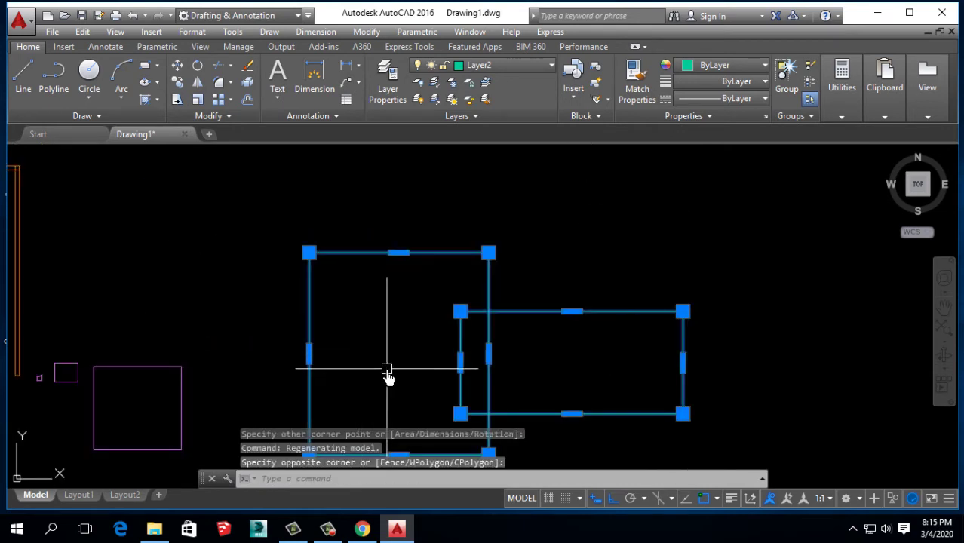
key(Escape)
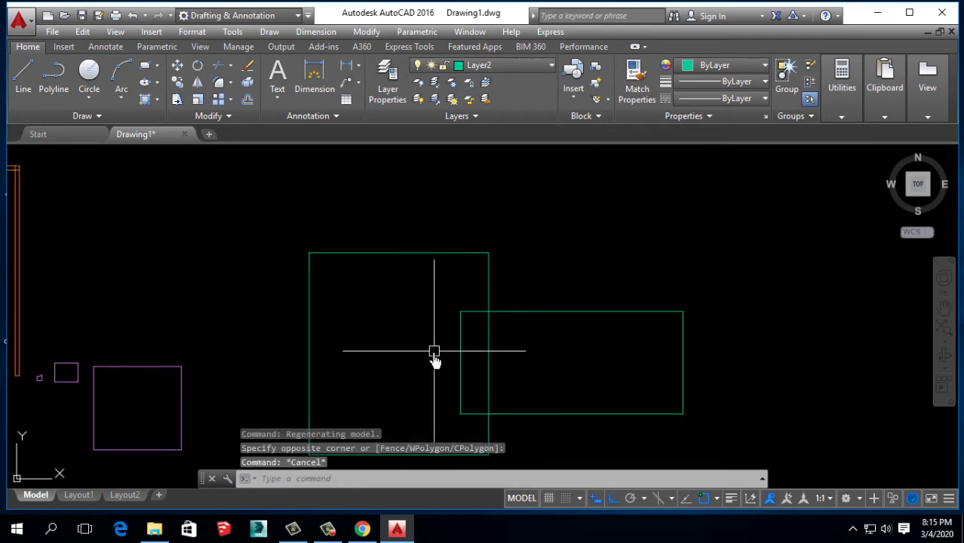
middle_drag(434, 354, 452, 318)
middle_drag(392, 333, 435, 329)
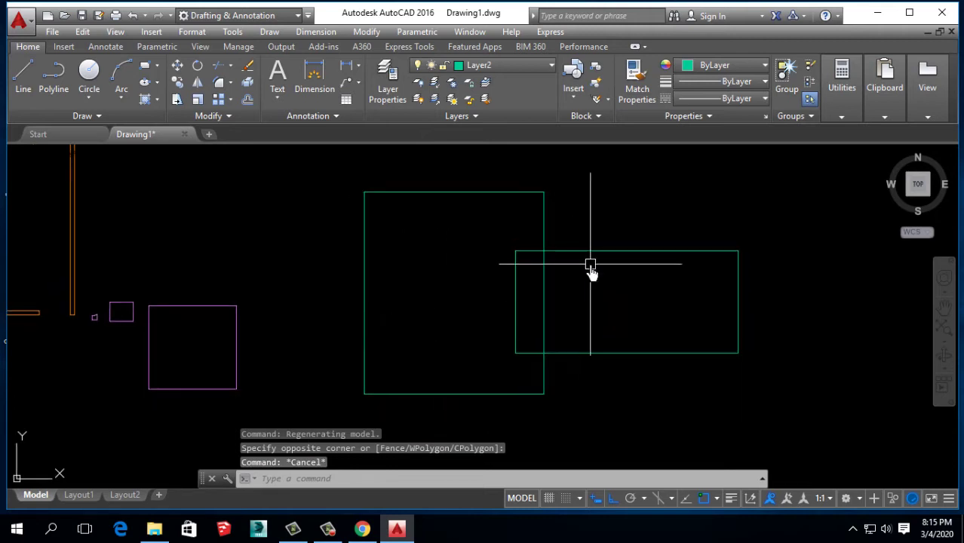
click(656, 198)
click(585, 368)
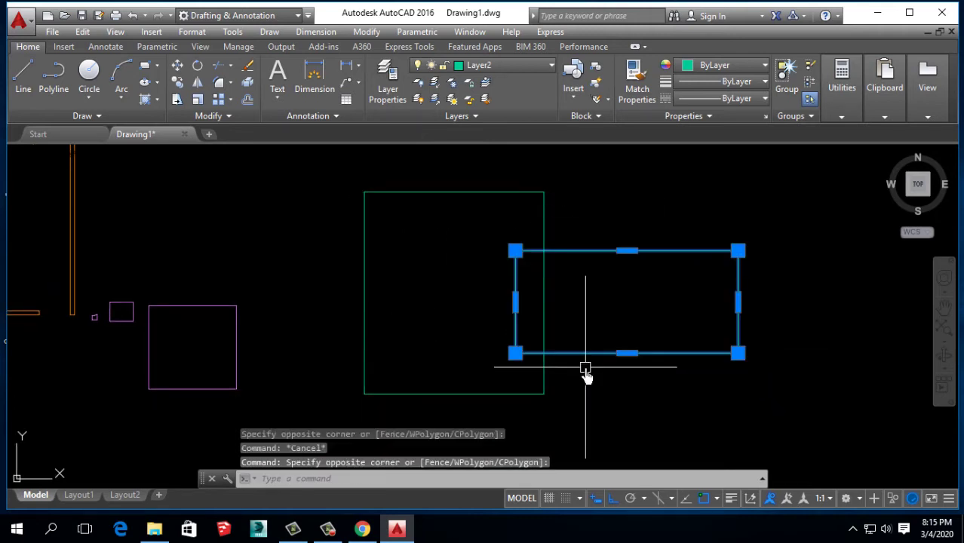
Step: Move the selected rectangle onto the wall layer, closing the accidental Select Color dialog
click(524, 66)
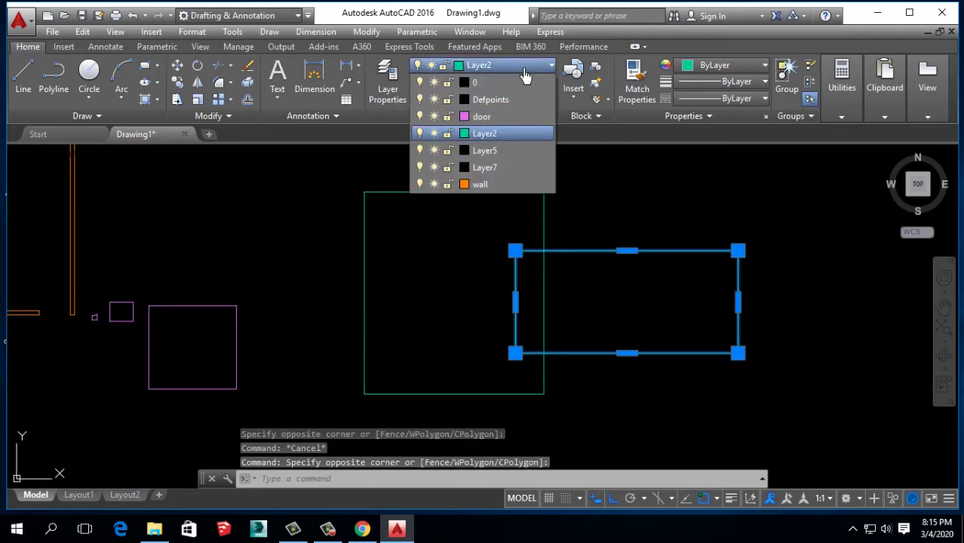
click(465, 184)
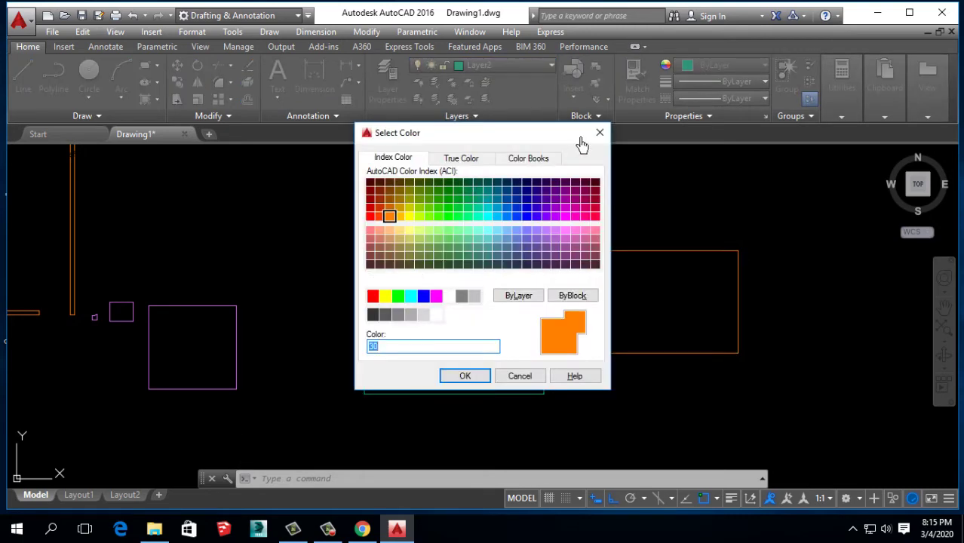
click(599, 134)
click(528, 66)
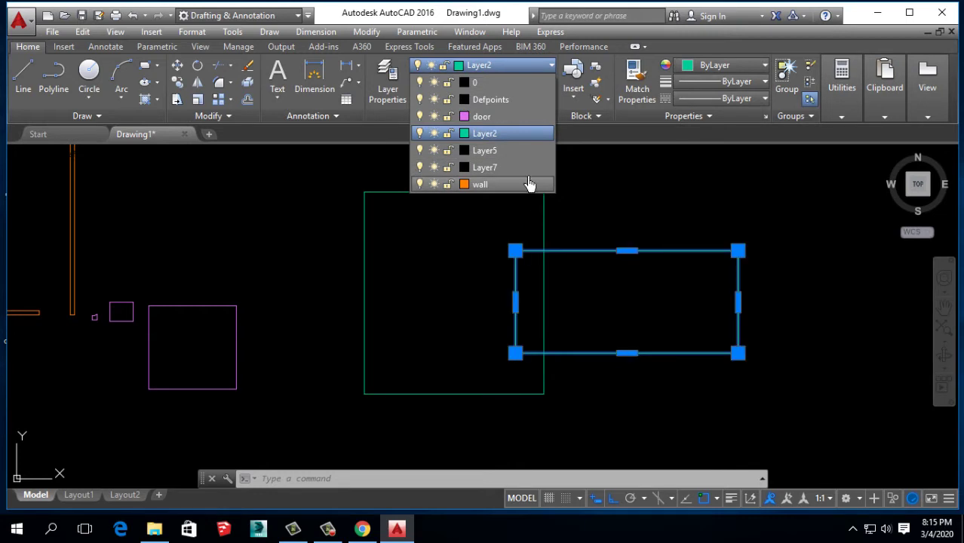
click(534, 185)
key(Escape)
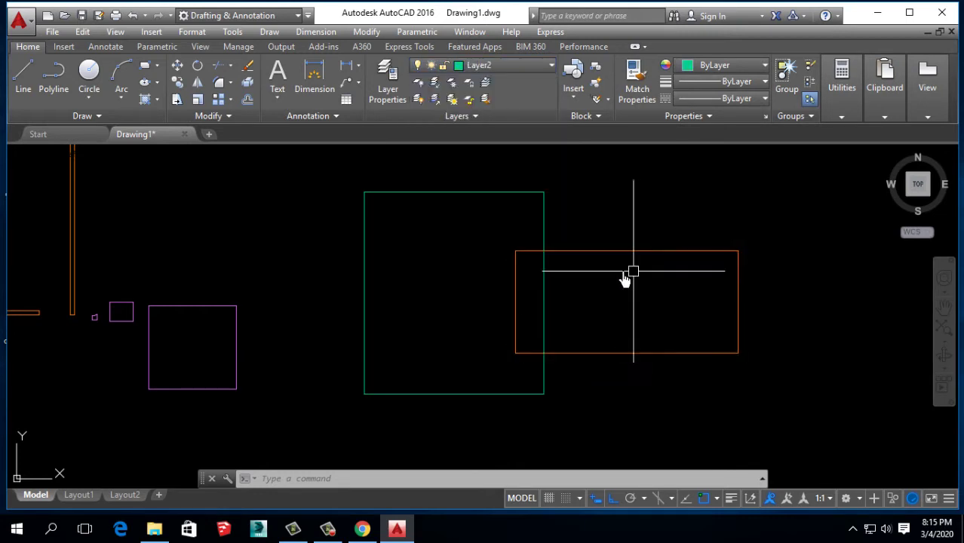
Step: Select the orange rectangle and move it onto the door layer, turning it magenta
scroll(649, 301, down, 3)
click(674, 305)
click(654, 333)
scroll(527, 344, up, 2)
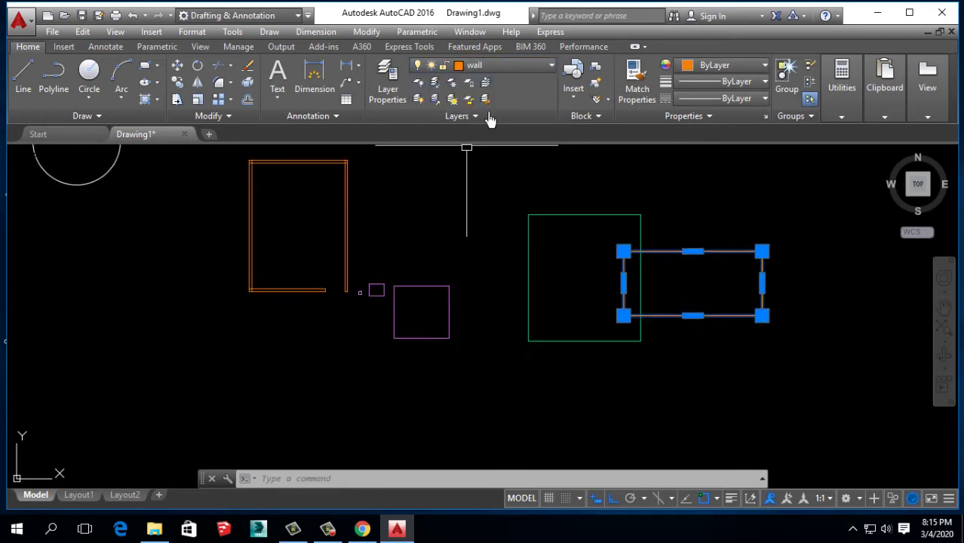
click(512, 77)
click(512, 128)
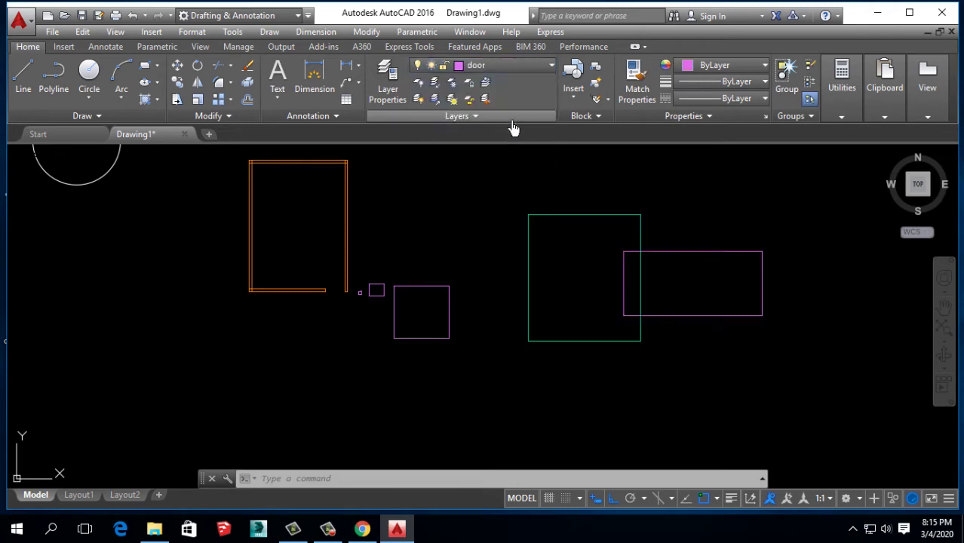
middle_drag(615, 312, 602, 398)
scroll(602, 398, up, 2)
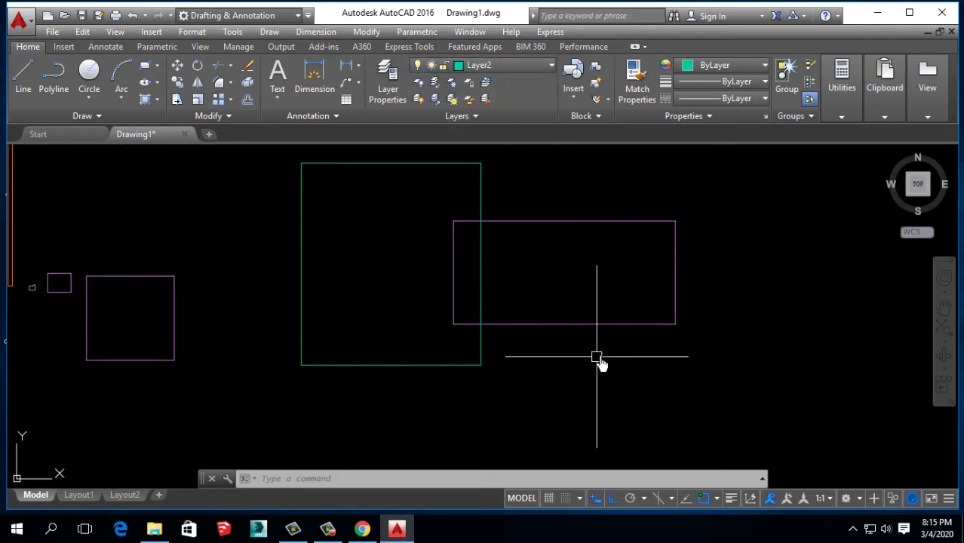
scroll(598, 362, up, 2)
scroll(489, 369, down, 2)
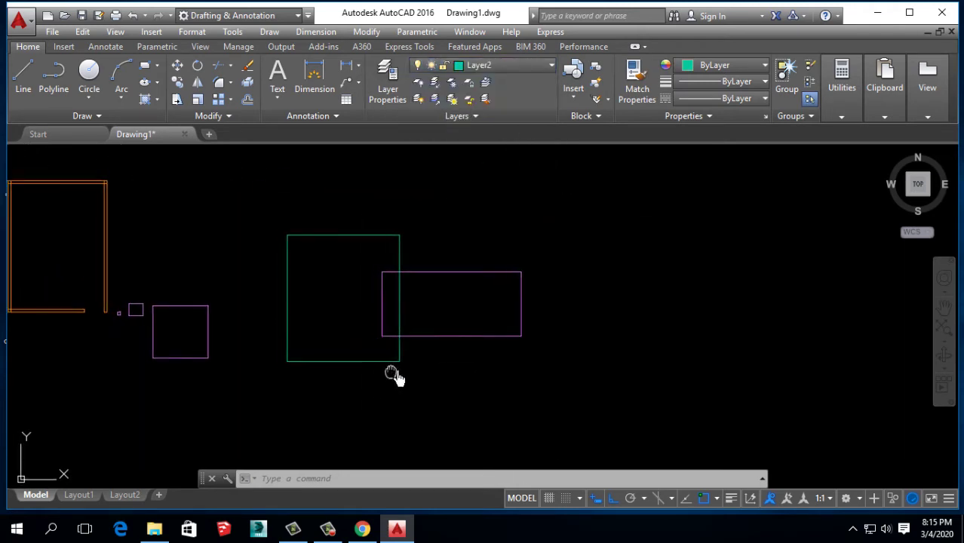
Step: In Layer Properties Manager, try turning off current Layer2 and dismiss the warning
click(388, 83)
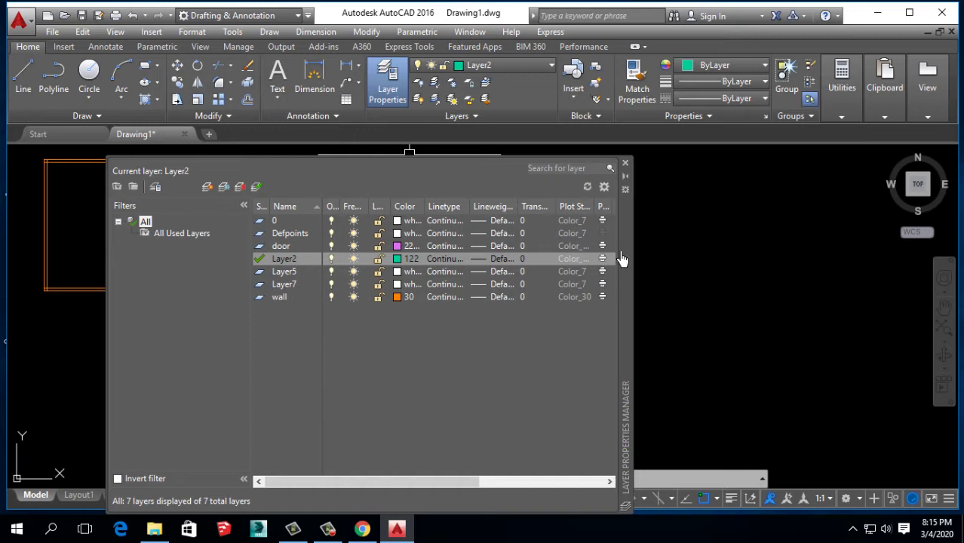
drag(621, 260, 834, 272)
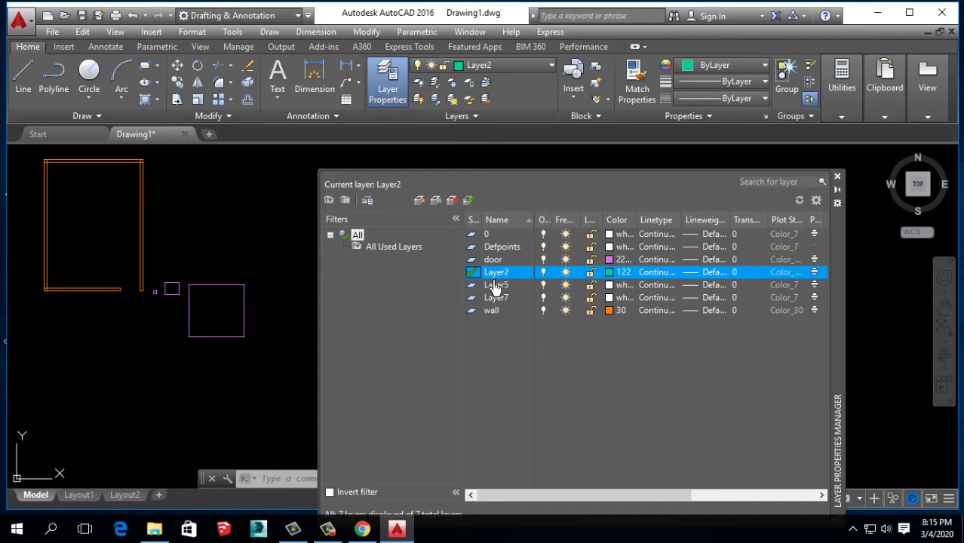
click(543, 273)
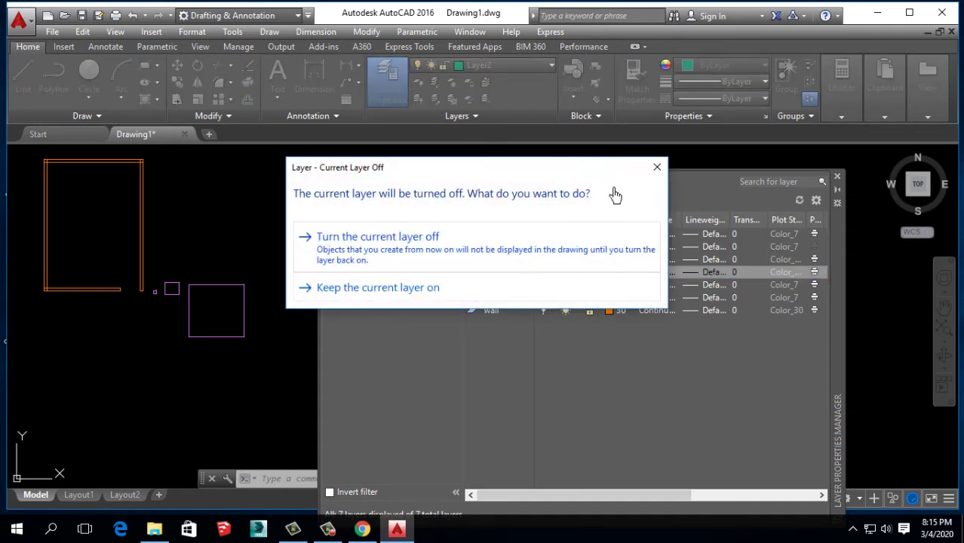
click(651, 172)
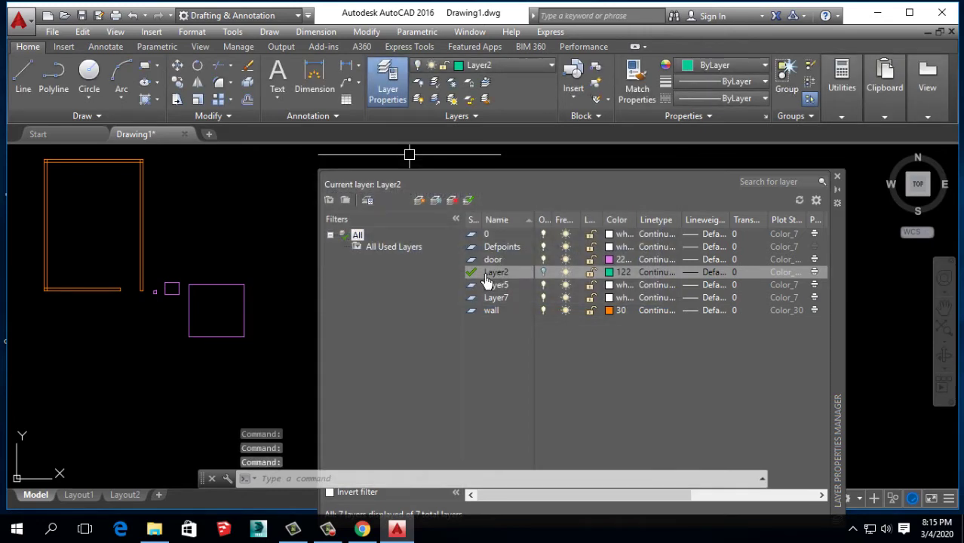
click(545, 273)
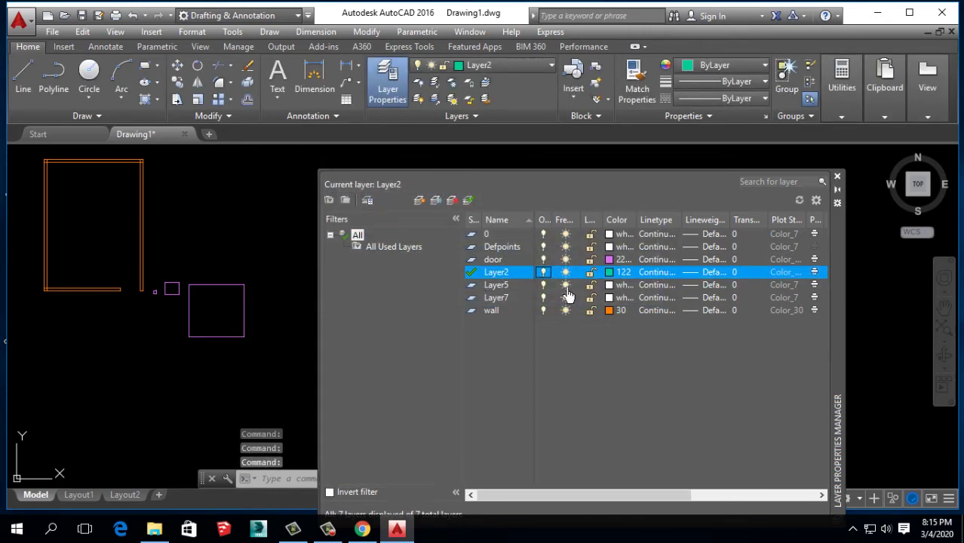
click(567, 287)
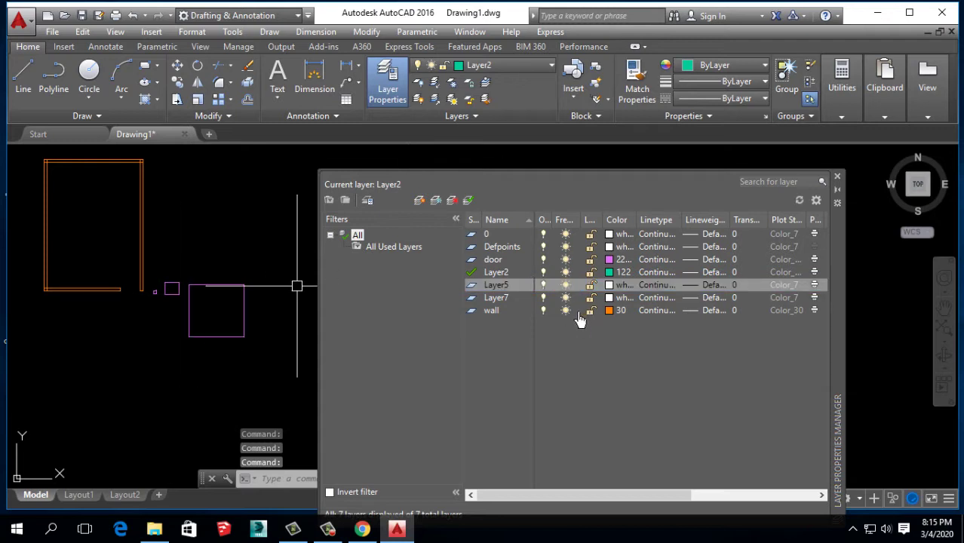
Step: Toggle the wall and door layers off/on and frozen/thawed, then lock wall
click(541, 314)
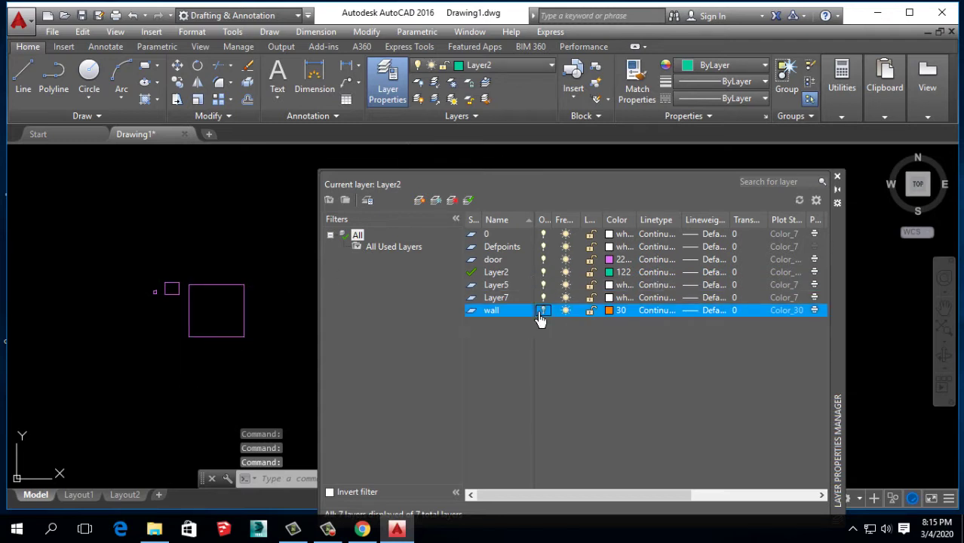
click(540, 314)
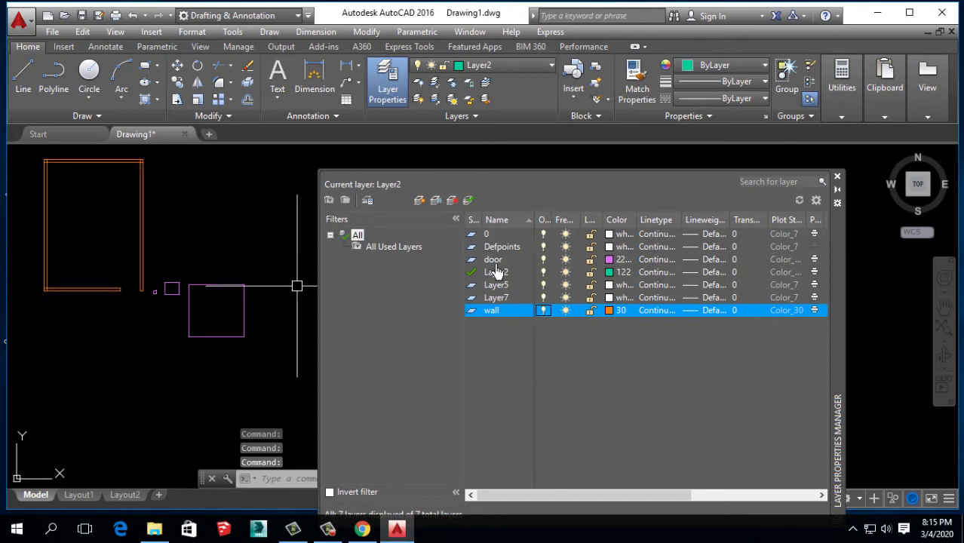
click(494, 261)
click(543, 259)
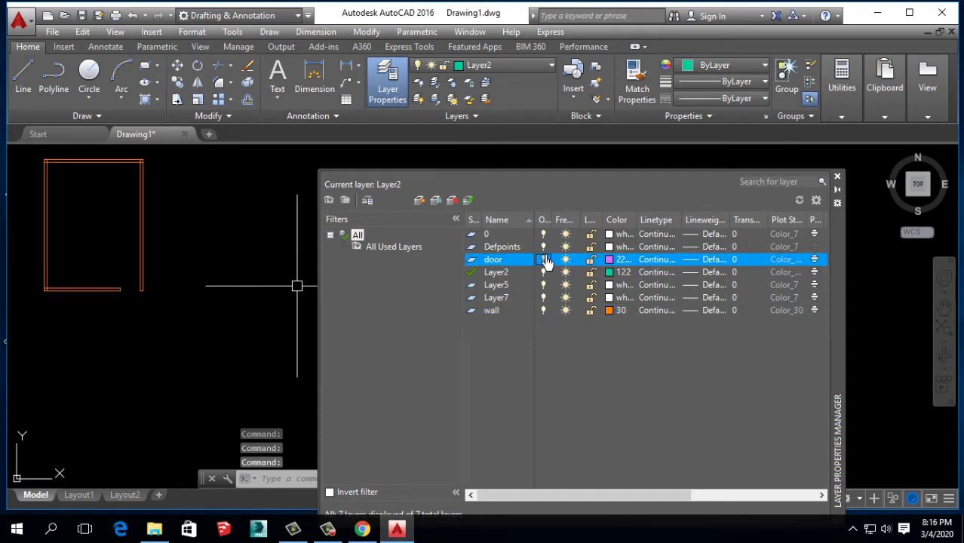
click(566, 261)
click(567, 310)
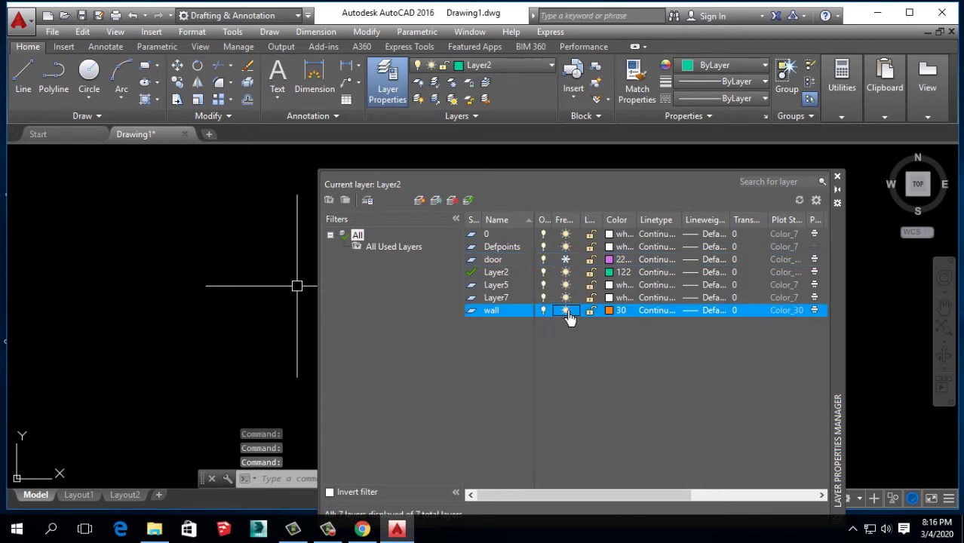
click(566, 261)
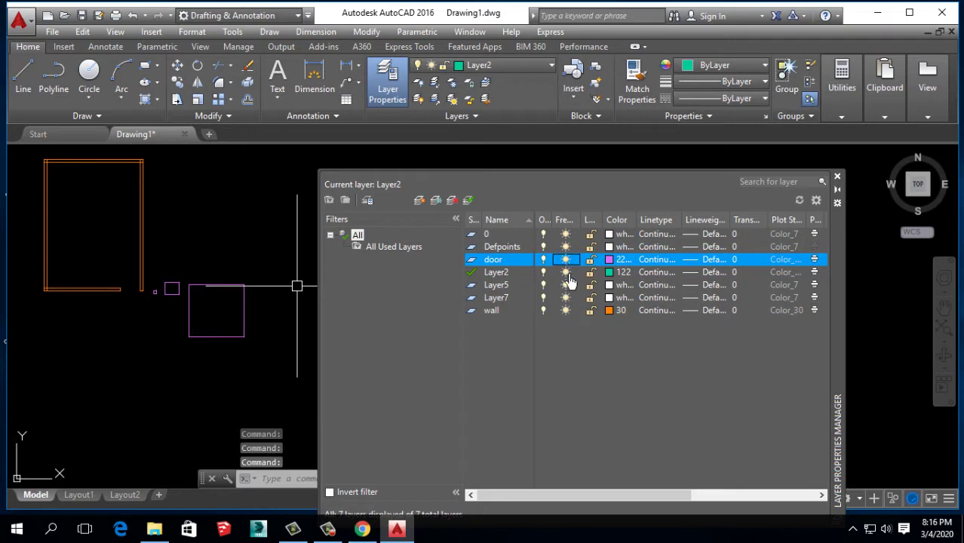
click(591, 312)
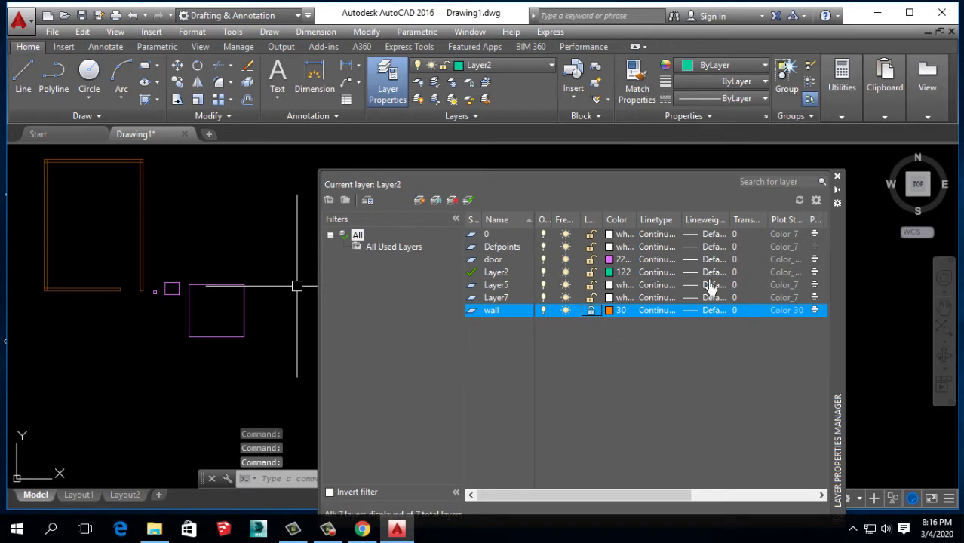
Step: Close the palette and try deleting the window-selected wall lines, which the lock prevents
click(838, 178)
middle_drag(93, 271, 313, 318)
scroll(301, 286, up, 2)
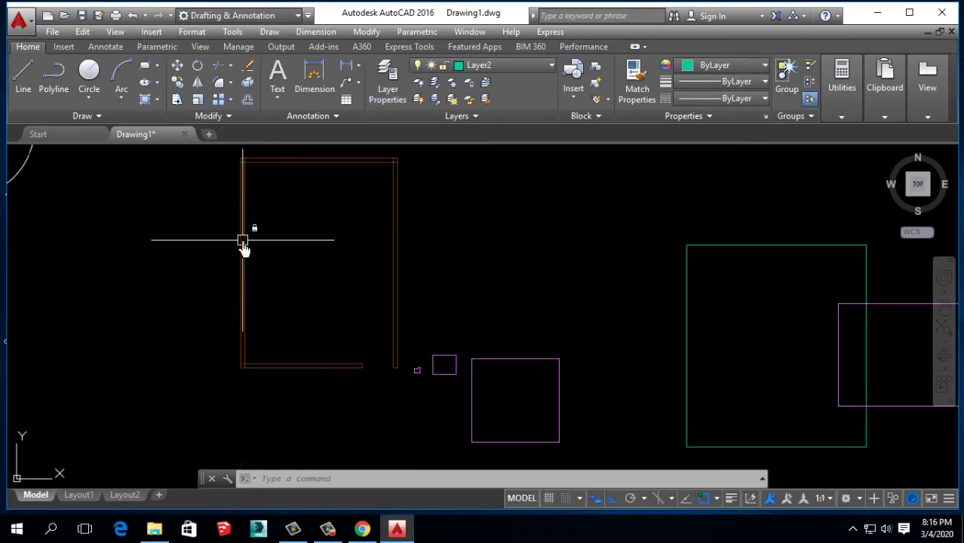
click(288, 222)
click(200, 302)
key(Delete)
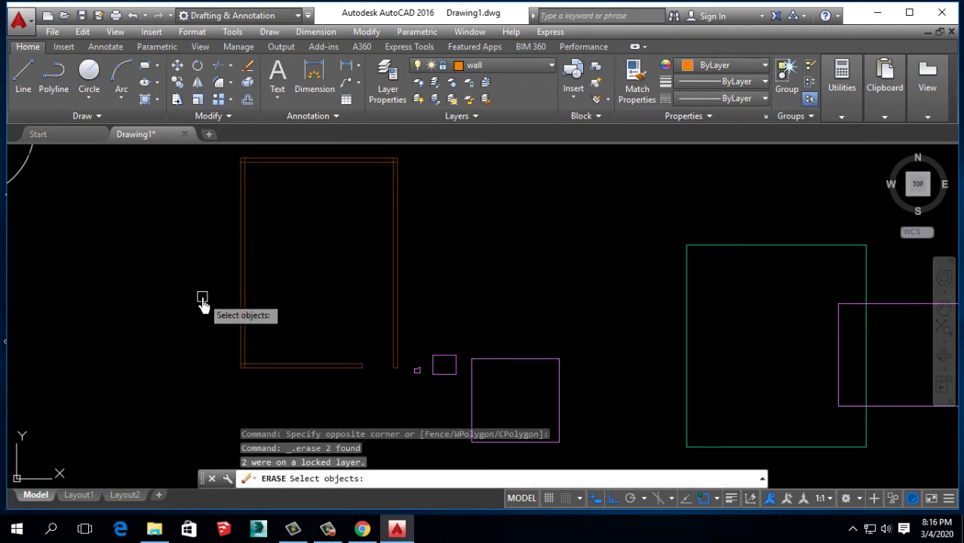
click(260, 254)
click(124, 306)
key(Escape)
Step: Reselect the walls, recentre the view, then reopen Layer Properties with wall selected
middle_drag(384, 225, 211, 297)
scroll(144, 280, up, 2)
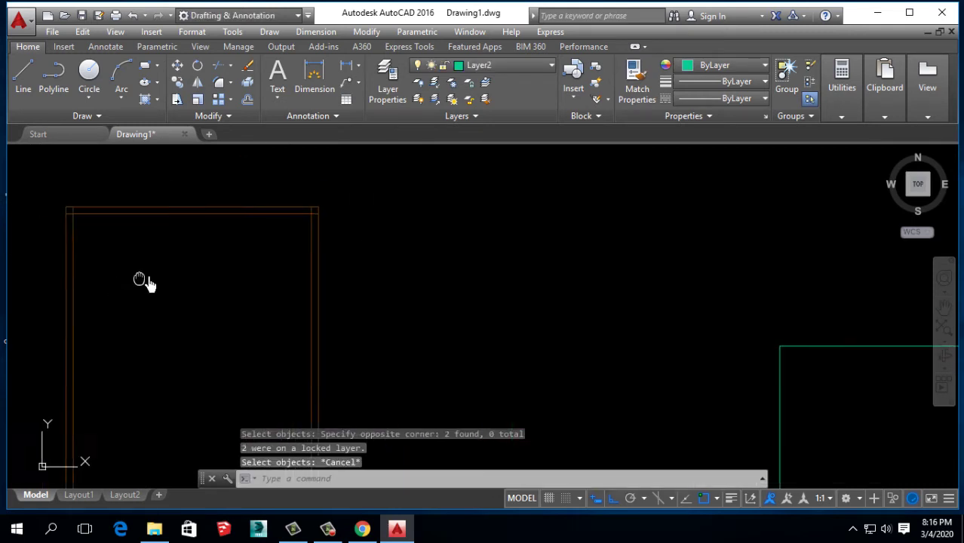
middle_drag(143, 280, 163, 279)
scroll(182, 243, down, 1)
scroll(193, 265, down, 2)
scroll(197, 235, up, 1)
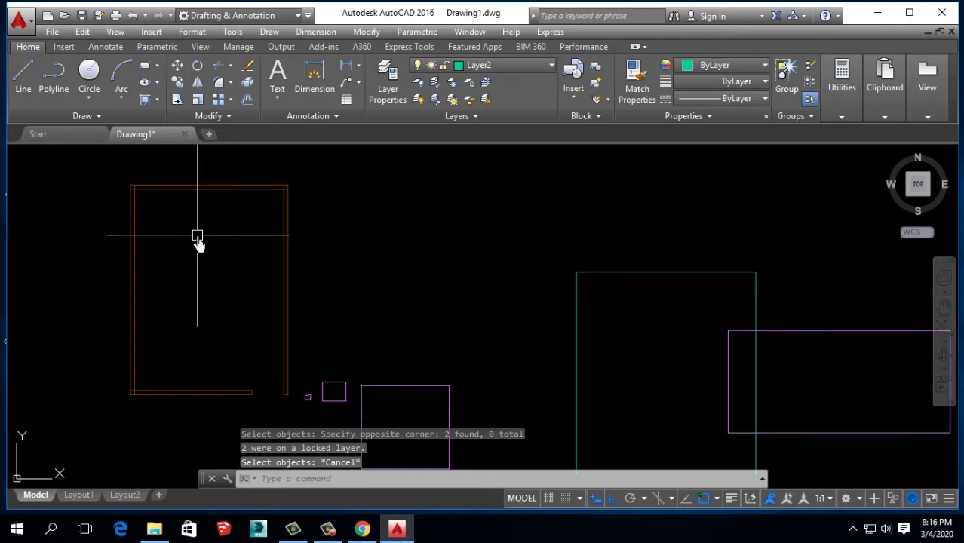
click(386, 79)
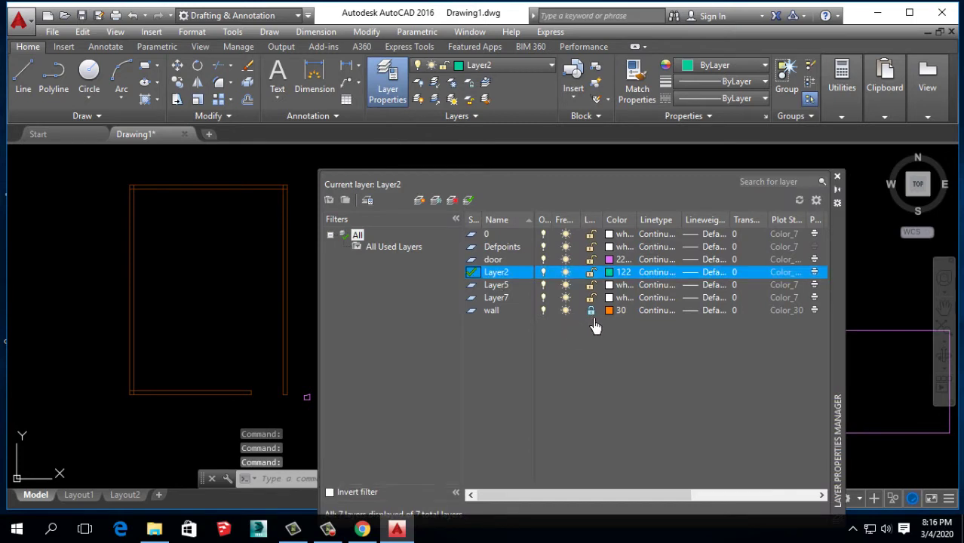
drag(594, 310, 585, 410)
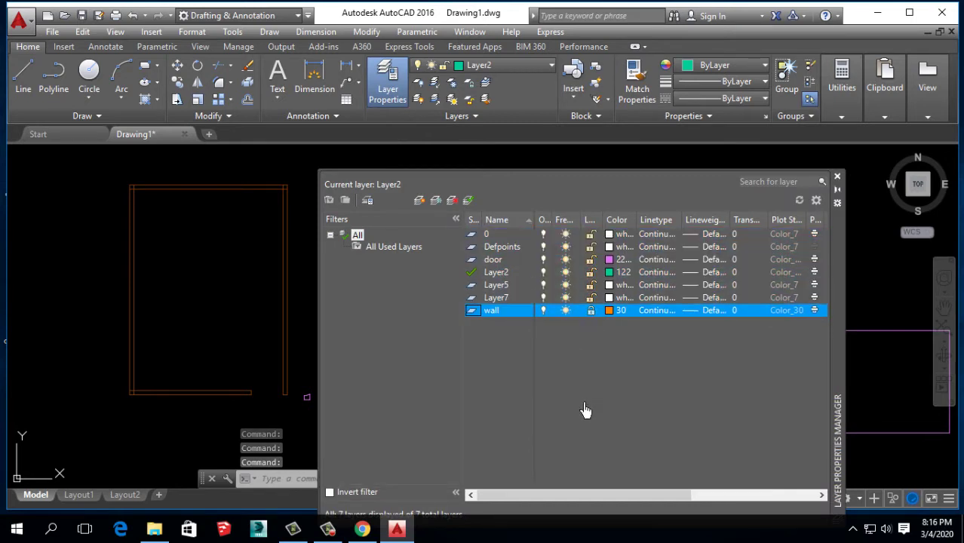
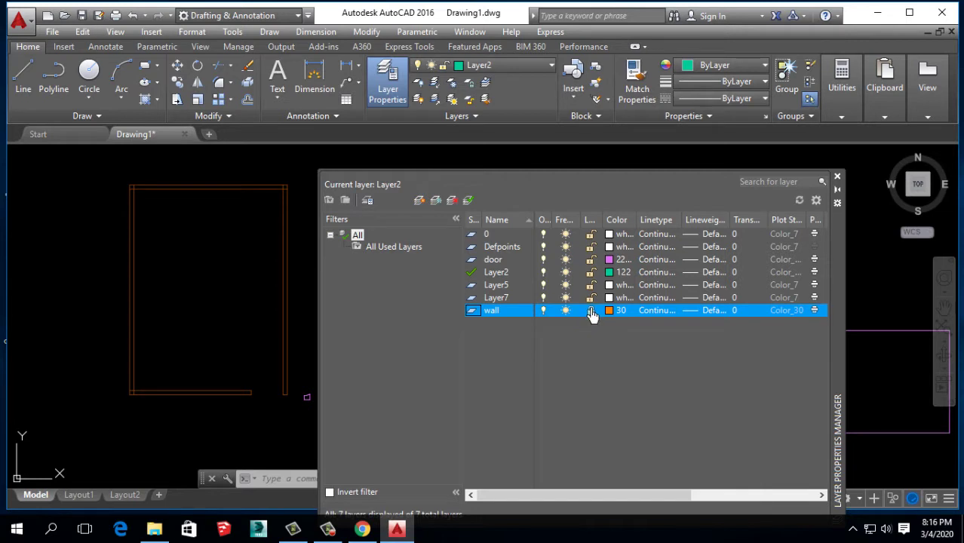
Step: Unlock the wall layer, then select all seven layers and lock them together
click(591, 314)
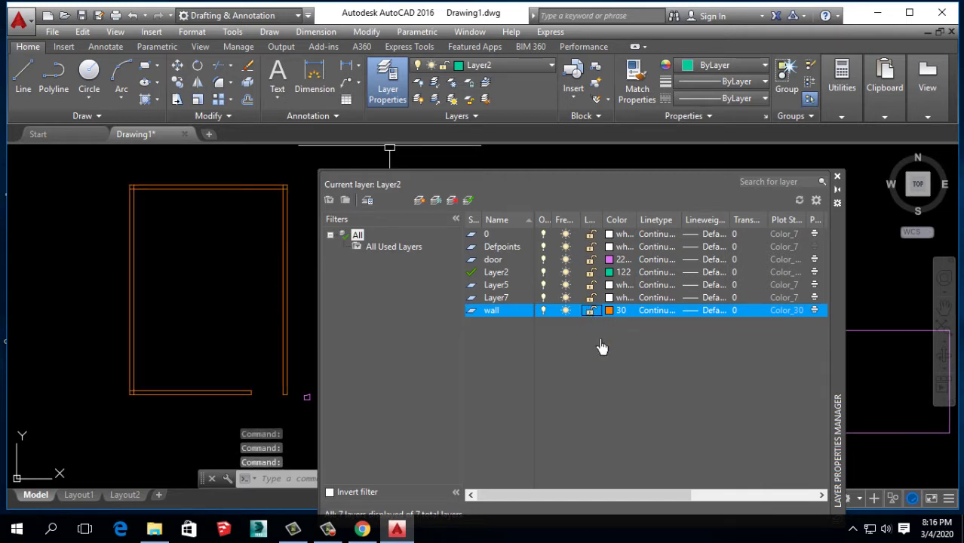
drag(597, 323, 589, 236)
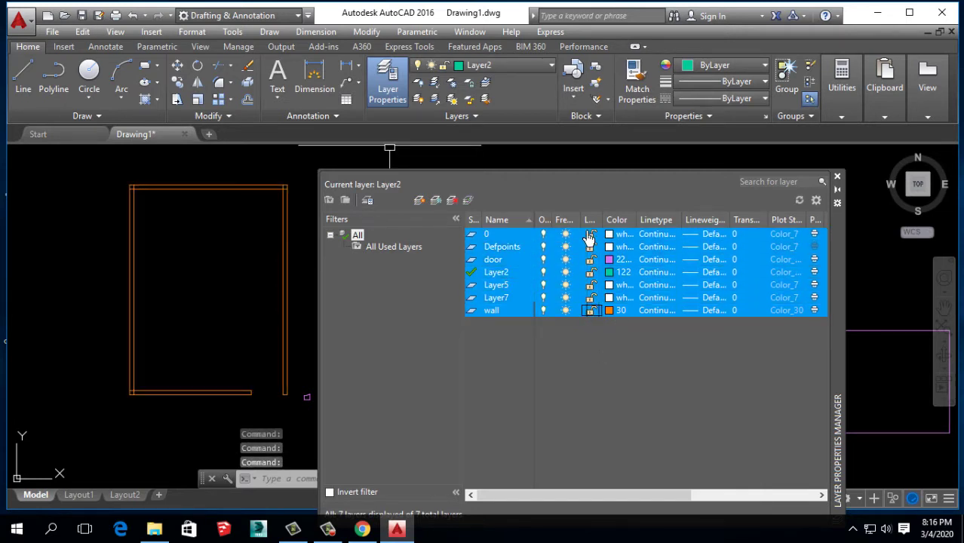
click(592, 240)
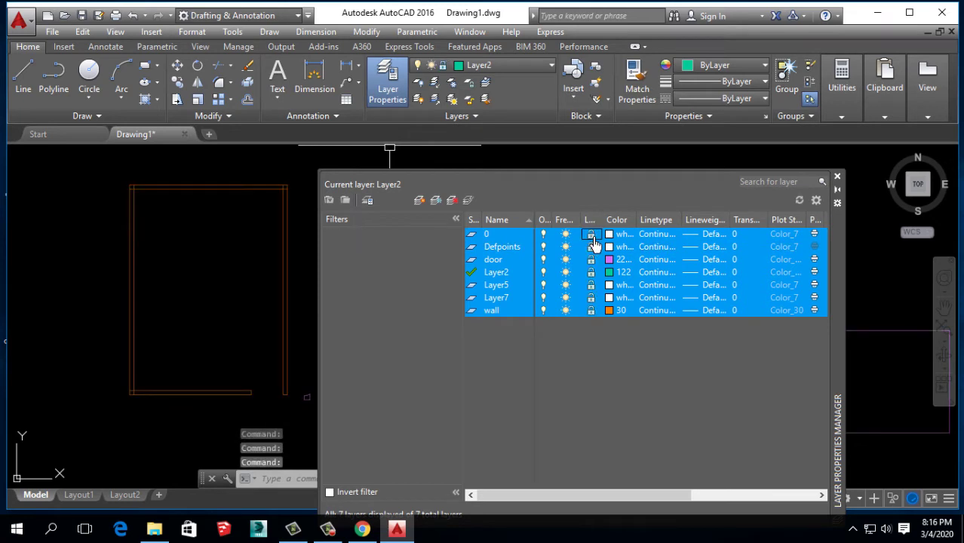
mouse_move(619, 371)
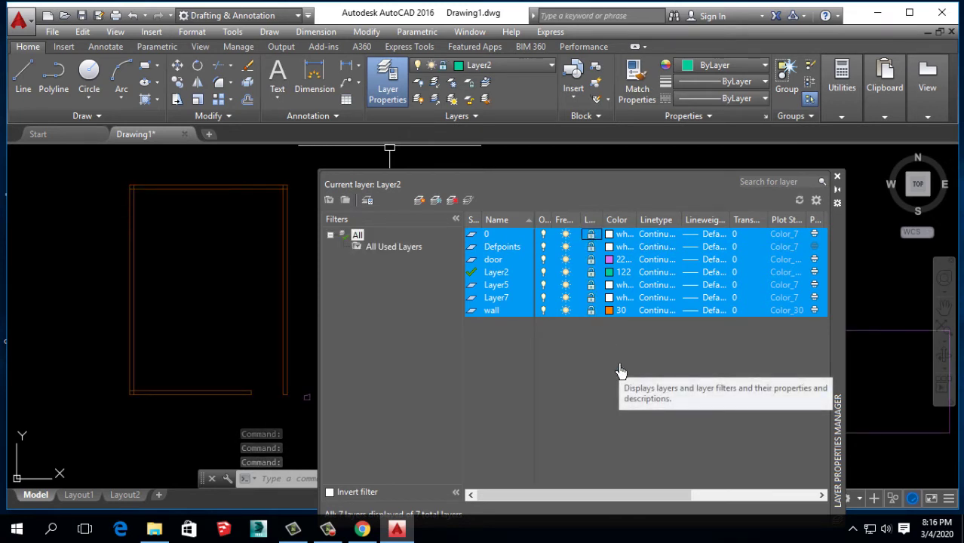
Step: Close the layer manager and pan and zoom to the small shapes
click(836, 177)
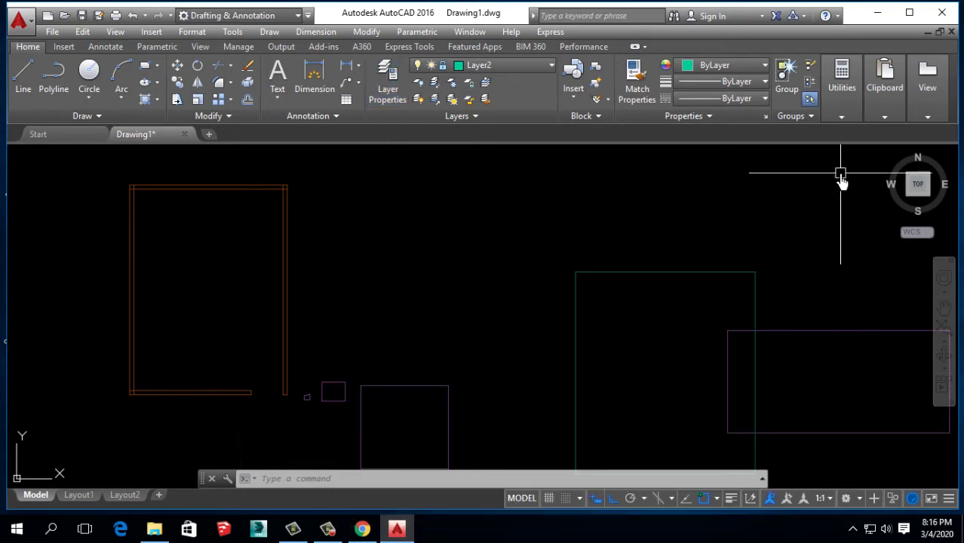
scroll(452, 269, down, 2)
scroll(275, 308, up, 2)
scroll(273, 294, up, 2)
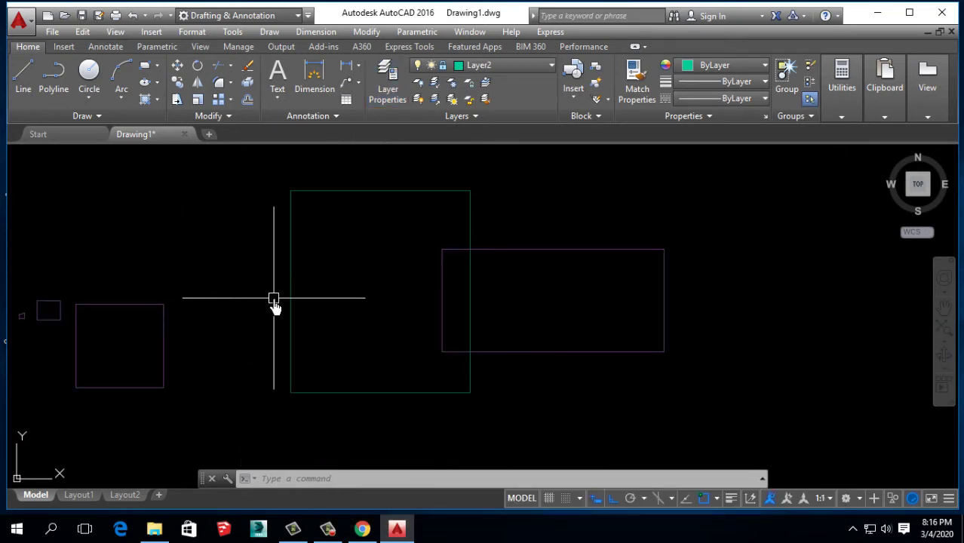
middle_drag(116, 366, 315, 340)
scroll(248, 298, up, 2)
mouse_move(262, 301)
middle_down()
mouse_move(213, 280)
mouse_move(361, 345)
middle_up()
scroll(340, 294, down, 2)
scroll(310, 381, up, 4)
scroll(310, 381, up, 2)
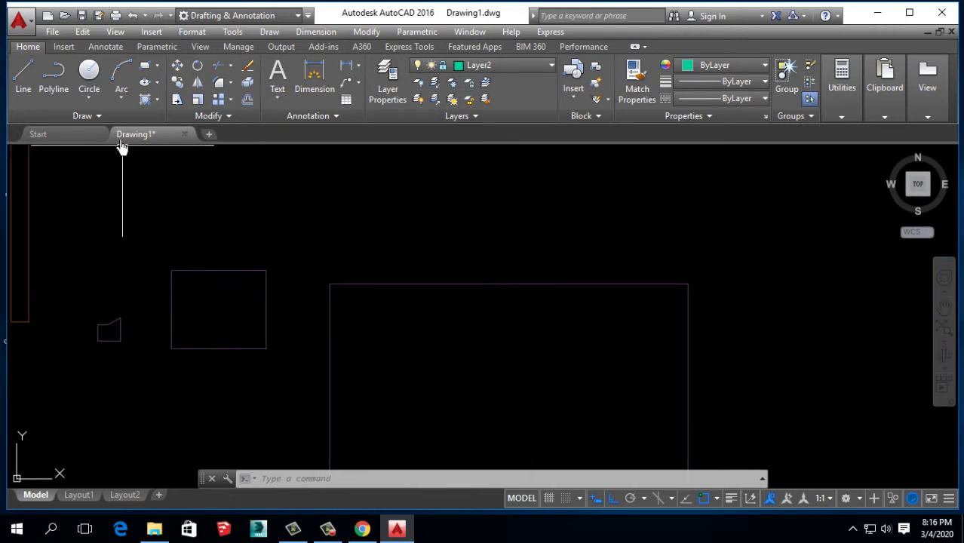
Step: Draw three circles beside the small shapes, the third one larger, then reopen Layer Properties
click(89, 71)
scroll(162, 296, up, 3)
click(139, 265)
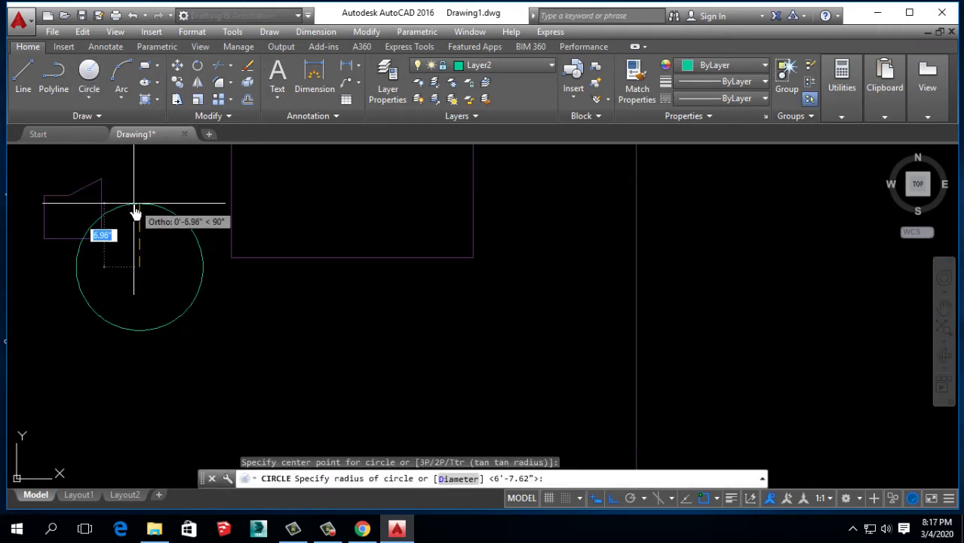
click(137, 204)
key(Return)
click(356, 308)
key(Return)
key(Return)
click(636, 273)
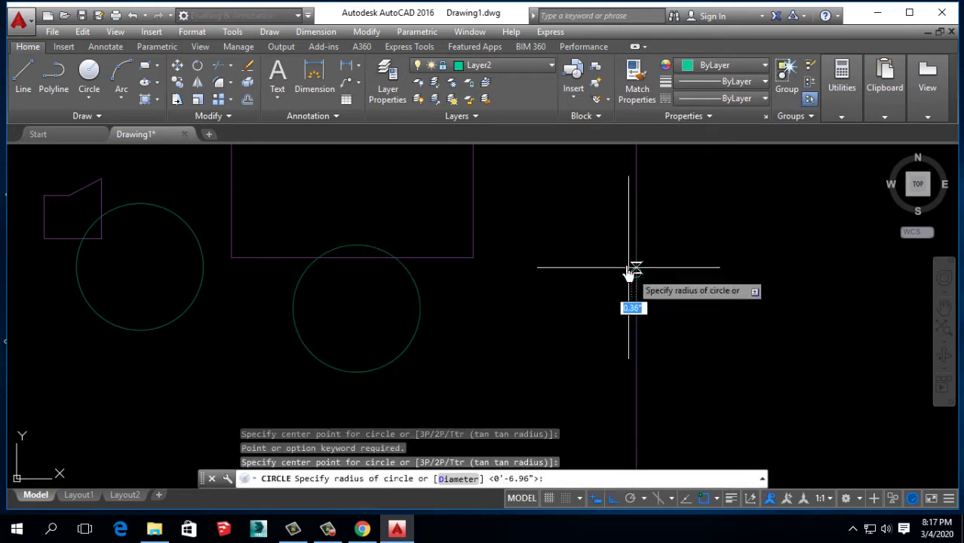
click(566, 224)
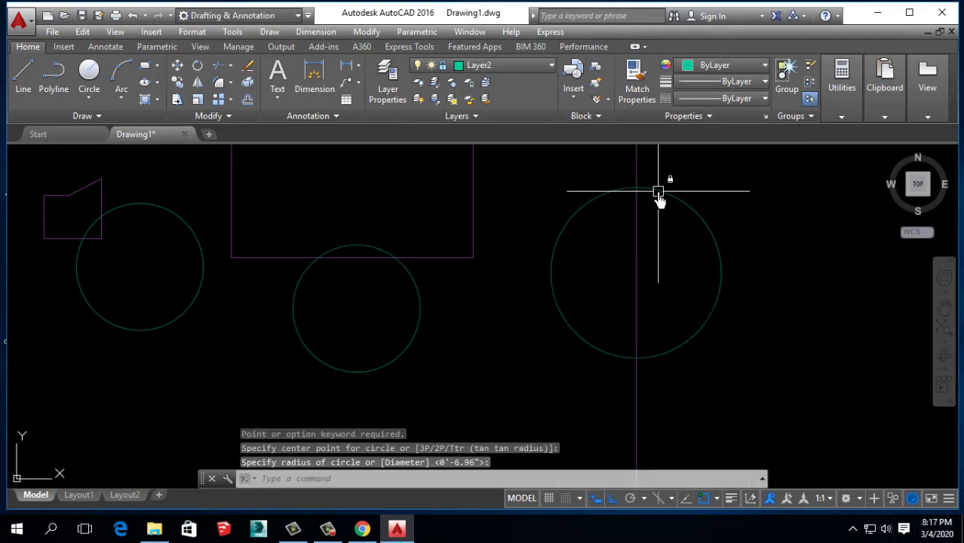
click(386, 79)
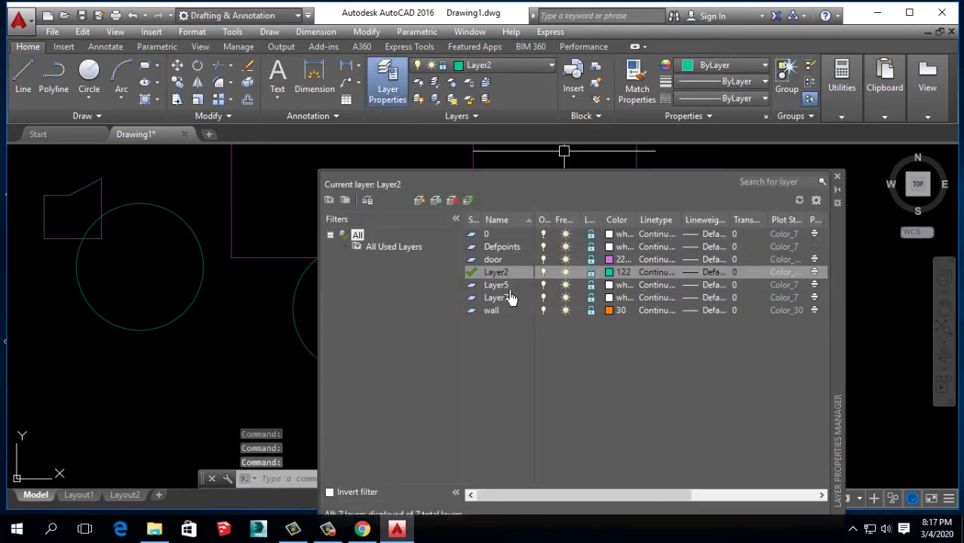
Step: Create a new layer named dddd with colour 210 and close the layer manager
click(420, 205)
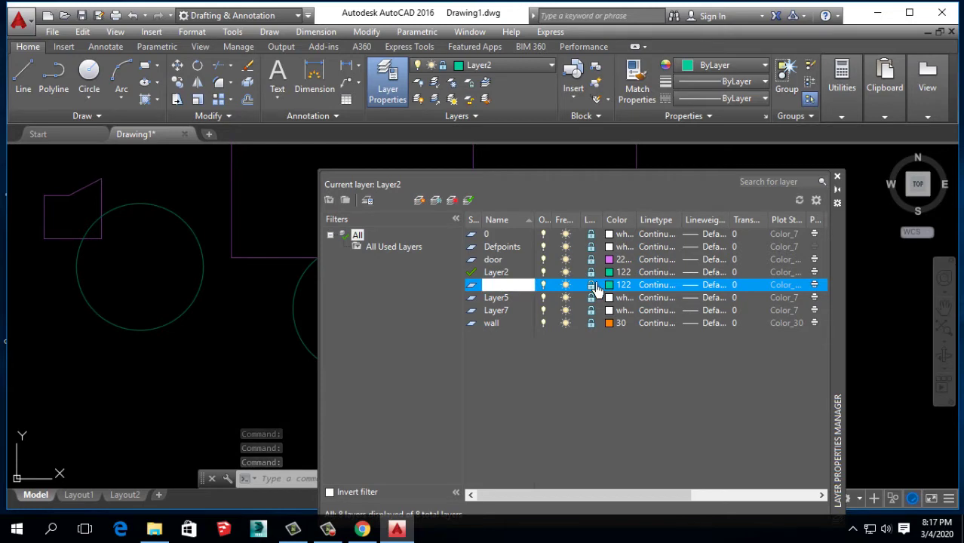
key(Return)
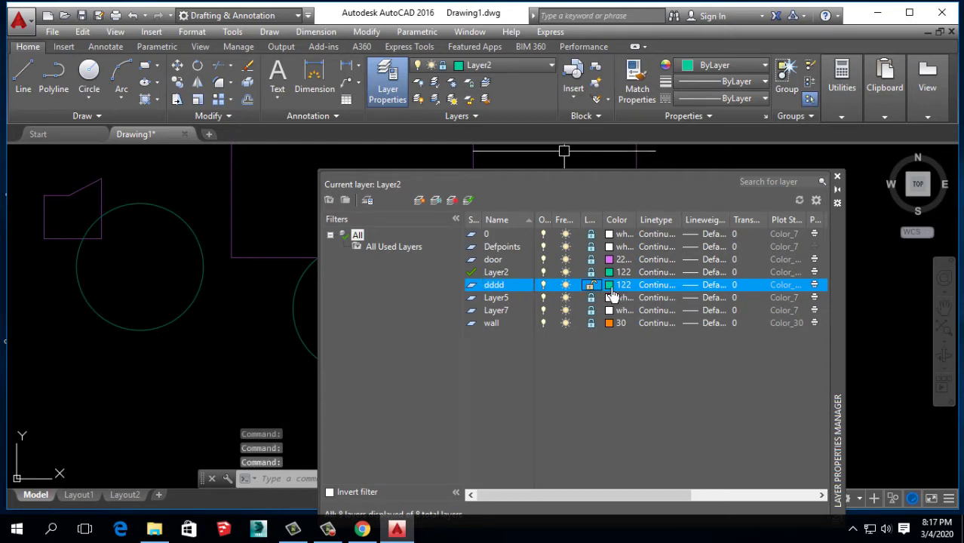
click(610, 287)
click(567, 230)
double_click(570, 217)
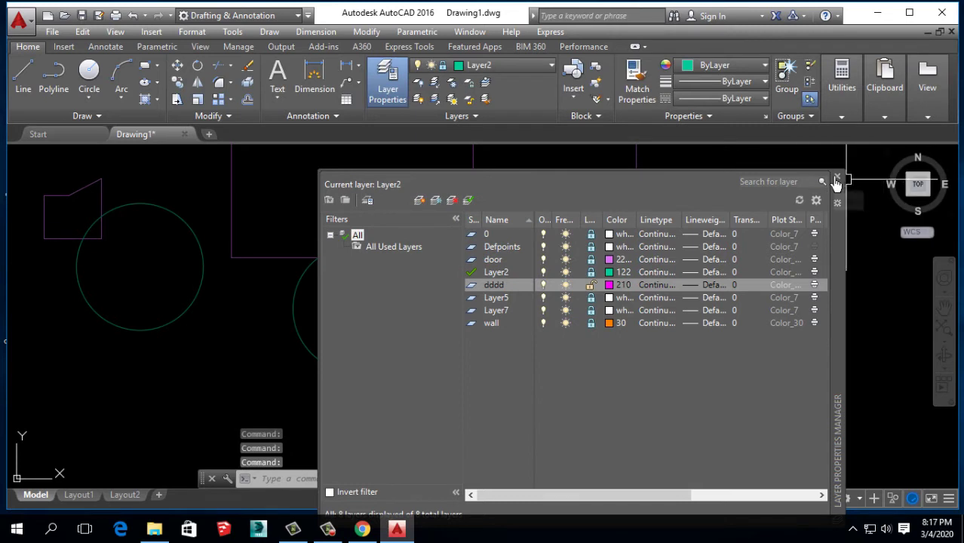
click(836, 179)
click(520, 66)
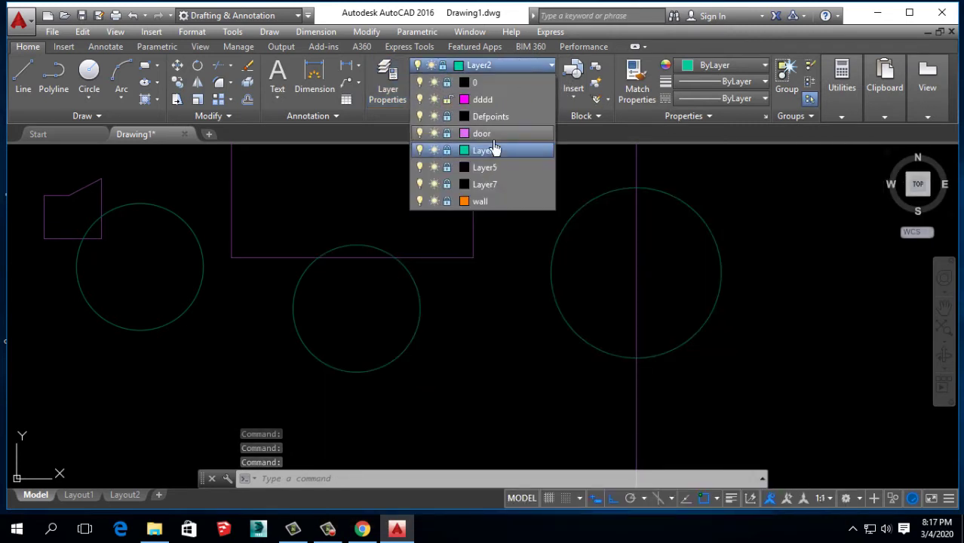
Step: Make dddd current and draw two magenta circles with the default radius
click(487, 100)
scroll(445, 219, down, 3)
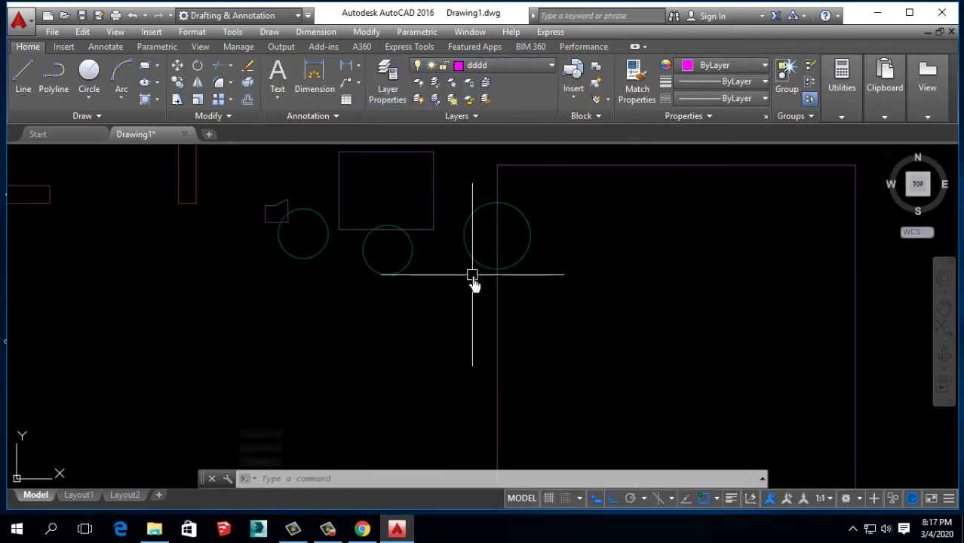
middle_drag(472, 276, 506, 323)
click(87, 72)
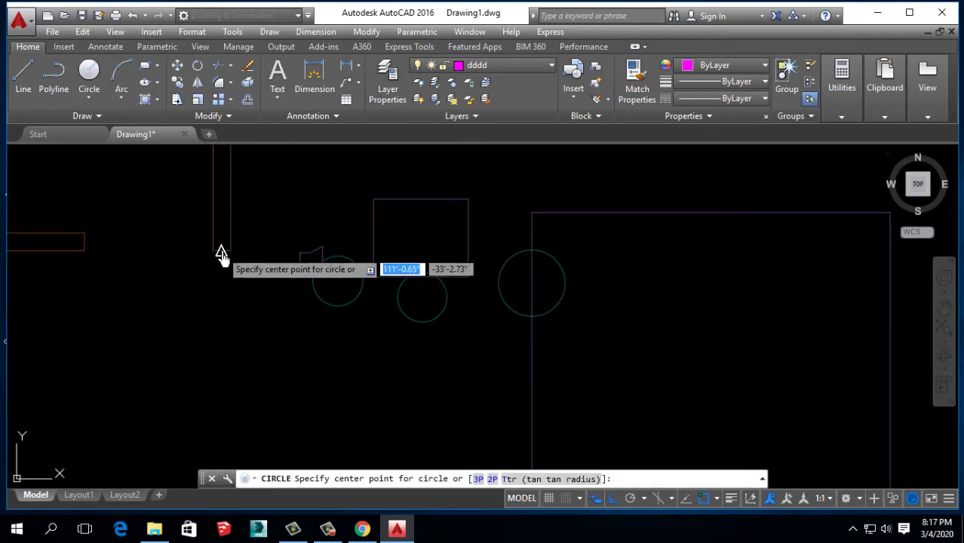
click(221, 253)
key(Return)
scroll(527, 316, down, 1)
middle_drag(68, 219, 357, 298)
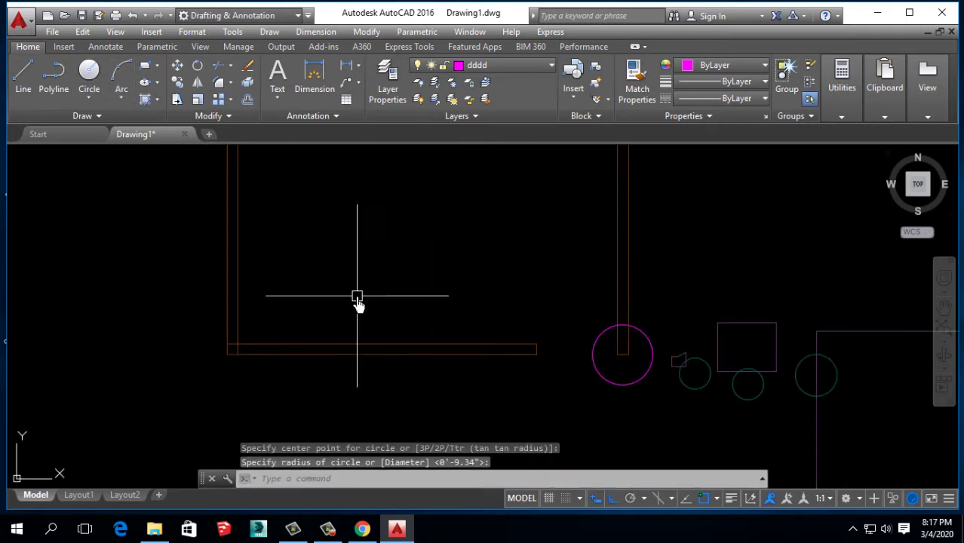
key(Return)
click(376, 287)
key(Return)
key(Return)
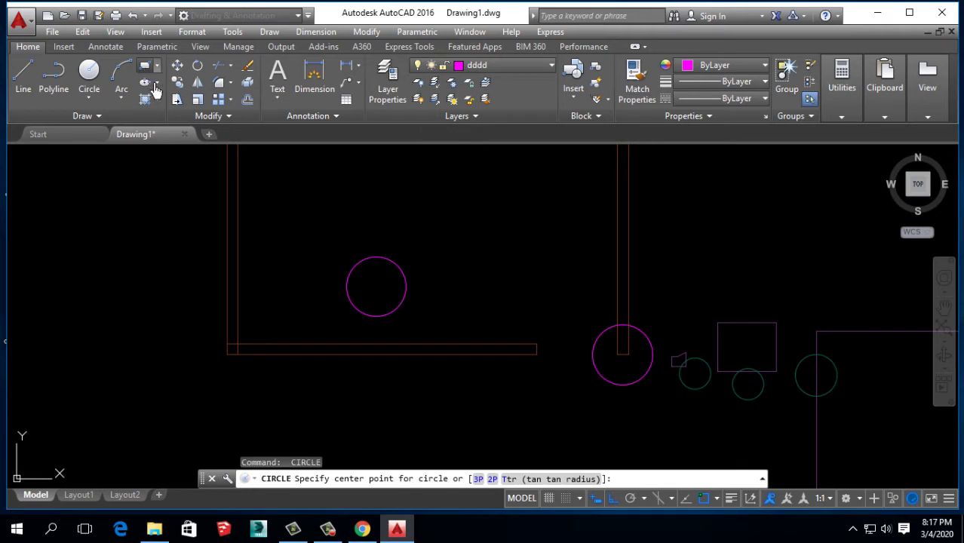
Step: Draw a magenta test rectangle on layer dddd
click(144, 66)
click(216, 204)
click(333, 269)
key(space)
scroll(345, 302, down, 2)
key(Escape)
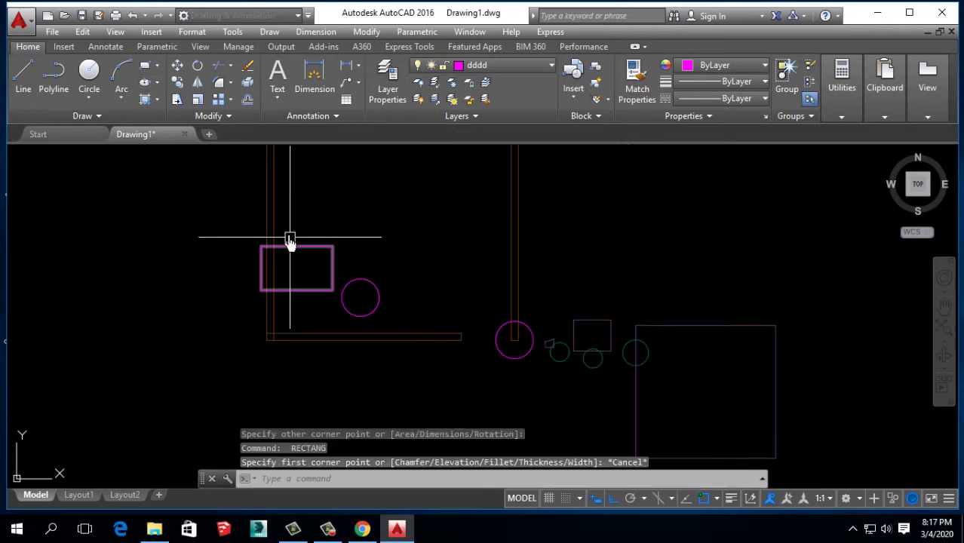
Step: Erase the magenta test circle, rectangle and remaining test objects using crossing selections
drag(290, 240, 570, 436)
key(Escape)
click(415, 362)
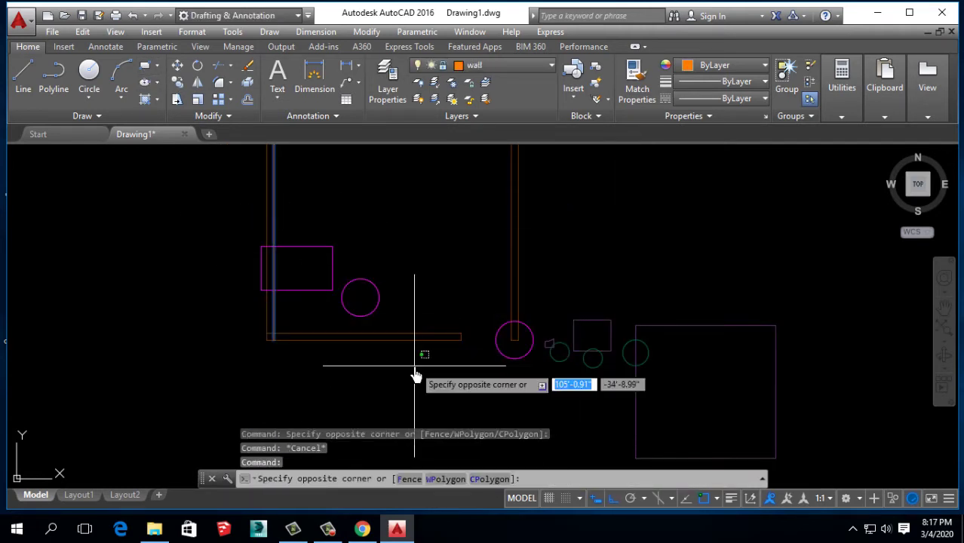
click(352, 255)
key(Delete)
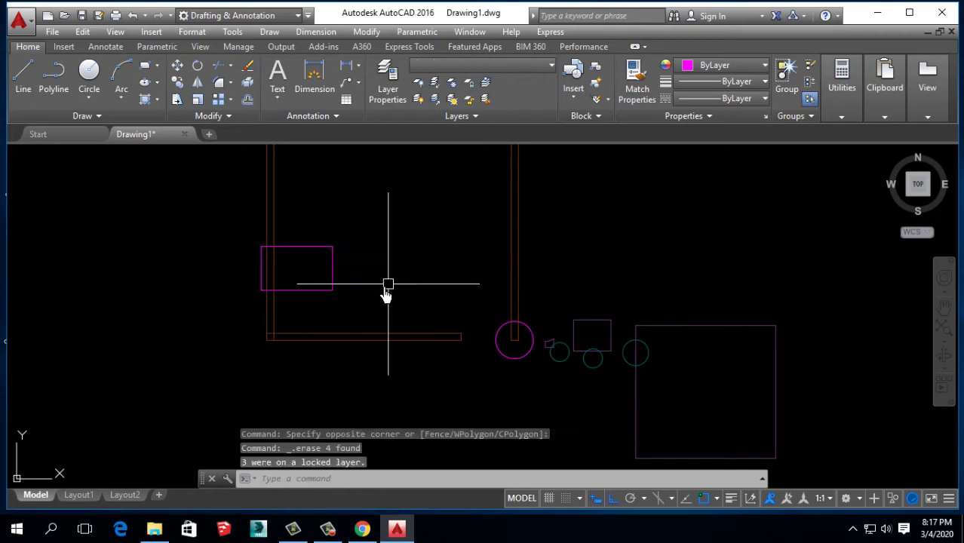
click(370, 232)
click(217, 305)
key(Delete)
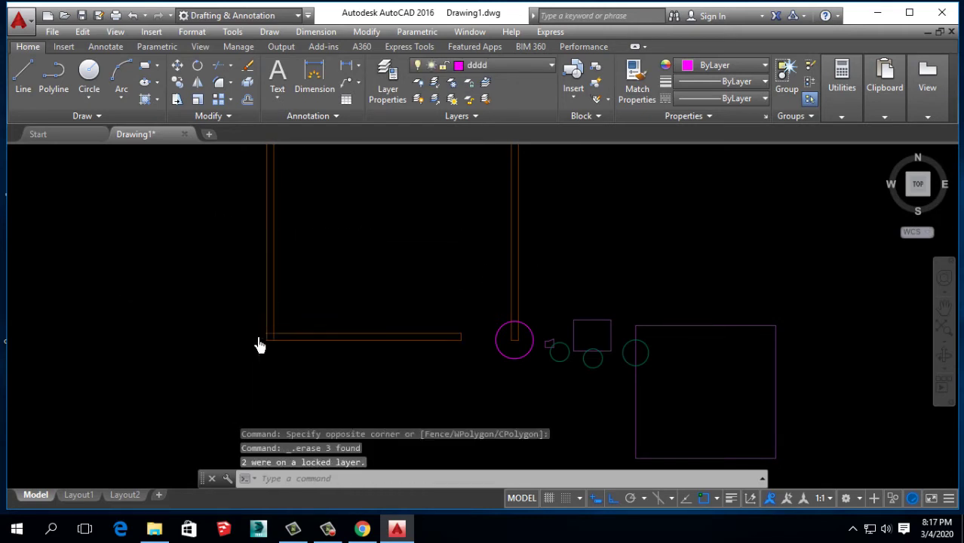
scroll(258, 344, down, 3)
scroll(457, 294, down, 3)
click(607, 204)
click(151, 393)
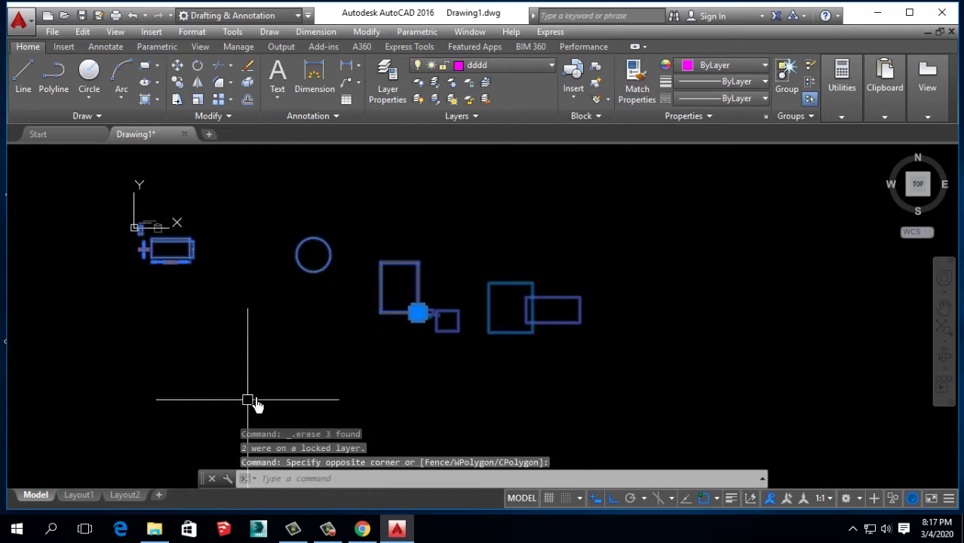
key(Delete)
scroll(549, 324, up, 2)
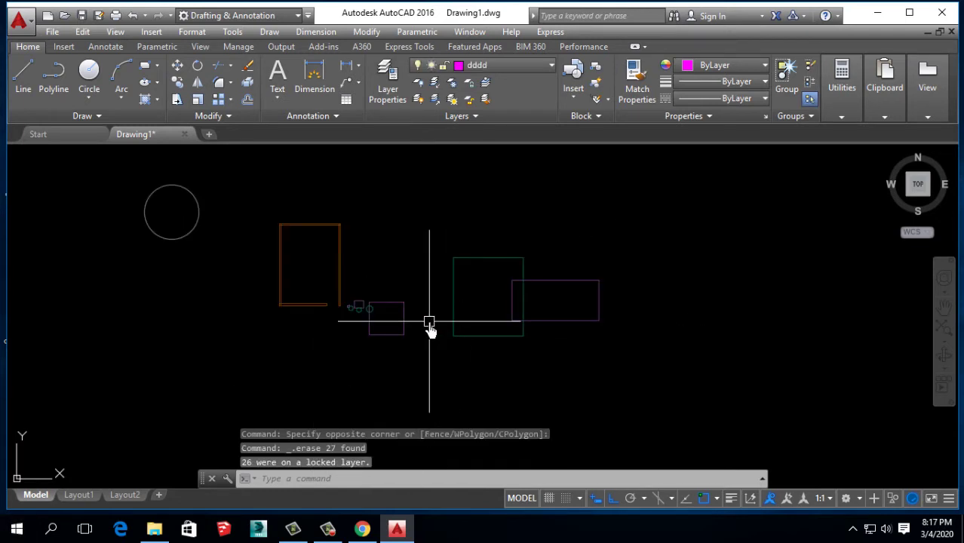
Step: Unlock layer 0 and the layers Defpoints through wall
click(388, 83)
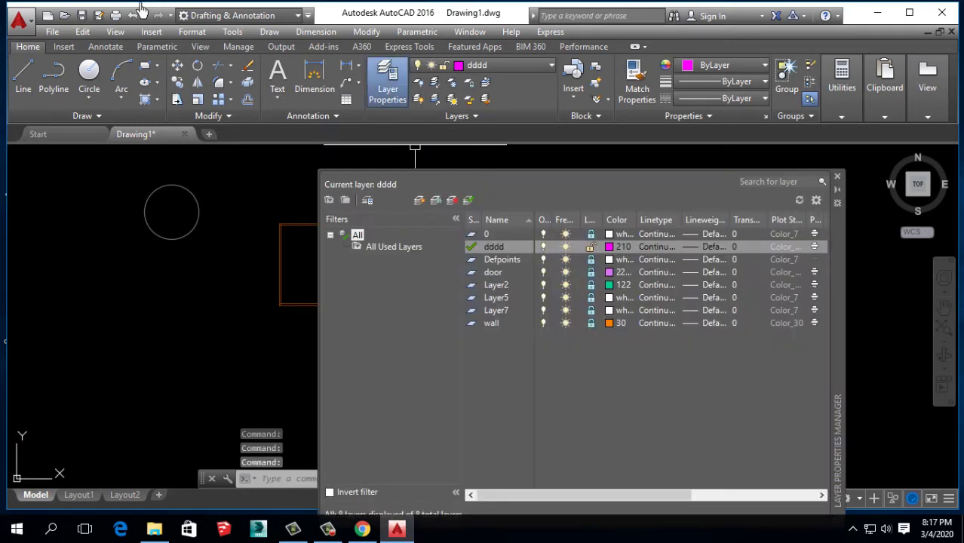
click(592, 235)
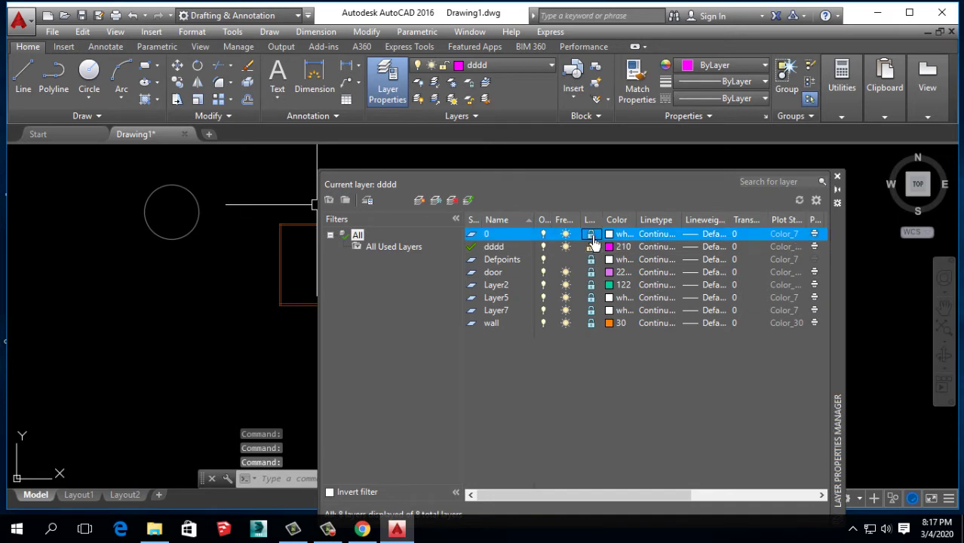
drag(591, 322, 582, 267)
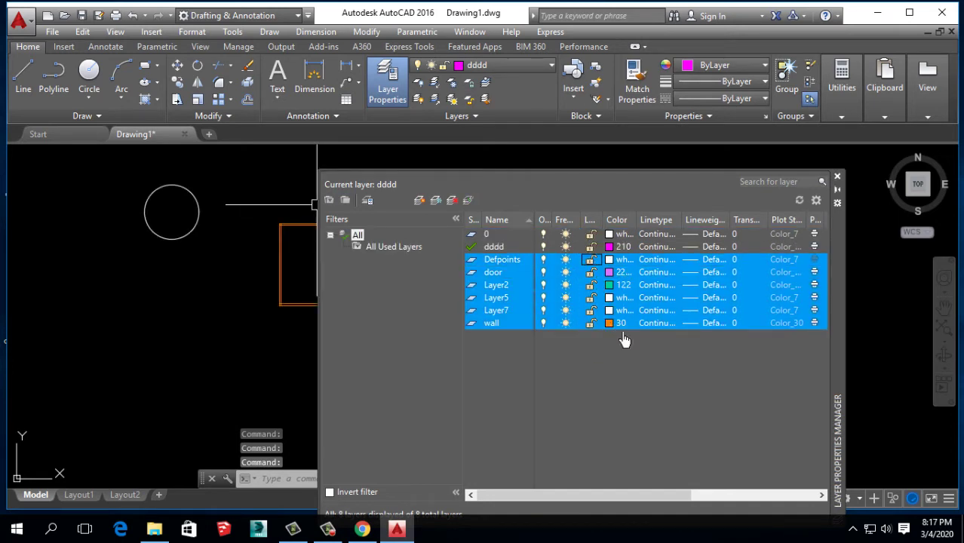
click(504, 391)
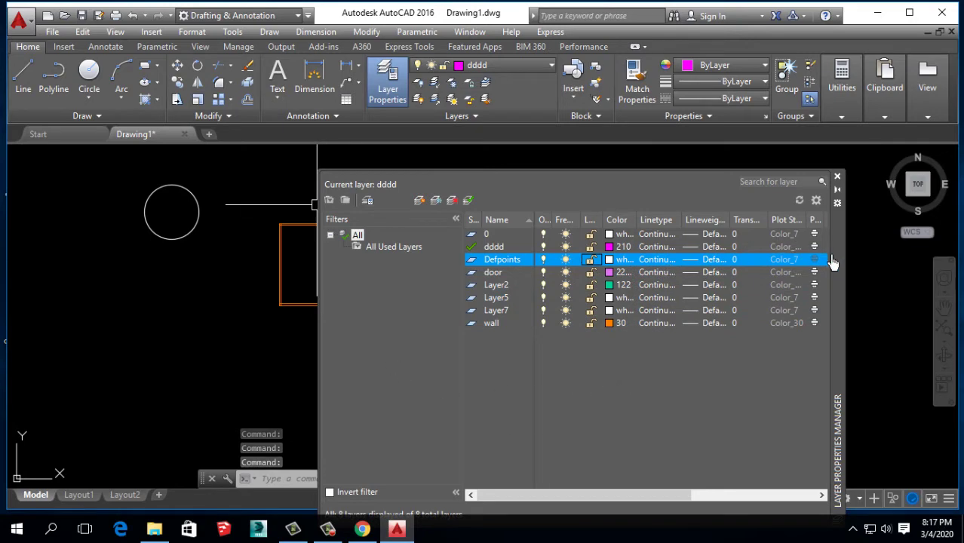
Step: Move the layer manager to the left edge and select the door layer
drag(832, 261, 456, 273)
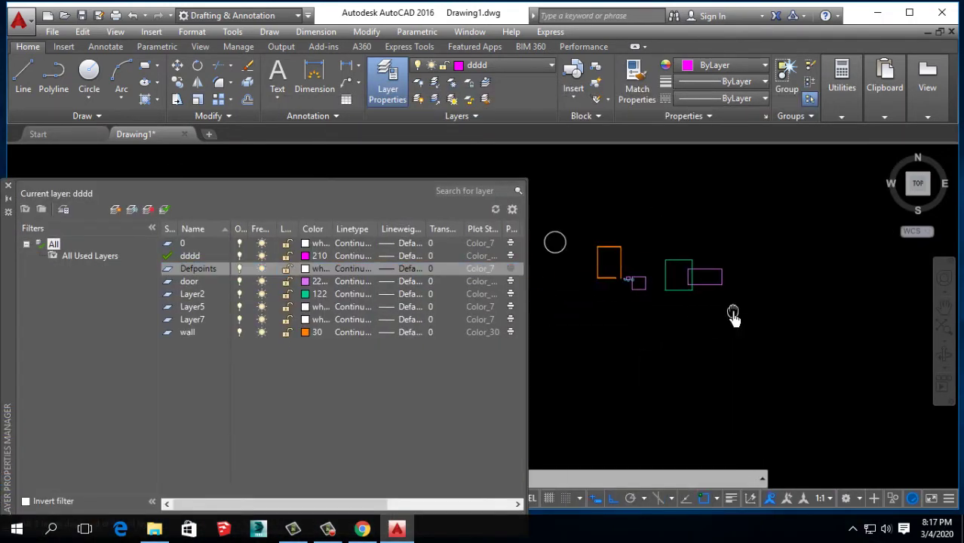
scroll(654, 285, up, 3)
scroll(654, 283, up, 3)
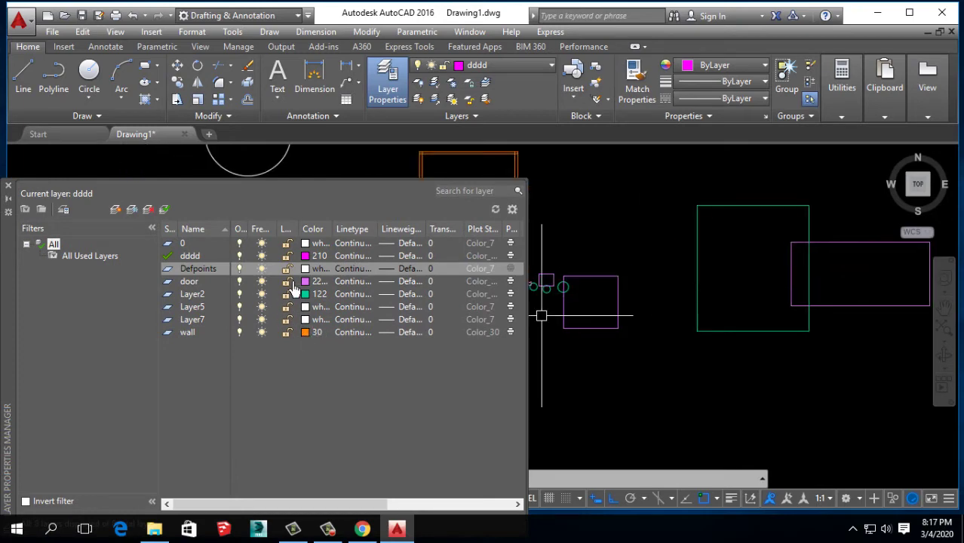
click(198, 286)
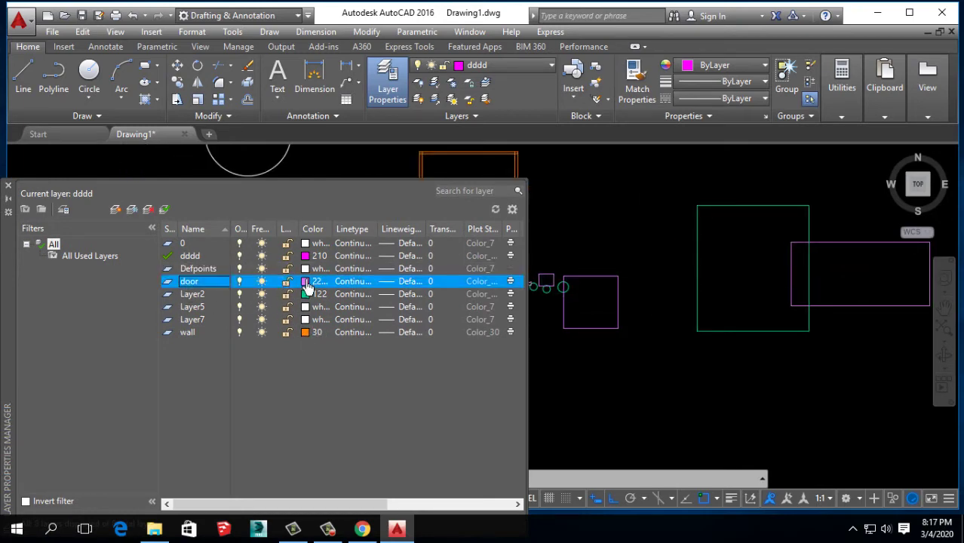
Step: Give the door layer the true colour orange 233,116,32, luminance 52
click(306, 285)
click(376, 220)
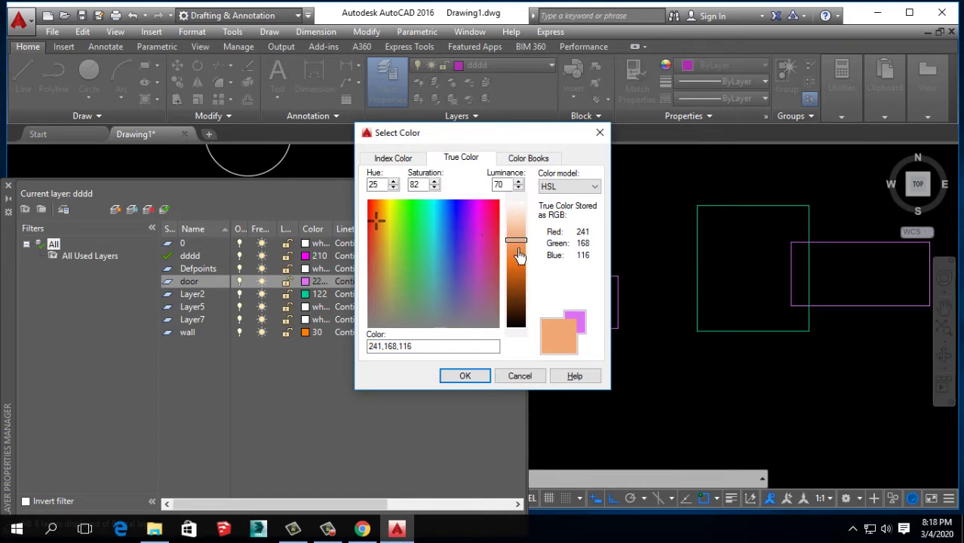
drag(519, 256, 518, 327)
click(469, 376)
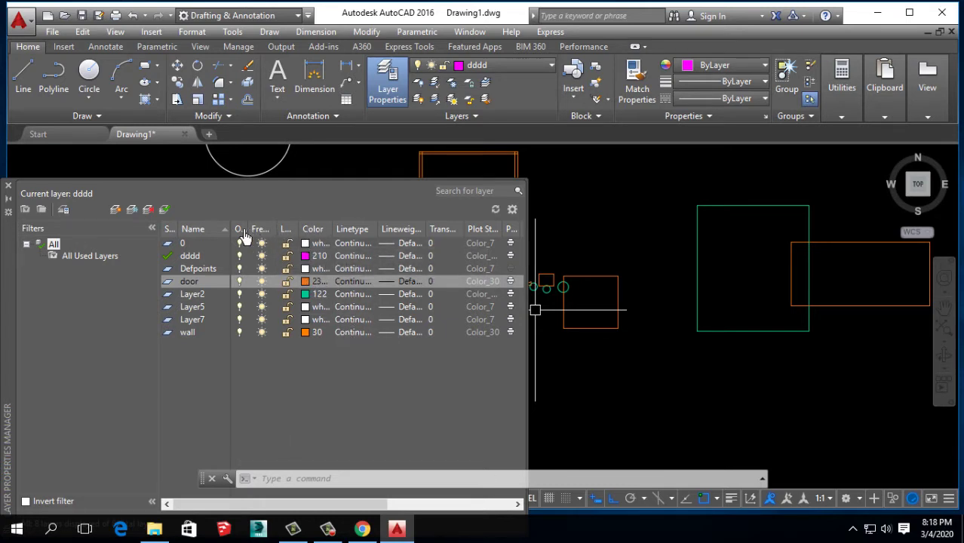
Step: Sort the layer list and open the wall layer's linetype choices, selecting CENTER2
click(357, 232)
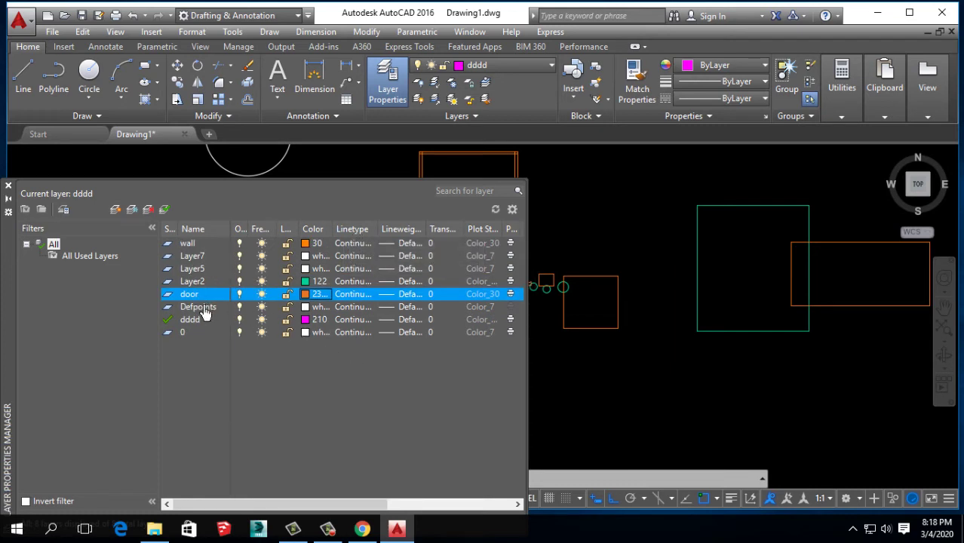
click(192, 243)
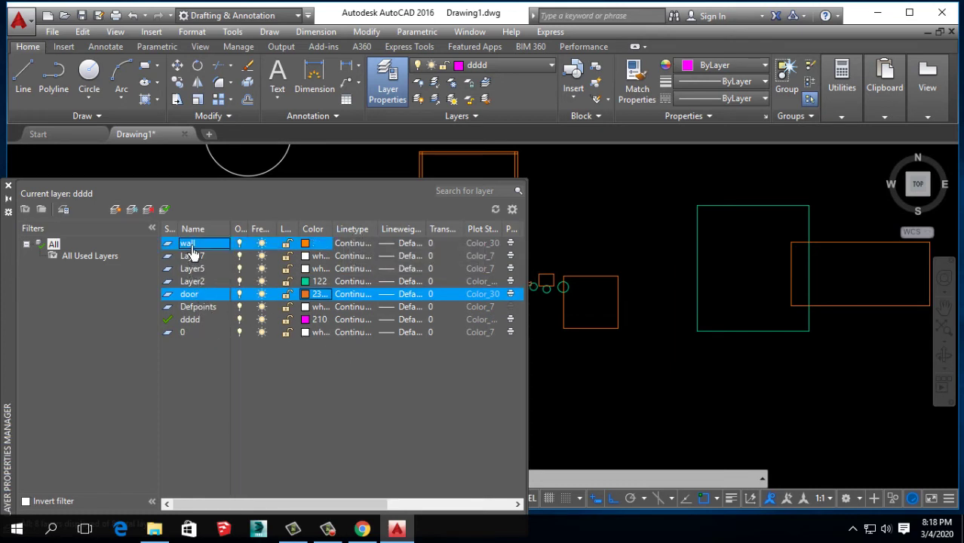
click(352, 246)
click(450, 171)
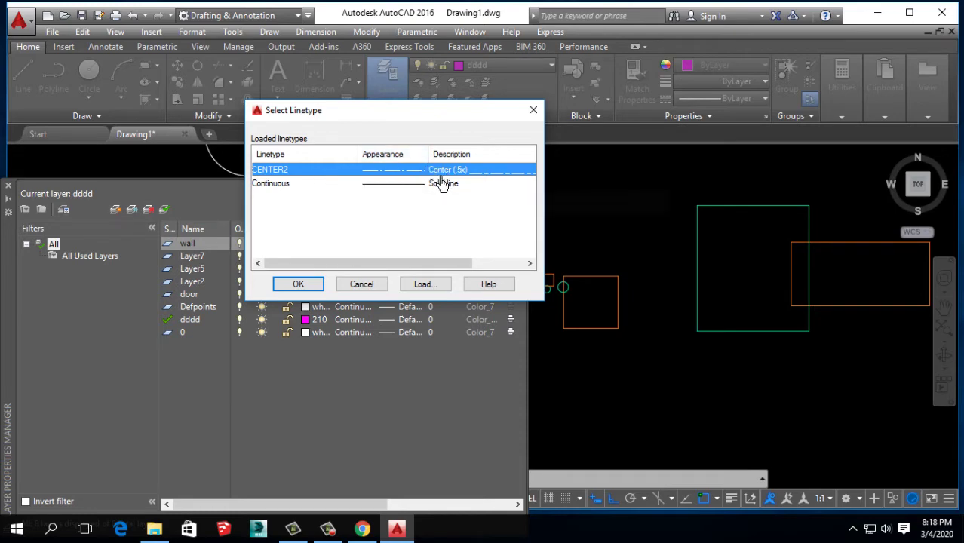
Step: Load the ACAD_ISO02W100 dashed linetype and assign it to the wall layer
click(424, 284)
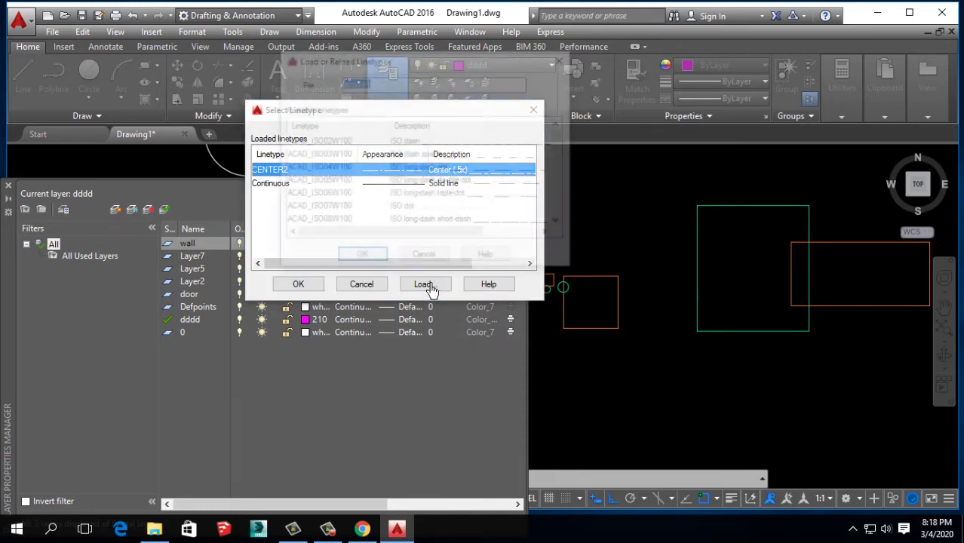
drag(557, 145, 560, 157)
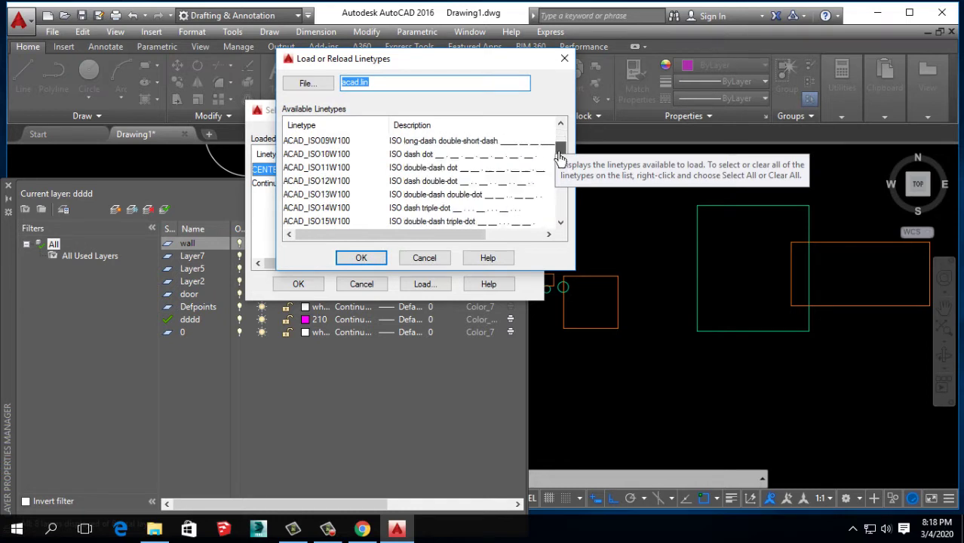
scroll(559, 157, up, 1)
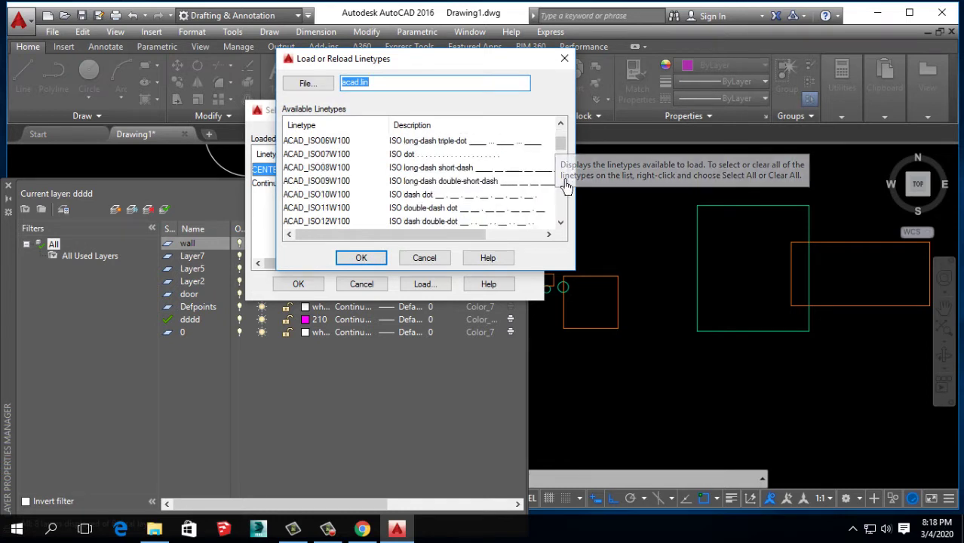
click(411, 194)
scroll(407, 174, up, 2)
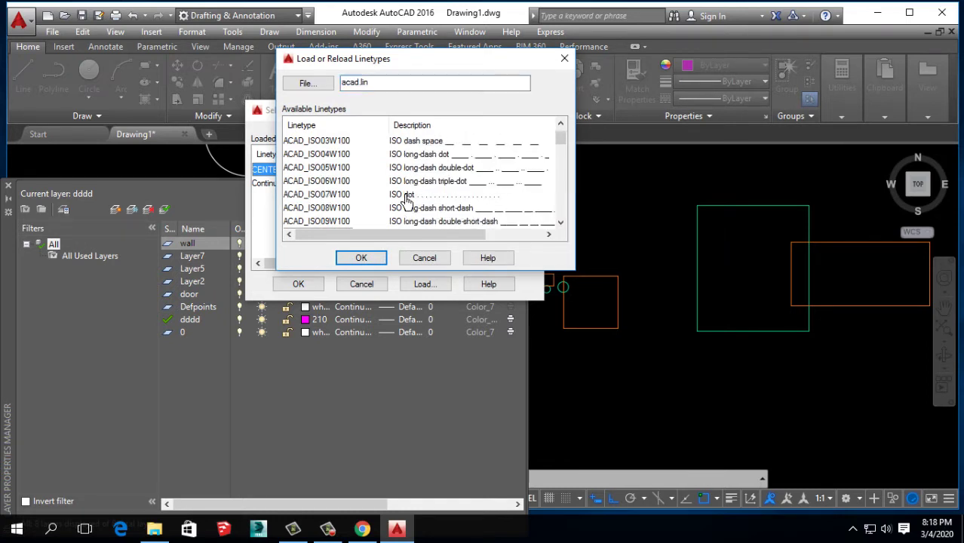
click(400, 143)
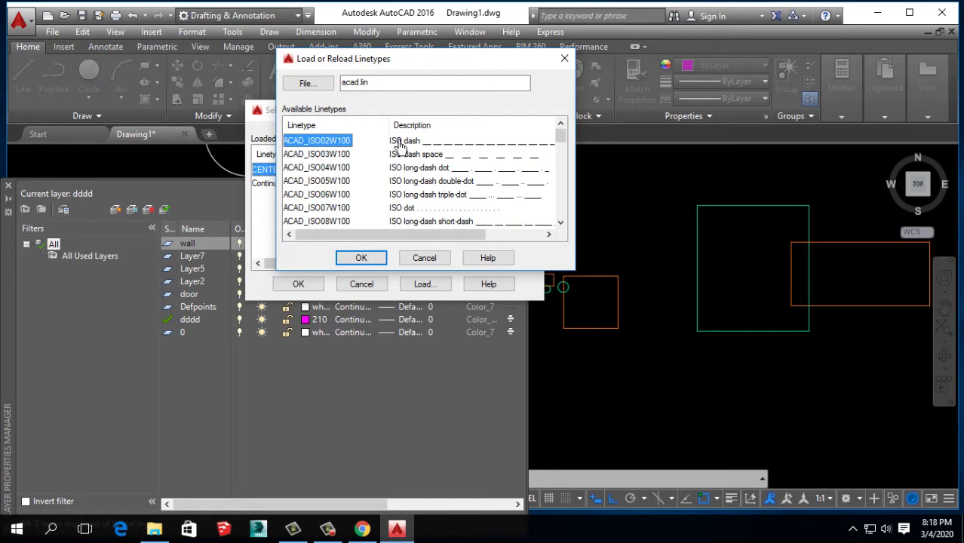
click(361, 257)
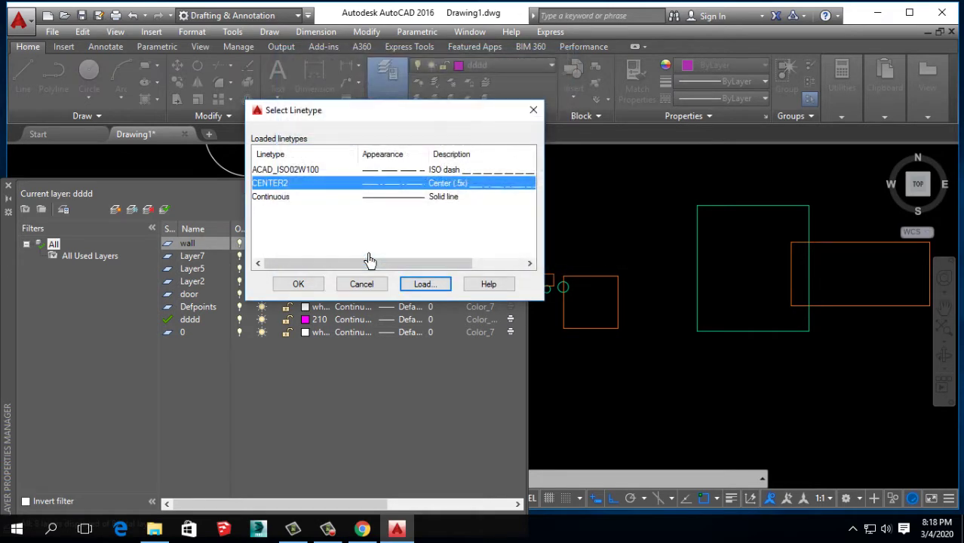
click(451, 175)
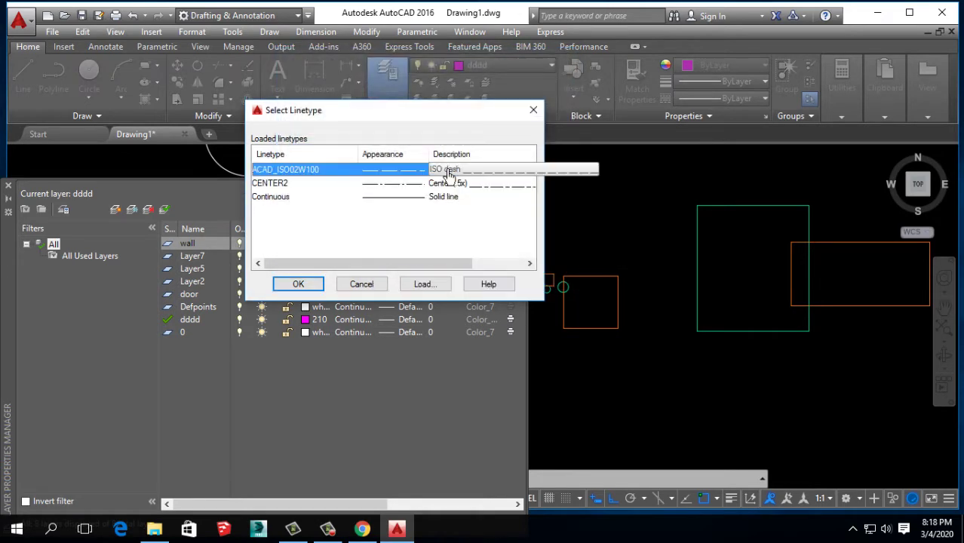
click(298, 286)
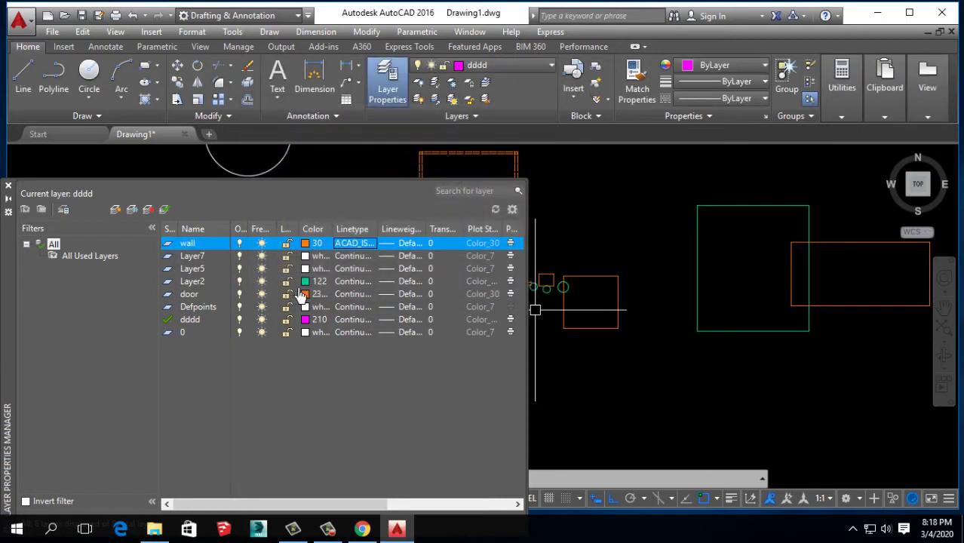
Step: Close the layer manager and pan to bring the shapes into view
scroll(823, 337, up, 2)
scroll(644, 211, up, 3)
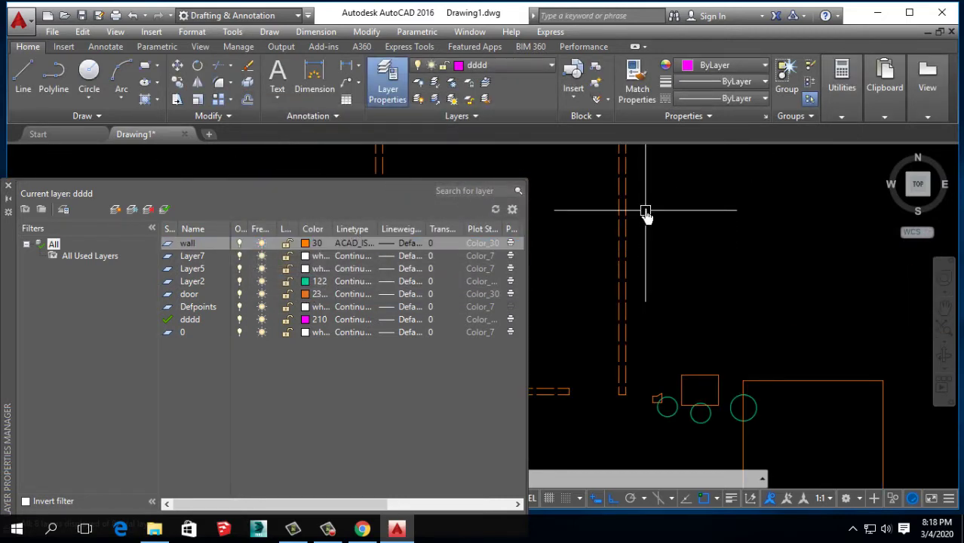
scroll(674, 212, up, 2)
scroll(565, 318, down, 5)
scroll(646, 280, up, 2)
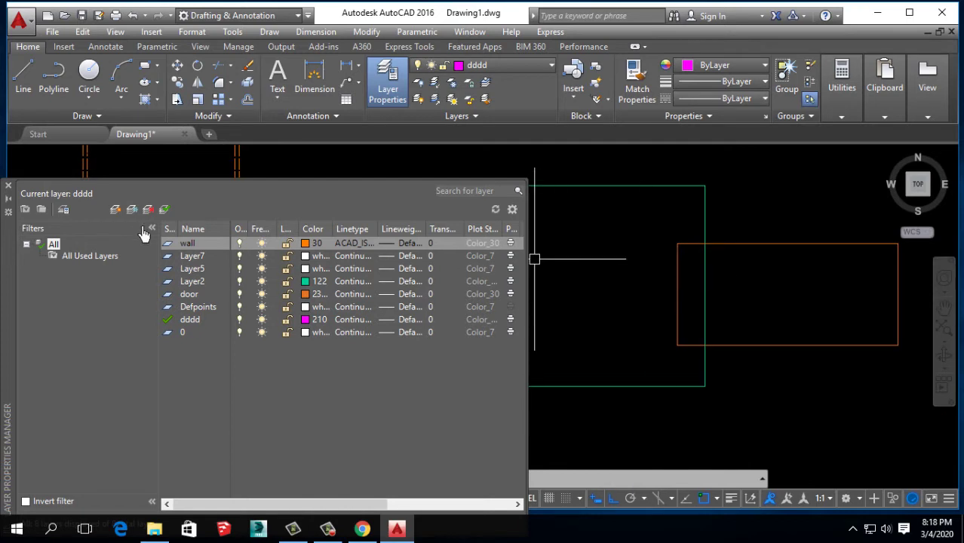
click(8, 185)
scroll(226, 257, down, 4)
scroll(332, 302, up, 2)
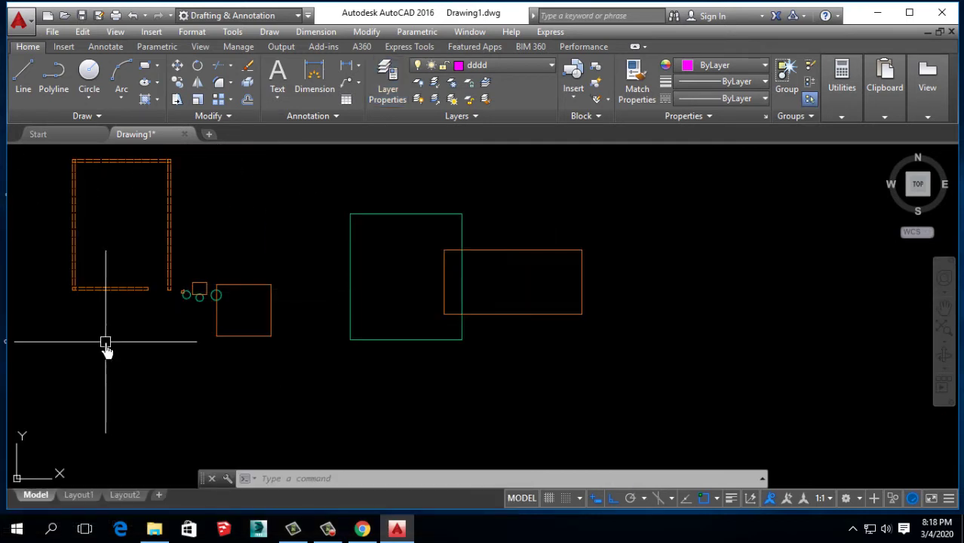
middle_drag(103, 344, 258, 359)
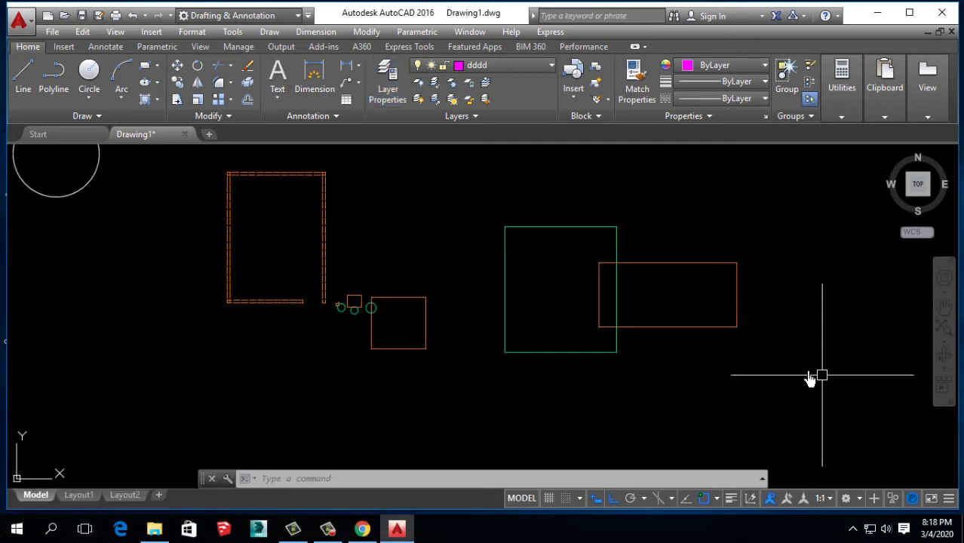
Step: Make wall the current layer from the layer dropdown
click(483, 65)
click(488, 134)
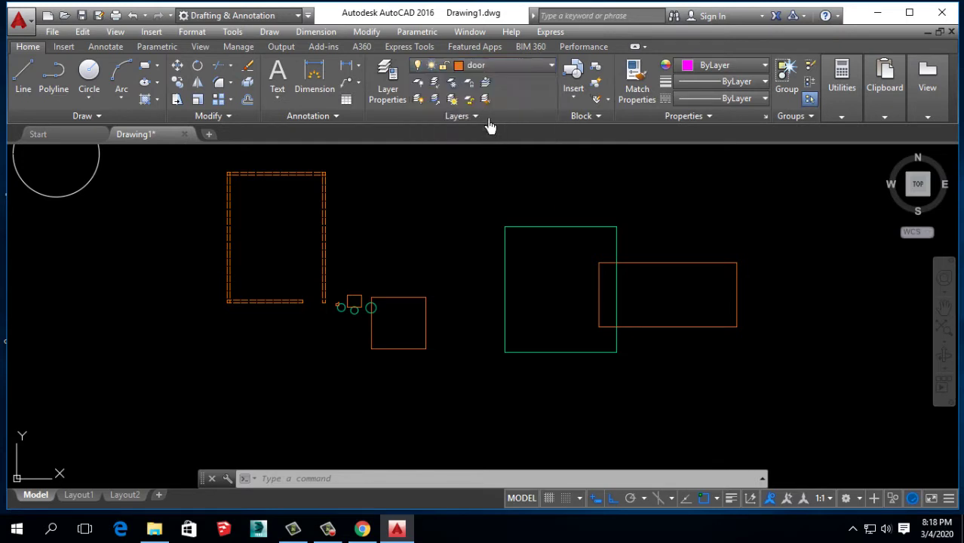
click(483, 68)
click(482, 202)
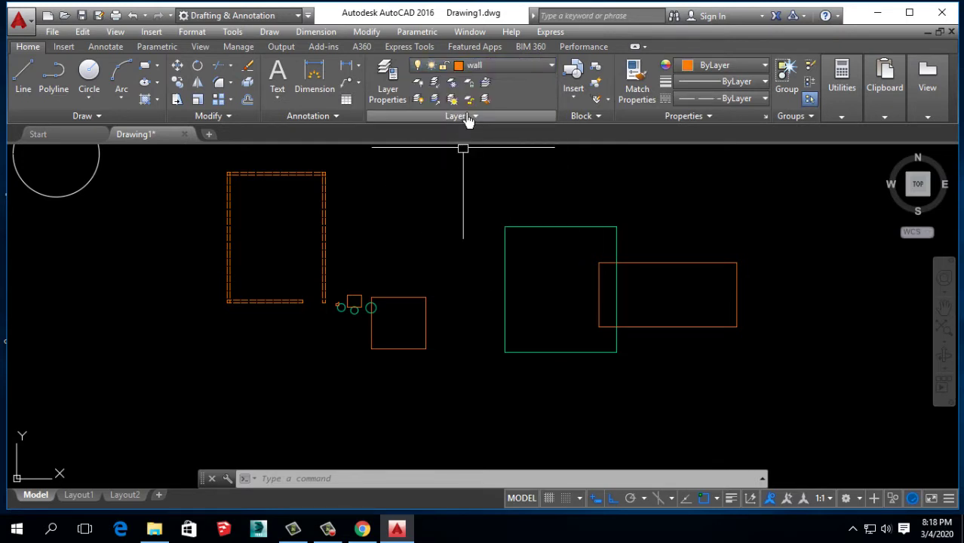
Step: Draw a dashed orange circle and rectangle on the wall layer, then reopen Layer Properties
click(88, 68)
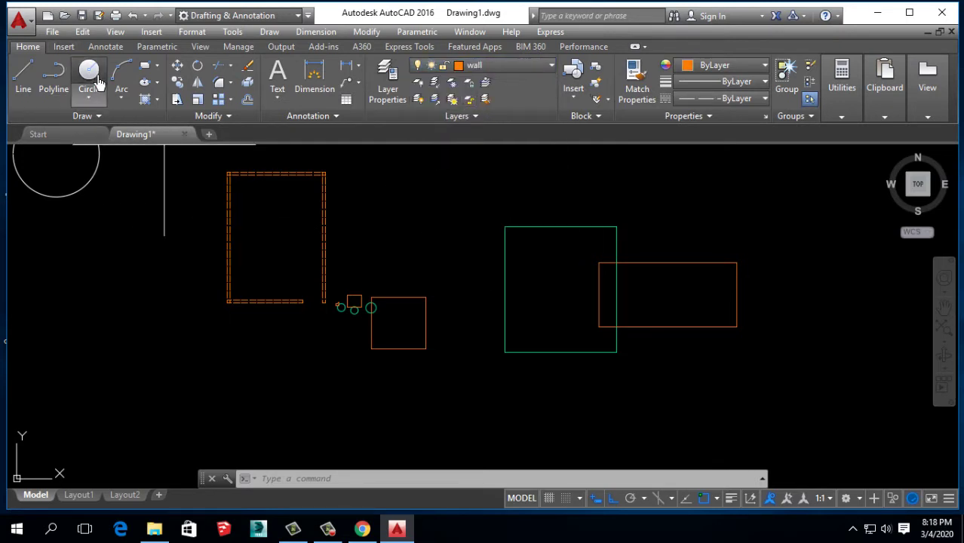
click(135, 359)
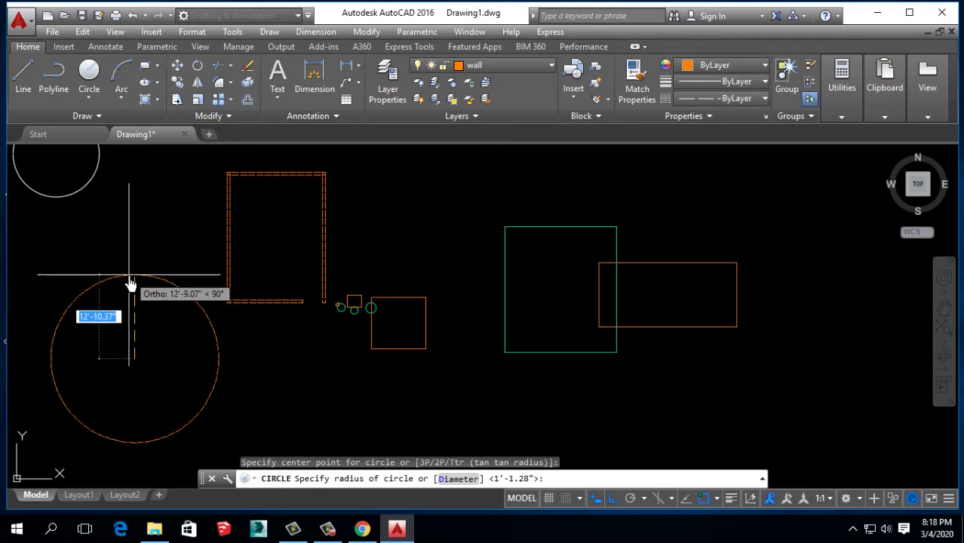
click(143, 67)
middle_drag(366, 443, 258, 297)
click(250, 296)
click(515, 395)
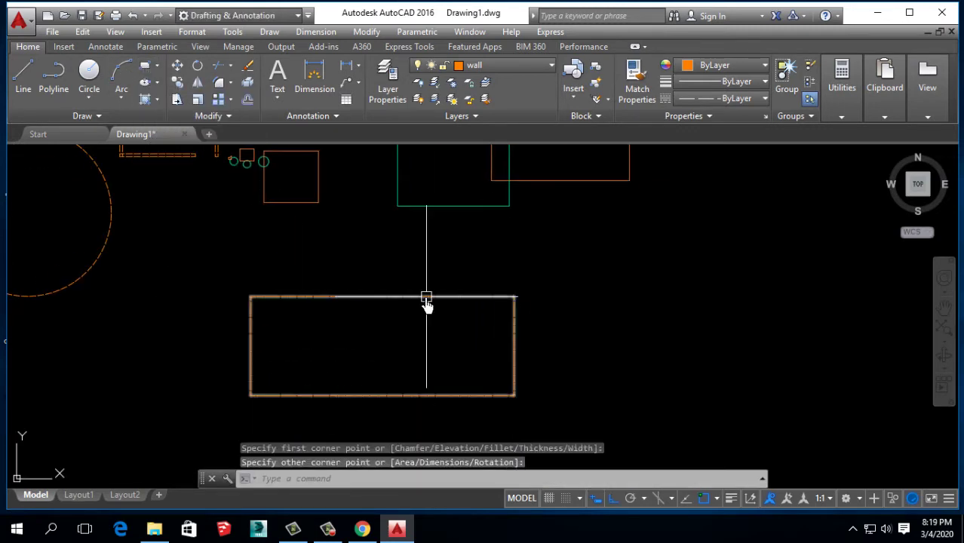
click(387, 83)
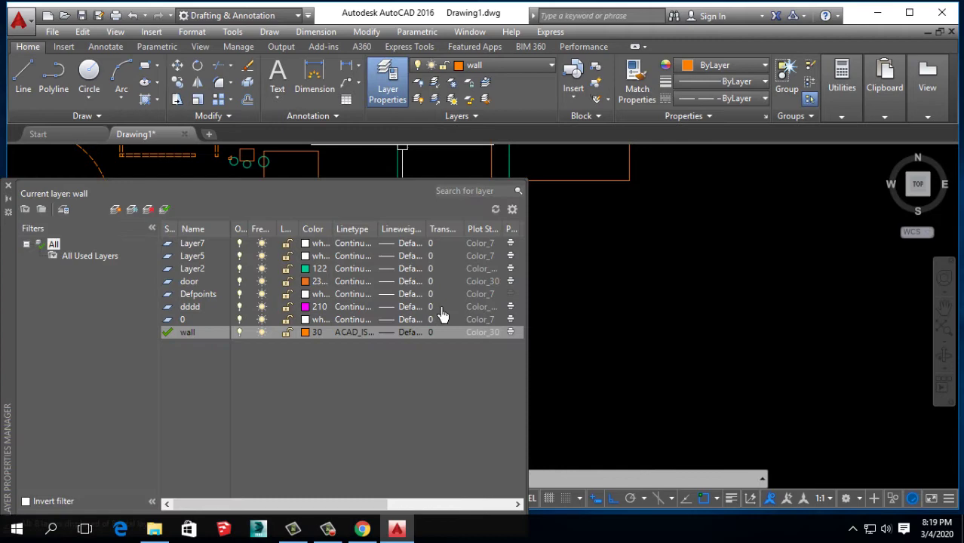
Step: Open the wall linetype and Load dialogs, then cancel both without changes
click(357, 336)
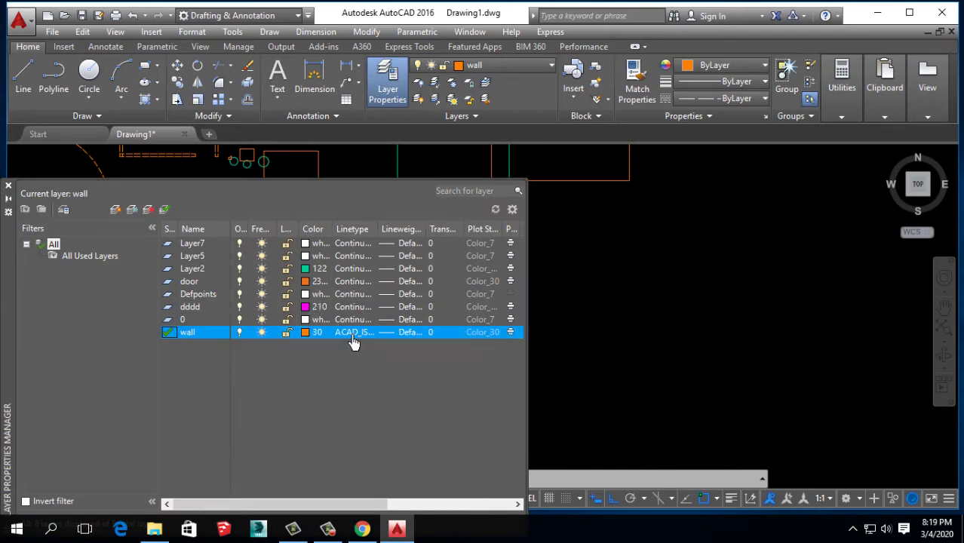
click(426, 294)
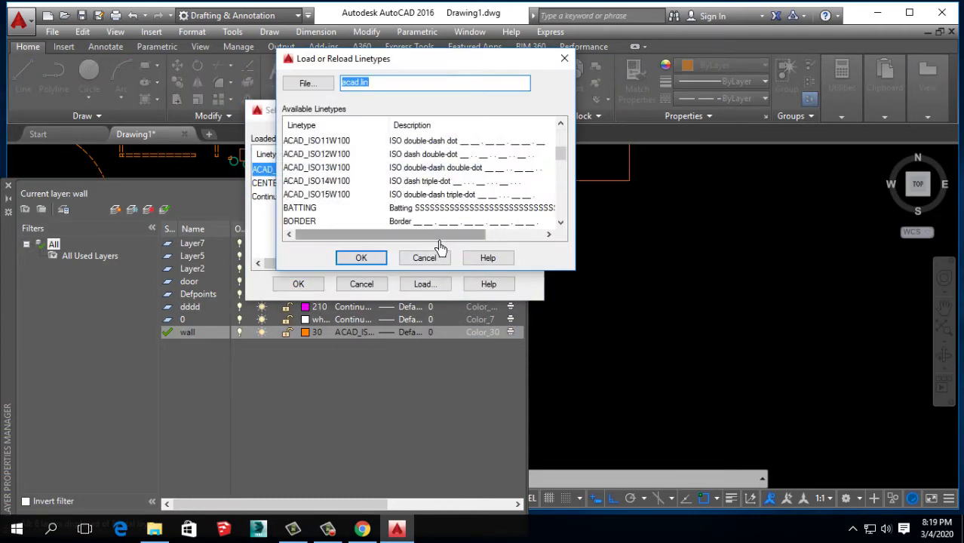
click(563, 60)
click(535, 110)
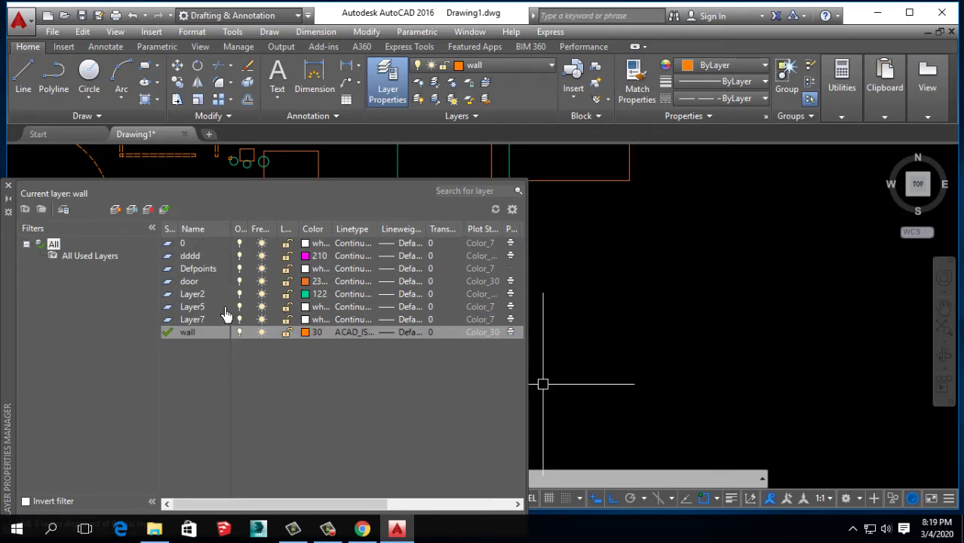
Step: Set the door layer's lineweight to 0.40 mm and close the layer manager
click(193, 287)
double_click(194, 260)
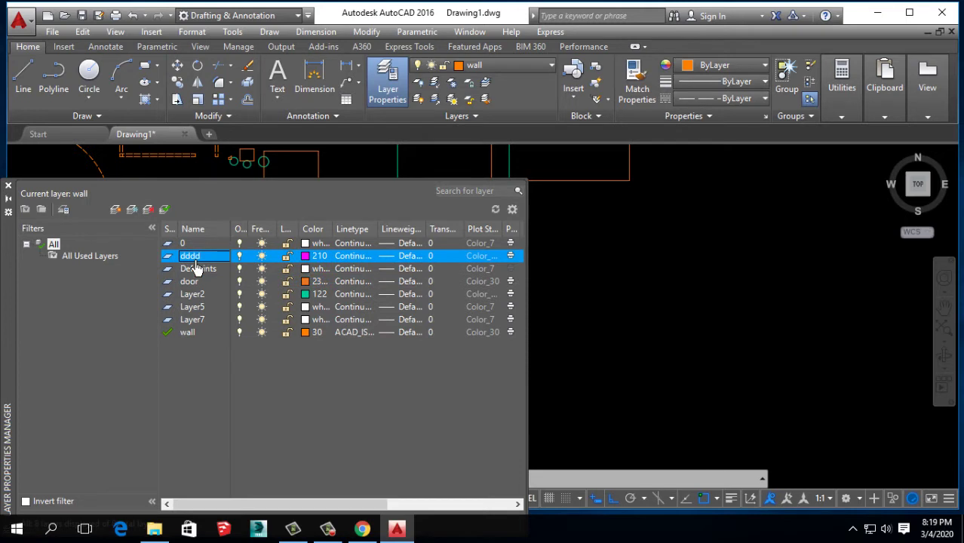
double_click(204, 282)
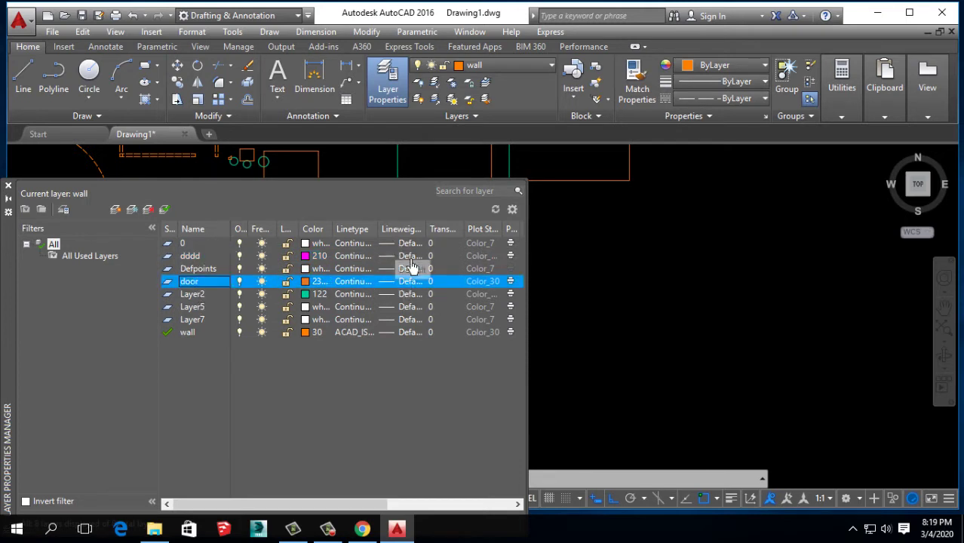
click(413, 285)
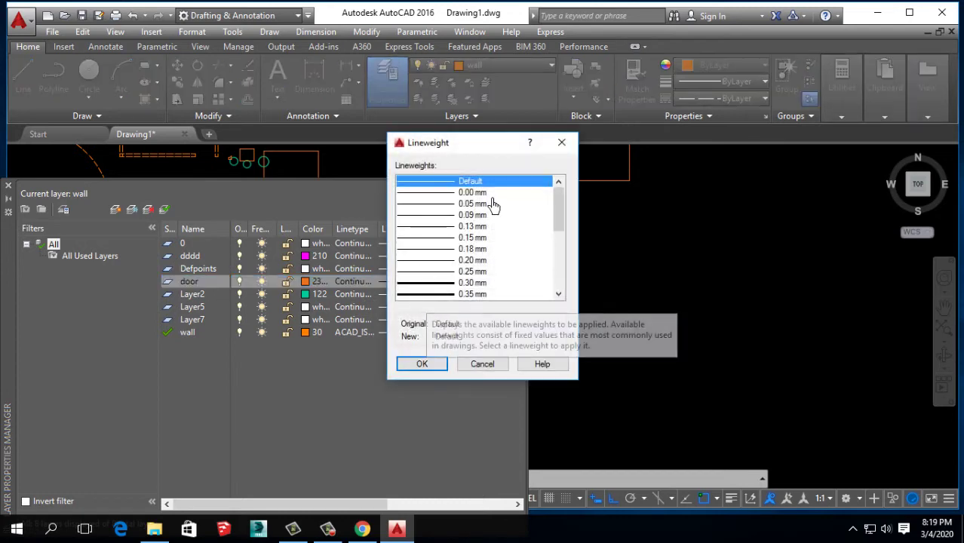
mouse_move(559, 204)
mouse_down()
mouse_move(570, 297)
mouse_move(553, 219)
mouse_up()
click(467, 260)
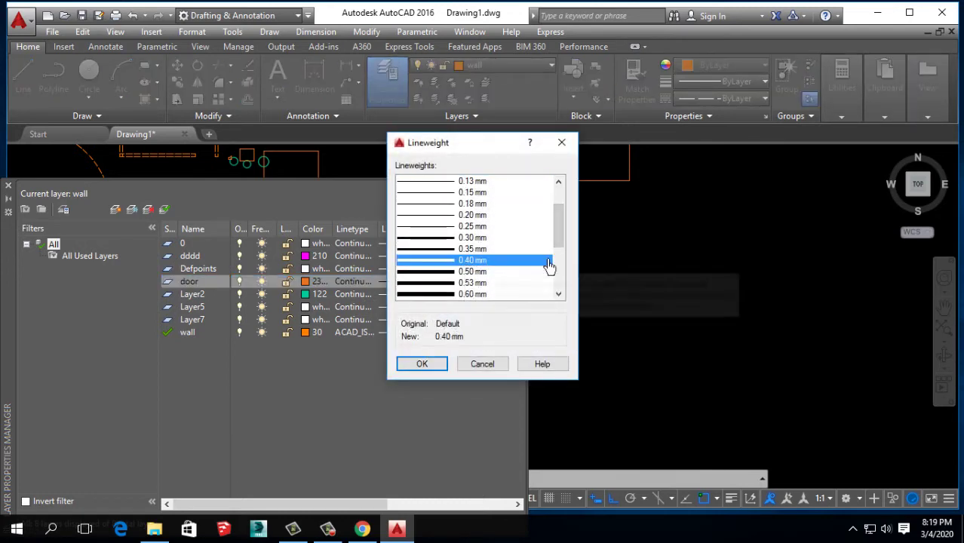
click(424, 363)
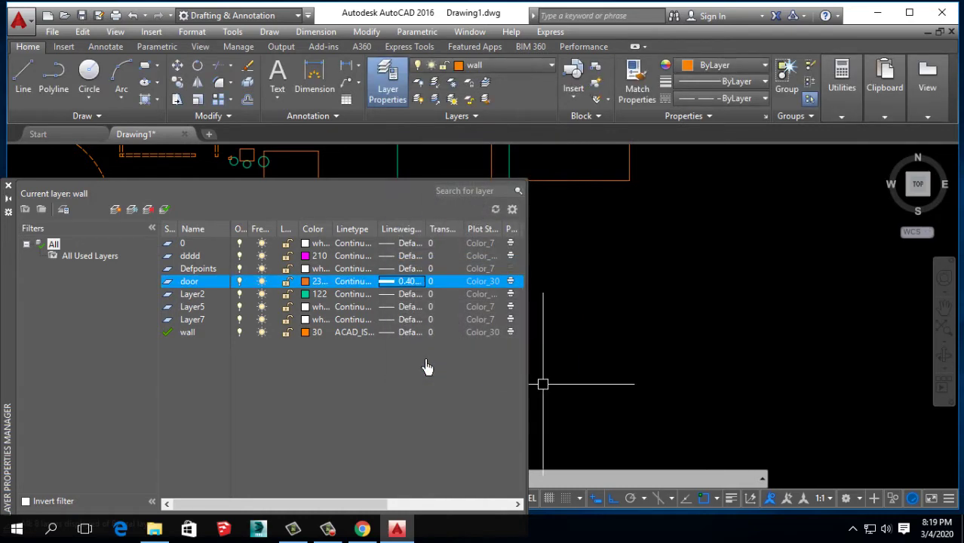
click(9, 190)
scroll(389, 218, up, 1)
Step: Zoom and pan slightly to frame the nested orange rectangles
scroll(392, 218, up, 3)
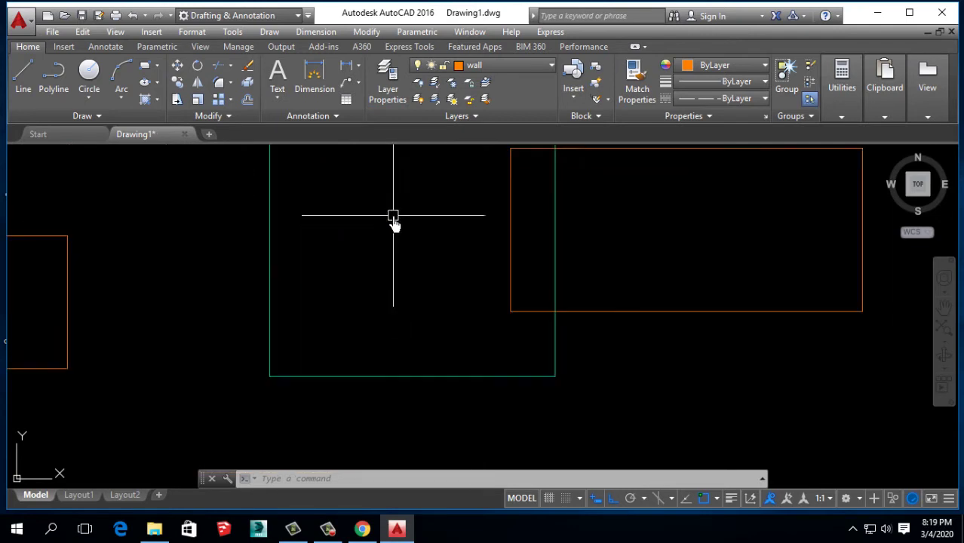
scroll(544, 394, down, 4)
scroll(377, 370, down, 4)
scroll(322, 319, up, 3)
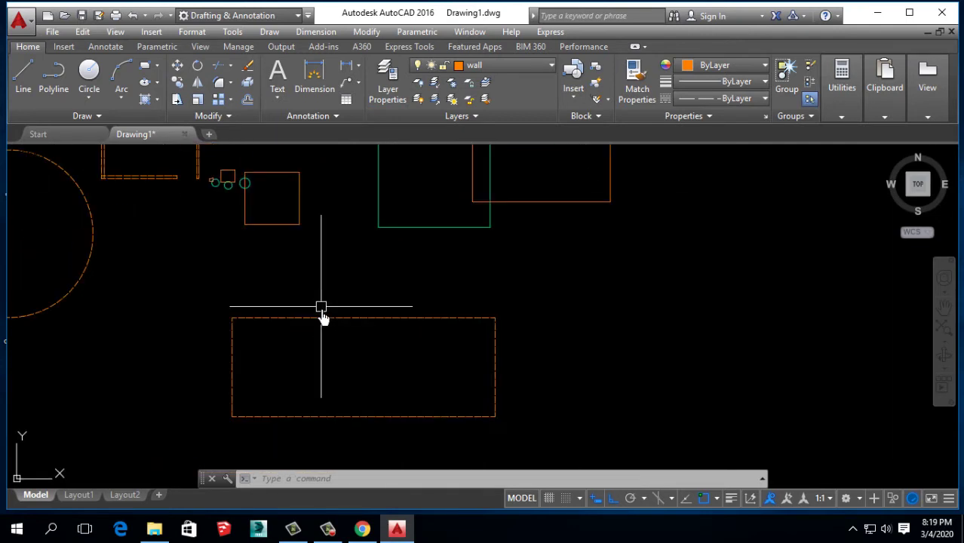
scroll(317, 339, down, 2)
middle_drag(319, 340, 339, 335)
middle_drag(362, 266, 371, 284)
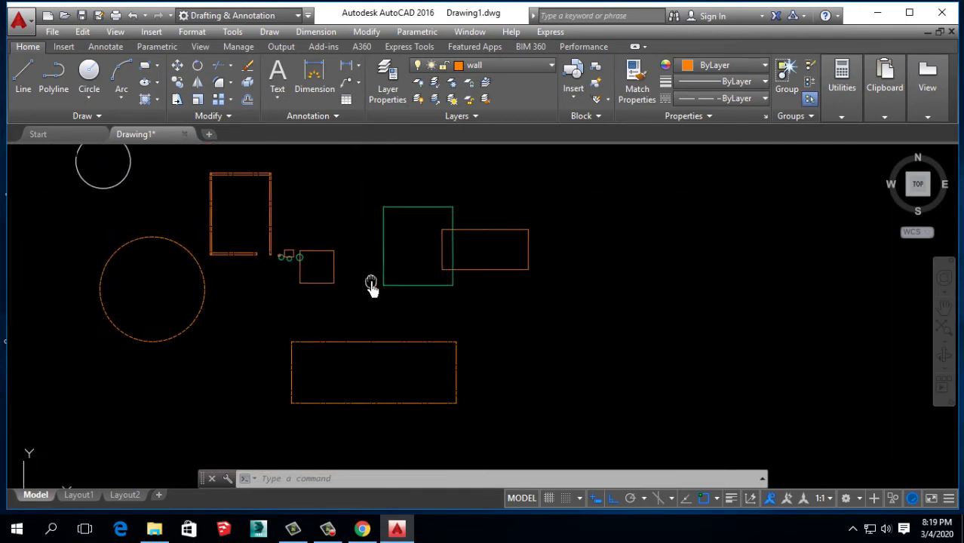
Step: Toggle lineweight display on, off and on again, then zoom out
click(732, 500)
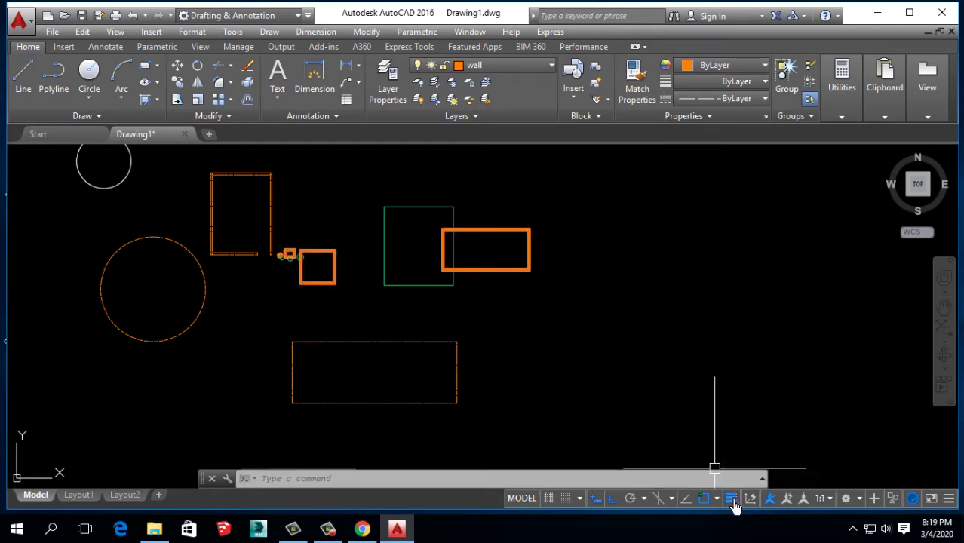
scroll(468, 294, up, 4)
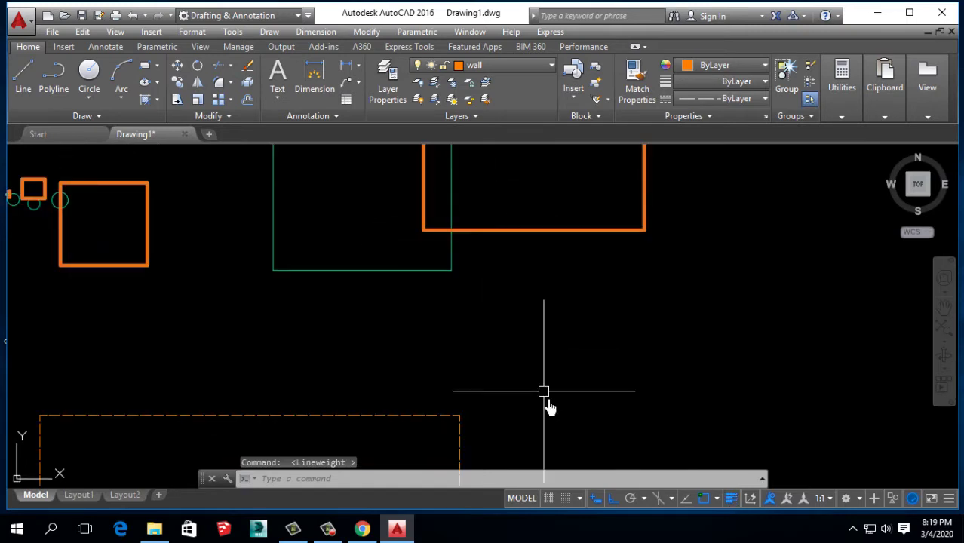
click(730, 500)
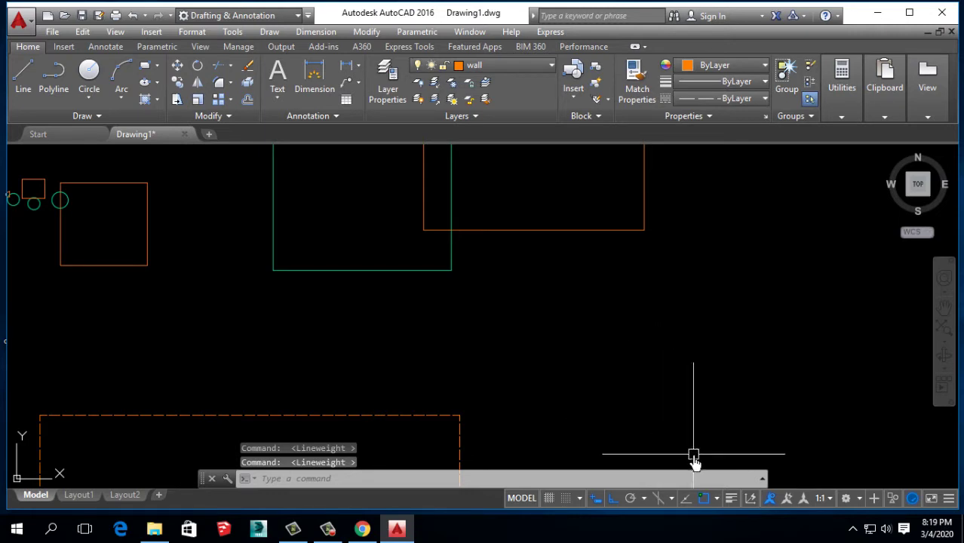
click(730, 501)
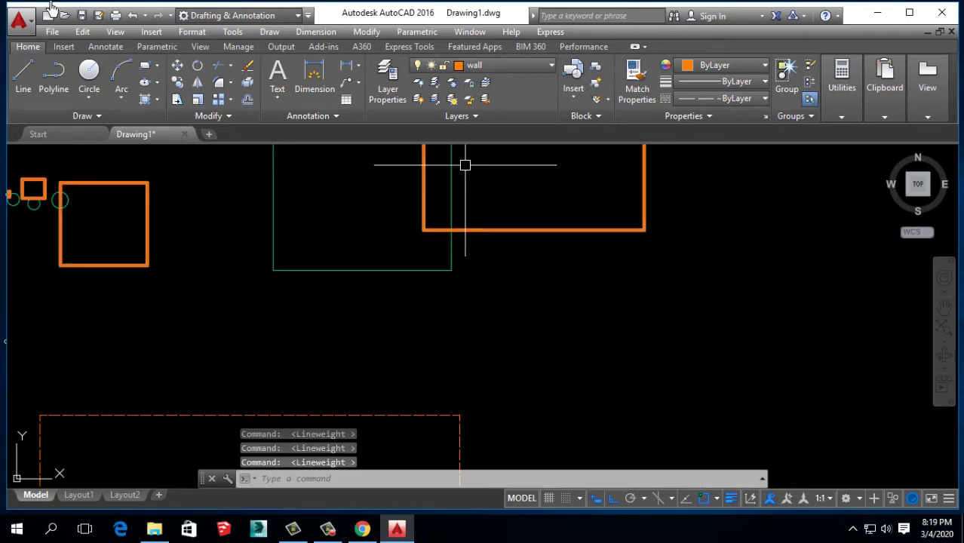
scroll(217, 230, down, 2)
middle_drag(299, 265, 265, 275)
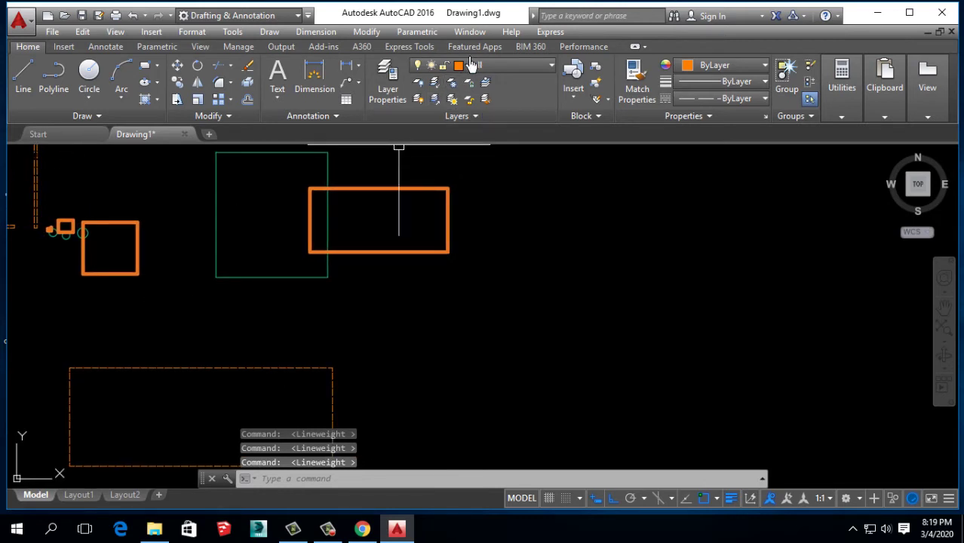
Step: Make door the current layer and draw a large orange rectangle with REC
click(498, 65)
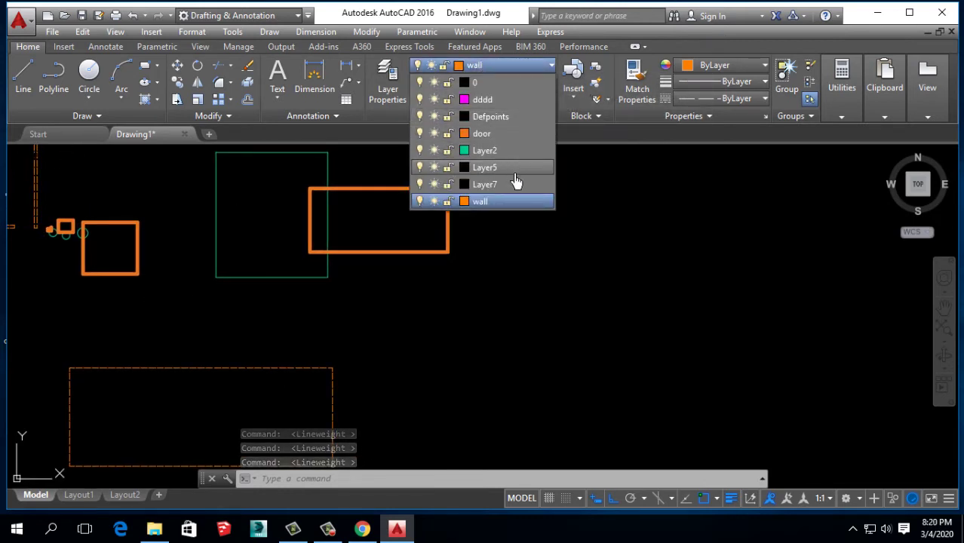
click(487, 135)
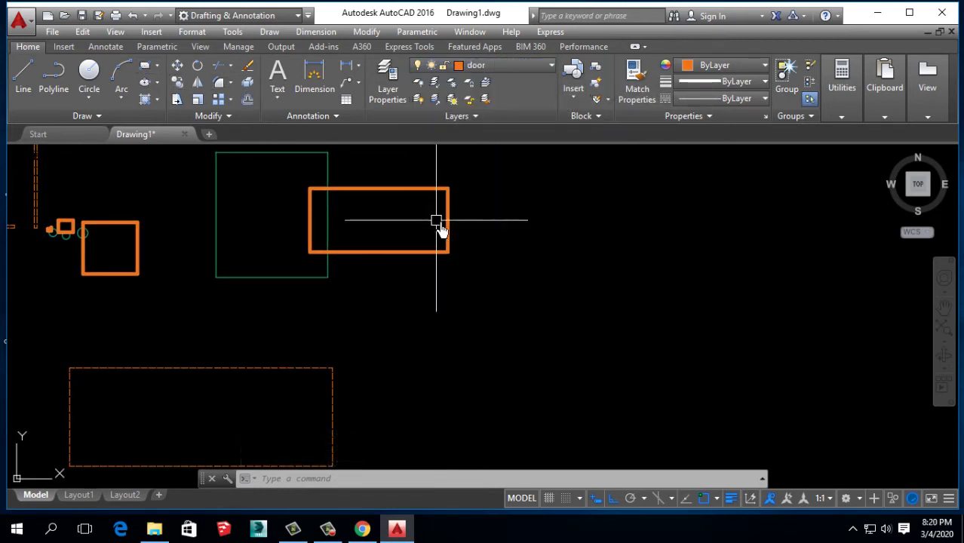
text(rec)
key(Return)
click(527, 205)
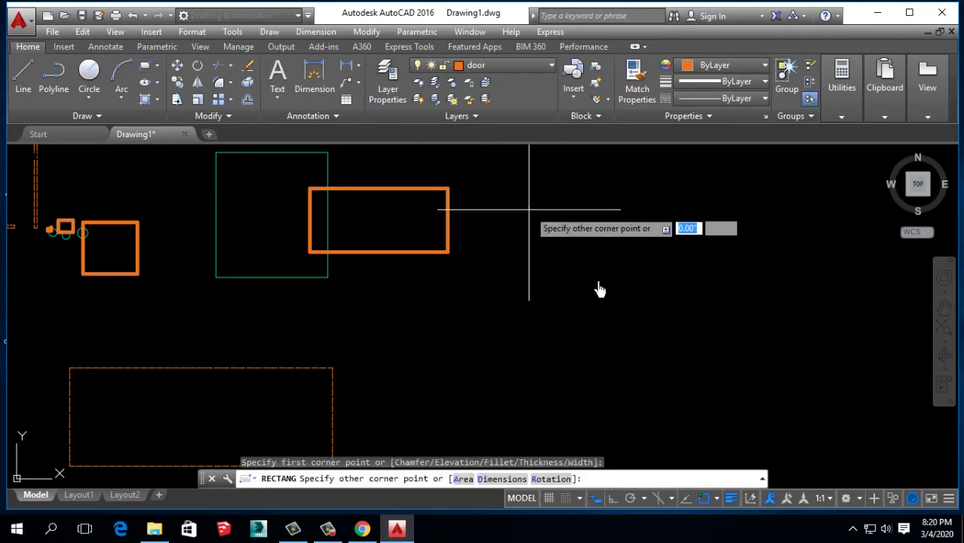
click(729, 368)
middle_drag(715, 348, 530, 339)
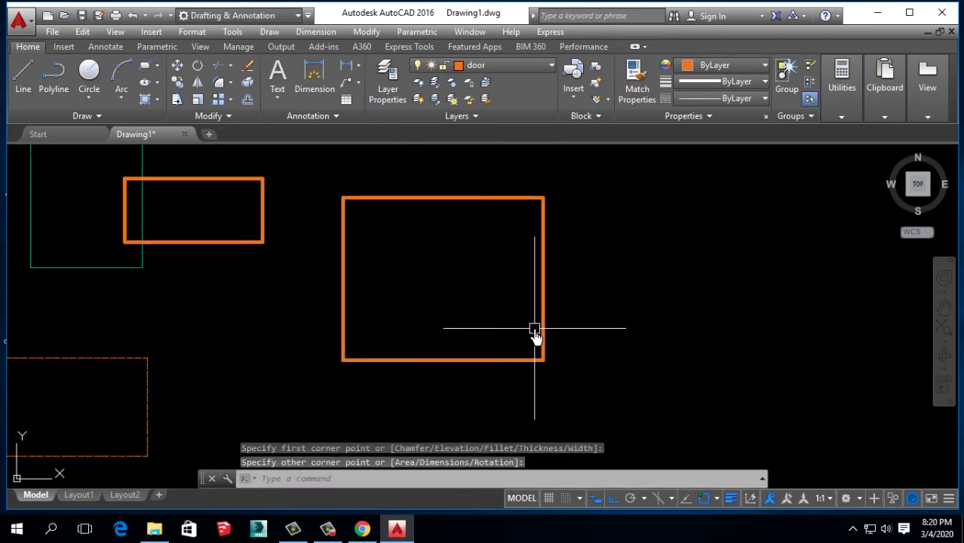
Step: On the dddd layer, draw a smaller magenta rectangle overlapping the orange one's left side
click(486, 66)
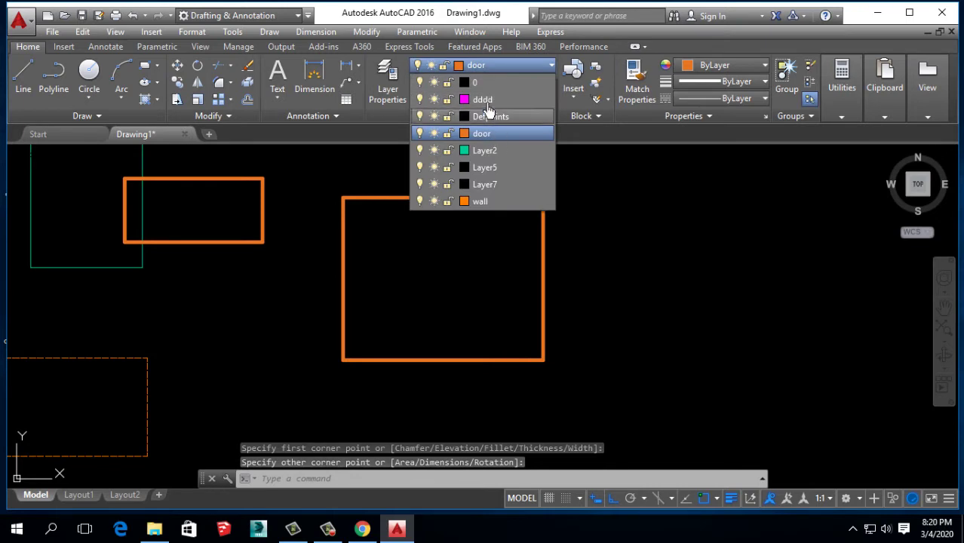
click(484, 100)
click(146, 69)
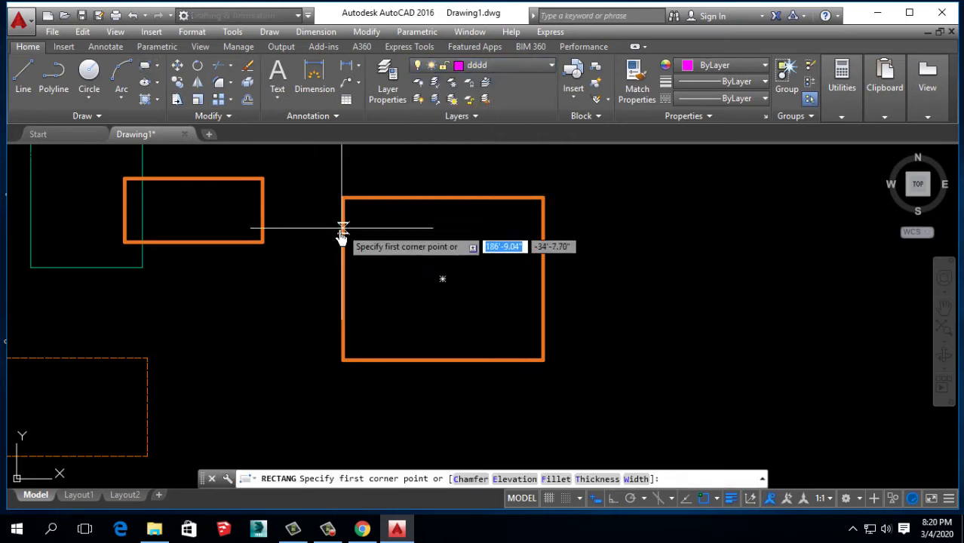
click(308, 237)
click(391, 296)
middle_drag(508, 289, 395, 304)
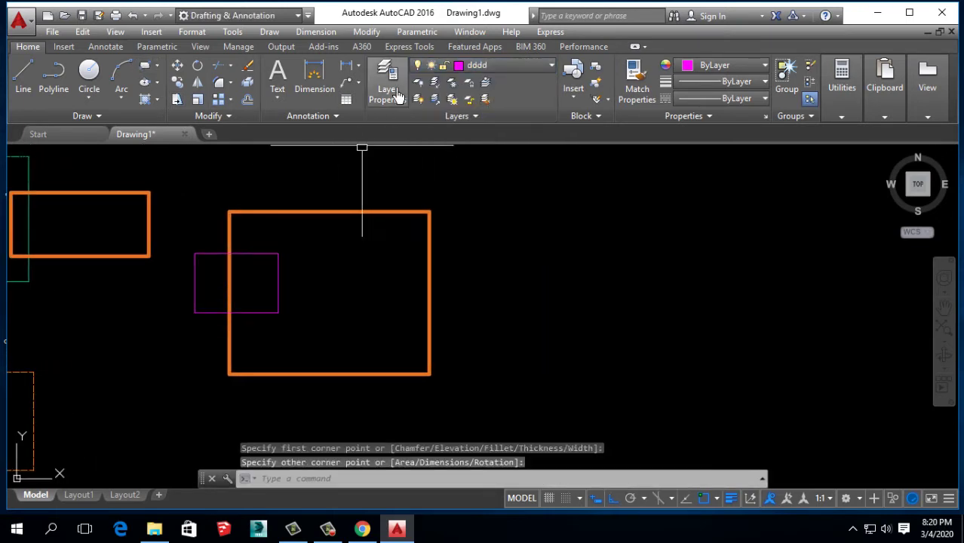
click(388, 87)
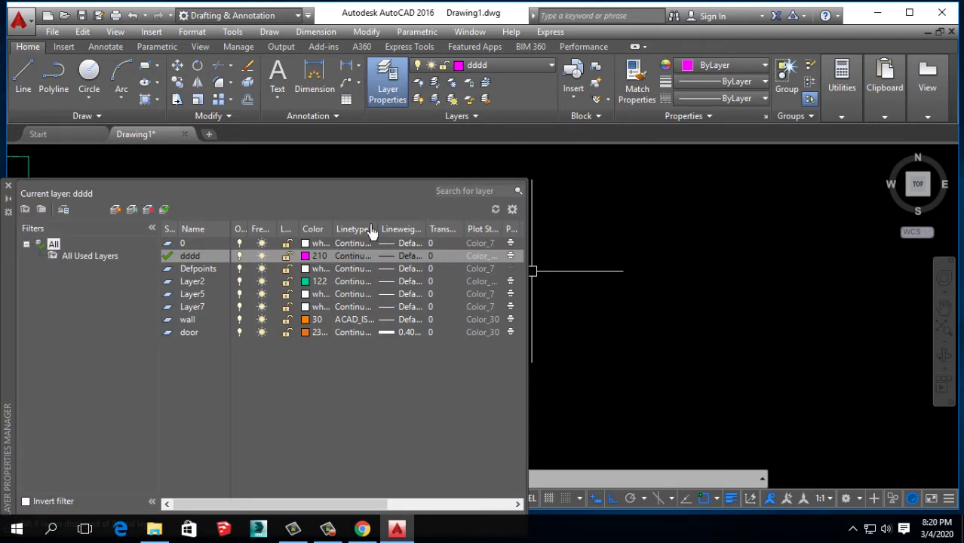
Step: Move the Layer Properties palette off the shapes, widen it to show all columns, then close it
drag(6, 270, 112, 231)
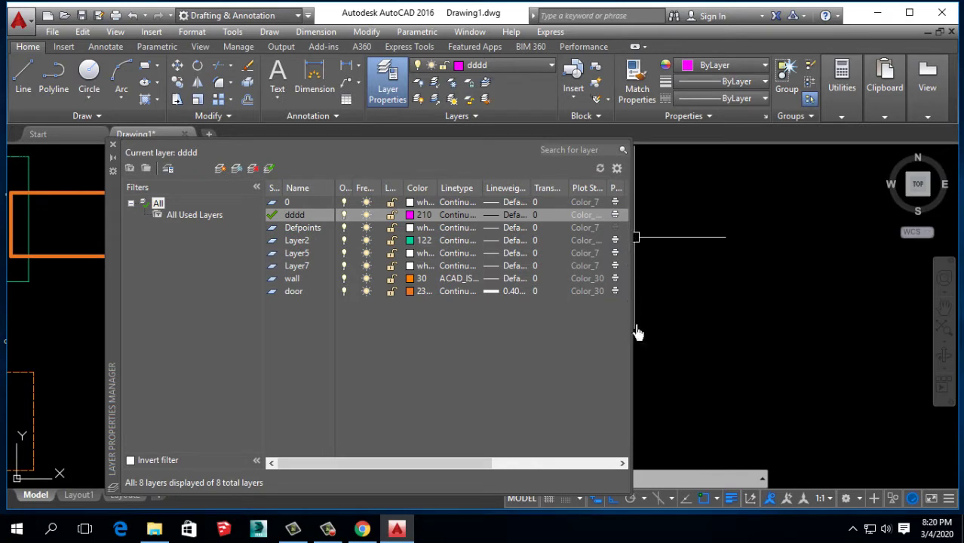
drag(633, 332, 763, 329)
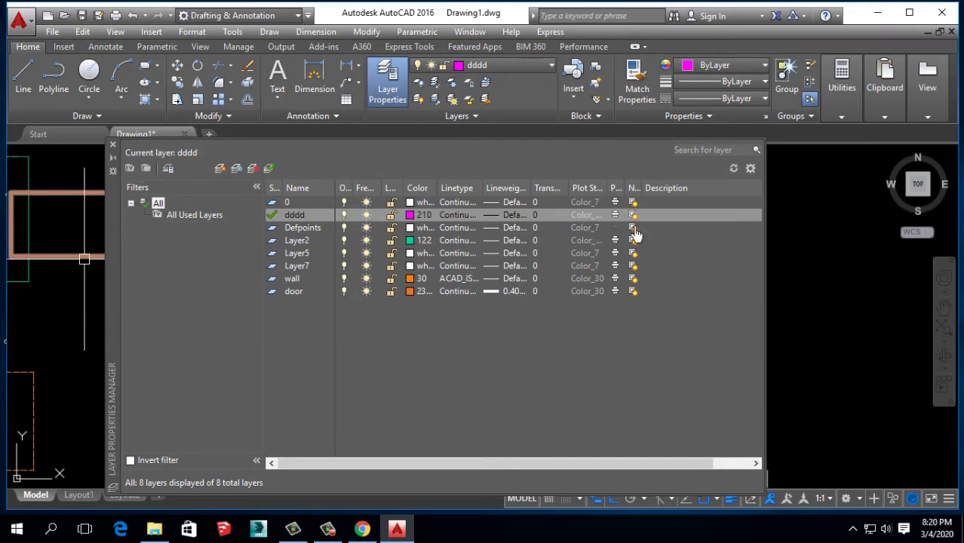
click(112, 144)
click(124, 495)
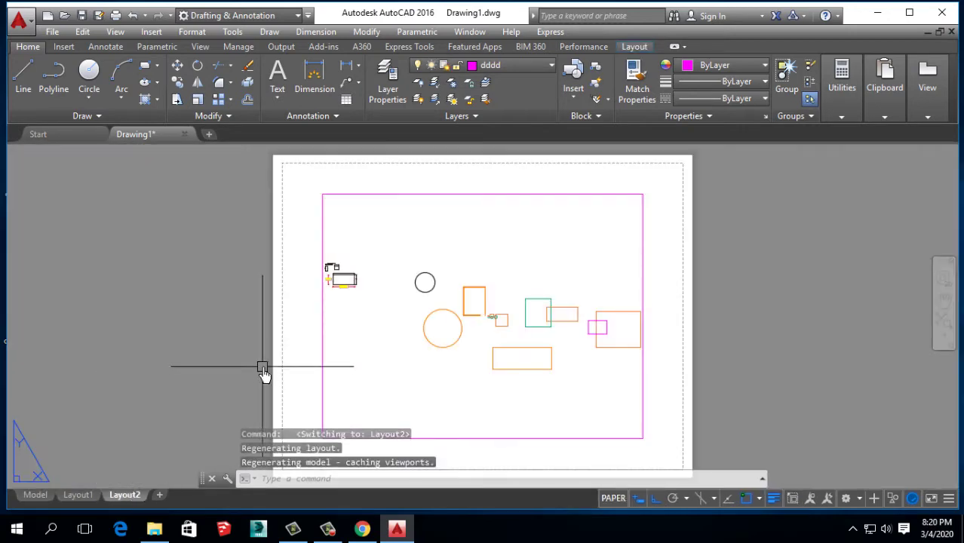
scroll(258, 366, up, 3)
scroll(441, 345, up, 2)
middle_drag(462, 334, 171, 400)
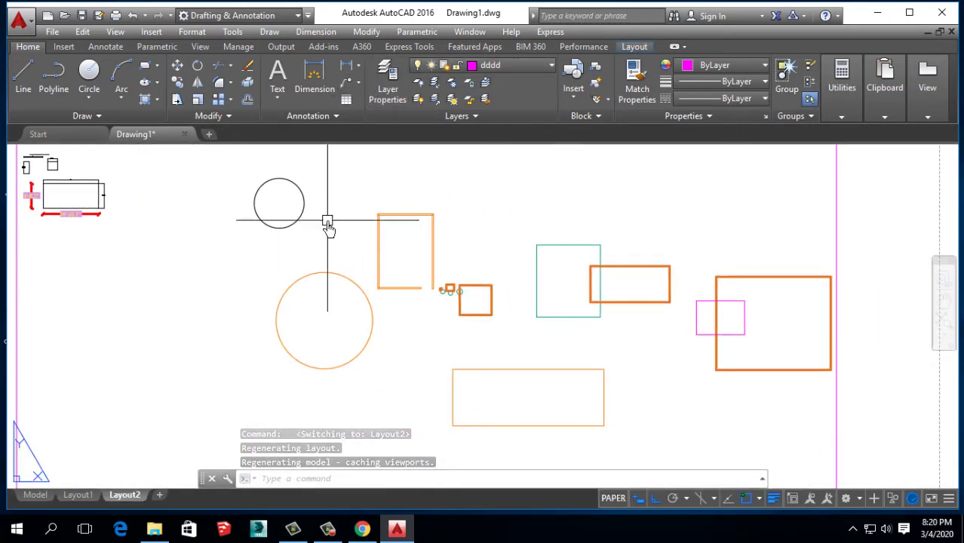
click(387, 80)
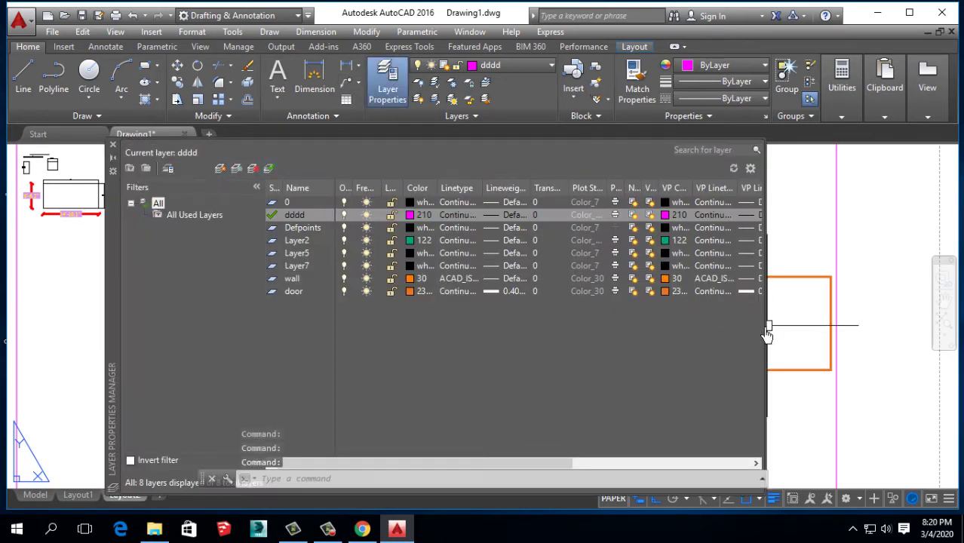
drag(768, 338, 883, 344)
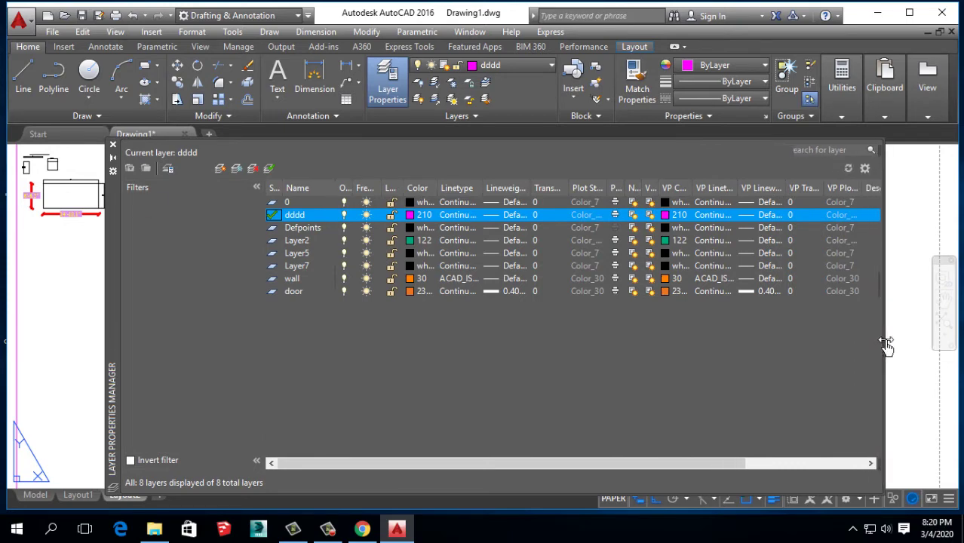
mouse_move(109, 283)
mouse_down()
mouse_move(182, 282)
mouse_move(9, 283)
mouse_up()
scroll(249, 267, down, 3)
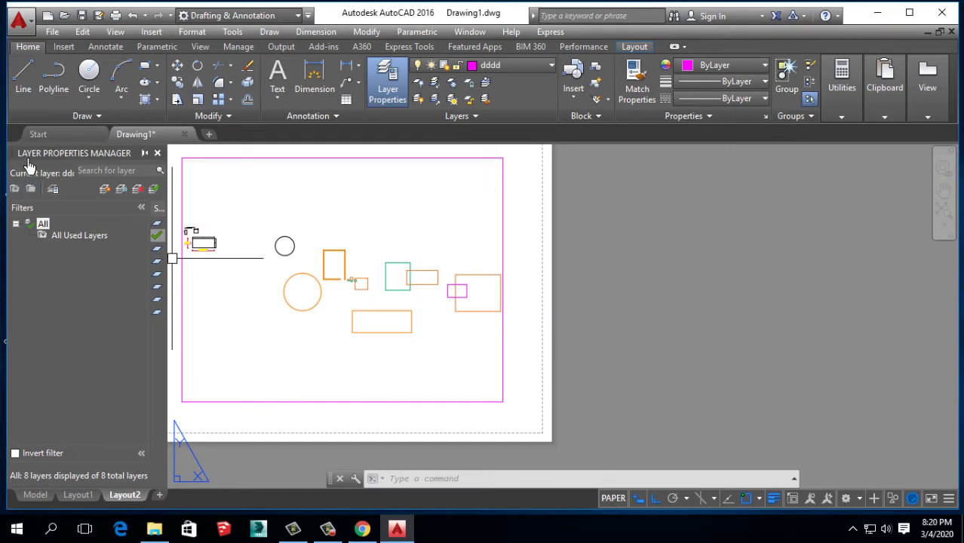
mouse_move(28, 166)
mouse_down()
mouse_move(227, 200)
mouse_move(278, 224)
mouse_up()
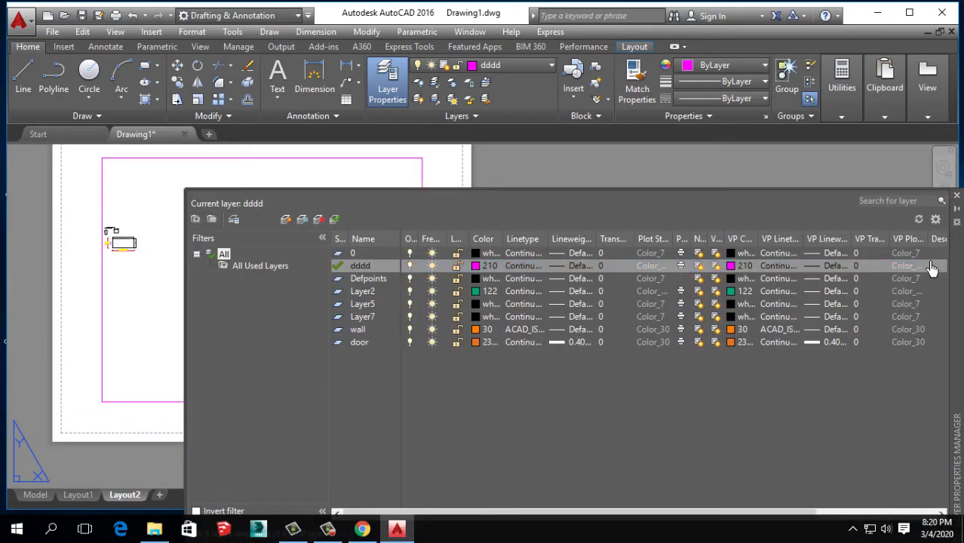
drag(950, 253, 172, 335)
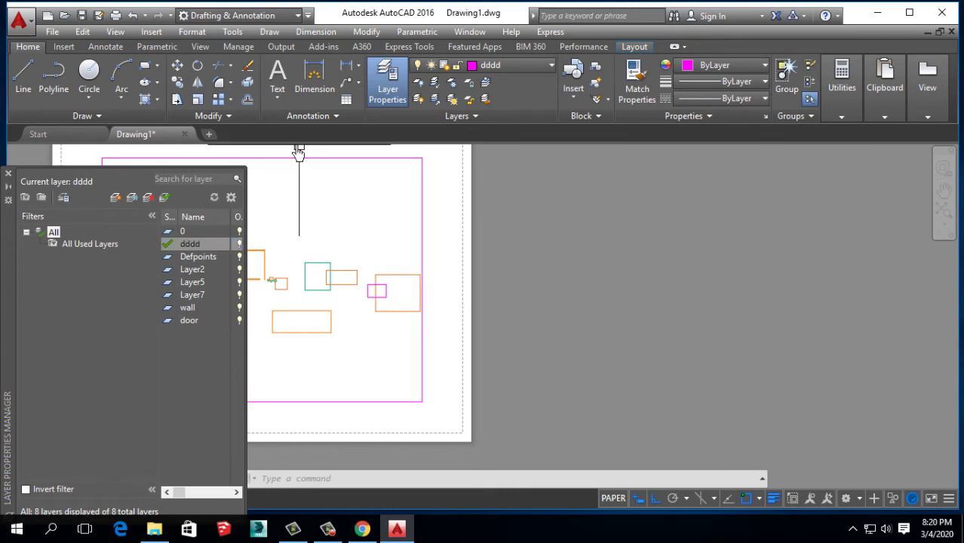
drag(7, 248, 153, 200)
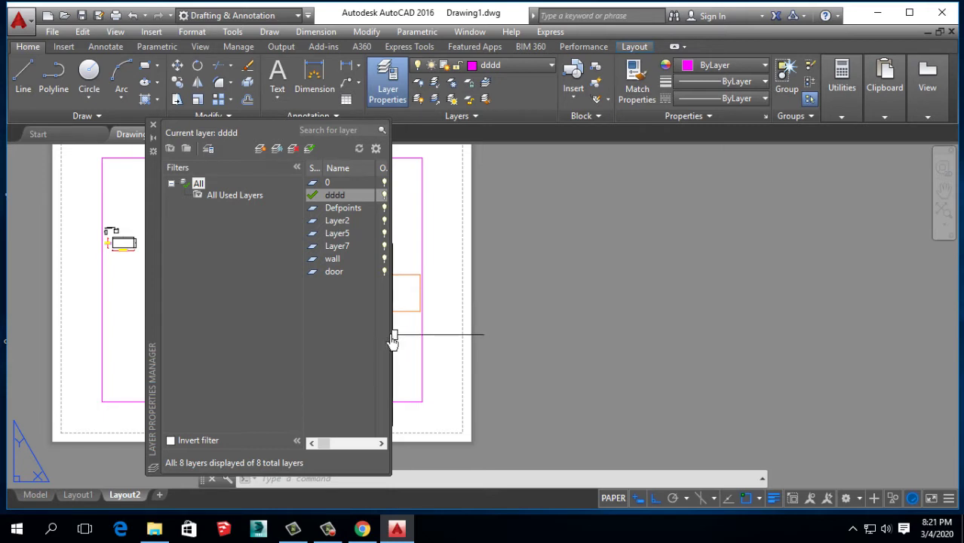
drag(392, 339, 893, 366)
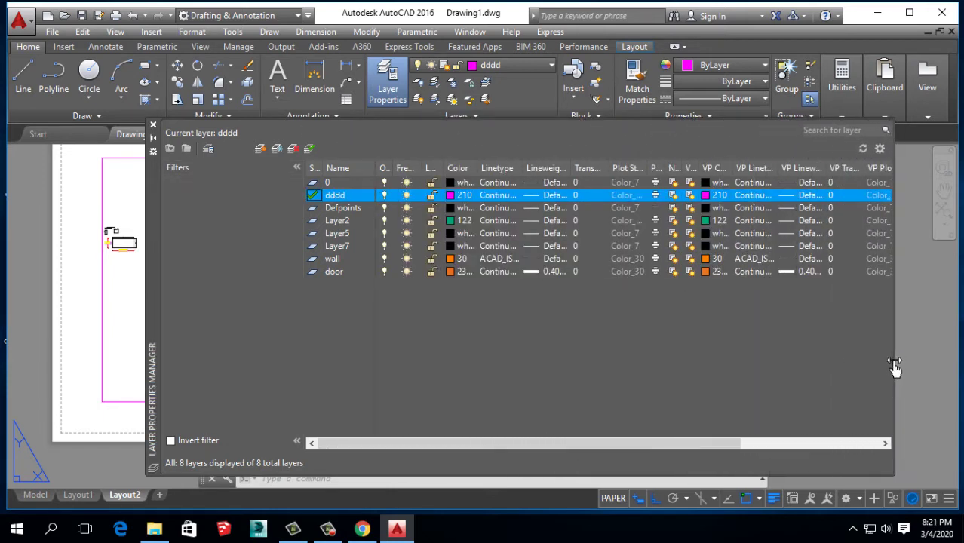
mouse_move(893, 365)
mouse_down()
mouse_move(874, 356)
mouse_move(930, 324)
mouse_up()
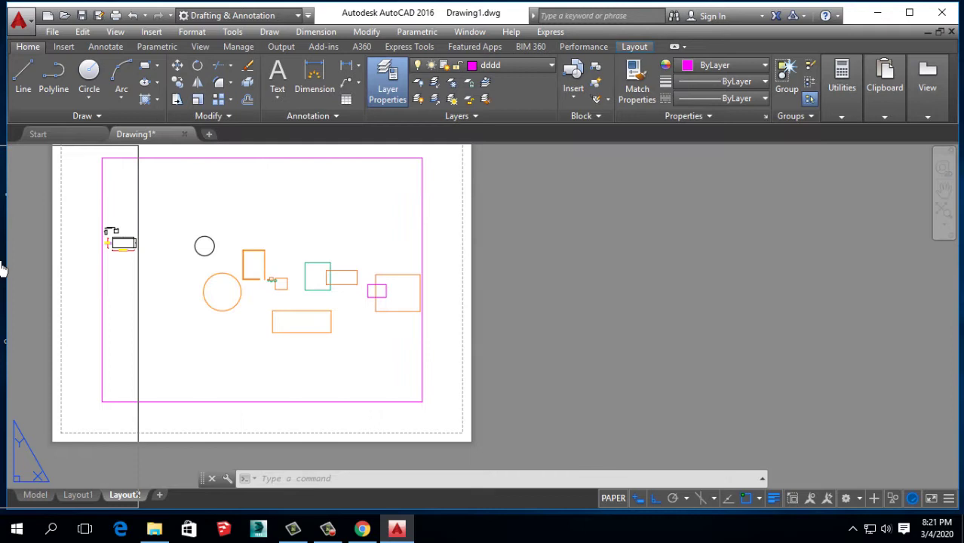
drag(157, 269, 1, 269)
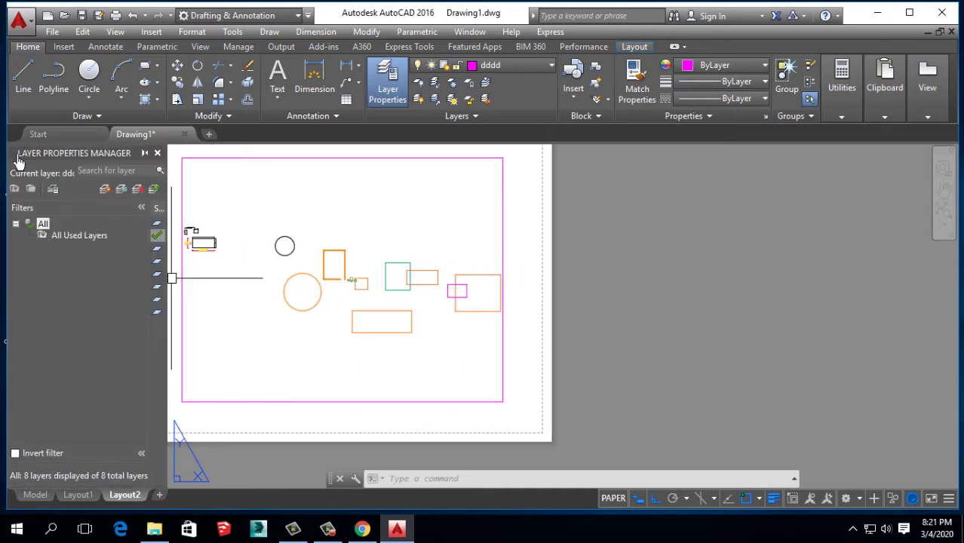
click(157, 154)
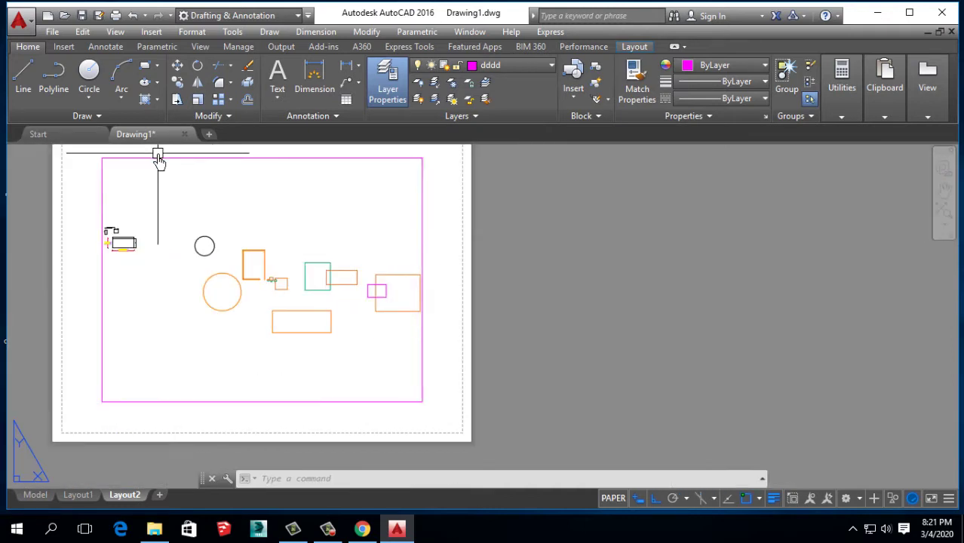
Step: Back in model space, turn off the door layer's Plot setting in Layer Properties Manager
click(35, 494)
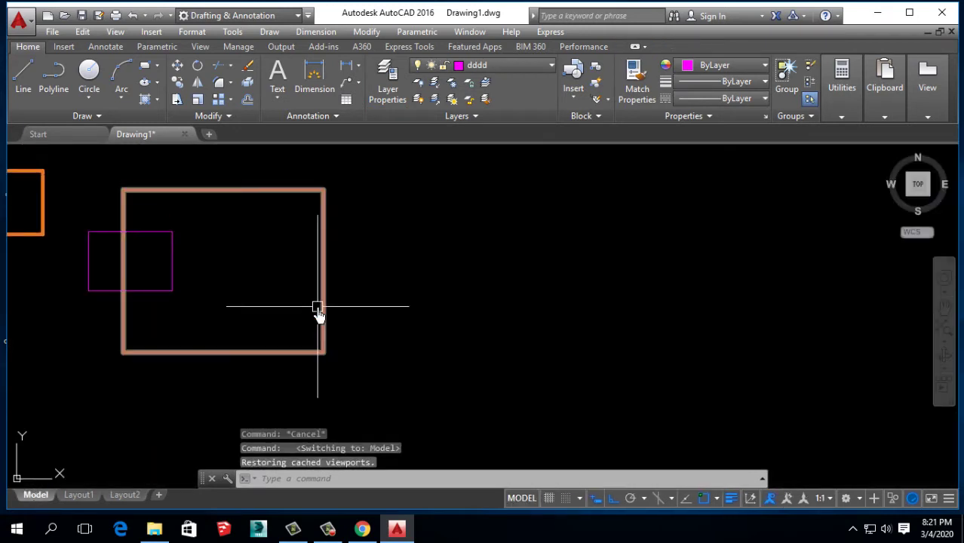
click(387, 81)
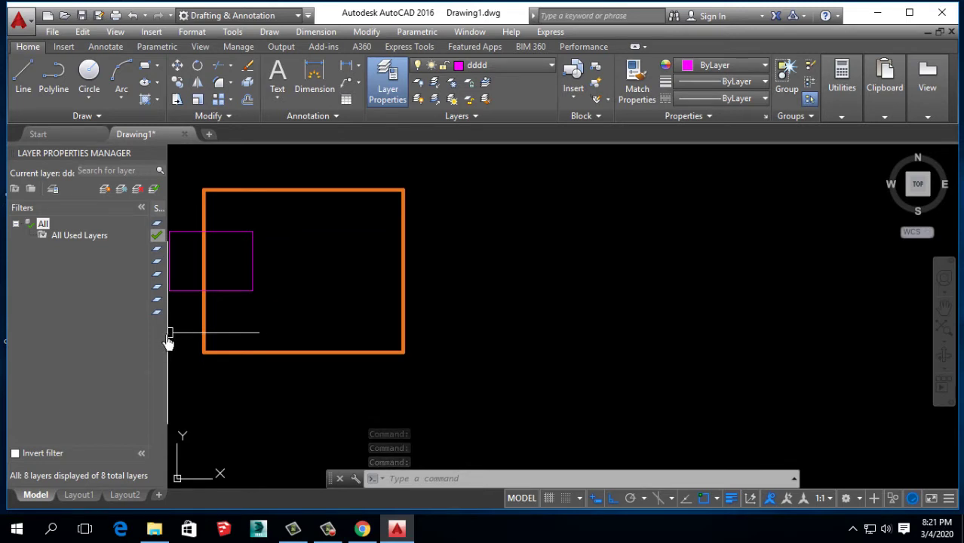
drag(742, 356, 731, 361)
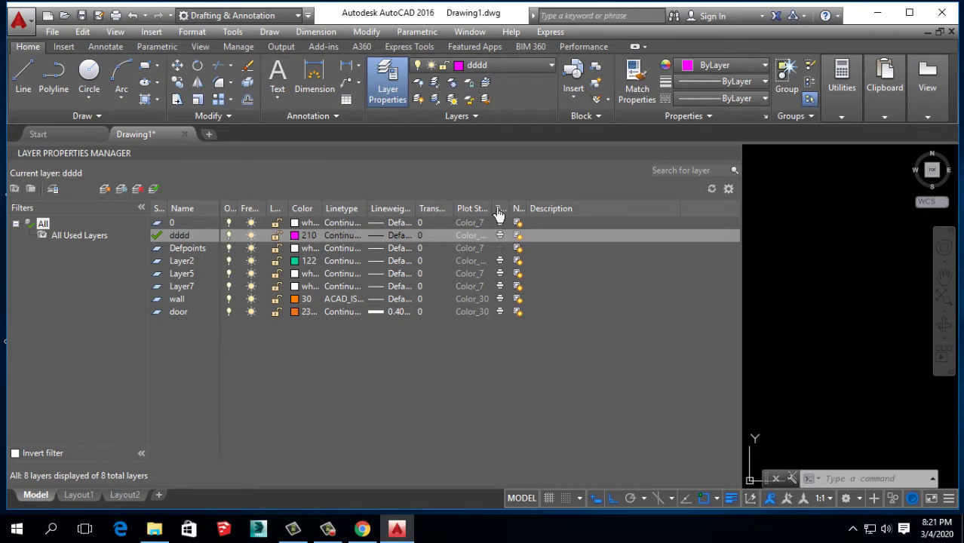
click(501, 240)
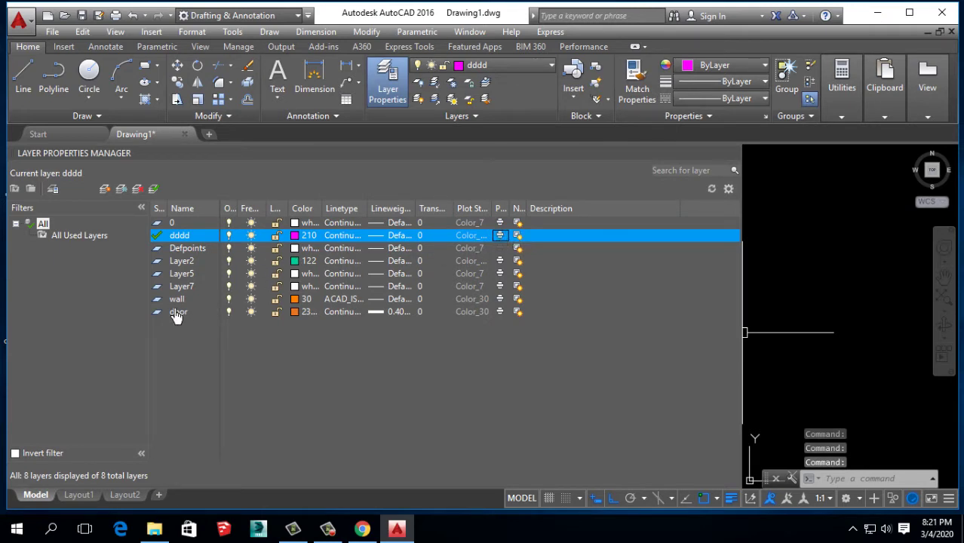
click(177, 314)
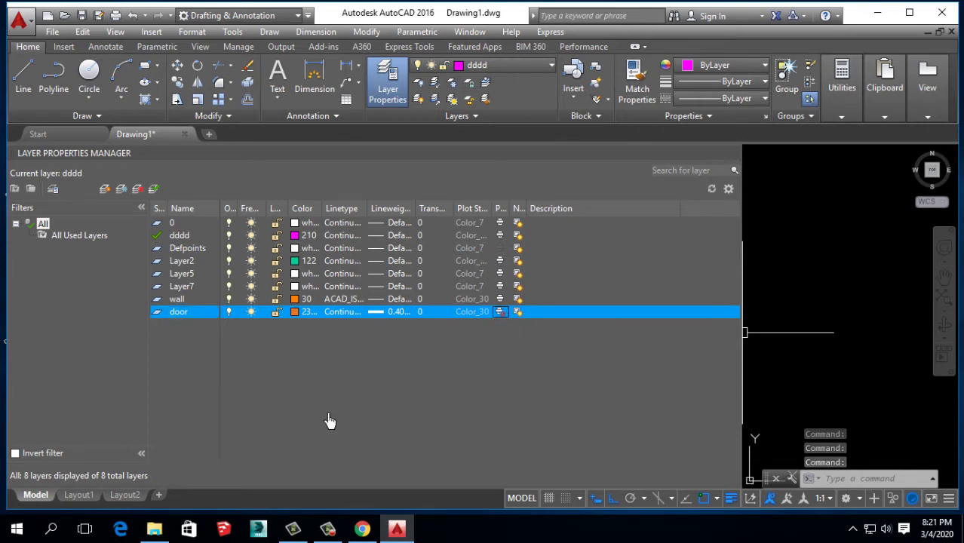
click(517, 315)
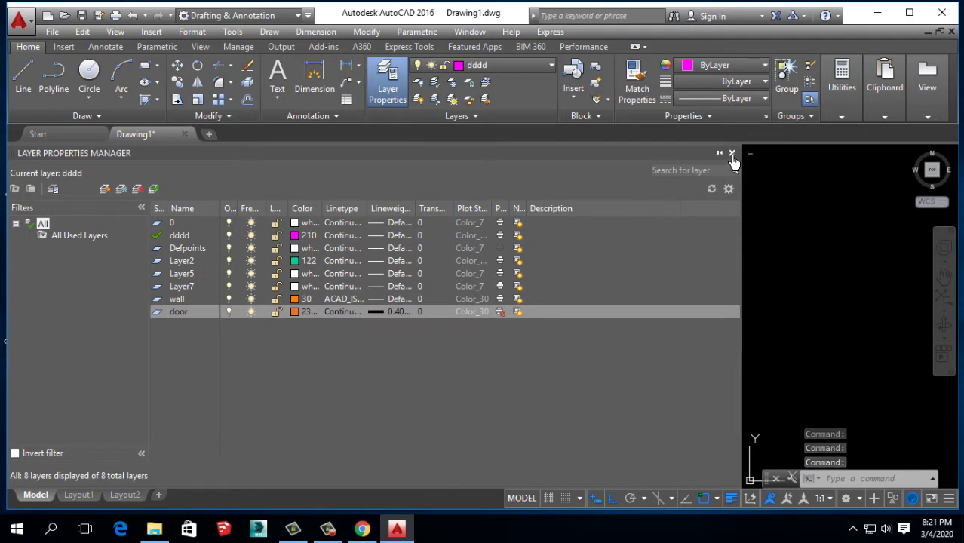
click(729, 154)
Step: Zoom and pan so all the sample shapes are in view, with nothing selected
scroll(527, 241, down, 4)
middle_drag(267, 275, 359, 257)
scroll(358, 258, up, 2)
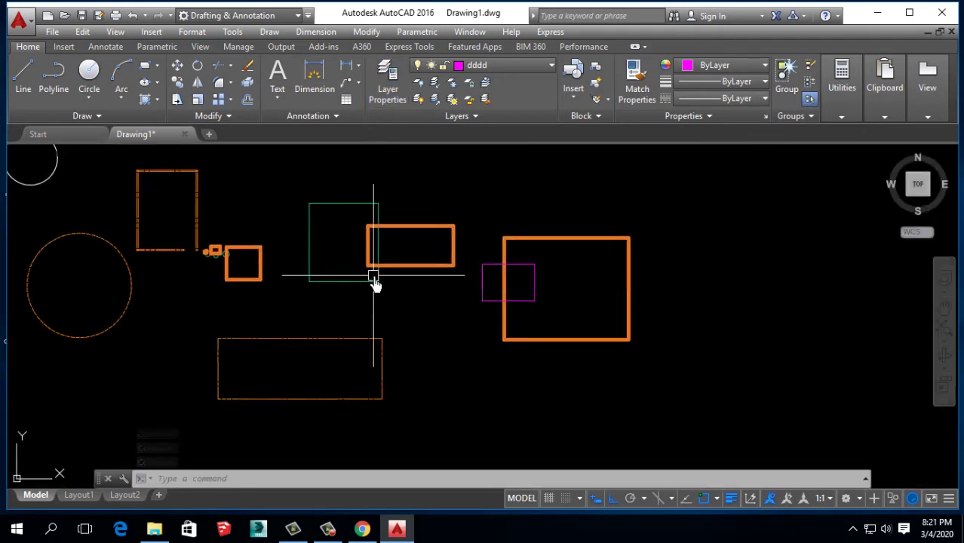
scroll(341, 346, down, 2)
middle_drag(269, 323, 265, 314)
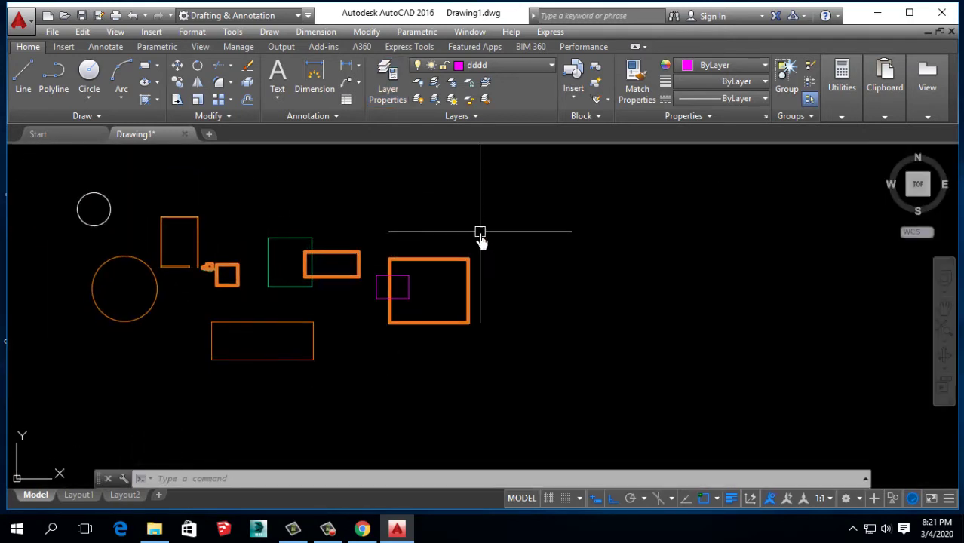
click(457, 266)
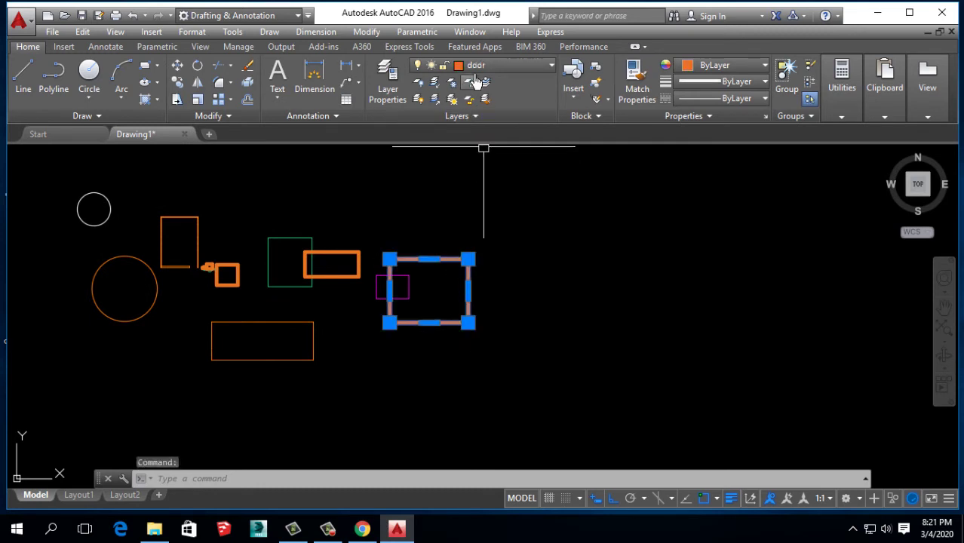
key(Escape)
key(Escape)
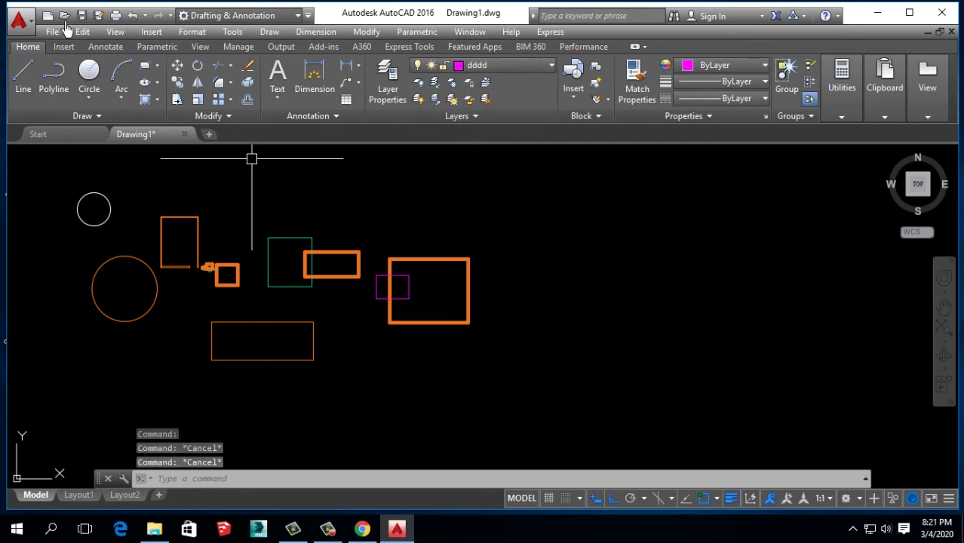
Step: Try the Quick Access Plot and Save commands, closing each dialog again
click(117, 17)
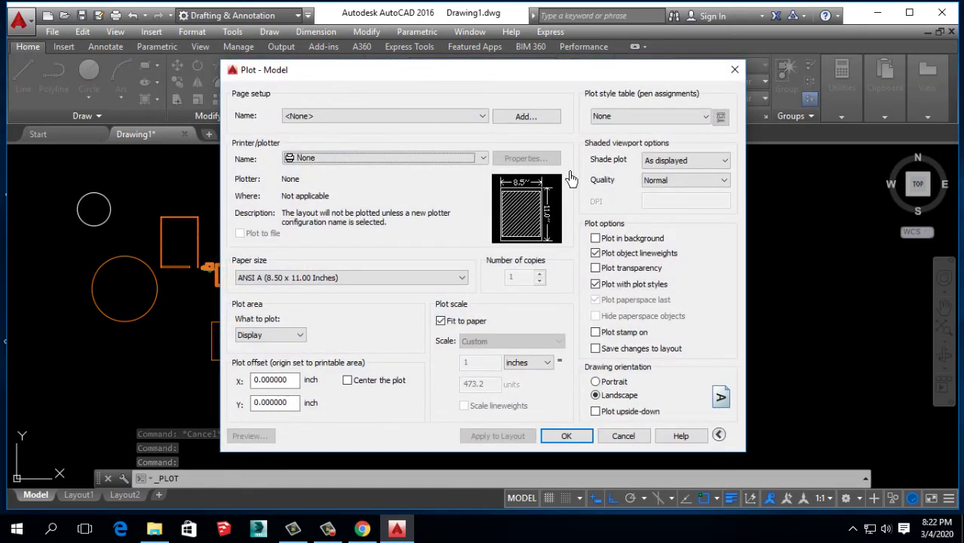
click(735, 71)
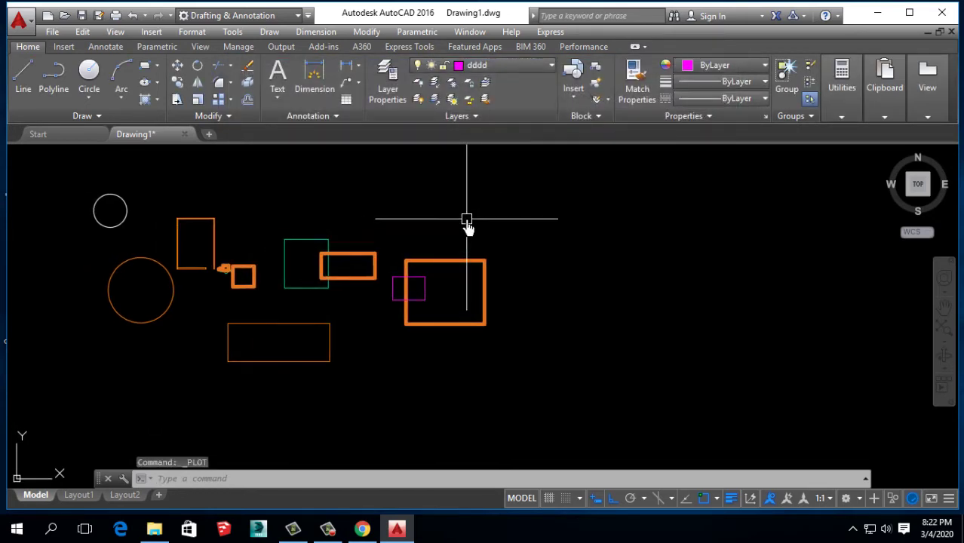
click(82, 16)
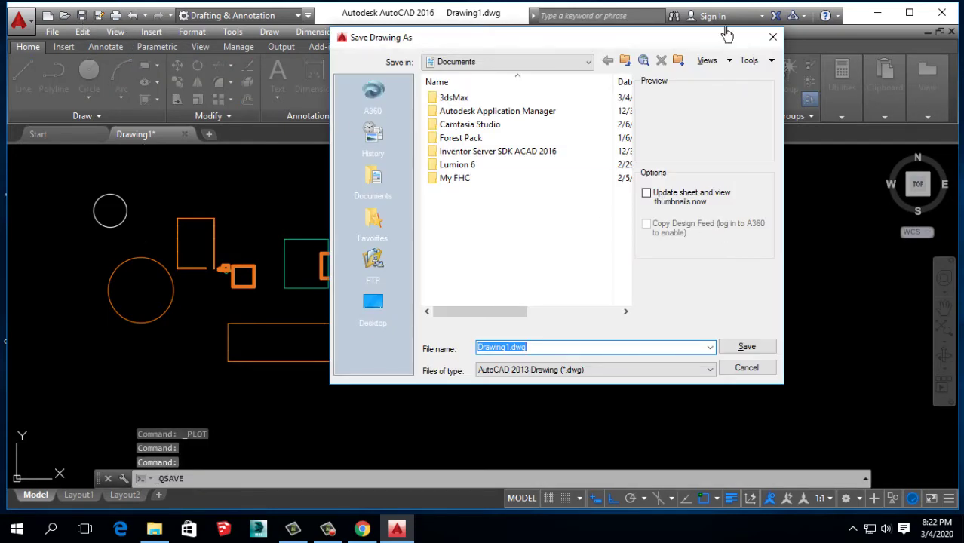
click(773, 37)
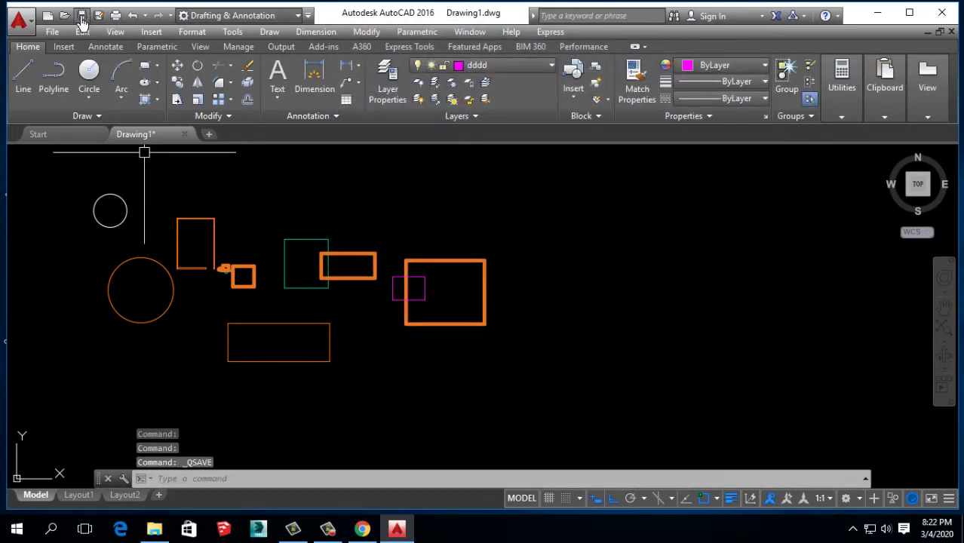
click(115, 15)
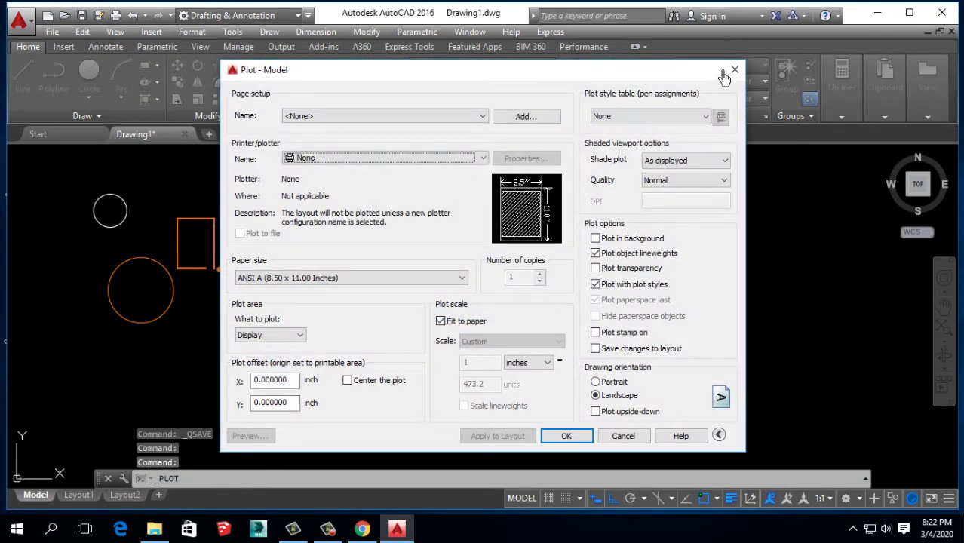
click(733, 69)
click(115, 15)
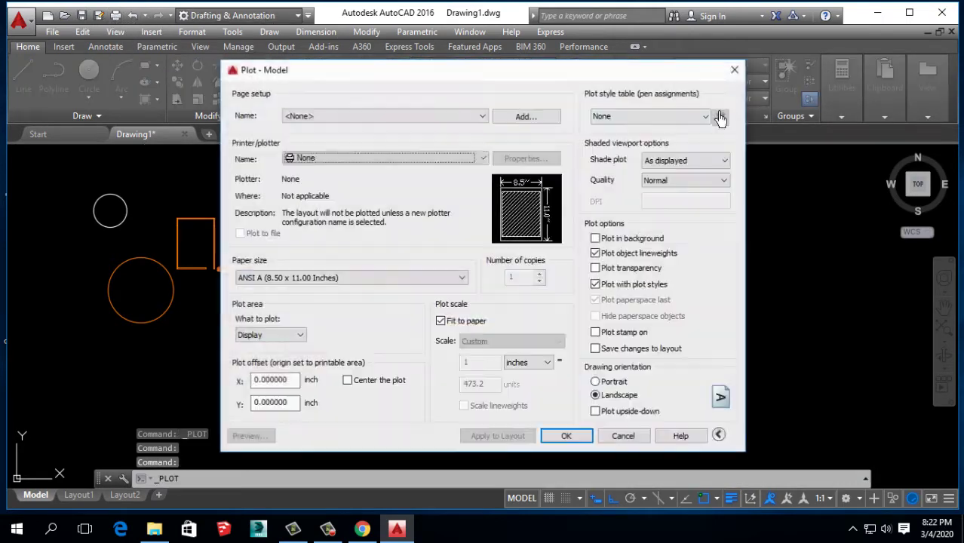
click(734, 70)
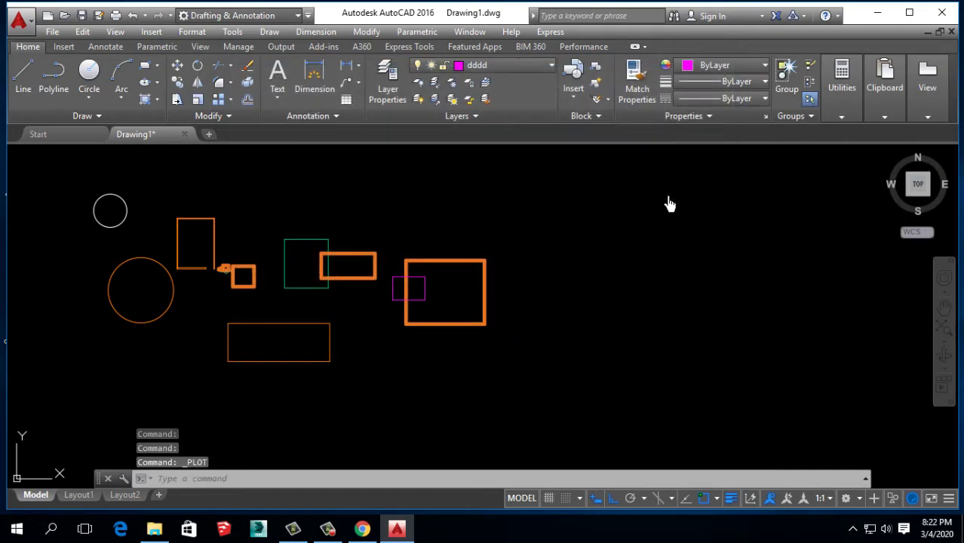
key(Return)
click(728, 73)
Step: Bring up the Plot – Model dialog, finally via Ctrl+P
click(18, 18)
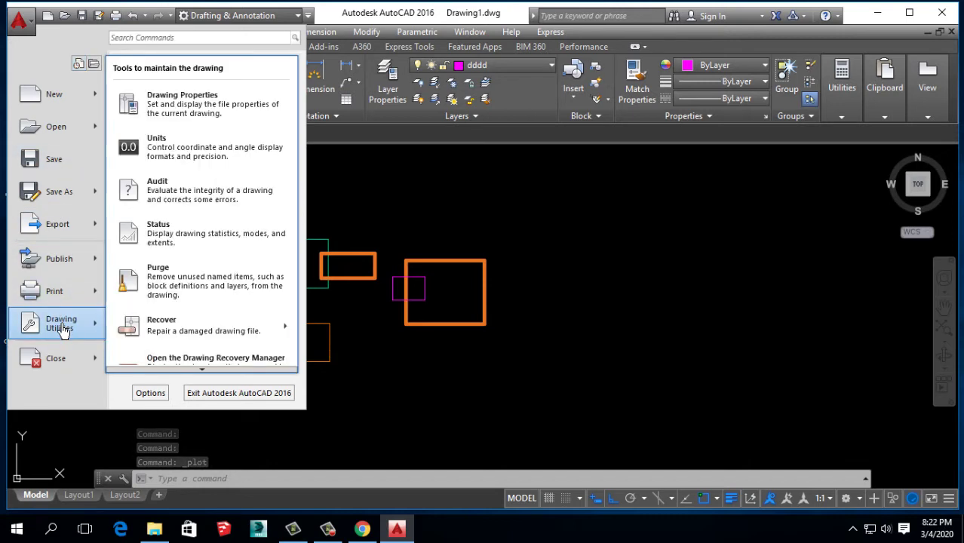
mouse_move(57, 323)
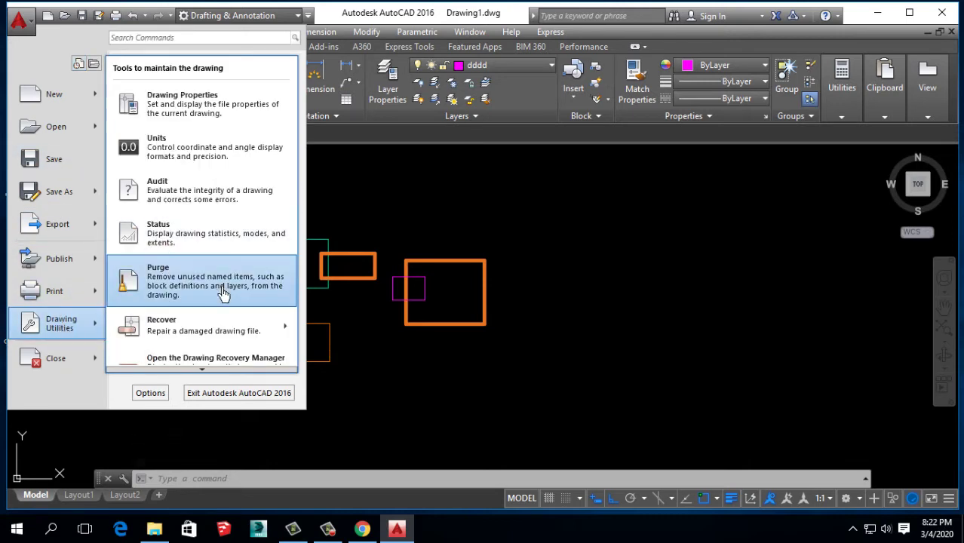
click(55, 292)
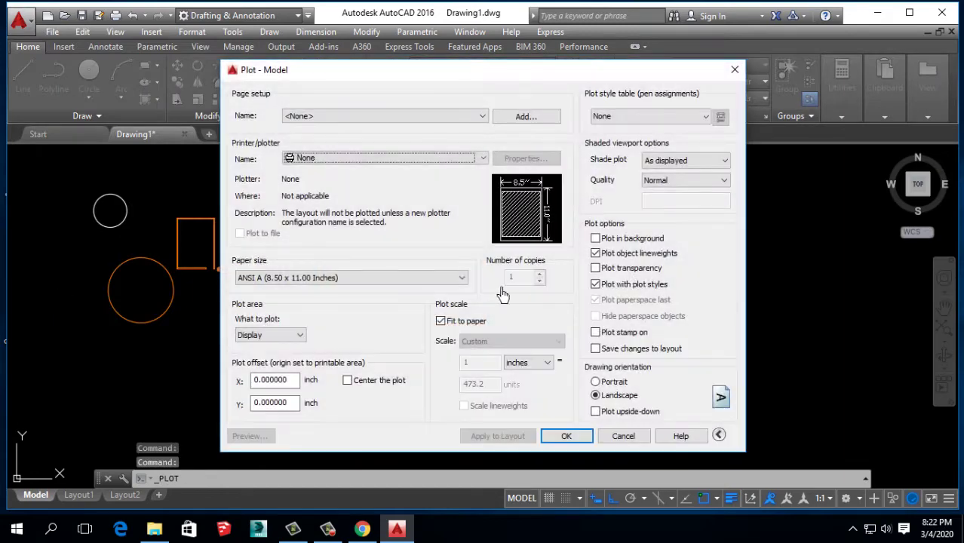
click(735, 69)
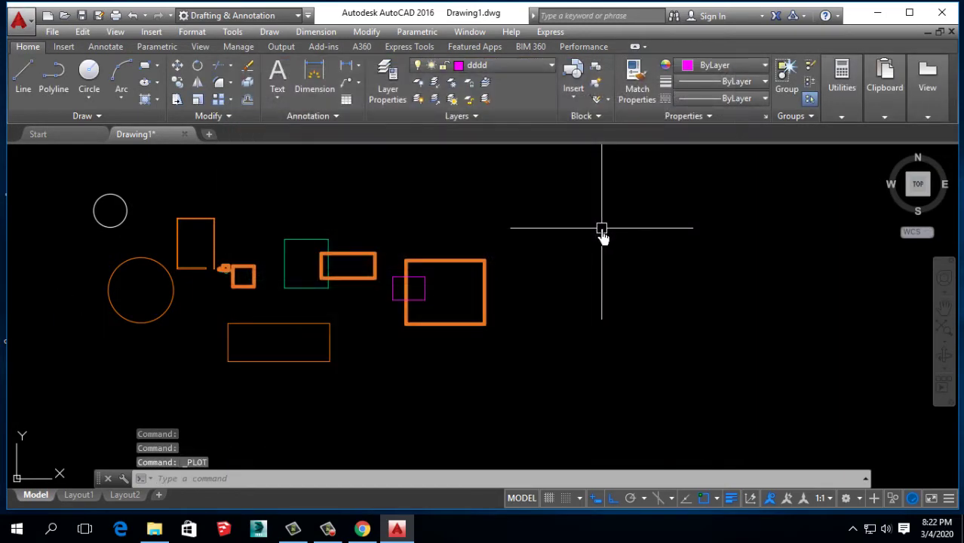
key(ctrl+p)
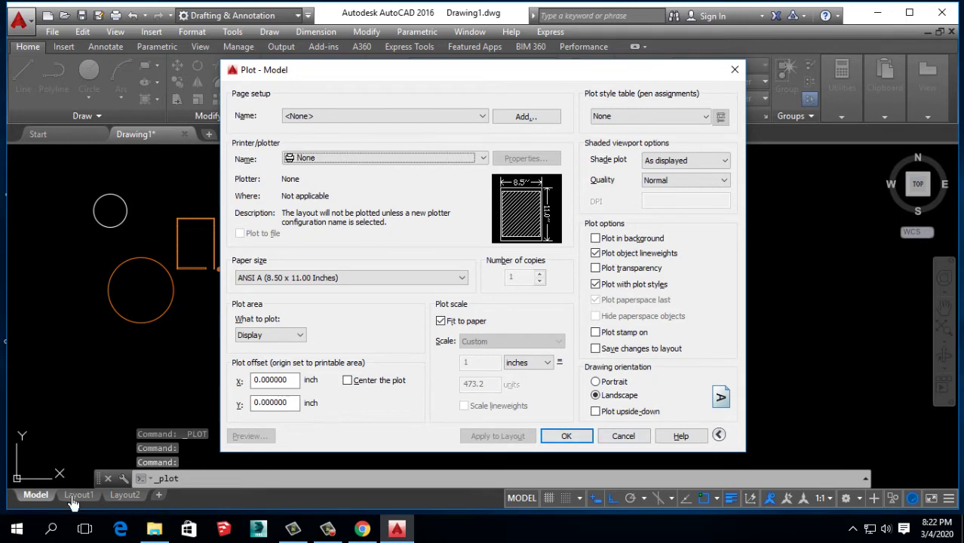
Step: Set ISO B5 paper and a picked window around the shapes as the plot area
mouse_move(404, 75)
mouse_down()
mouse_move(362, 74)
mouse_move(359, 63)
mouse_up()
click(334, 269)
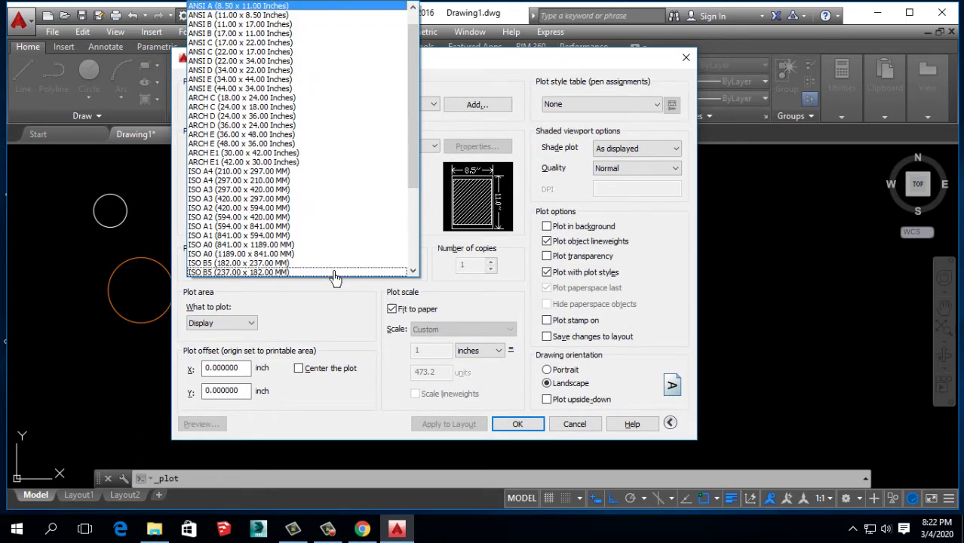
click(334, 276)
click(241, 324)
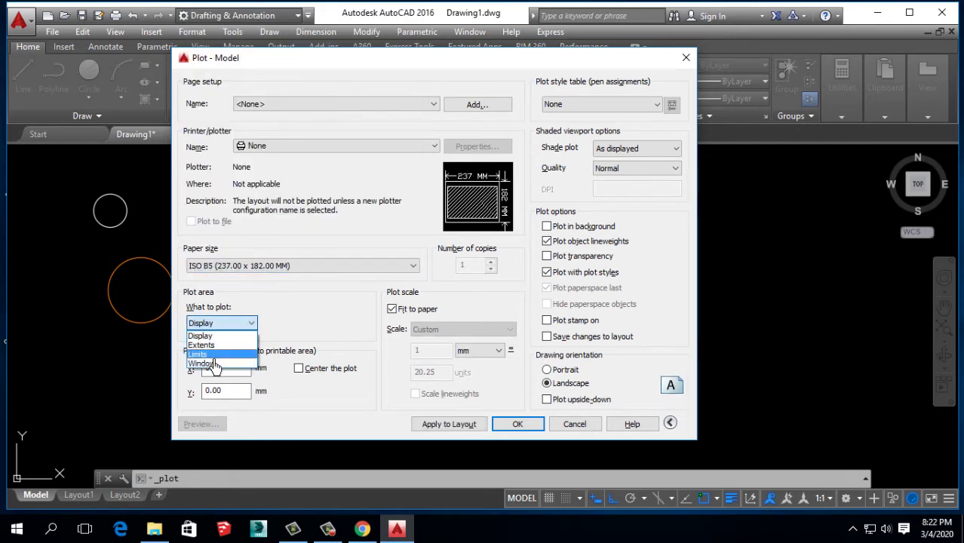
click(215, 365)
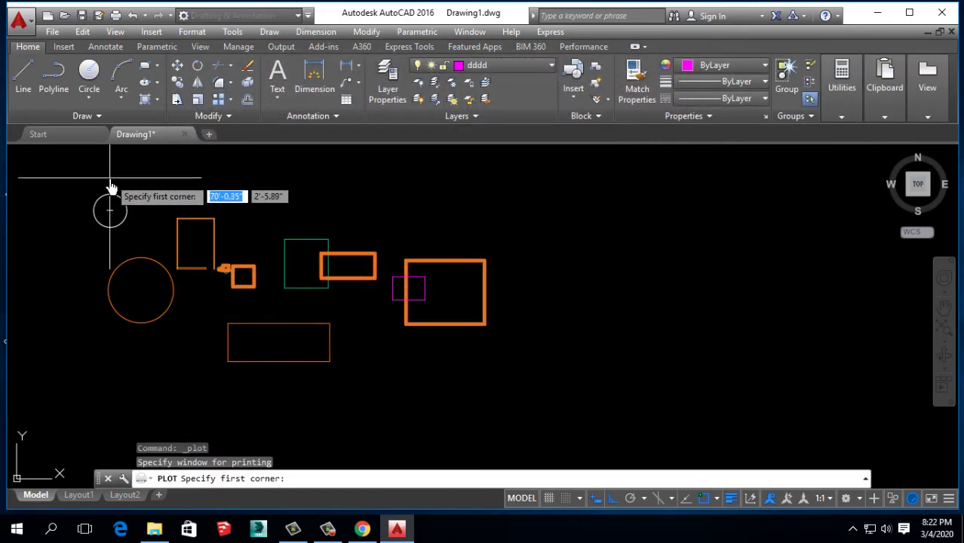
click(90, 169)
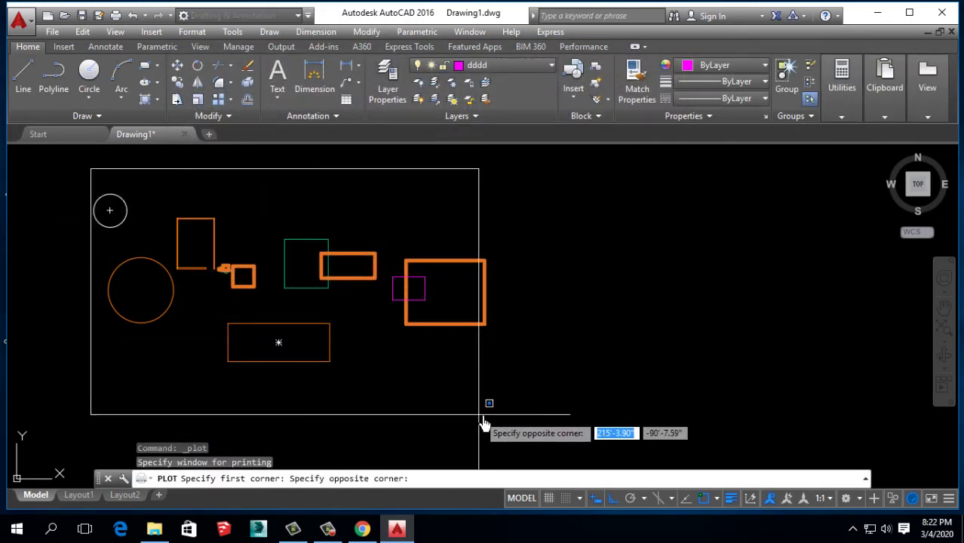
click(554, 407)
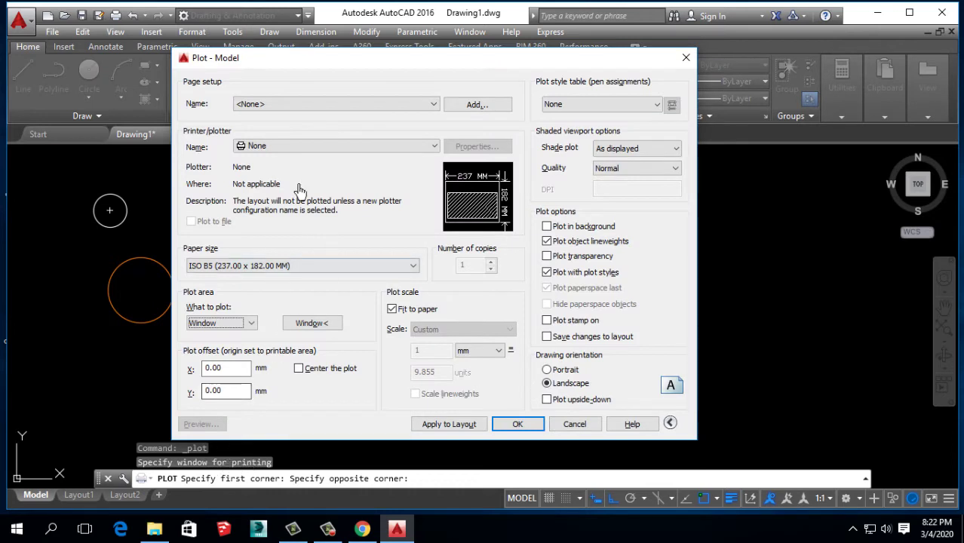
Step: Choose the DWG To PDF.pc3 plotter with 237 x 182 mm paper, preview, and plot
click(298, 146)
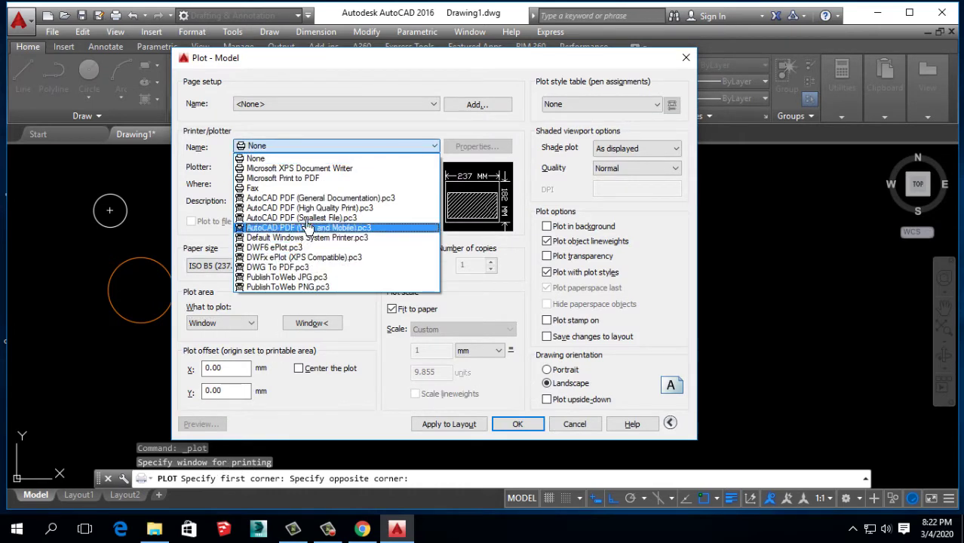
click(298, 268)
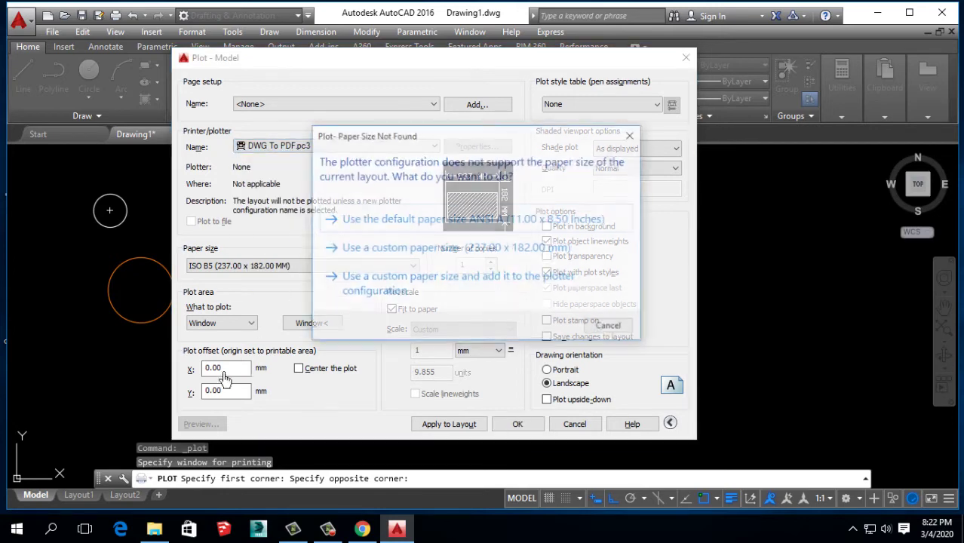
click(359, 284)
click(200, 425)
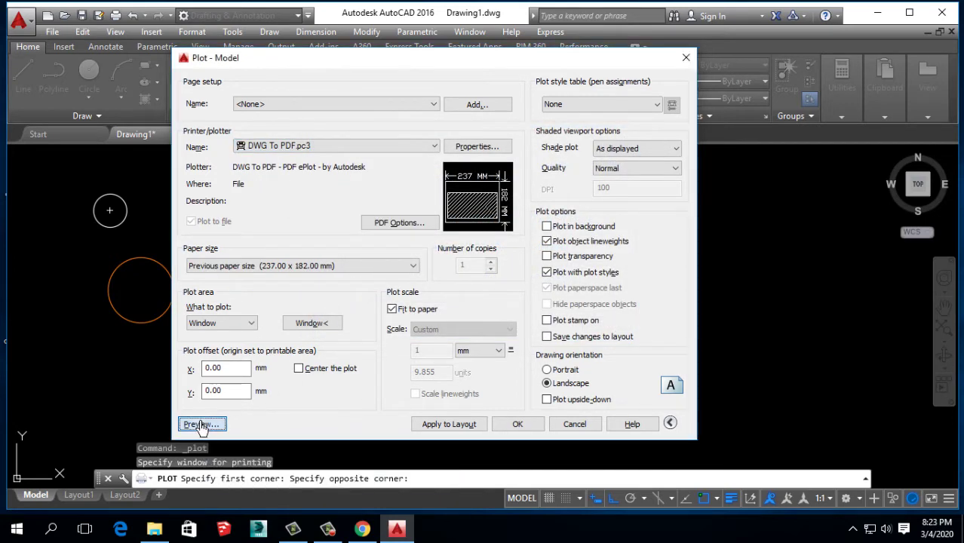
scroll(490, 285, up, 4)
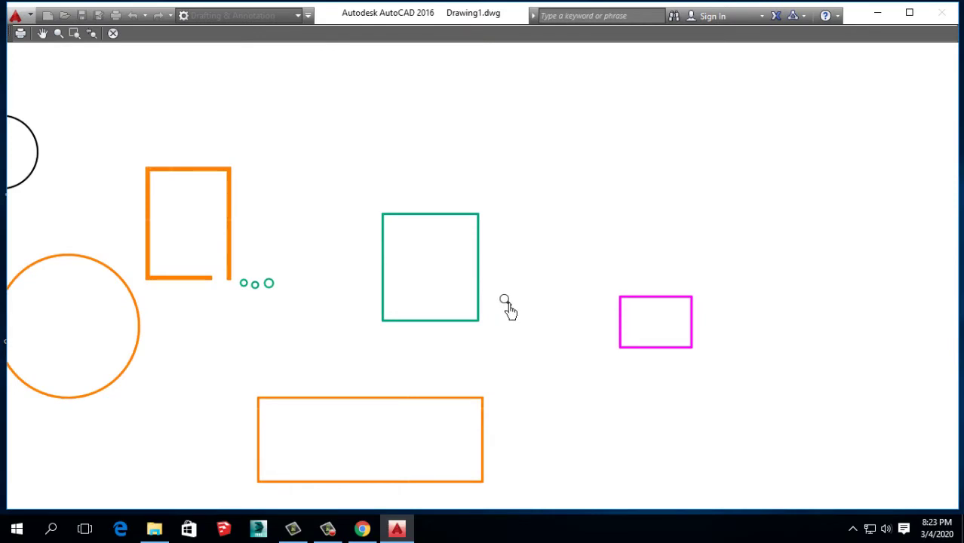
scroll(510, 309, down, 2)
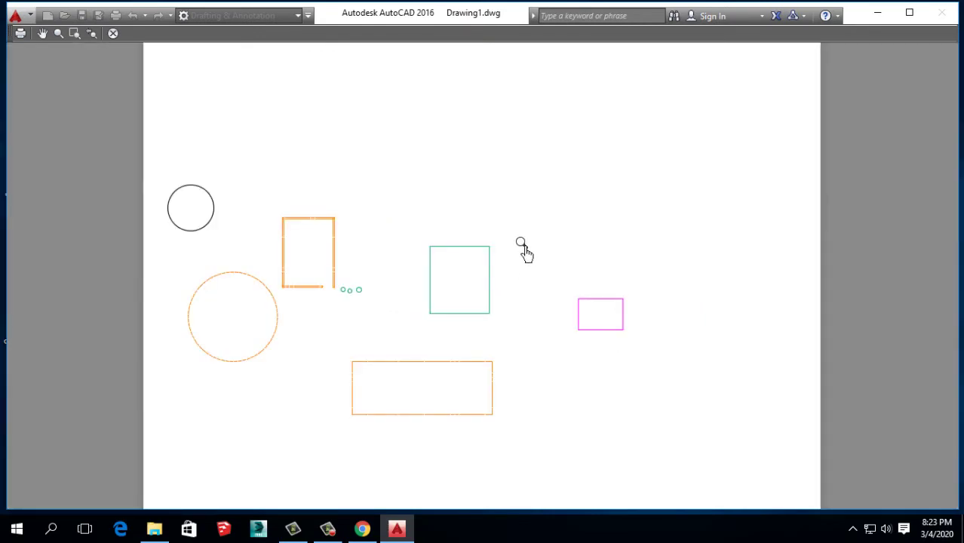
right_click(524, 205)
click(543, 212)
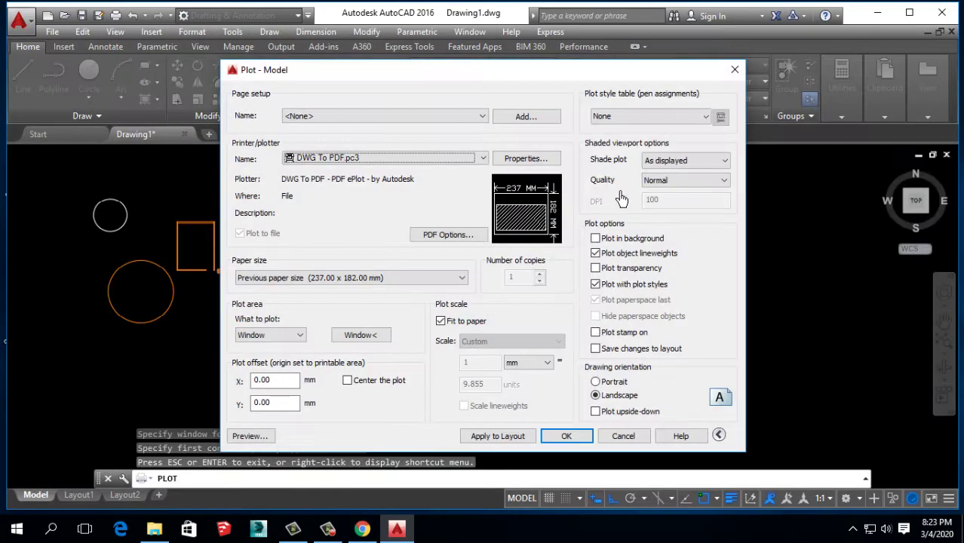
click(734, 69)
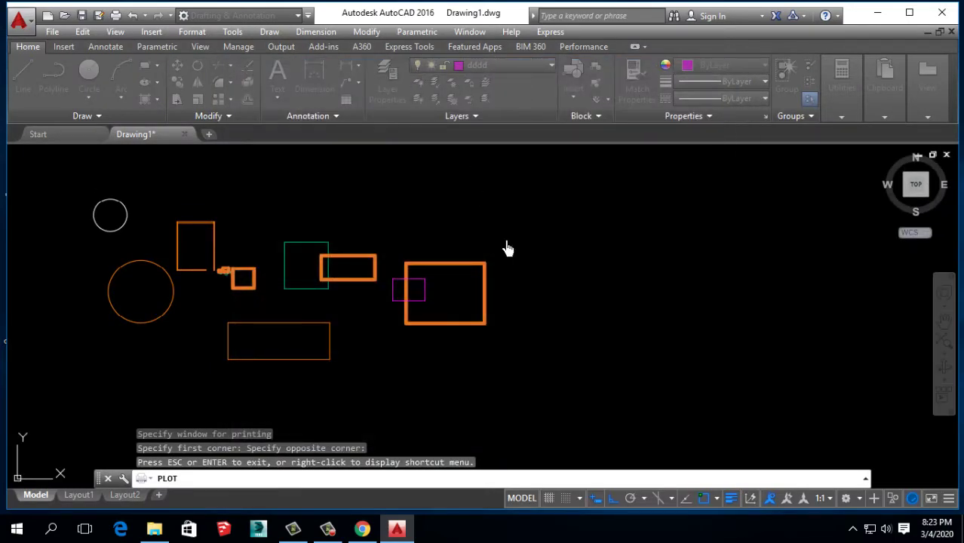
Step: Reopen Layer Properties Manager and select Layer2, then the door layer
click(379, 80)
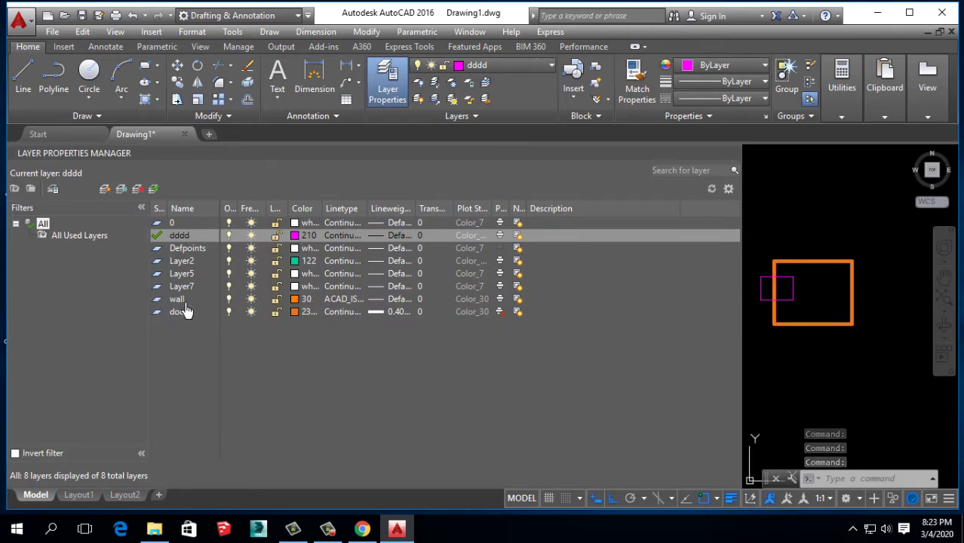
click(202, 263)
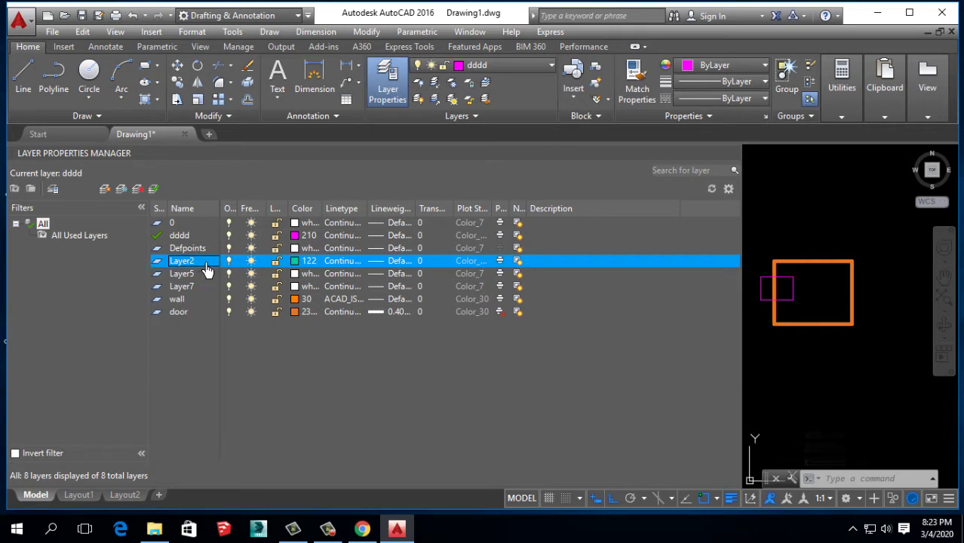
click(205, 264)
click(509, 318)
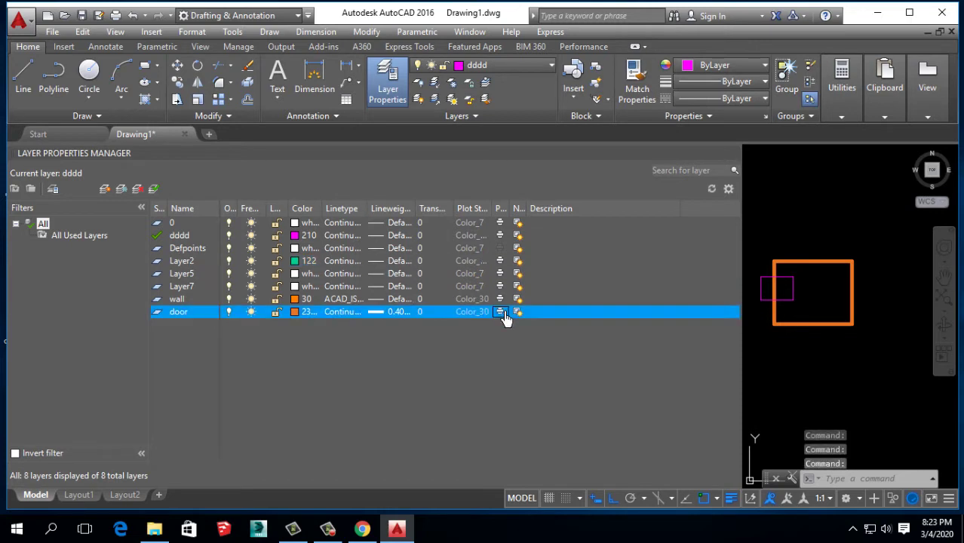
click(732, 154)
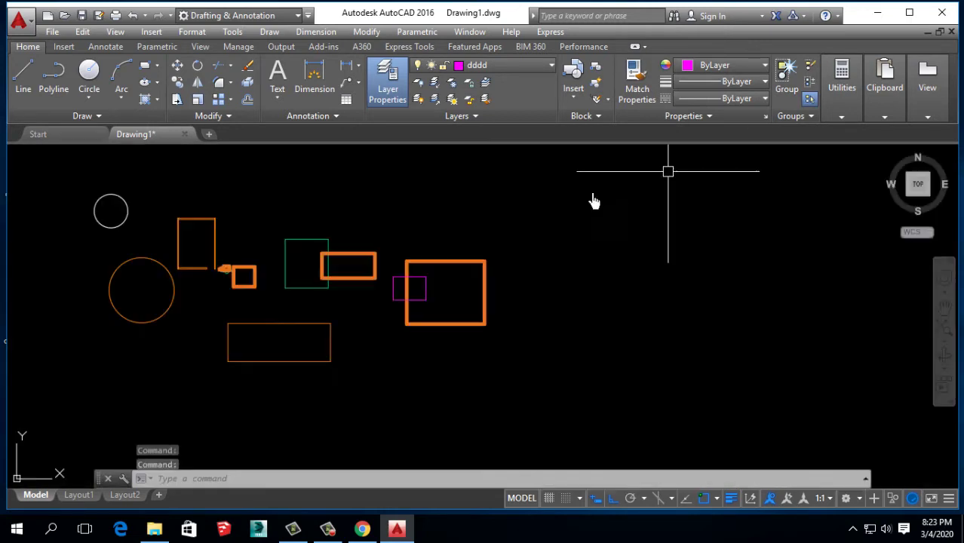
scroll(490, 283, down, 4)
scroll(498, 296, up, 4)
scroll(498, 294, down, 2)
scroll(505, 283, up, 2)
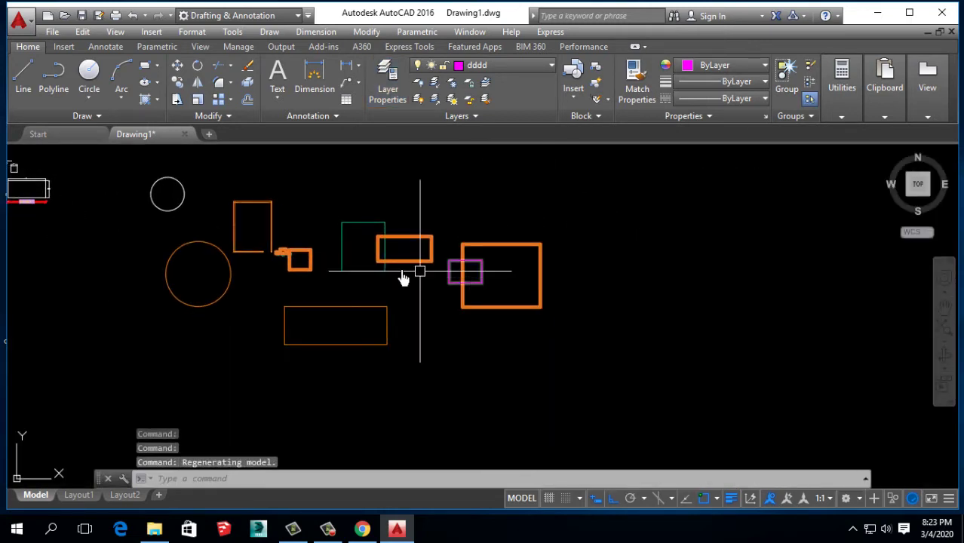
click(116, 17)
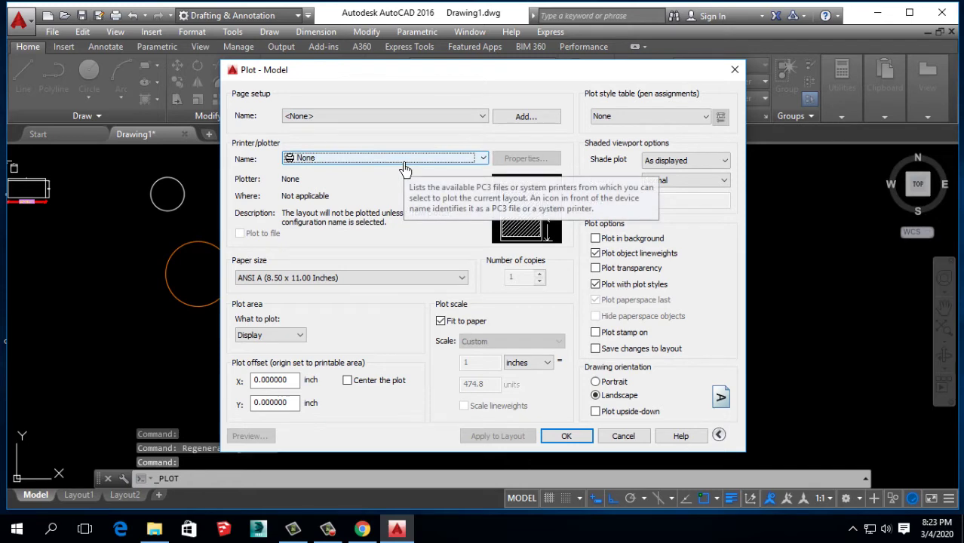
click(403, 168)
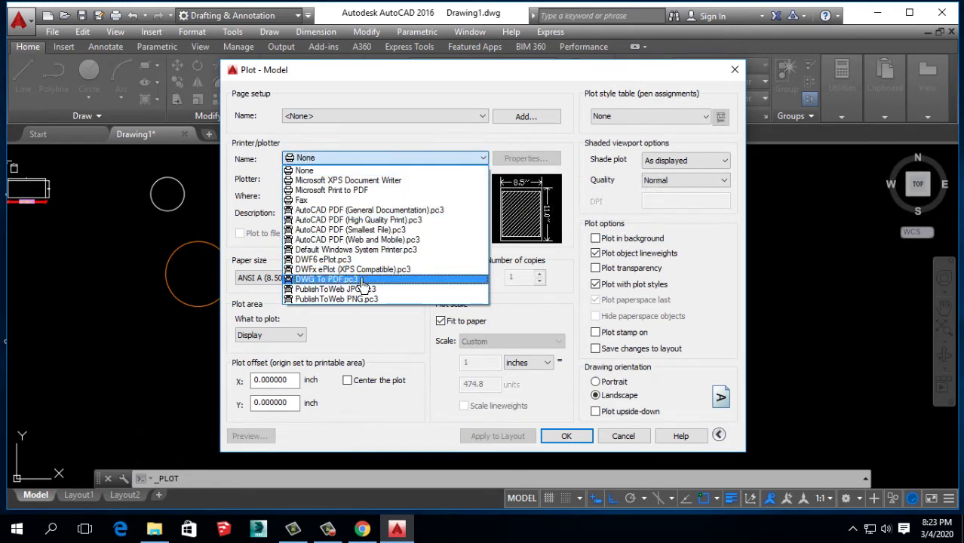
click(362, 279)
click(274, 336)
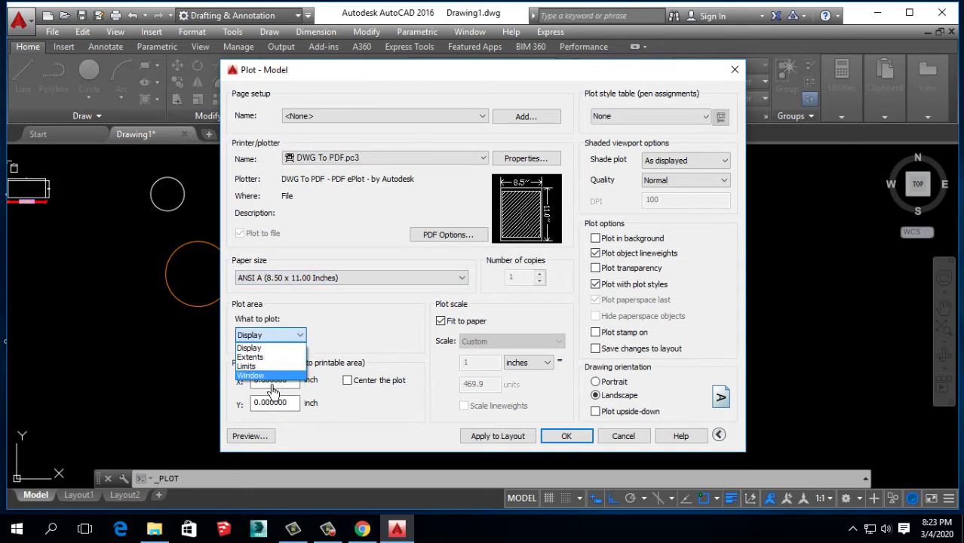
click(260, 375)
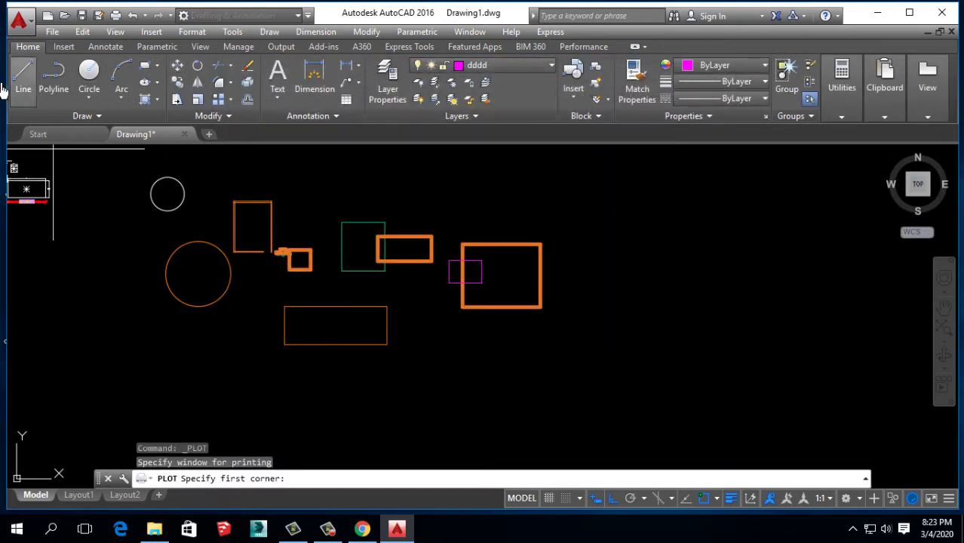
mouse_move(128, 195)
middle_down()
mouse_move(167, 241)
mouse_move(166, 232)
middle_up()
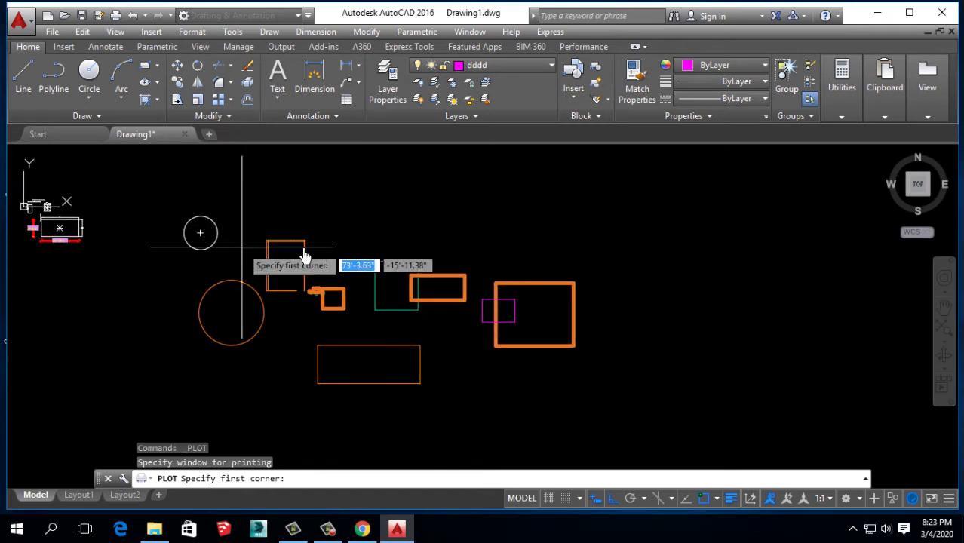
click(148, 183)
click(690, 407)
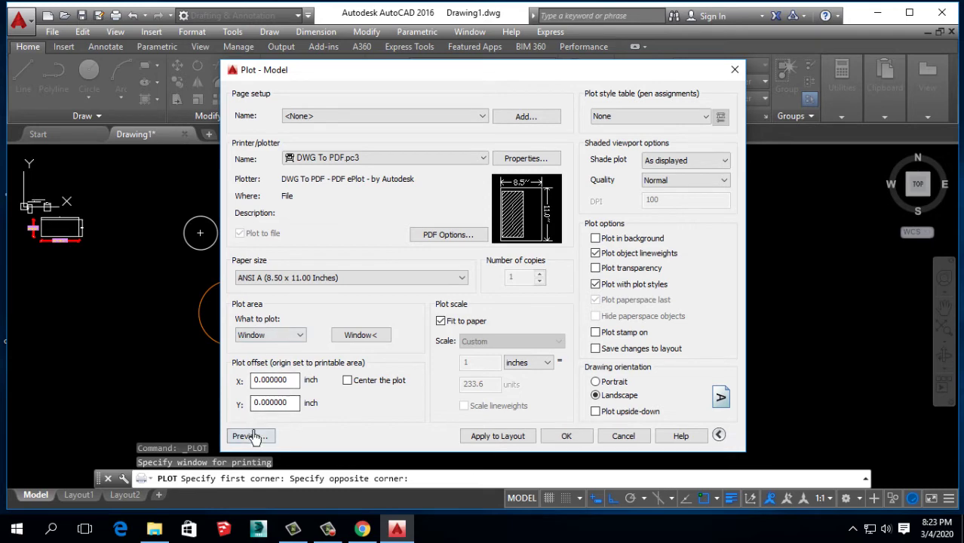
click(249, 436)
scroll(551, 340, up, 3)
scroll(624, 378, up, 2)
scroll(623, 377, up, 3)
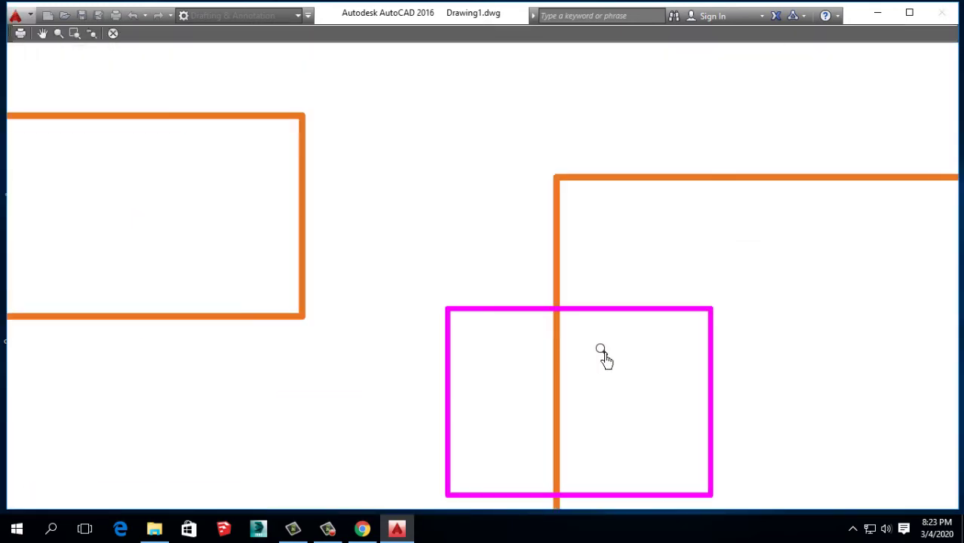
scroll(573, 317, down, 5)
right_click(518, 228)
click(544, 237)
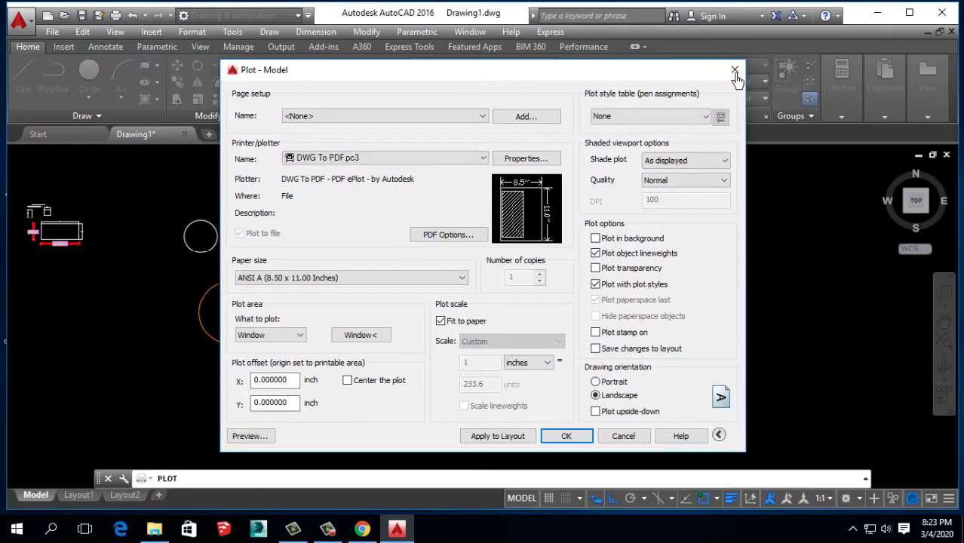
click(731, 70)
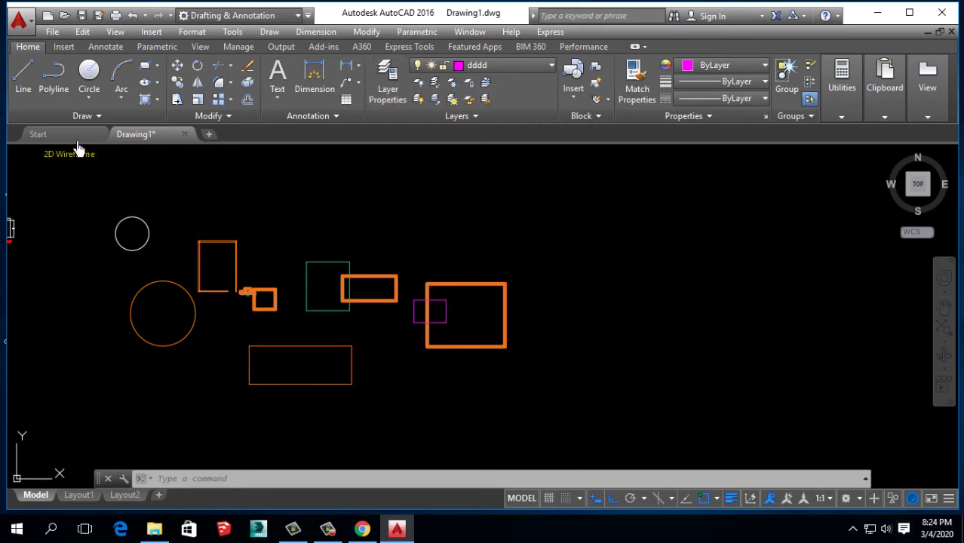
Step: Pan to the orange rectangle and make a first single-line text attempt, then cancel it
scroll(429, 313, up, 4)
middle_drag(478, 351, 310, 290)
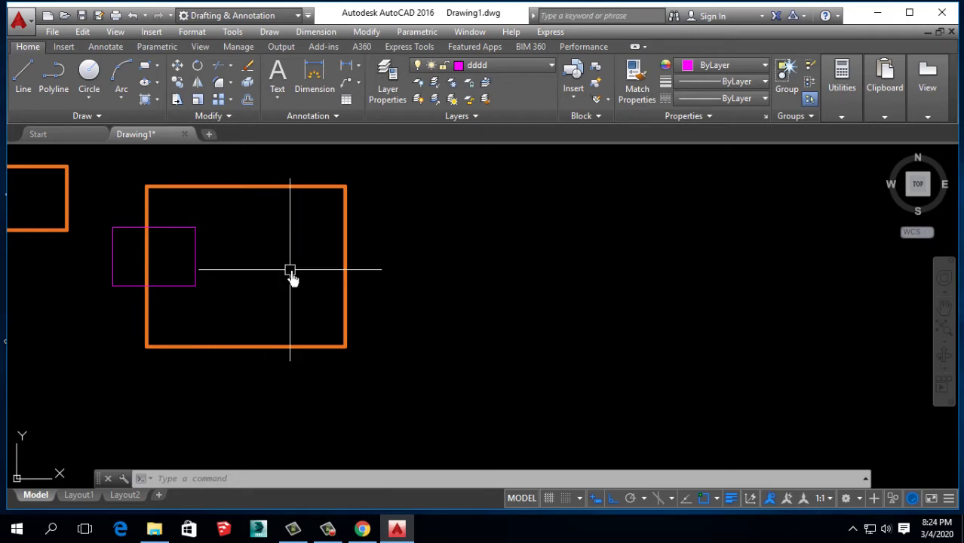
click(276, 100)
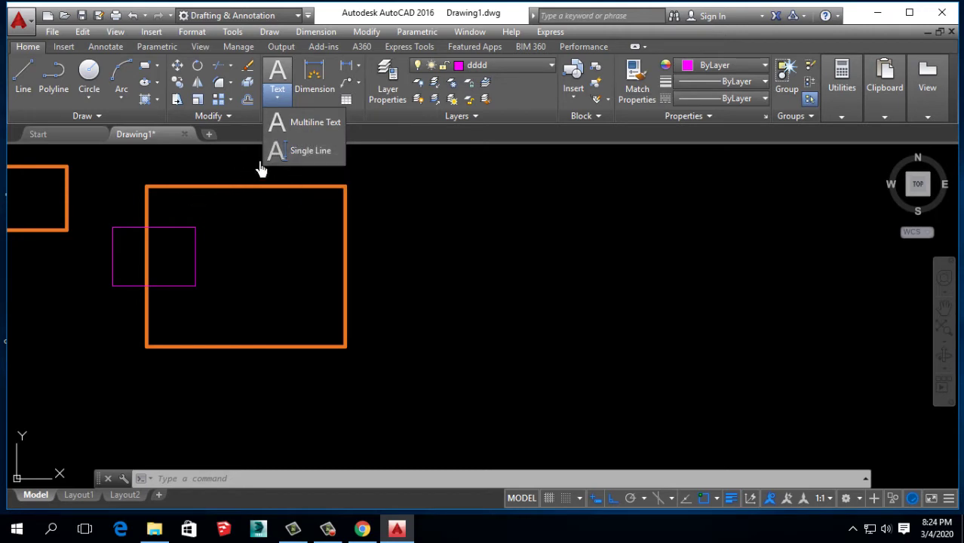
click(305, 150)
scroll(269, 247, up, 2)
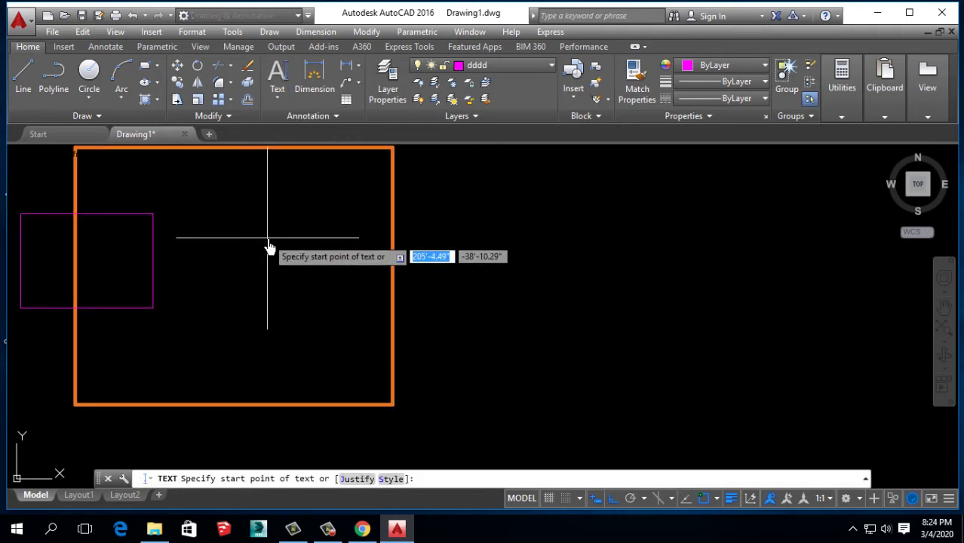
click(277, 95)
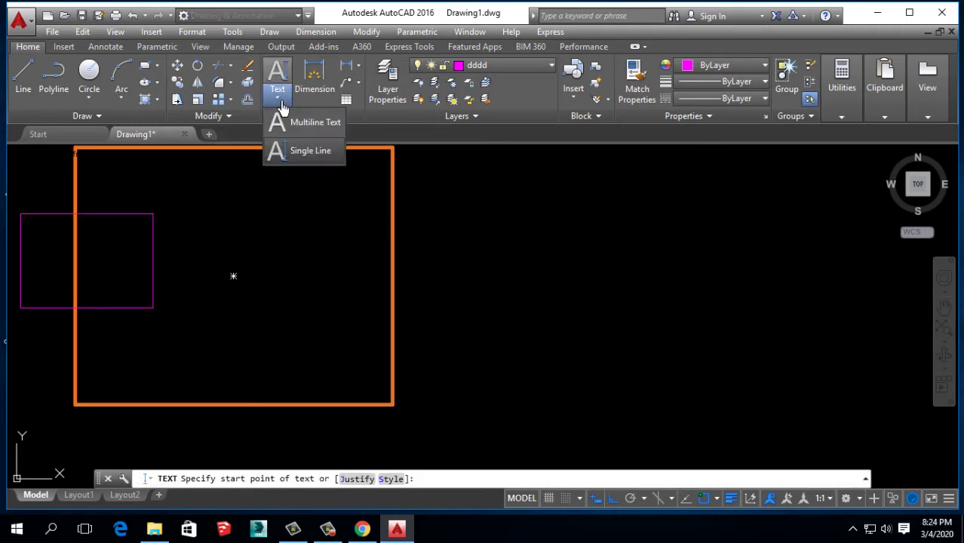
click(294, 151)
click(280, 199)
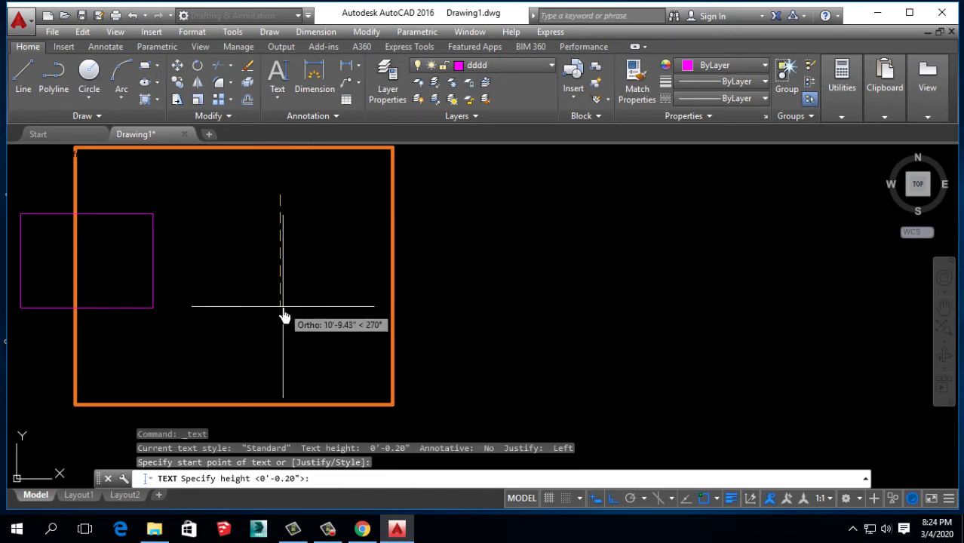
click(289, 305)
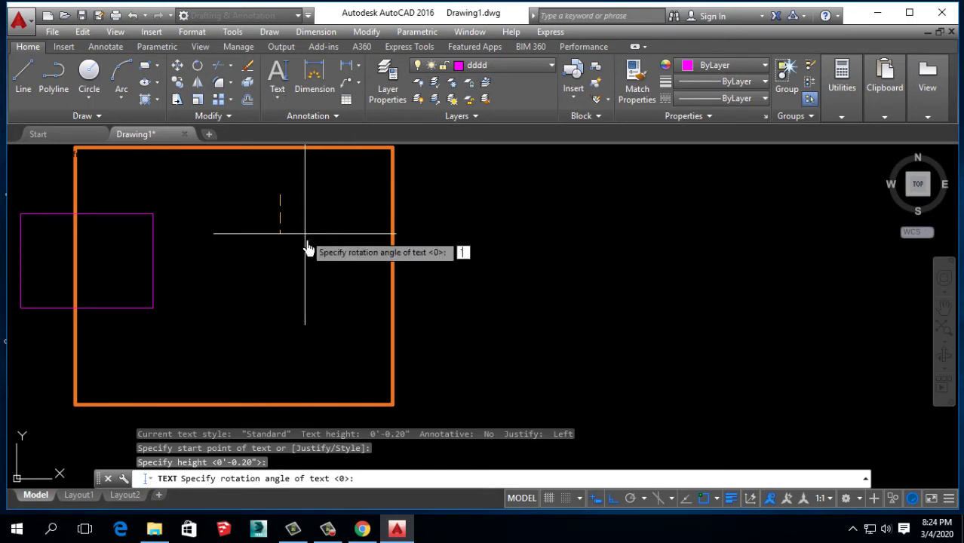
key(Escape)
Step: Place single-line text 'Kitchen' at height 12 and rotation 0 inside the orange rectangle
click(276, 95)
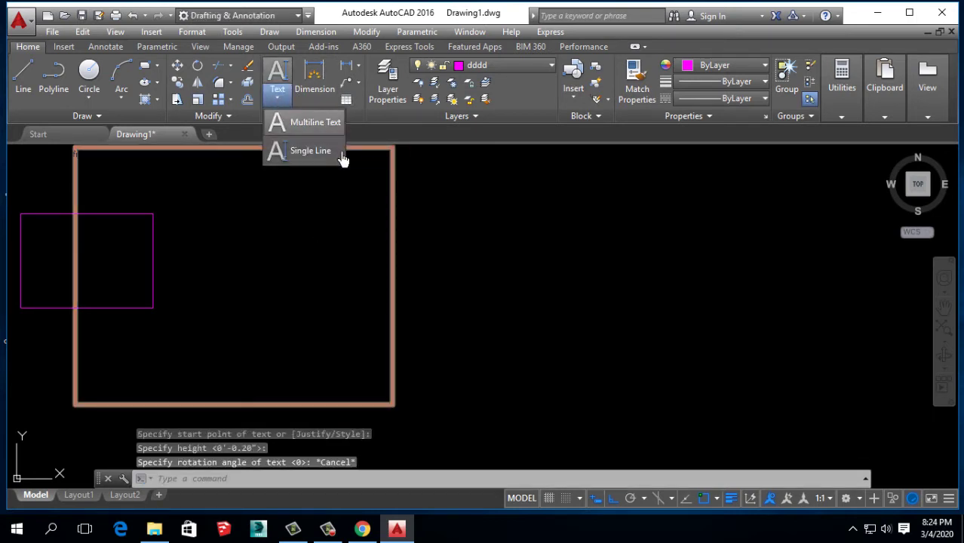
click(290, 154)
click(262, 204)
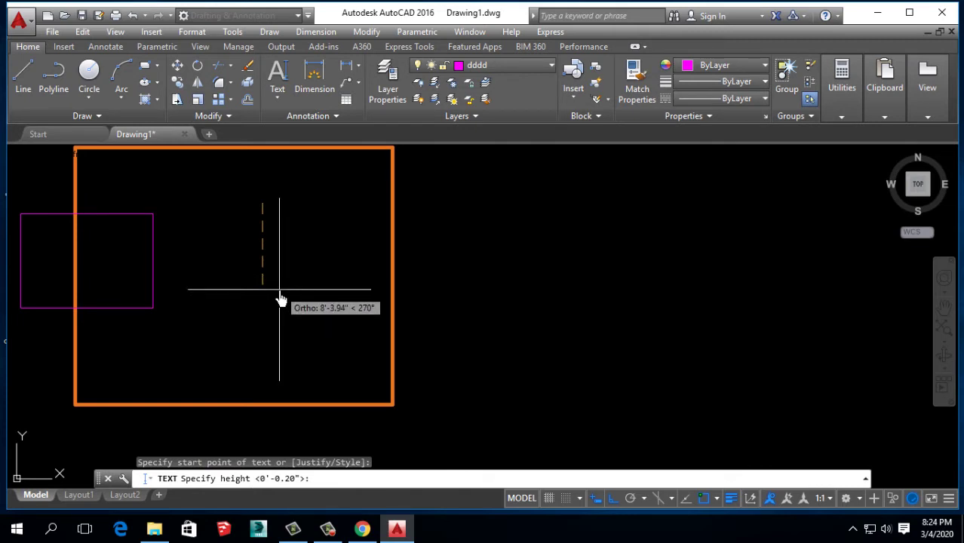
text(12)
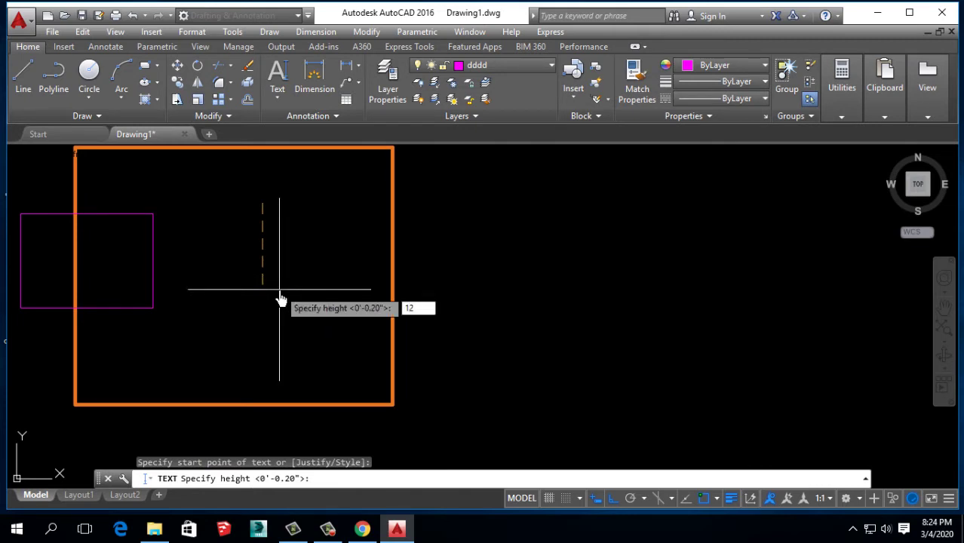
key(Return)
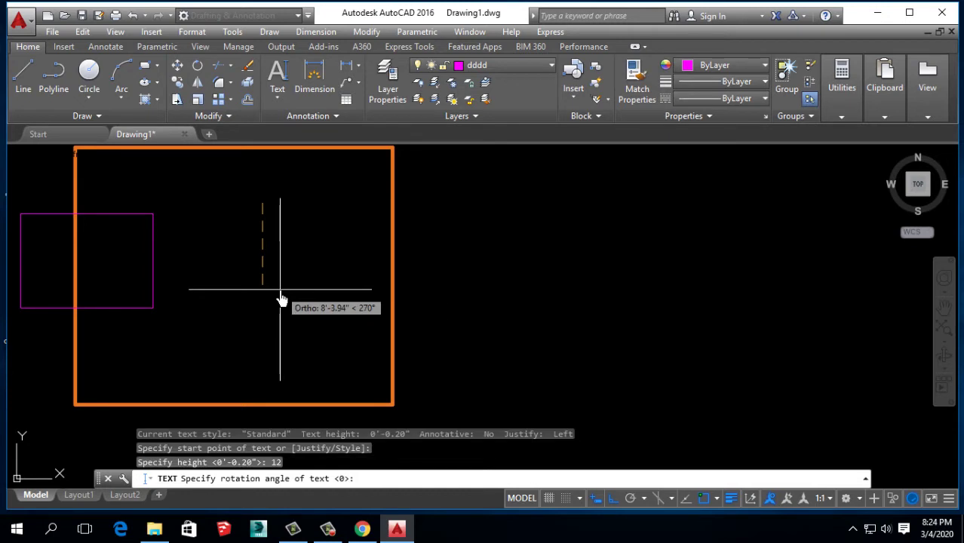
key(Return)
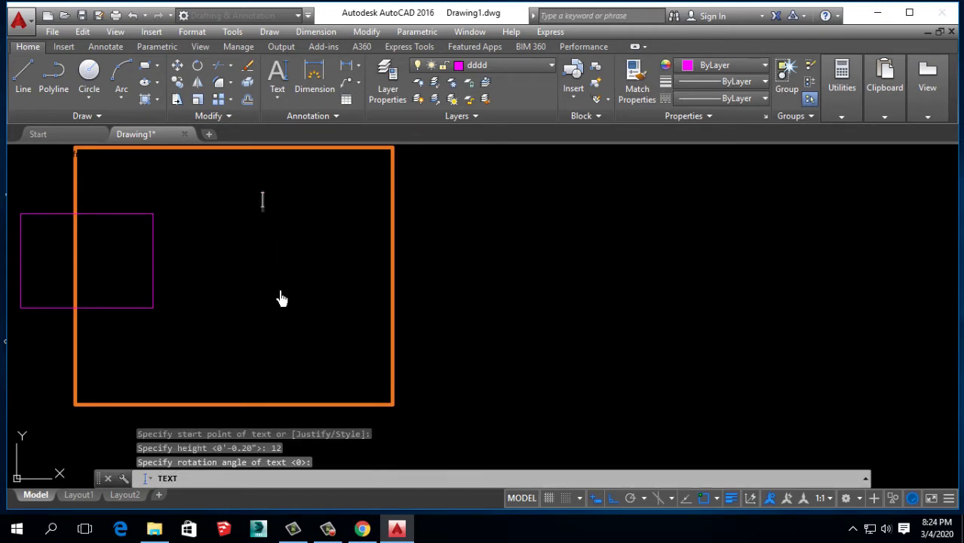
text(Kit)
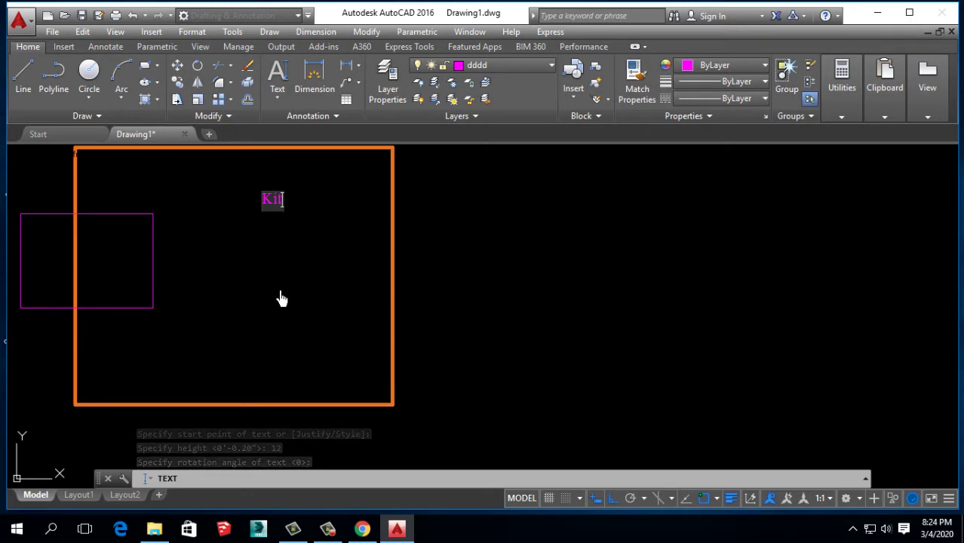
text( ch)
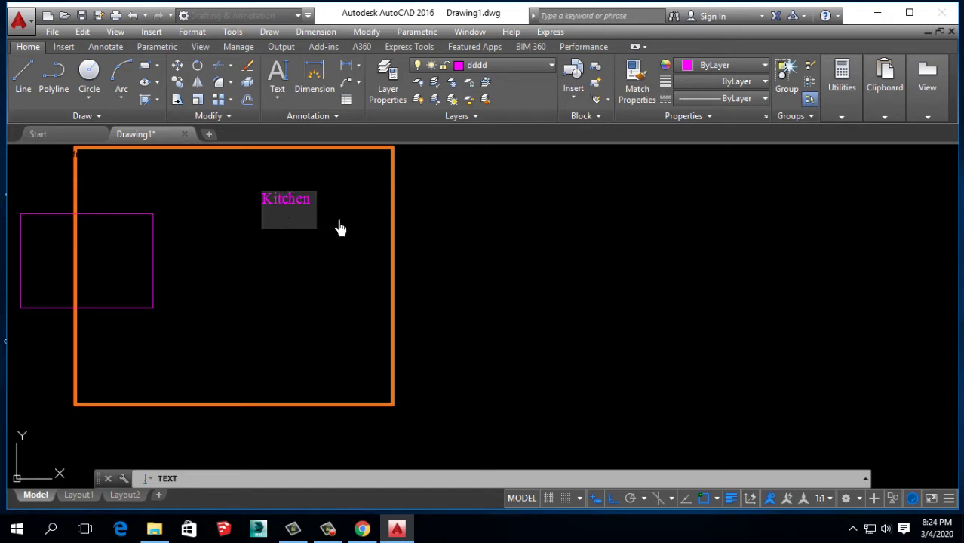
click(317, 264)
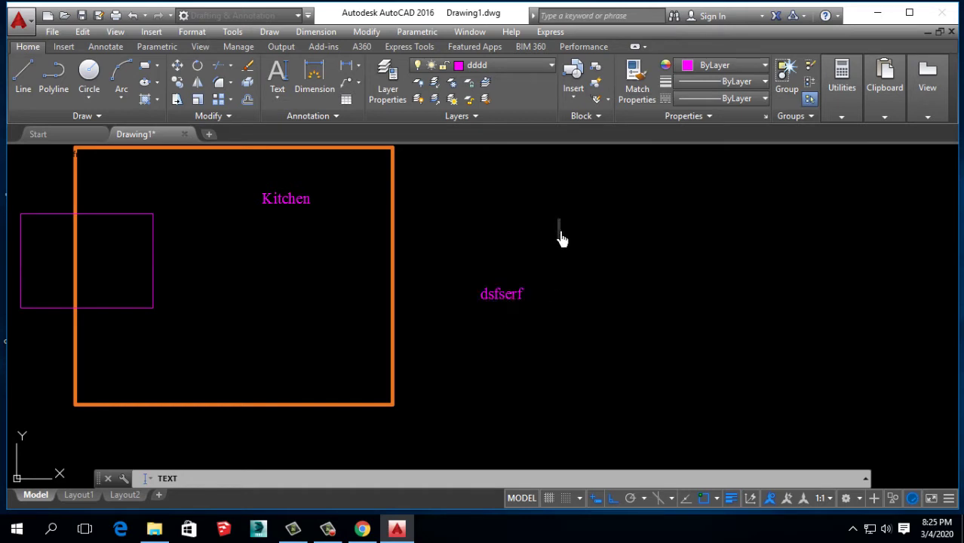
text(dscs)
key(Escape)
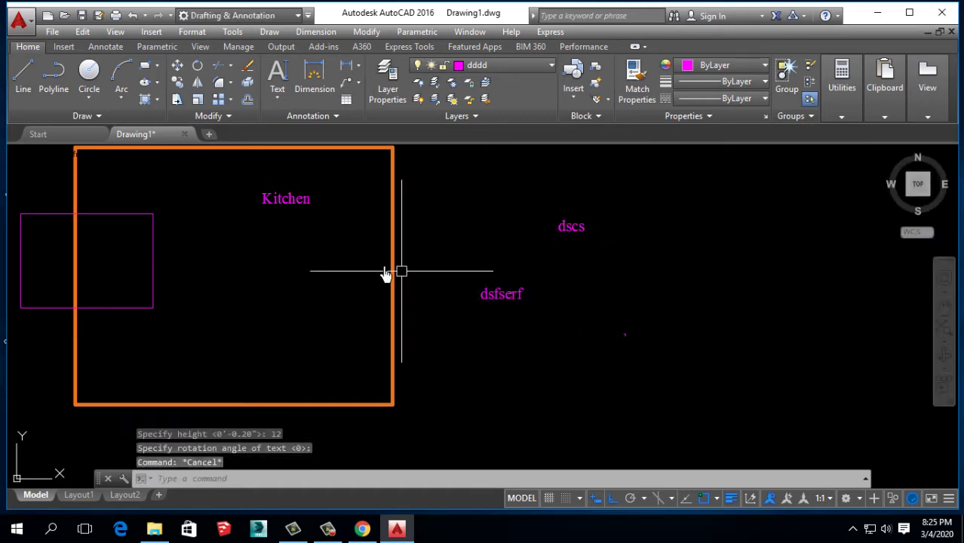
scroll(287, 197, up, 2)
click(288, 204)
Step: Select the stray text labels and inspect them in Quick Properties
click(558, 302)
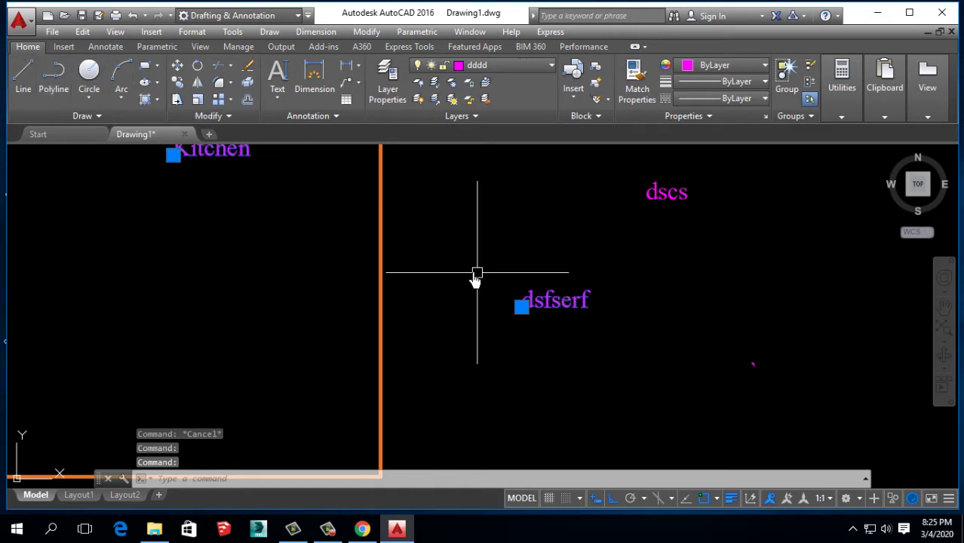
click(575, 312)
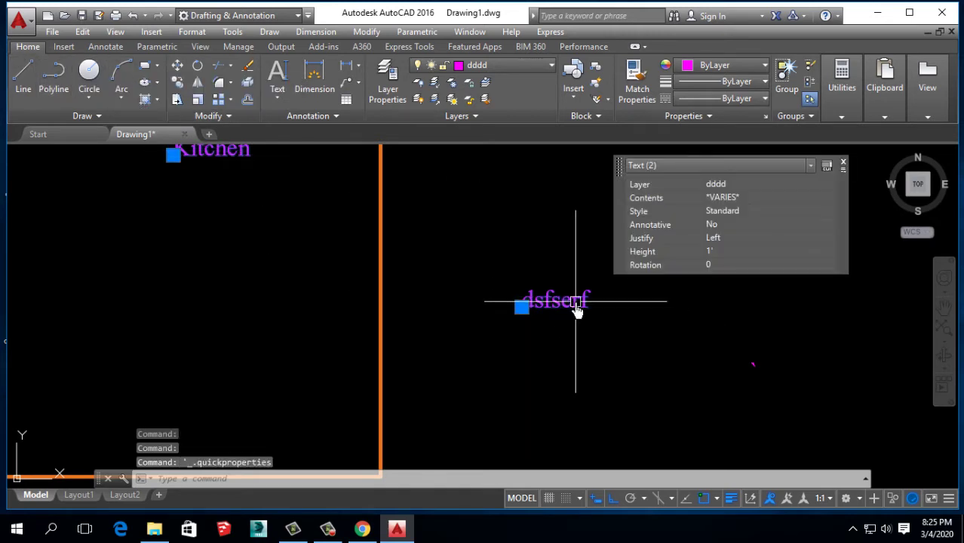
double_click(575, 305)
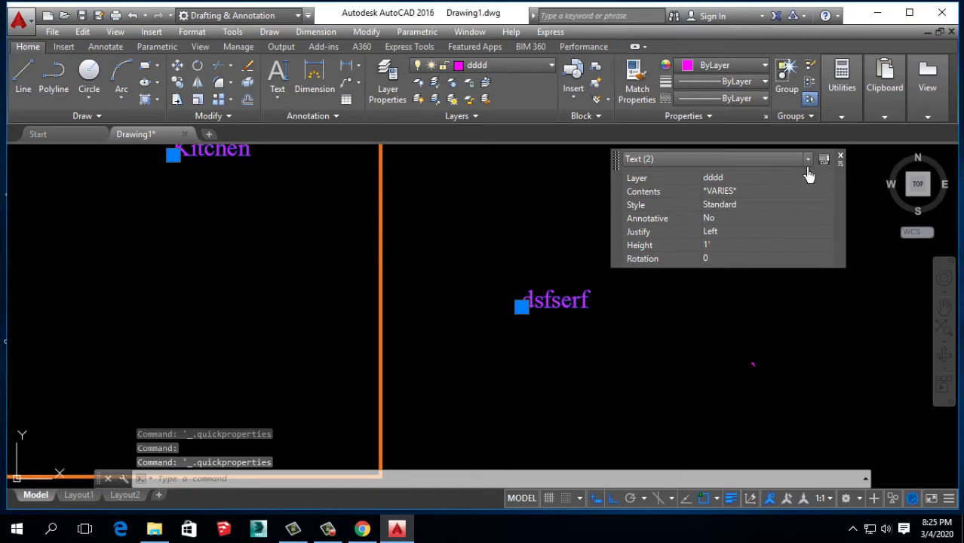
click(839, 157)
double_click(554, 310)
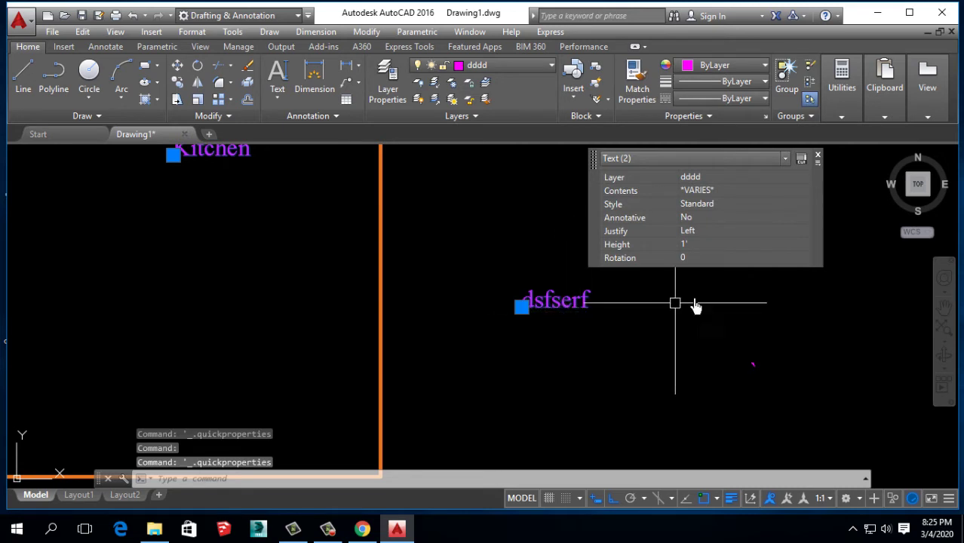
key(Escape)
Step: Change the stray 'dsfserf' label to 'duolirf' and zoom to show the orange rectangle
middle_drag(339, 253, 478, 373)
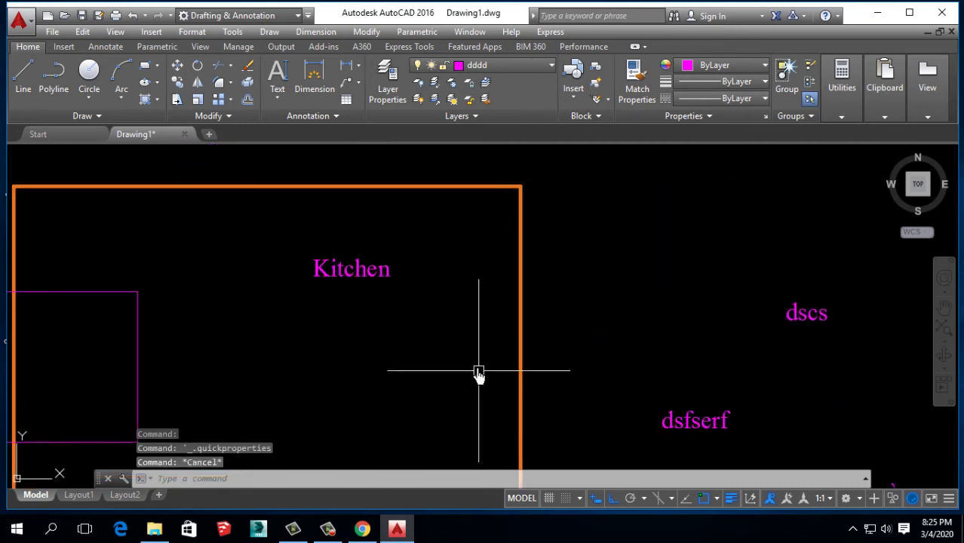
double_click(366, 279)
click(418, 329)
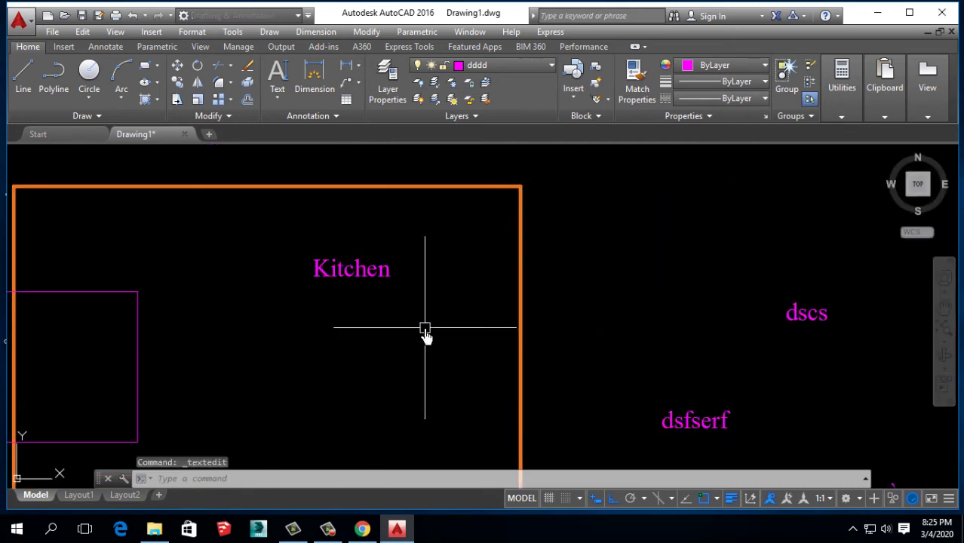
click(706, 433)
middle_drag(724, 439, 655, 374)
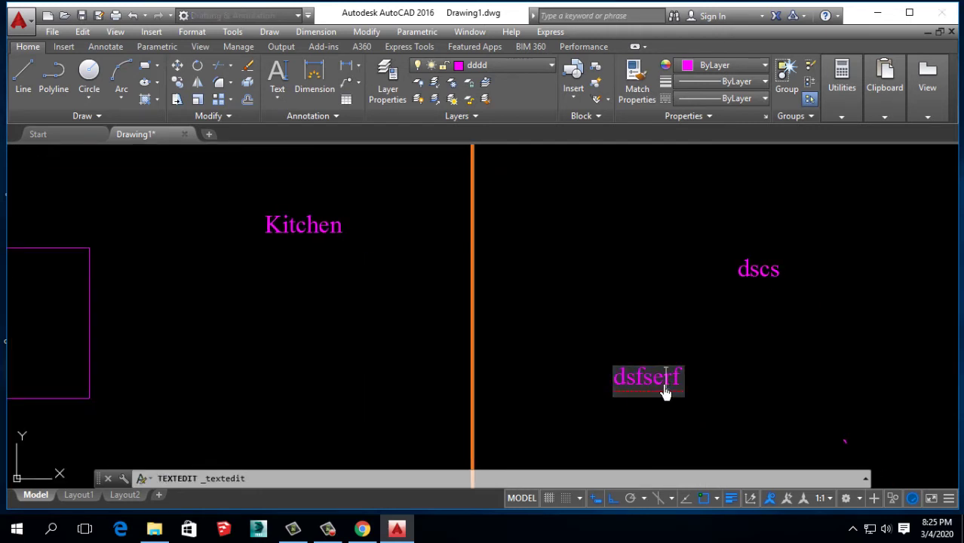
key(Escape)
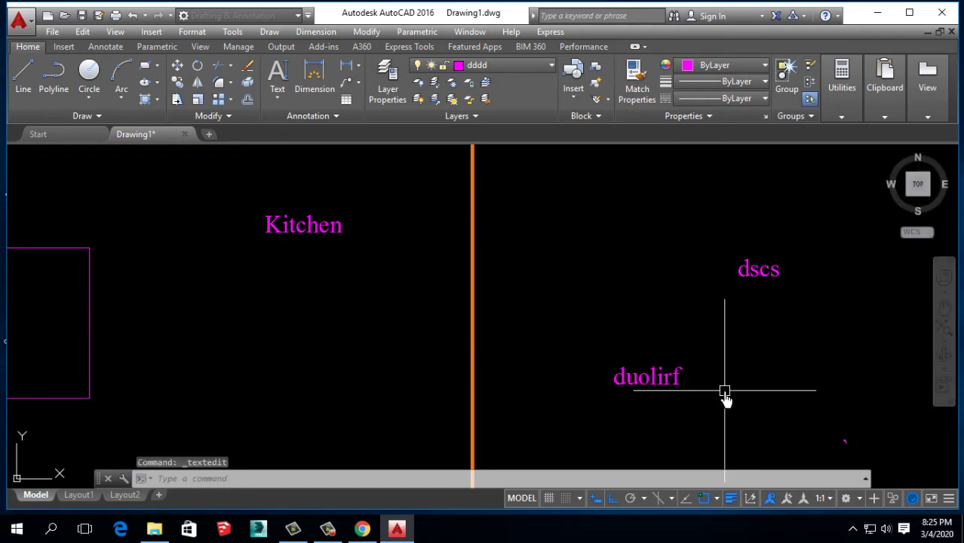
scroll(317, 287, down, 4)
scroll(281, 264, up, 2)
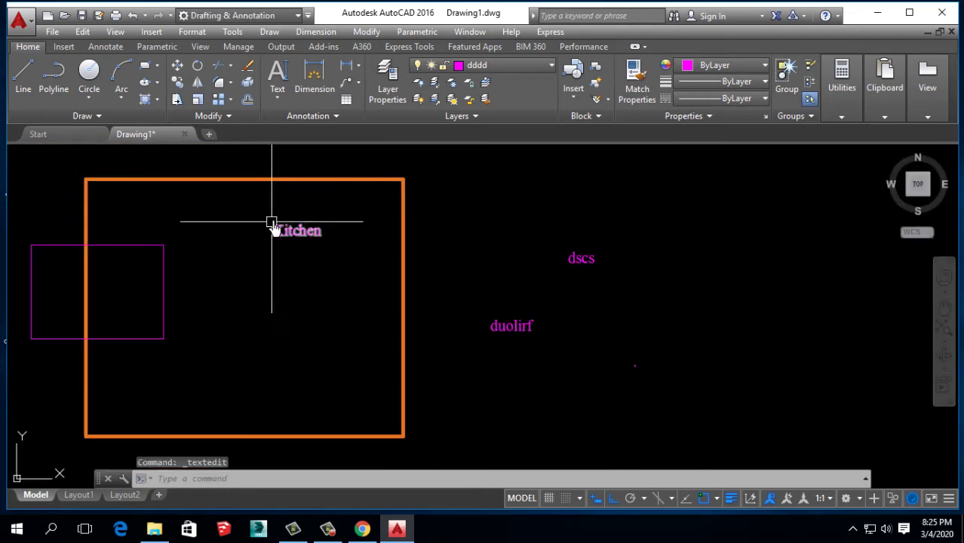
click(277, 97)
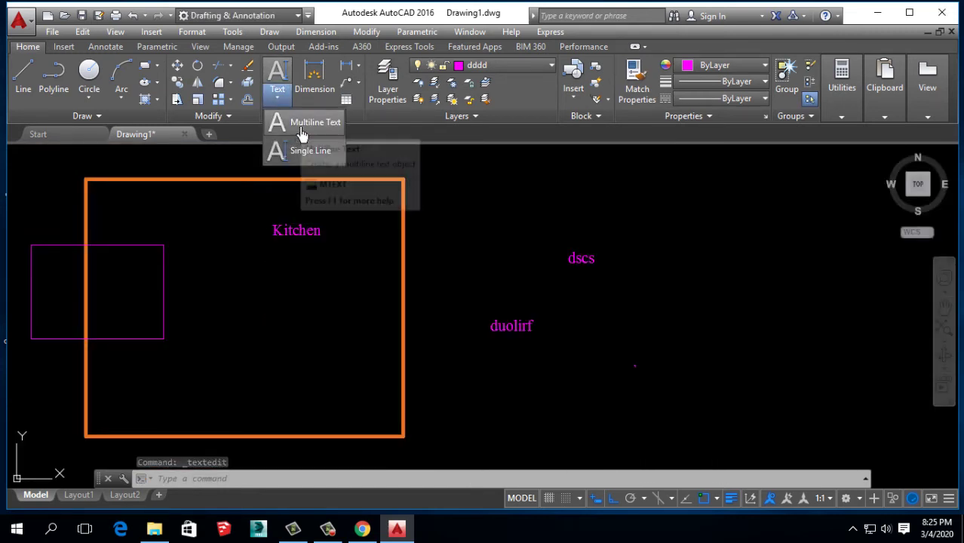
Step: Add multiline note 'fdsgbhdrh' below Kitchen, then start a new blank Drawing2
click(309, 123)
click(263, 273)
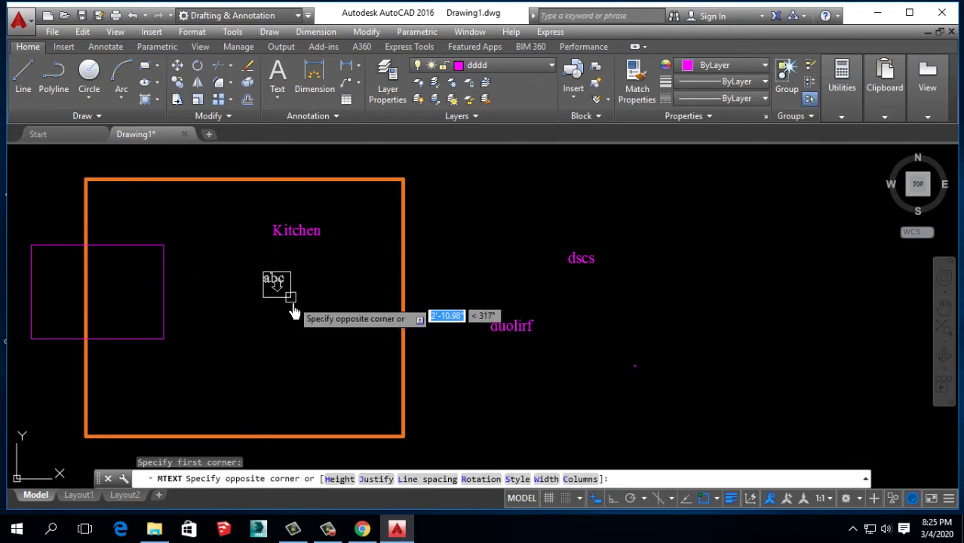
click(363, 358)
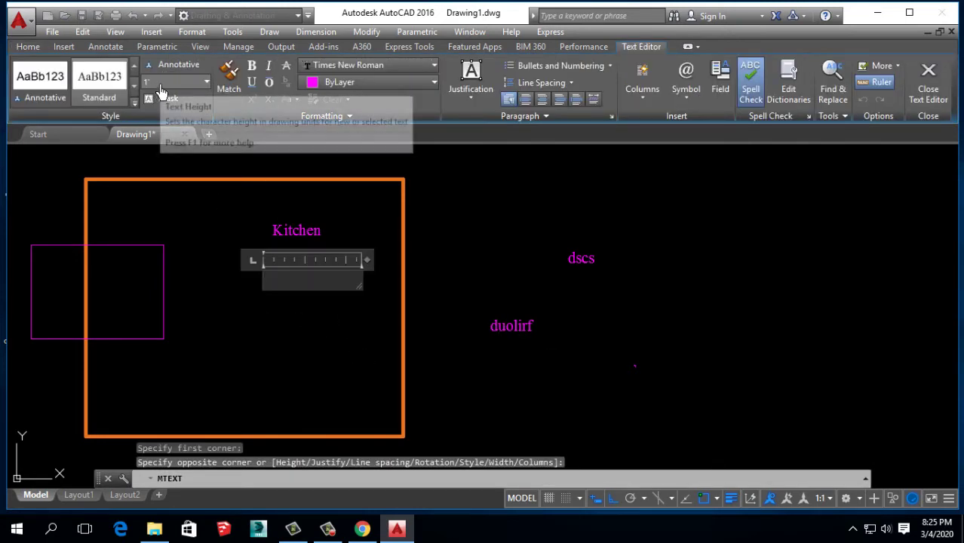
text(fdsgbhdrh)
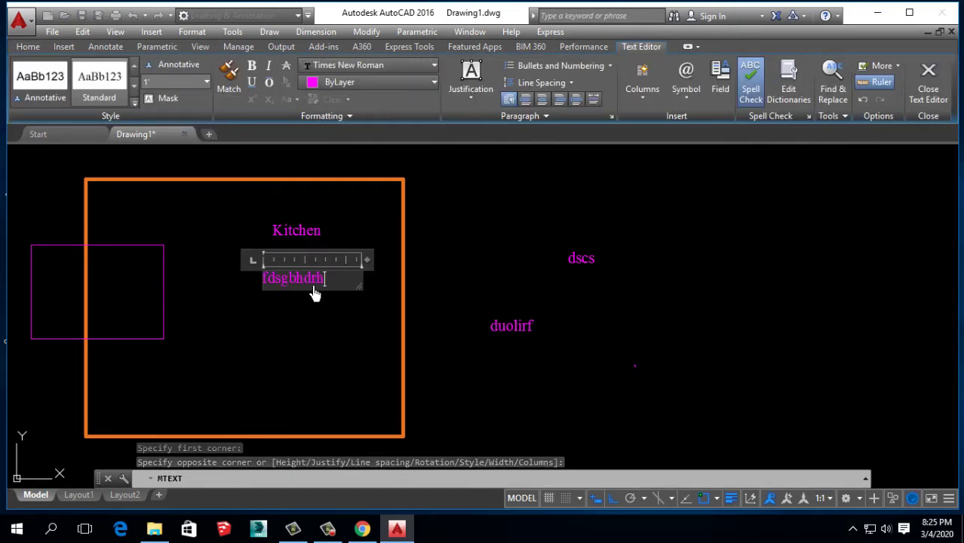
click(333, 339)
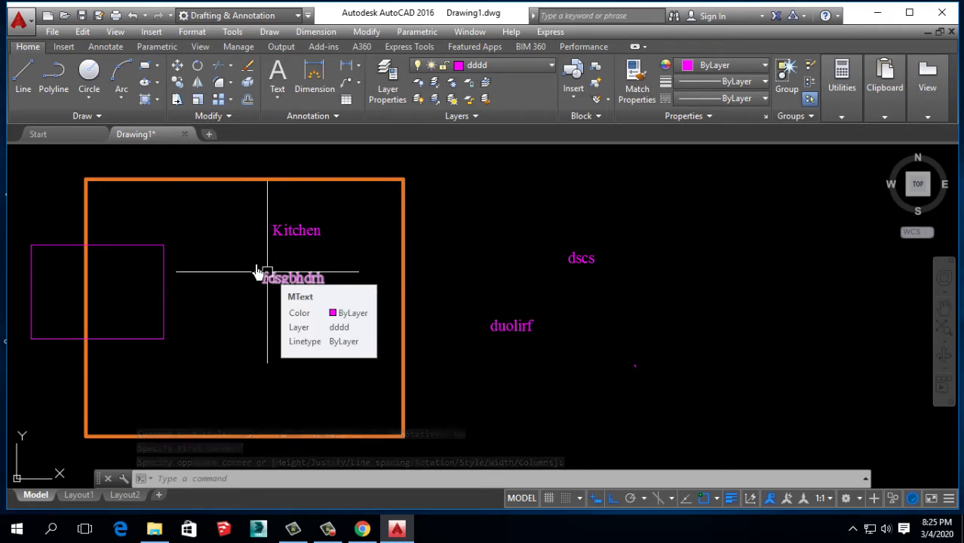
click(209, 136)
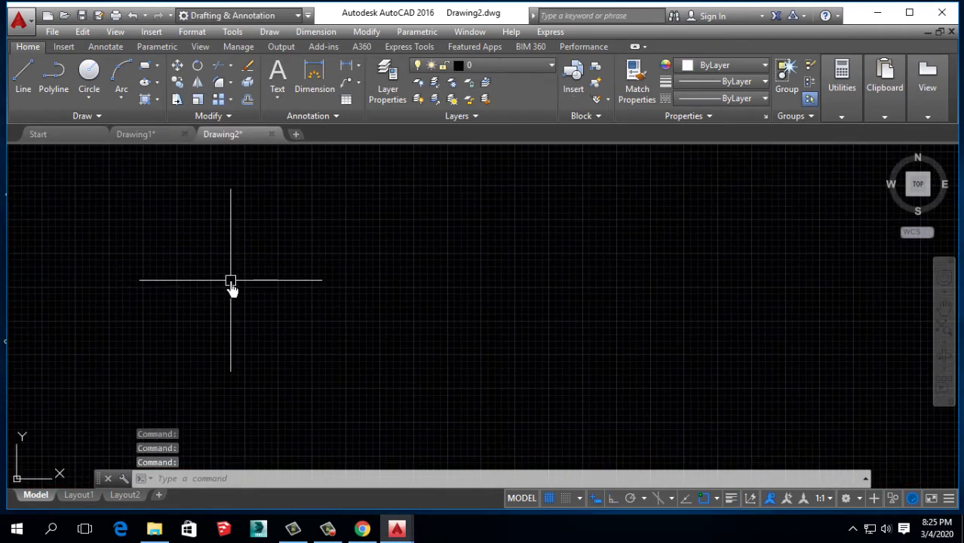
Step: Set Drawing2's length type to Engineering with 0'-0.0000" precision in Drawing Units
text(un)
key(Return)
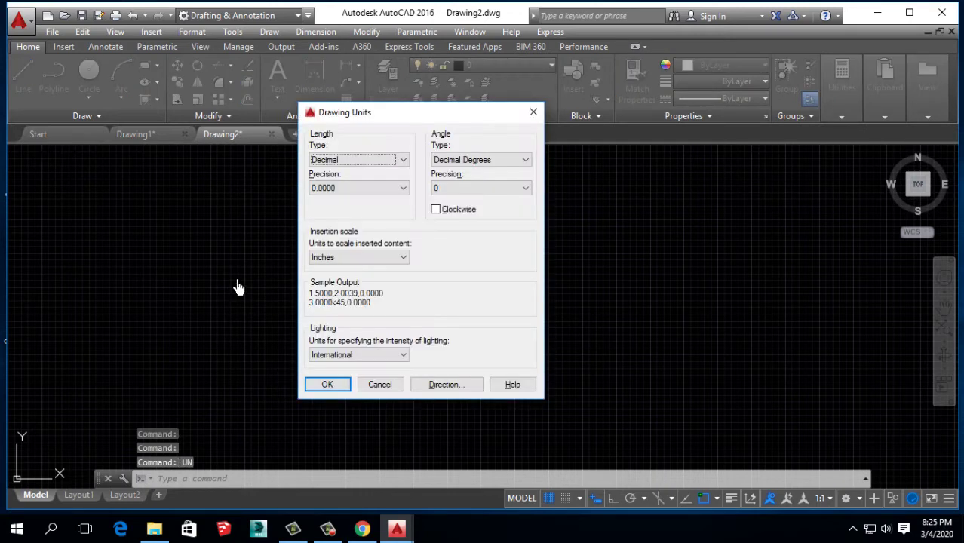
click(348, 165)
click(349, 195)
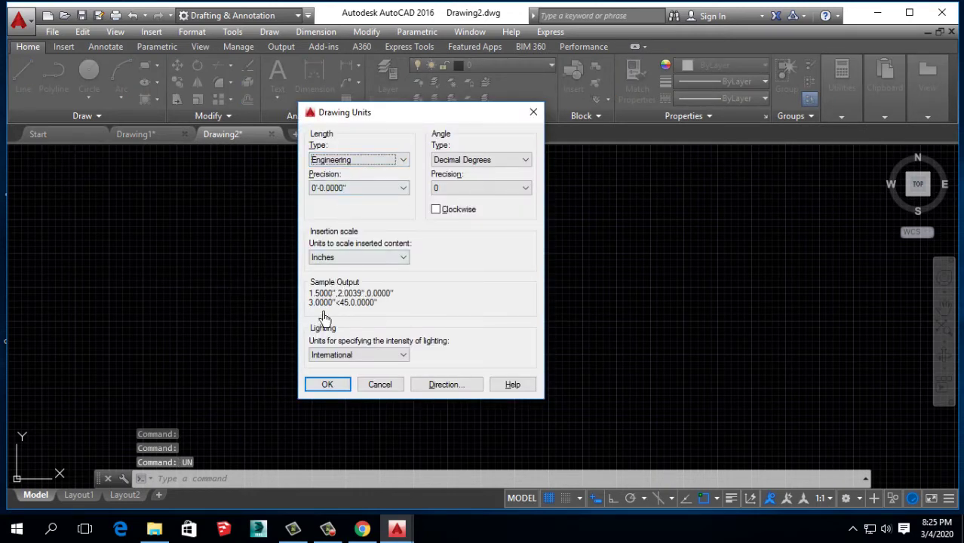
click(317, 386)
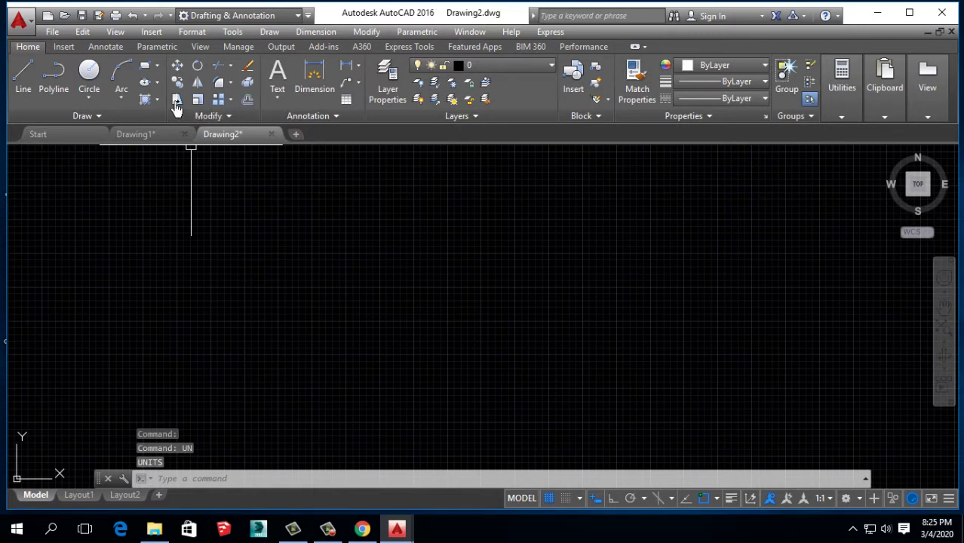
Step: Add a multiline 'Room' text label near the upper left of Drawing2
click(277, 97)
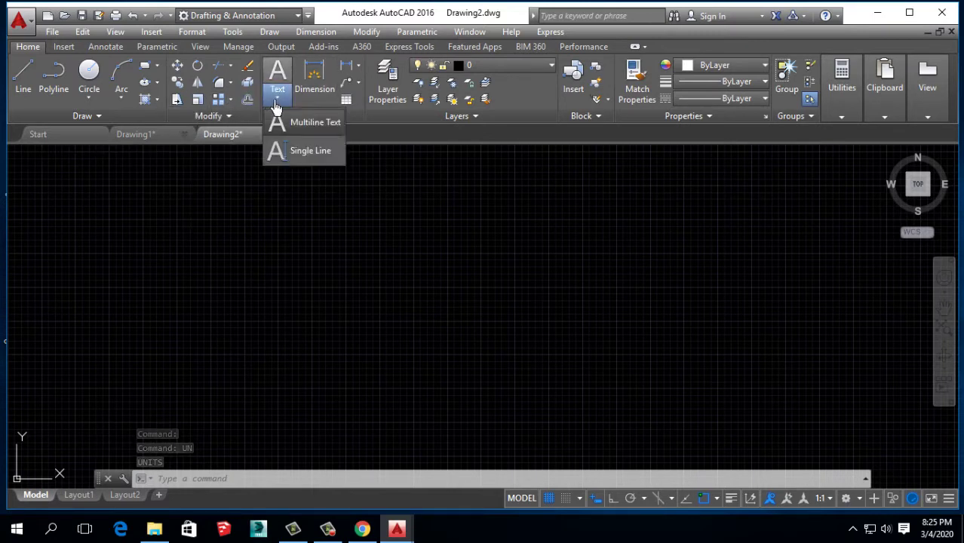
click(300, 130)
click(215, 190)
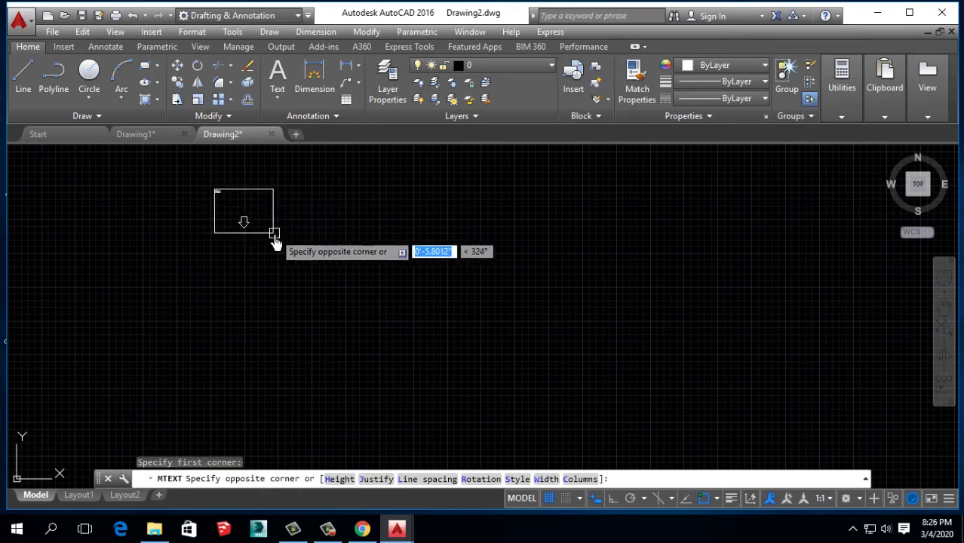
click(375, 331)
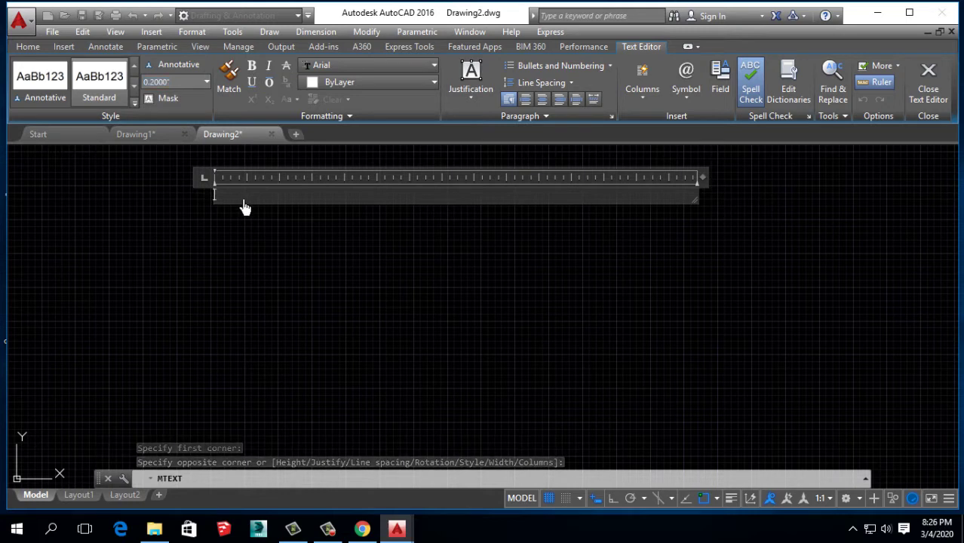
text(jkhikolih)
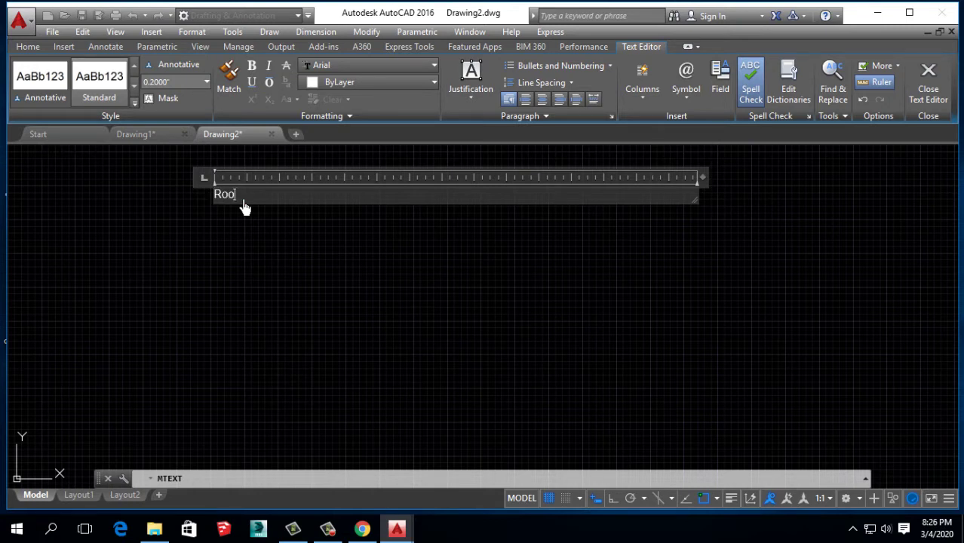
click(198, 268)
scroll(222, 201, up, 5)
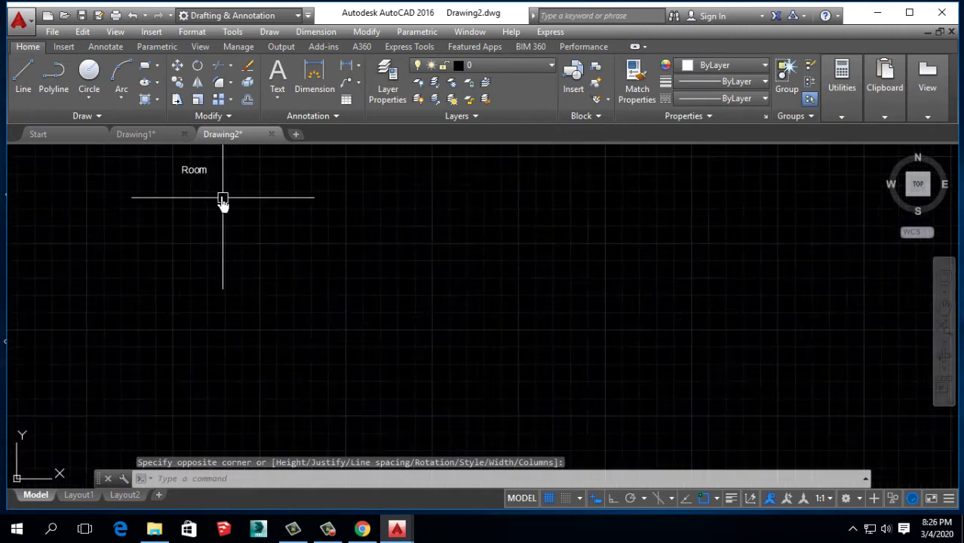
scroll(177, 159, up, 3)
scroll(211, 244, down, 8)
scroll(211, 244, down, 3)
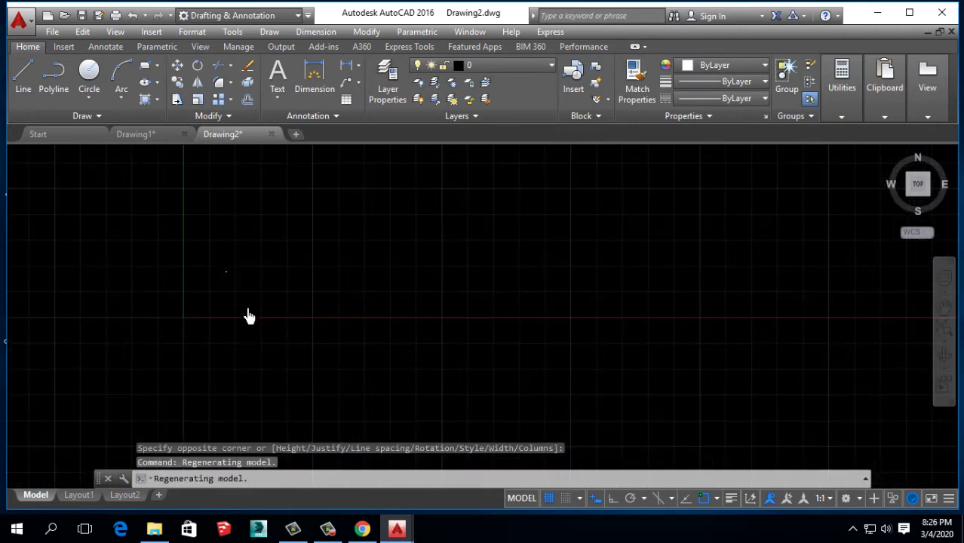
scroll(162, 279, down, 2)
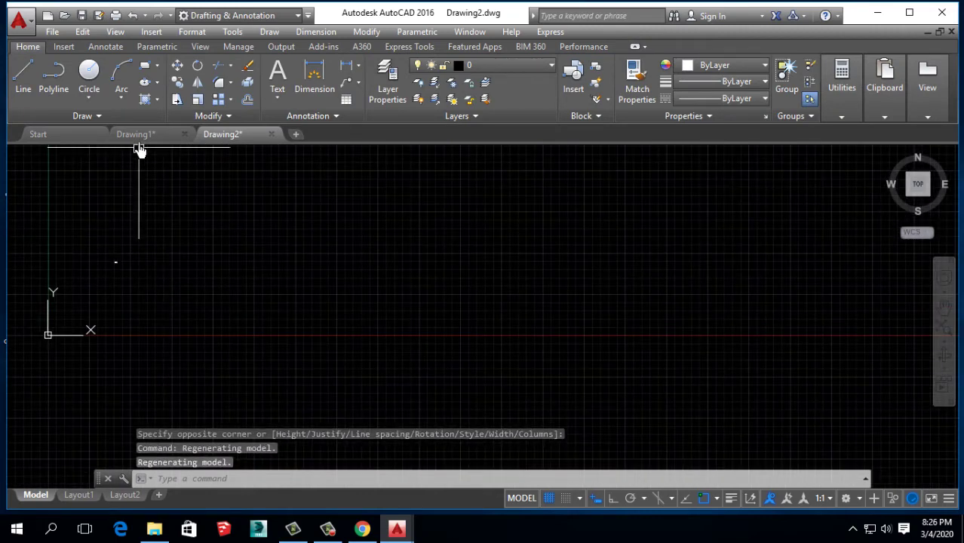
Step: Draw a 12' by 15' rectangle by its dimensions, first corner just right of the origin
click(144, 65)
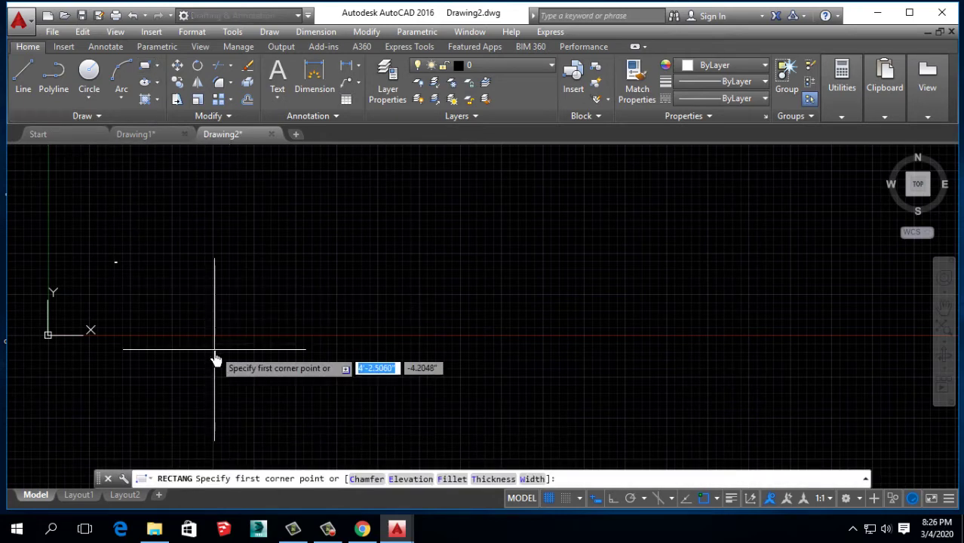
click(215, 349)
right_click(388, 227)
click(435, 319)
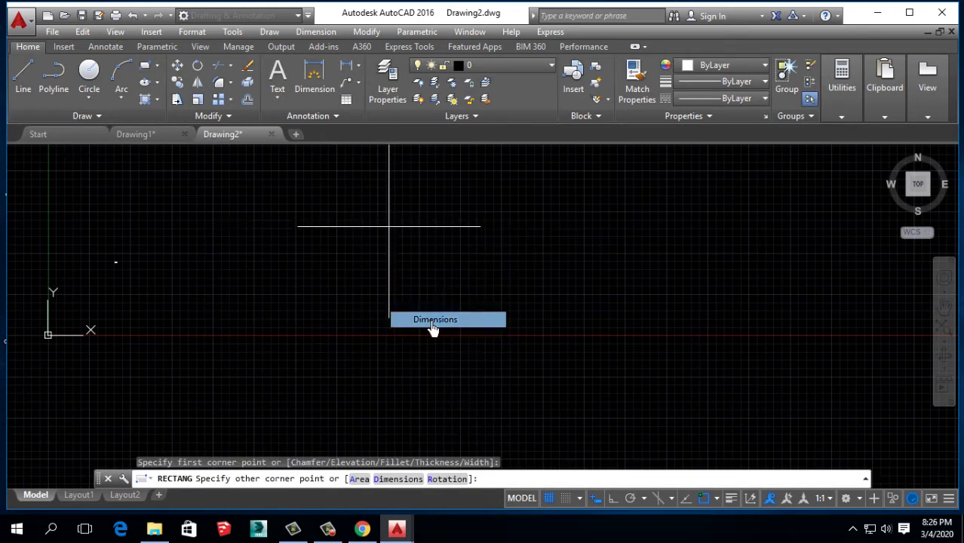
text(12')
key(Return)
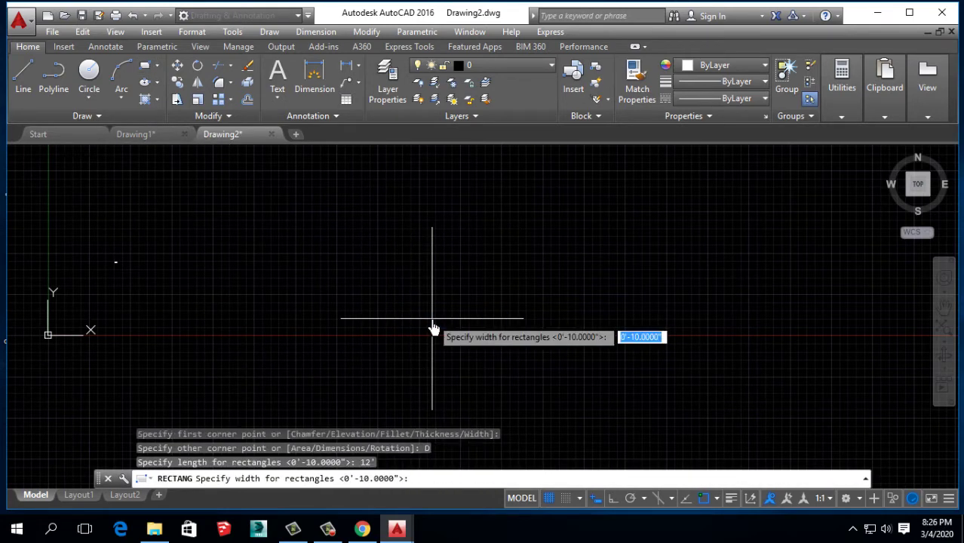
key(Return)
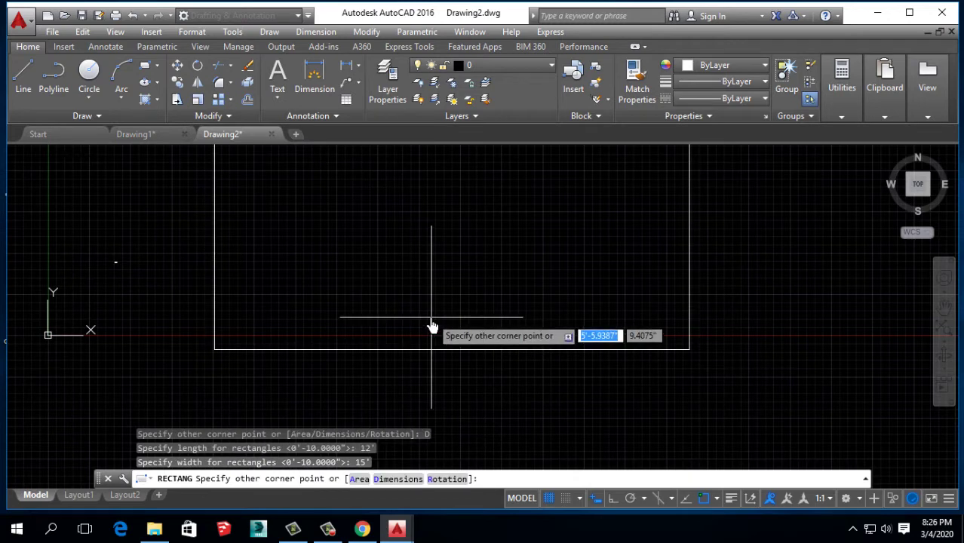
scroll(412, 329, down, 2)
scroll(347, 369, down, 2)
scroll(359, 323, down, 2)
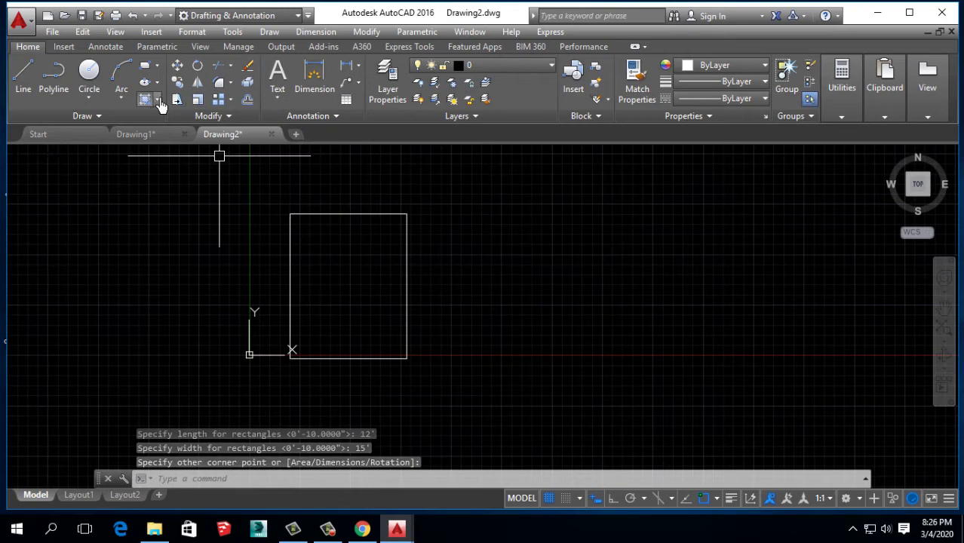
click(277, 95)
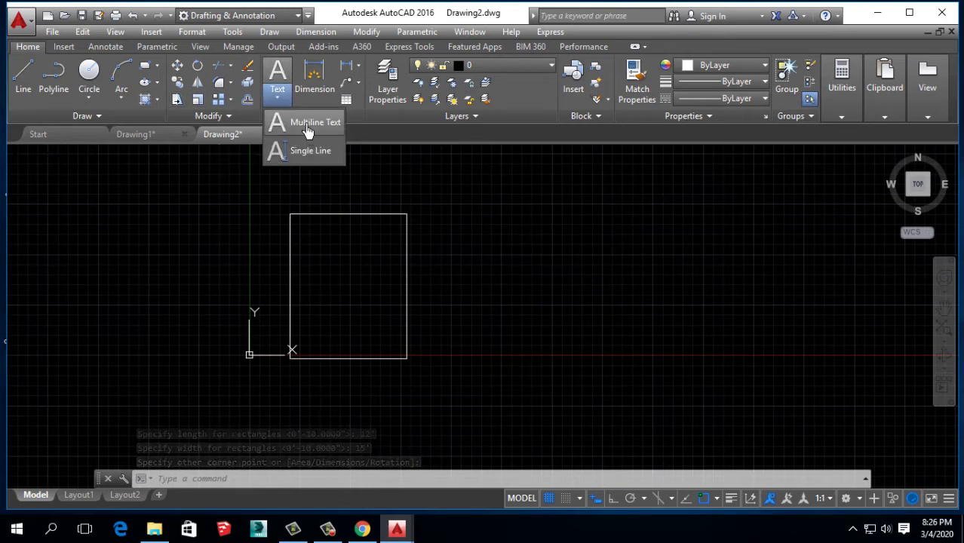
Step: Add a multiline 'room' note inside the 12' by 15' rectangle
click(302, 122)
click(328, 252)
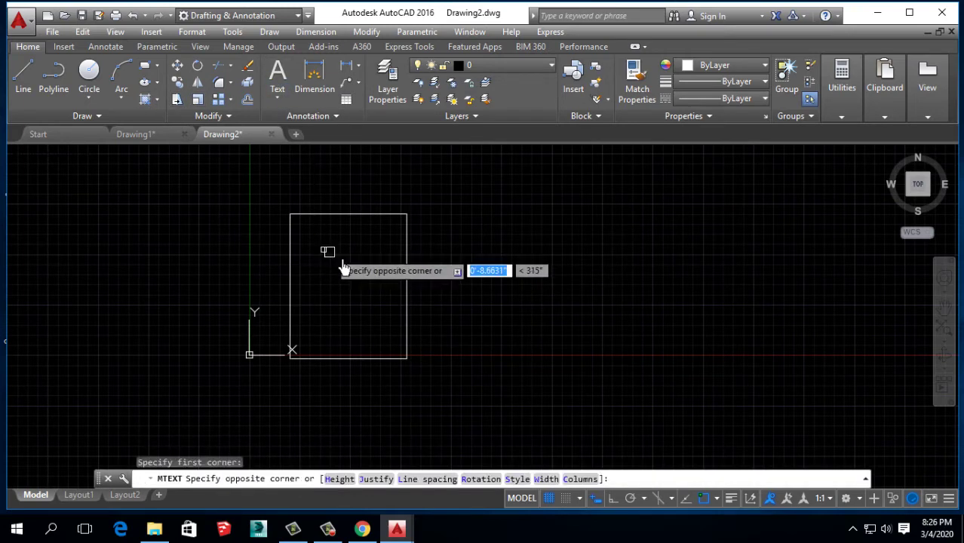
click(389, 287)
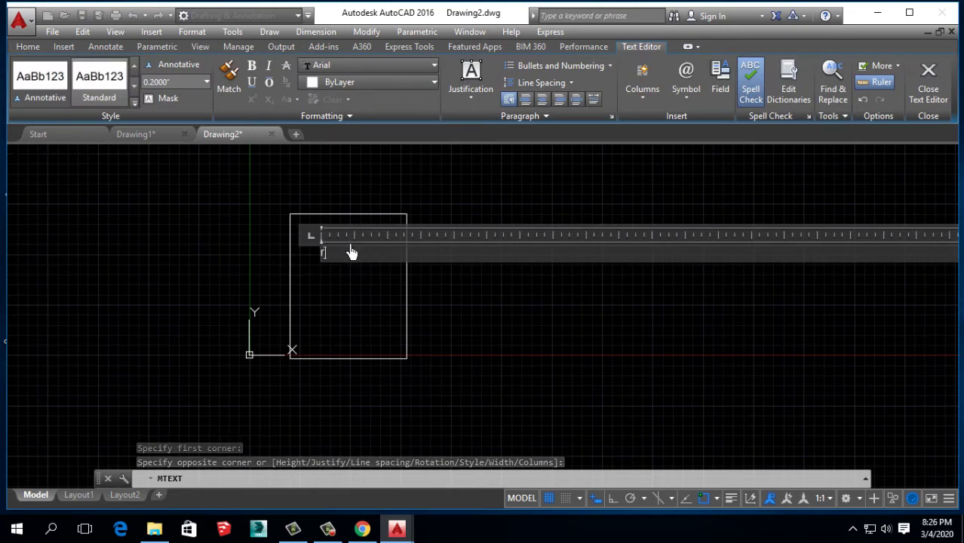
text(room)
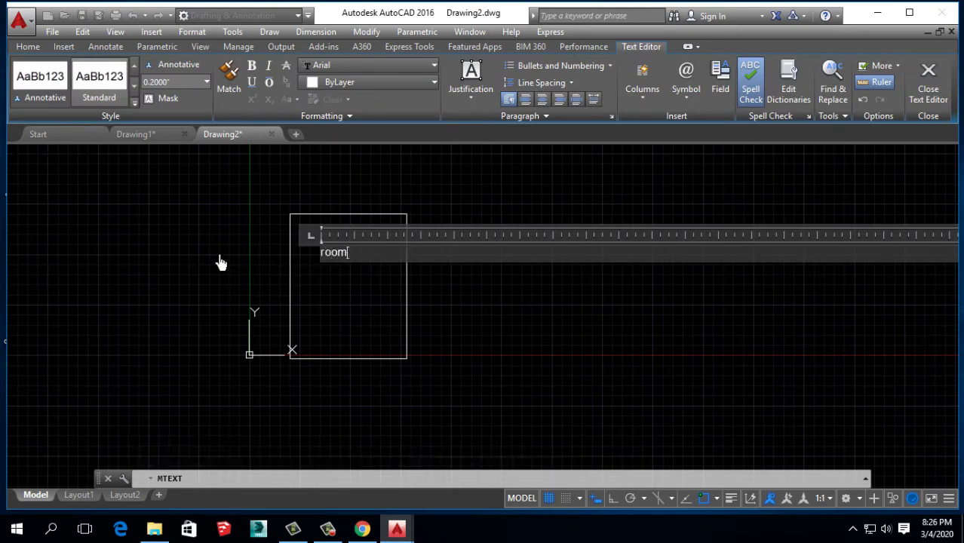
click(219, 262)
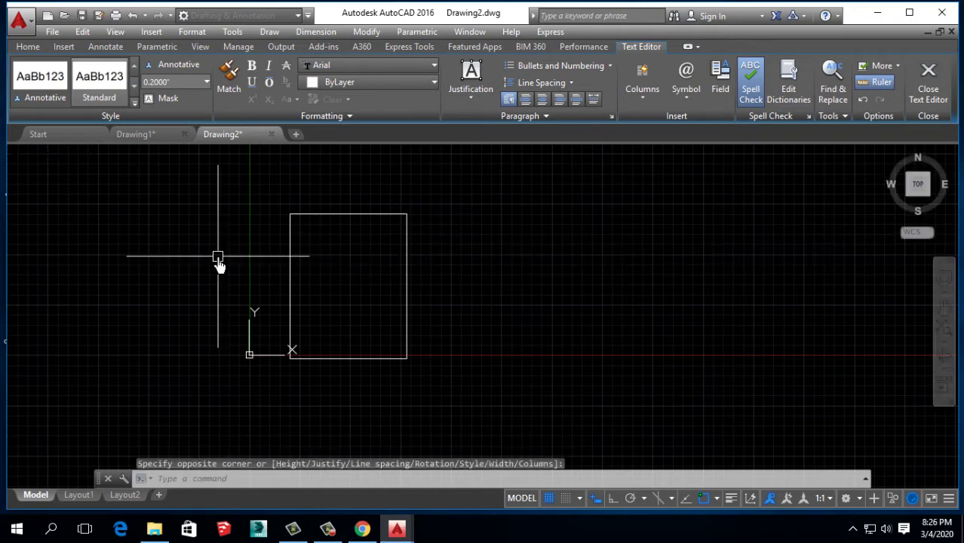
Step: Window-select the room note and delete it
click(362, 237)
click(323, 287)
scroll(343, 251, up, 8)
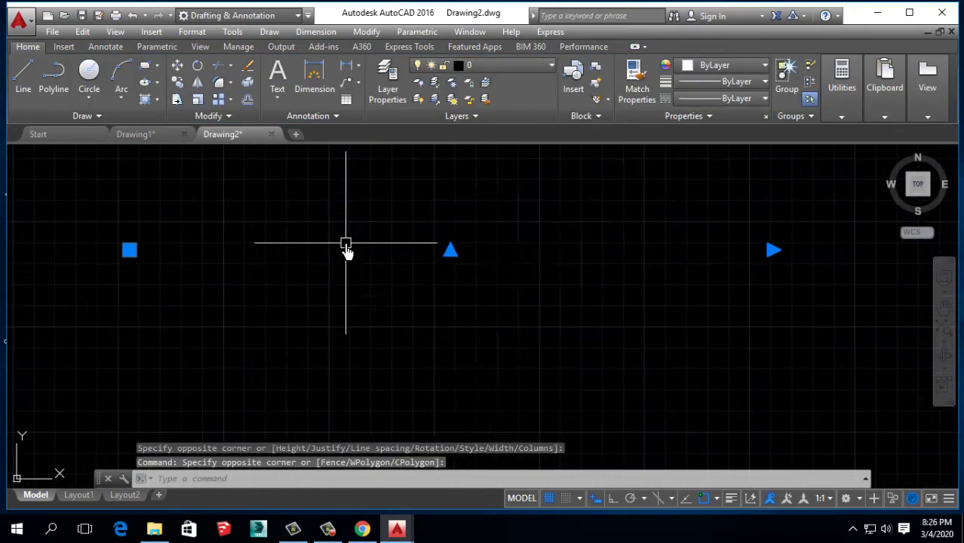
scroll(505, 256, up, 2)
scroll(286, 251, down, 6)
scroll(300, 265, down, 6)
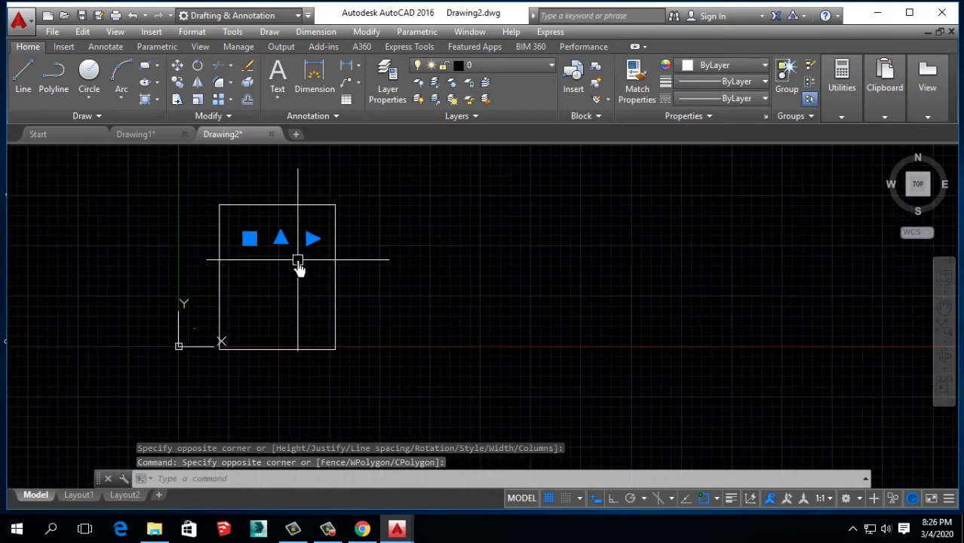
key(Delete)
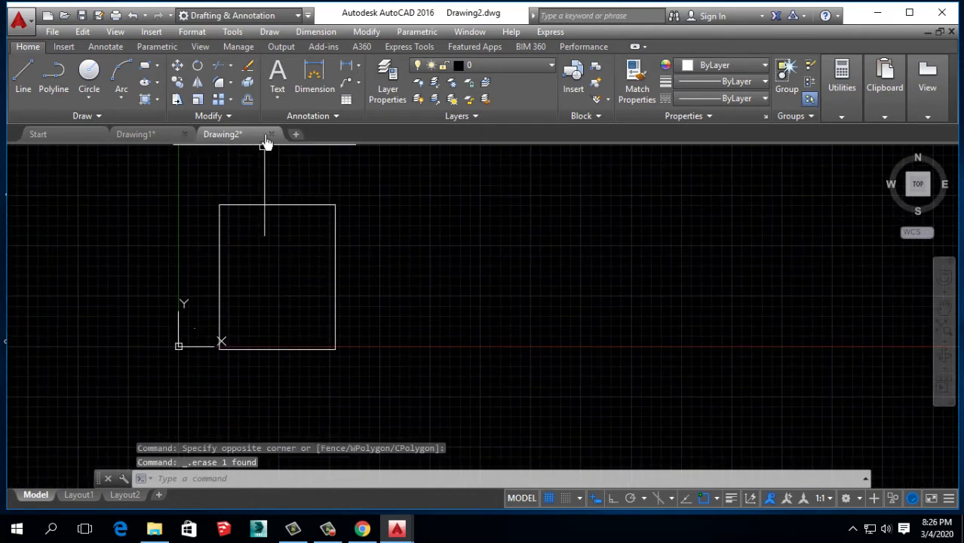
click(278, 98)
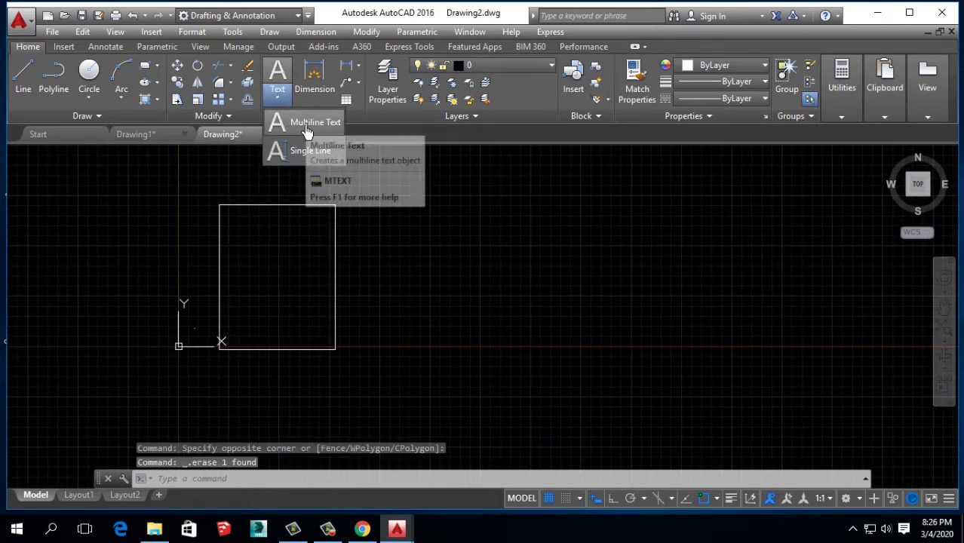
Step: Draw a multiline text box inside the rectangle with a 1' text height
click(313, 120)
scroll(239, 252, up, 2)
click(225, 230)
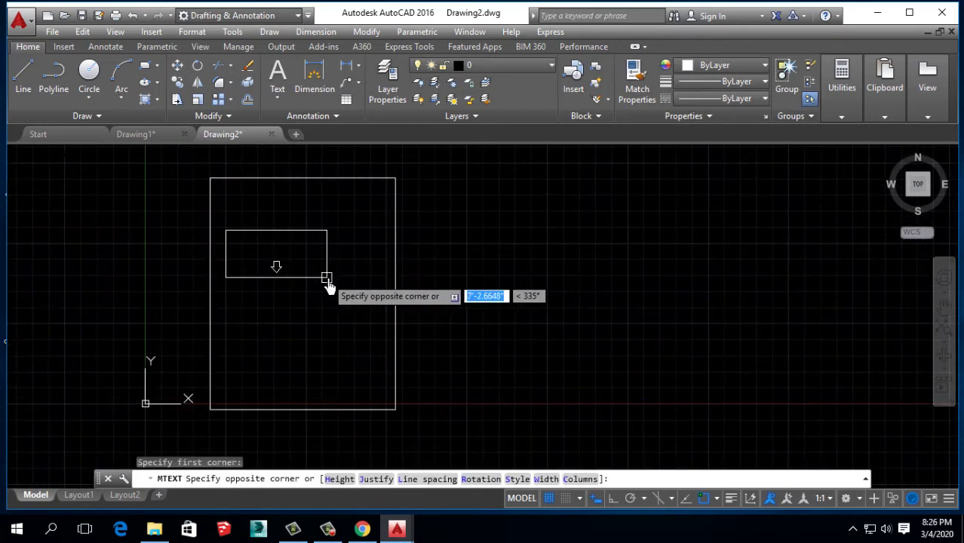
click(332, 278)
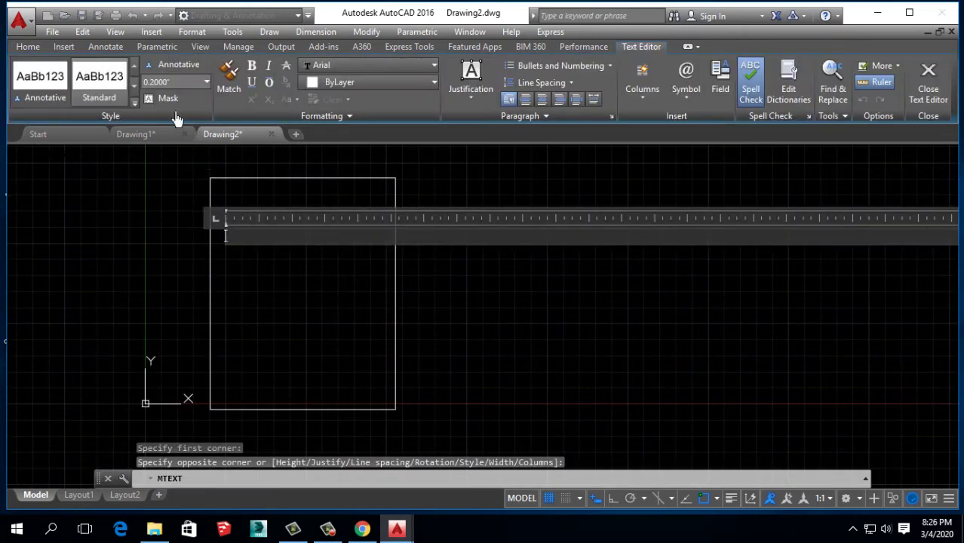
text(12)
key(Return)
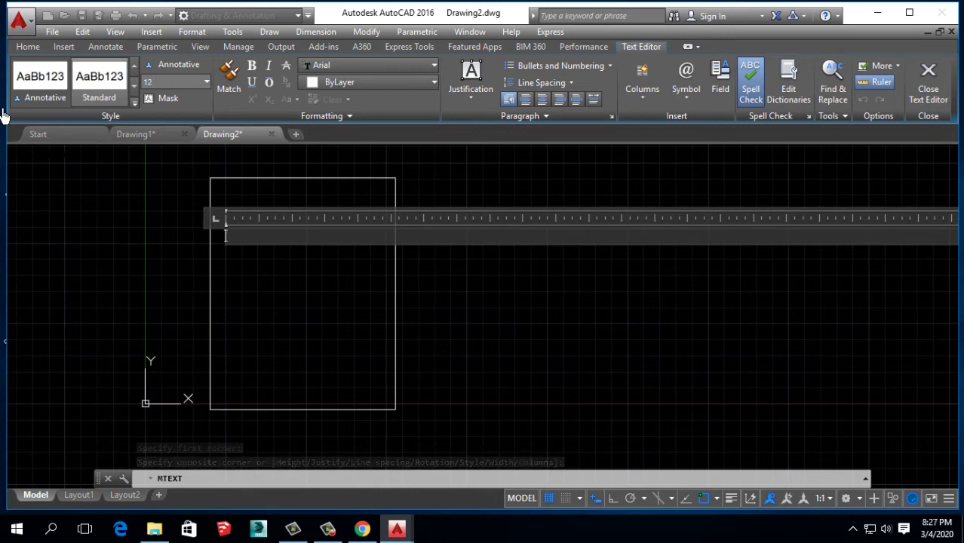
key(Return)
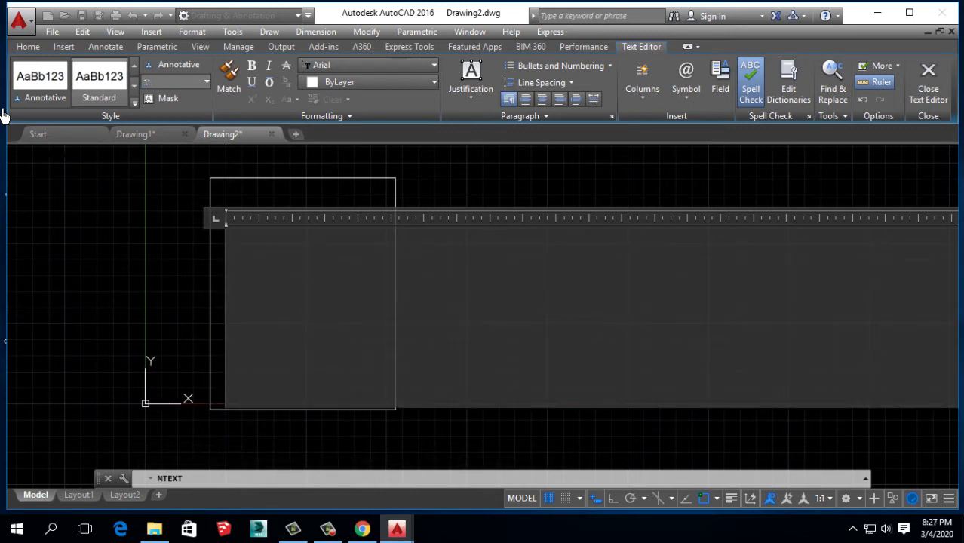
Step: Enter the text 'jhg' and place it near the top of the rectangle
text(big)
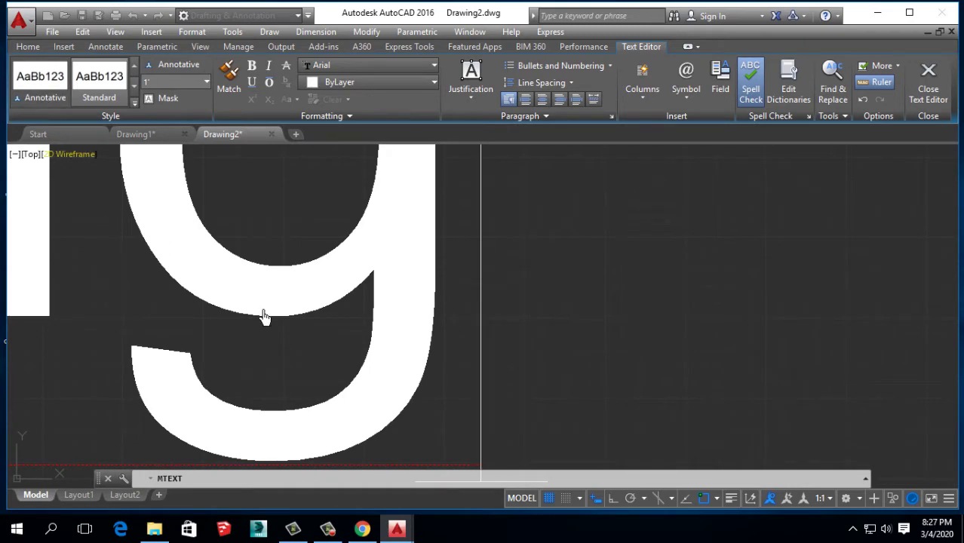
scroll(281, 328, down, 2)
key(Left)
key(Left)
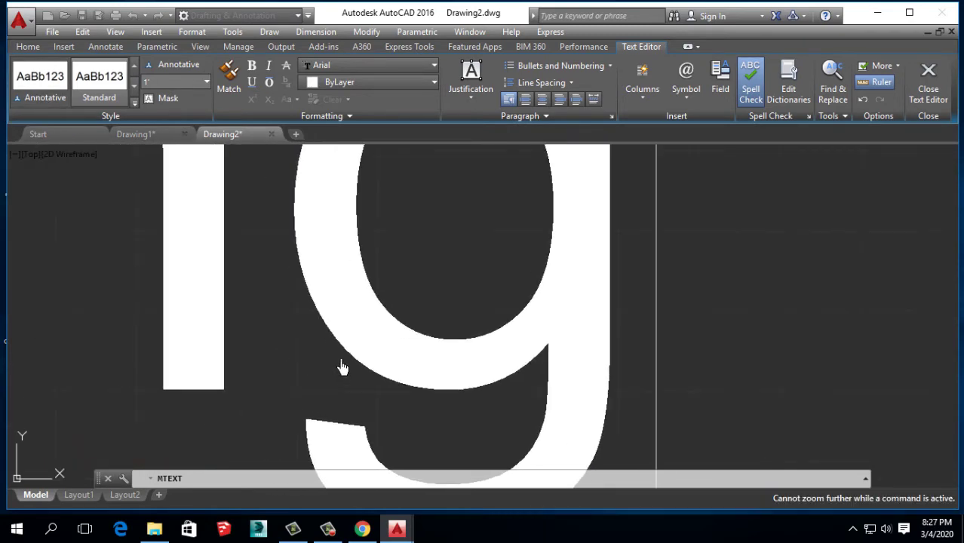
scroll(230, 380, down, 2)
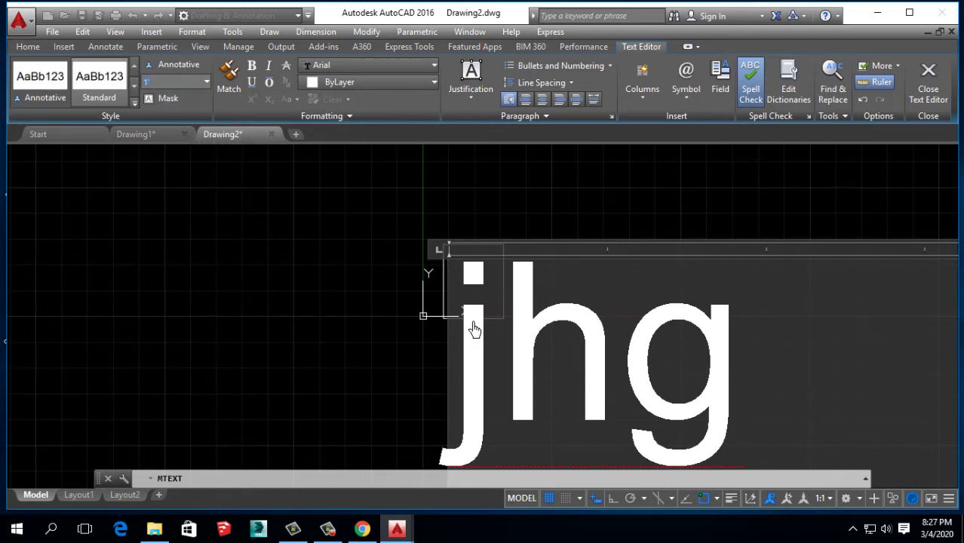
click(320, 325)
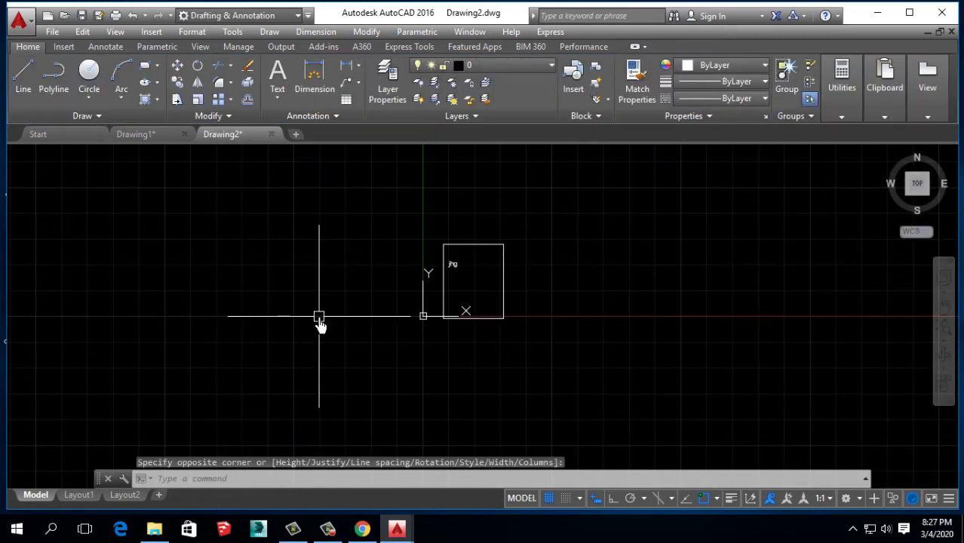
scroll(506, 237, up, 2)
scroll(528, 267, up, 4)
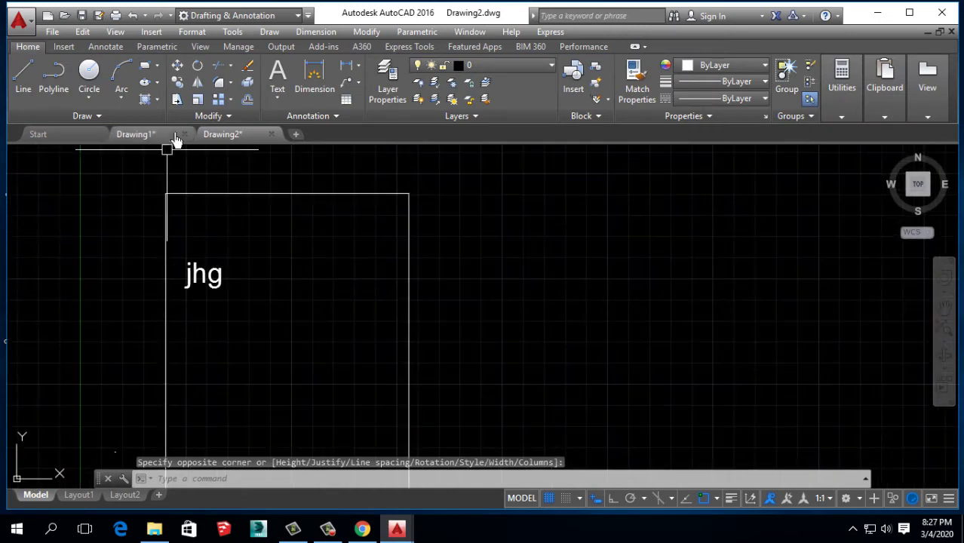
Step: Copy the jhg text to four spots right of the rectangle
click(178, 84)
click(205, 288)
key(Return)
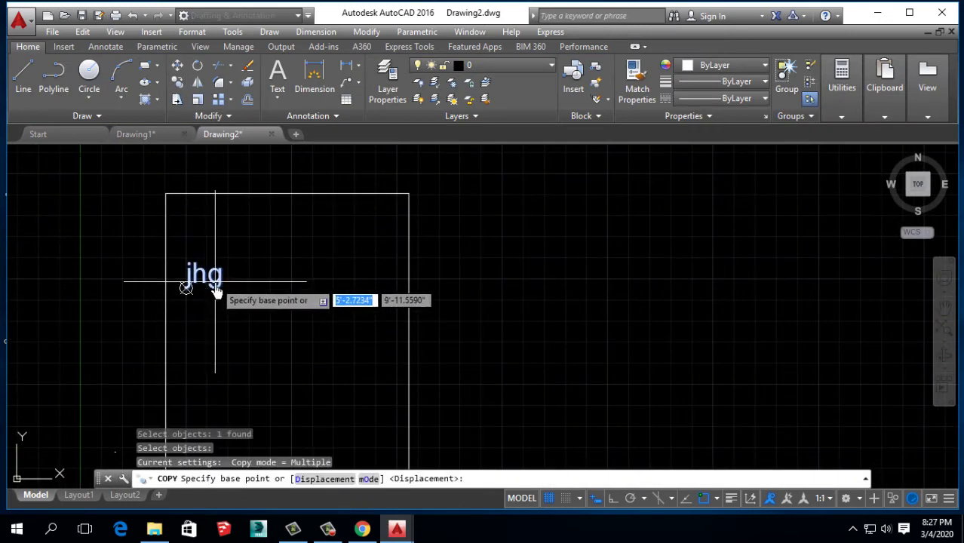
click(189, 286)
click(505, 284)
click(623, 355)
click(721, 230)
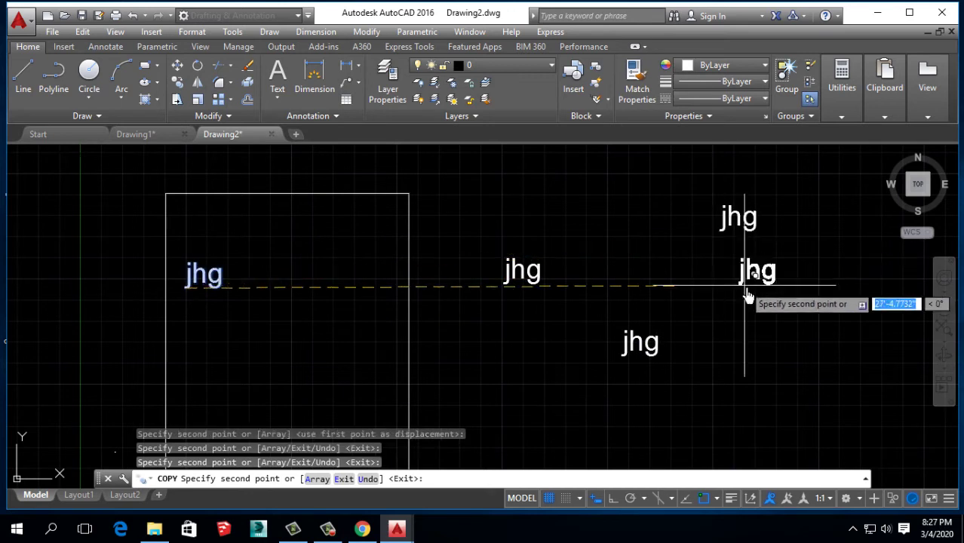
click(760, 388)
key(Return)
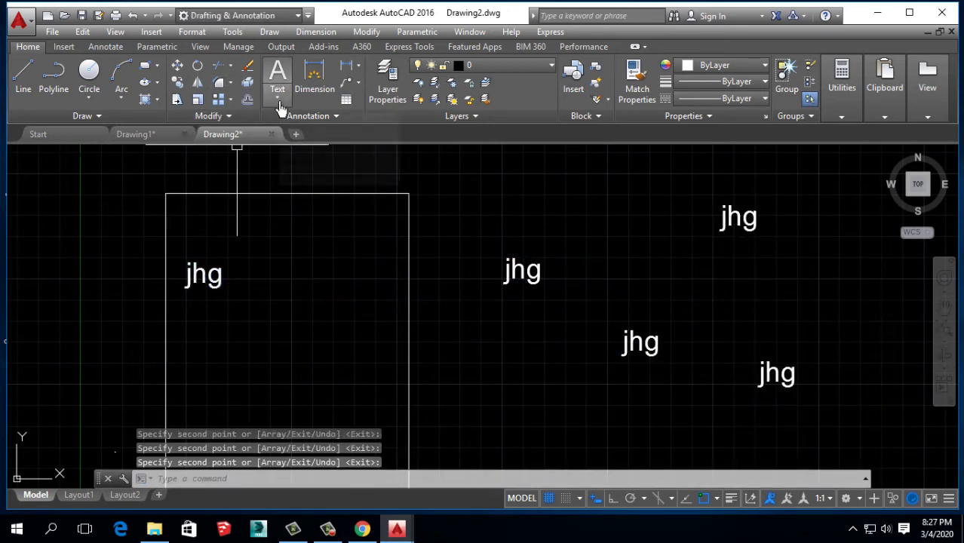
Step: Start a new multiline text box, then cancel and discard it
click(277, 95)
click(312, 122)
middle_drag(320, 326, 445, 299)
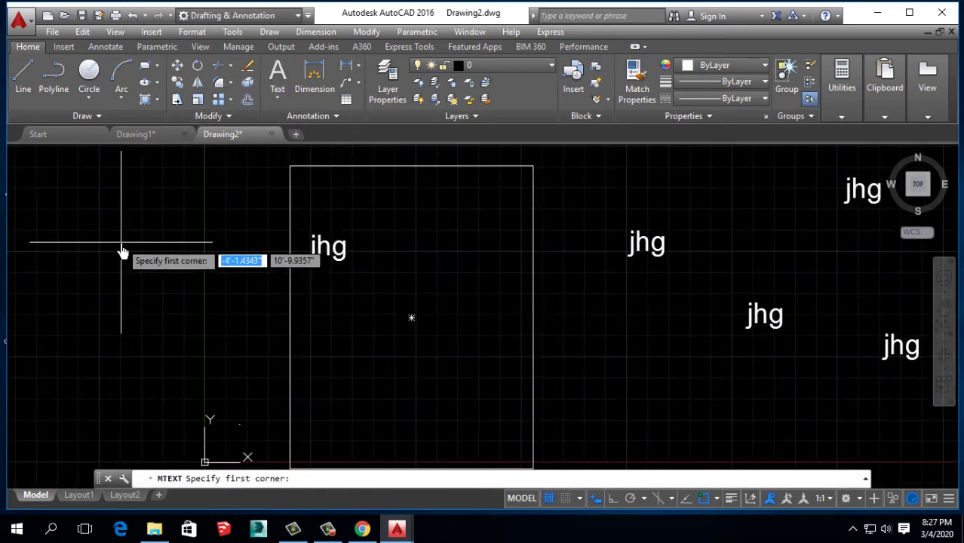
click(226, 323)
text(3ewr3)
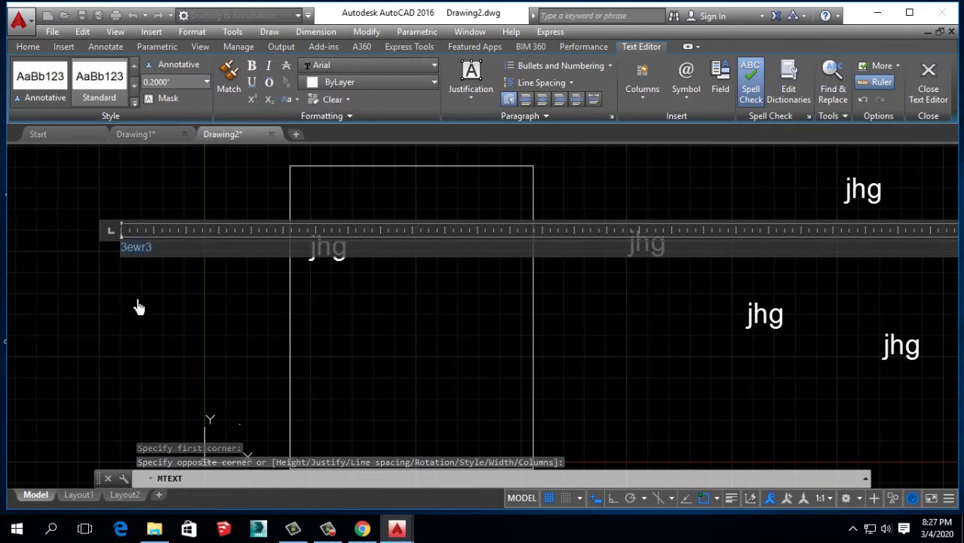
key(Escape)
click(579, 268)
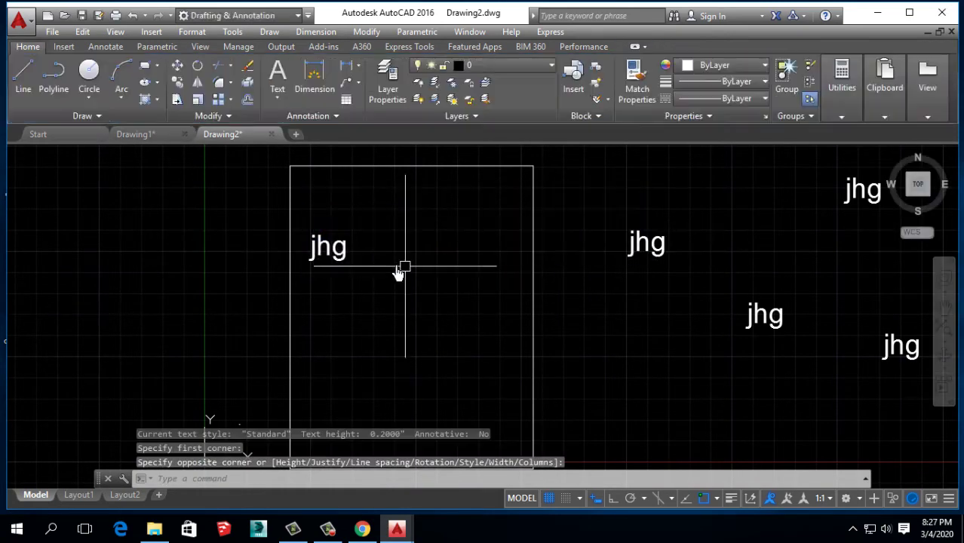
Step: Edit one jhg copy so it reads 'wsdqwe acds'
middle_drag(330, 257, 119, 263)
click(436, 252)
double_click(436, 253)
text(wsdqwe a)
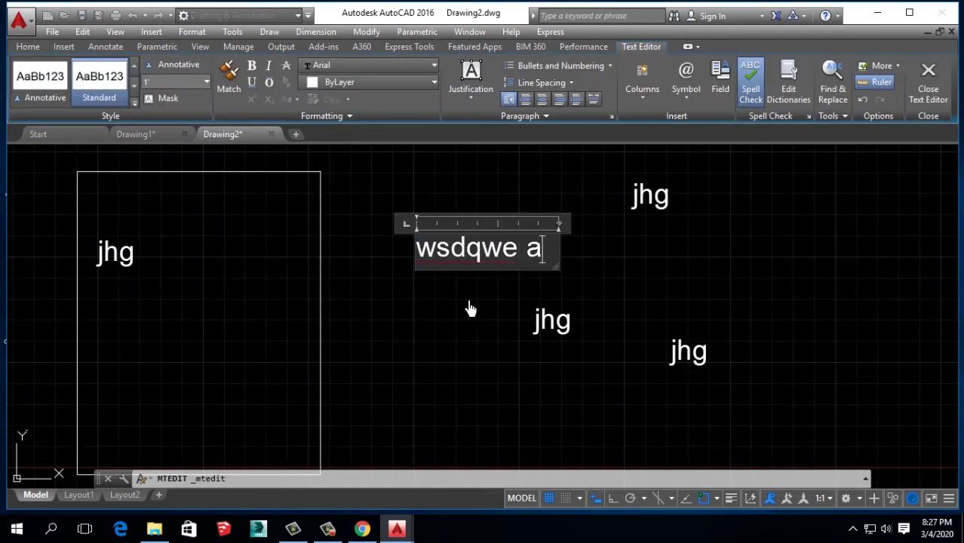
text(cds)
click(490, 317)
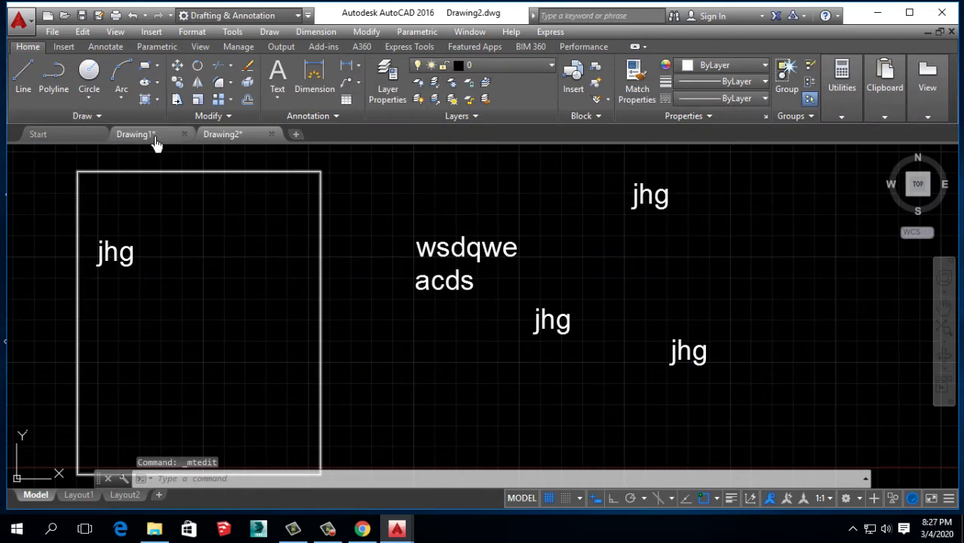
click(154, 140)
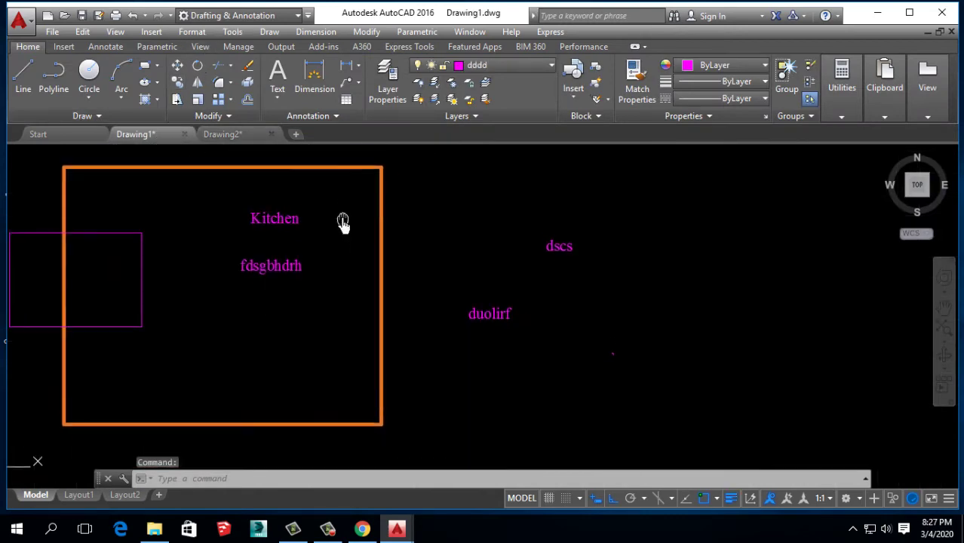
Step: Open the recent floor-plan drawing from the Start page's Recent Documents
click(47, 136)
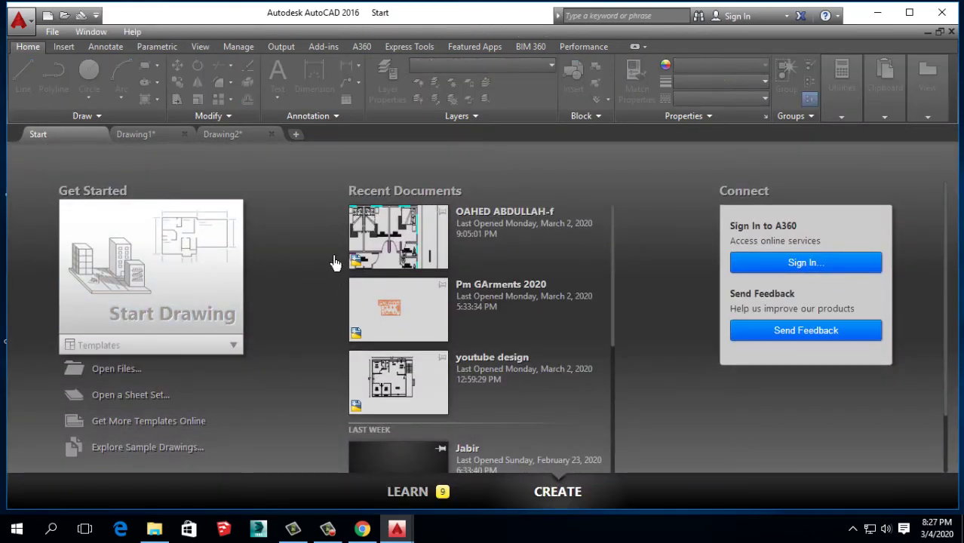
click(423, 242)
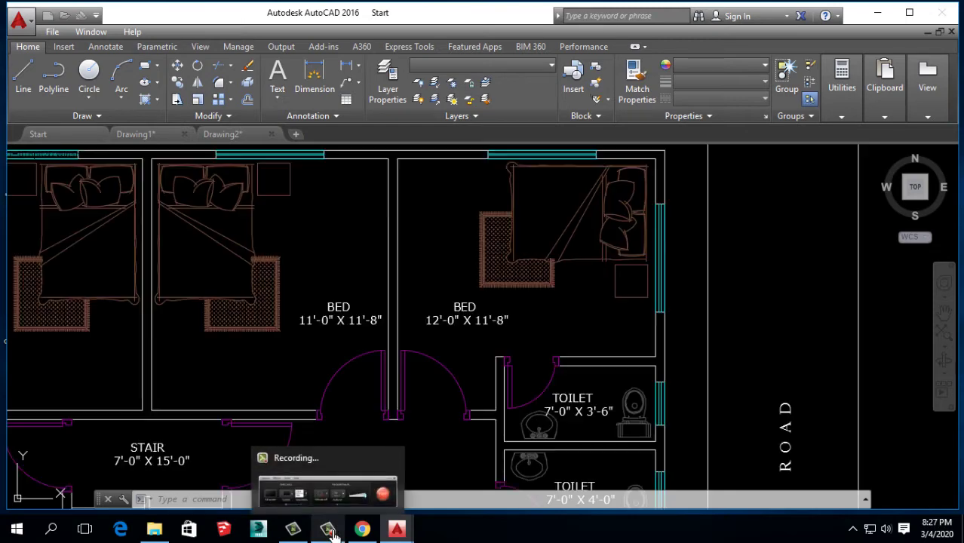
scroll(297, 324, down, 3)
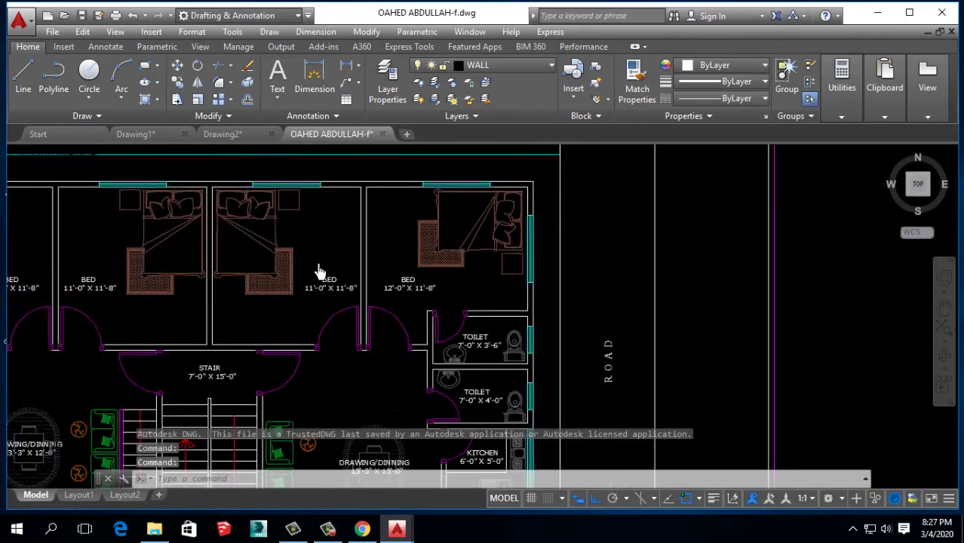
scroll(366, 318, down, 3)
scroll(262, 279, up, 1)
Step: Pan past the S-03 and S-02 sheets to bring the S-01 sheets into view
middle_drag(261, 279, 280, 237)
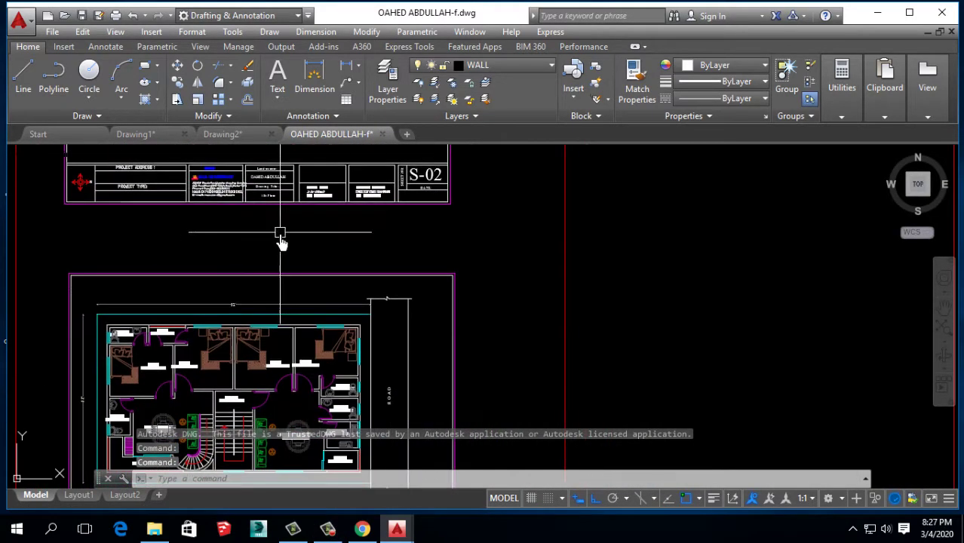
scroll(316, 387, up, 3)
scroll(247, 302, down, 2)
scroll(363, 343, down, 2)
mouse_move(363, 344)
middle_down()
mouse_move(477, 318)
mouse_move(387, 255)
mouse_move(280, 317)
middle_up()
scroll(281, 318, down, 4)
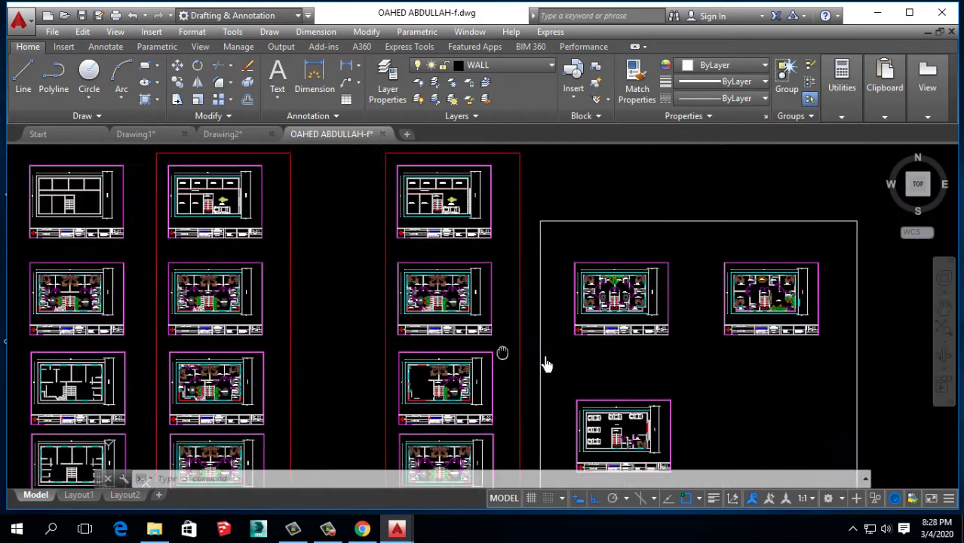
scroll(205, 318, up, 3)
scroll(204, 318, up, 2)
middle_drag(204, 319, 232, 337)
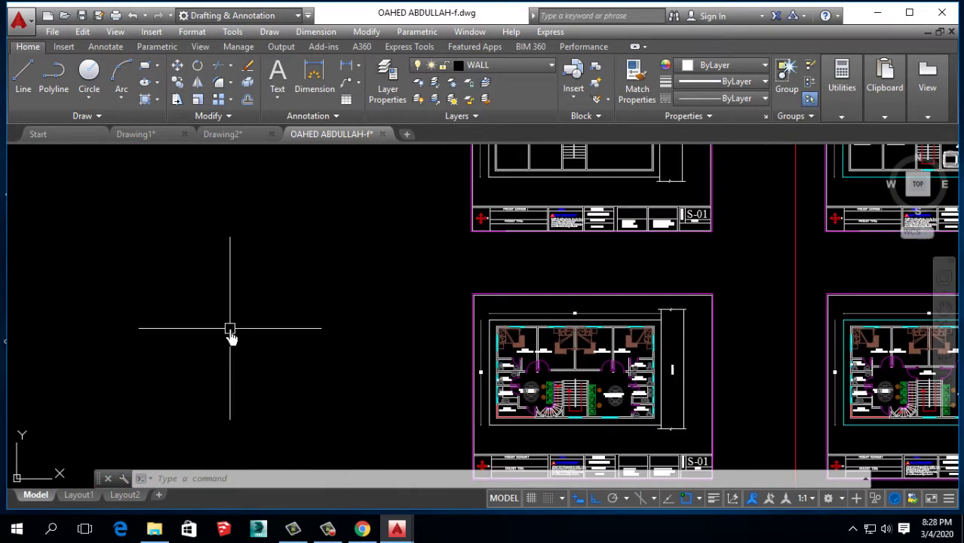
click(144, 72)
mouse_move(136, 134)
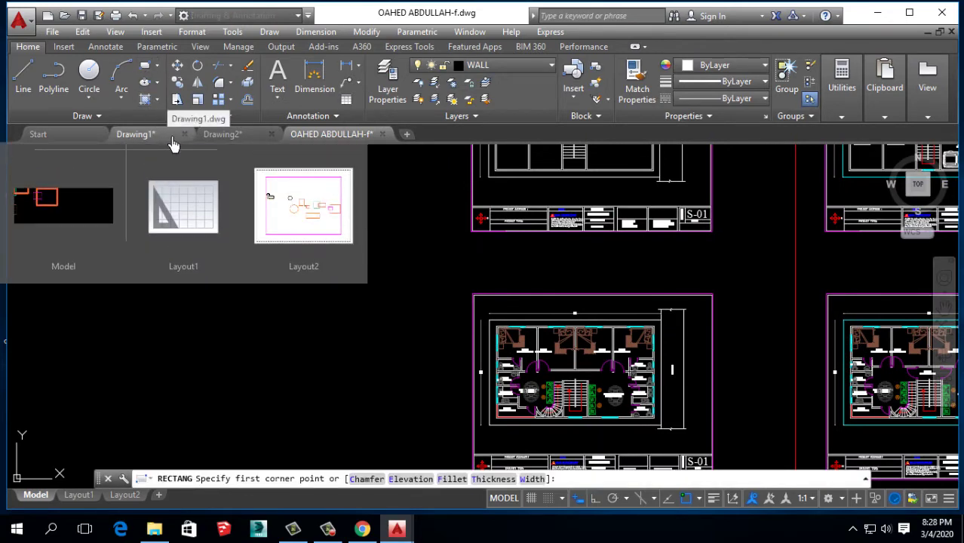
mouse_move(189, 306)
middle_down()
mouse_move(230, 351)
mouse_move(223, 240)
middle_up()
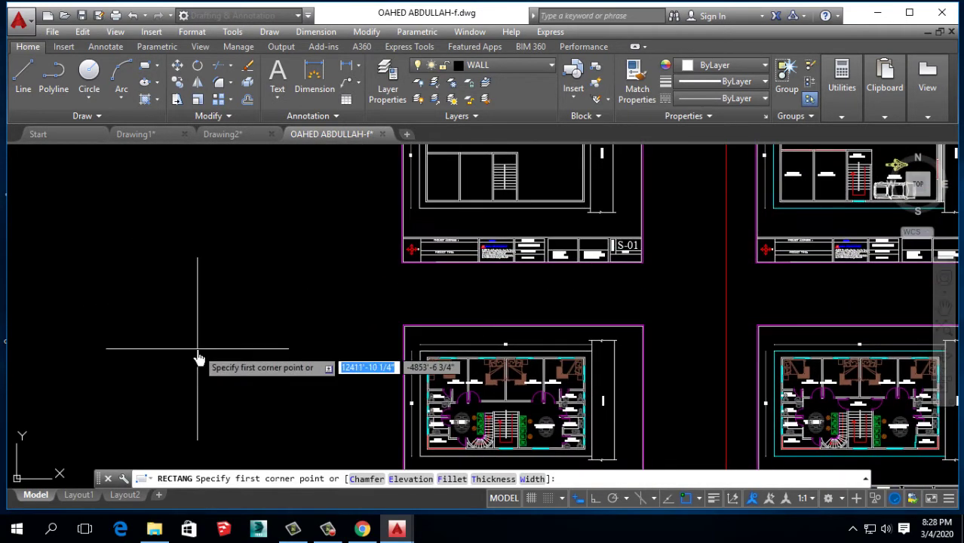
click(102, 344)
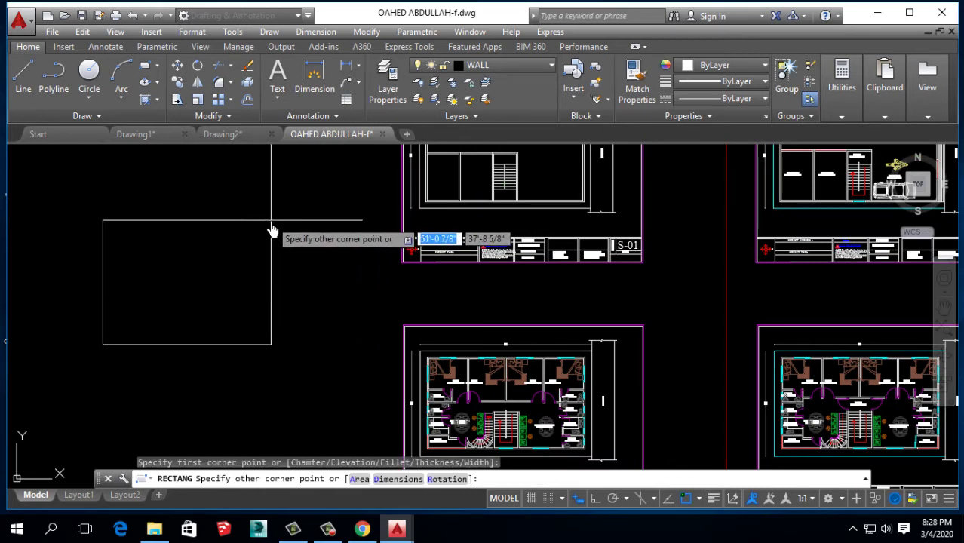
right_click(225, 248)
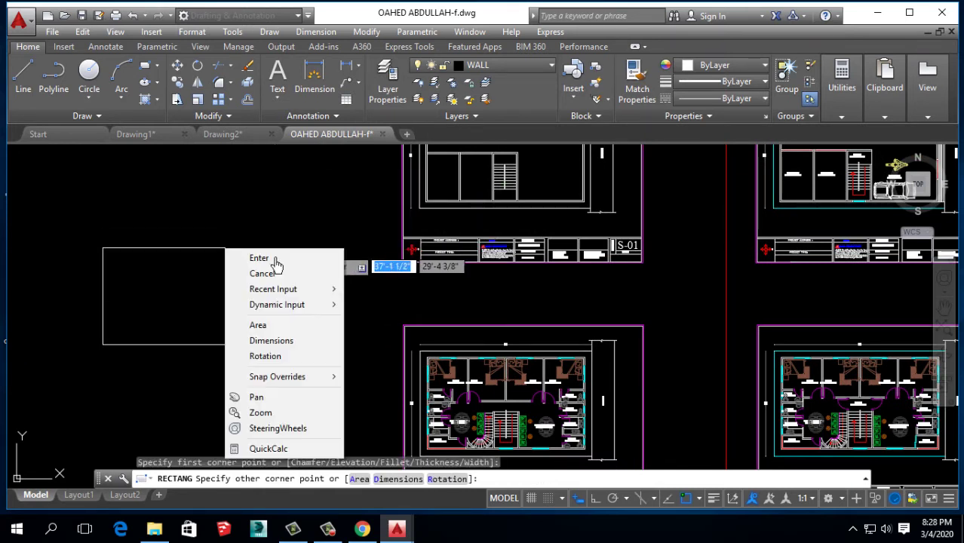
click(271, 341)
text(12)
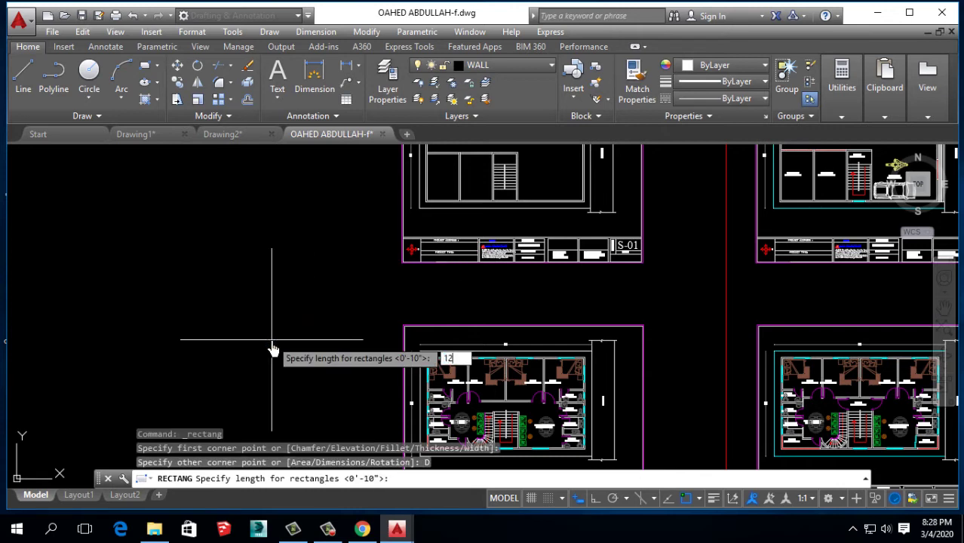
key(Return)
text(10)
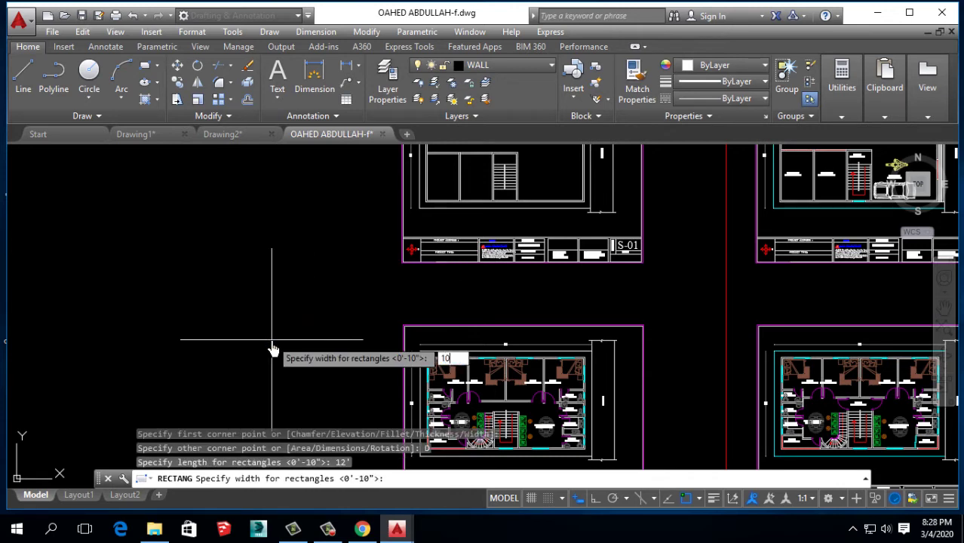
key(Return)
scroll(129, 355, up, 4)
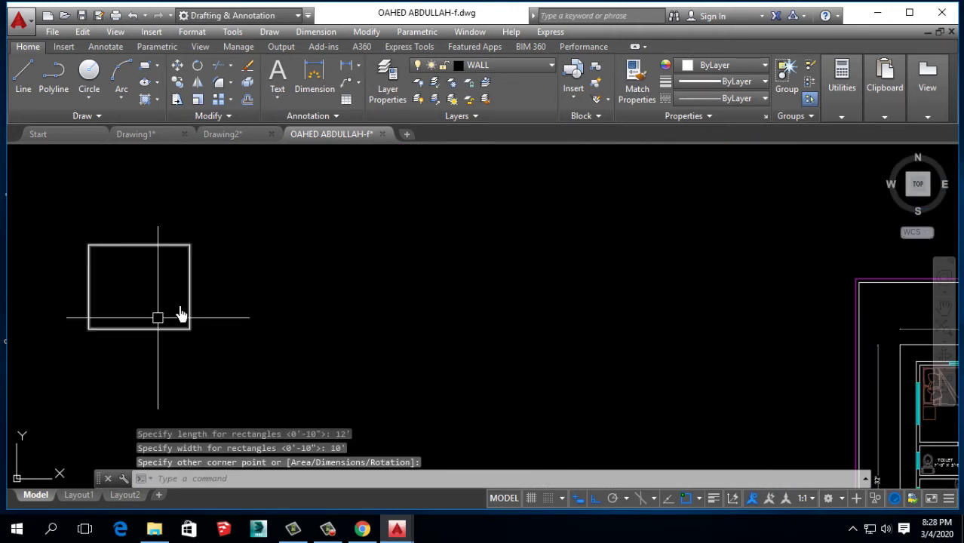
middle_drag(122, 259, 153, 252)
click(125, 239)
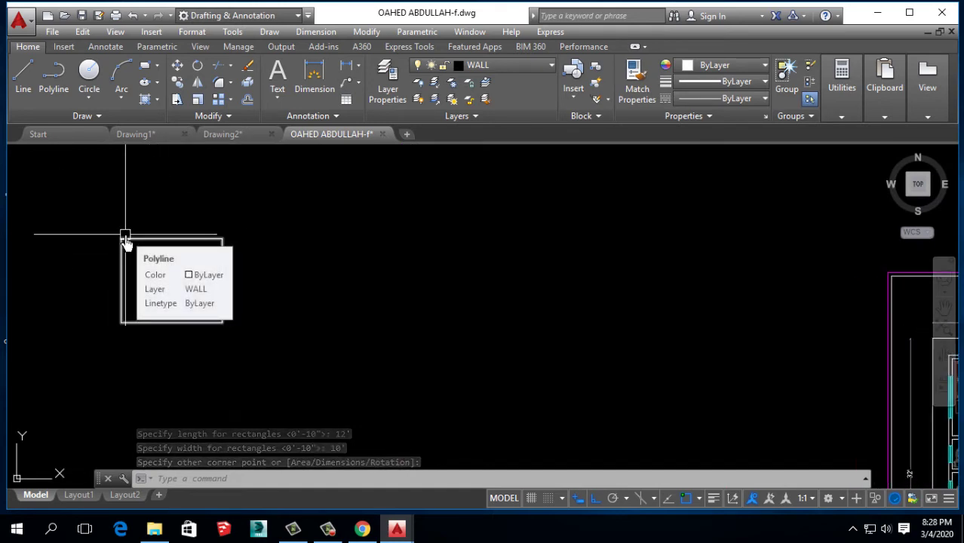
click(18, 531)
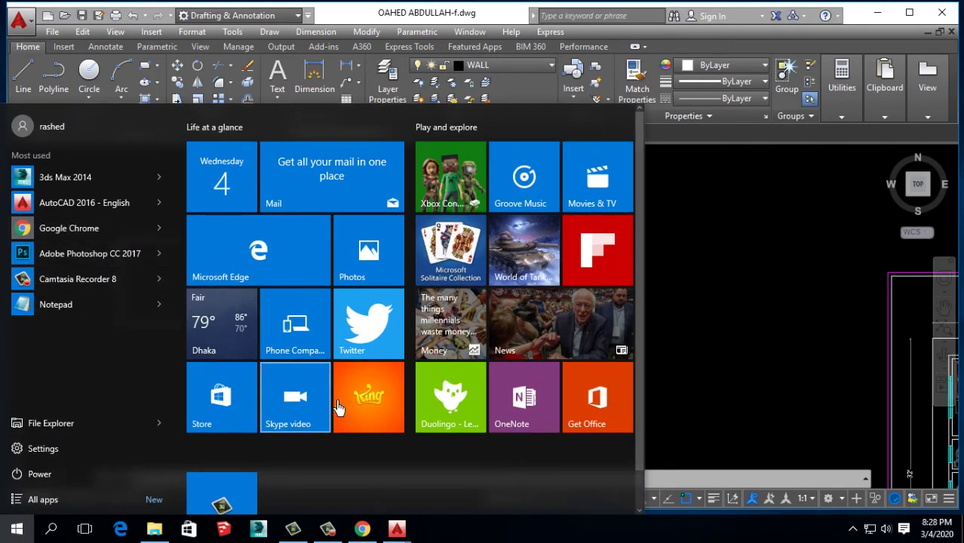
click(679, 347)
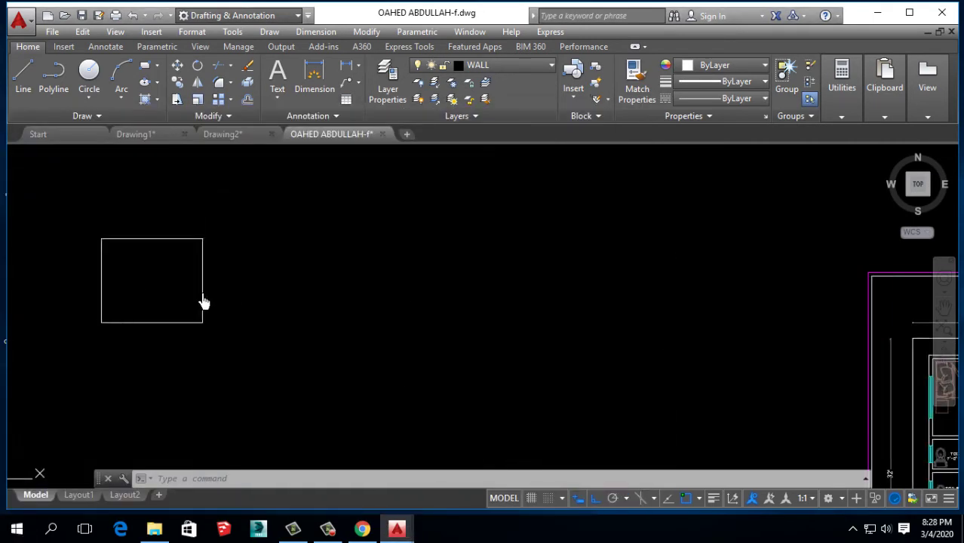
click(886, 119)
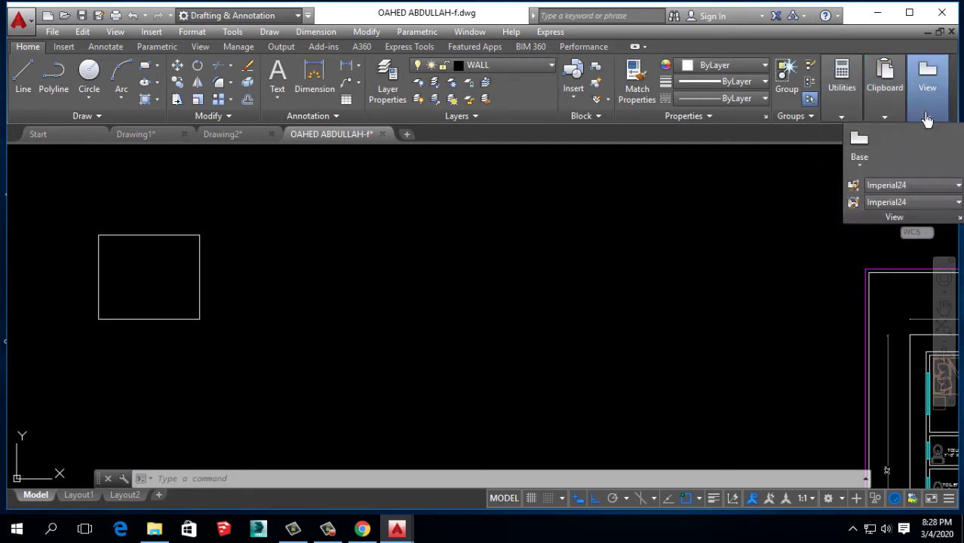
mouse_move(841, 88)
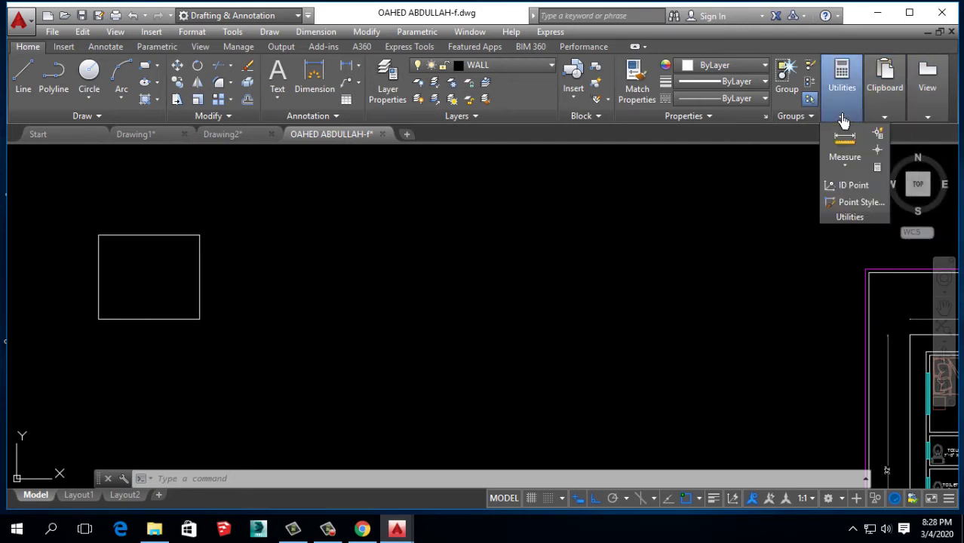
Step: Start and cancel an area measurement, a polyline and a circle
click(850, 169)
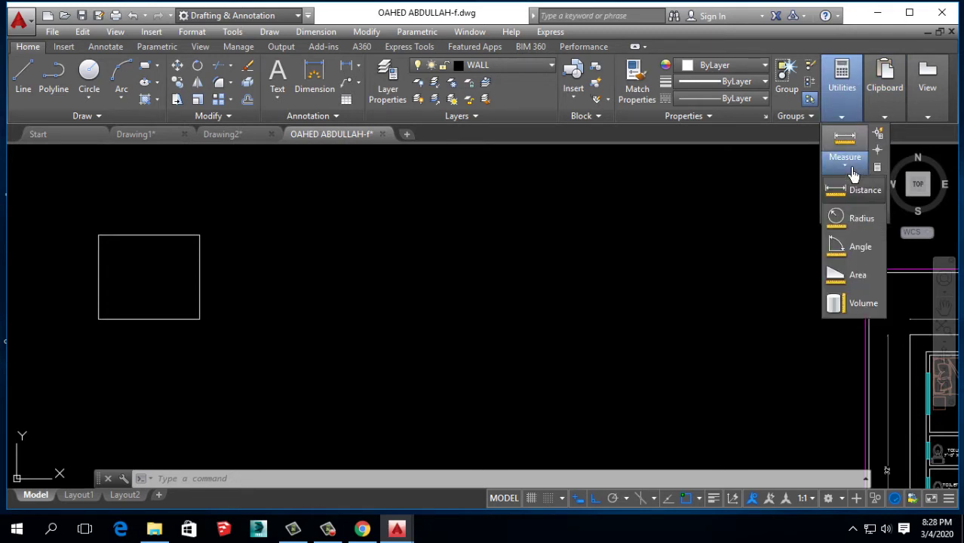
click(850, 275)
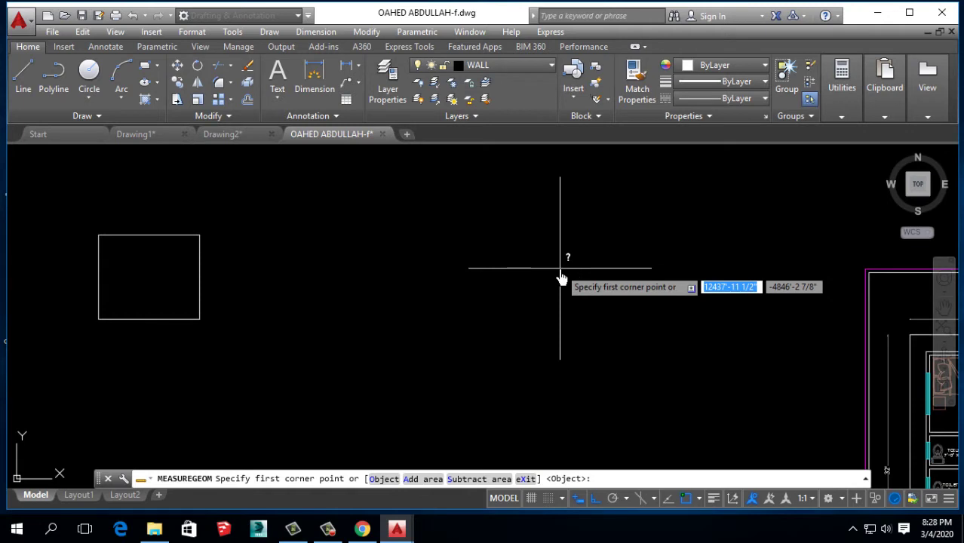
key(Escape)
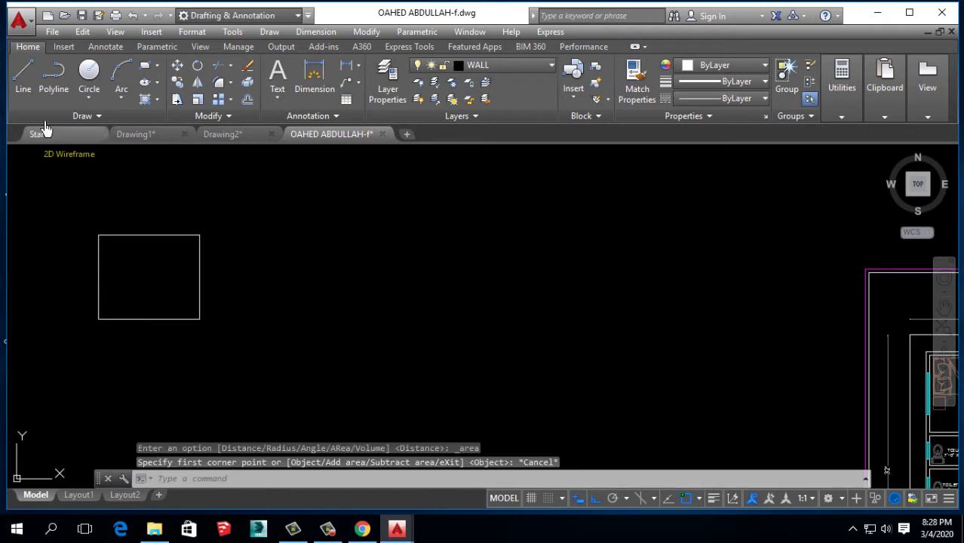
click(51, 82)
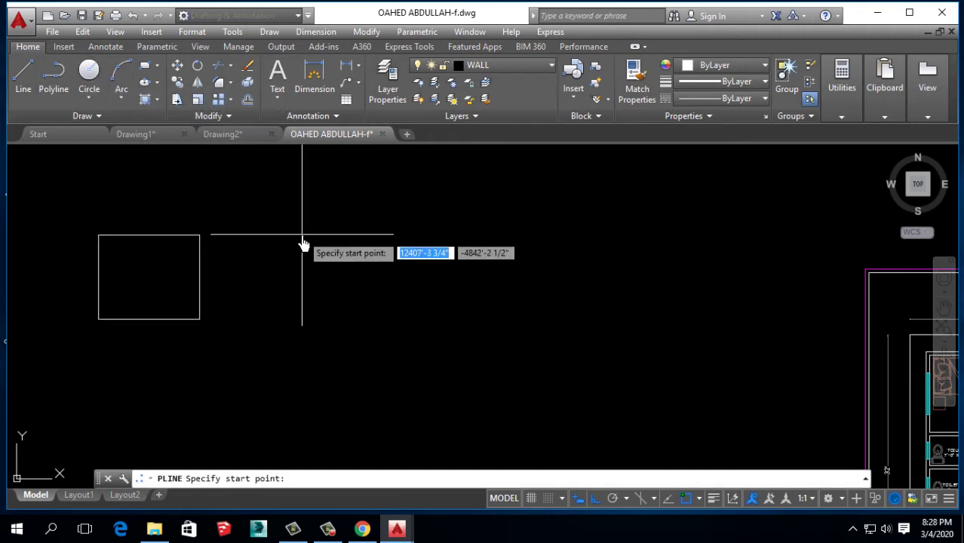
click(279, 260)
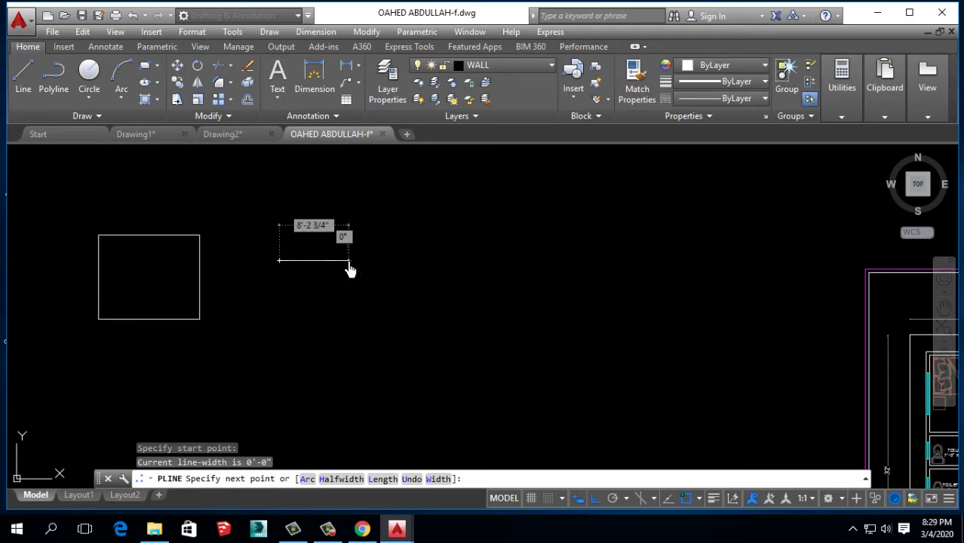
key(Escape)
click(89, 73)
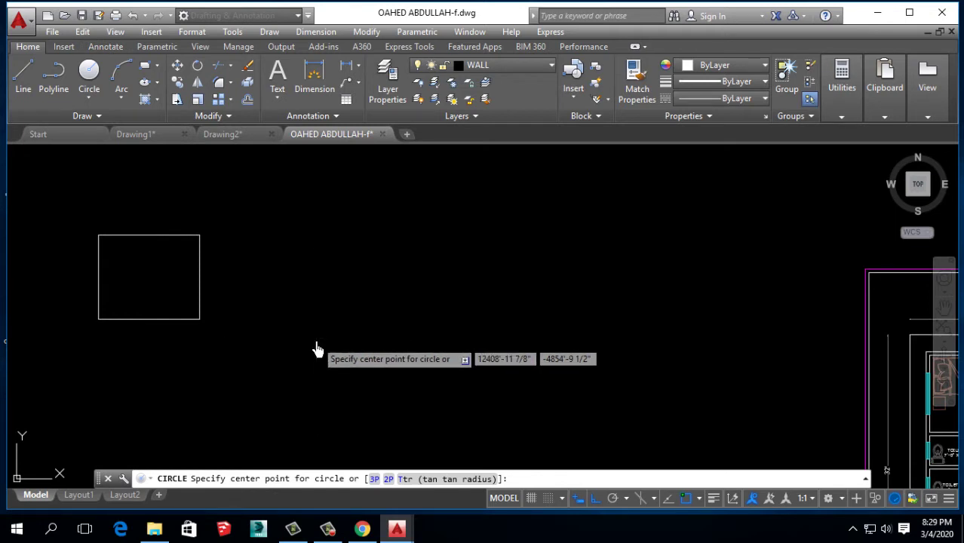
key(Escape)
Step: Measure the square by Object: 17280.0 sq in (120.000 sq ft), perimeter 44'-0"
click(881, 92)
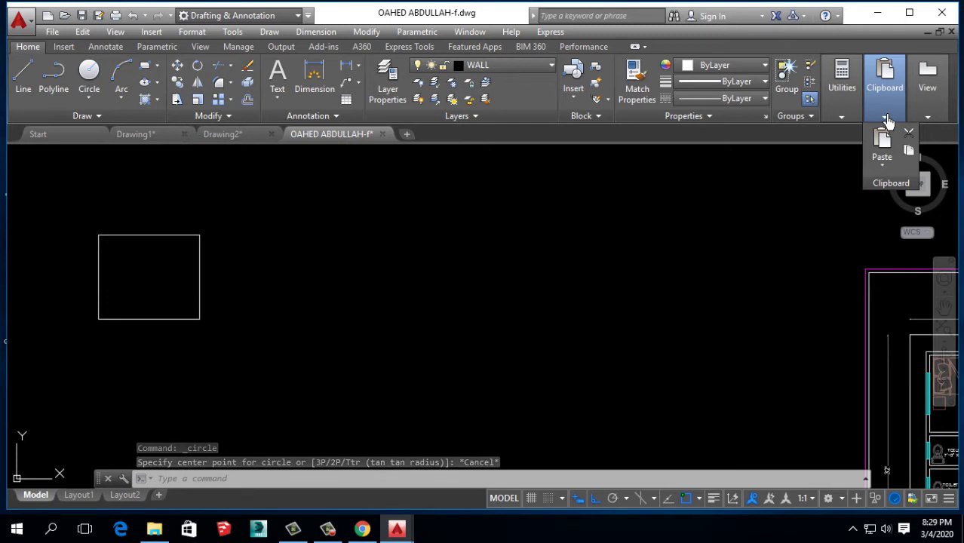
click(842, 83)
click(845, 162)
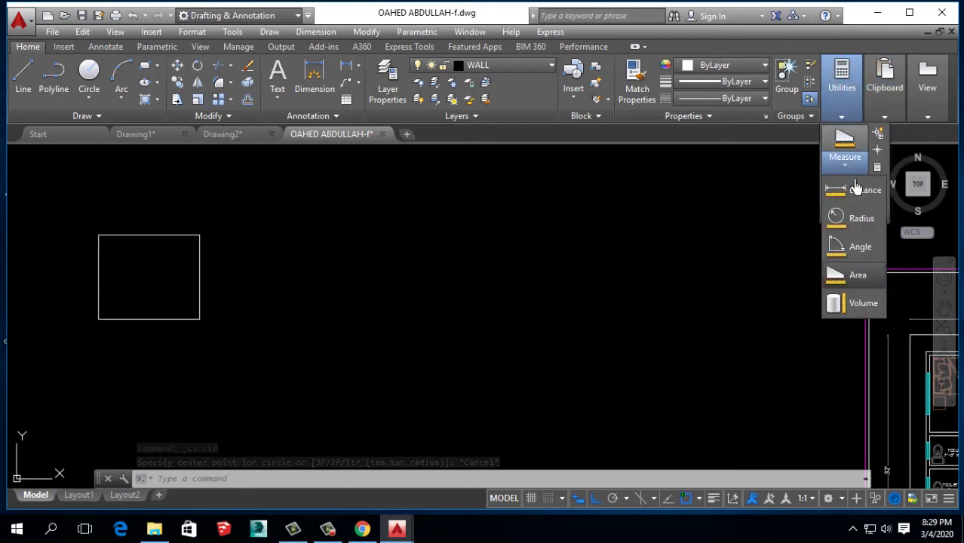
click(850, 280)
scroll(151, 309, up, 2)
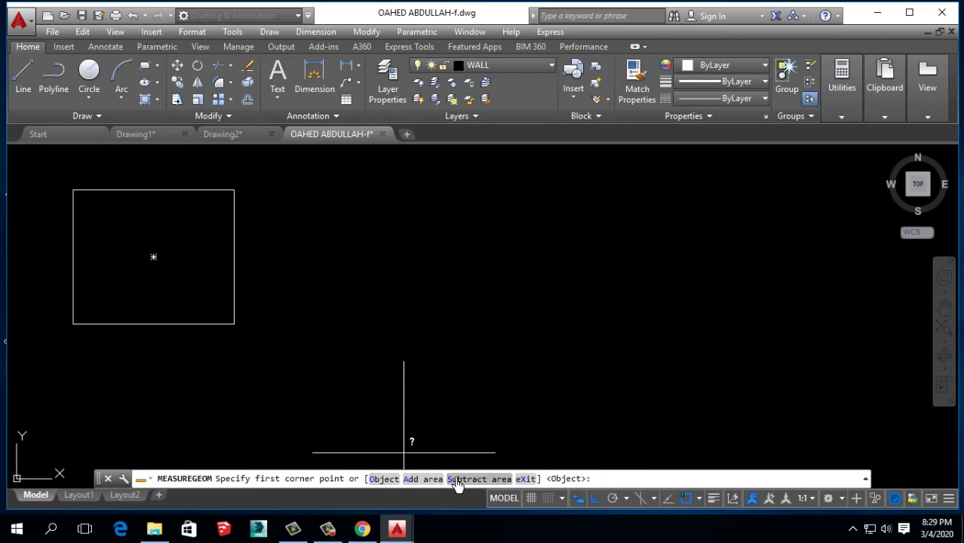
right_click(330, 247)
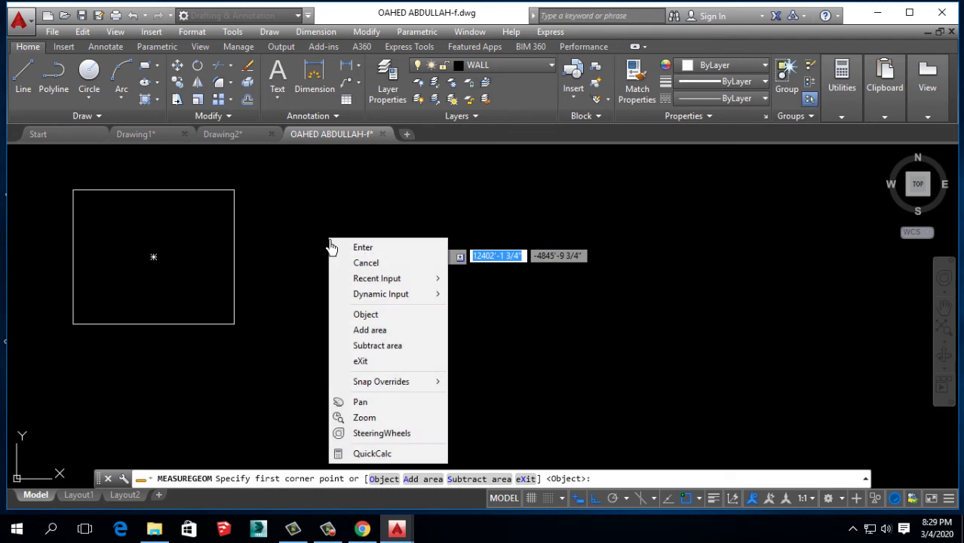
click(374, 318)
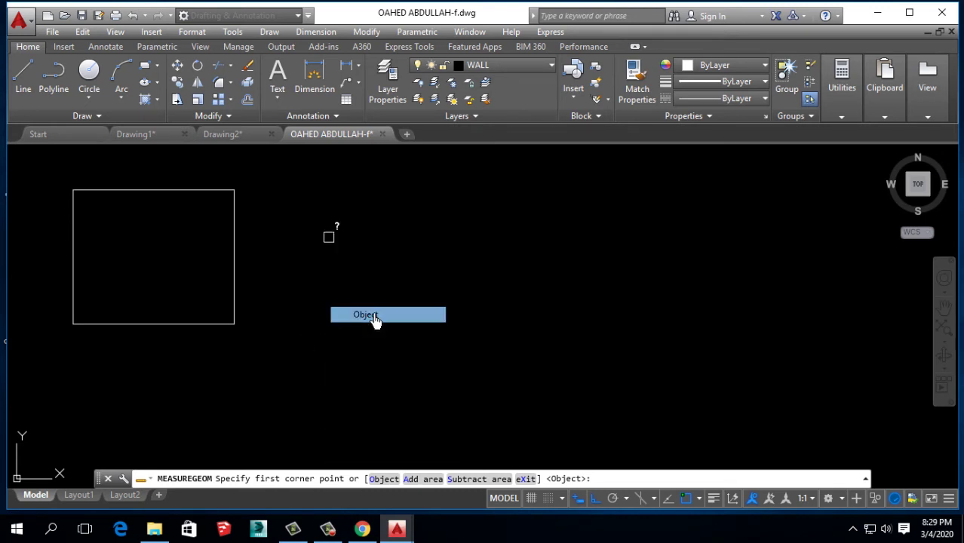
click(211, 198)
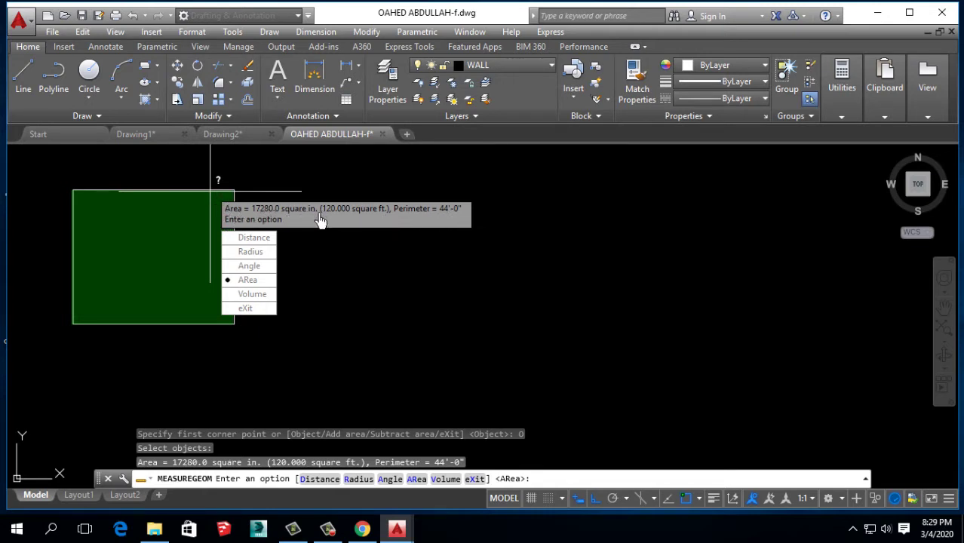
Step: Draw a smaller rectangle inside the square and a circle to its right
key(Escape)
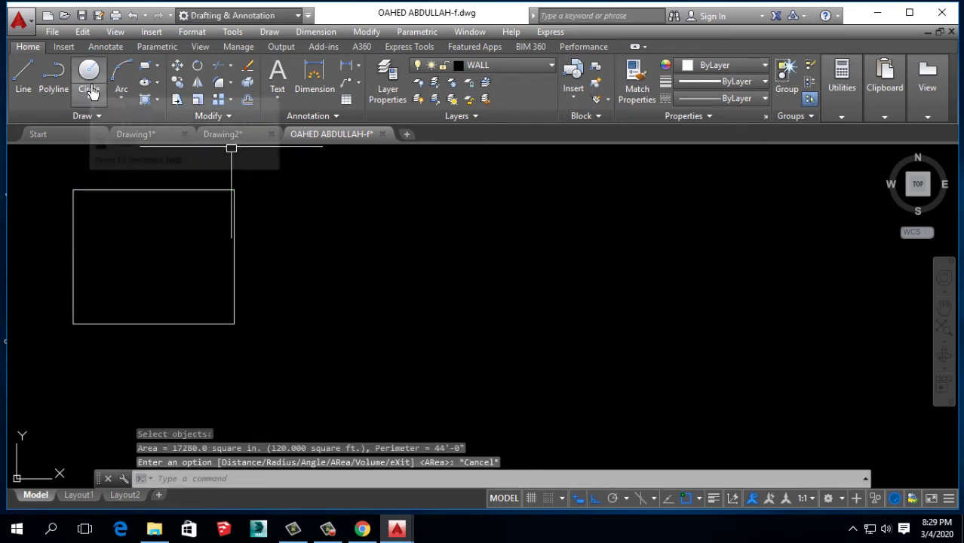
click(154, 75)
click(125, 223)
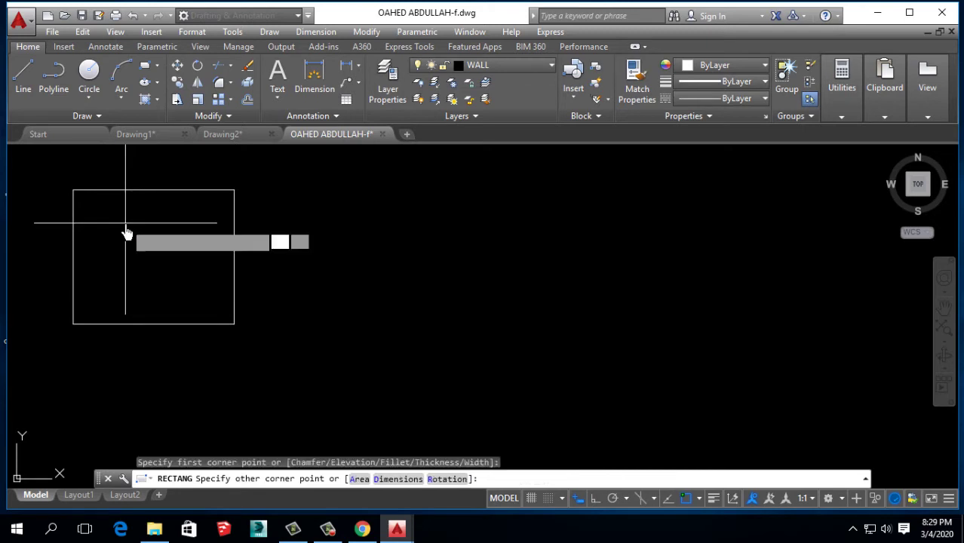
click(189, 279)
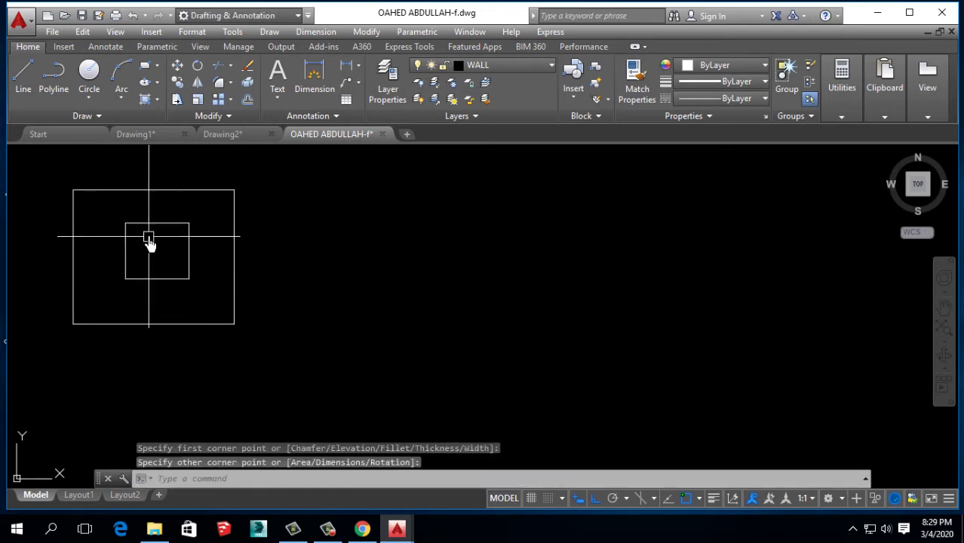
click(89, 72)
click(341, 282)
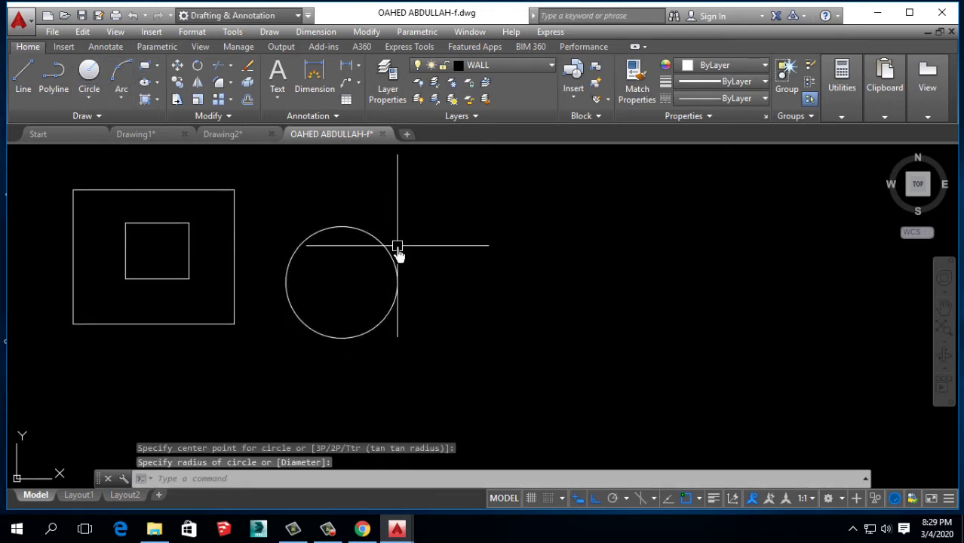
click(397, 246)
Step: Draw an open three-sided polyline forming top, right and bottom edges
click(53, 75)
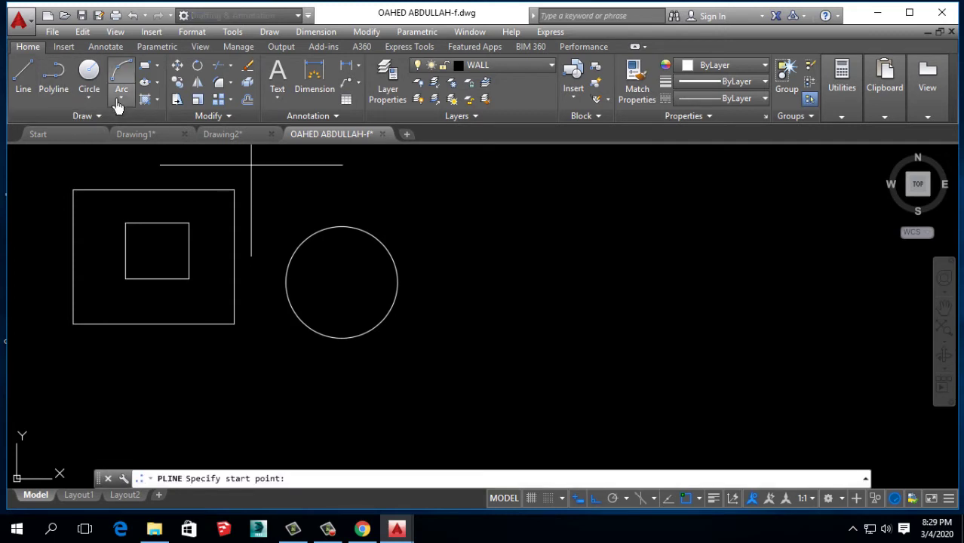
click(118, 104)
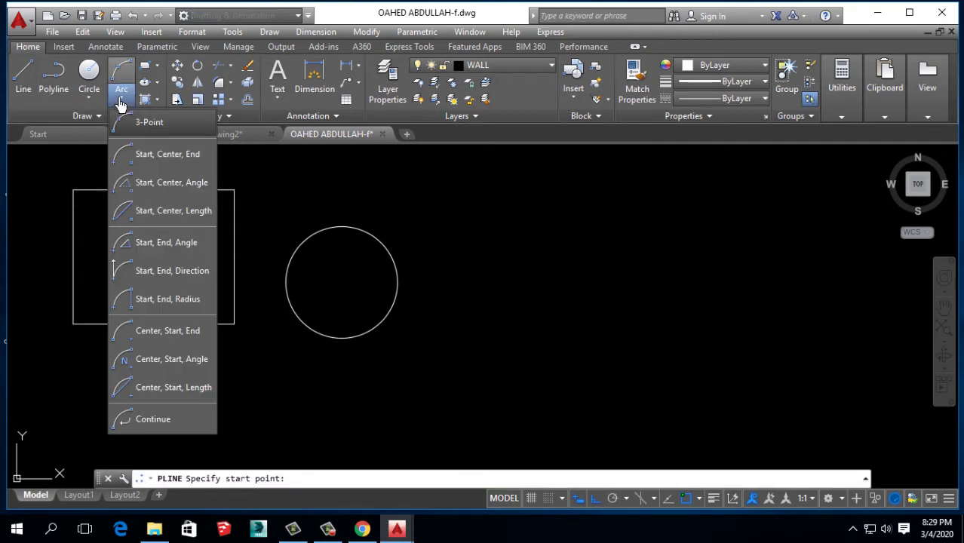
click(58, 101)
middle_drag(468, 296, 378, 303)
click(411, 280)
click(606, 281)
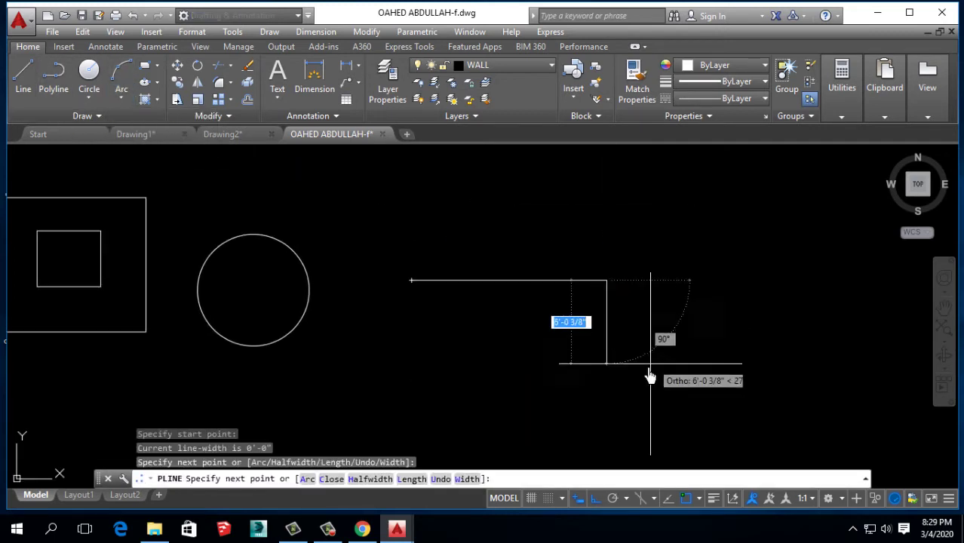
click(606, 407)
click(456, 407)
key(Return)
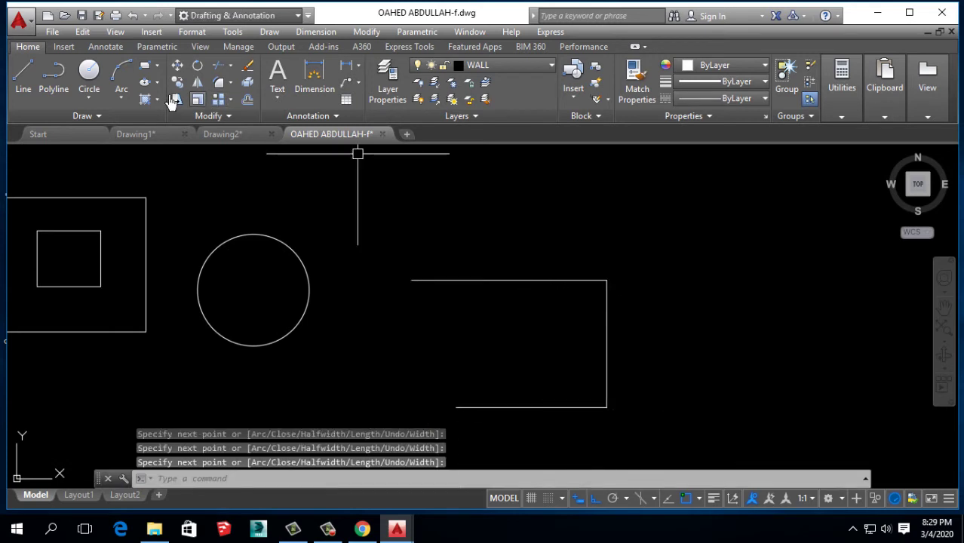
Step: Close the shape's left side with a three-point arc from top-left to the bottom edge
click(120, 75)
click(411, 280)
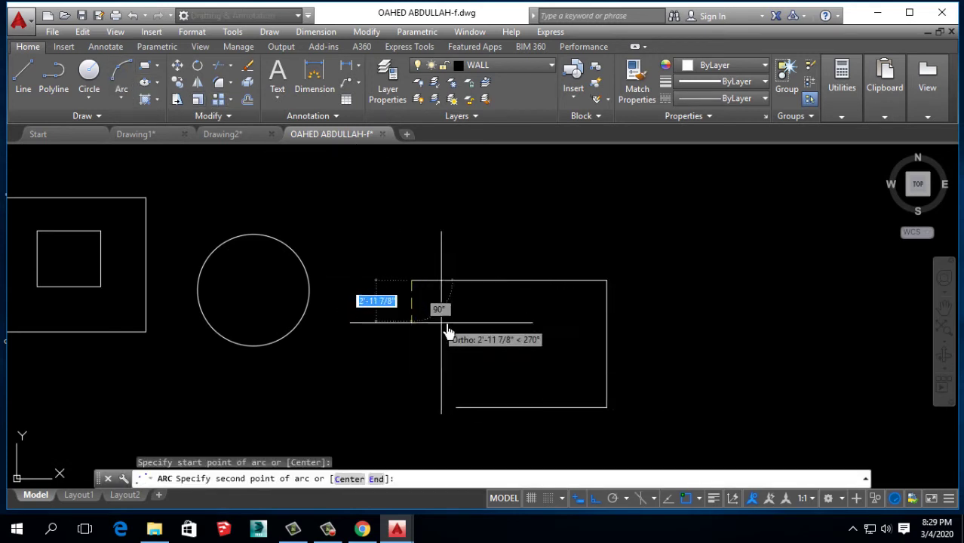
key(F8)
click(461, 316)
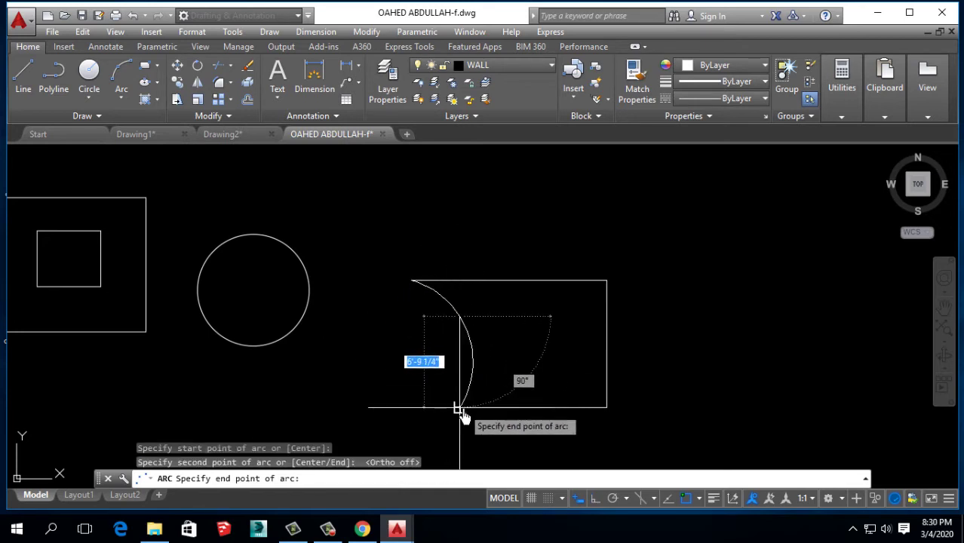
click(505, 407)
middle_drag(533, 419, 510, 371)
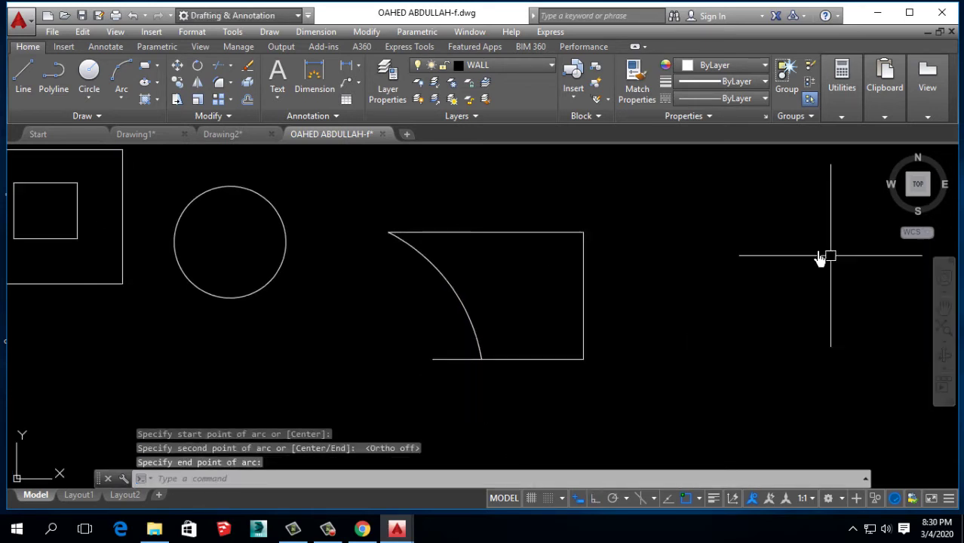
Step: Start and cancel Trim, then pan to show the rectangles fully
click(217, 72)
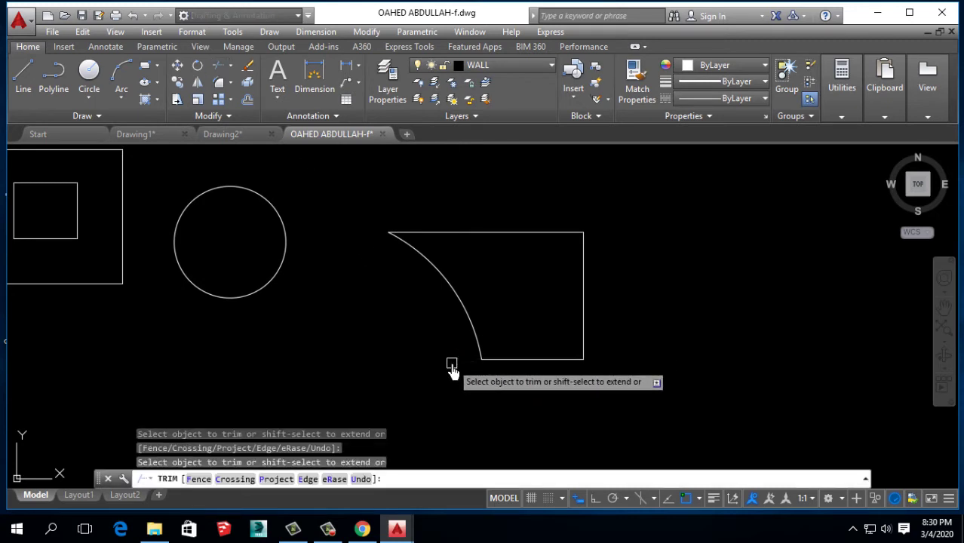
scroll(525, 369, down, 2)
right_click(559, 242)
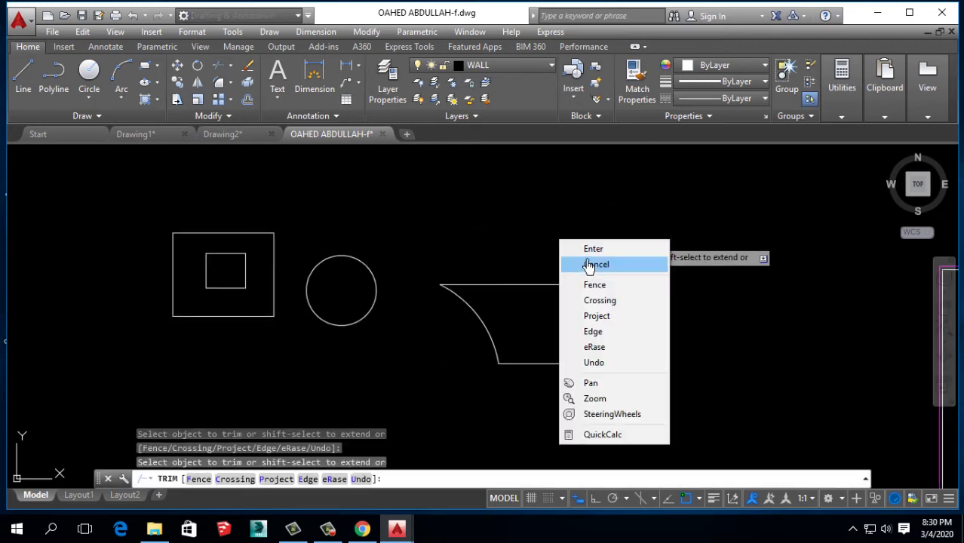
click(591, 263)
scroll(604, 317, up, 2)
mouse_move(477, 296)
middle_down()
mouse_move(487, 295)
mouse_move(408, 301)
mouse_move(422, 306)
middle_up()
mouse_move(158, 257)
middle_down()
mouse_move(221, 260)
mouse_move(226, 238)
mouse_move(189, 247)
mouse_move(323, 297)
mouse_move(234, 338)
middle_up()
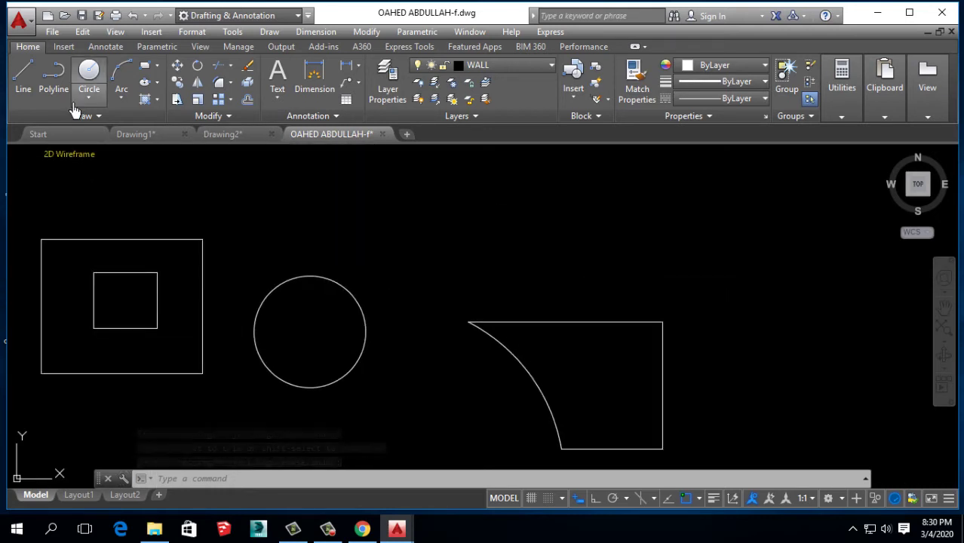
Step: Draw a closed six-vertex irregular polyline polygon with an inner notch
click(53, 75)
middle_drag(307, 212, 308, 318)
click(299, 263)
click(335, 181)
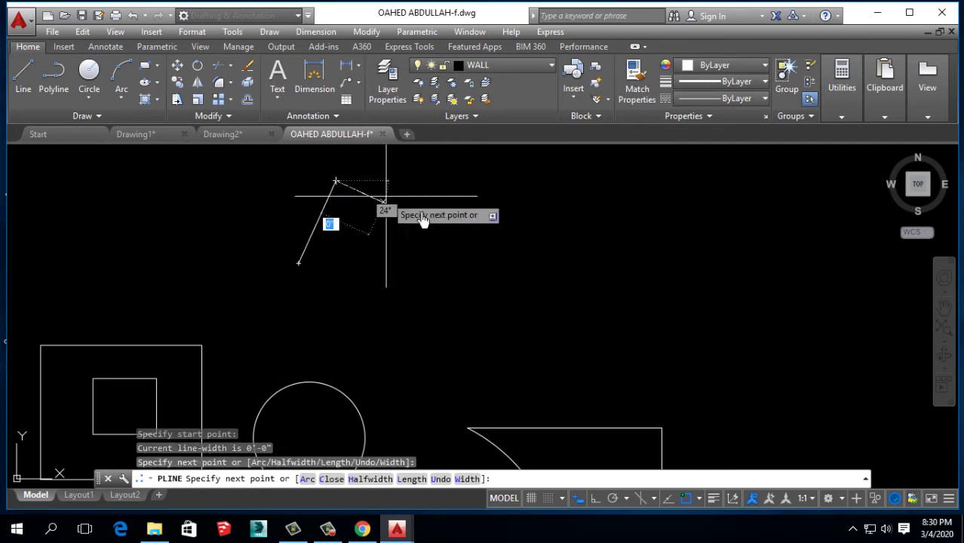
click(506, 203)
click(535, 312)
click(468, 247)
click(384, 350)
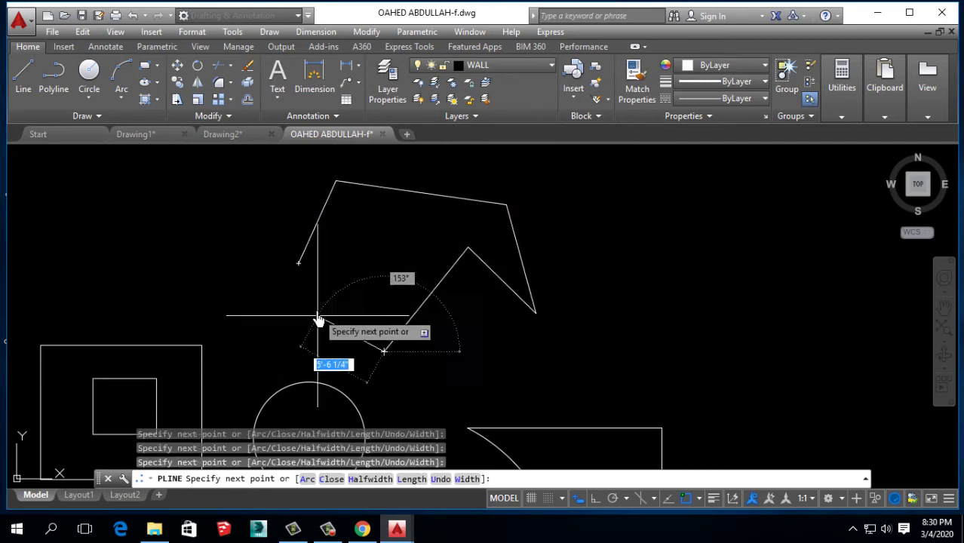
click(298, 263)
key(Return)
mouse_move(527, 301)
middle_down()
mouse_move(445, 313)
mouse_move(357, 284)
mouse_move(381, 243)
mouse_move(411, 339)
middle_up()
Step: Measure the polygon's area by its vertices: 17237.3 sq in (119.704 sq ft), perimeter 54'-1"
click(842, 87)
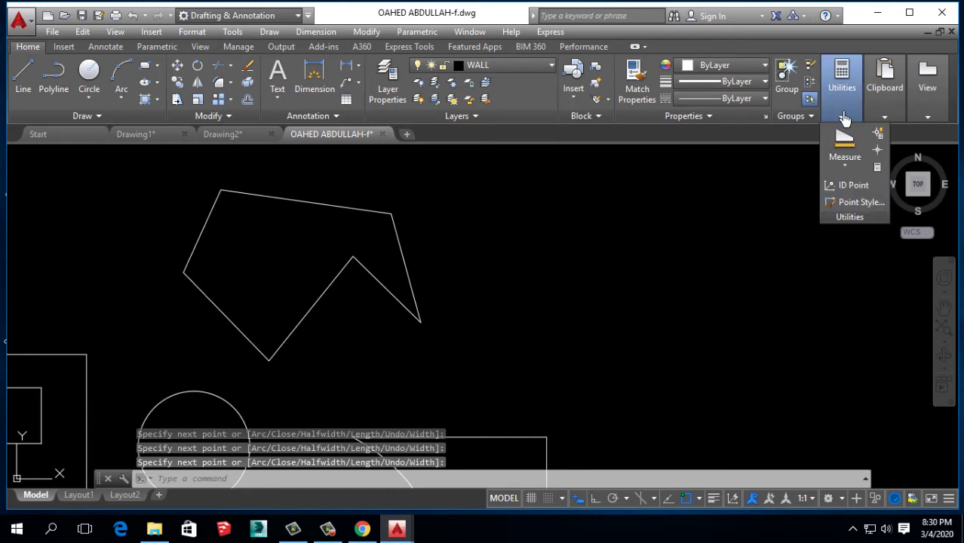
click(856, 173)
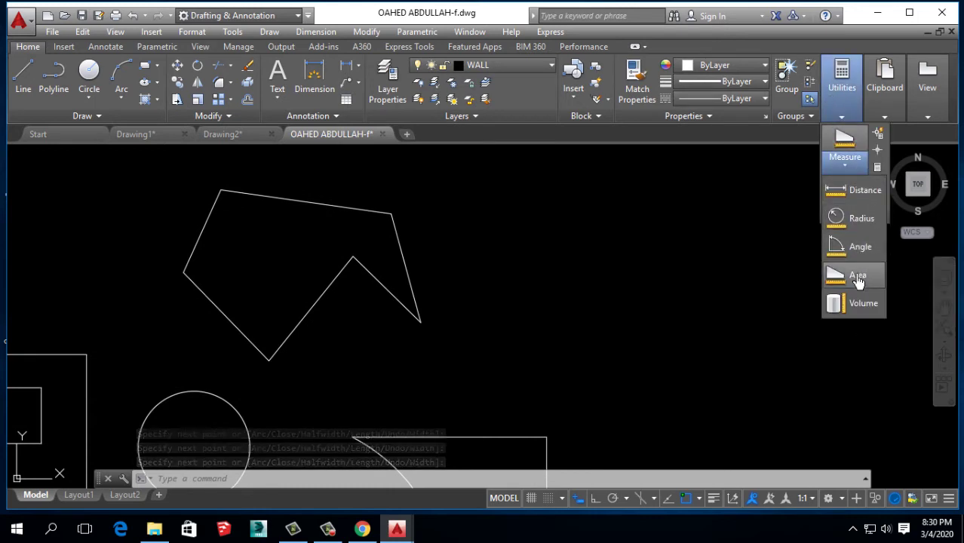
click(856, 276)
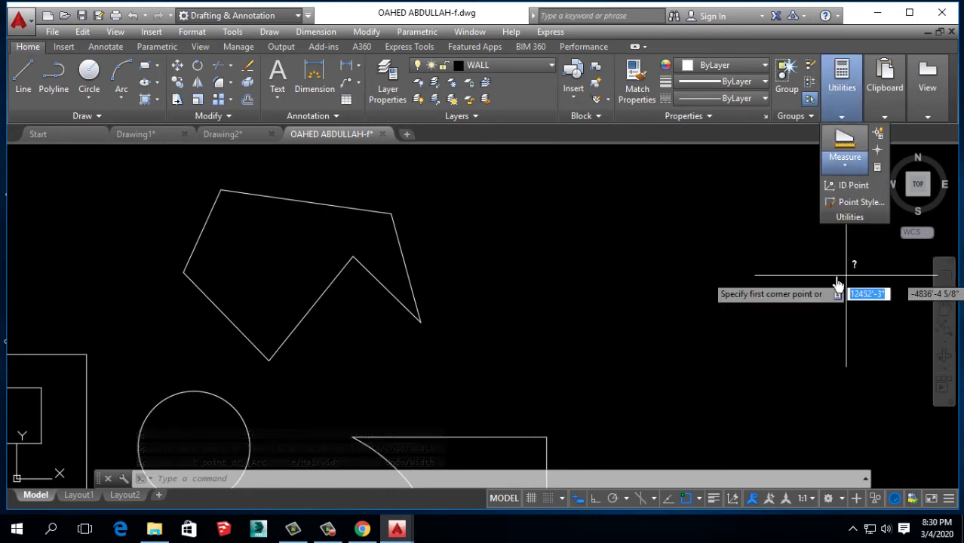
click(220, 190)
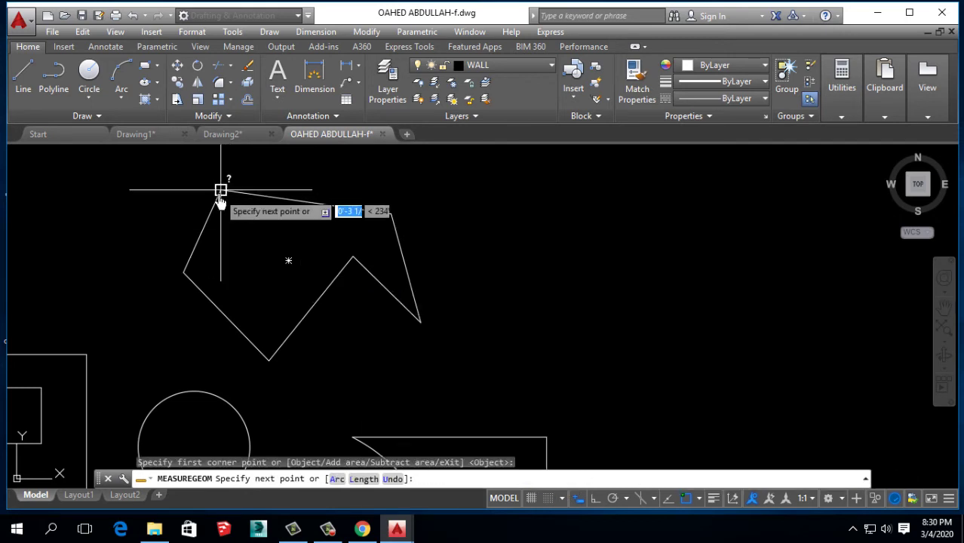
click(391, 214)
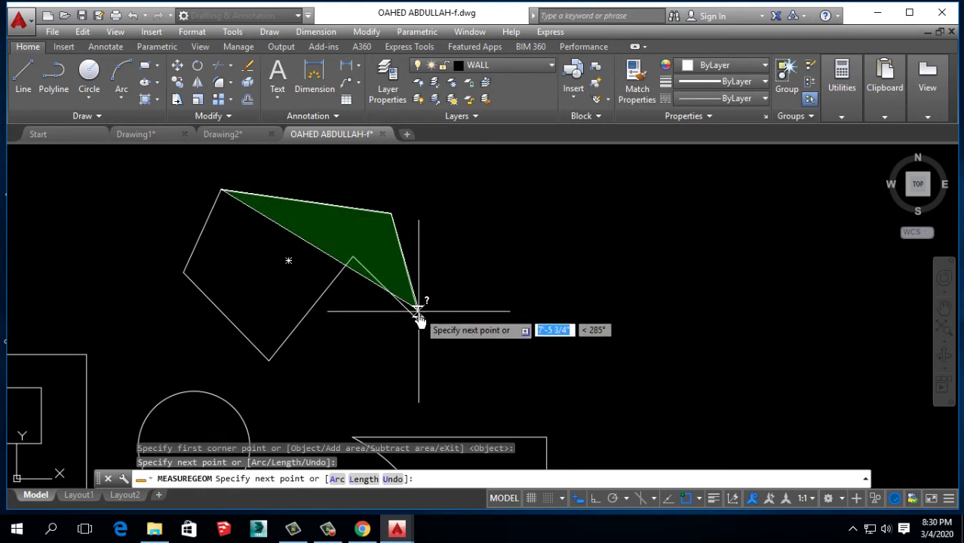
click(419, 328)
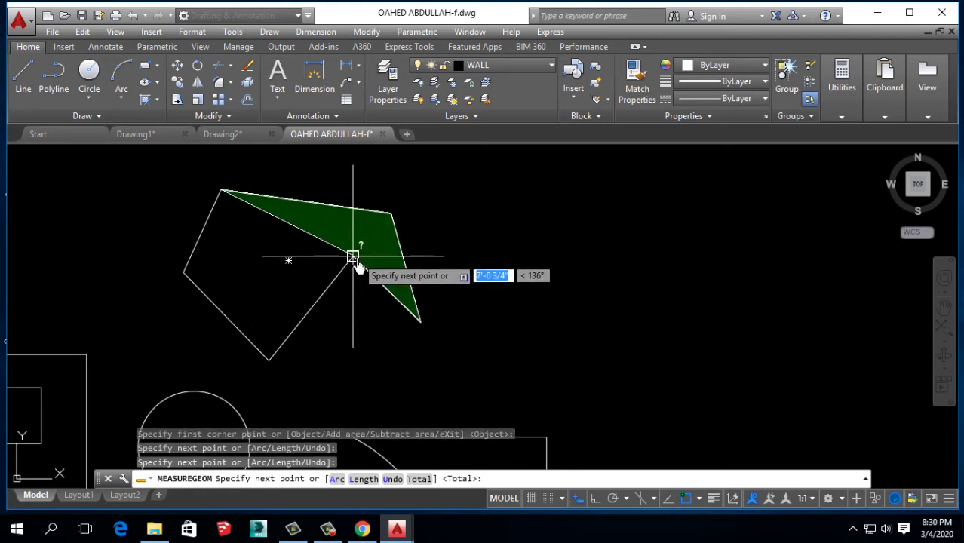
click(352, 259)
click(268, 360)
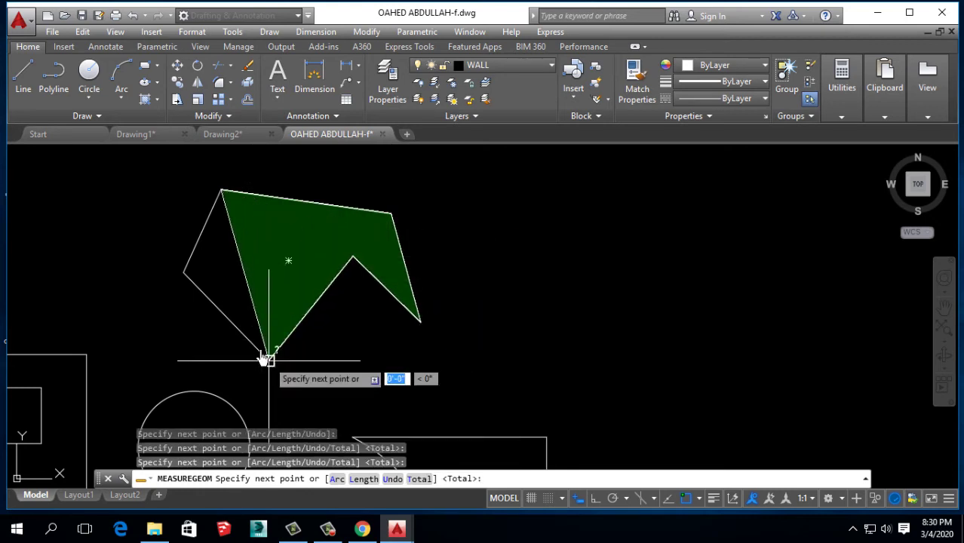
click(183, 272)
key(Return)
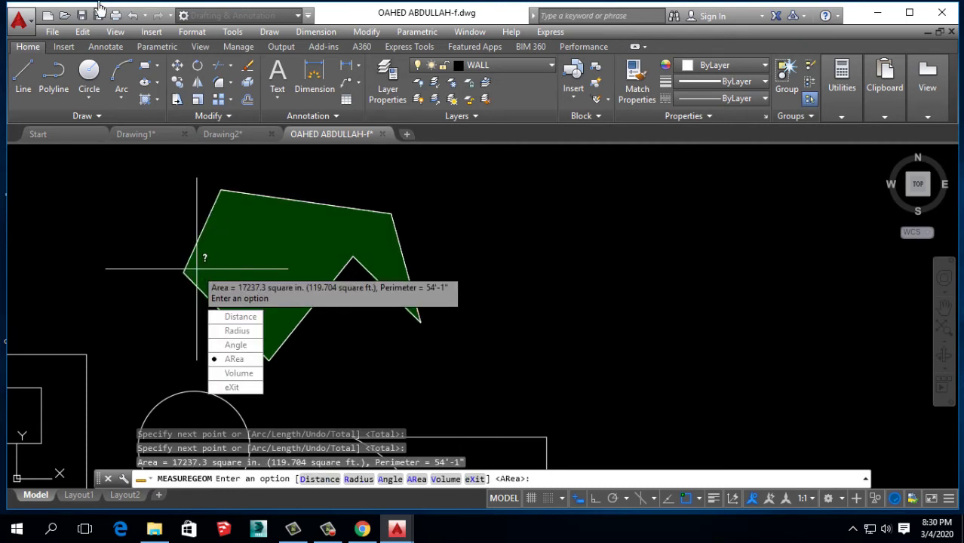
key(Escape)
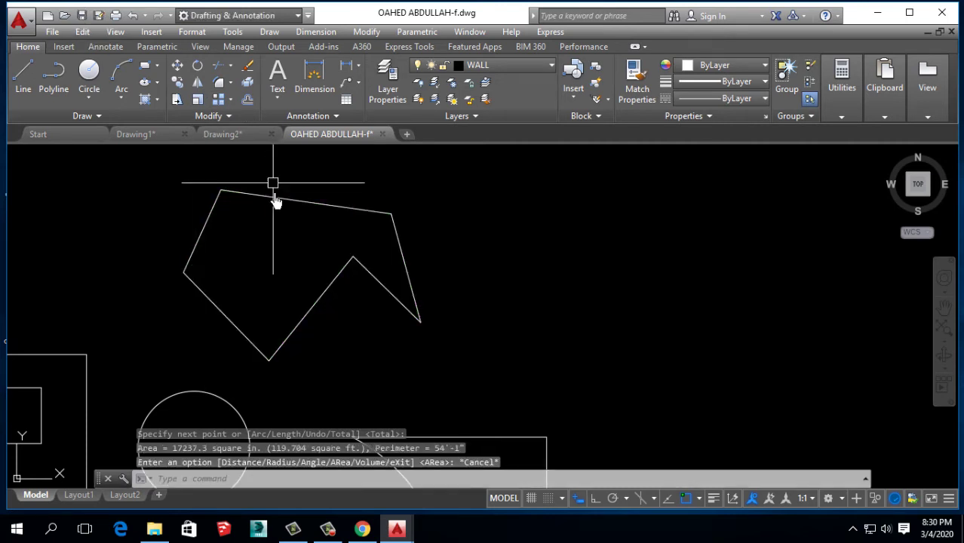
middle_drag(416, 371, 473, 304)
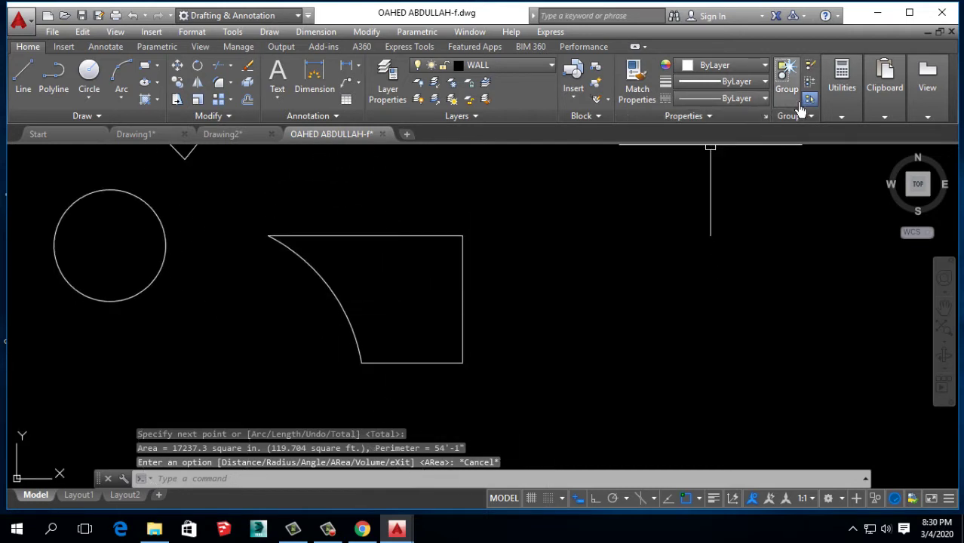
mouse_move(883, 83)
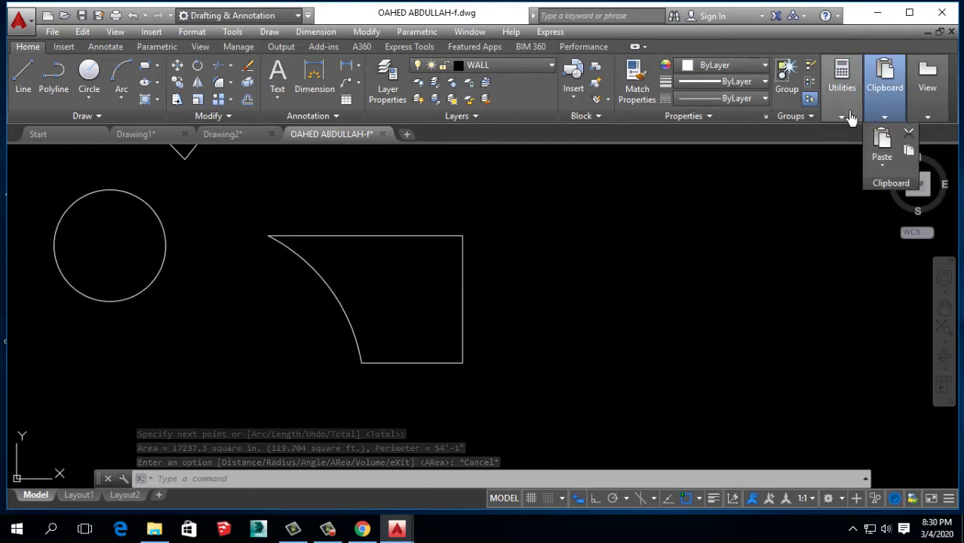
Step: Measure the arc-cut shape's area from its corners and an arc point: 13821.4 sq in, perimeter 43'-6 1/2"
click(847, 119)
click(855, 172)
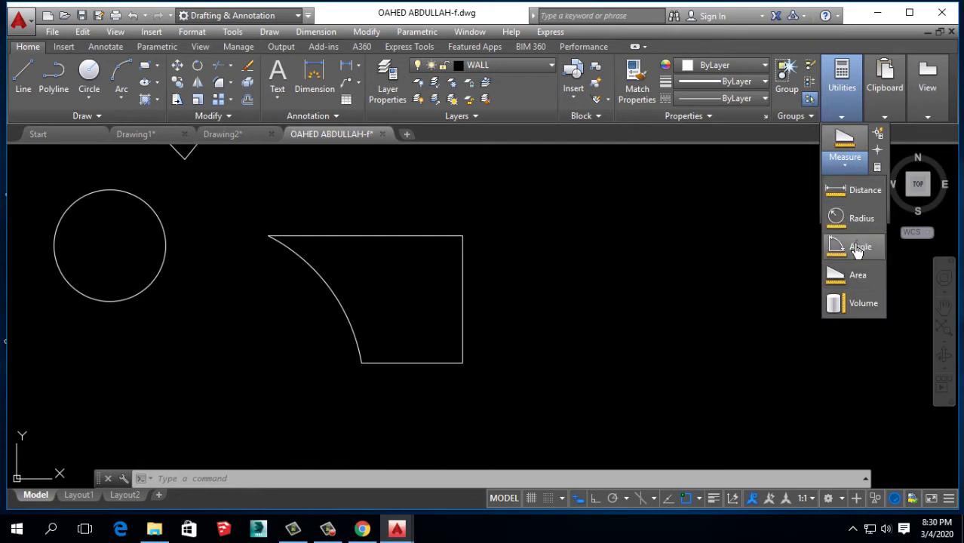
click(854, 278)
click(269, 236)
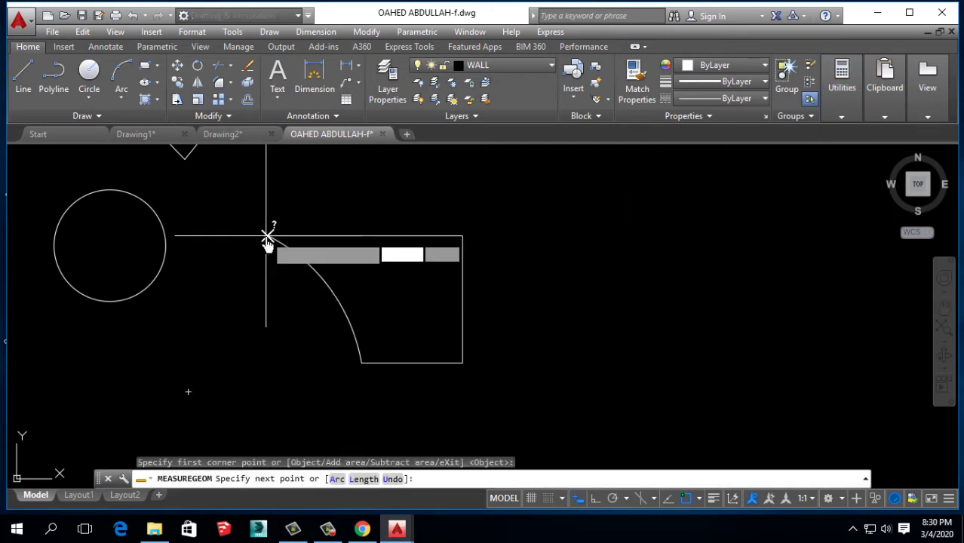
click(463, 236)
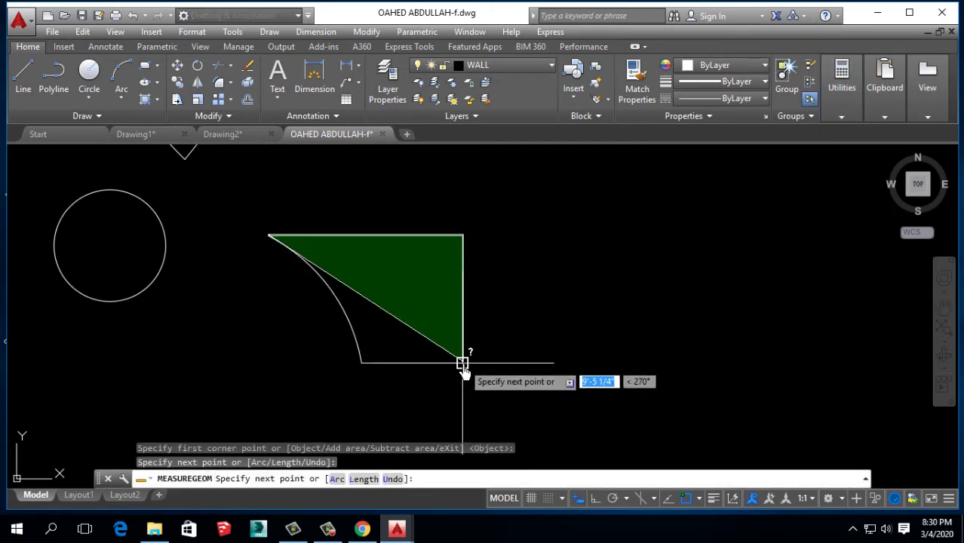
click(463, 363)
click(362, 362)
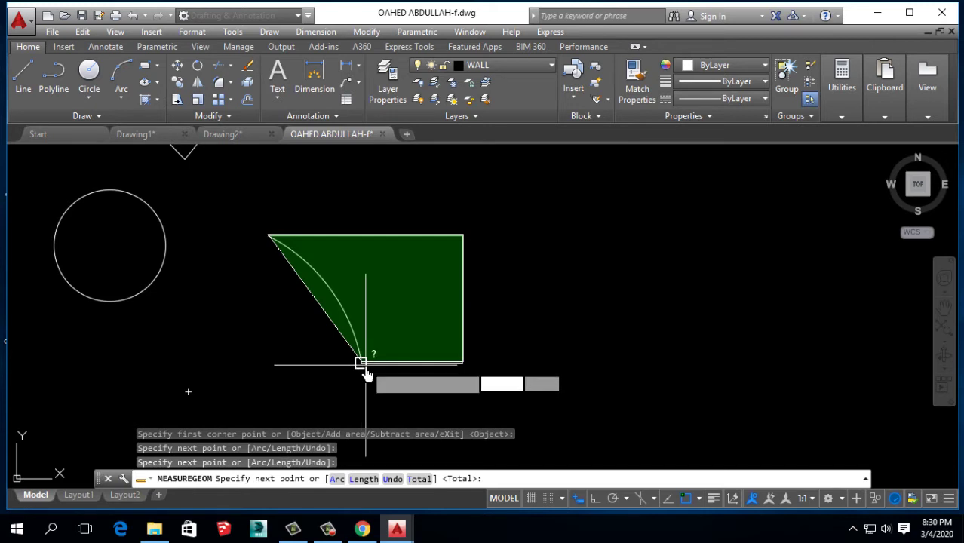
click(329, 288)
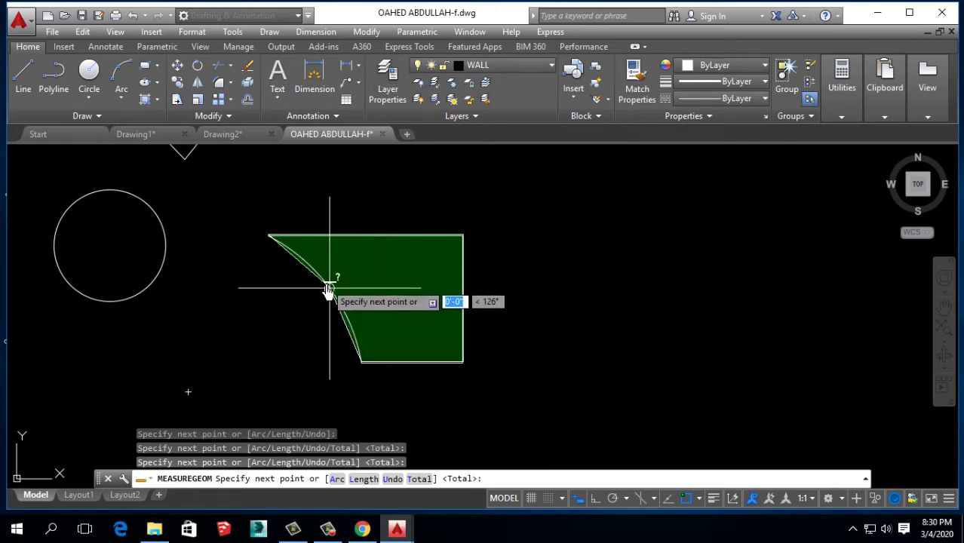
key(Return)
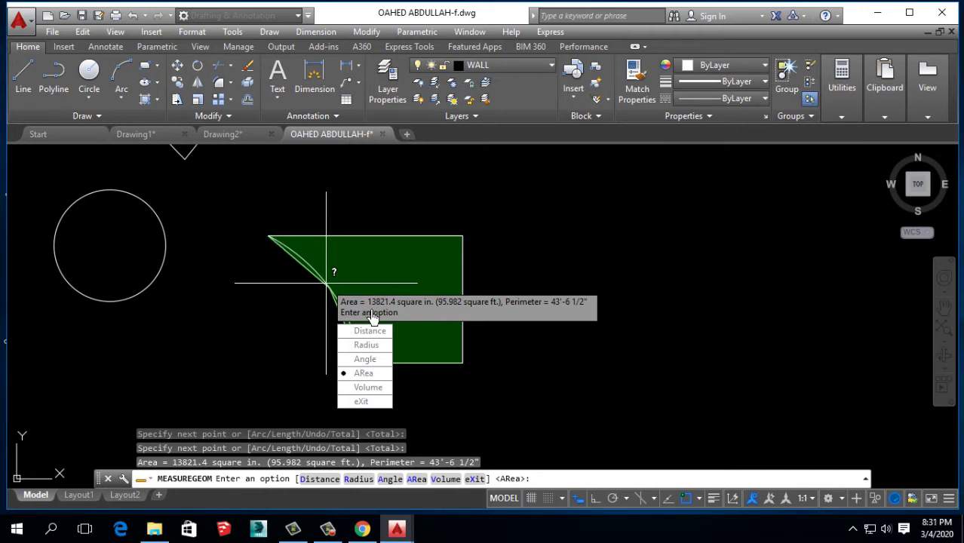
key(Escape)
Step: Zoom in and window-select the shape's arc
scroll(392, 387, up, 2)
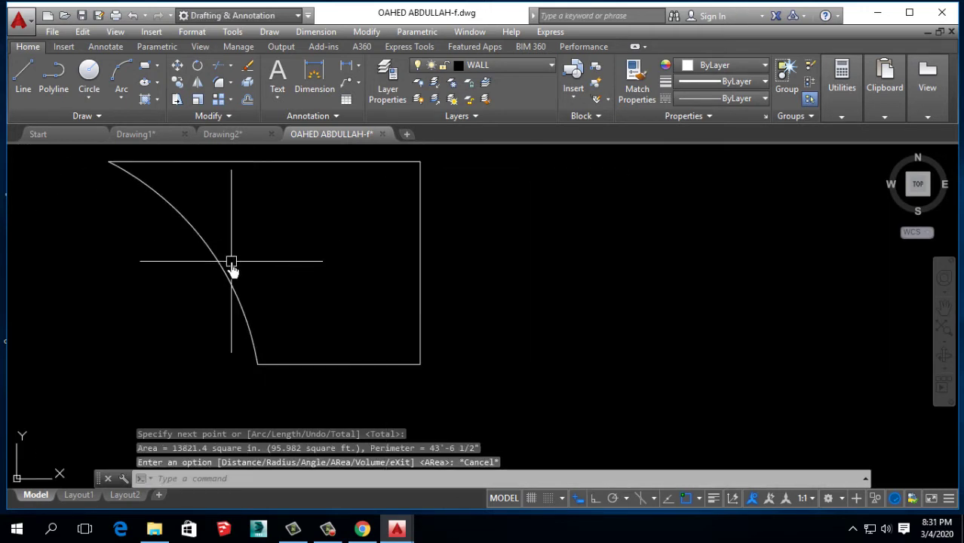
click(232, 269)
click(237, 333)
scroll(292, 377, down, 3)
Step: Briefly view Drawing2, then return to the floor-plan drawing
key(Escape)
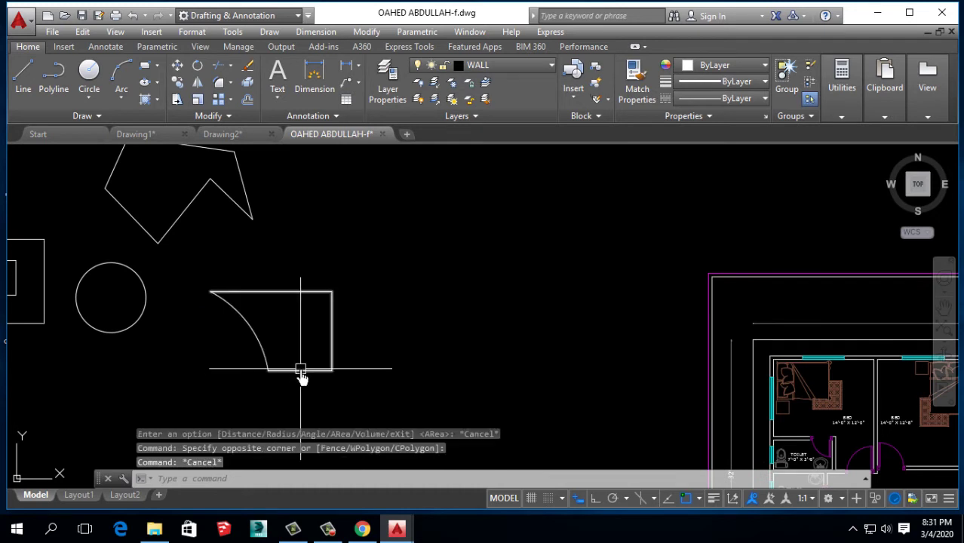
middle_drag(301, 369, 296, 357)
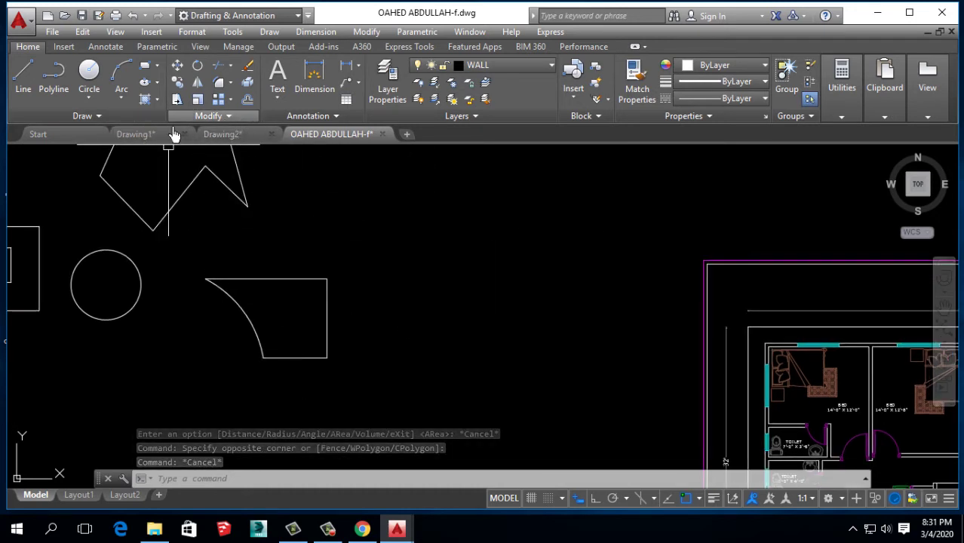
click(121, 117)
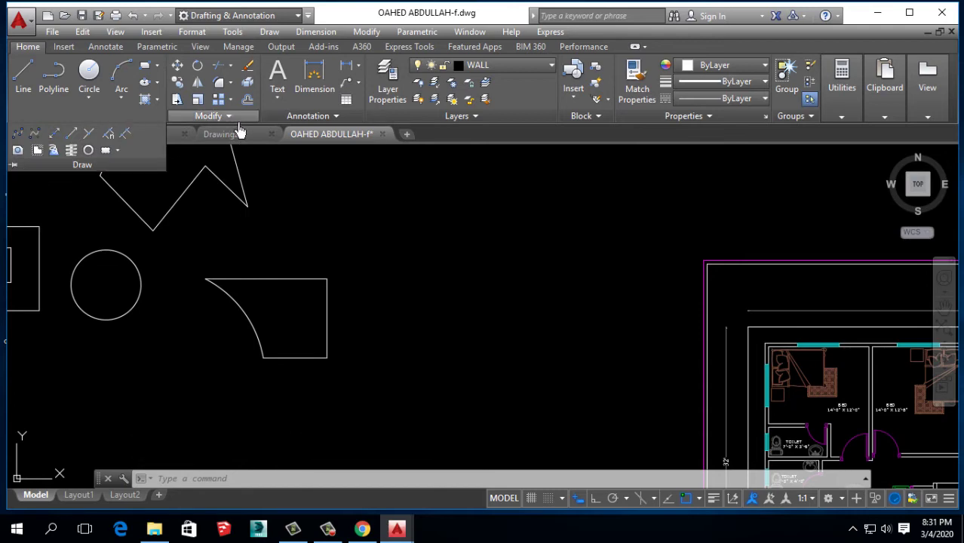
click(239, 133)
click(243, 120)
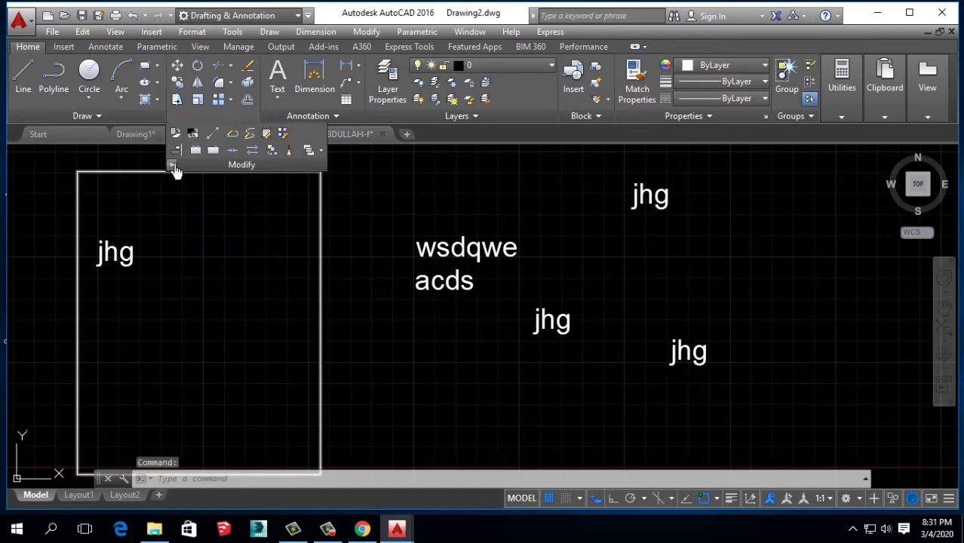
scroll(346, 351, down, 3)
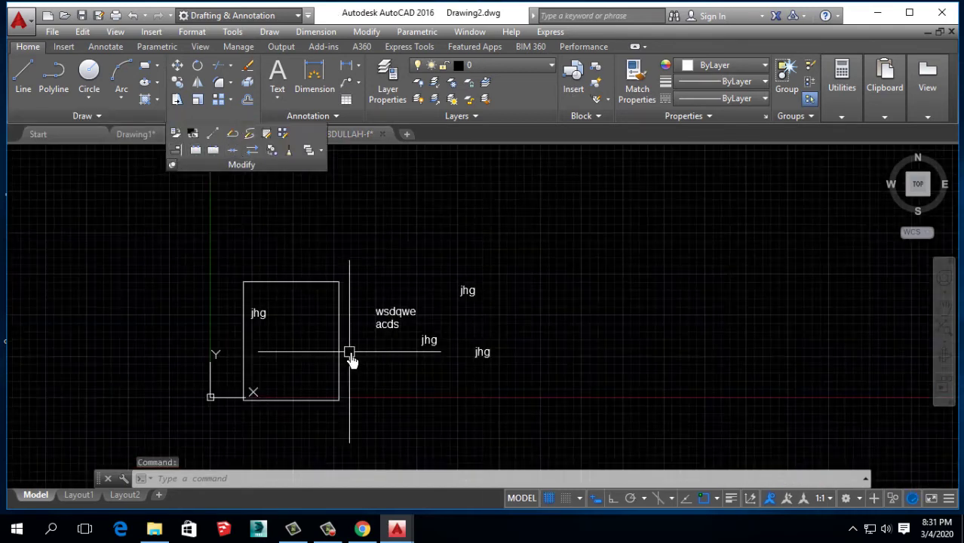
middle_drag(351, 355, 288, 302)
scroll(324, 294, down, 3)
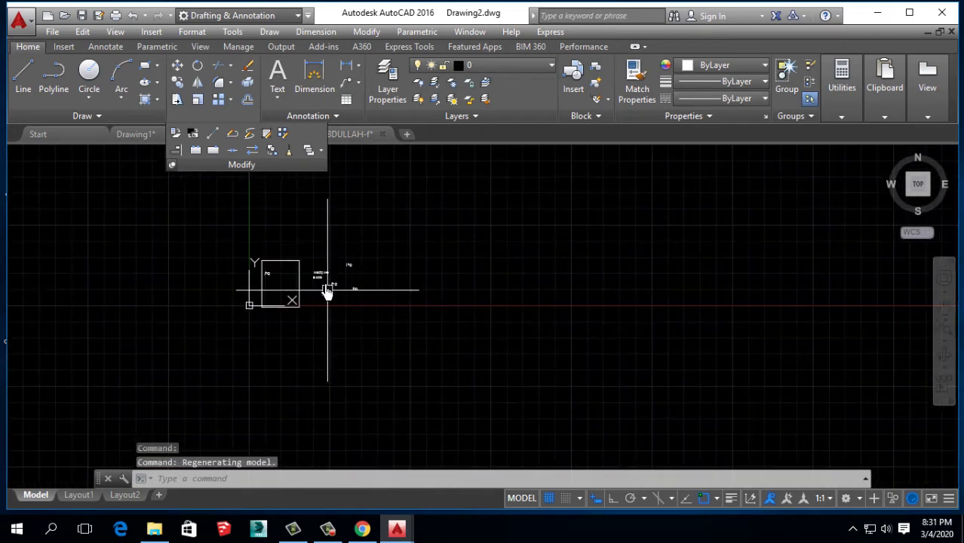
click(350, 136)
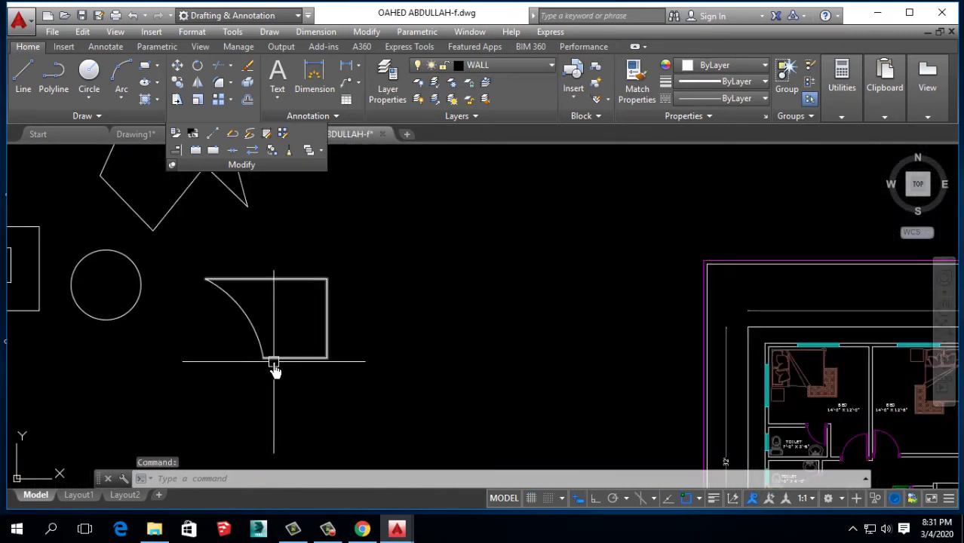
text(J)
Step: Join the arc shape's segments into a single polyline
key(Return)
click(366, 270)
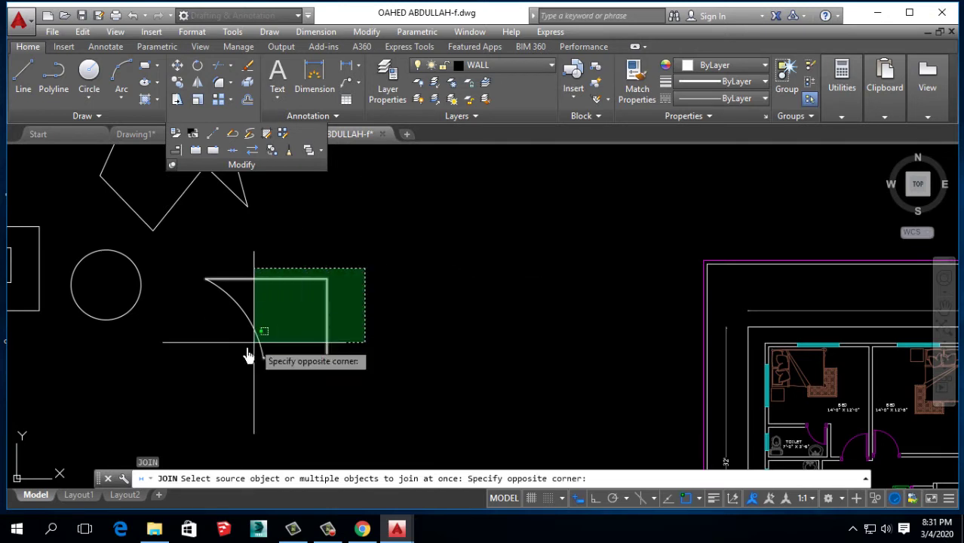
click(177, 385)
key(Return)
click(254, 334)
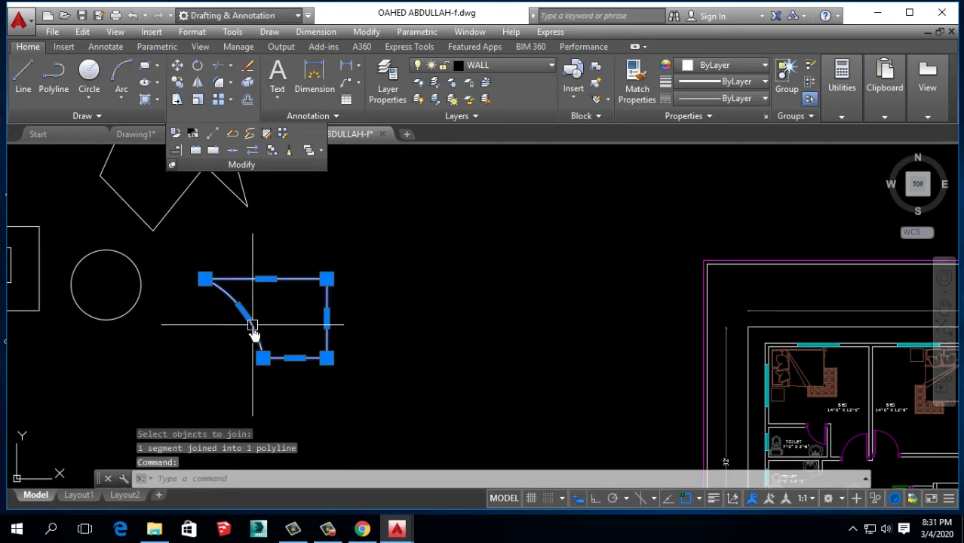
key(Escape)
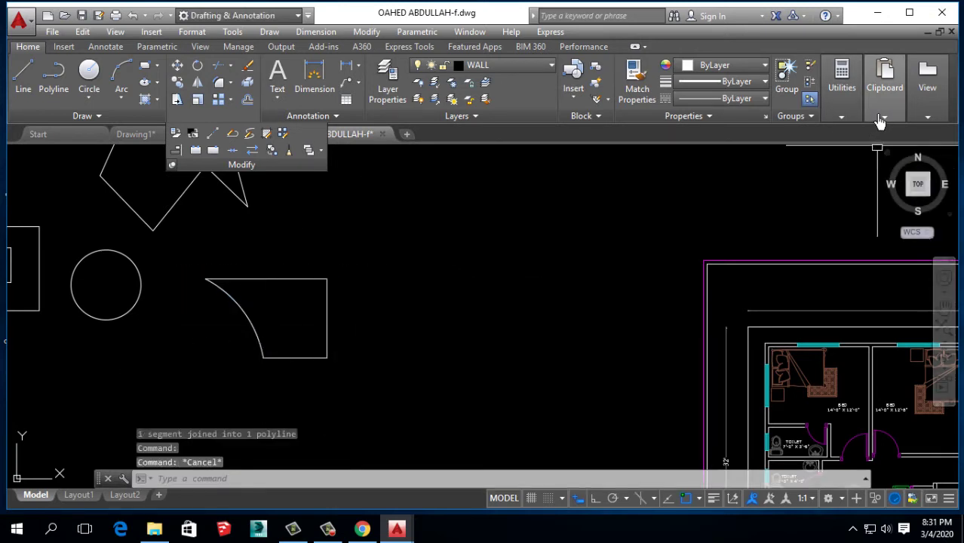
Step: Measure the joined shape's area as one object: 13412.3 sq in, perimeter 43'-7 7/8"
click(880, 121)
click(881, 162)
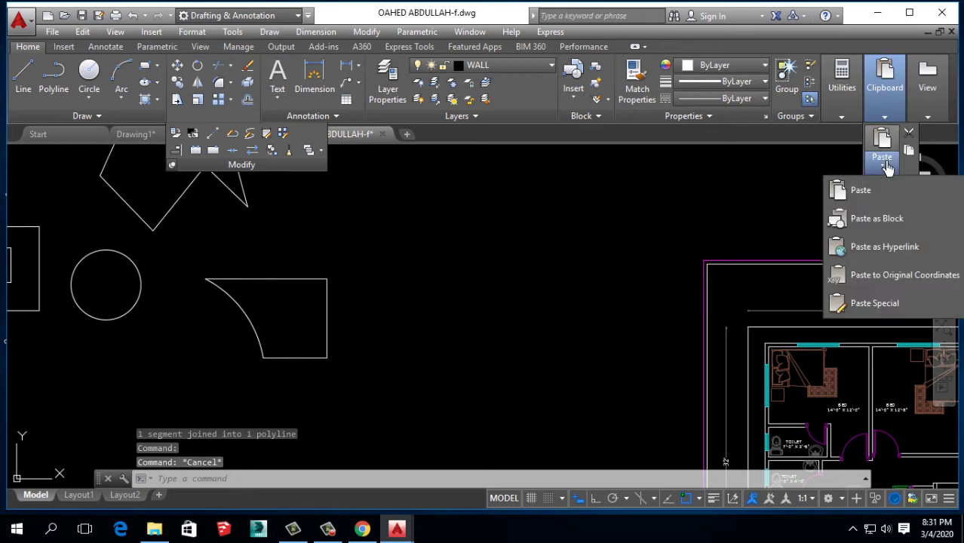
click(843, 118)
click(844, 164)
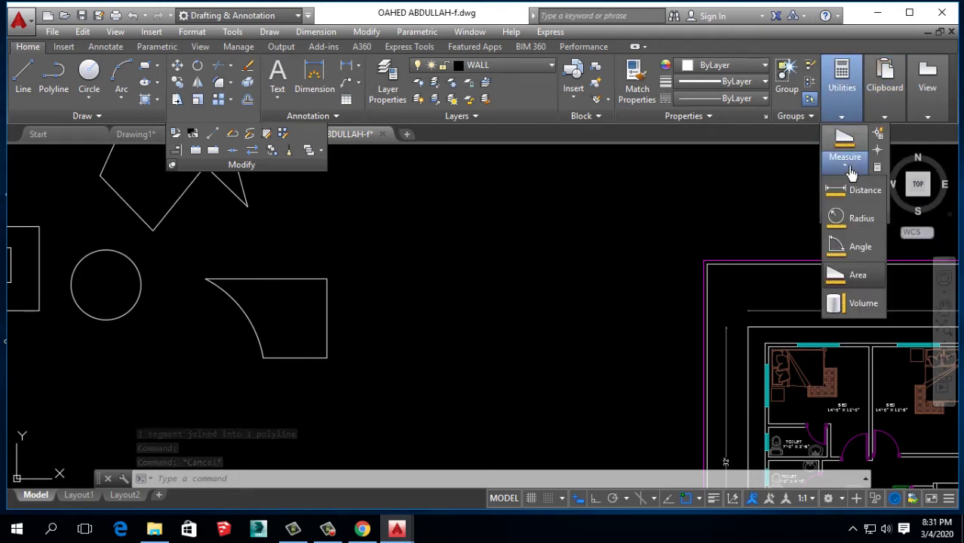
click(857, 274)
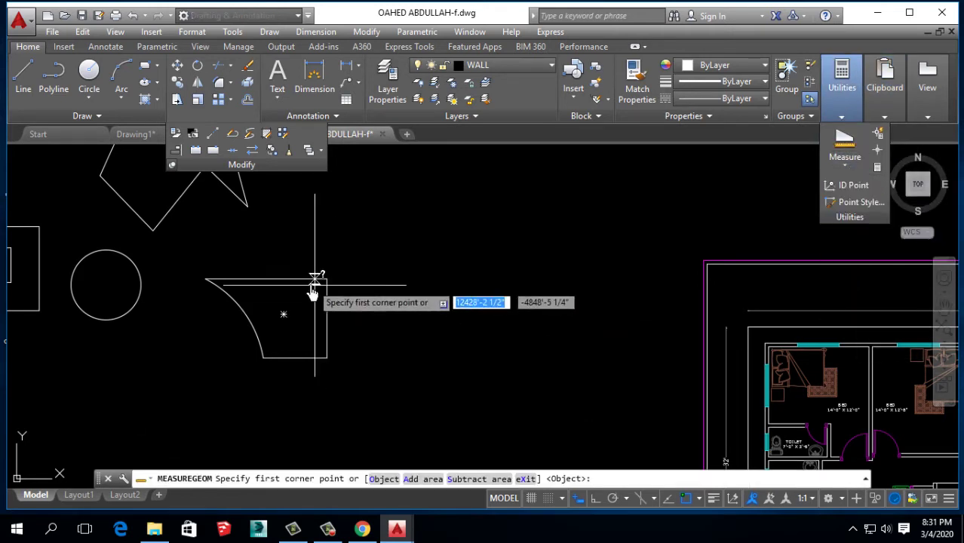
right_click(388, 281)
click(435, 349)
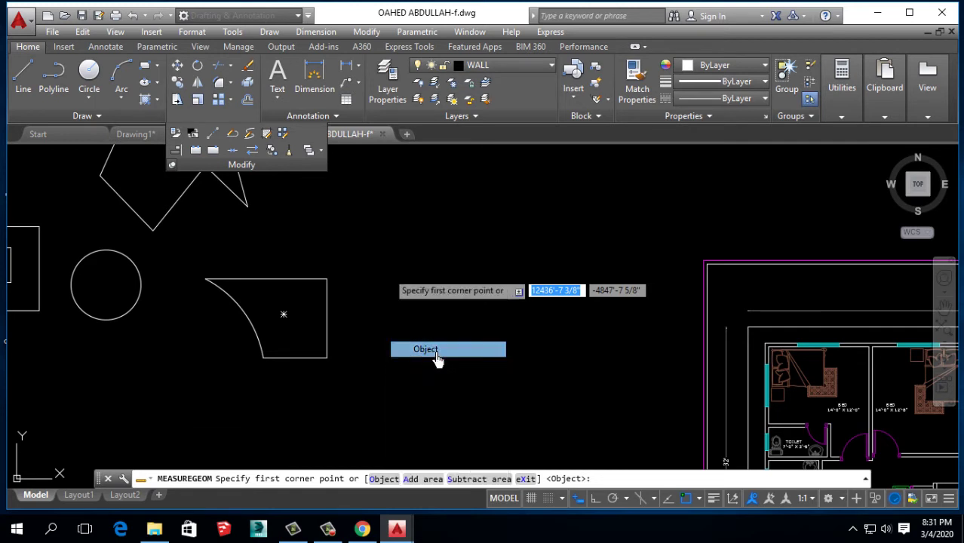
click(288, 279)
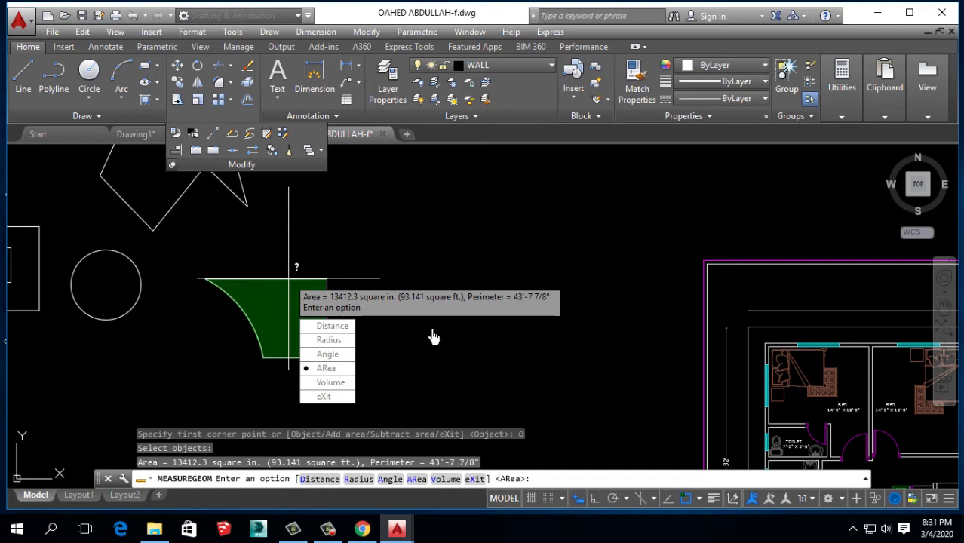
Step: Cancel the curved shape's area measurement and zoom out over the drawing
key(Escape)
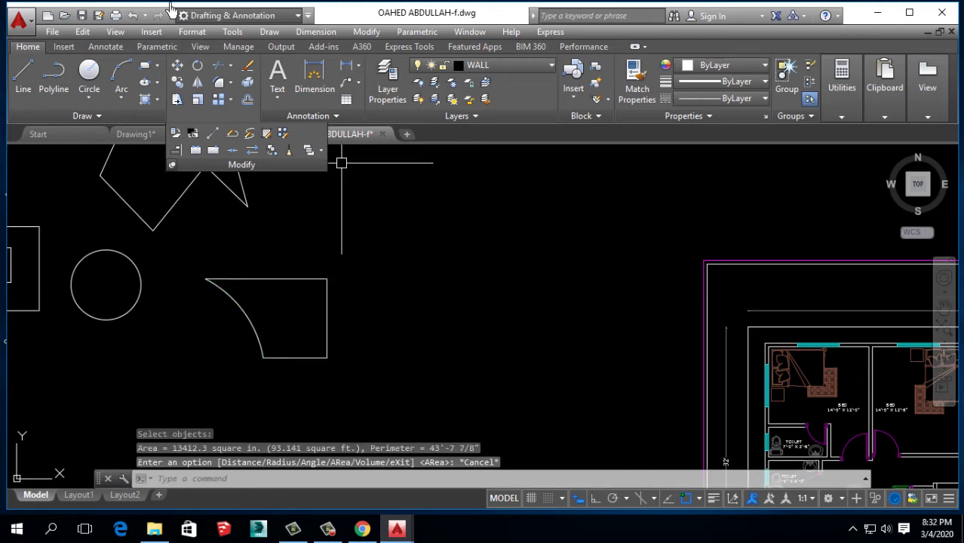
scroll(431, 332, down, 3)
scroll(429, 354, up, 3)
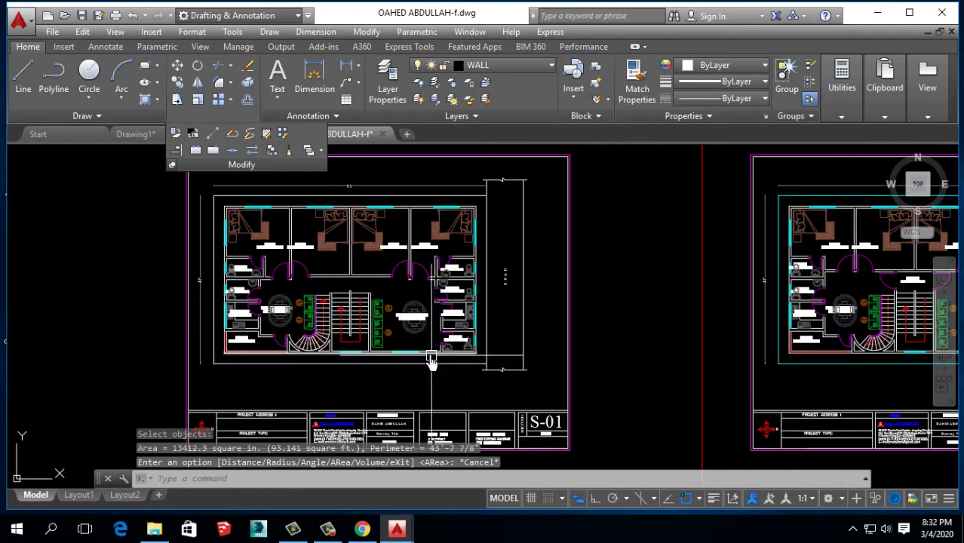
scroll(453, 369, down, 2)
scroll(548, 383, down, 1)
scroll(585, 324, down, 1)
scroll(609, 263, up, 5)
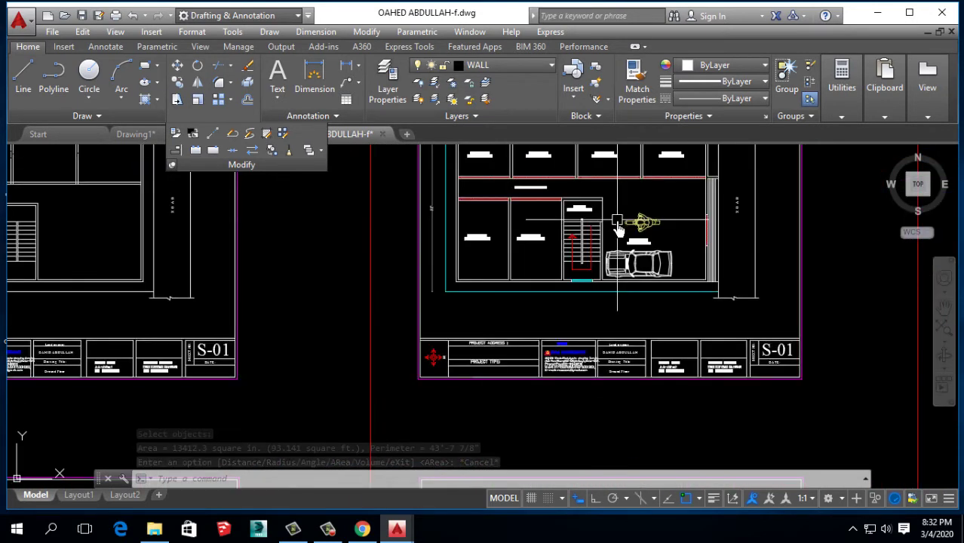
scroll(546, 308, down, 1)
scroll(574, 324, up, 1)
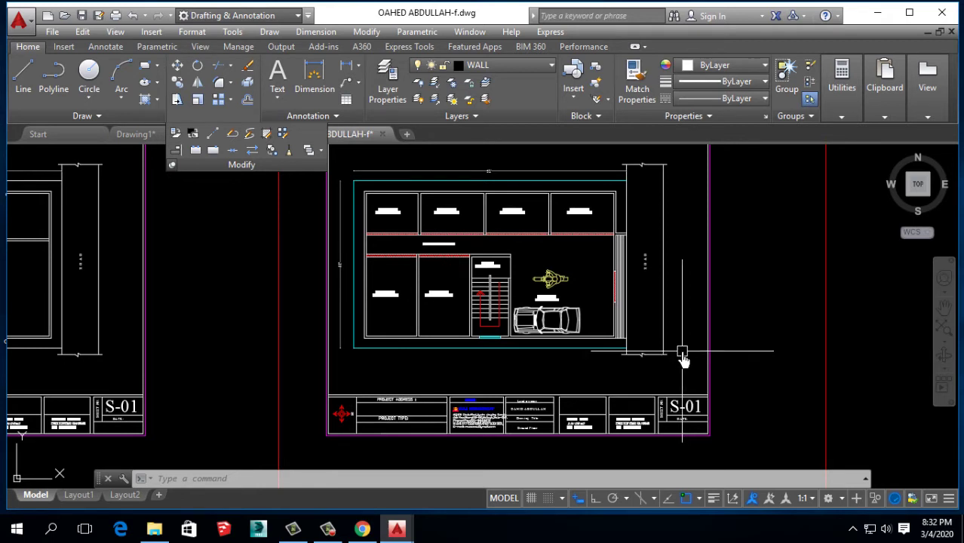
Step: Pan and zoom so the S-01 ground-floor plan is centred in view
middle_drag(682, 360, 519, 290)
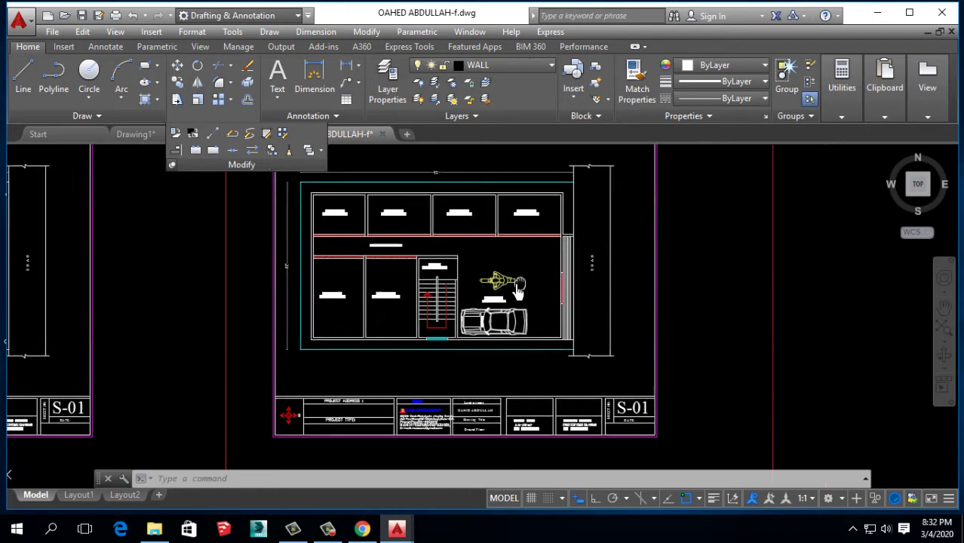
scroll(483, 279, up, 1)
scroll(436, 258, up, 1)
scroll(422, 316, up, 1)
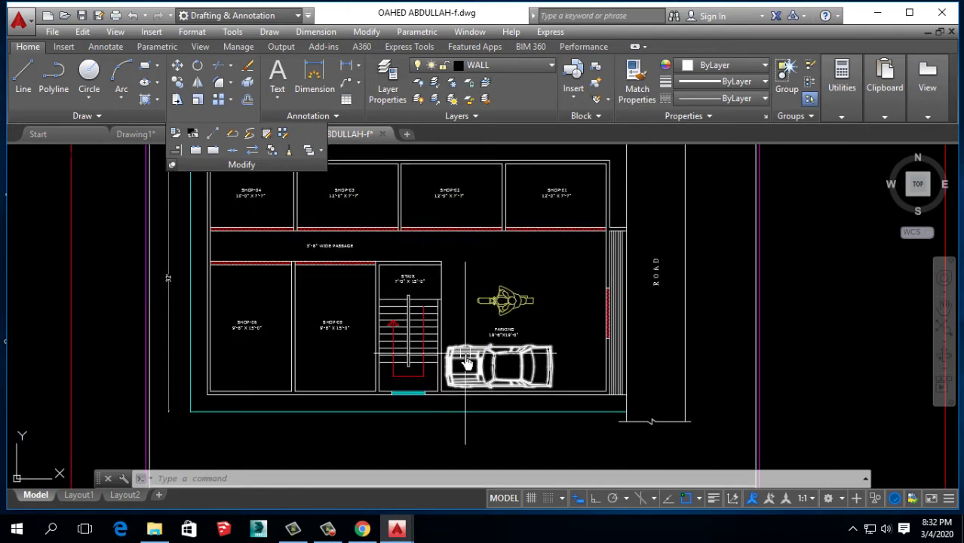
middle_drag(447, 365, 438, 386)
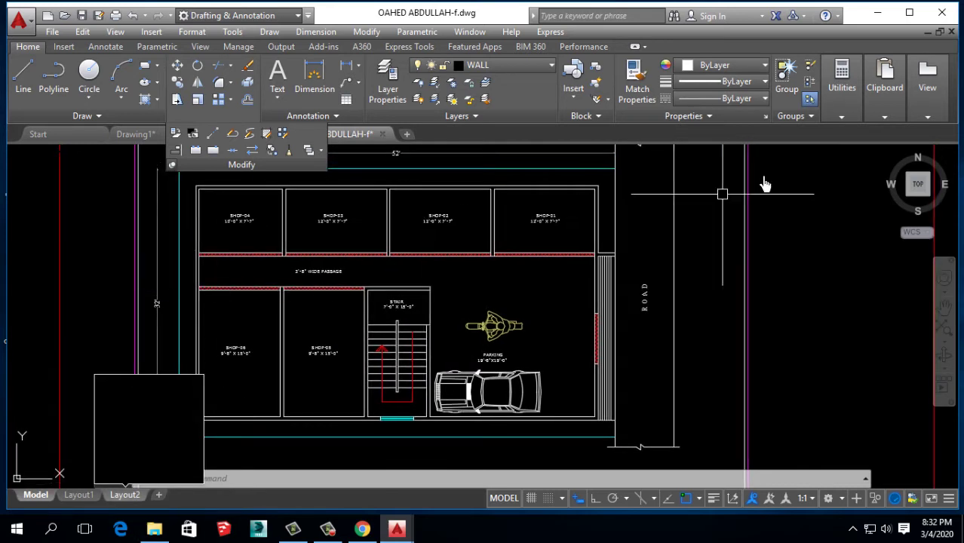
Step: Start an area measurement and pick the plan's top-left, top-right and shops' bottom-right corners
click(842, 79)
click(848, 177)
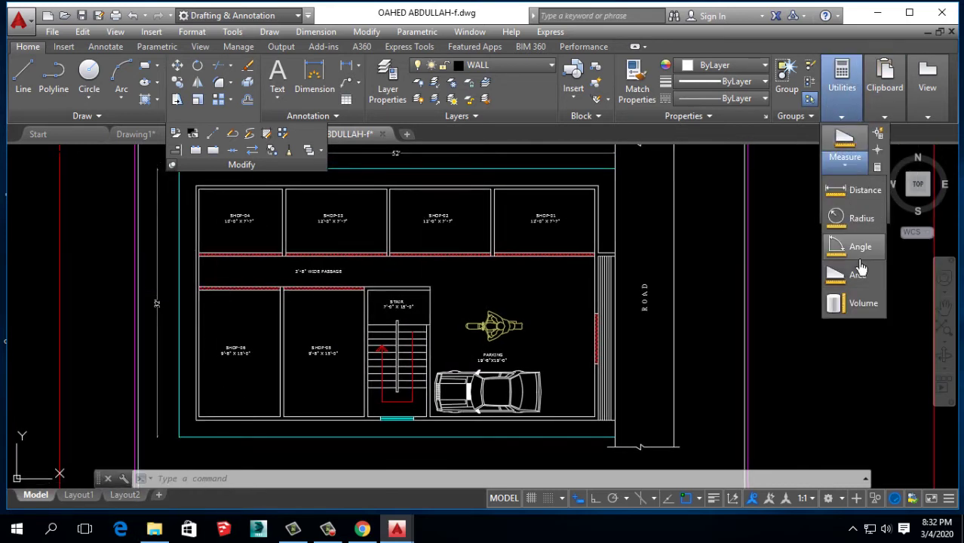
click(840, 277)
scroll(384, 279, down, 2)
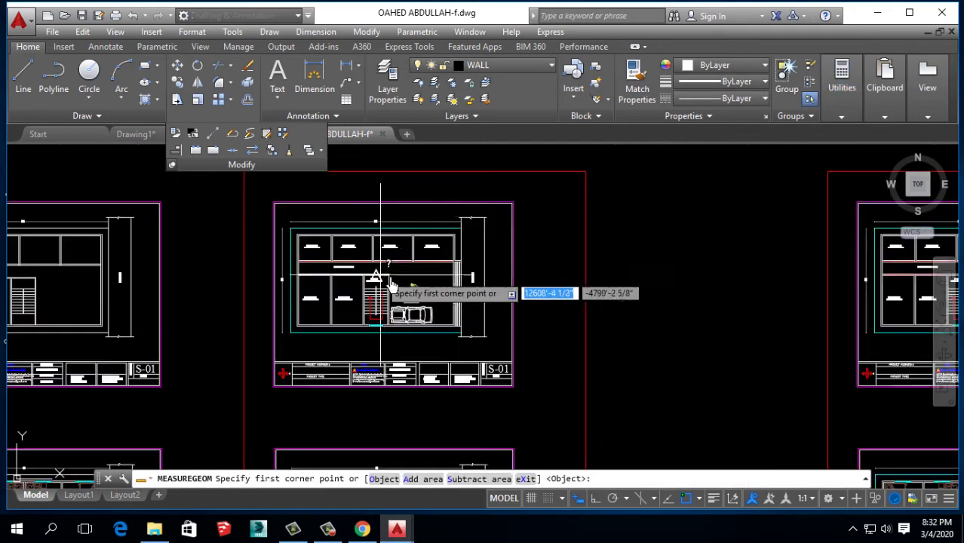
scroll(351, 265, up, 3)
scroll(234, 232, up, 2)
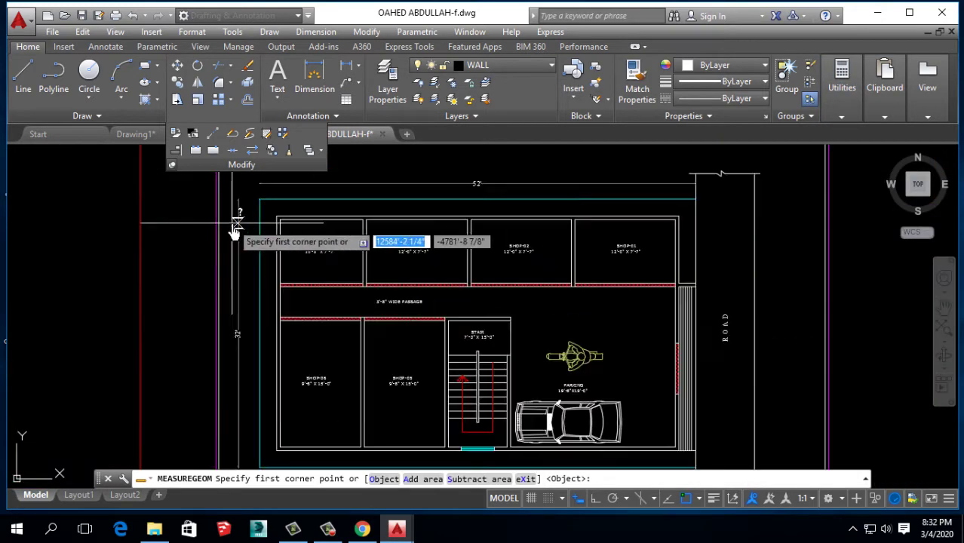
click(277, 217)
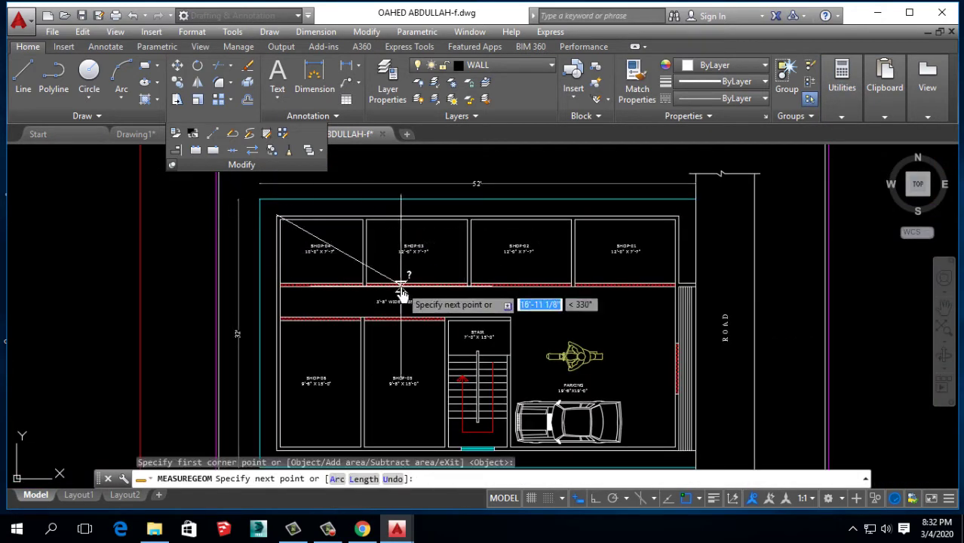
click(676, 217)
scroll(671, 276, up, 2)
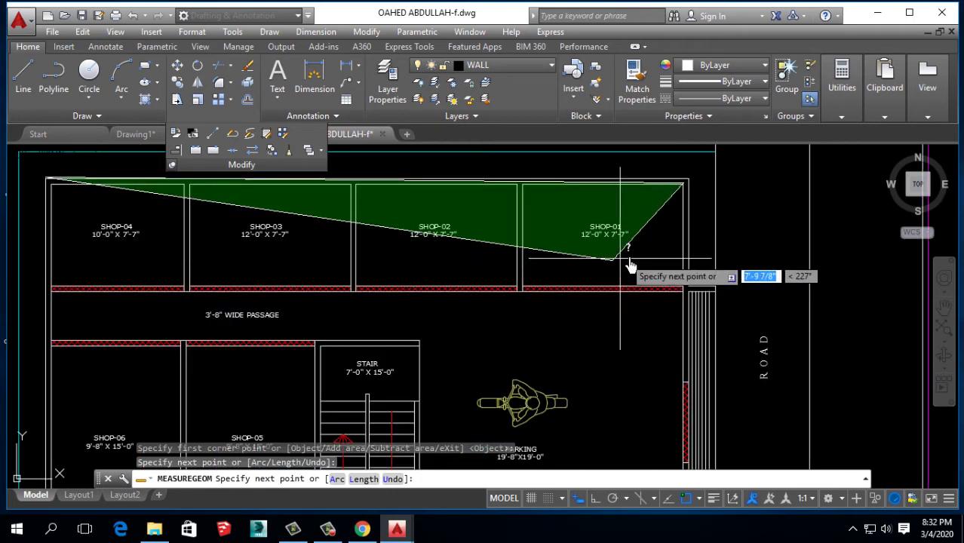
click(684, 289)
Step: Add the parking and bottom-left corners and close the outline, giving 1087.420 sq ft and 150'-9" perimeter
middle_drag(528, 370, 528, 166)
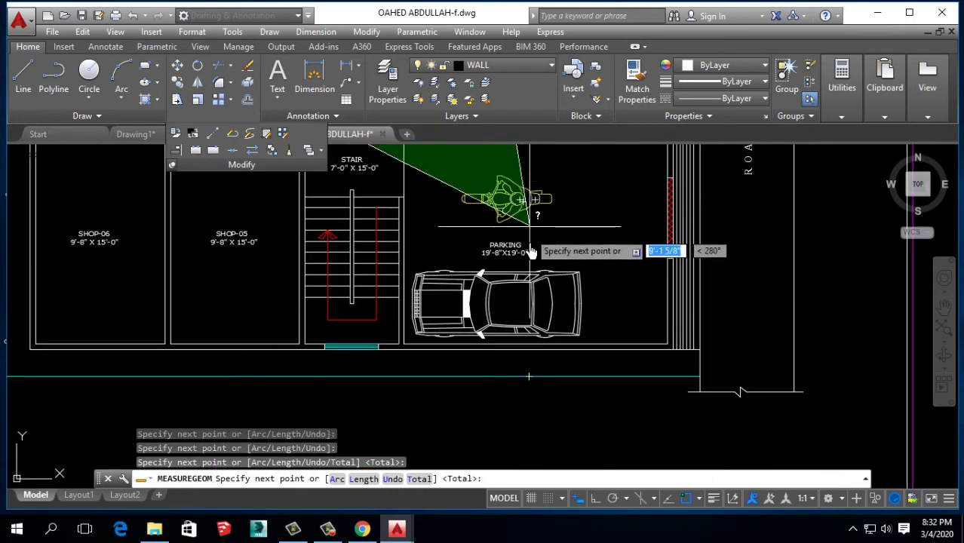
click(525, 348)
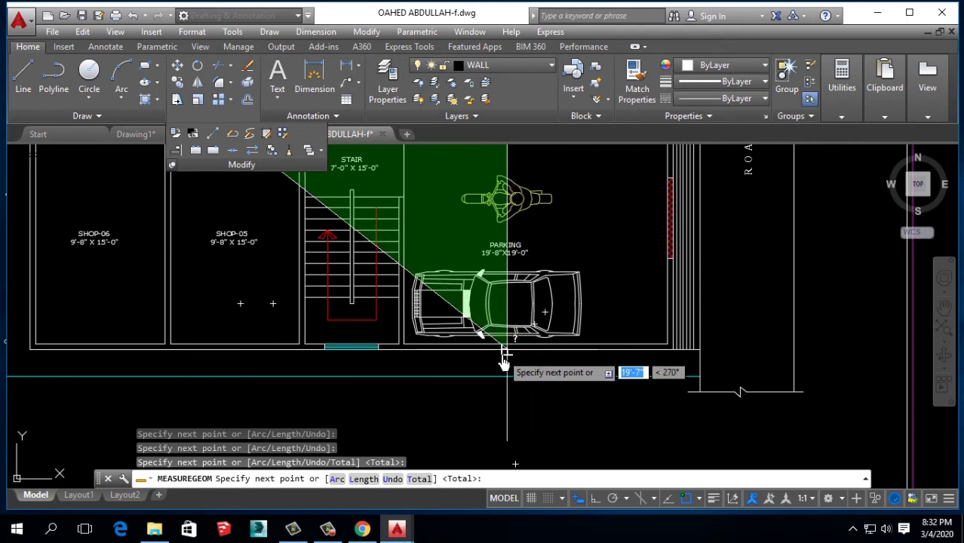
scroll(290, 354, down, 2)
scroll(281, 393, down, 2)
scroll(271, 391, up, 2)
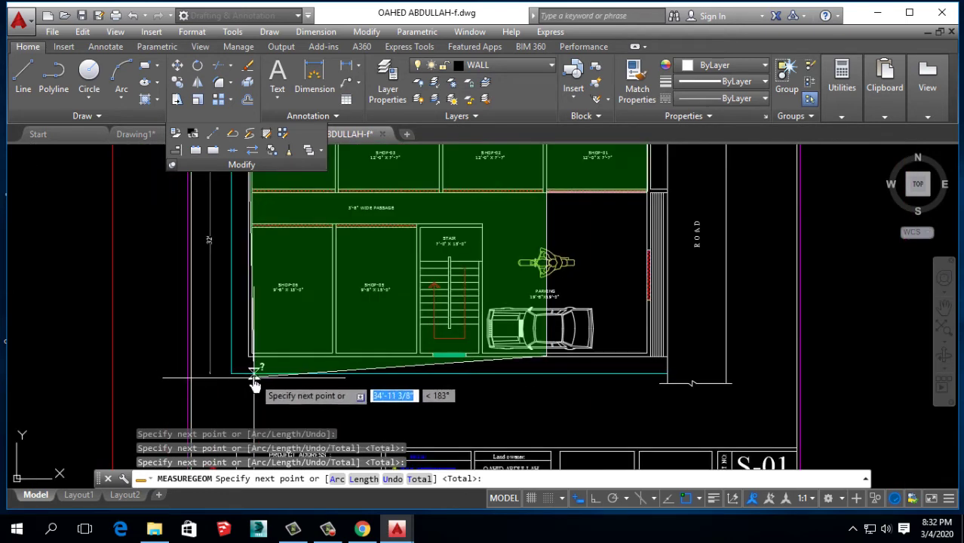
click(249, 381)
scroll(249, 377, down, 2)
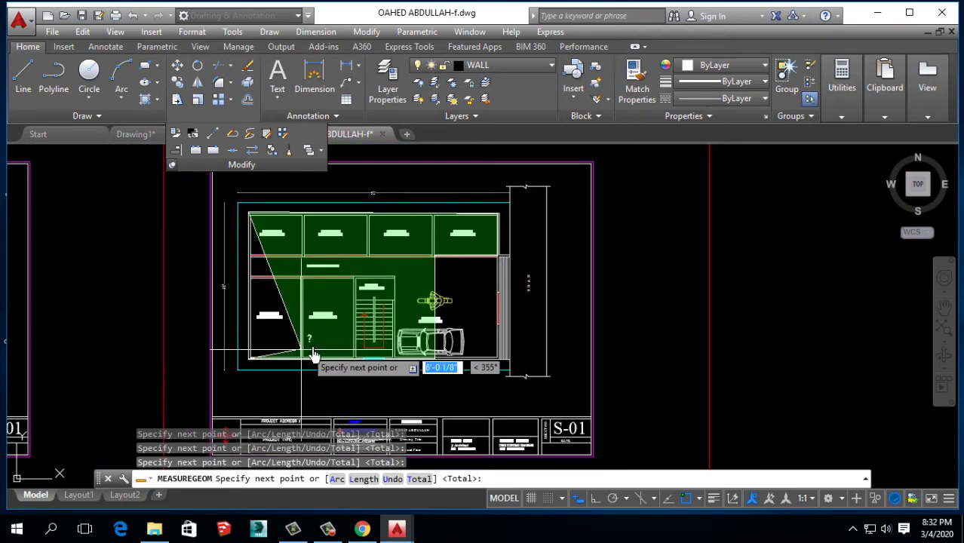
click(247, 215)
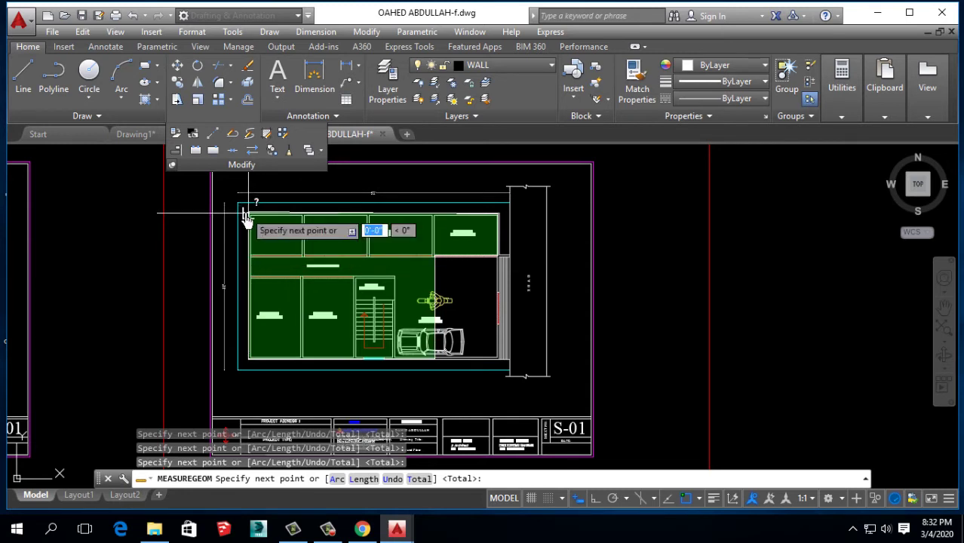
key(Return)
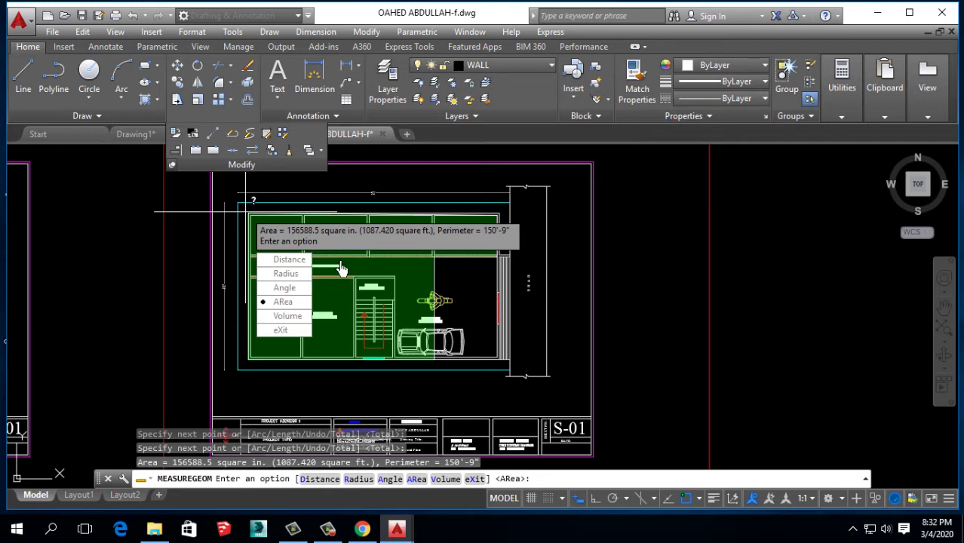
key(Escape)
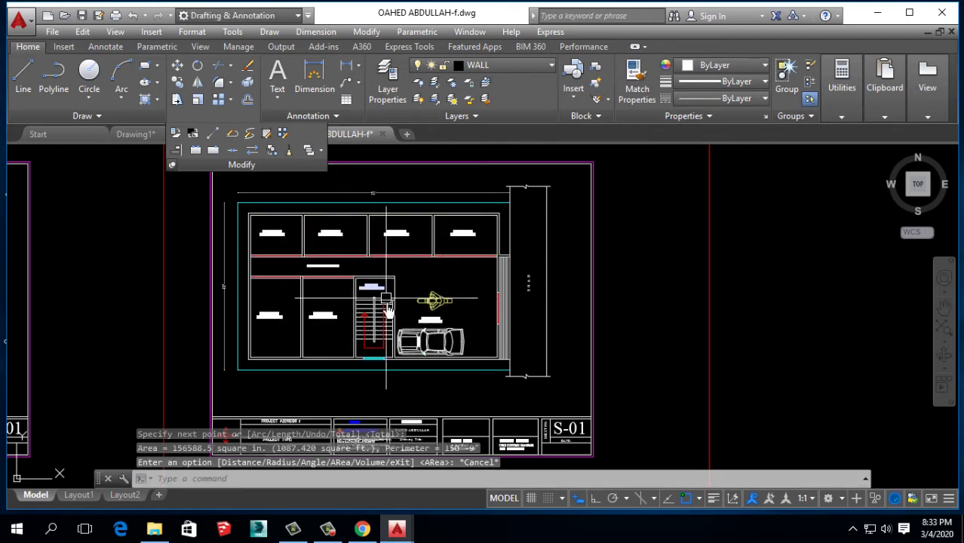
Step: Zoom to the practice shapes and run Measure Area in Add area mode
scroll(341, 269, down, 5)
scroll(299, 323, down, 3)
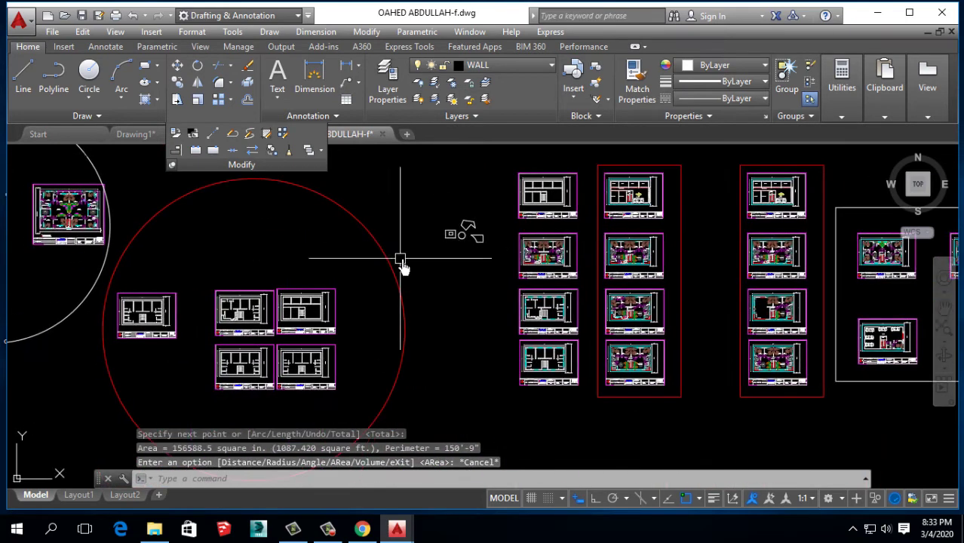
scroll(401, 261, up, 6)
scroll(469, 211, up, 2)
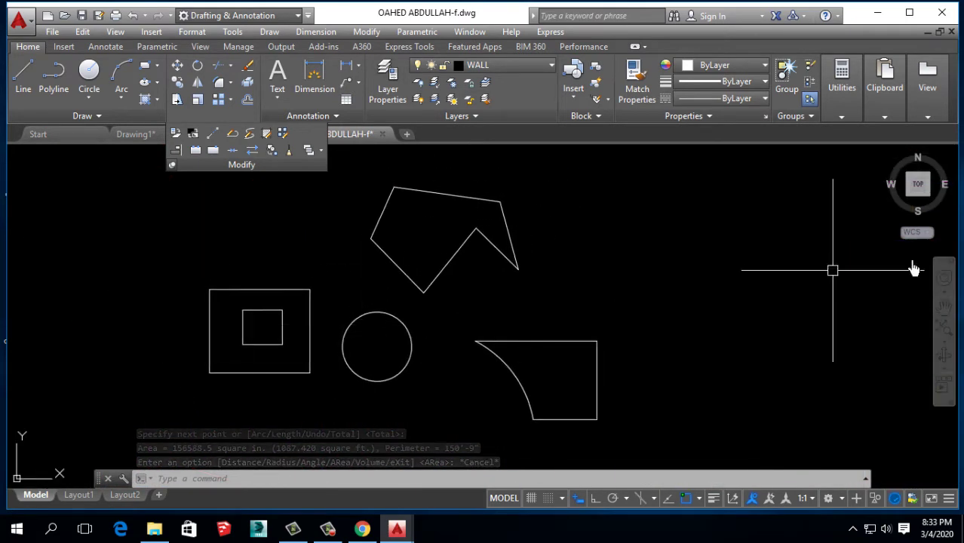
click(843, 118)
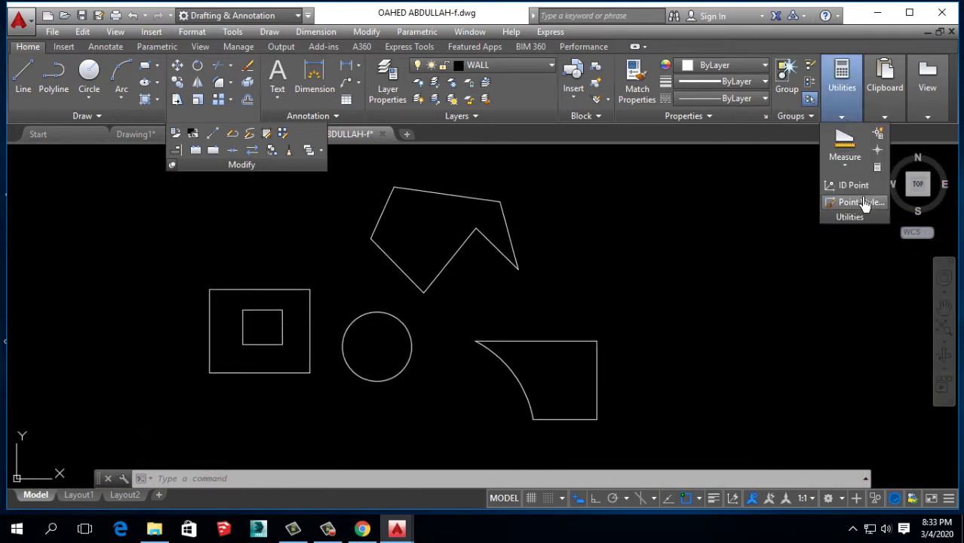
click(845, 166)
click(843, 276)
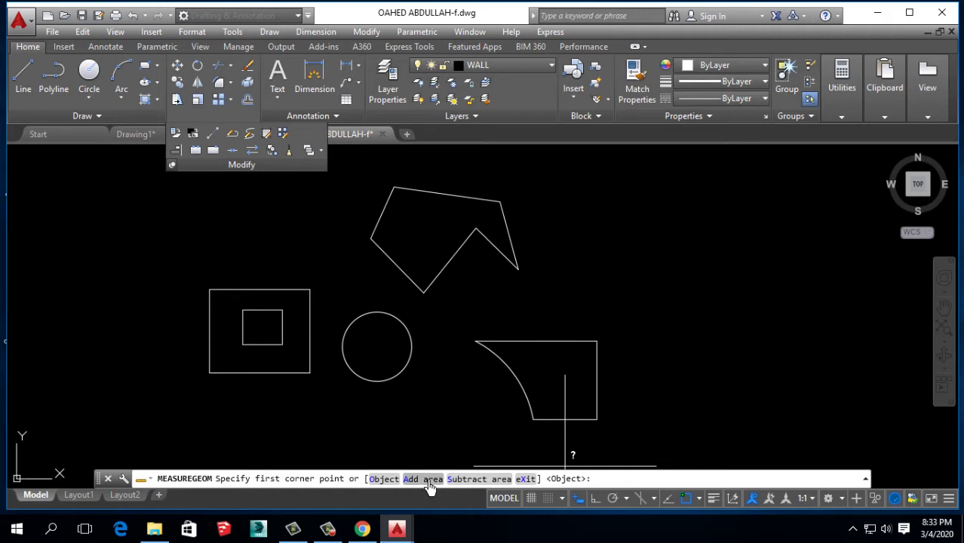
right_click(511, 245)
click(572, 343)
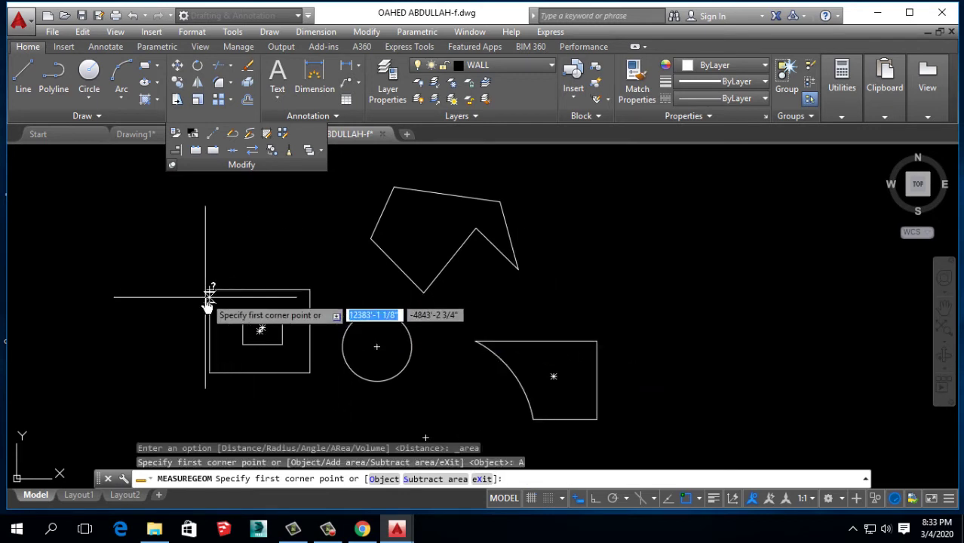
Step: Add the outer rectangle's area by picking it as an object
right_click(281, 261)
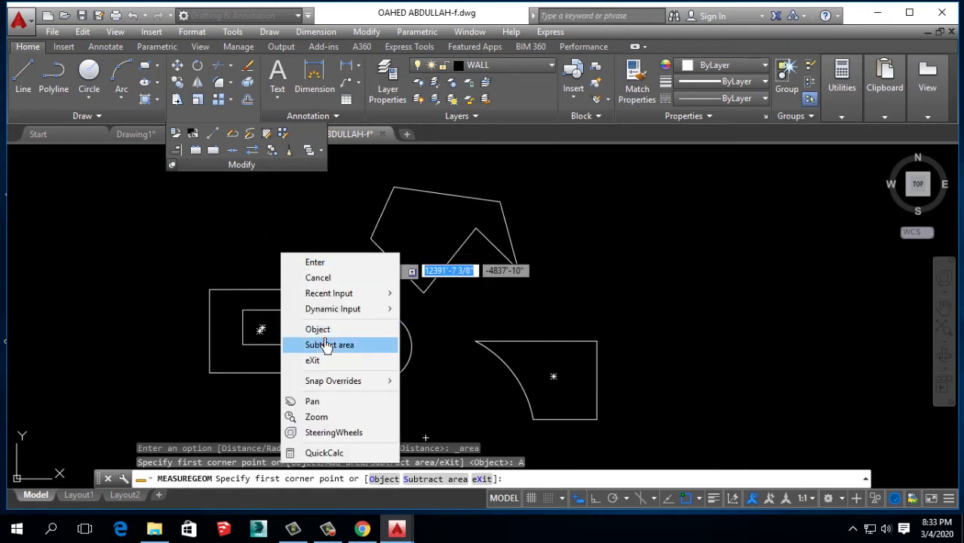
click(300, 324)
click(285, 289)
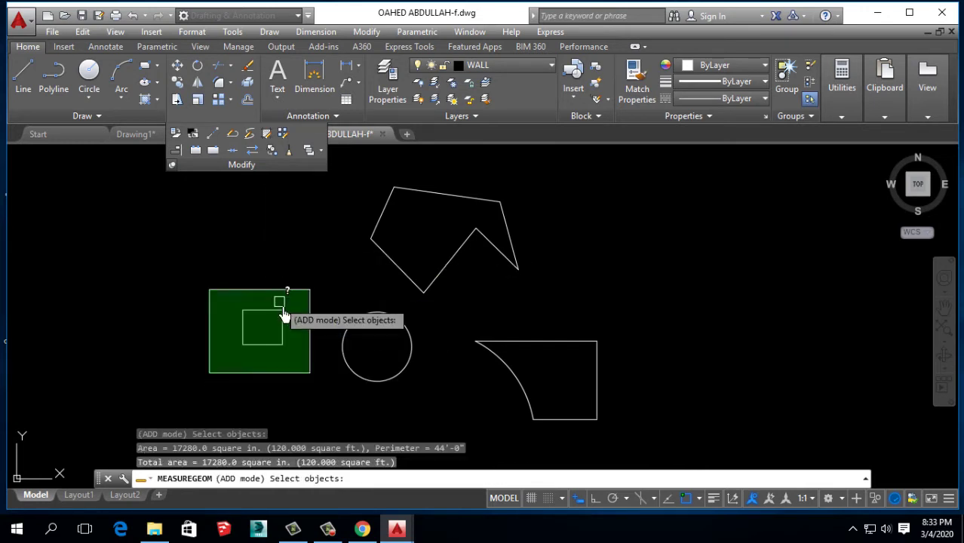
scroll(282, 315, up, 4)
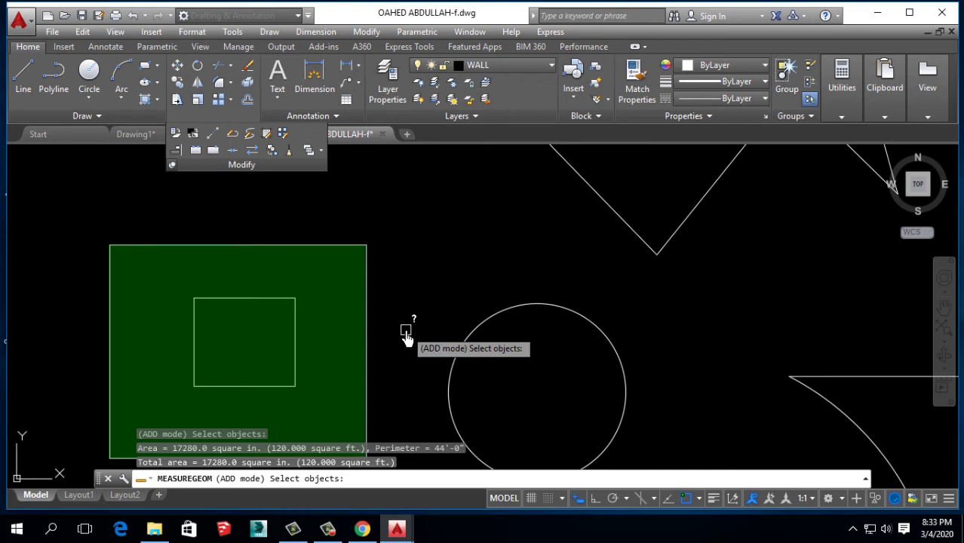
key(Return)
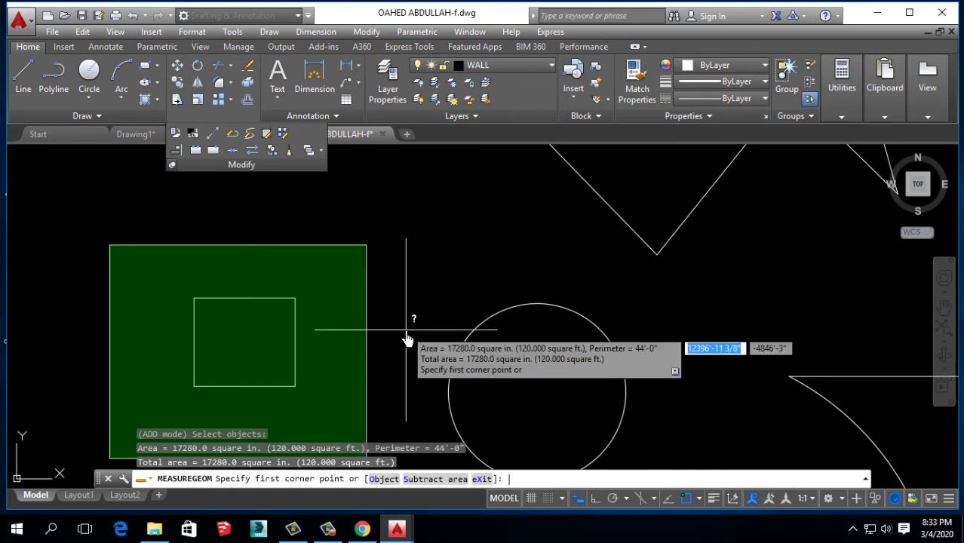
Step: Subtract the inner rectangle by its four corners, leaving 14459.4 square inches total
right_click(429, 244)
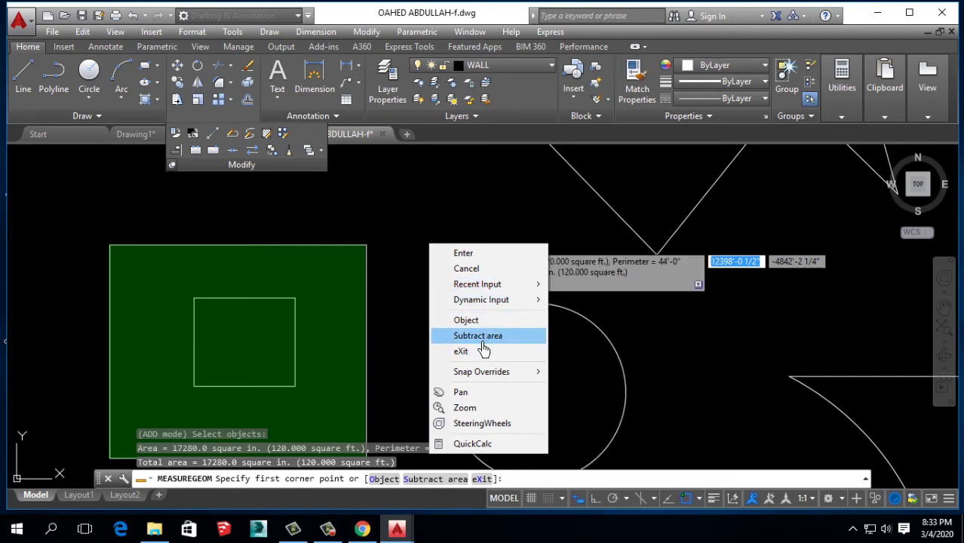
click(482, 338)
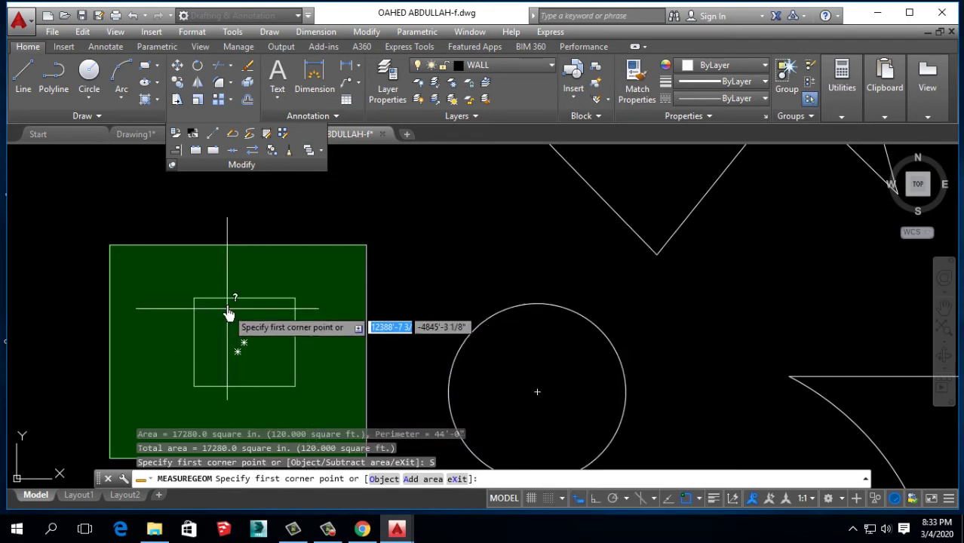
click(194, 299)
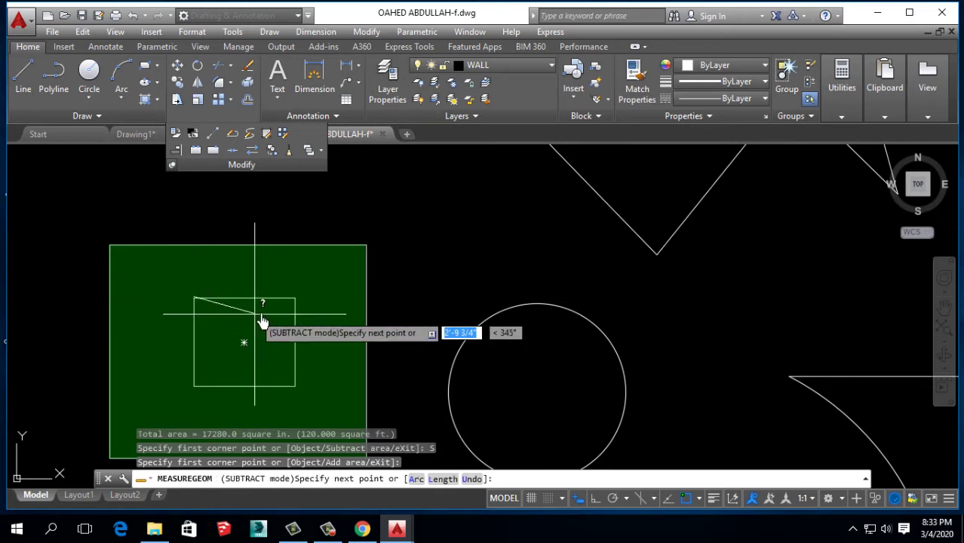
click(295, 300)
click(295, 386)
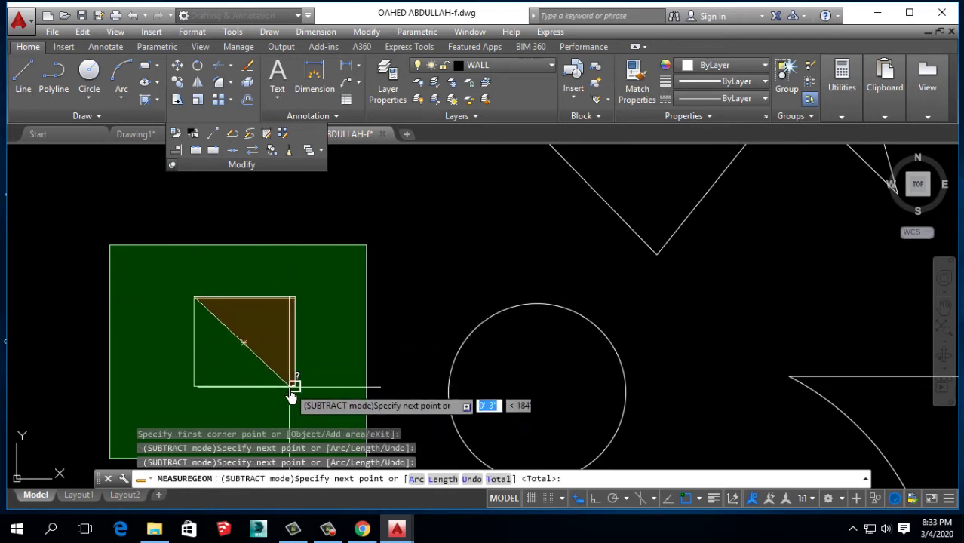
click(194, 386)
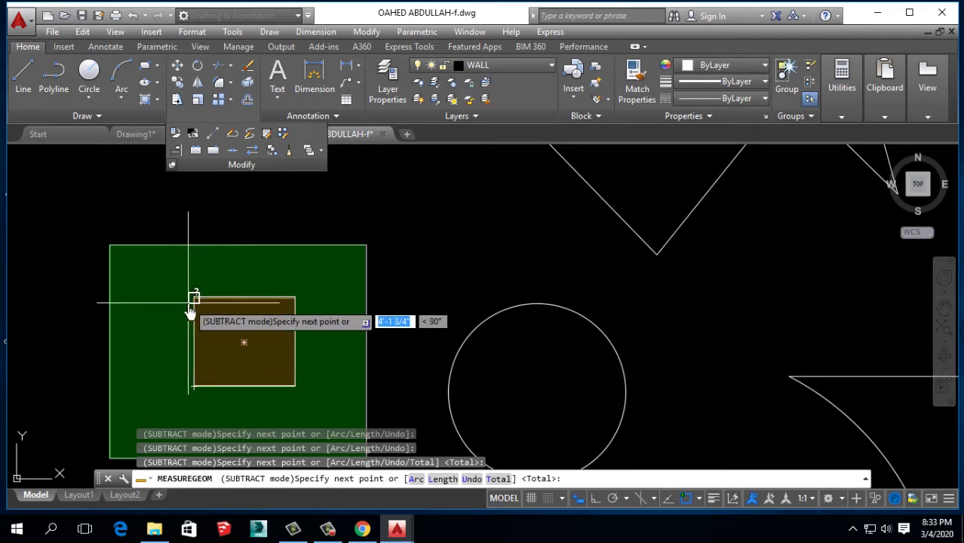
key(Return)
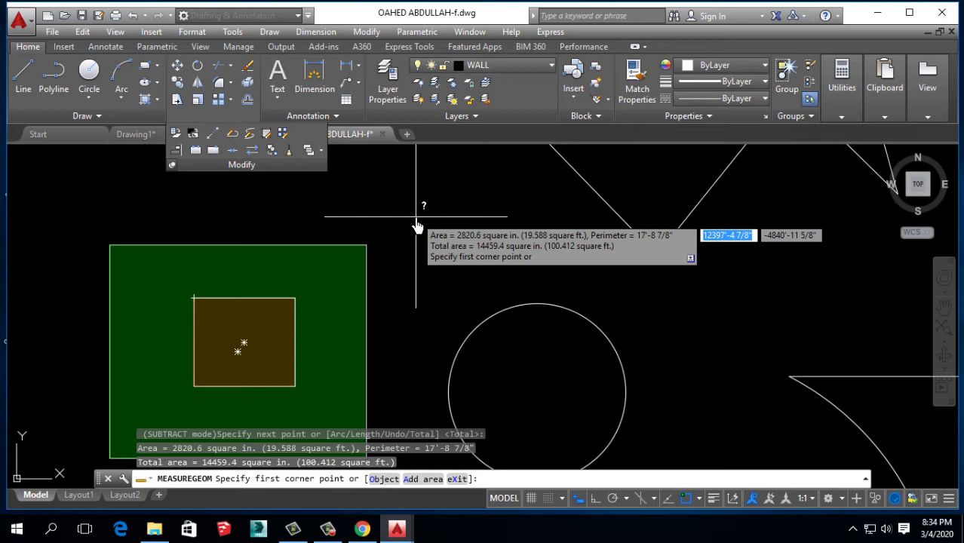
Step: End the measurement, then place and delete a 12' linear dimension on the outer rectangle
key(Escape)
scroll(415, 222, down, 3)
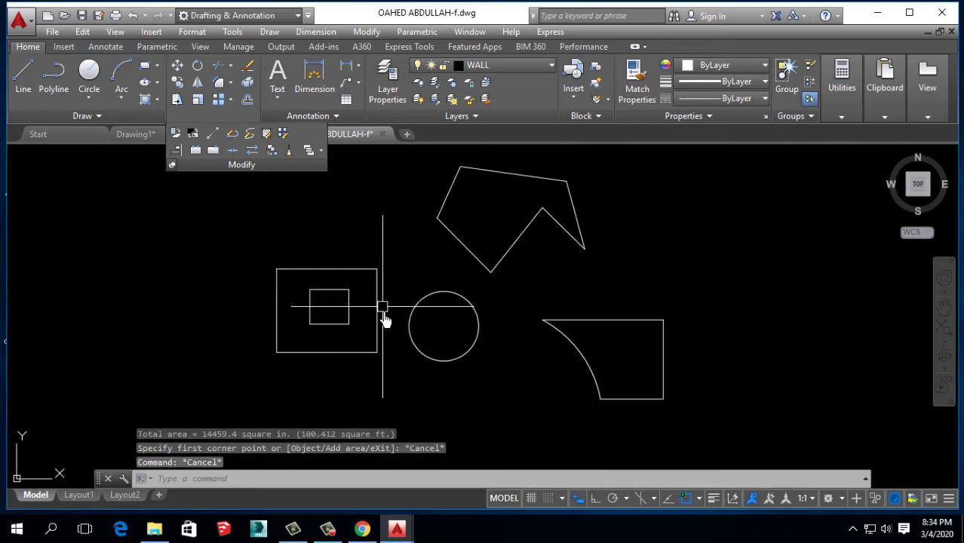
middle_drag(441, 376, 324, 371)
scroll(324, 371, up, 2)
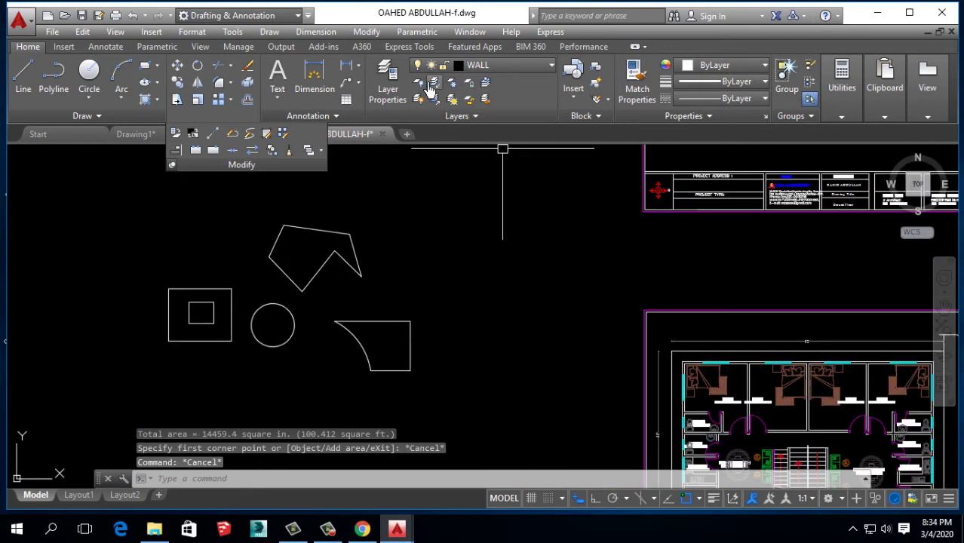
click(347, 68)
key(Return)
scroll(199, 290, up, 4)
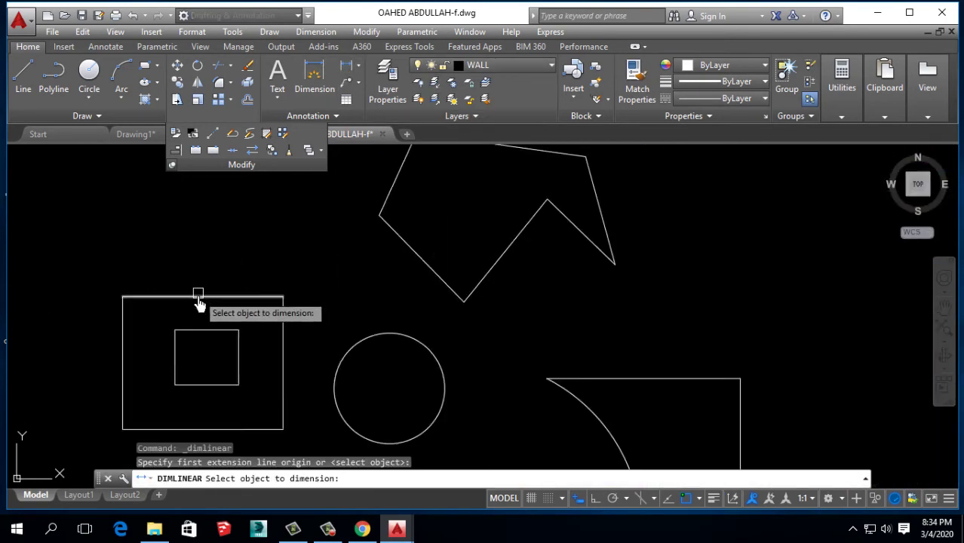
click(202, 297)
click(202, 296)
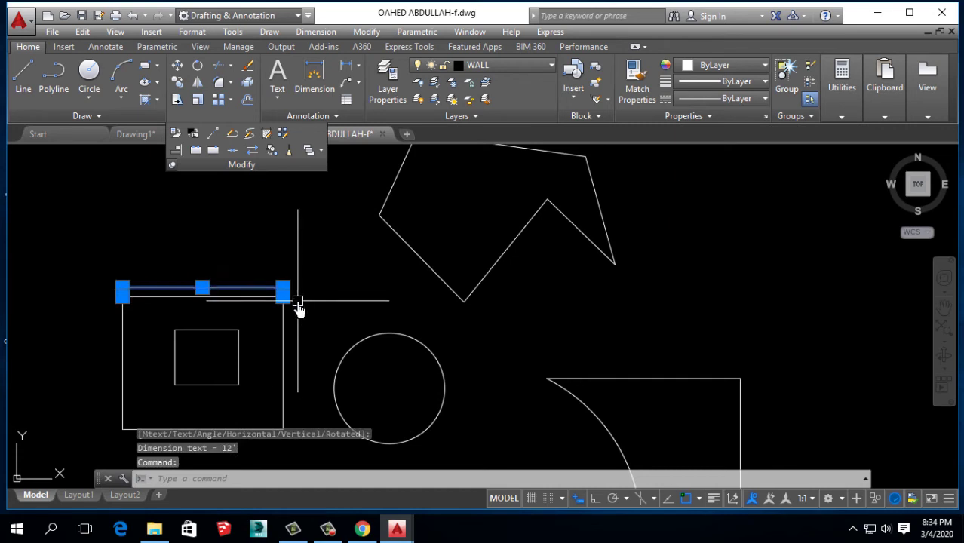
key(Delete)
Step: Select and deselect the two shapes, then start a new area measurement in Add area mode
click(220, 294)
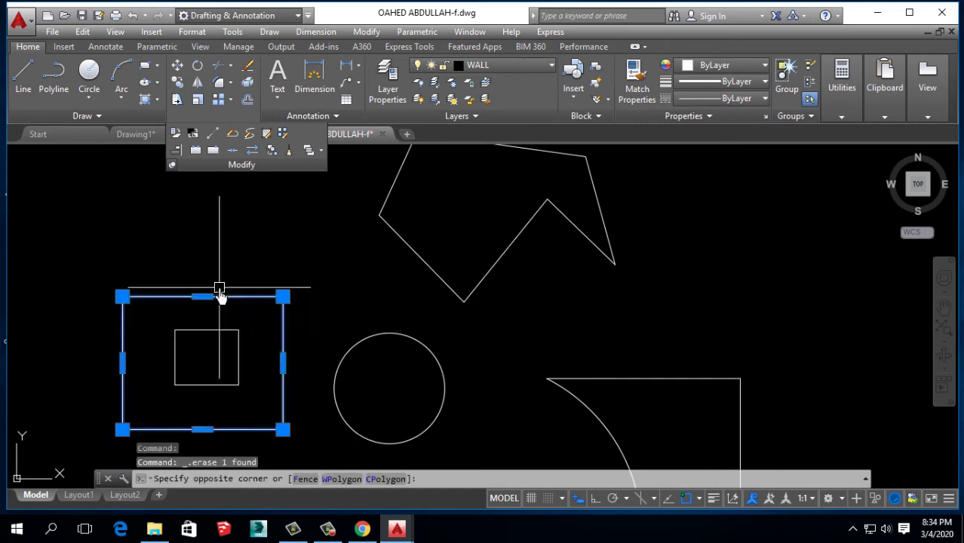
click(242, 338)
key(Escape)
middle_drag(322, 351, 344, 311)
click(861, 108)
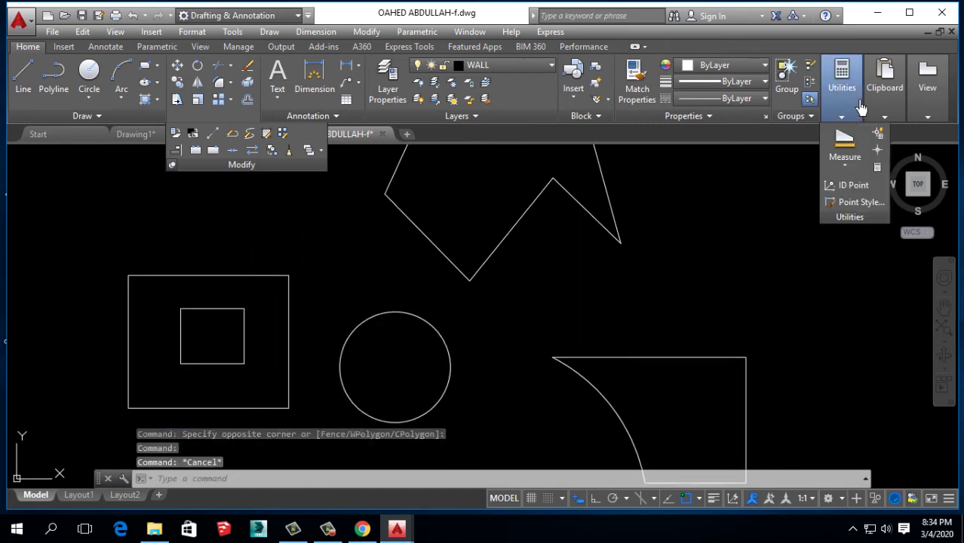
click(846, 170)
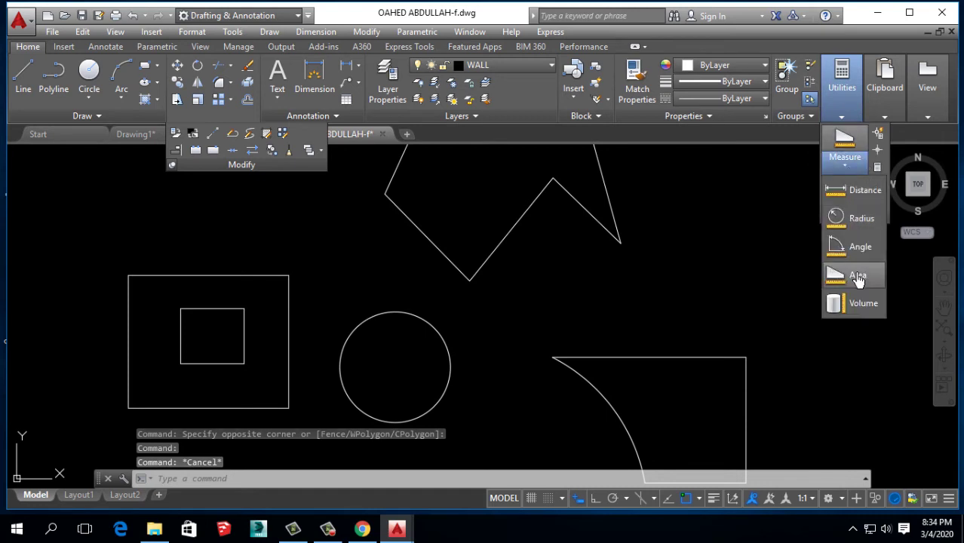
click(857, 276)
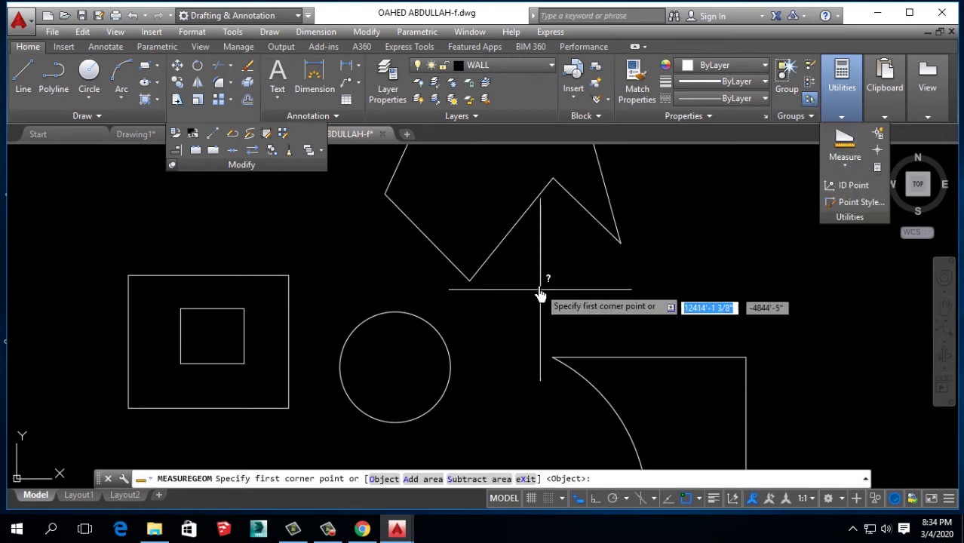
right_click(575, 277)
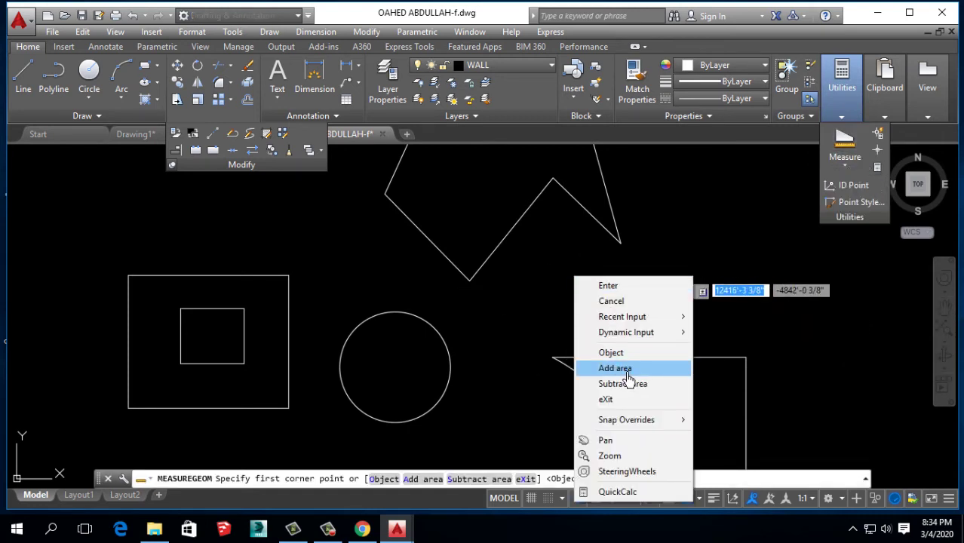
click(628, 377)
Step: Add the outer rectangle and subtract the inner square as objects, netting 14459.4 sq in
right_click(275, 249)
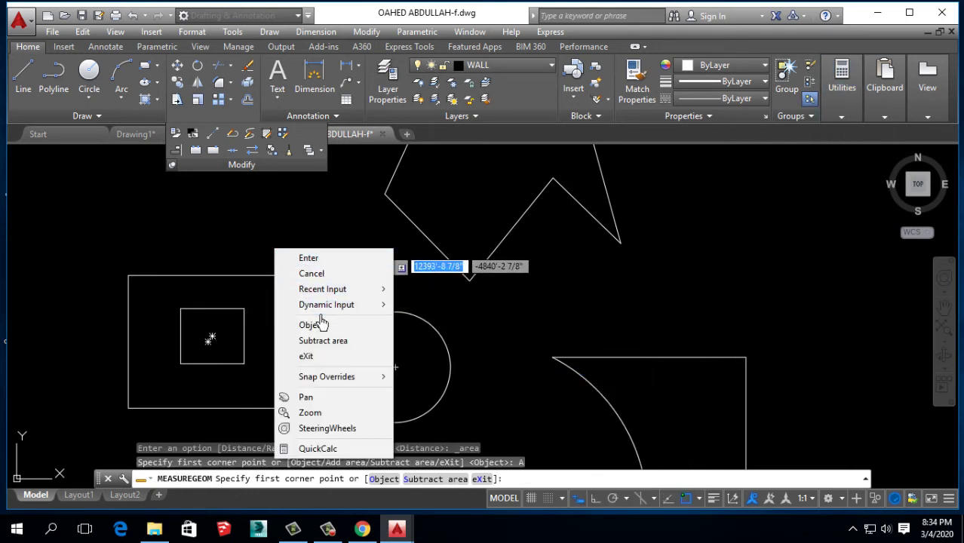
click(310, 325)
click(250, 273)
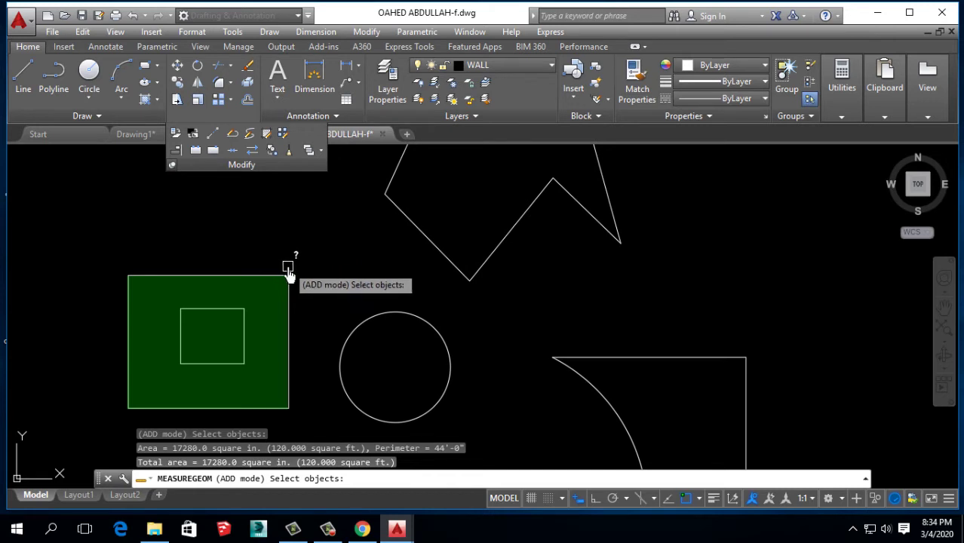
key(Return)
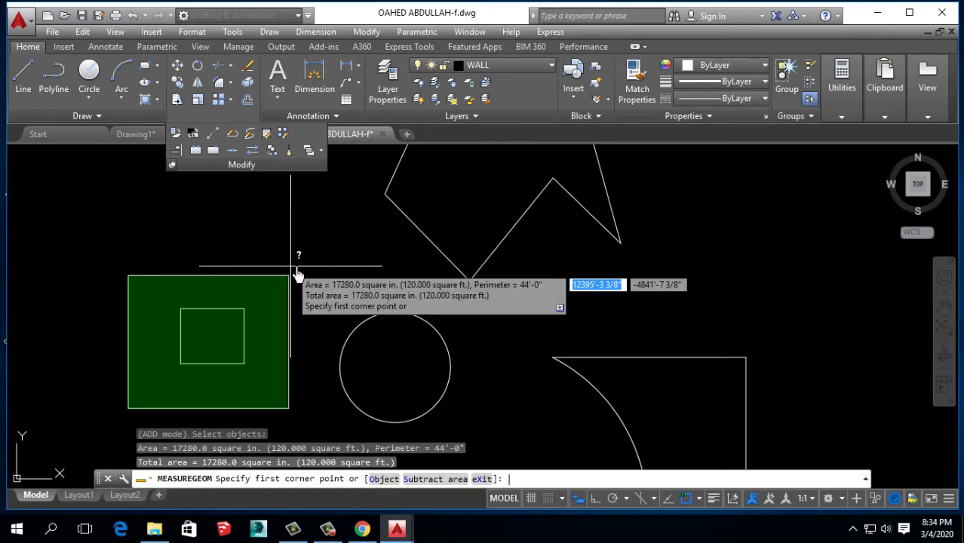
right_click(318, 252)
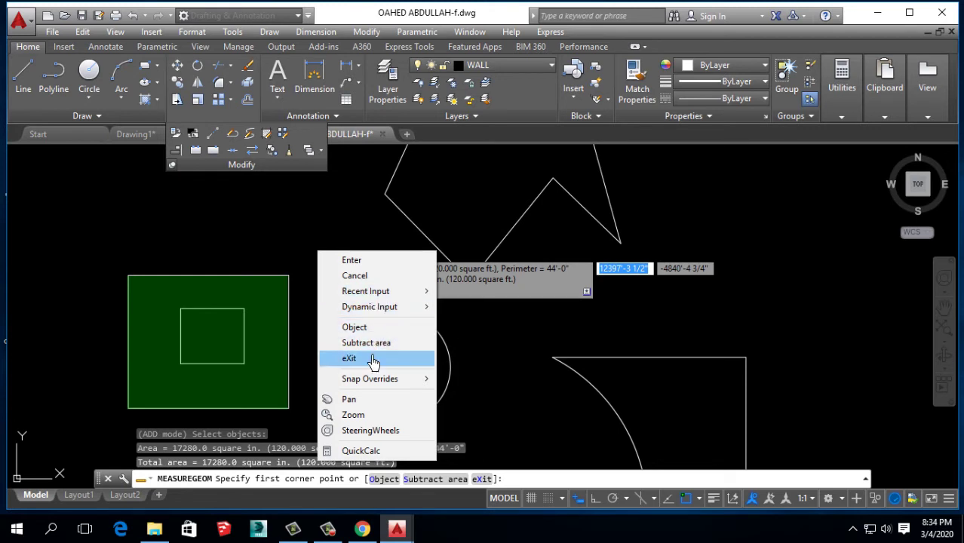
click(371, 344)
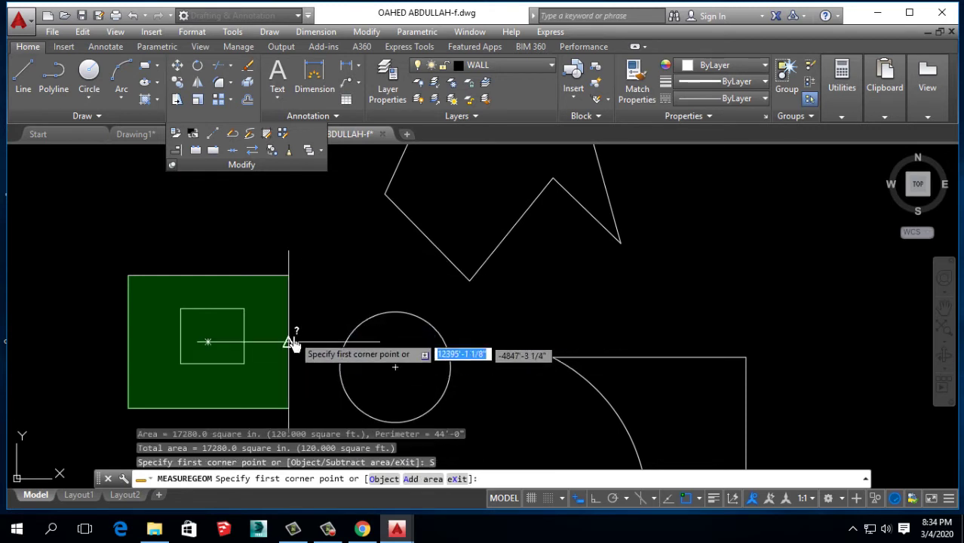
right_click(327, 272)
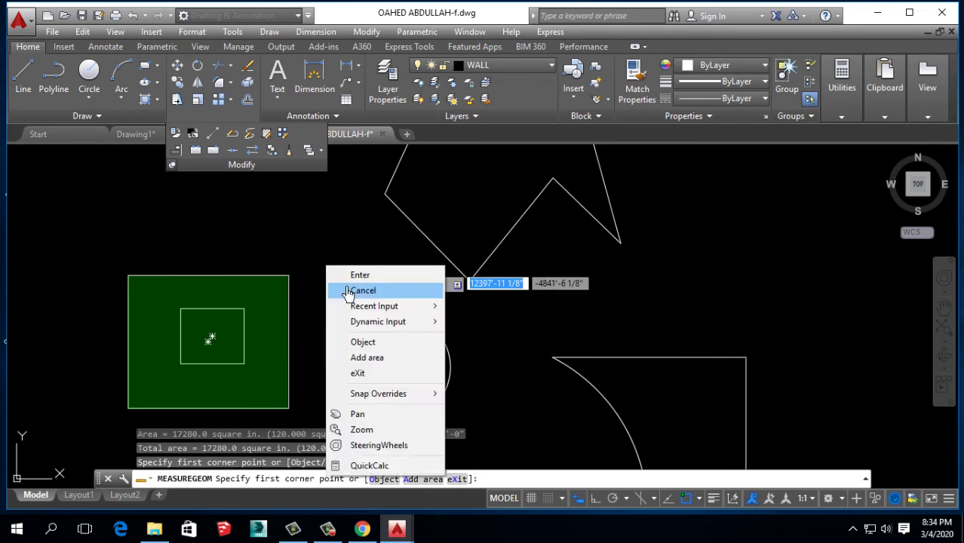
click(363, 343)
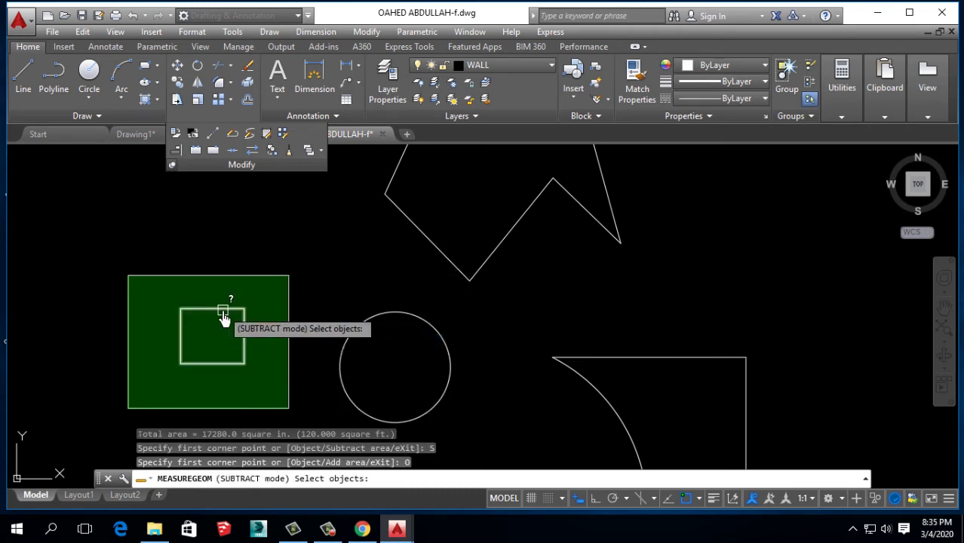
click(223, 310)
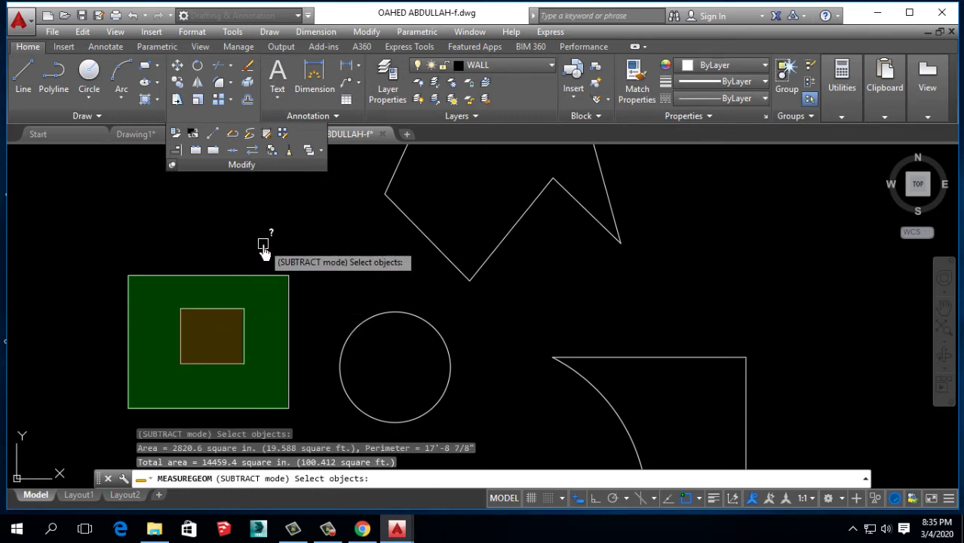
key(Return)
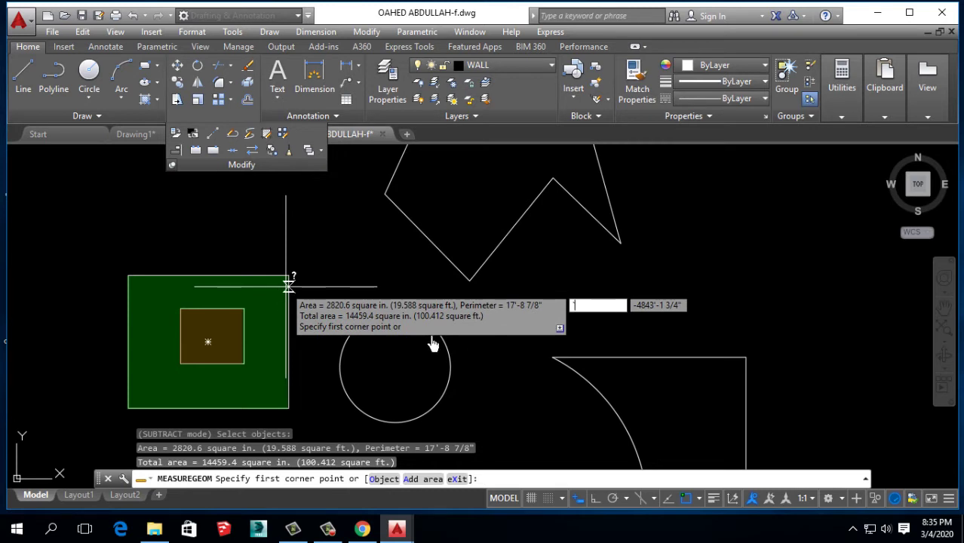
key(Escape)
Step: Draw a large rectangle with REC enclosing the arc-cornered shape
mouse_move(577, 366)
middle_down()
mouse_move(387, 263)
mouse_move(389, 330)
mouse_move(322, 300)
middle_up()
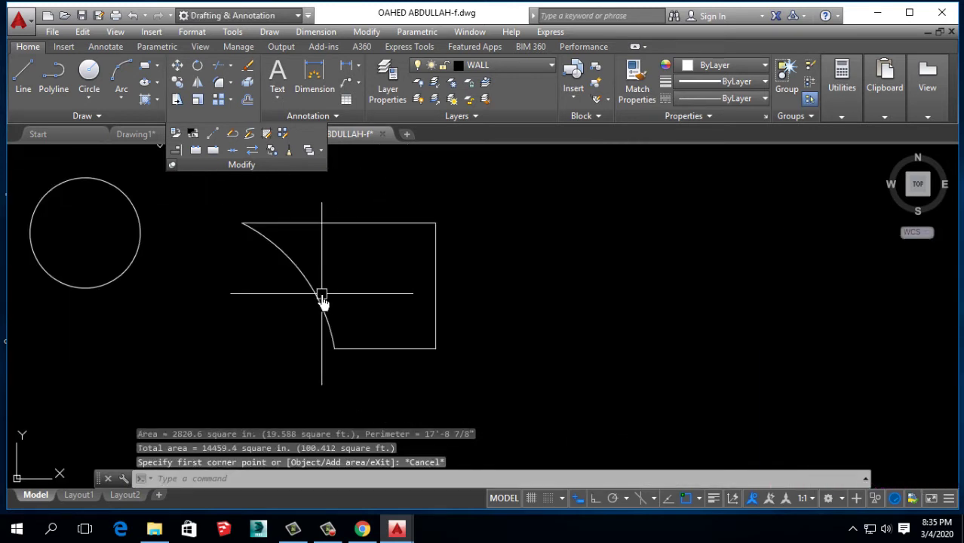
scroll(322, 300, down, 3)
scroll(146, 258, up, 3)
scroll(185, 243, up, 2)
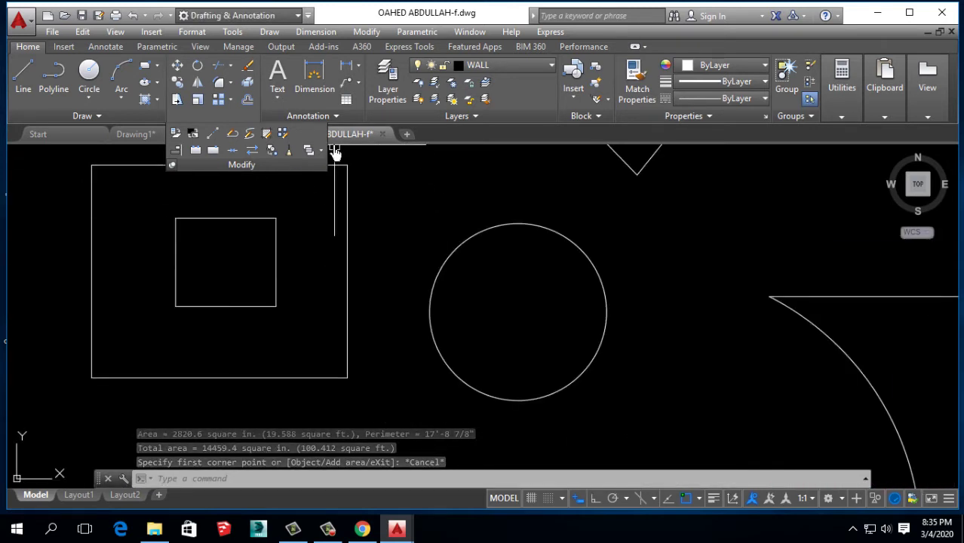
middle_drag(548, 322, 304, 294)
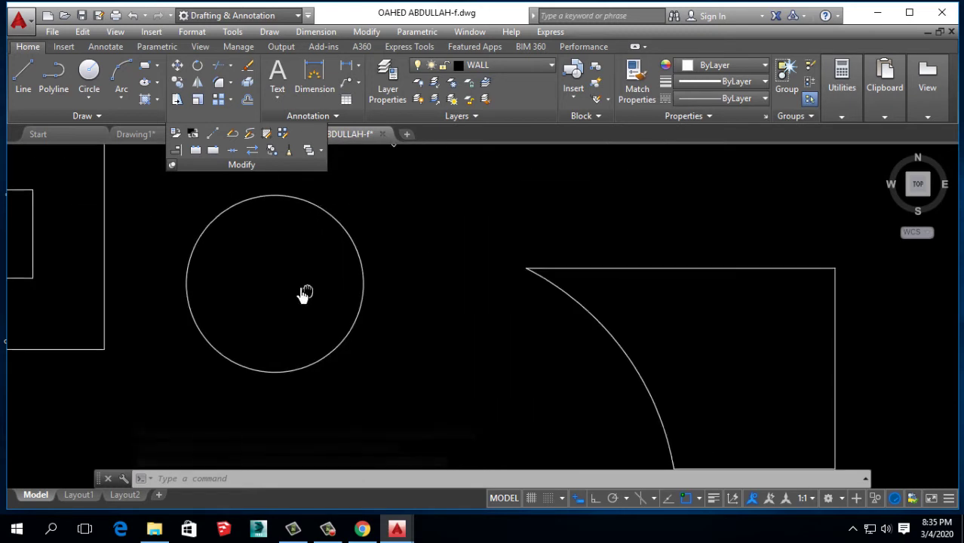
scroll(305, 294, down, 2)
scroll(493, 333, up, 2)
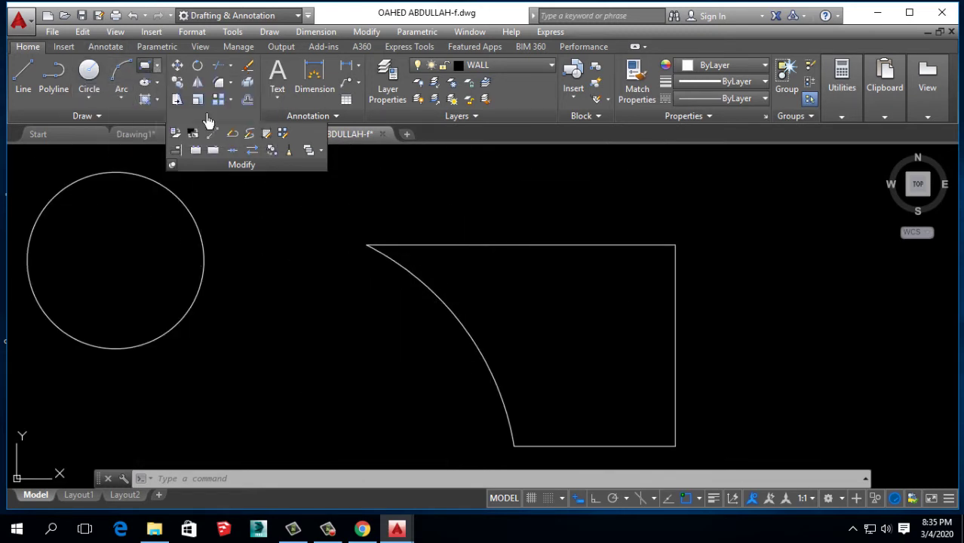
scroll(219, 218, down, 4)
text(rec)
key(Return)
click(237, 194)
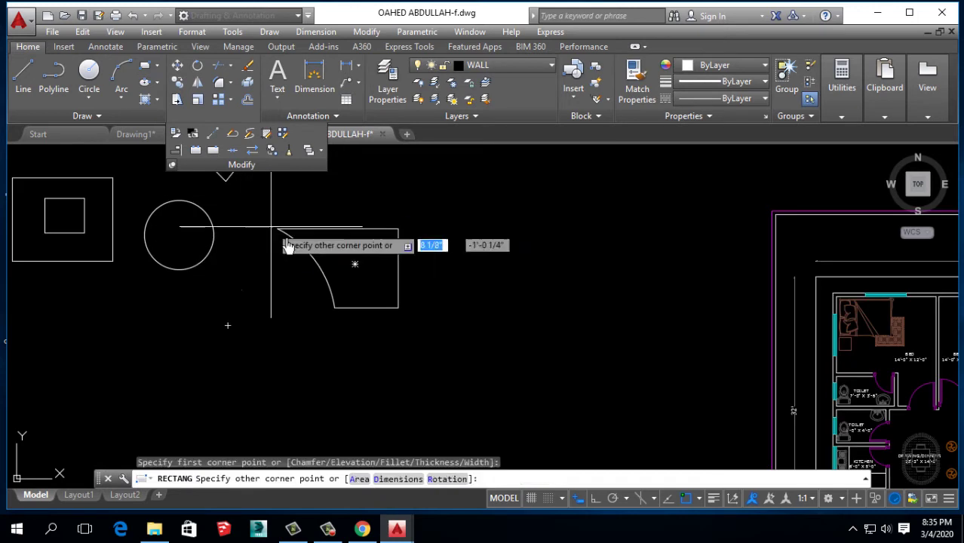
click(493, 396)
Step: Draw a small square in the large rectangle's inside bottom-right corner
key(Return)
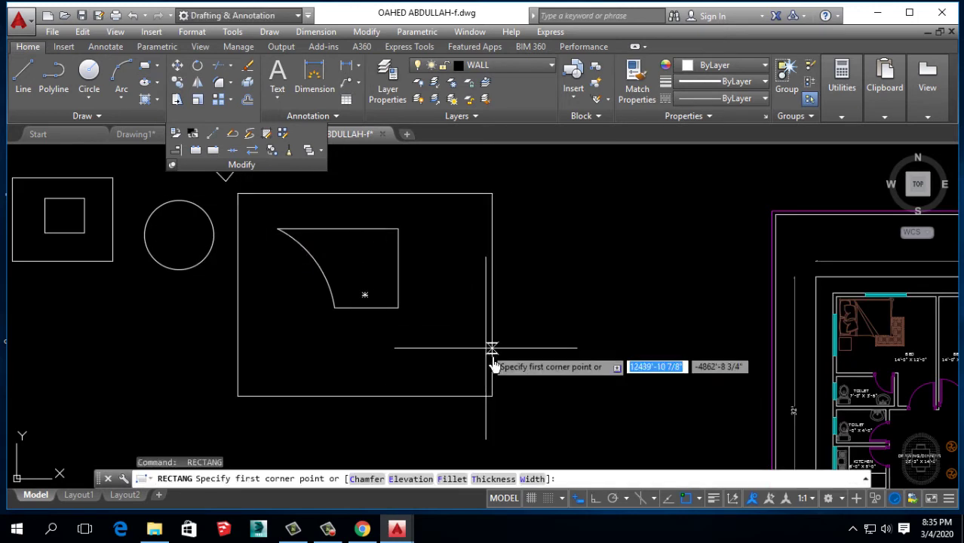
click(492, 396)
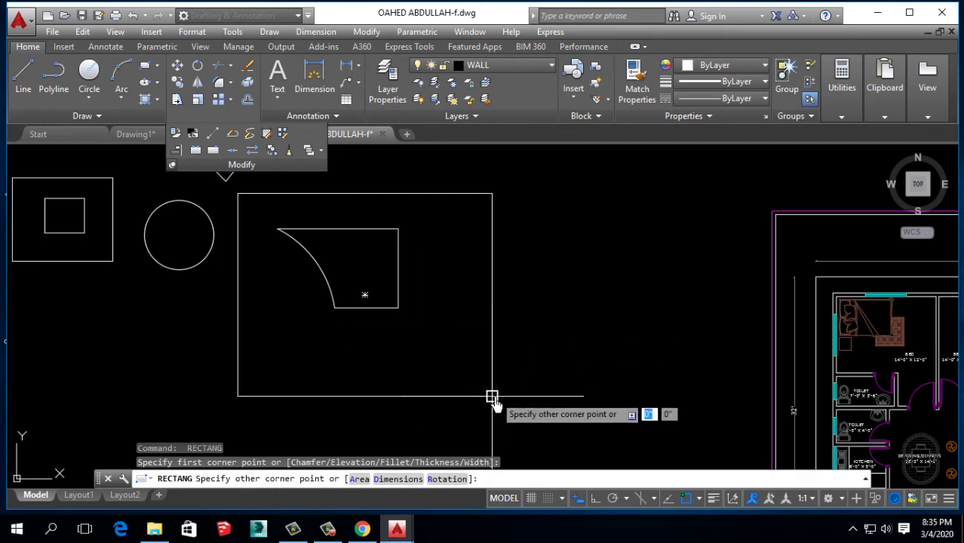
key(Escape)
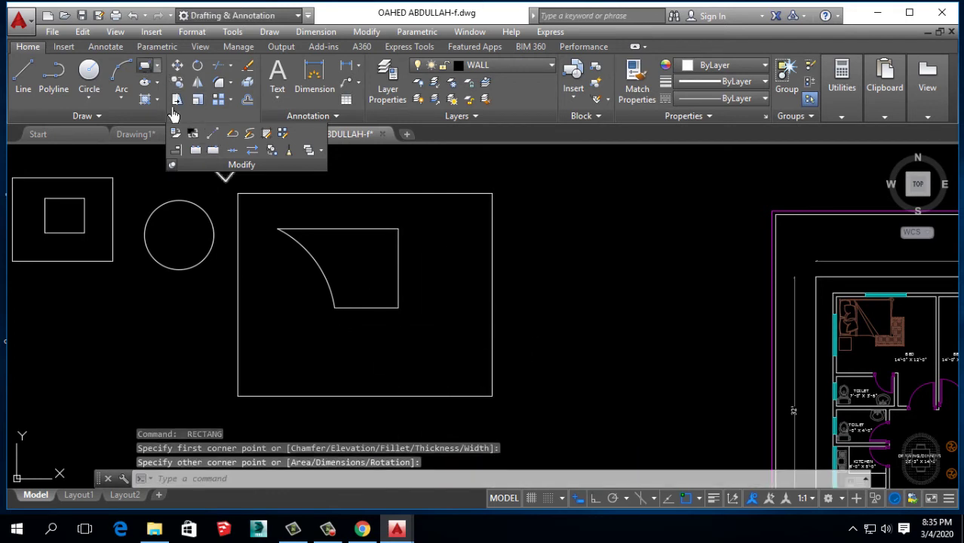
key(Return)
click(493, 395)
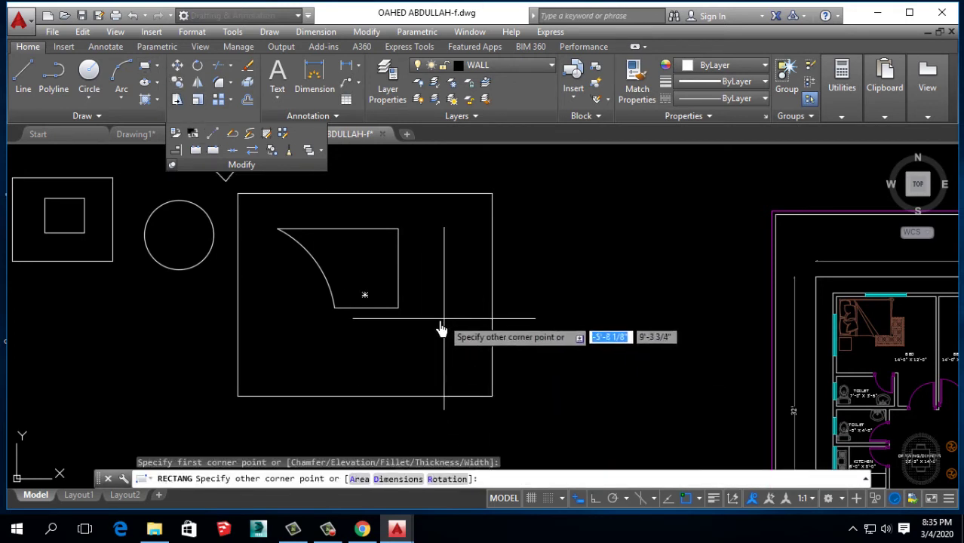
click(434, 344)
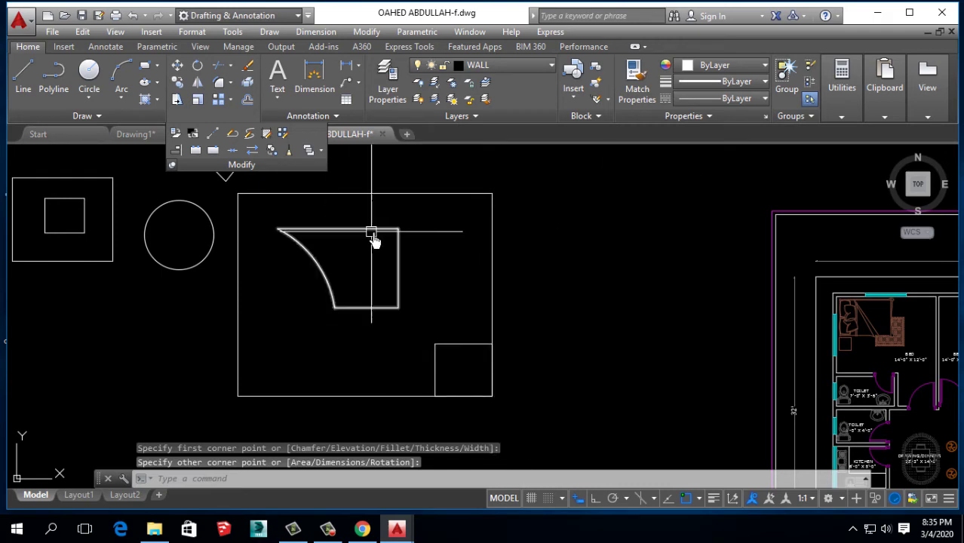
mouse_move(373, 240)
middle_down()
mouse_move(428, 288)
mouse_move(485, 250)
middle_up()
middle_drag(596, 219, 602, 263)
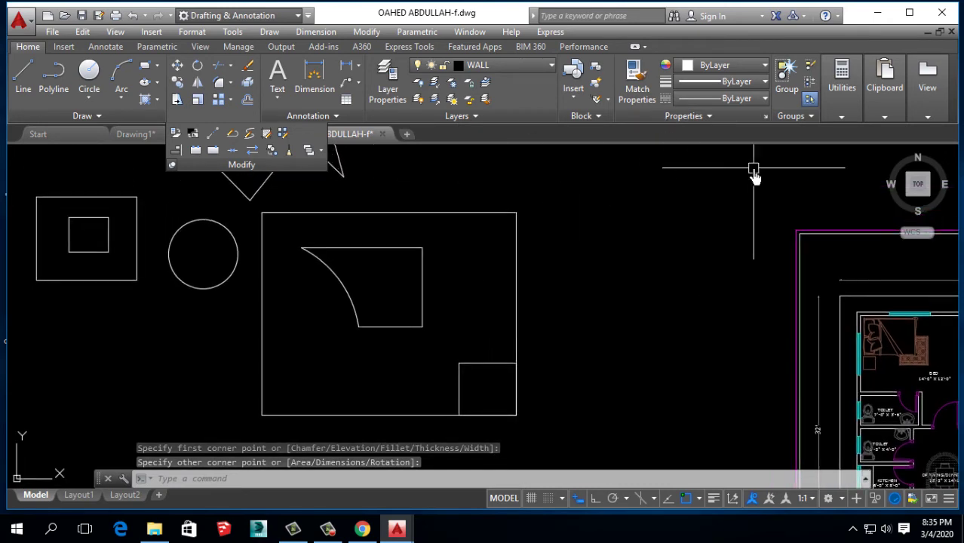
click(892, 167)
mouse_move(841, 83)
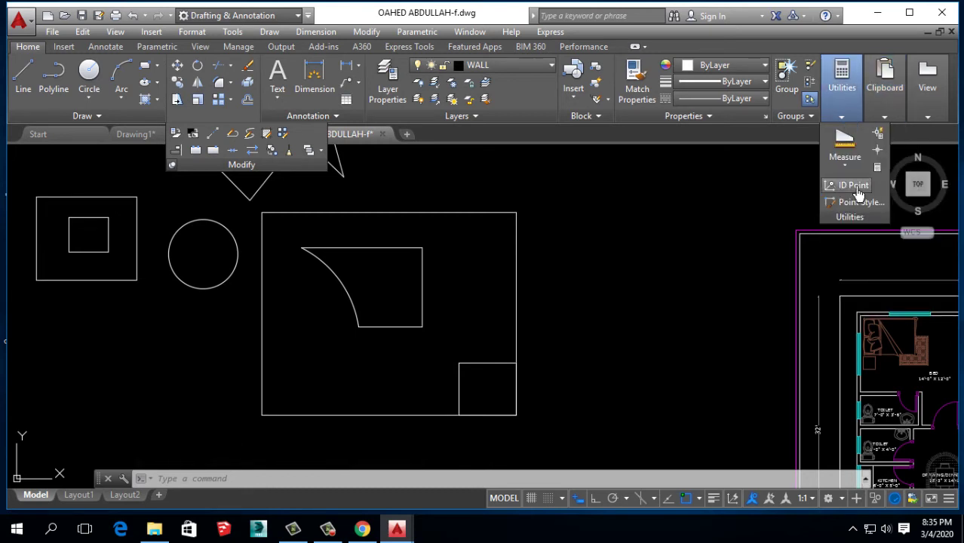
Step: Measure the large outline in Add area mode, tracing its corners around the small corner box
click(844, 165)
click(848, 281)
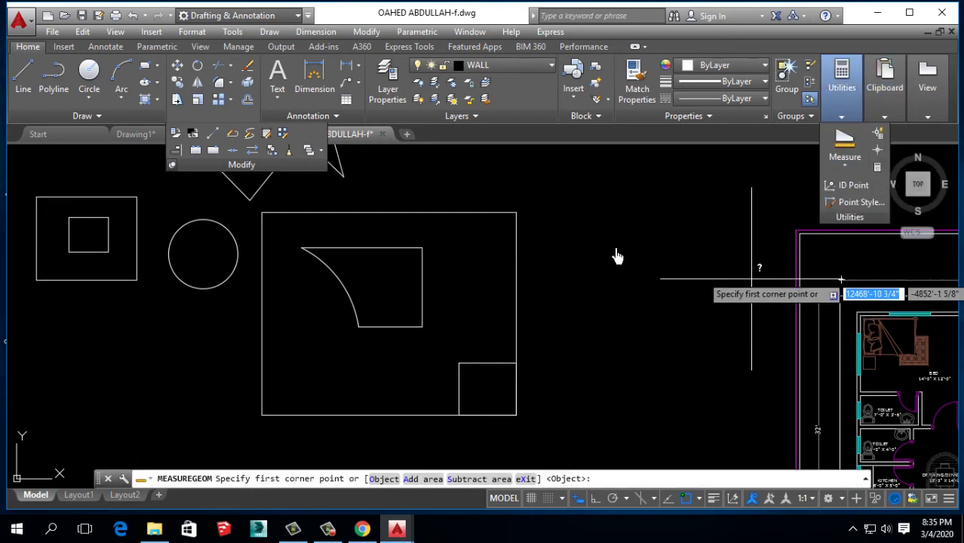
right_click(560, 202)
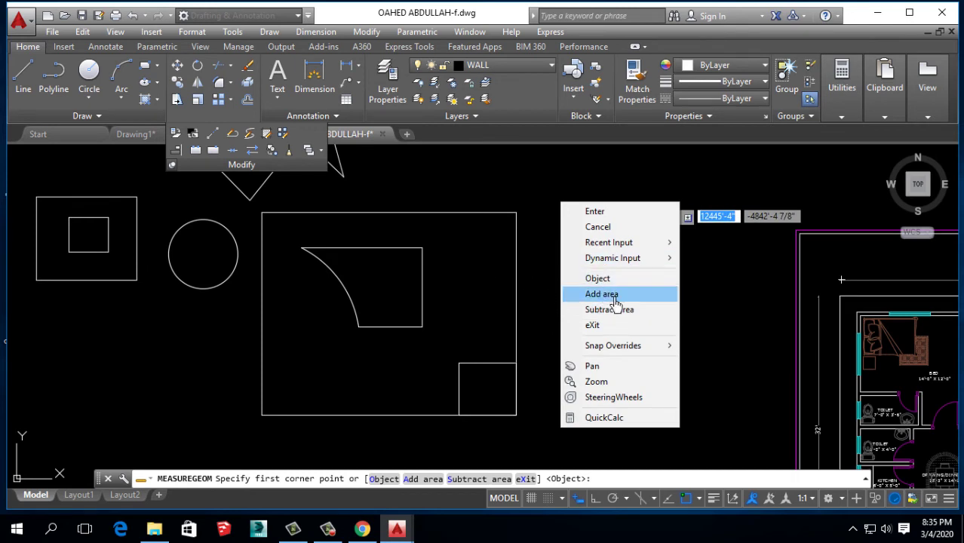
click(615, 296)
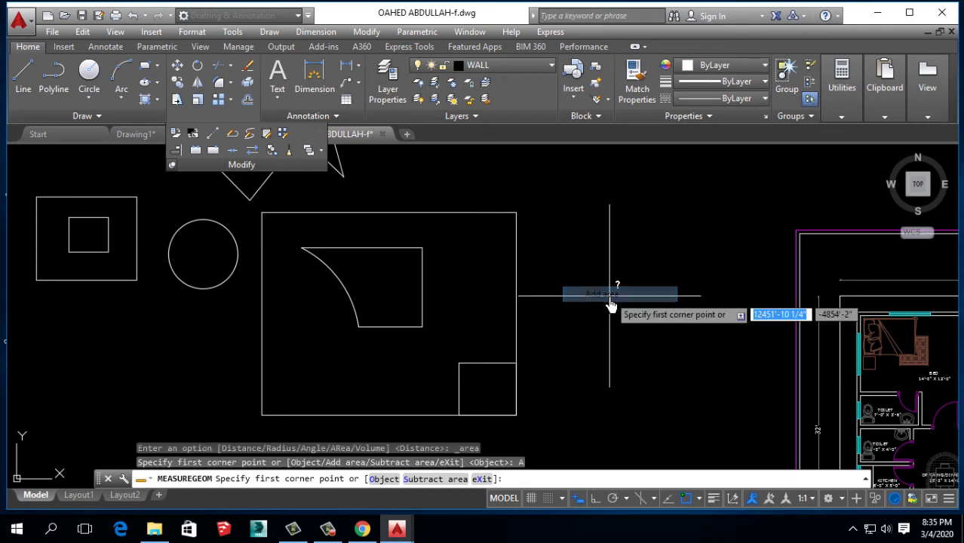
click(261, 214)
click(516, 213)
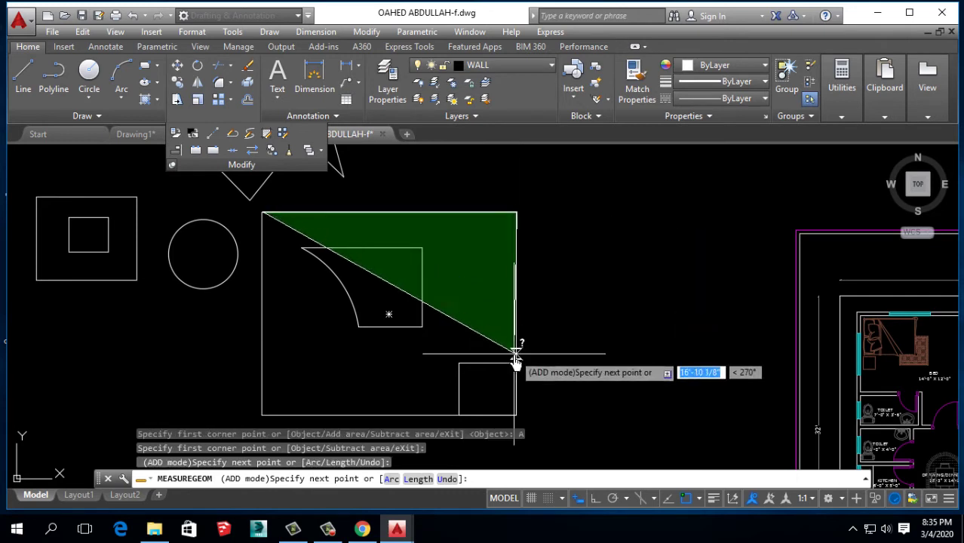
click(516, 363)
click(459, 414)
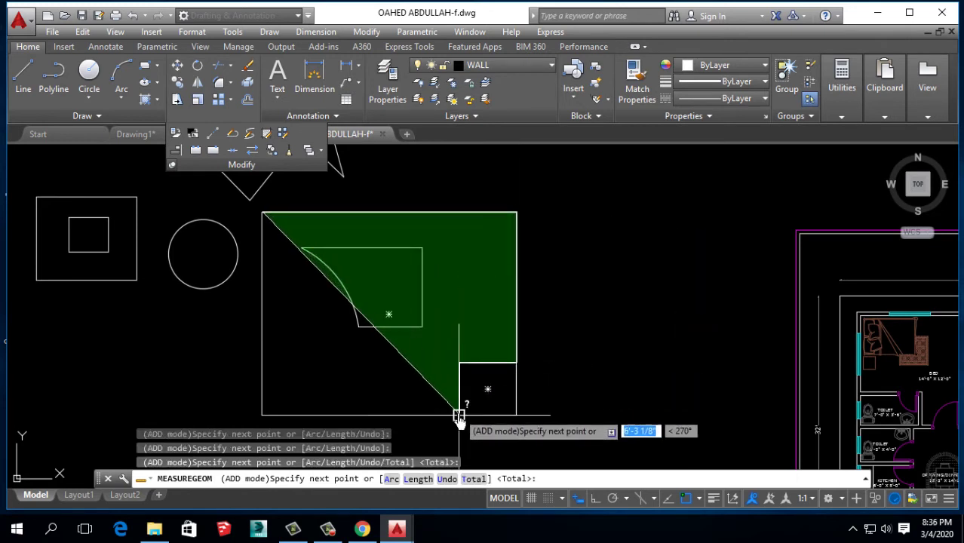
click(261, 414)
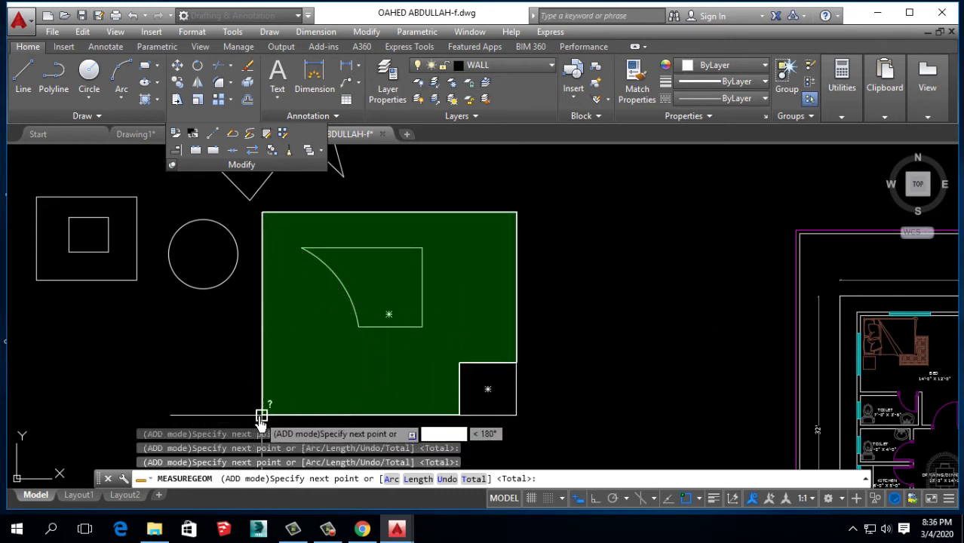
click(262, 213)
key(Return)
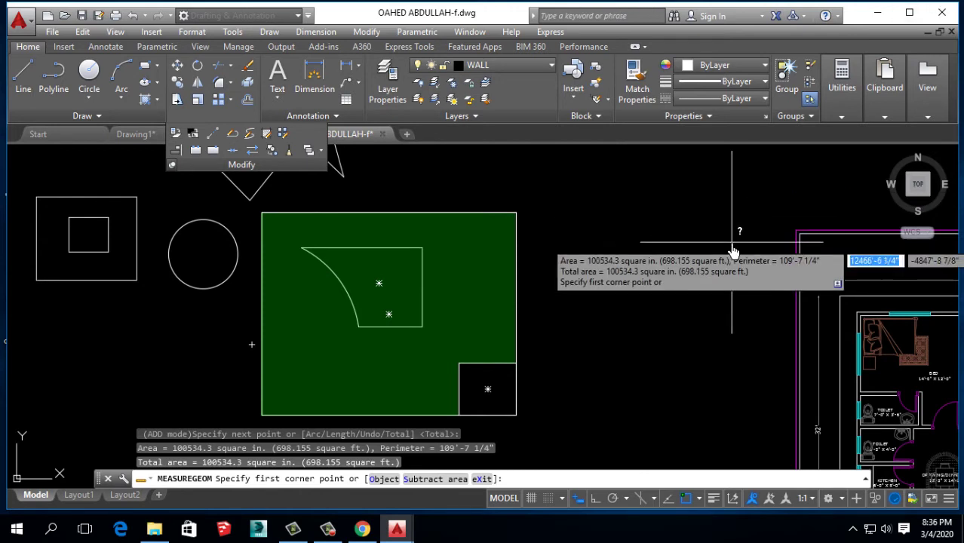
Step: Subtract the curved shape's 13412.3 sq in by object, leaving 87122.0 square inches total
right_click(624, 225)
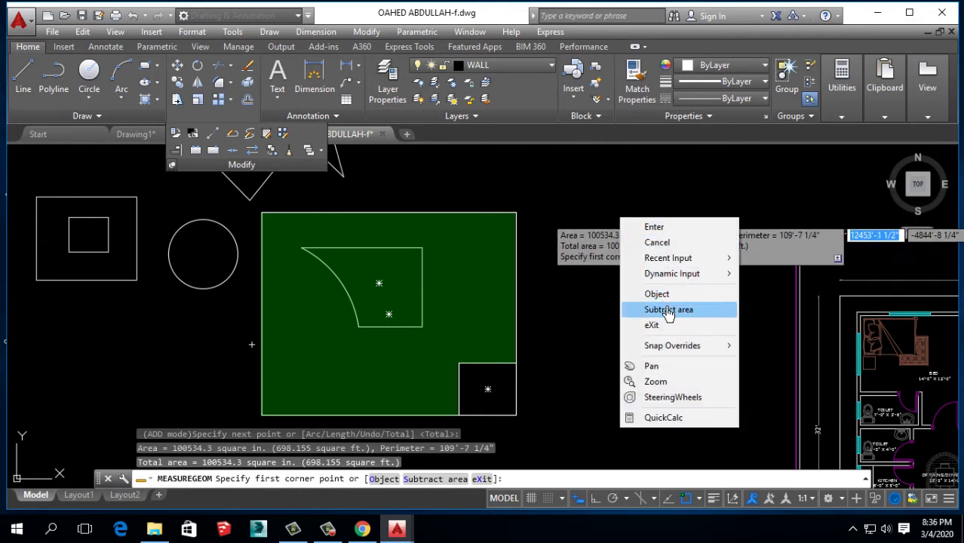
click(668, 315)
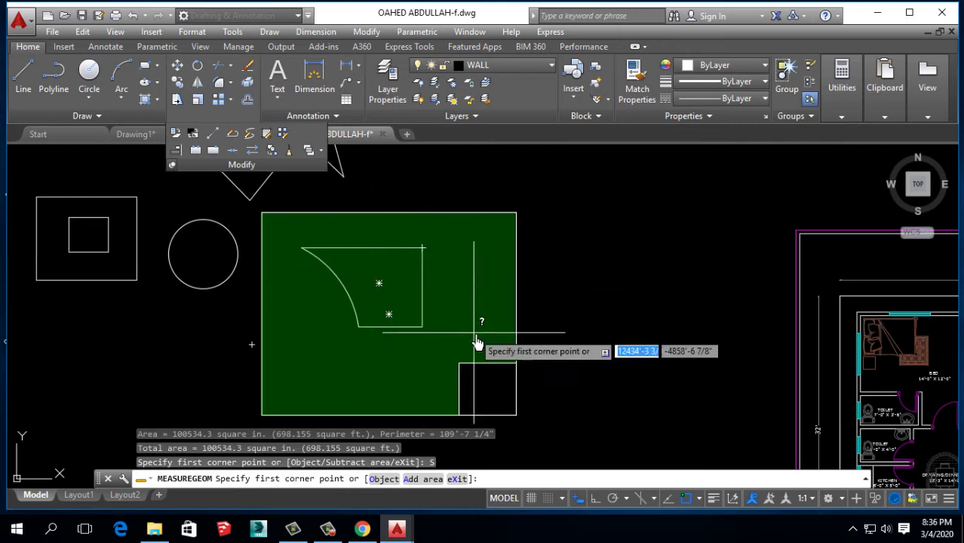
right_click(578, 256)
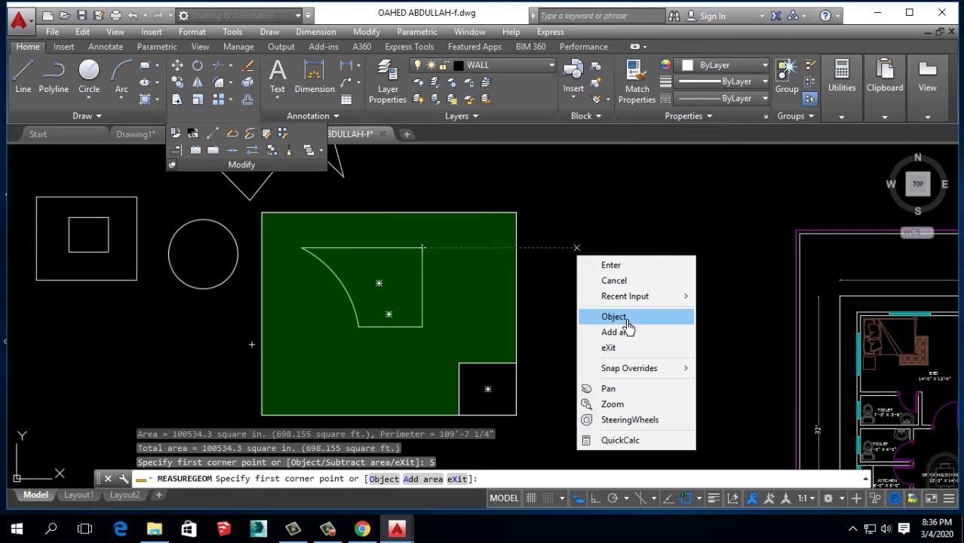
click(628, 319)
click(410, 250)
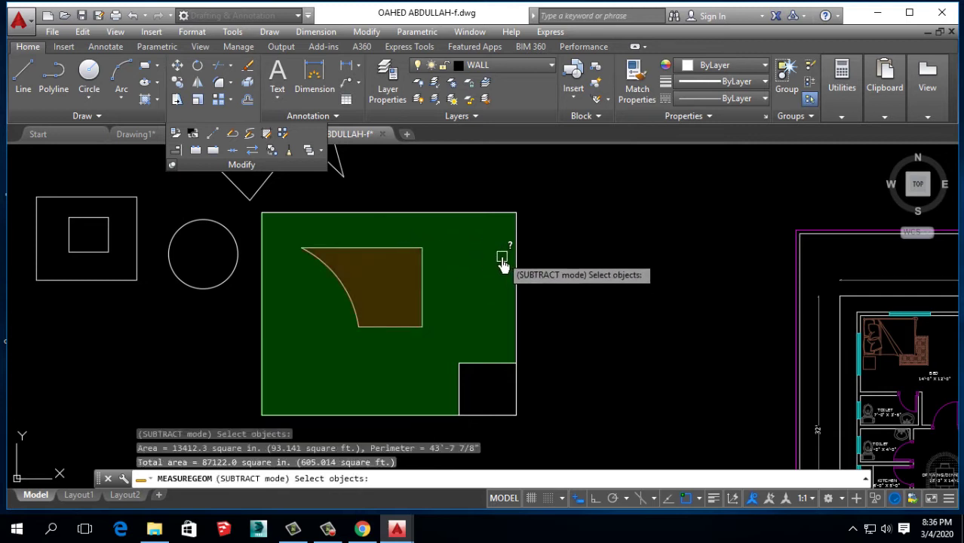
key(Return)
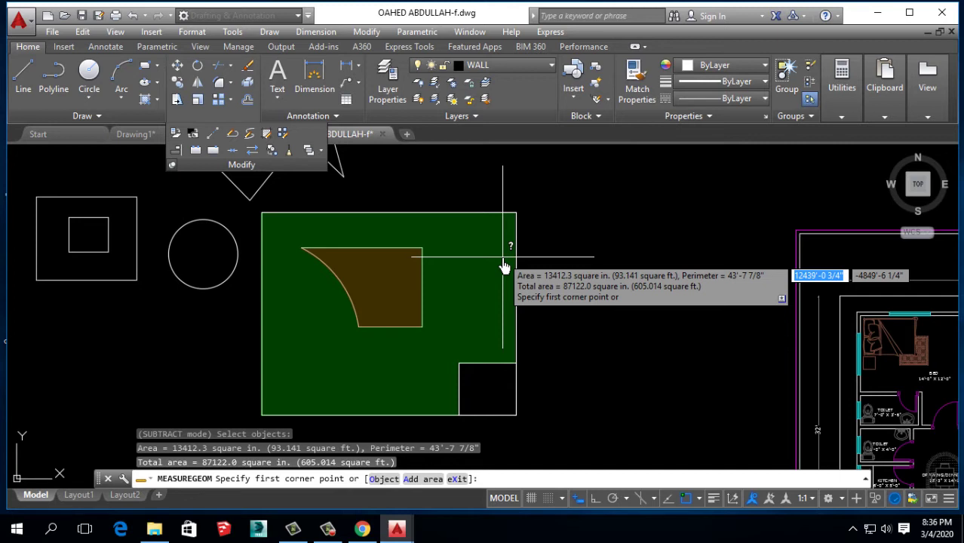
Step: Cancel the area measurement and switch between the Drawing2 and Drawing1 tabs
key(Escape)
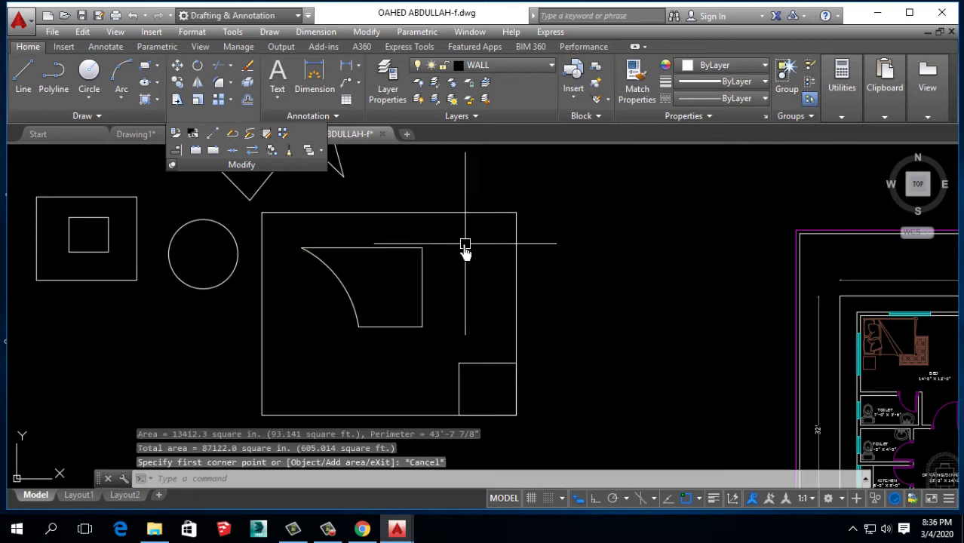
scroll(462, 248, down, 3)
middle_drag(535, 239, 376, 216)
middle_drag(349, 169, 279, 181)
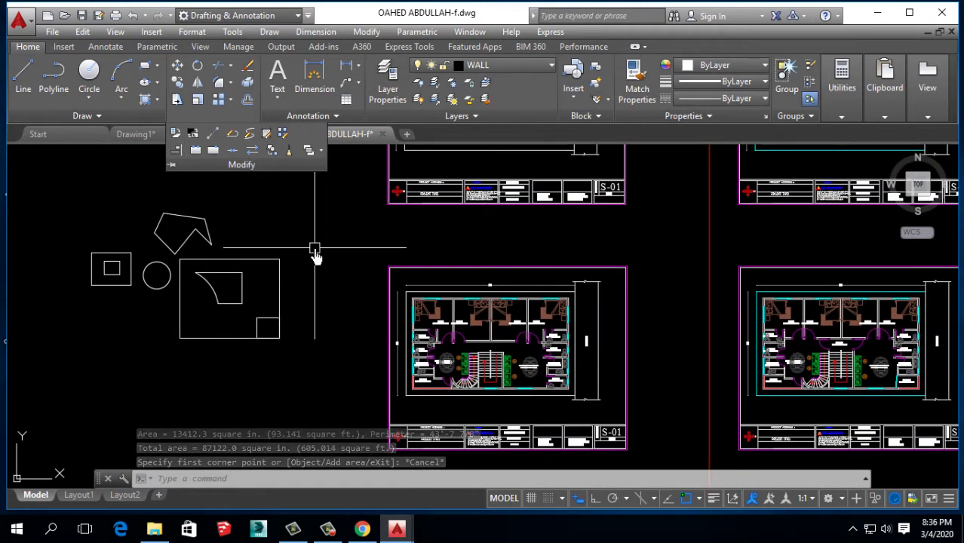
click(246, 207)
click(223, 134)
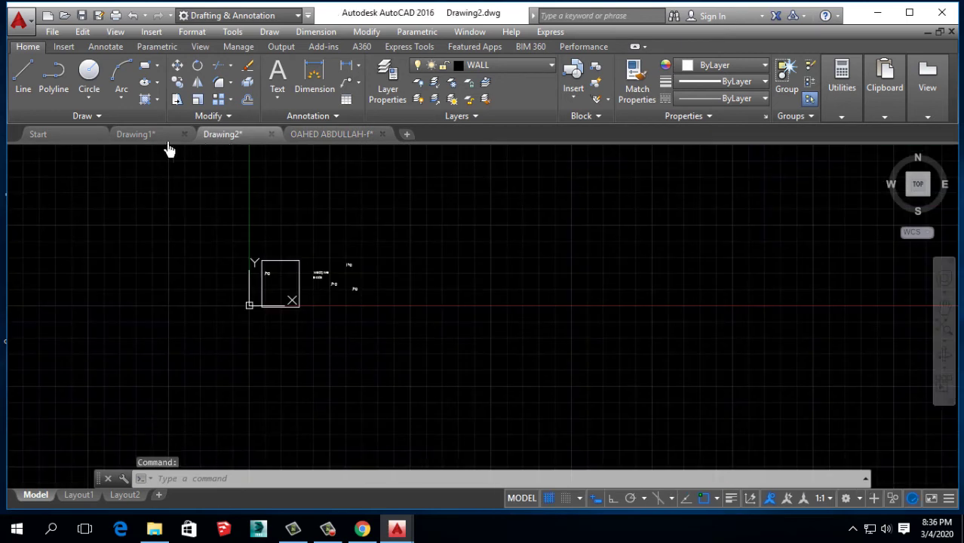
click(150, 139)
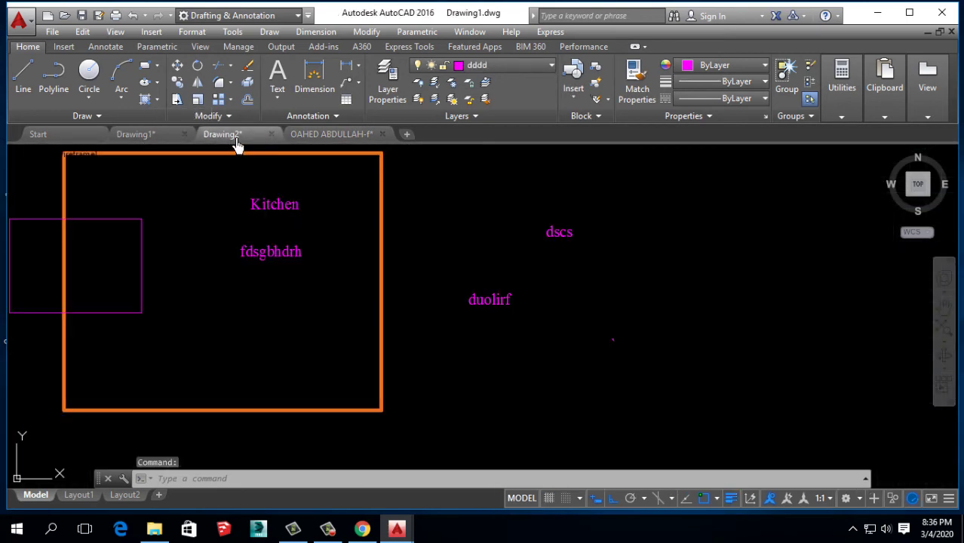
click(235, 140)
scroll(294, 276, up, 6)
scroll(275, 278, up, 4)
scroll(222, 308, down, 6)
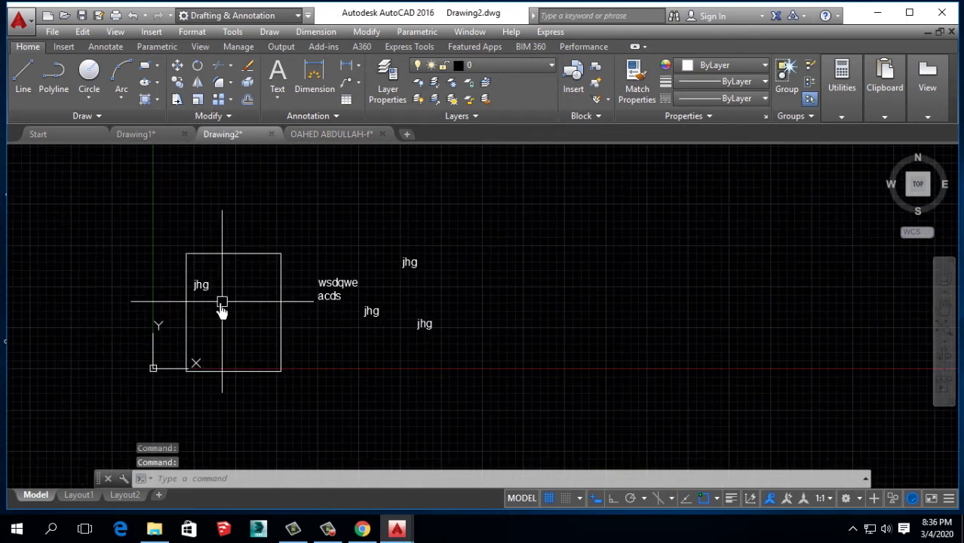
Step: Return to Drawing1 and frame the orange rectangles and green square
click(150, 140)
middle_drag(201, 279, 183, 312)
scroll(196, 311, down, 6)
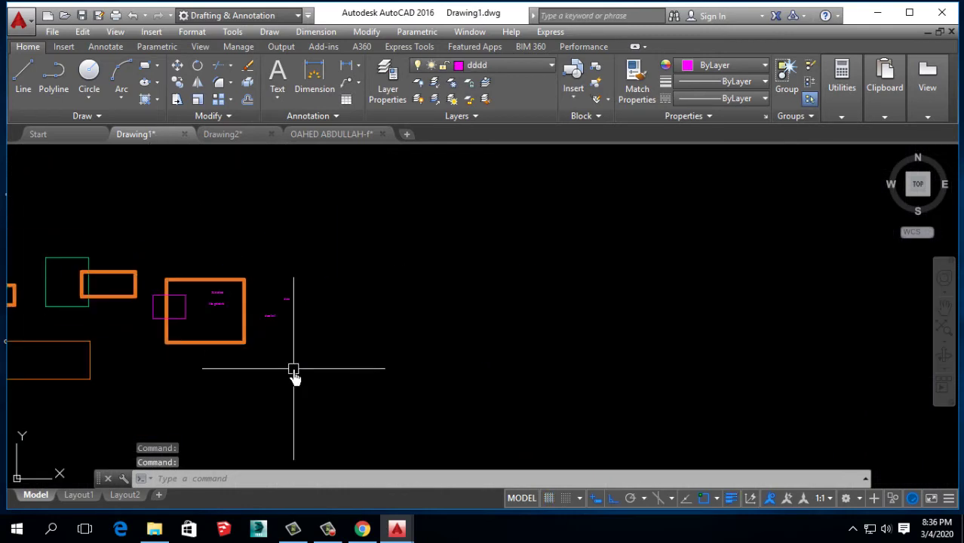
scroll(136, 301, up, 2)
middle_drag(126, 347, 361, 301)
middle_drag(192, 226, 311, 278)
scroll(228, 276, up, 3)
scroll(343, 306, up, 1)
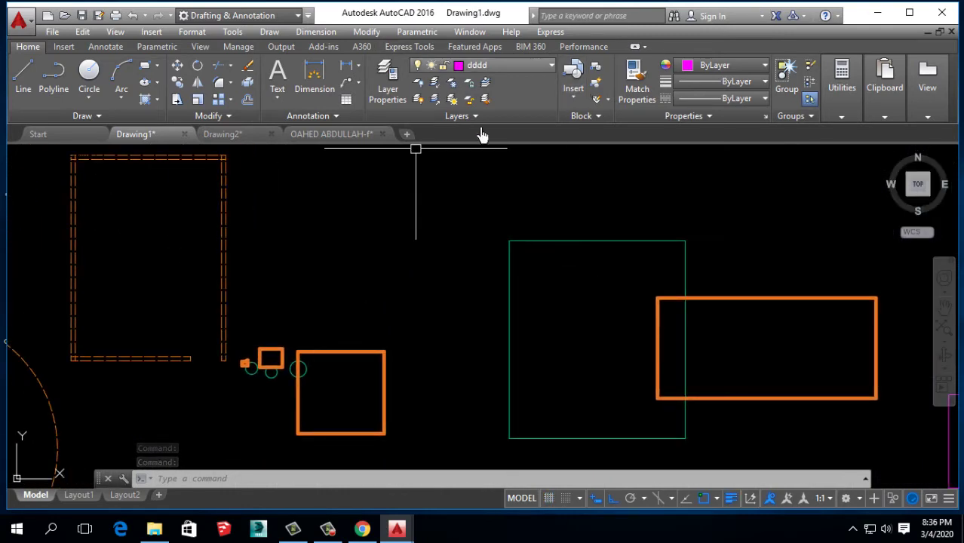
Step: Turn off lineweight display in the status bar
click(387, 83)
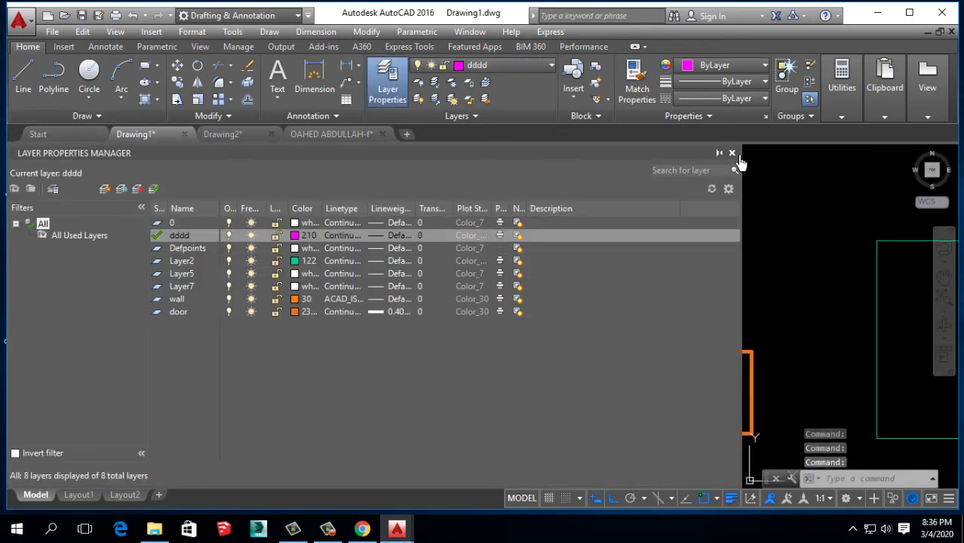
click(732, 153)
click(733, 499)
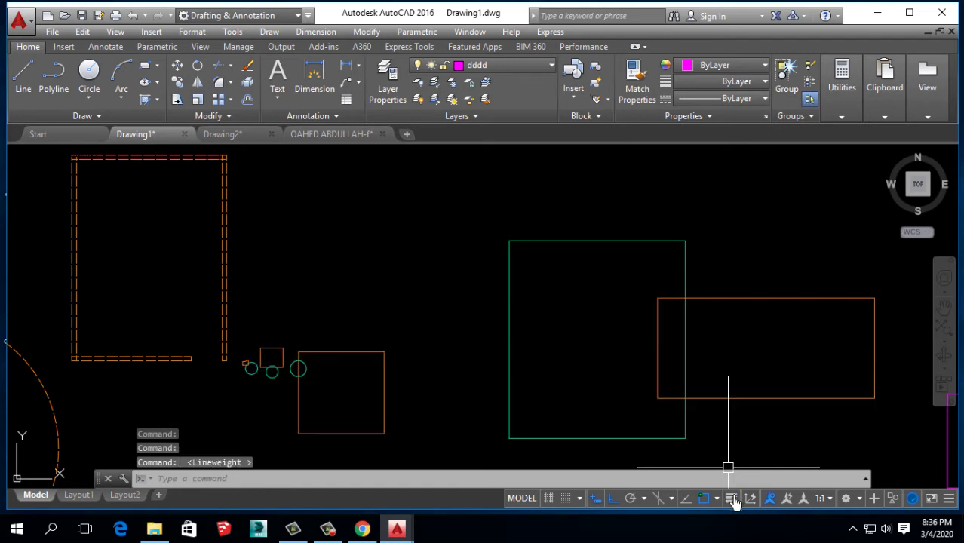
scroll(230, 377, up, 5)
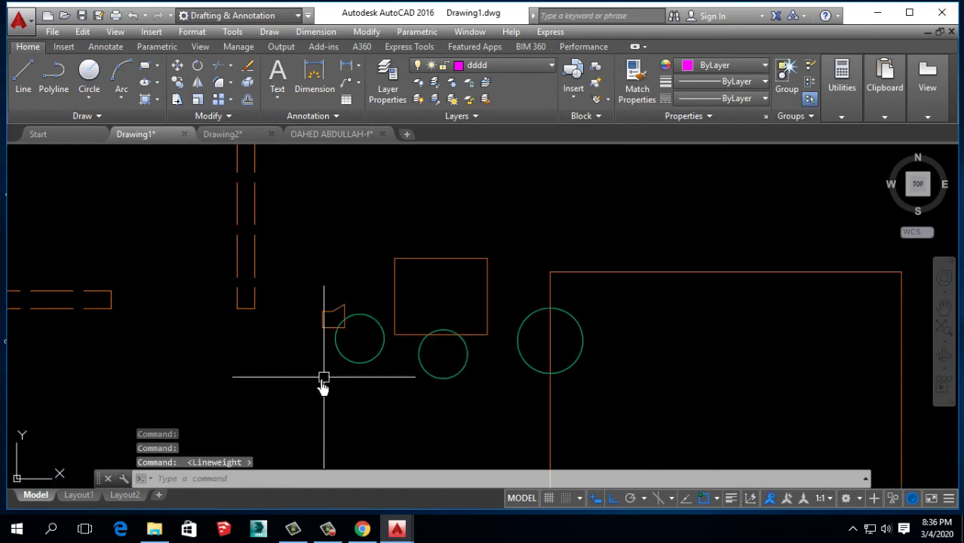
middle_drag(323, 385, 288, 352)
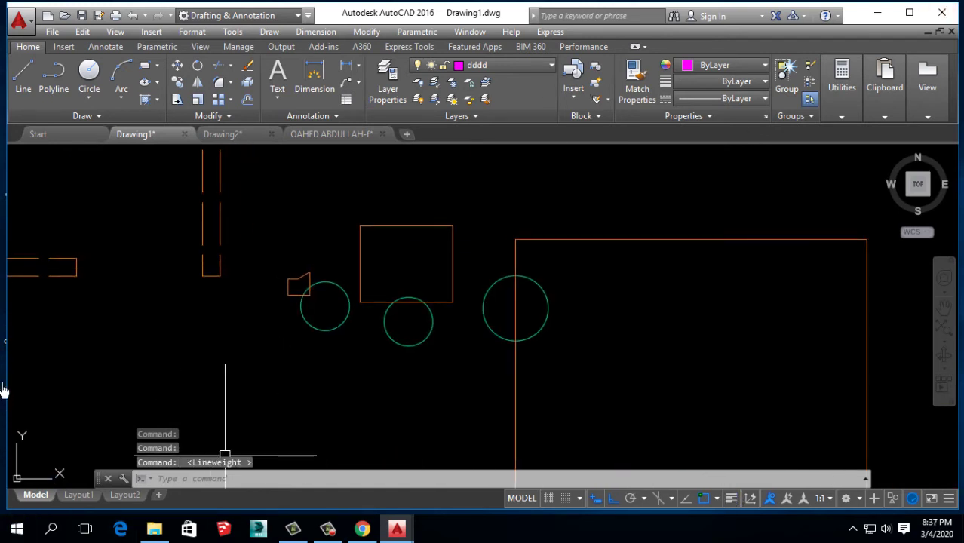
scroll(453, 297, down, 6)
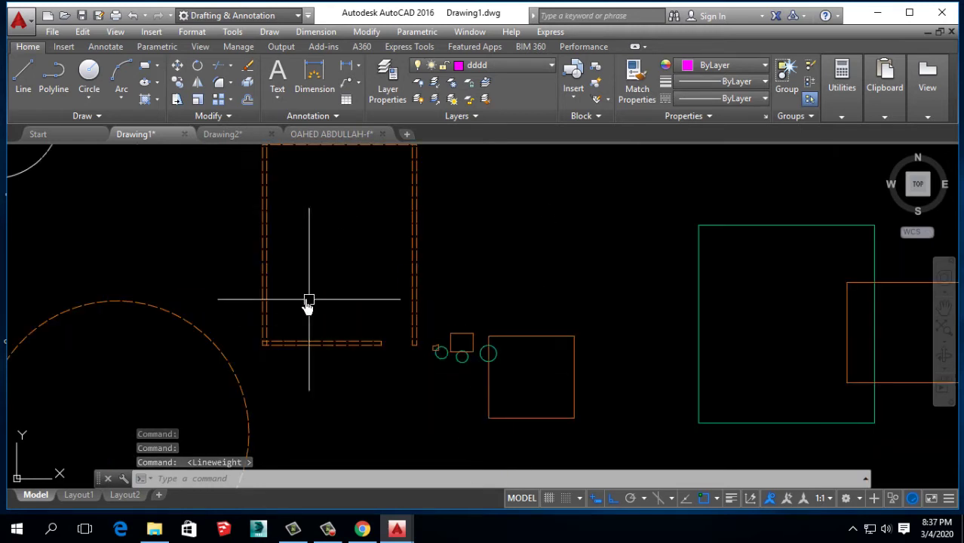
scroll(282, 252, up, 3)
scroll(294, 219, up, 3)
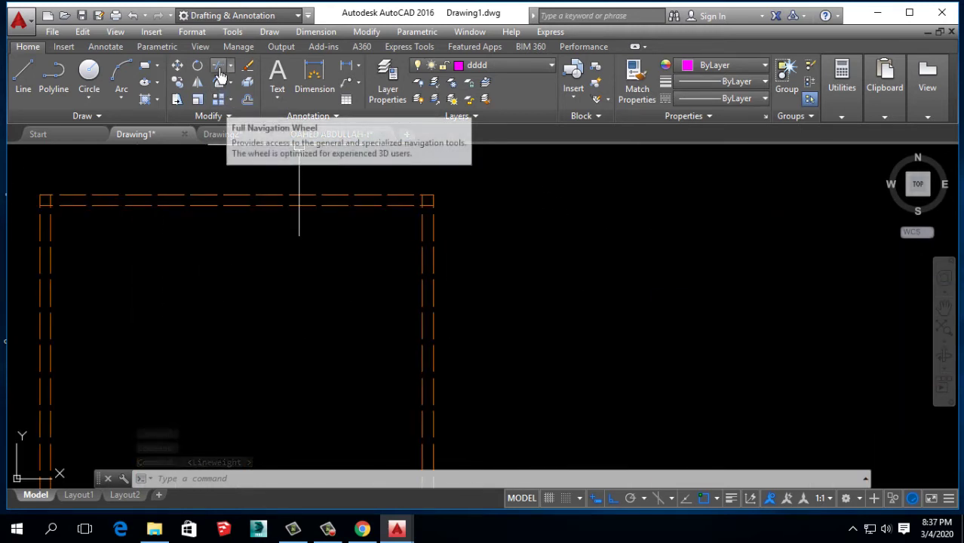
Step: Change the wall layer's linetype to Continuous in Layer Properties
click(383, 71)
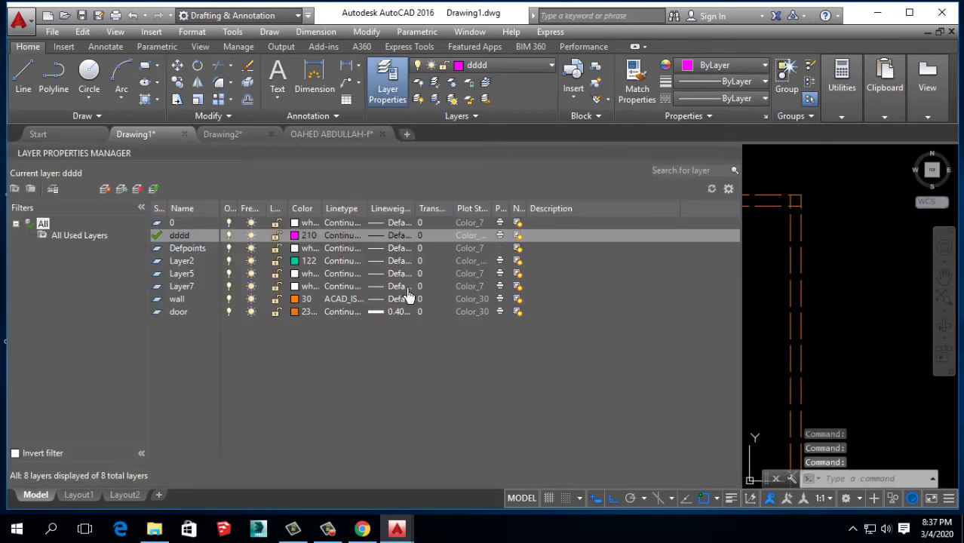
click(351, 303)
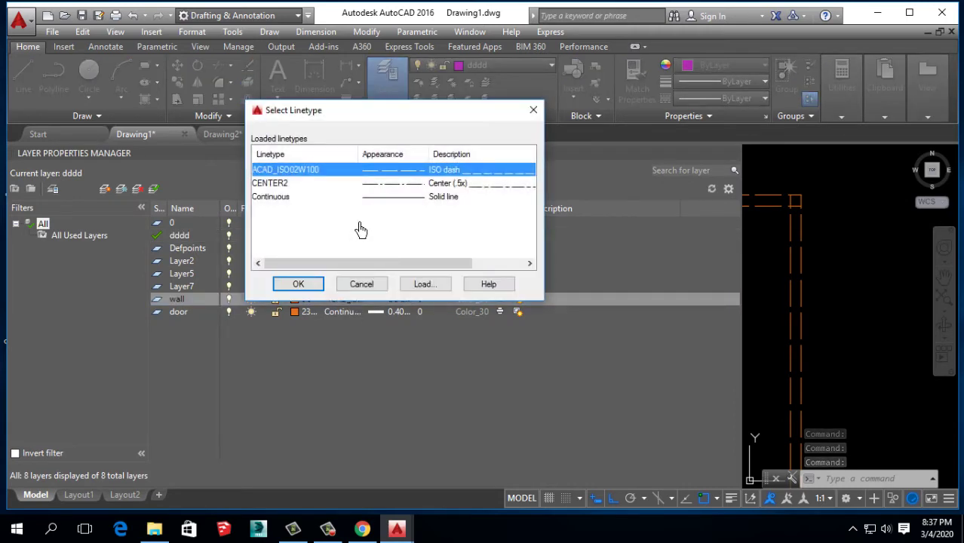
click(387, 197)
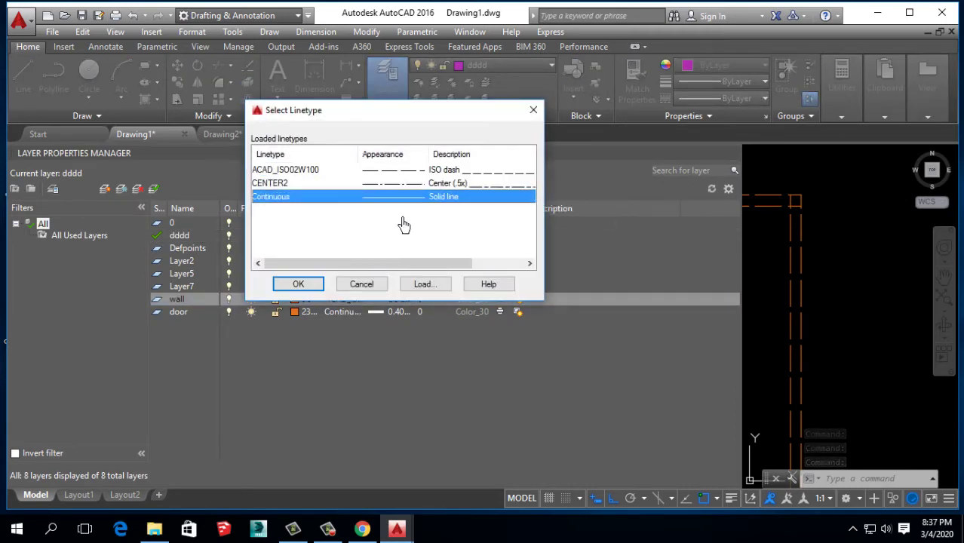
click(299, 284)
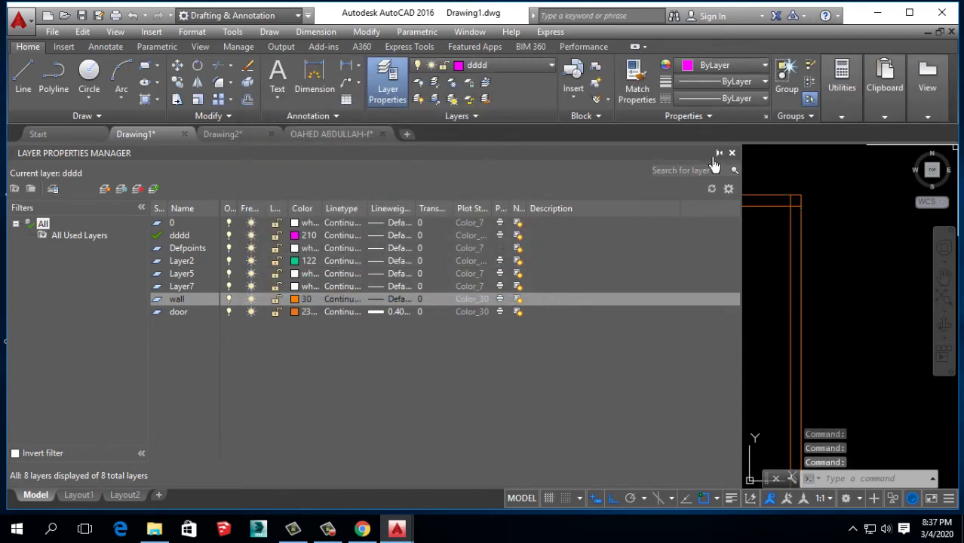
click(731, 152)
scroll(504, 216, down, 2)
scroll(400, 295, down, 2)
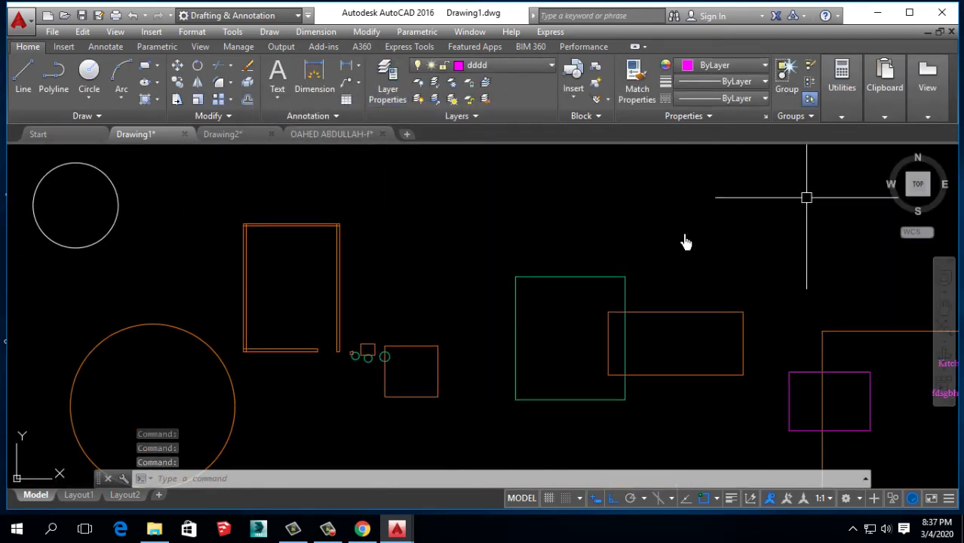
Step: Trim the overlapping wall line ends at the room corner, using all objects as cutting edges
click(221, 69)
key(Return)
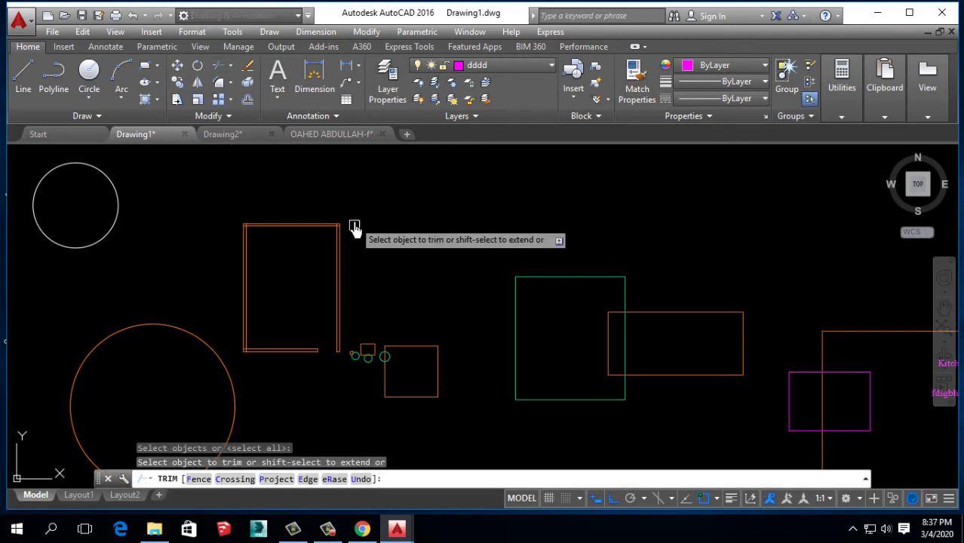
scroll(355, 224, up, 3)
scroll(293, 241, up, 2)
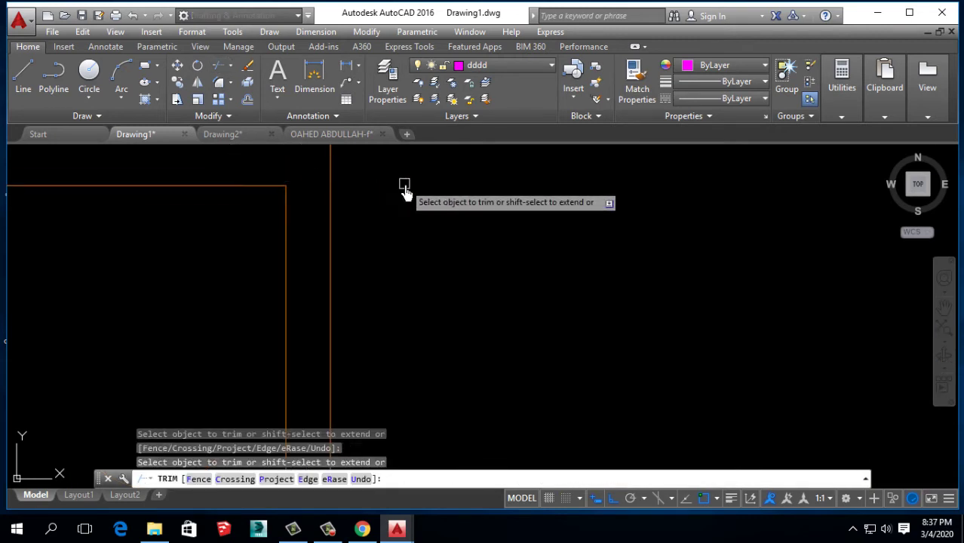
scroll(118, 242, down, 2)
scroll(233, 167, up, 1)
scroll(185, 278, up, 2)
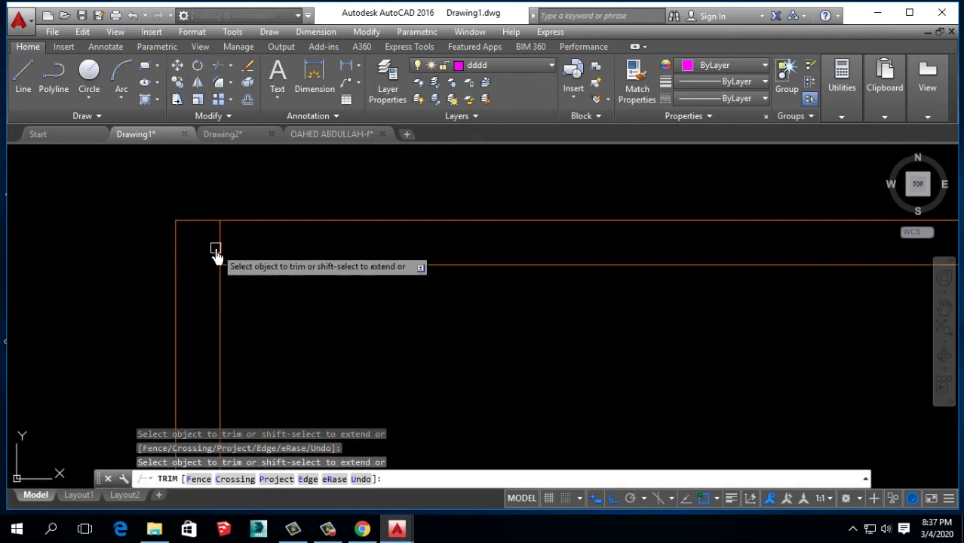
scroll(150, 220, down, 1)
scroll(230, 243, down, 2)
scroll(261, 348, down, 2)
scroll(226, 341, up, 2)
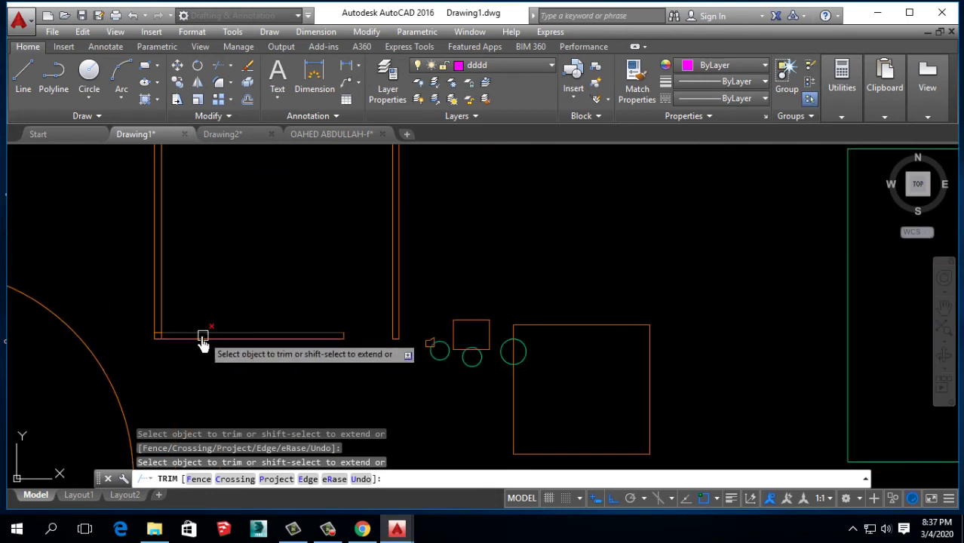
scroll(144, 332, up, 2)
click(81, 322)
click(90, 337)
click(89, 337)
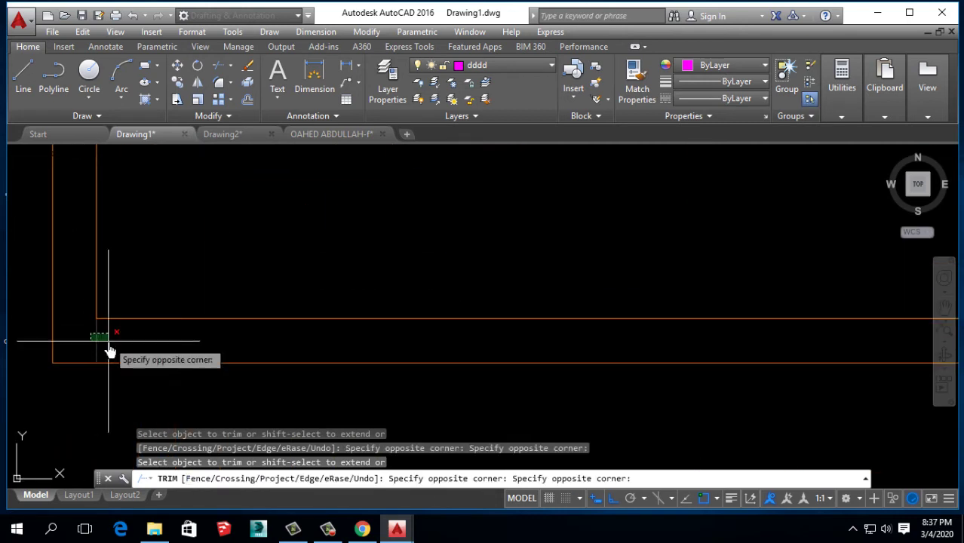
click(108, 344)
key(Return)
Step: Zoom around to inspect the trimmed wall ends beside the opening
scroll(95, 349, down, 2)
scroll(264, 362, up, 2)
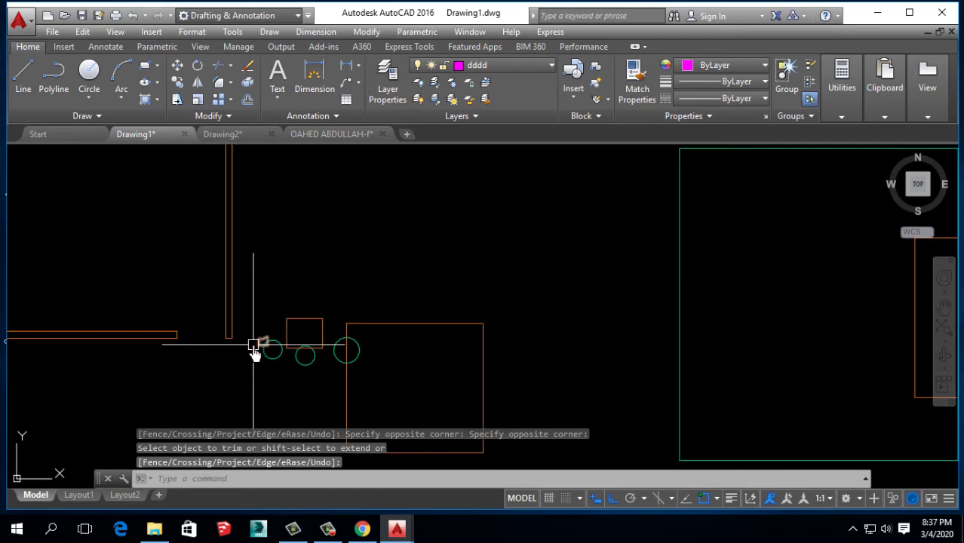
scroll(256, 349, down, 1)
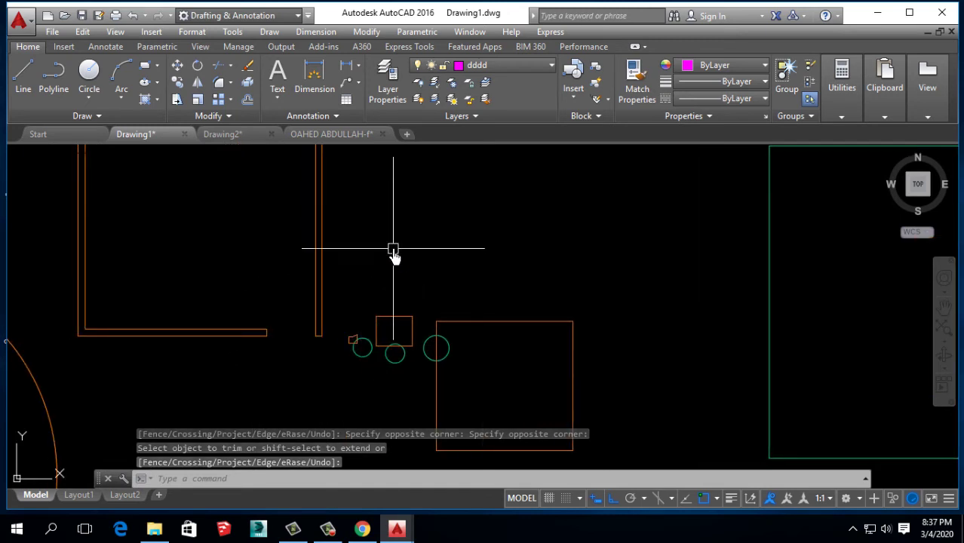
scroll(290, 343, up, 2)
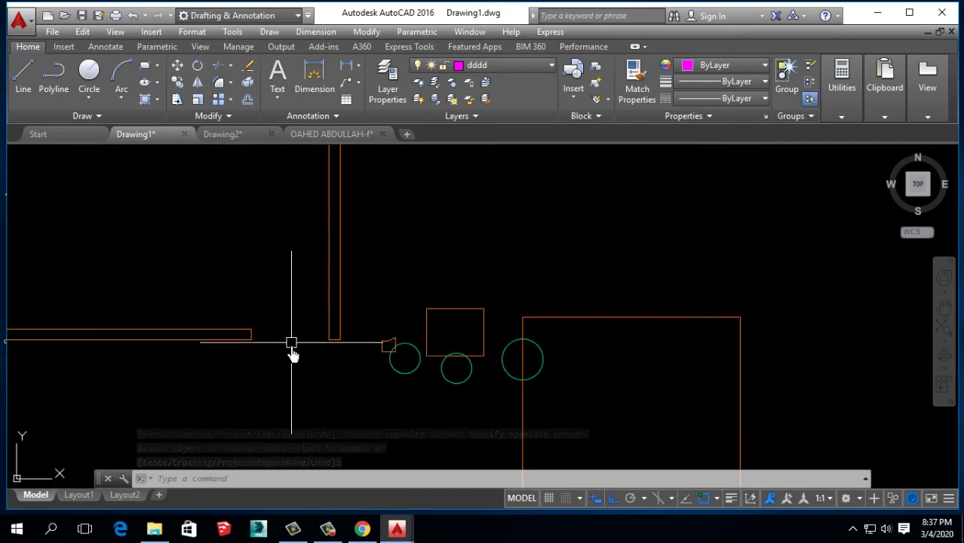
scroll(306, 354, up, 4)
Step: Make the door layer current and draw an L-shaped line
click(507, 68)
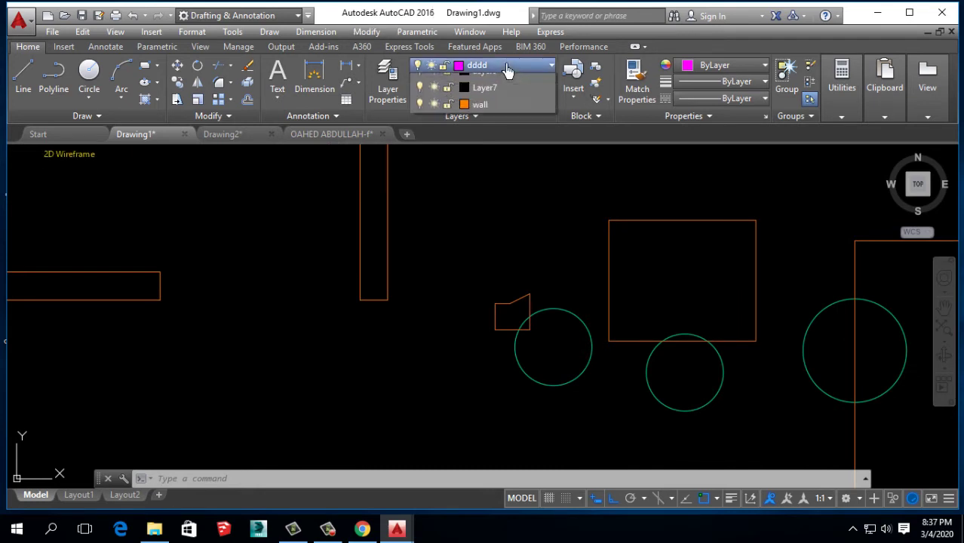
click(498, 136)
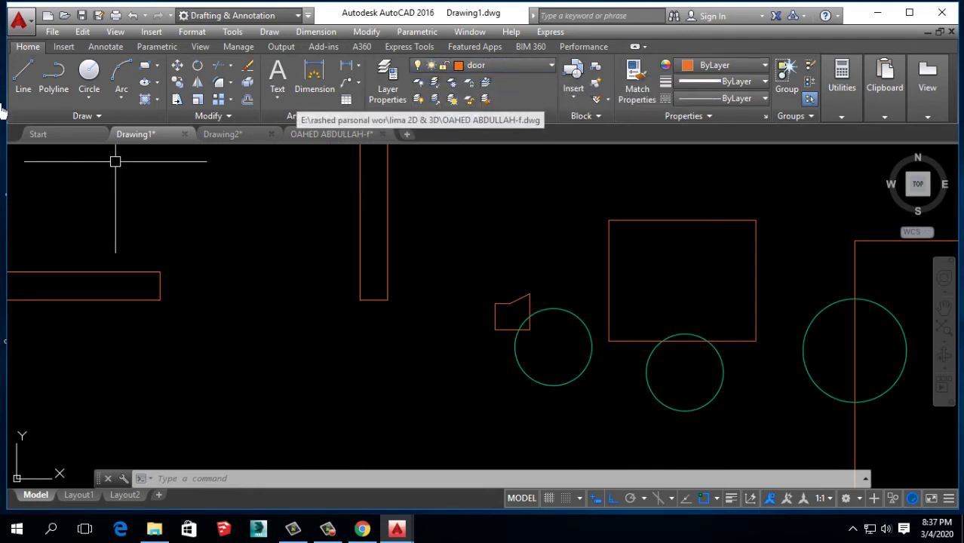
click(22, 75)
click(244, 202)
click(244, 300)
click(328, 300)
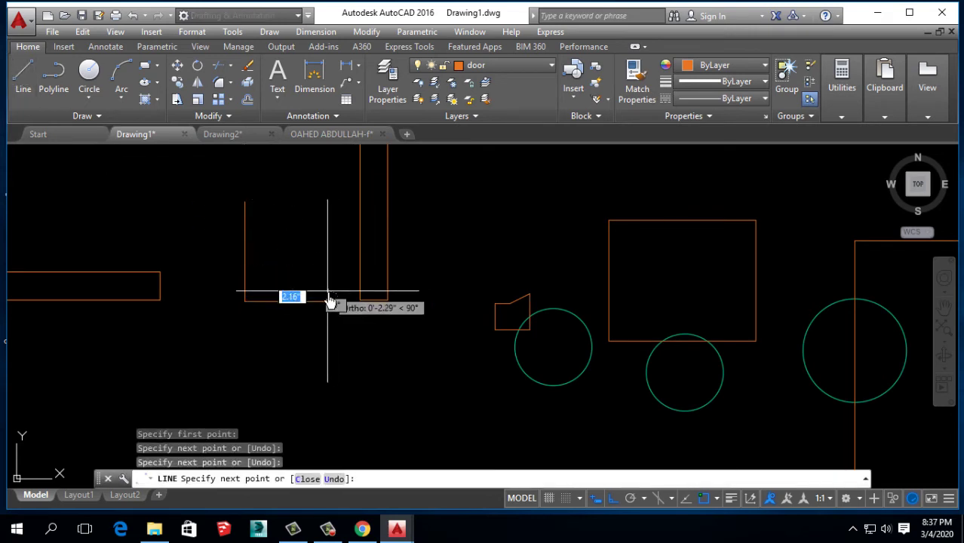
key(Escape)
Step: Set the door layer's colour to green, index 70, in Layer Properties
click(388, 79)
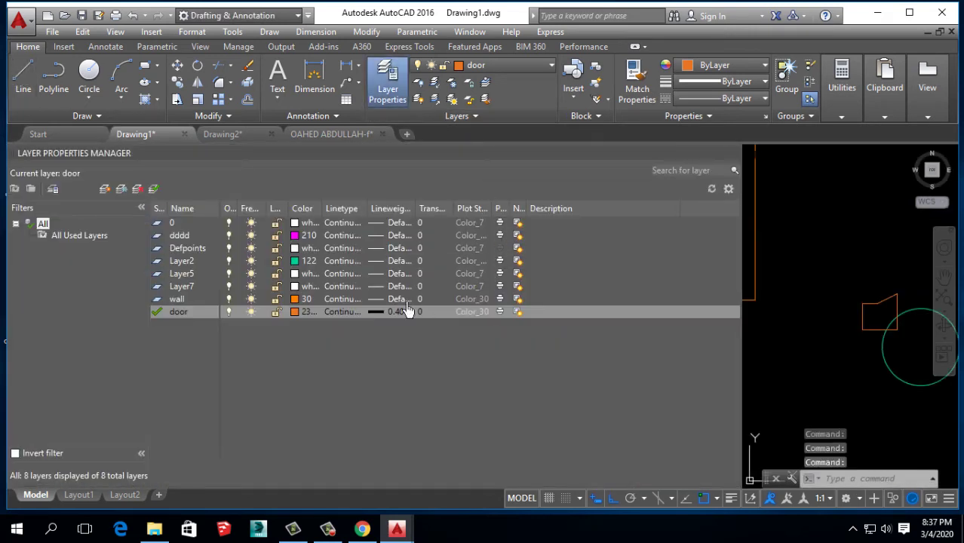
click(294, 312)
click(409, 160)
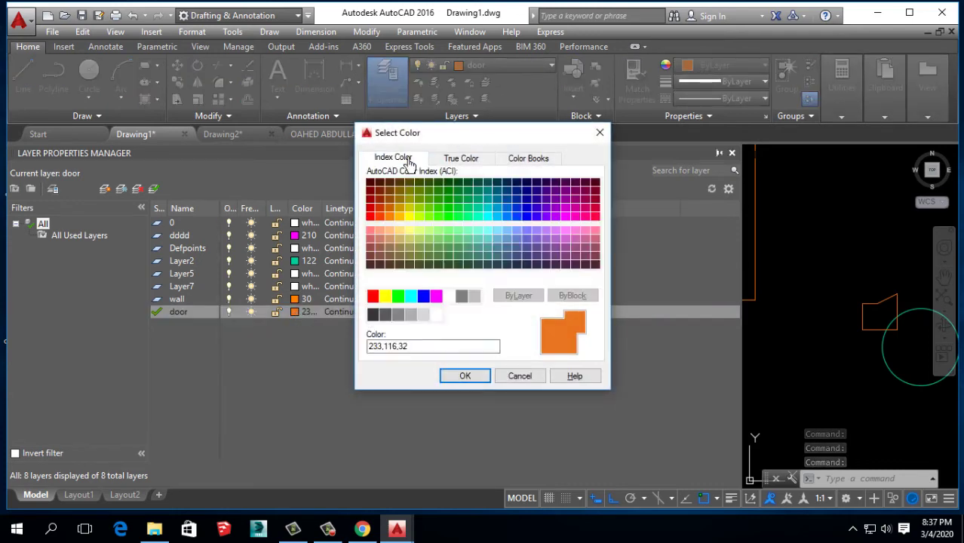
double_click(427, 219)
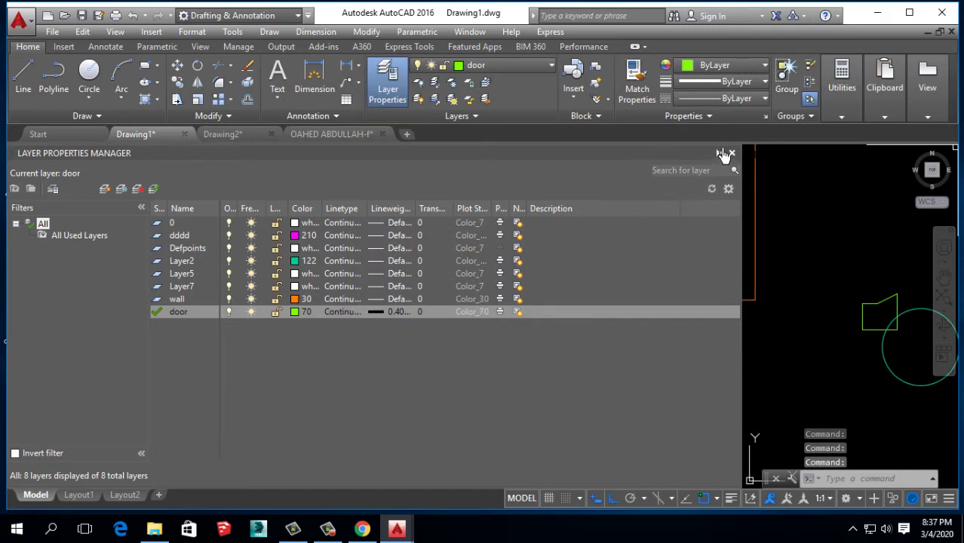
click(730, 153)
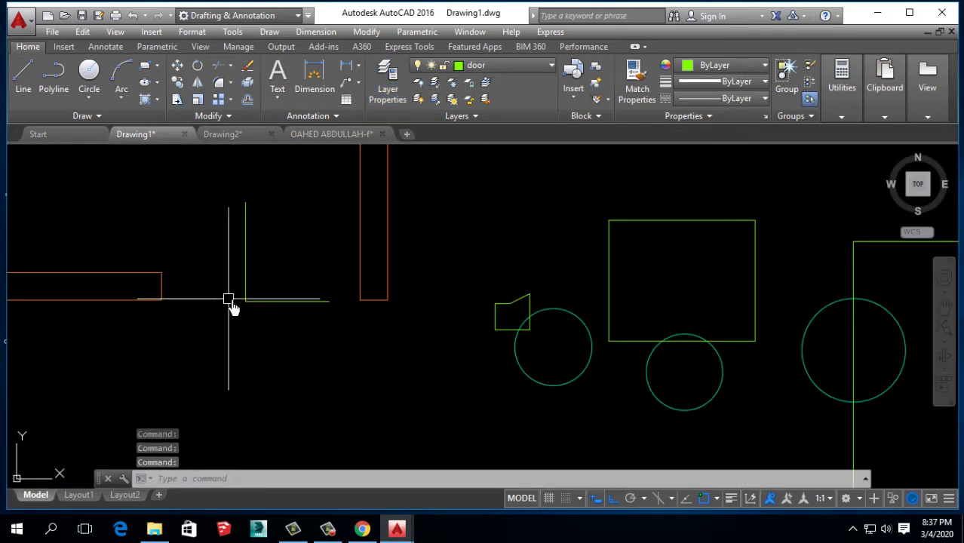
scroll(262, 278, up, 2)
click(297, 273)
Step: Erase the L-shaped lines and start a door polyline with 5 and 2 unit segments
click(209, 367)
key(Delete)
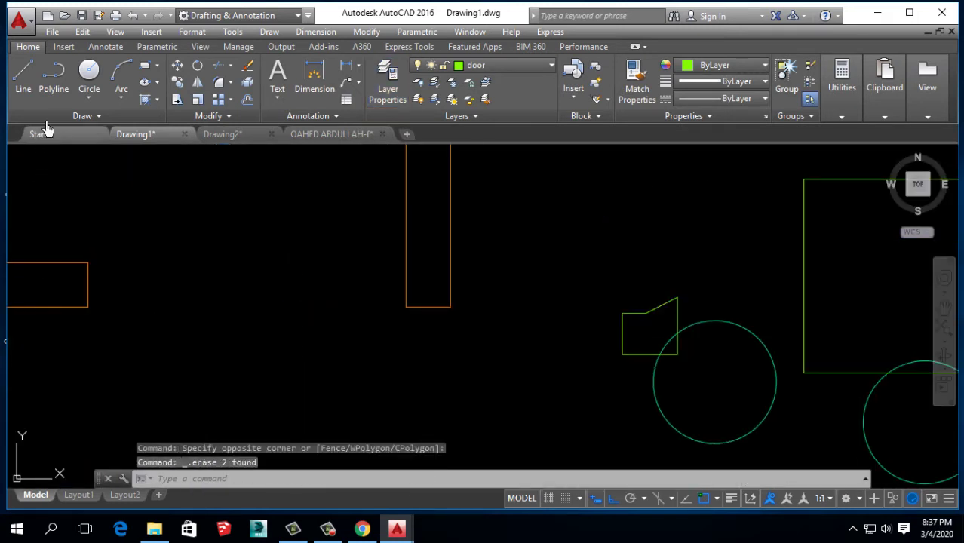
click(54, 76)
scroll(313, 277, up, 2)
scroll(335, 332, down, 3)
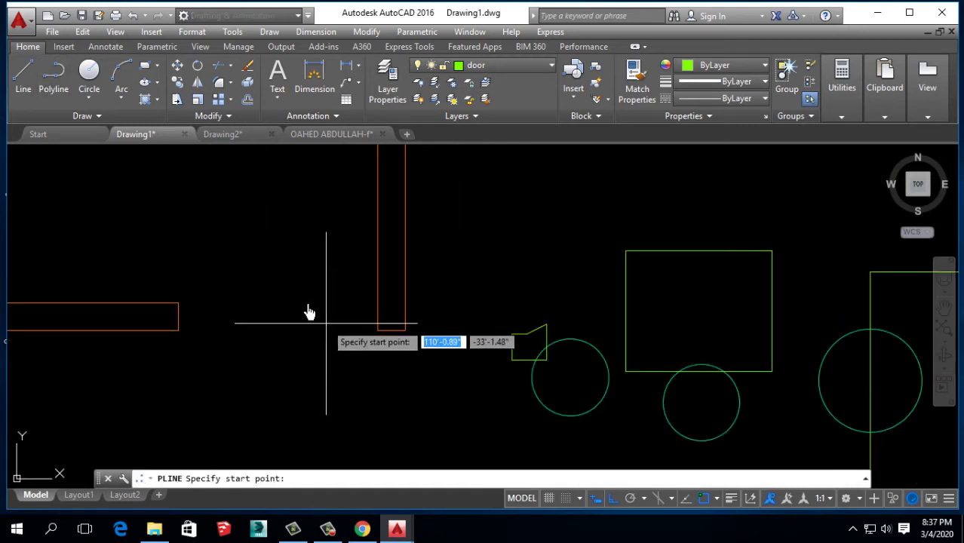
scroll(306, 325, up, 1)
scroll(263, 273, up, 2)
scroll(263, 273, down, 2)
click(285, 253)
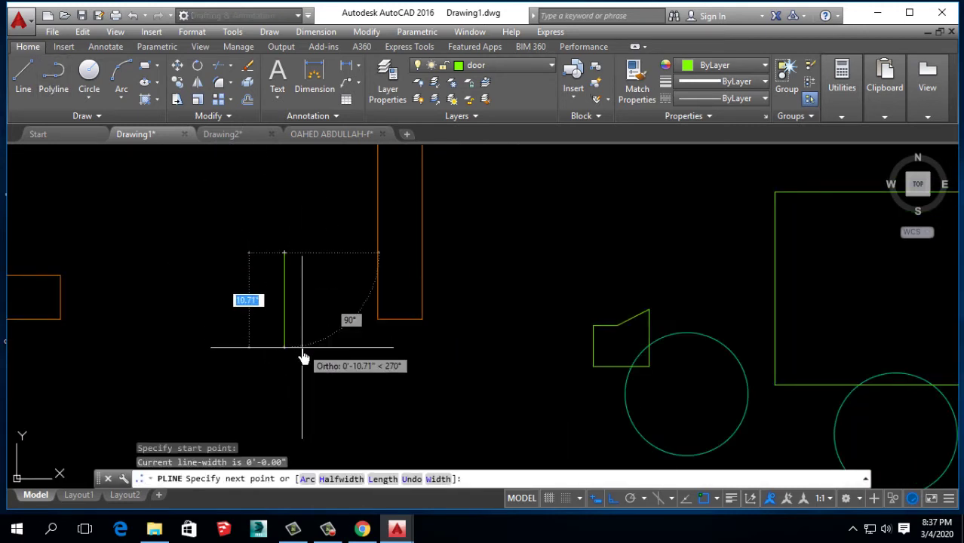
key(Return)
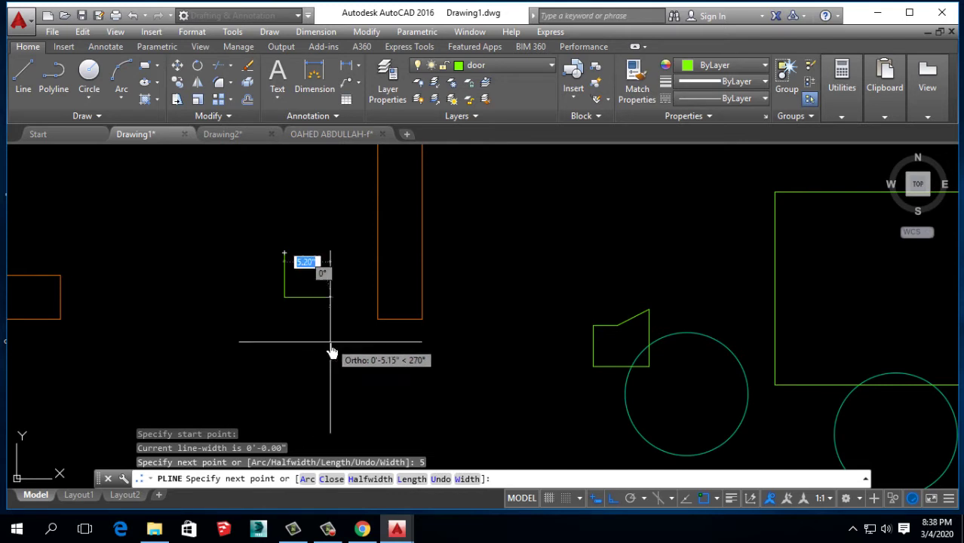
scroll(233, 309, up, 2)
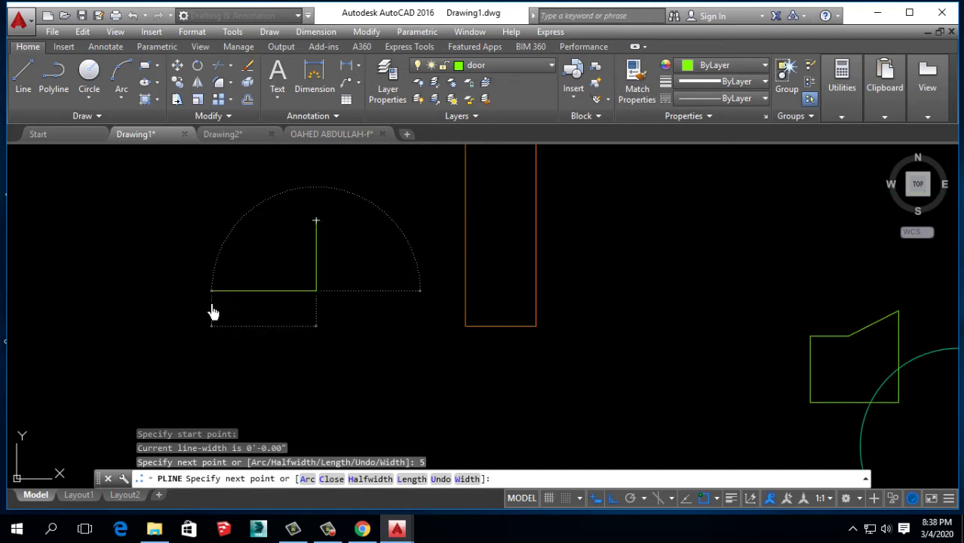
text(2)
key(Return)
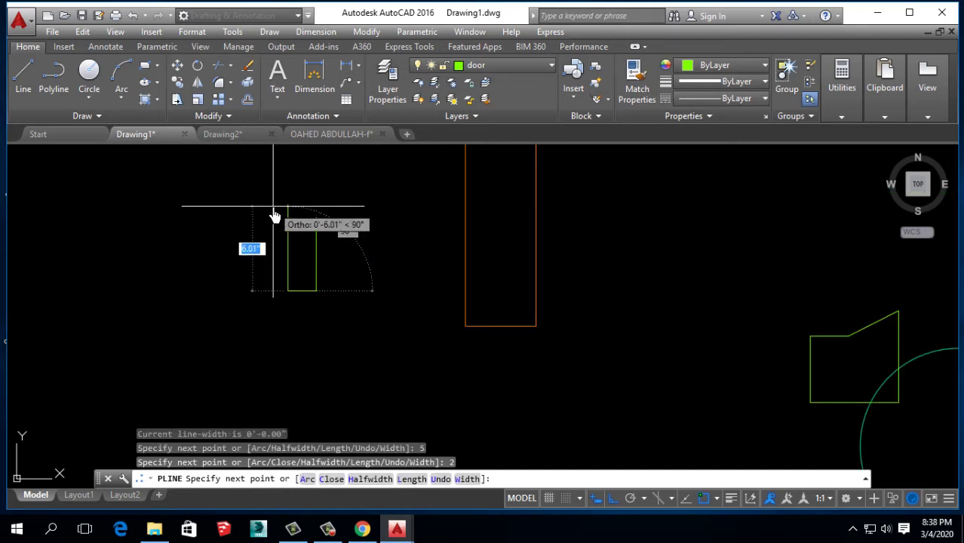
Step: Complete the stepped polyline with the 3.5, 0.5 and 1.5 segments
right_click(358, 227)
click(356, 229)
text(.5)
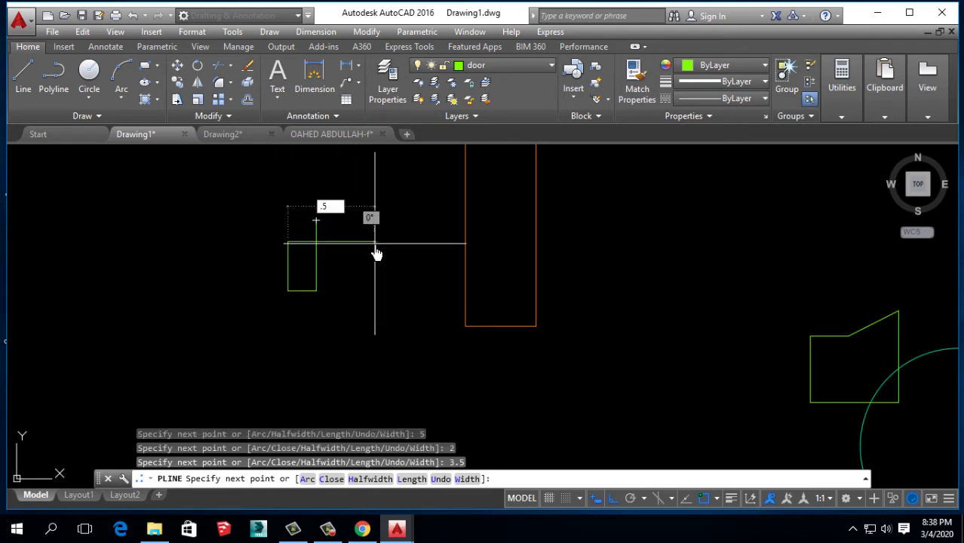
key(Return)
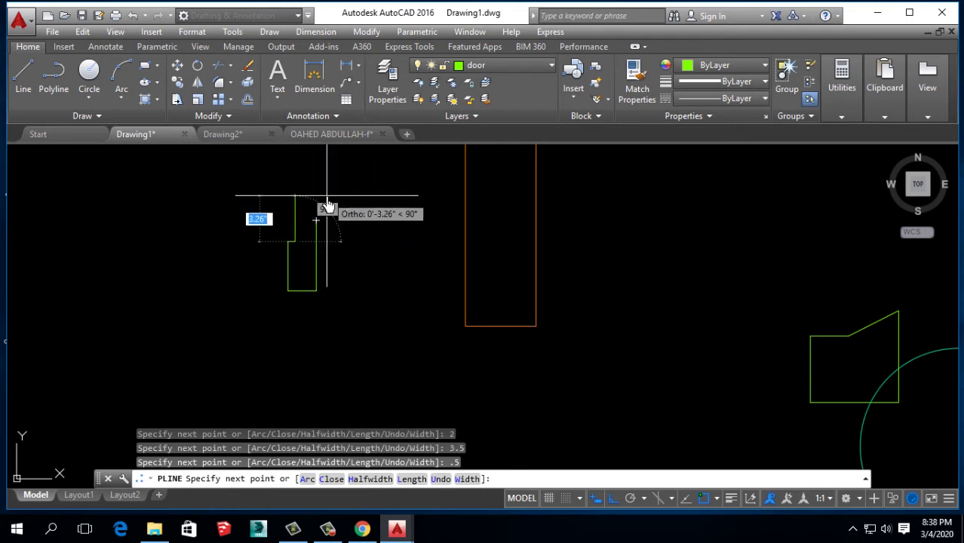
key(Return)
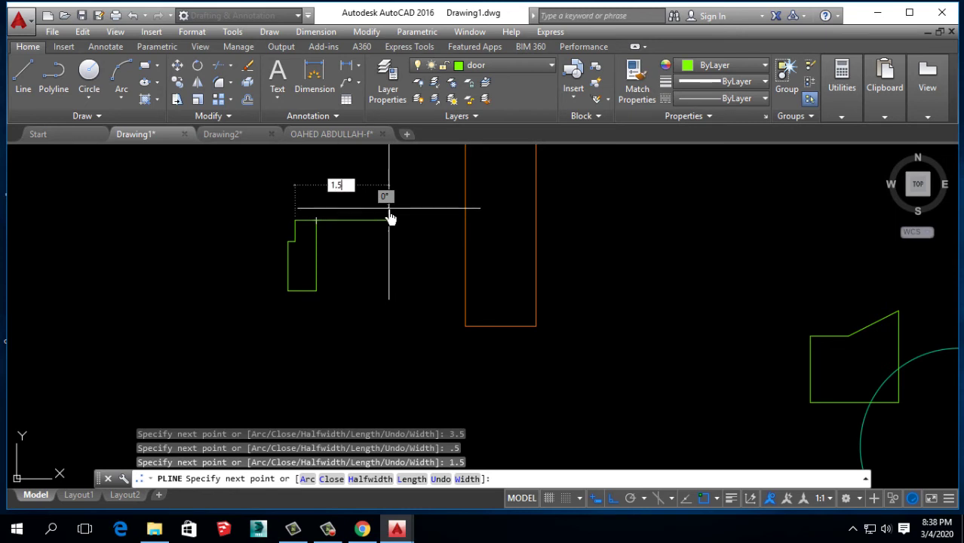
key(Return)
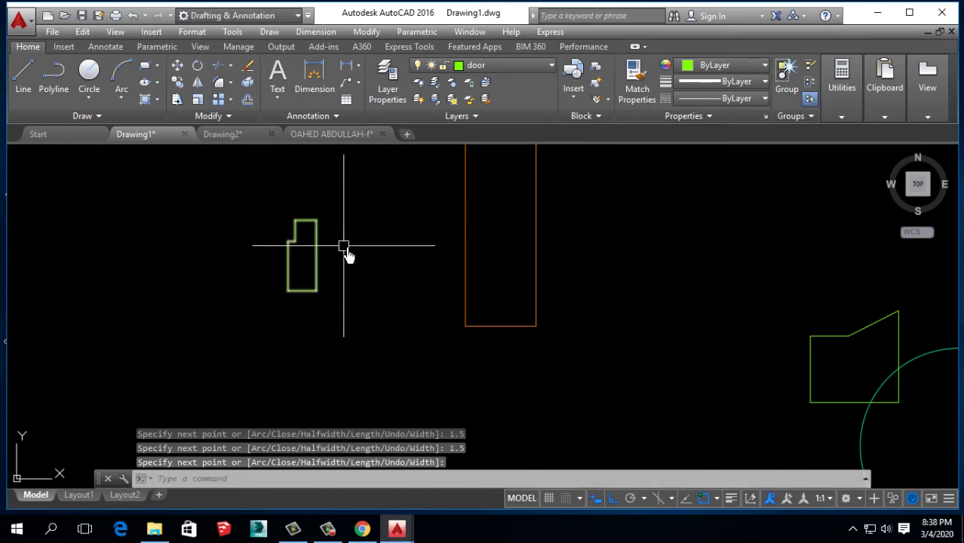
scroll(346, 257, up, 2)
scroll(321, 267, down, 3)
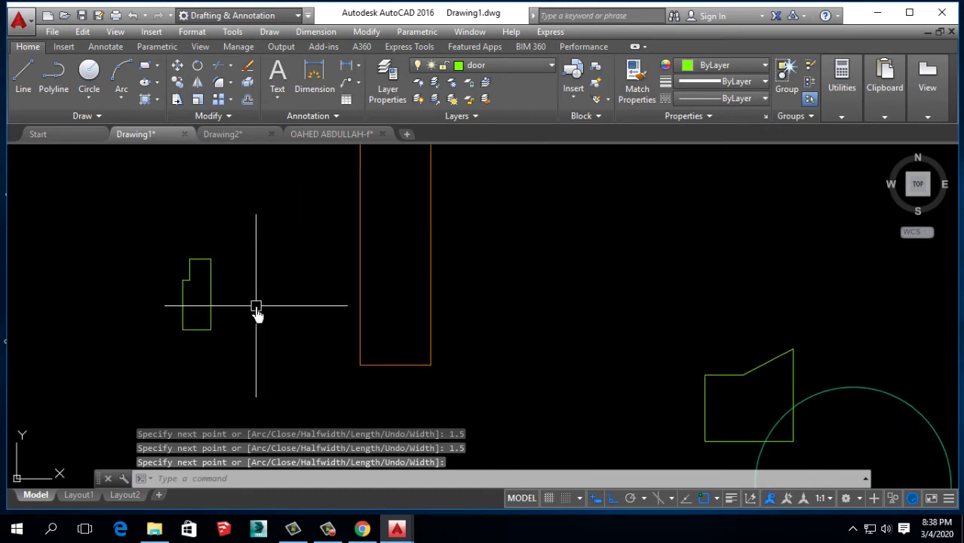
Step: Move the stepped green outline onto the wall's bottom-left corner
scroll(181, 155, down, 4)
click(178, 66)
scroll(238, 313, up, 2)
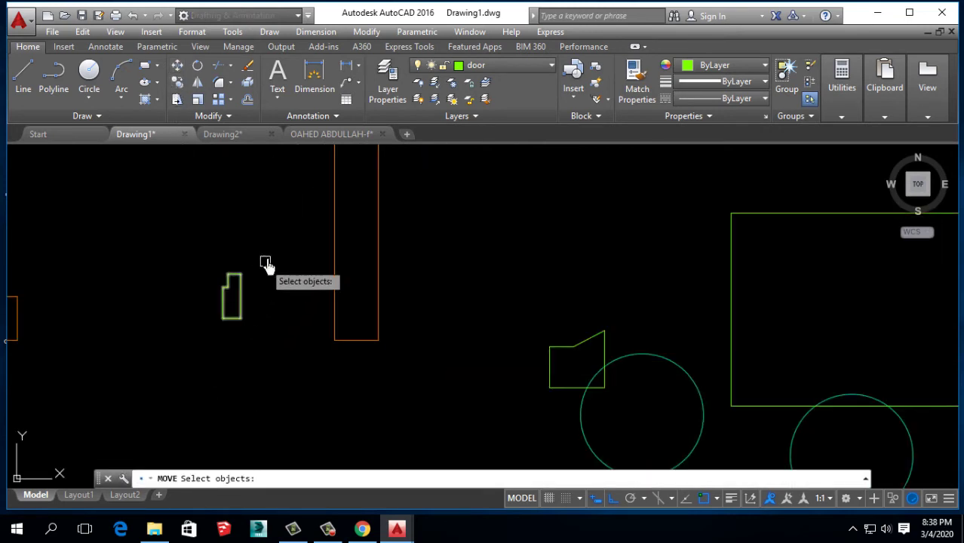
drag(267, 263, 206, 357)
key(Return)
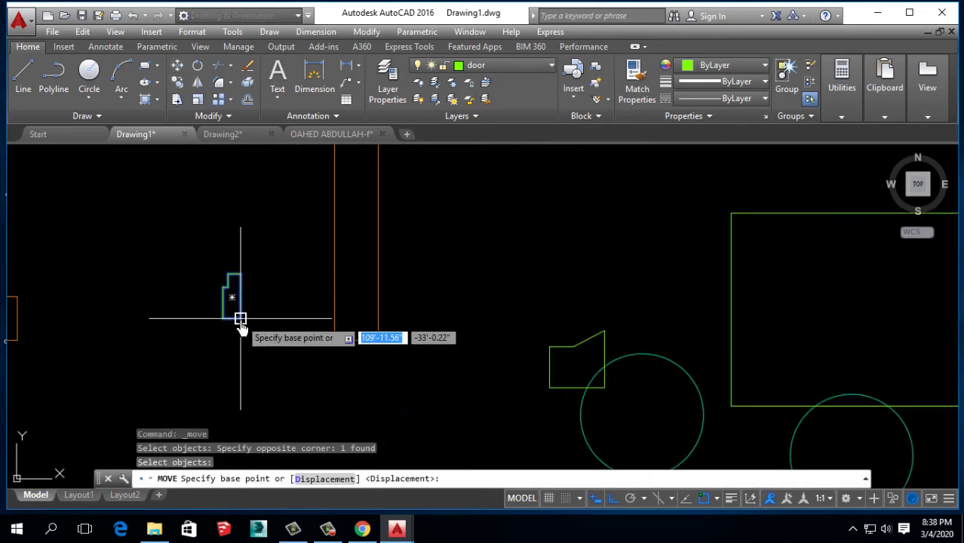
click(242, 318)
click(335, 340)
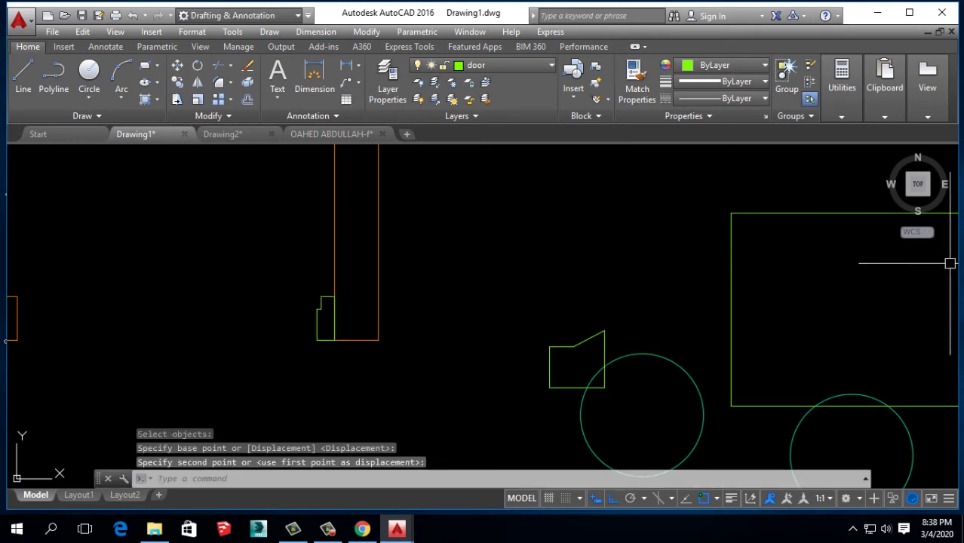
Step: Mirror the door outline with MI, keeping the original
text(mi)
key(Return)
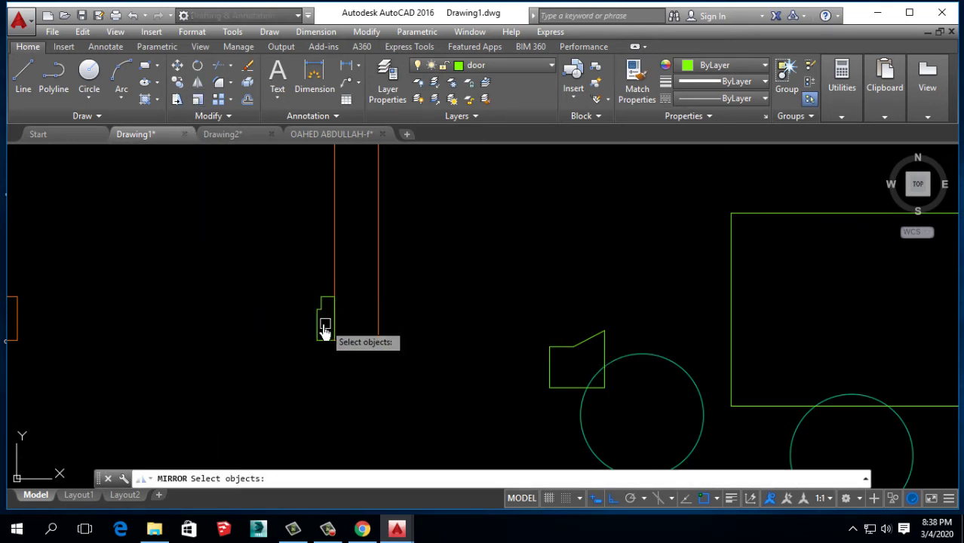
click(318, 324)
key(Return)
click(206, 332)
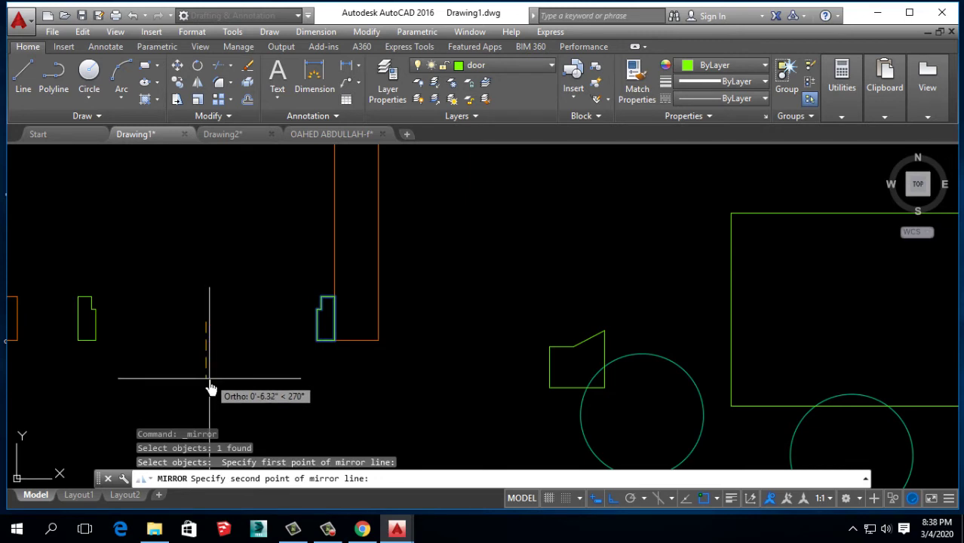
click(208, 383)
key(Return)
middle_drag(153, 377, 242, 362)
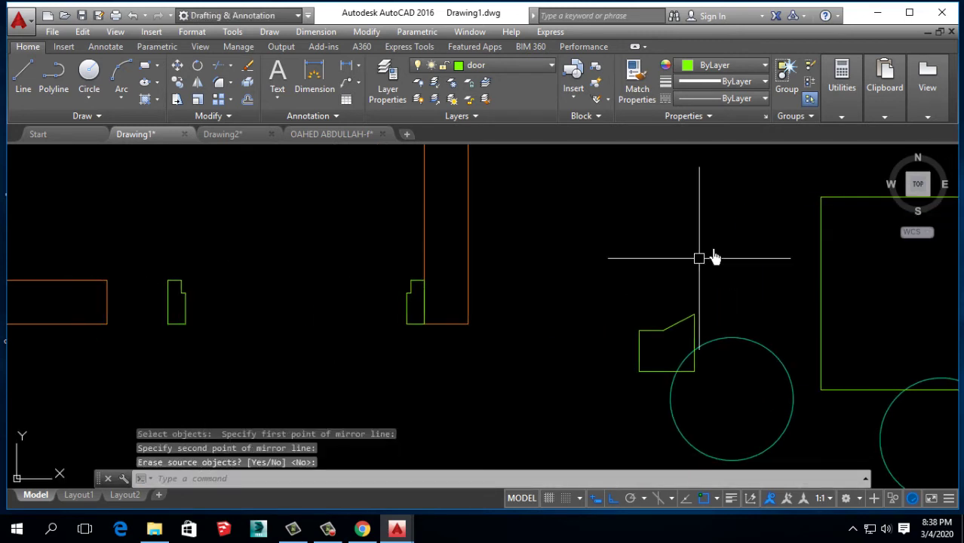
Step: Move the mirrored jamb piece onto the left wall end
click(177, 66)
drag(206, 243, 154, 362)
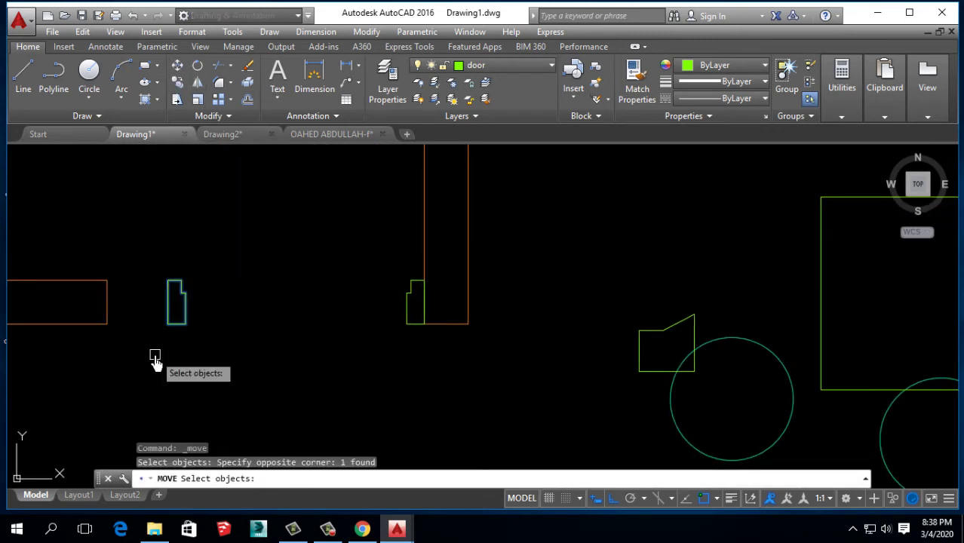
key(Return)
scroll(154, 347, up, 2)
click(175, 312)
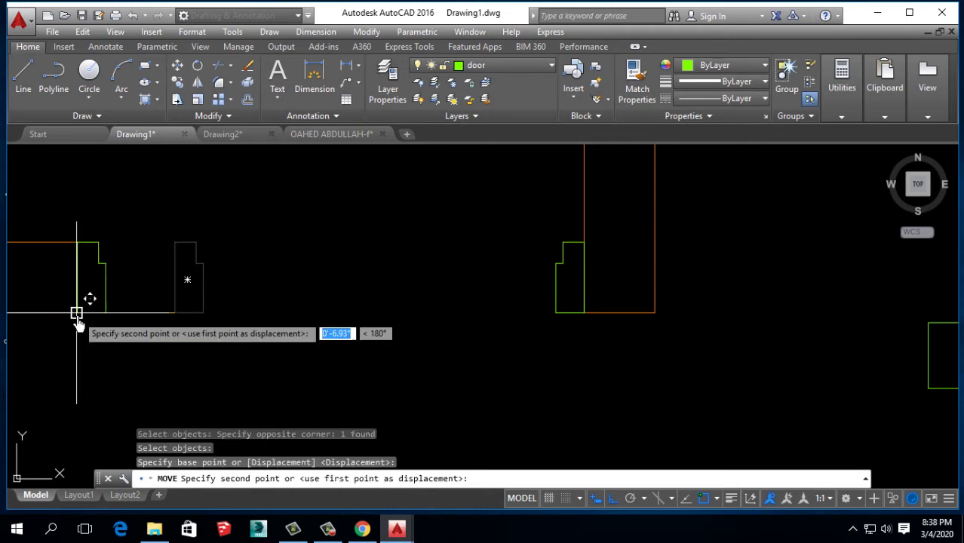
click(76, 313)
scroll(146, 333, down, 4)
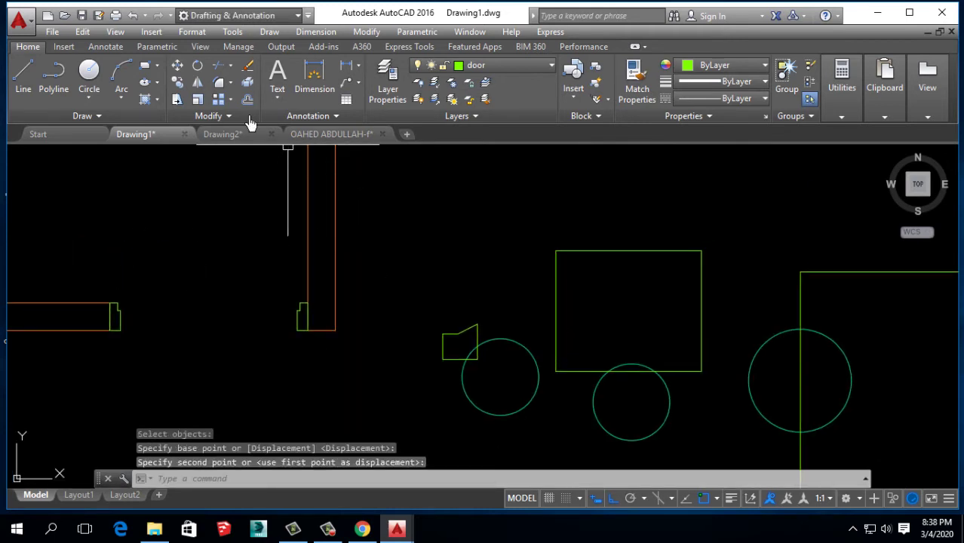
Step: Draw a thin door-leaf rectangle spanning from the left jamb to the right jamb
click(142, 72)
scroll(119, 302, up, 4)
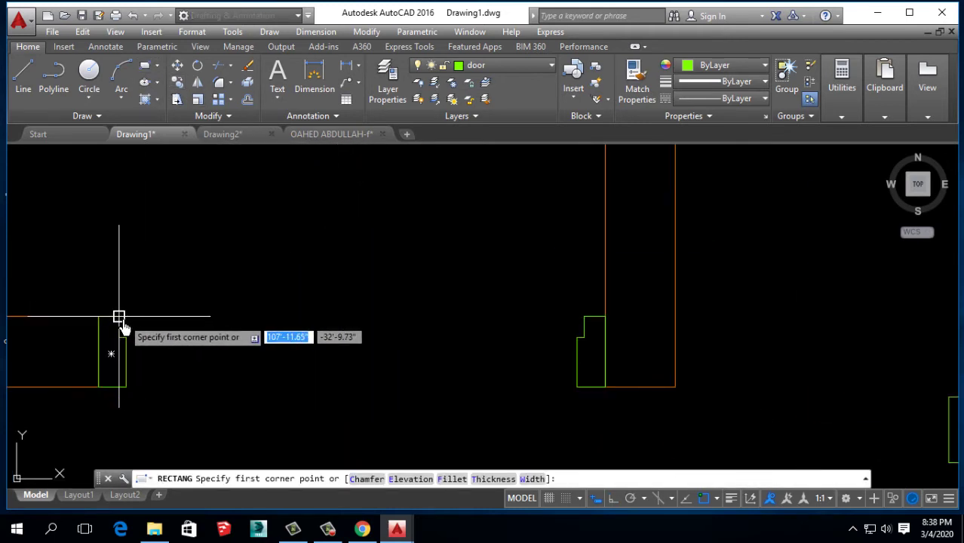
click(118, 316)
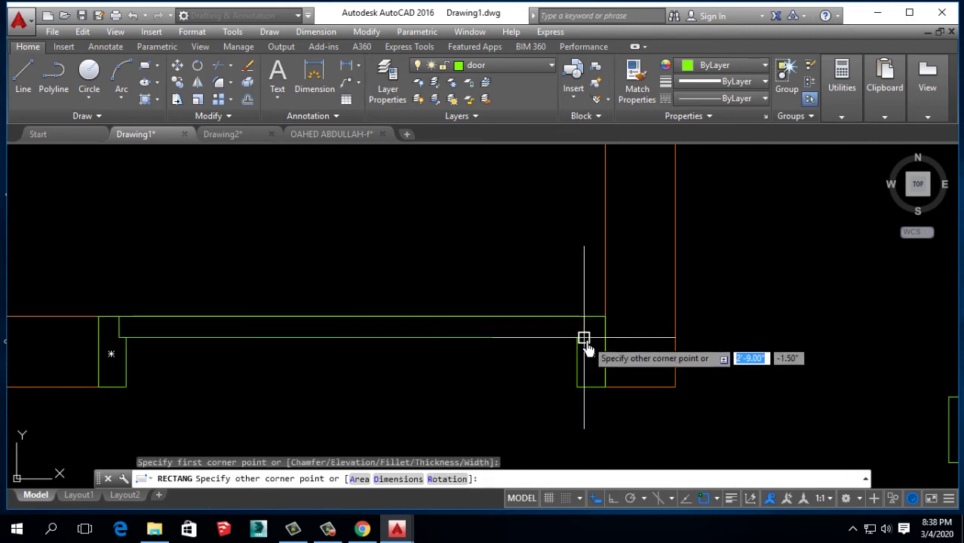
click(582, 337)
Step: Rotate the door leaf 90° about its right end so it stands upright
click(198, 70)
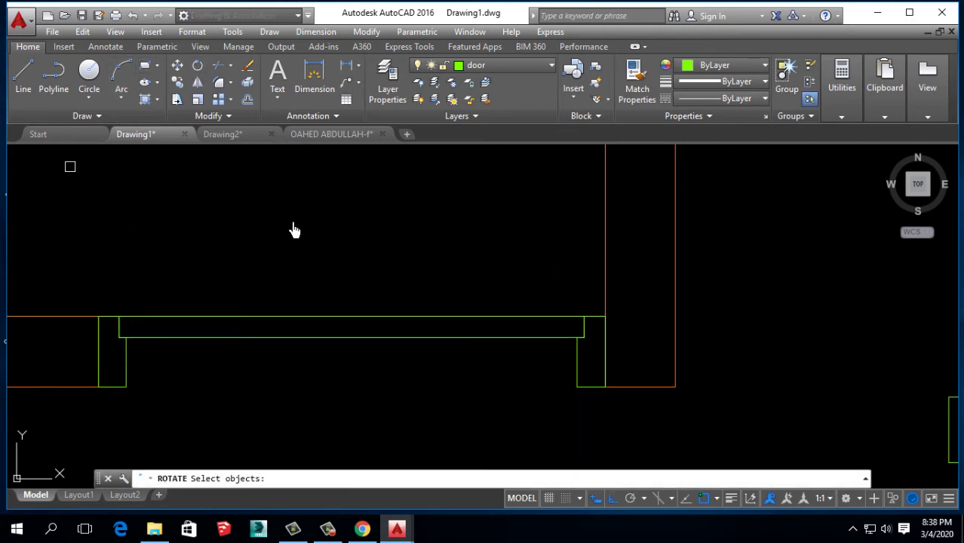
click(316, 327)
click(288, 365)
key(Return)
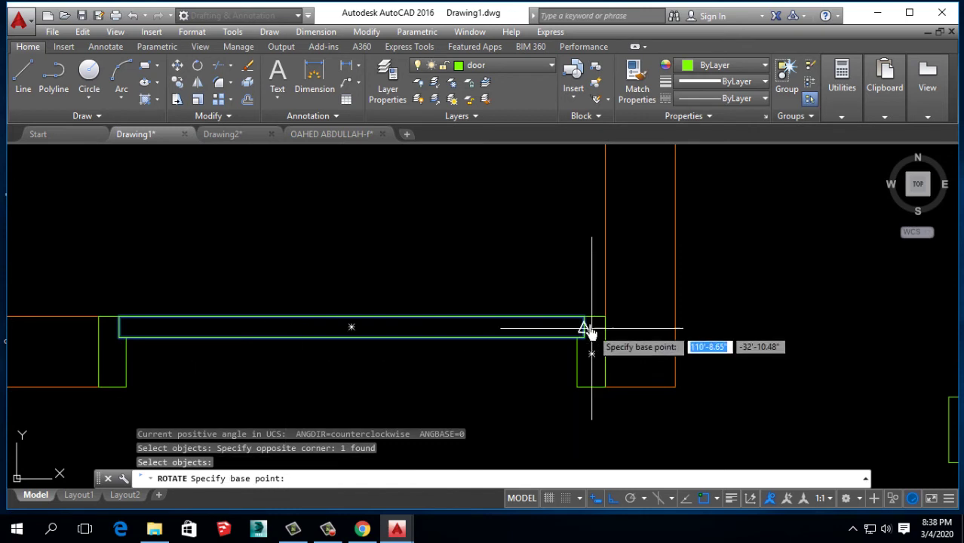
scroll(582, 339, up, 3)
click(582, 341)
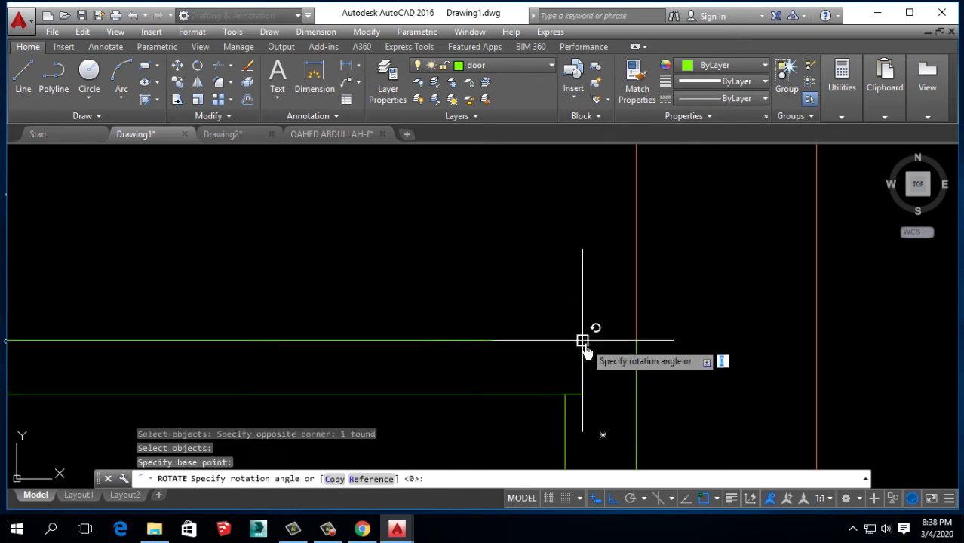
scroll(542, 370, down, 2)
scroll(523, 402, down, 2)
click(545, 455)
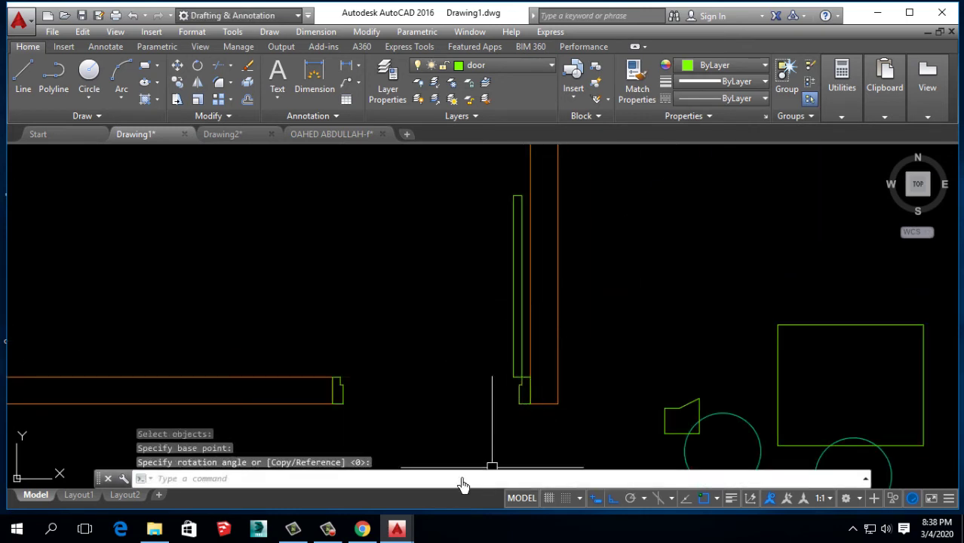
click(328, 529)
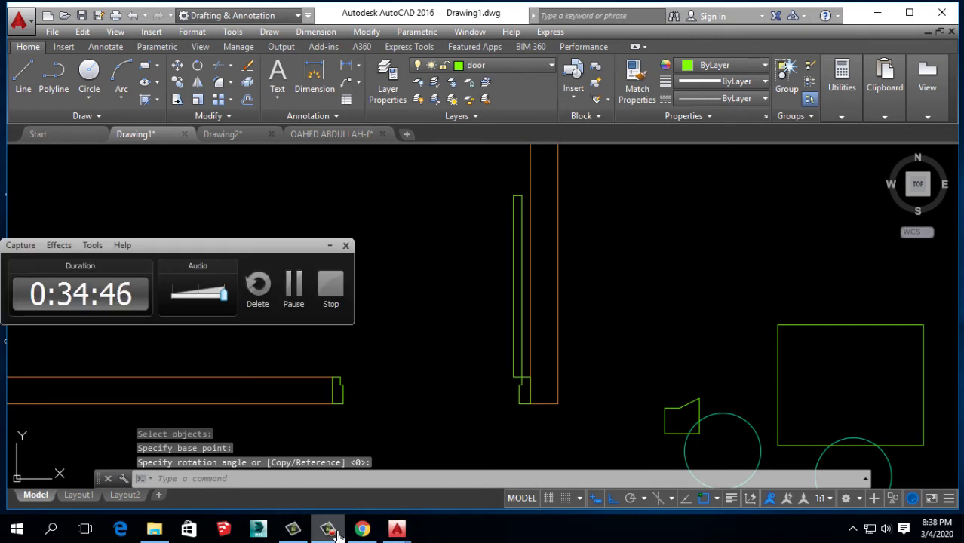
click(329, 245)
scroll(398, 370, down, 2)
scroll(383, 301, up, 2)
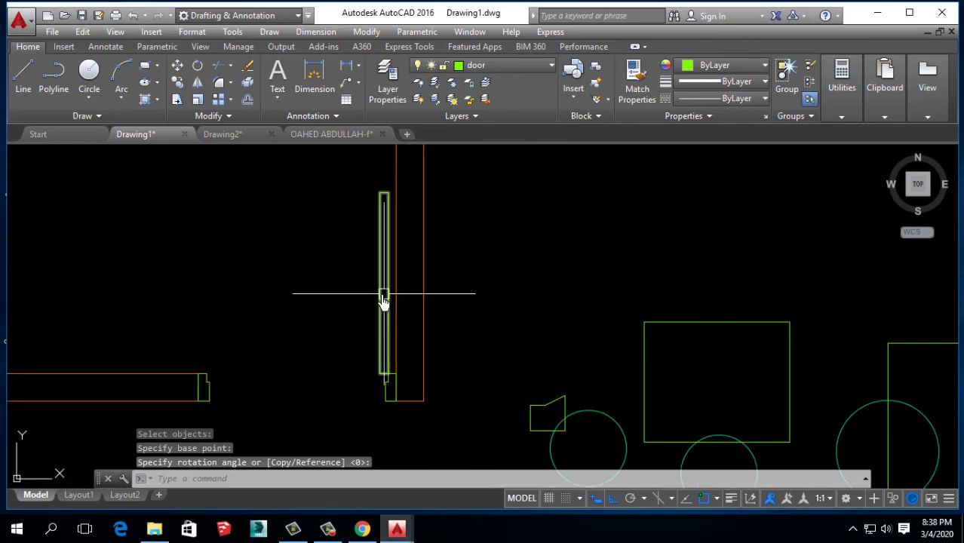
click(87, 74)
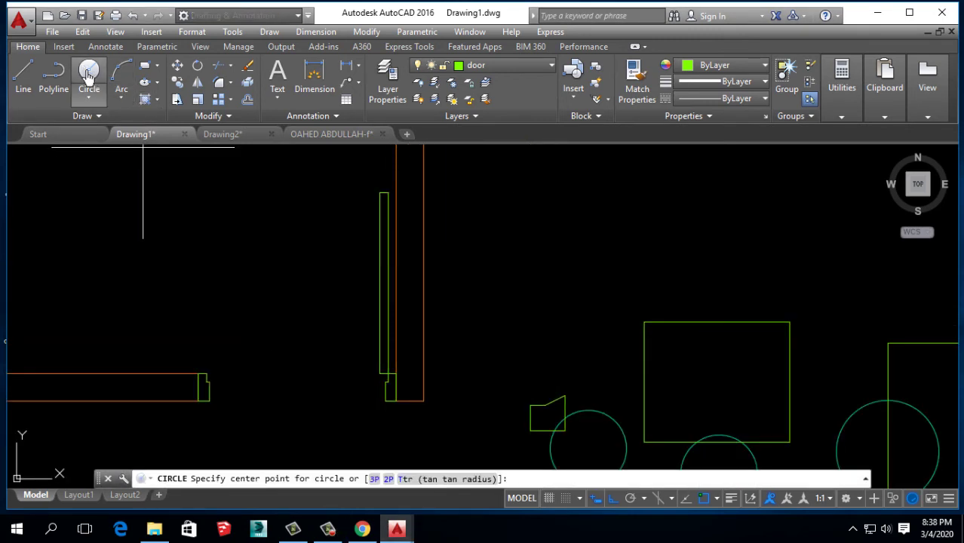
Step: Draw a trial circle centred at the door hinge reaching the leaf top, then delete it
click(121, 98)
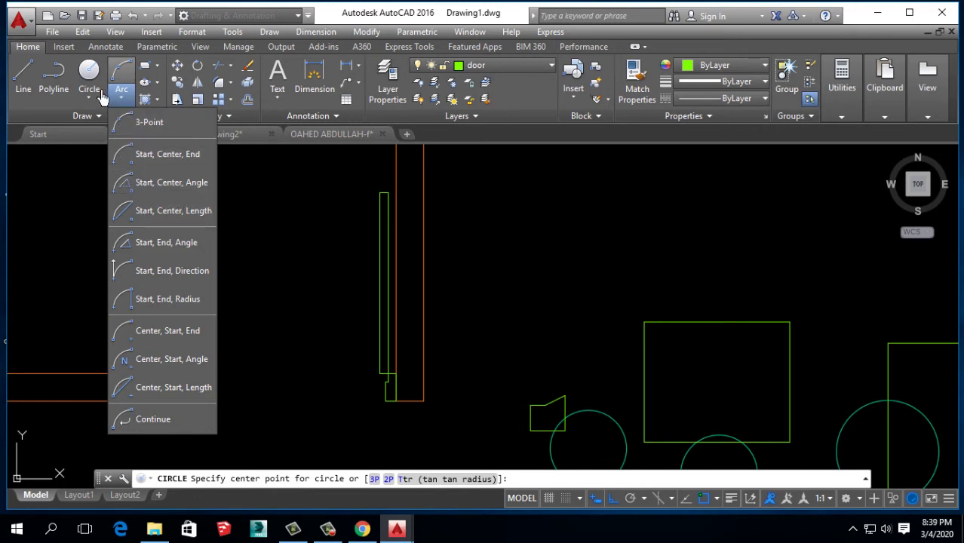
click(89, 97)
click(91, 125)
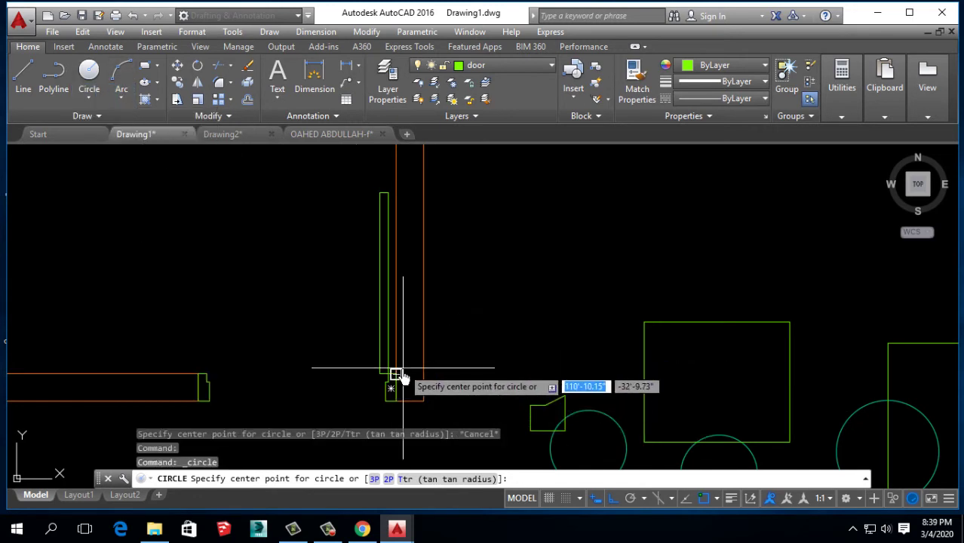
scroll(402, 377, up, 2)
click(380, 378)
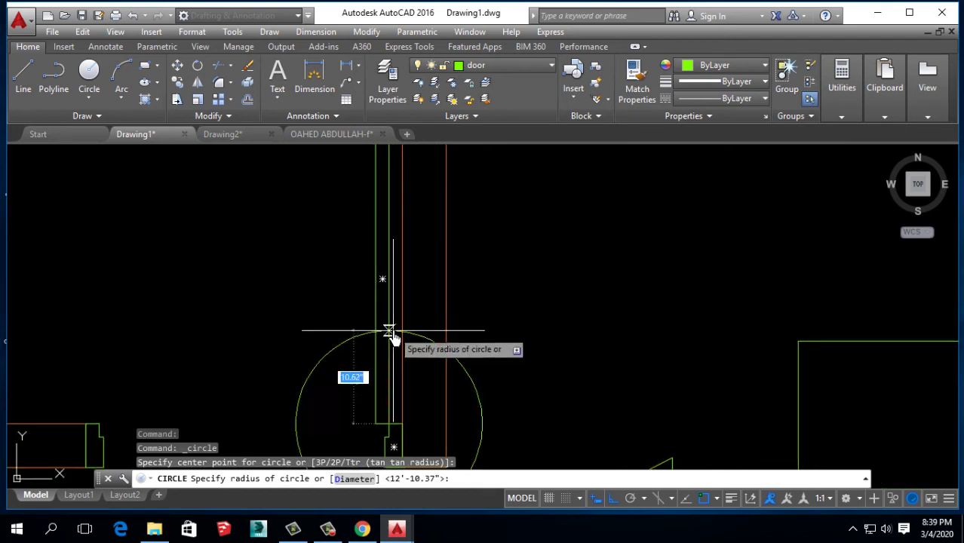
scroll(389, 338, down, 2)
click(387, 206)
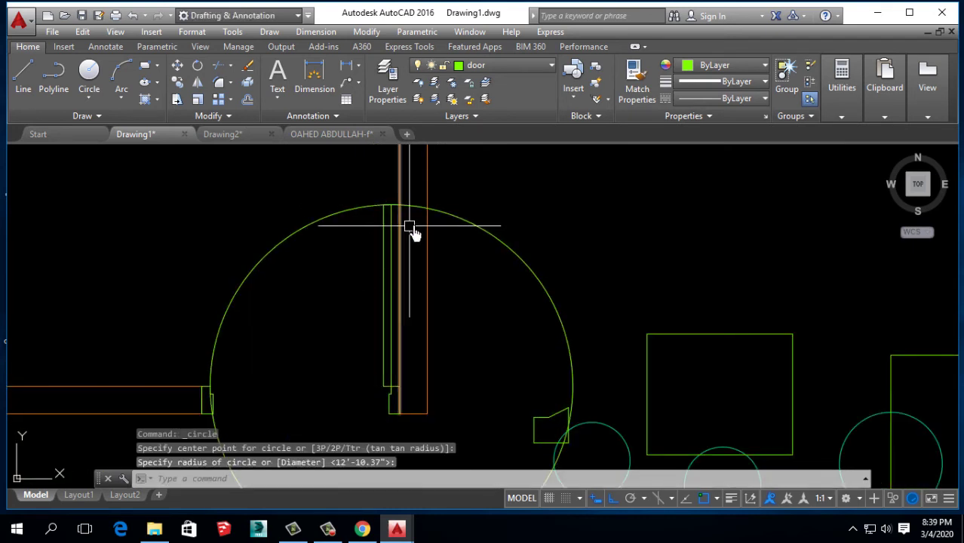
click(494, 242)
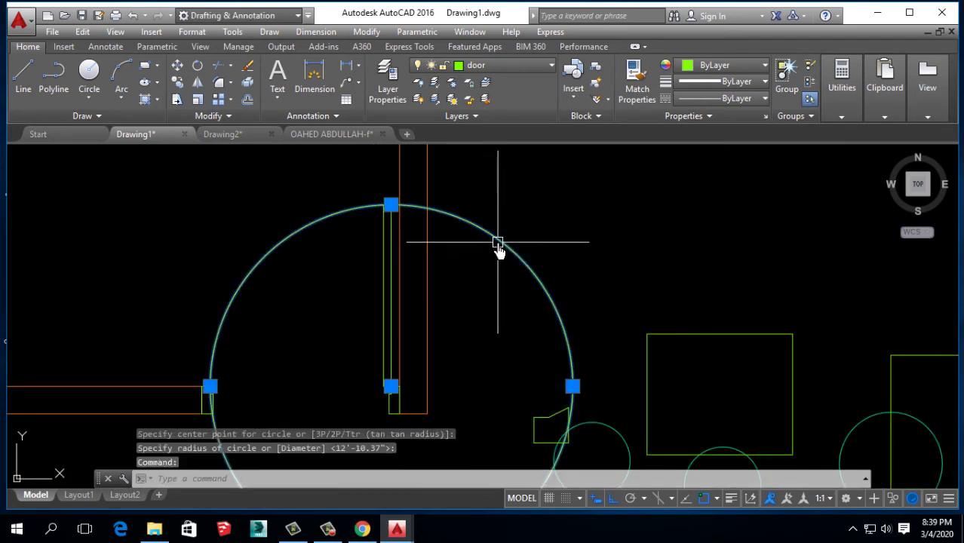
key(Delete)
Step: Draw a start-centre-end arc from the leaf top, centred at the hinge, ending at the left jamb
click(120, 96)
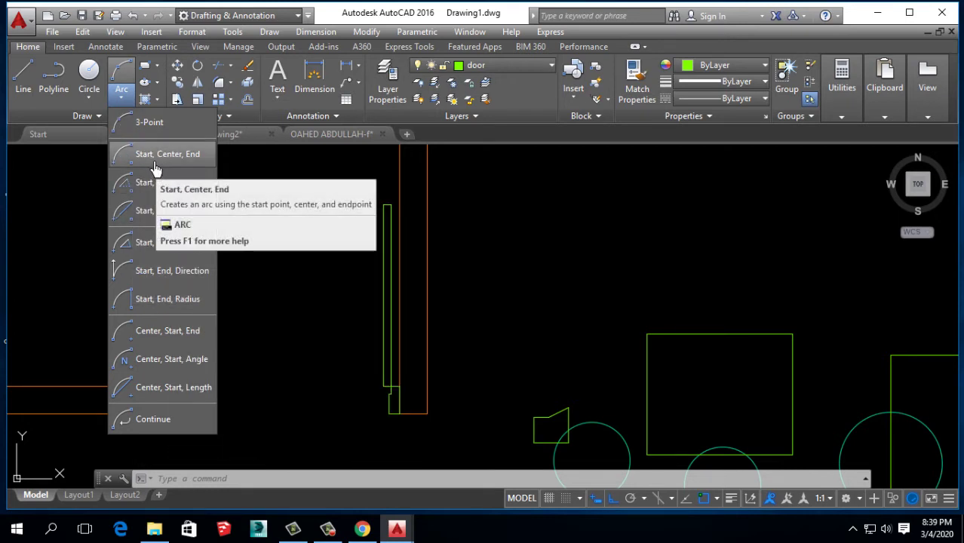
click(153, 156)
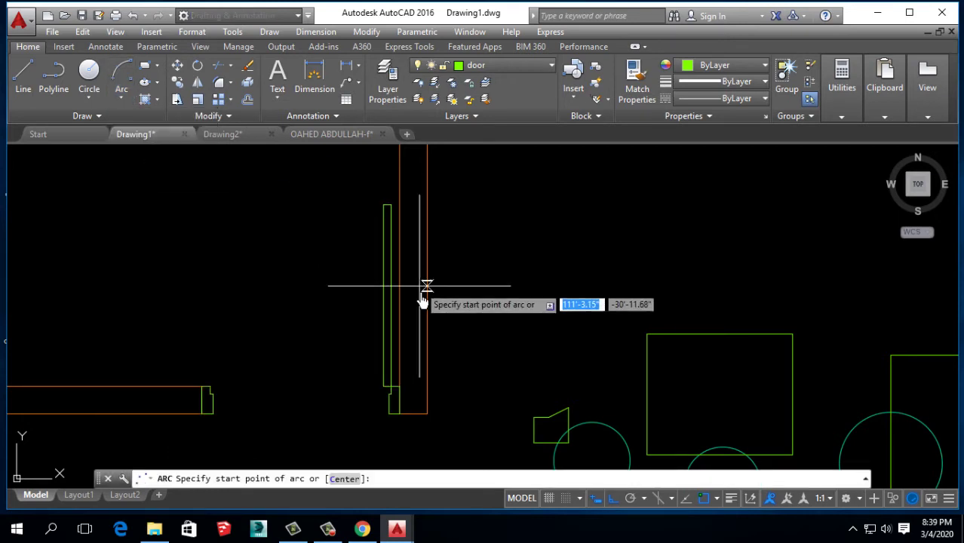
click(390, 204)
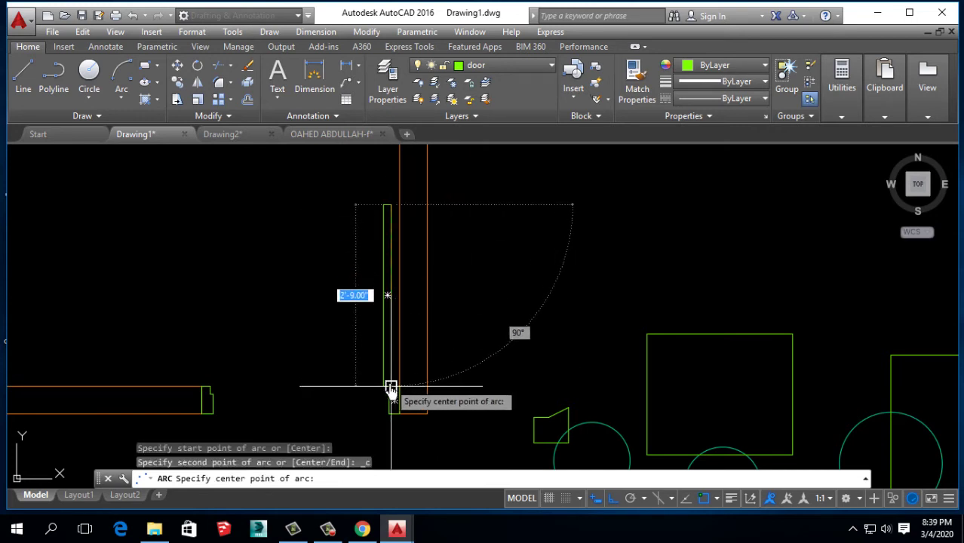
click(389, 387)
click(210, 387)
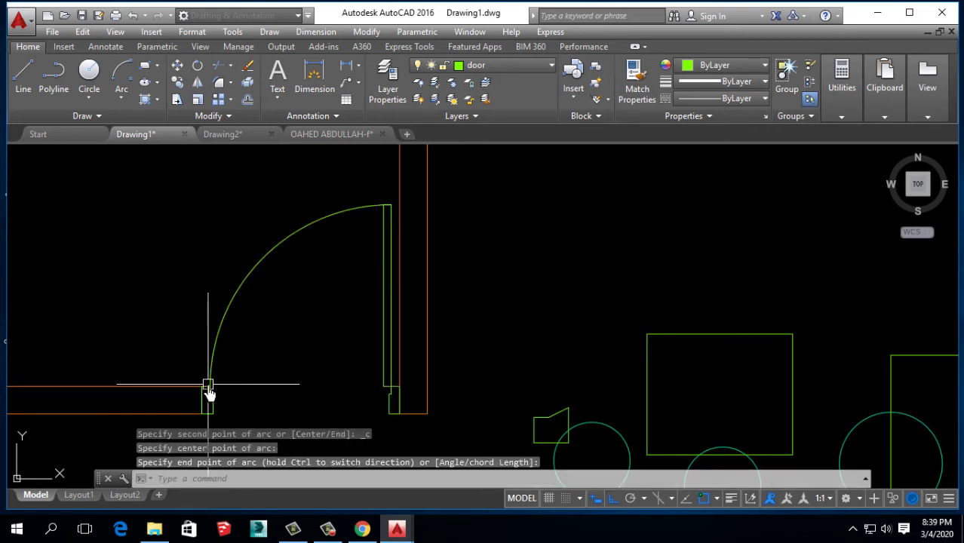
scroll(327, 299, down, 2)
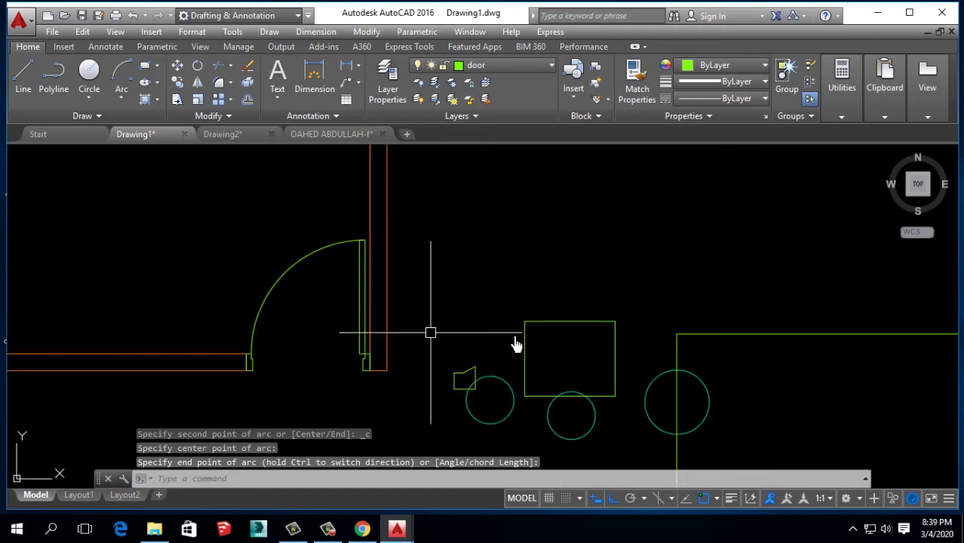
middle_drag(309, 262, 280, 259)
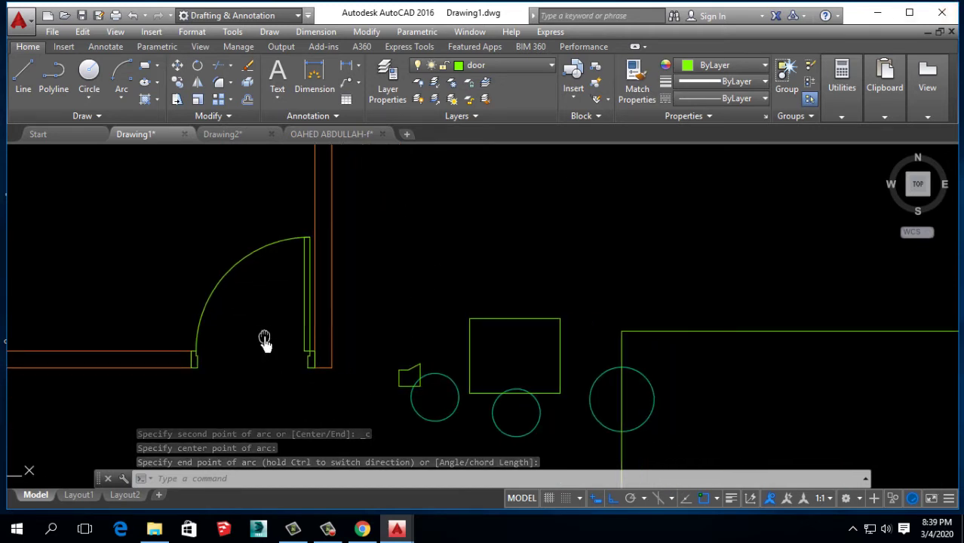
scroll(377, 333, down, 3)
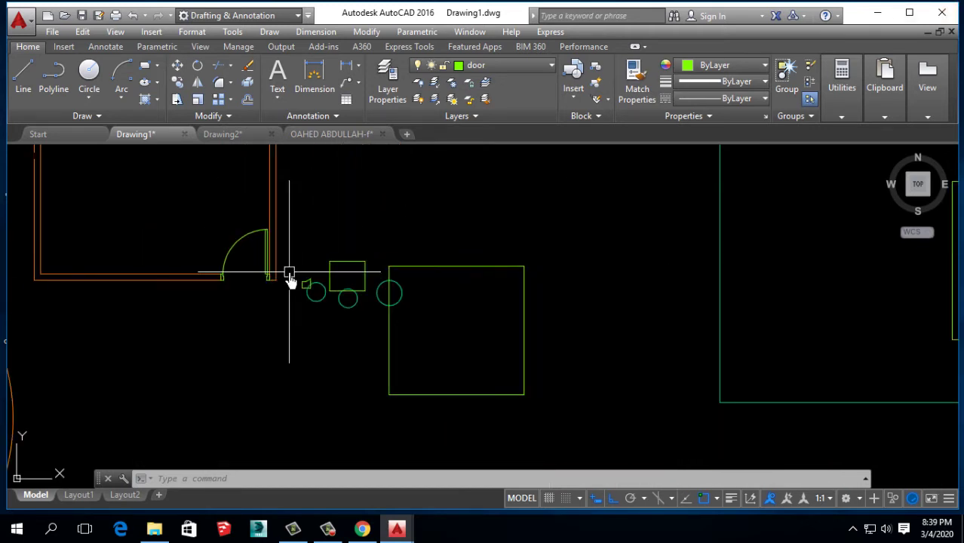
middle_drag(300, 276, 254, 344)
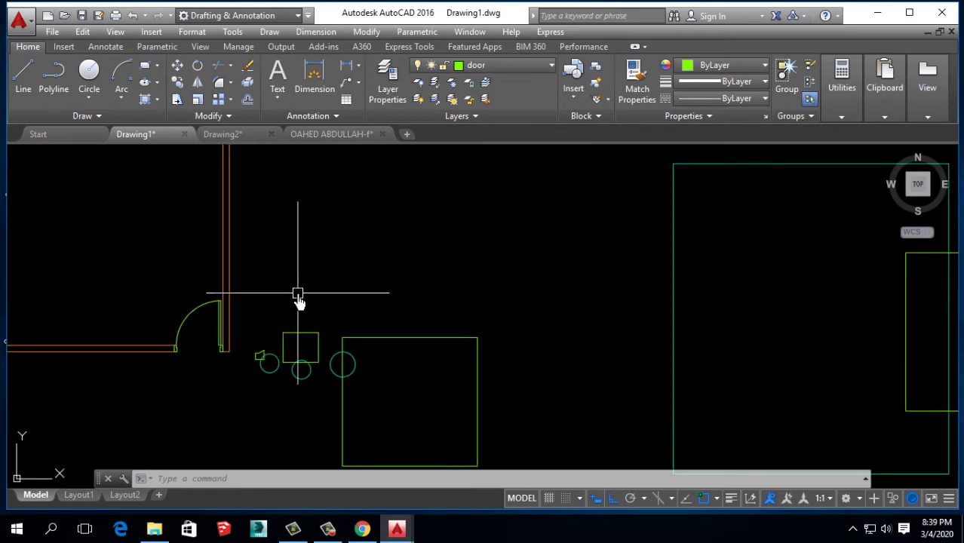
scroll(259, 222, down, 3)
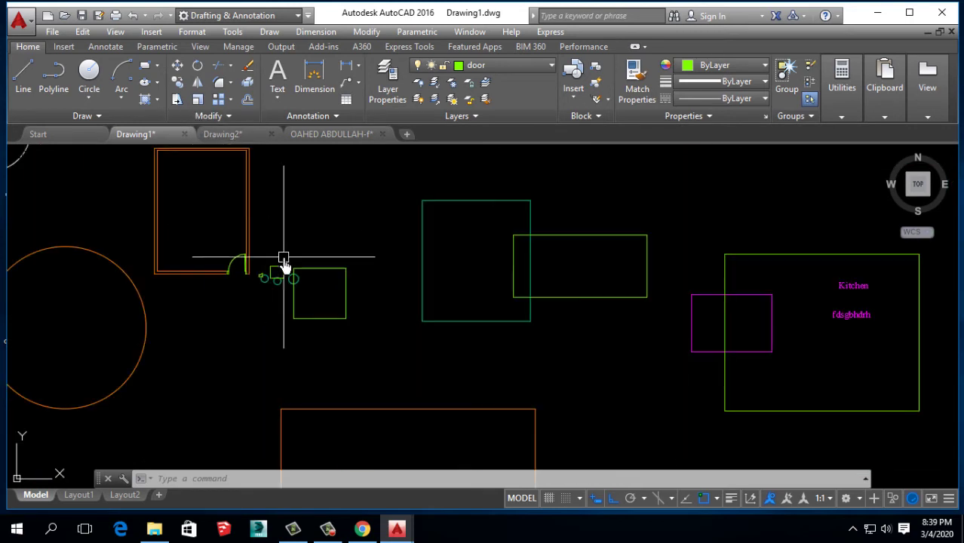
scroll(294, 301, up, 2)
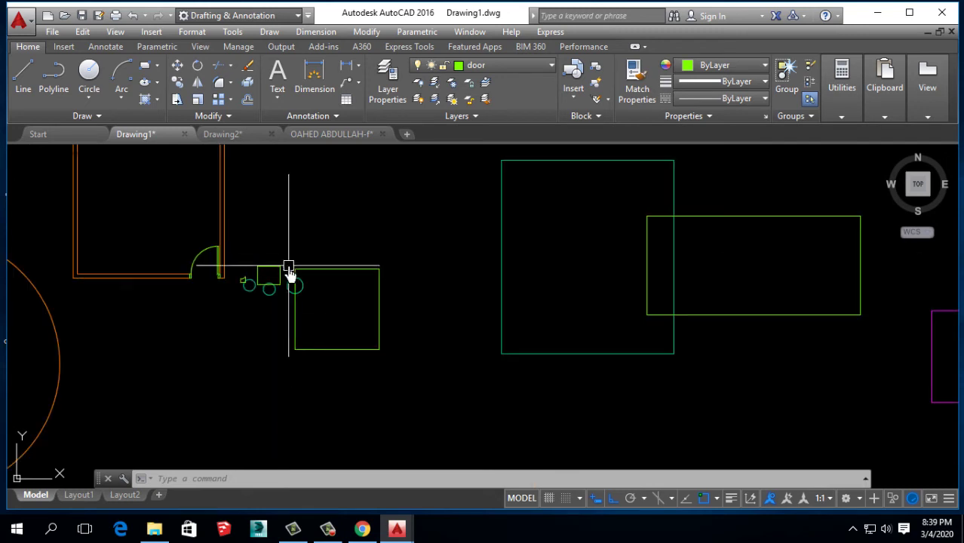
scroll(290, 276, up, 2)
scroll(247, 276, up, 2)
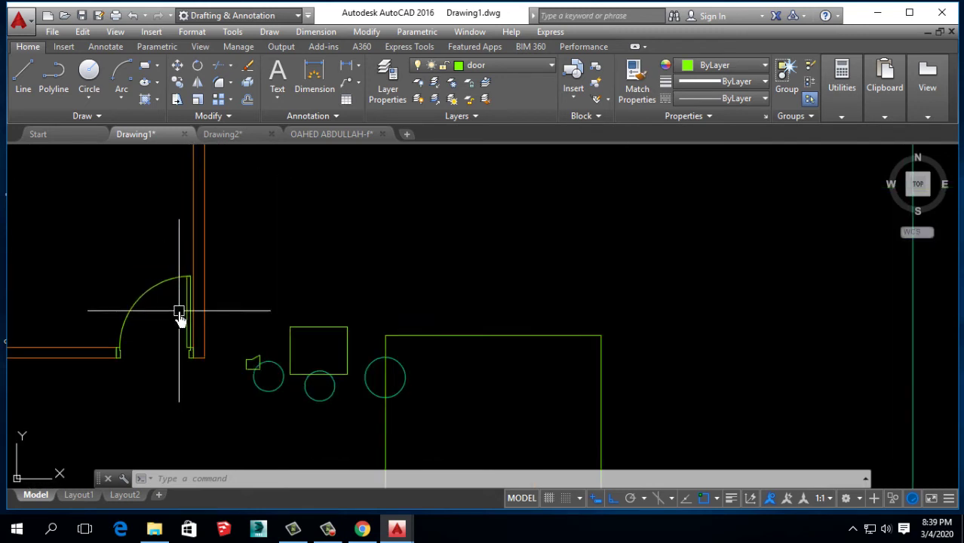
scroll(179, 318, up, 2)
middle_drag(187, 315, 208, 287)
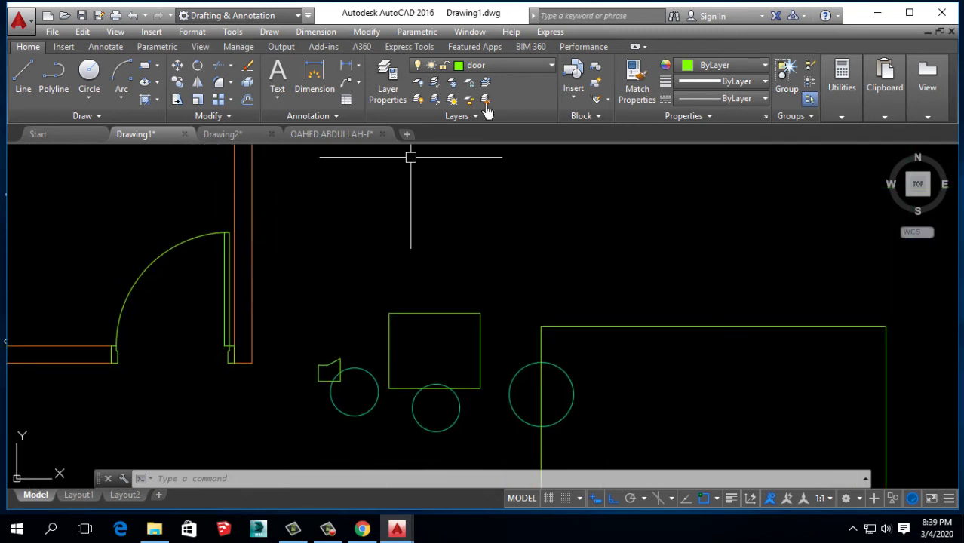
Step: Browse the block gallery and block dialogs, then cancel back out without changes
click(572, 104)
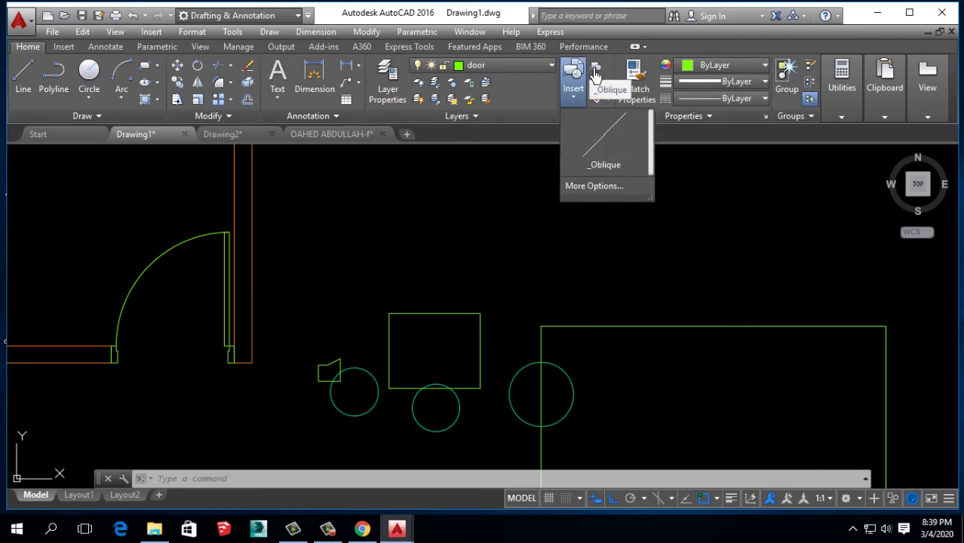
click(600, 92)
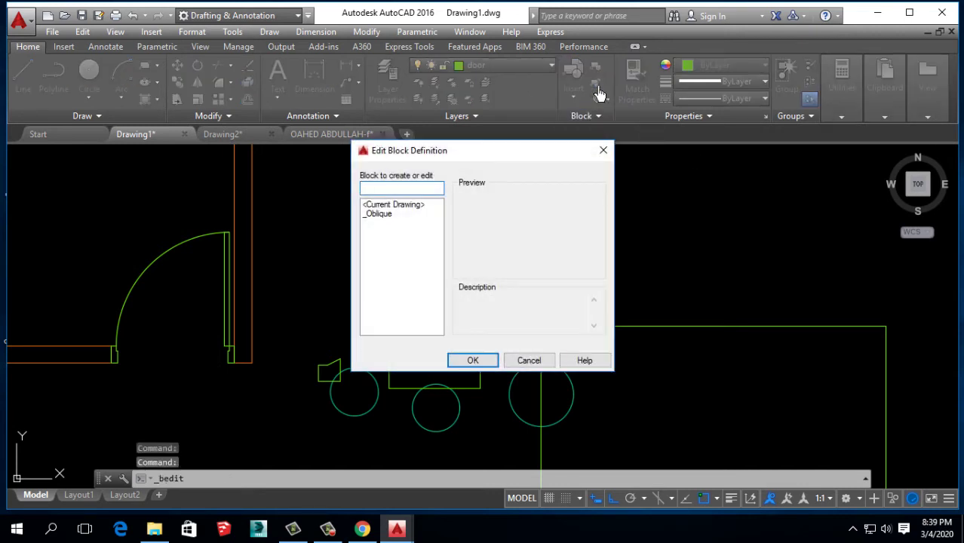
click(608, 151)
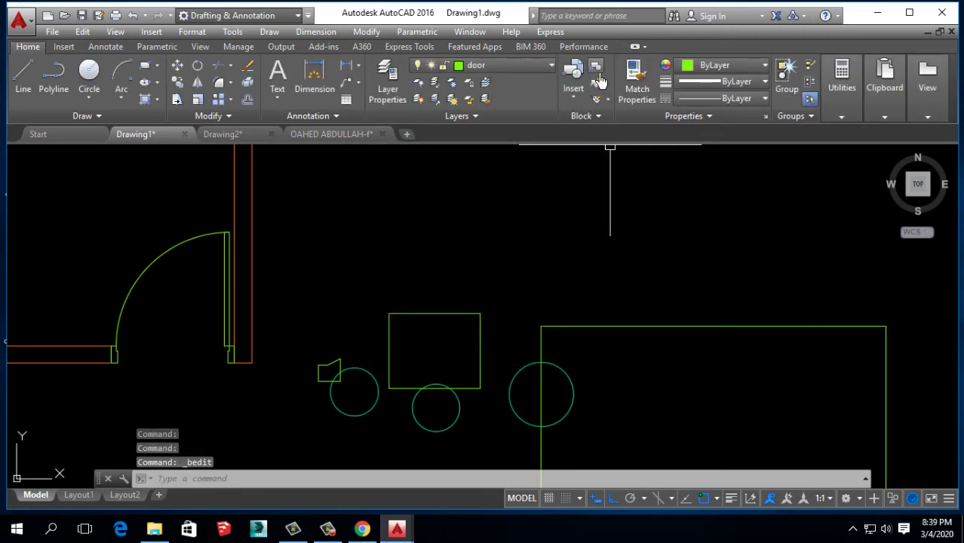
click(598, 78)
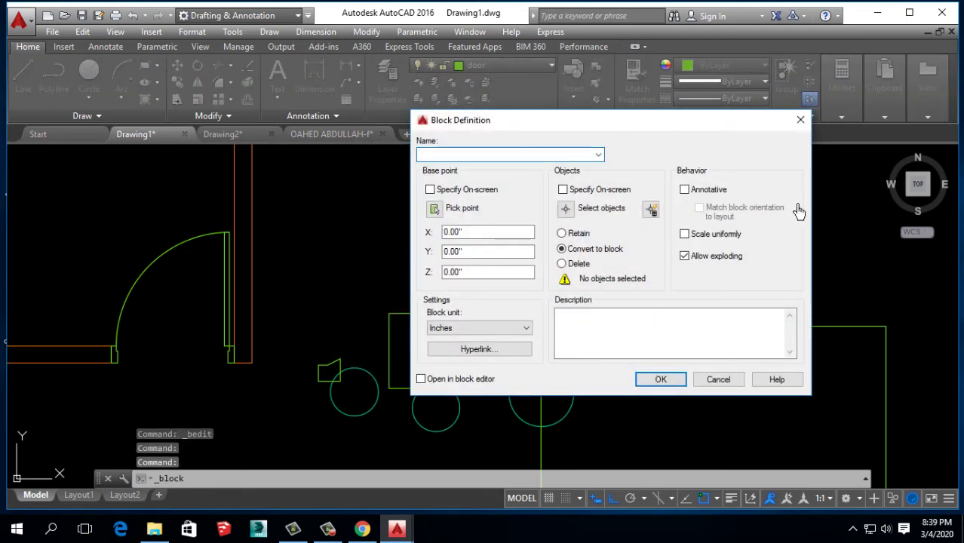
click(788, 130)
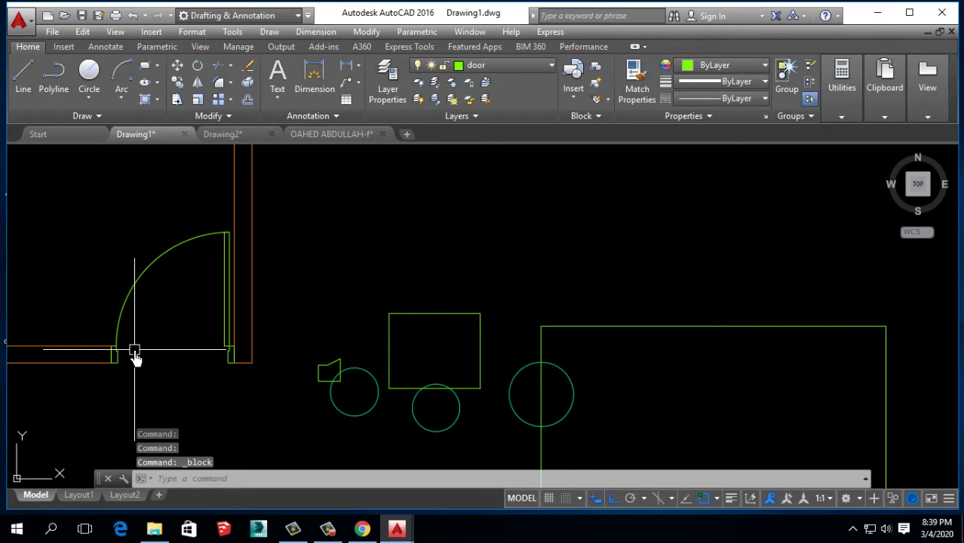
text(D)
key(Escape)
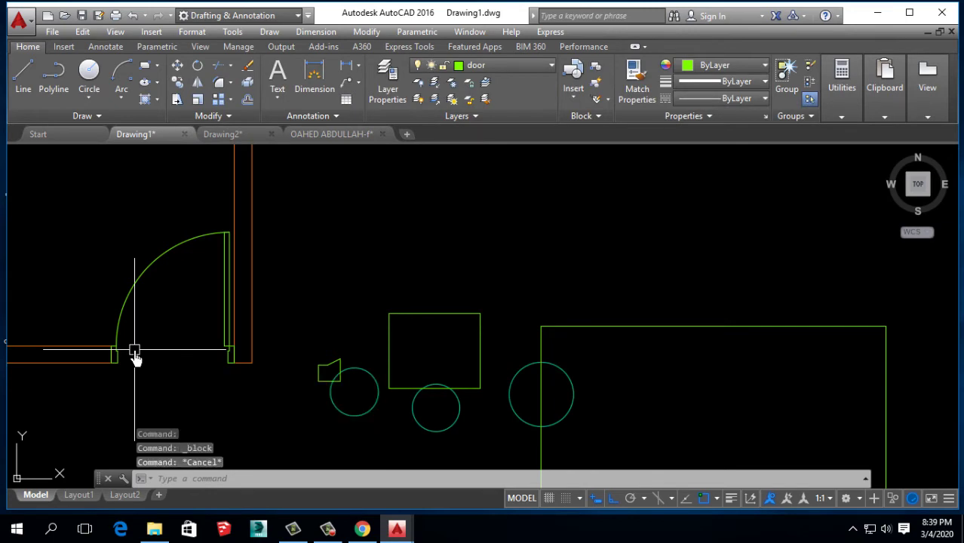
text(b)
Step: Start a block named door and select the arc, leaf and both jambs
key(Return)
text(door)
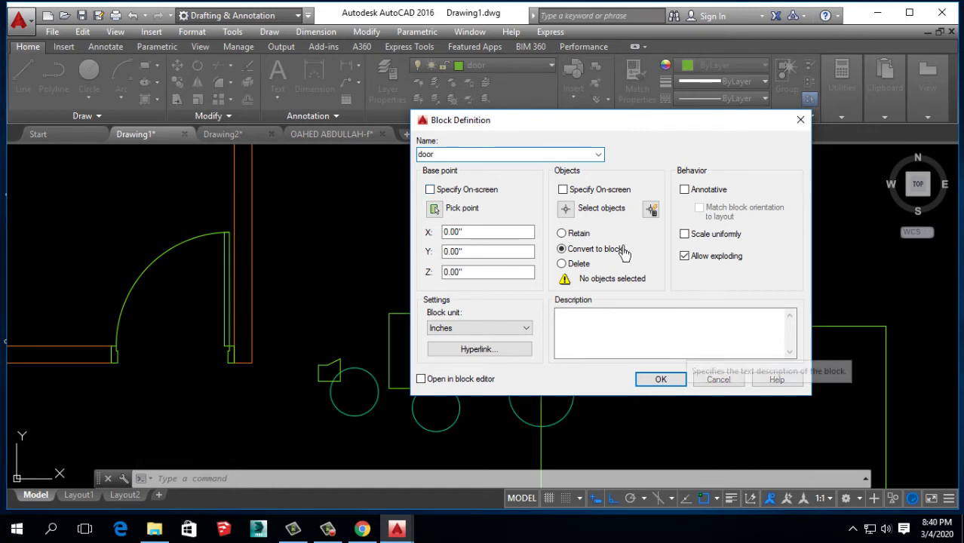
mouse_move(560, 130)
mouse_down()
mouse_move(537, 153)
mouse_move(516, 144)
mouse_up()
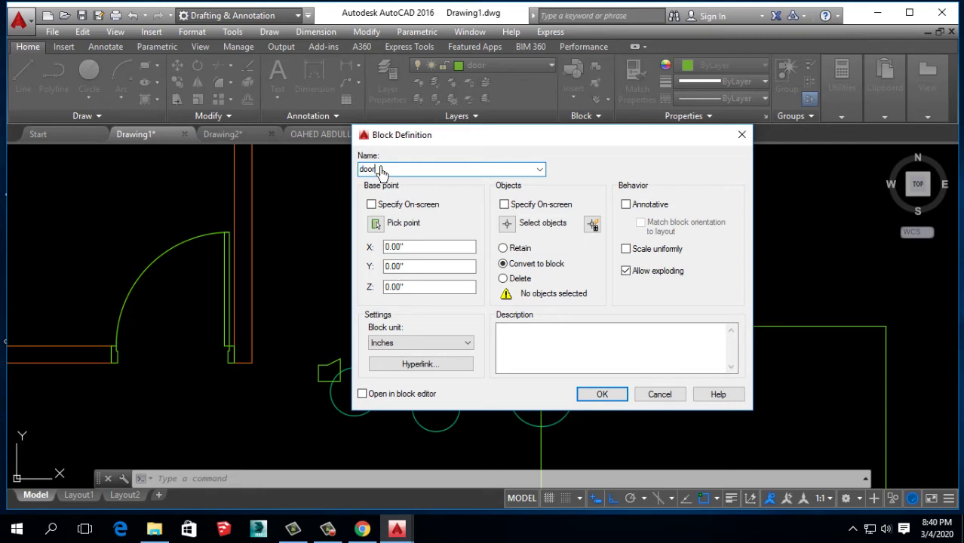
click(508, 226)
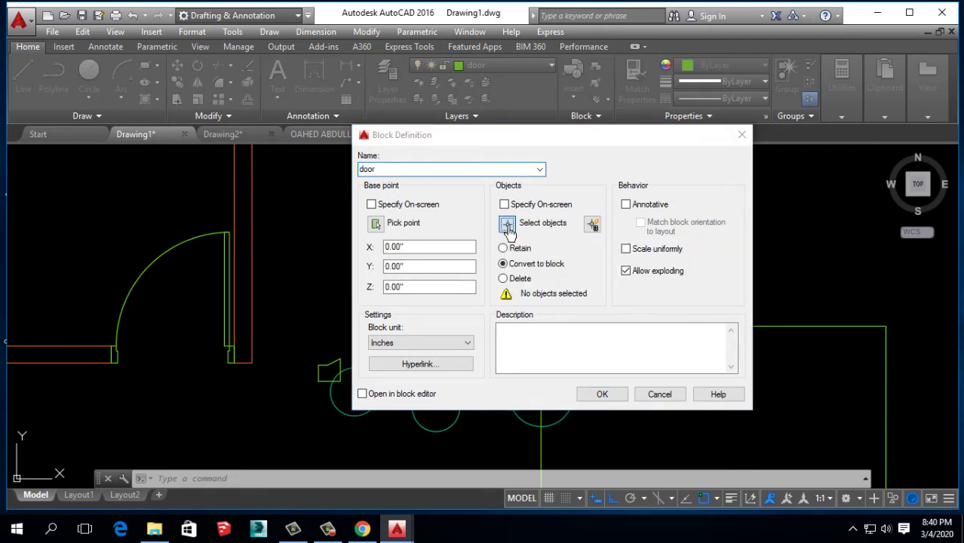
click(172, 258)
click(185, 238)
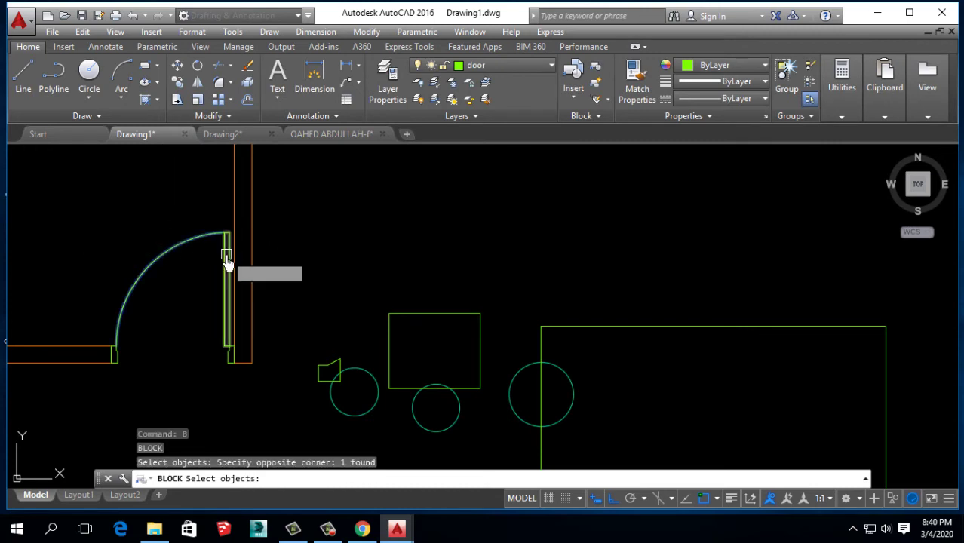
click(226, 254)
scroll(226, 347, up, 2)
click(236, 361)
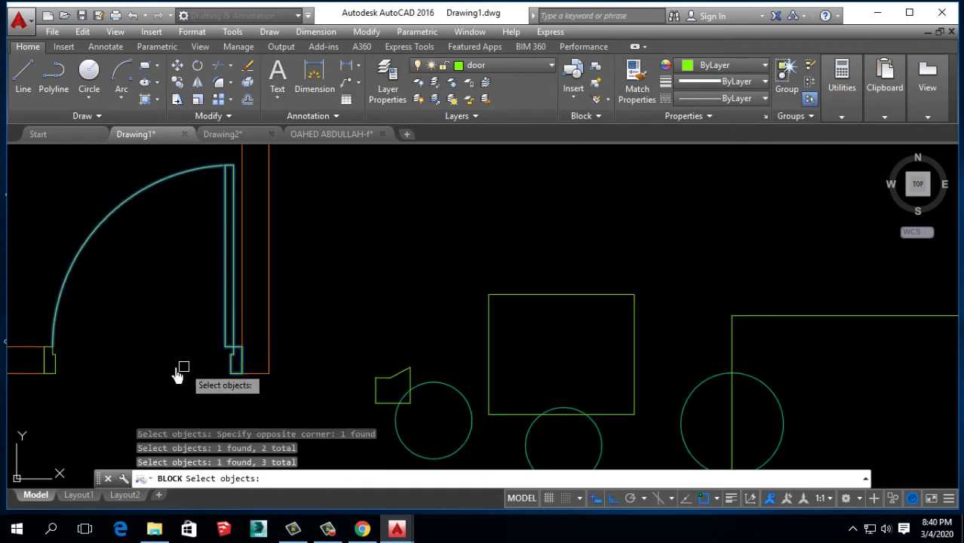
click(59, 367)
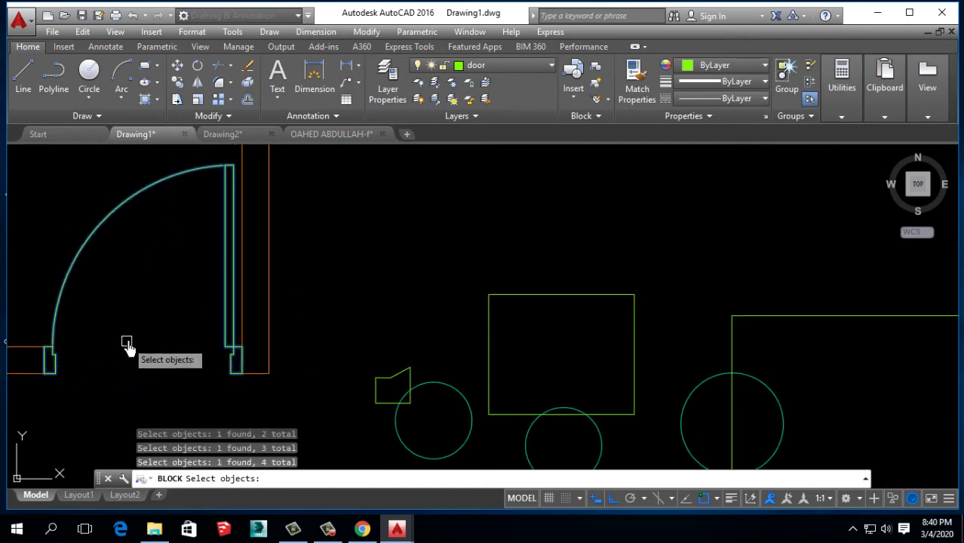
key(Return)
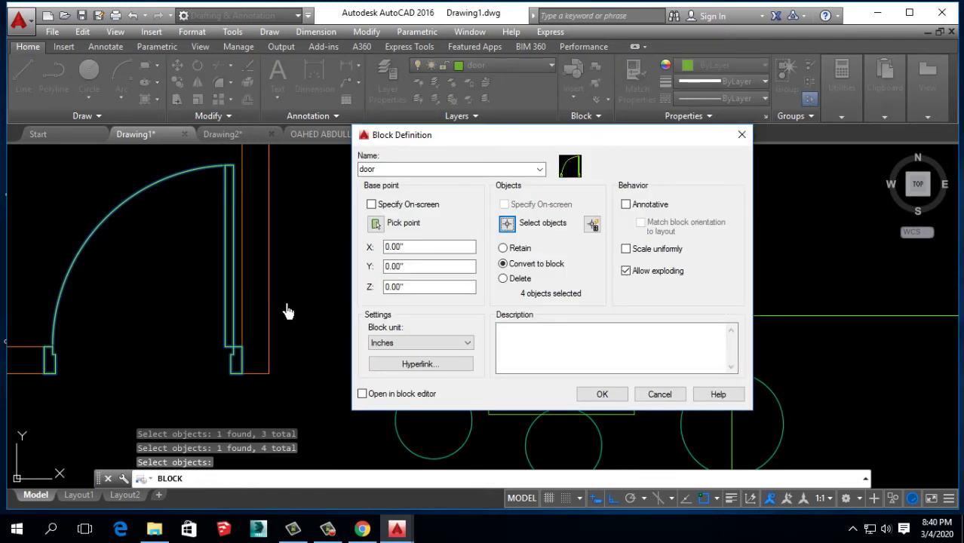
Step: Set the door block's base point at the right jamb corner and create it
click(374, 226)
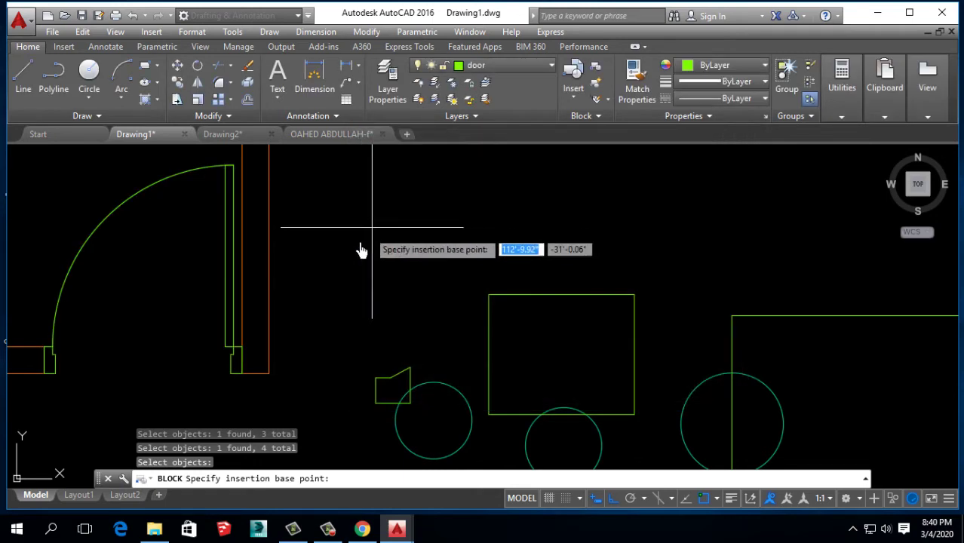
scroll(226, 402, up, 3)
scroll(273, 351, up, 2)
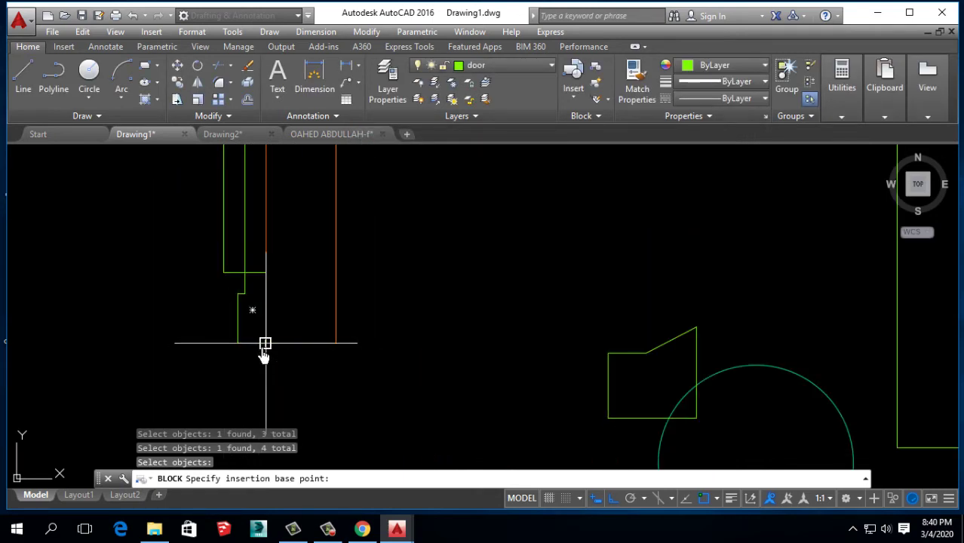
click(266, 343)
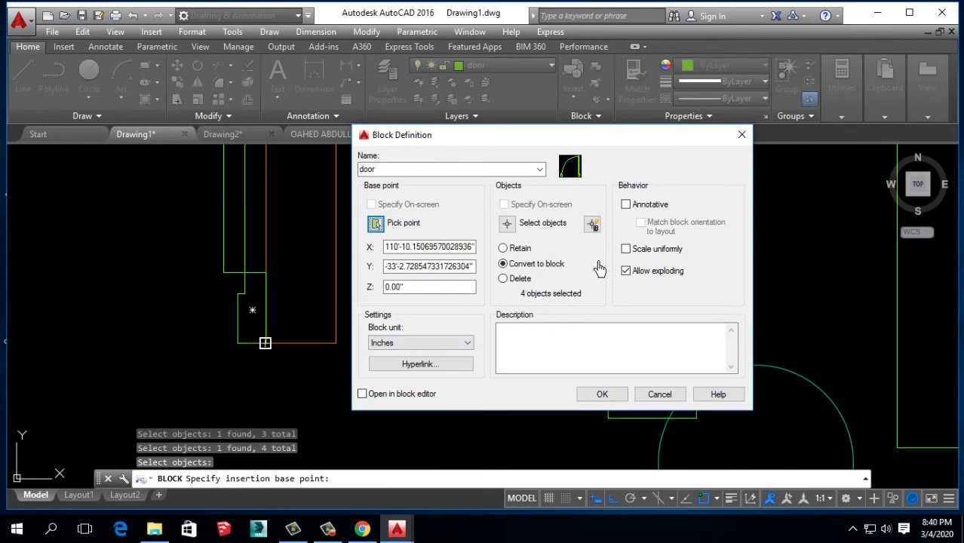
click(602, 395)
scroll(319, 258, down, 4)
click(317, 234)
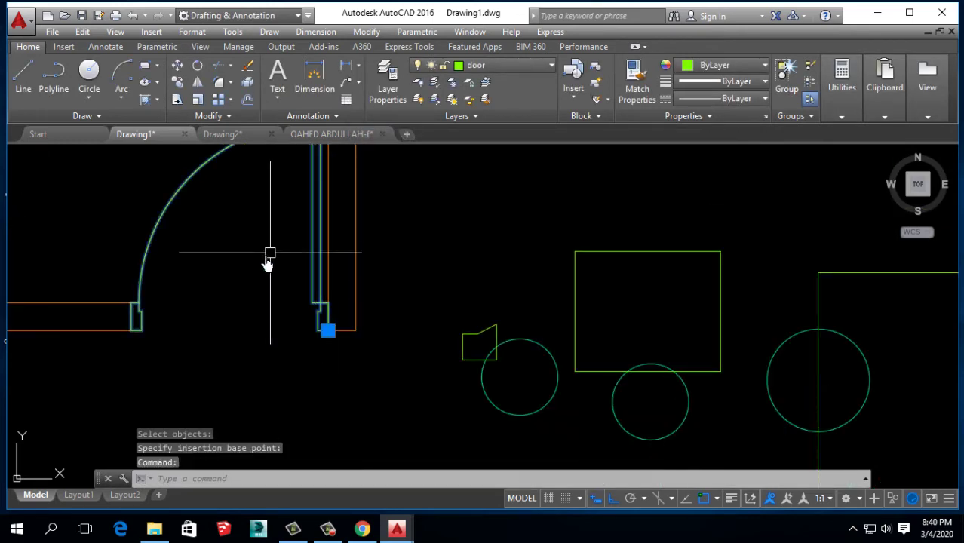
scroll(267, 258, down, 3)
Step: Delete the door and reinsert the door block at the wall corner
key(Delete)
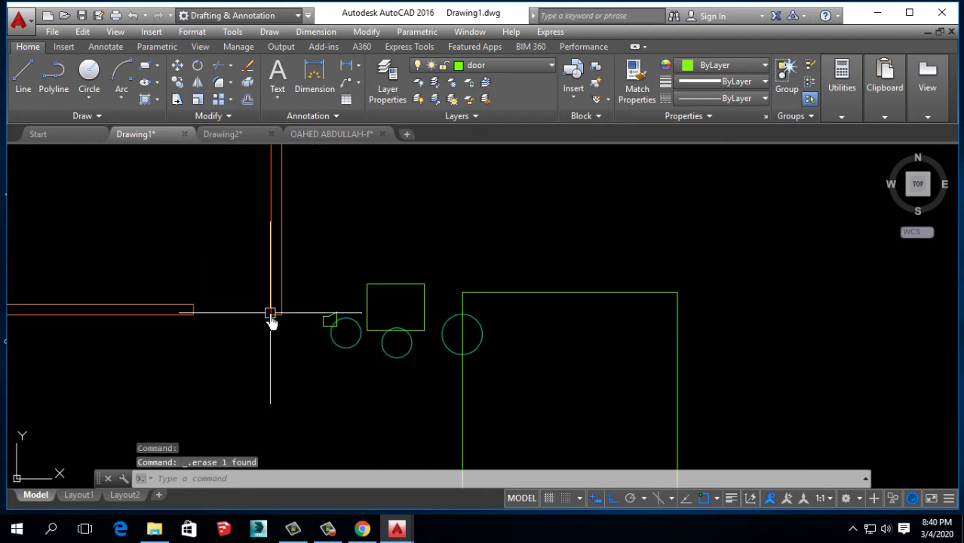
click(568, 102)
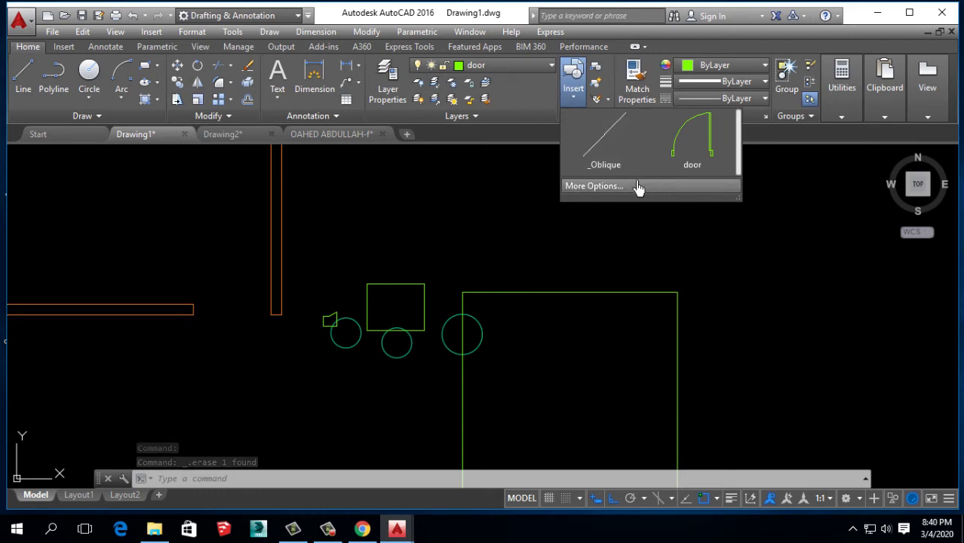
click(691, 163)
scroll(290, 341, up, 2)
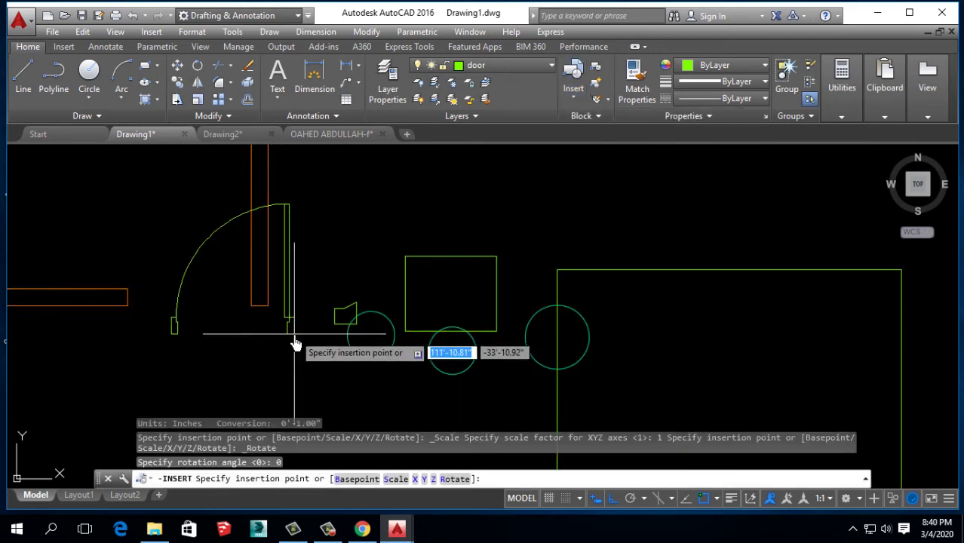
scroll(288, 350, up, 3)
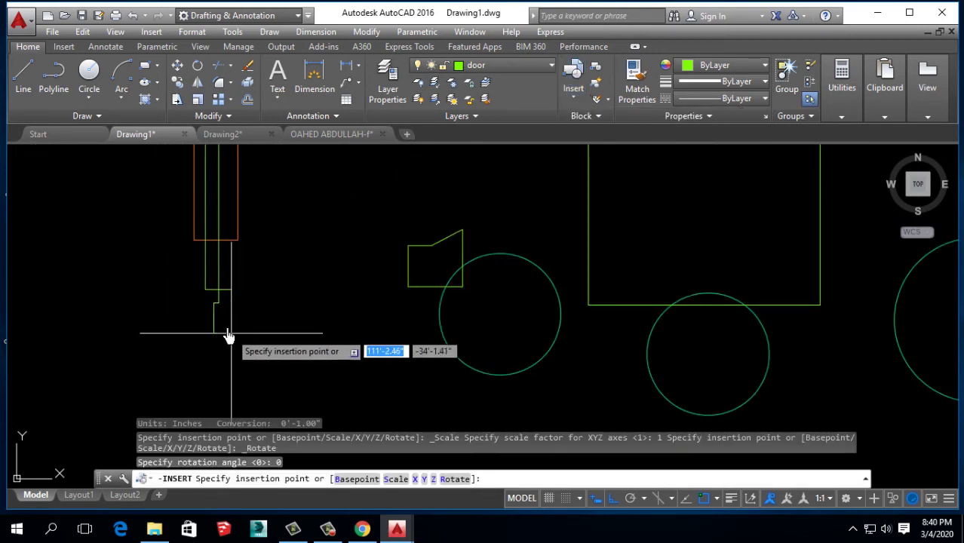
scroll(196, 235, up, 2)
click(195, 230)
scroll(252, 327, down, 3)
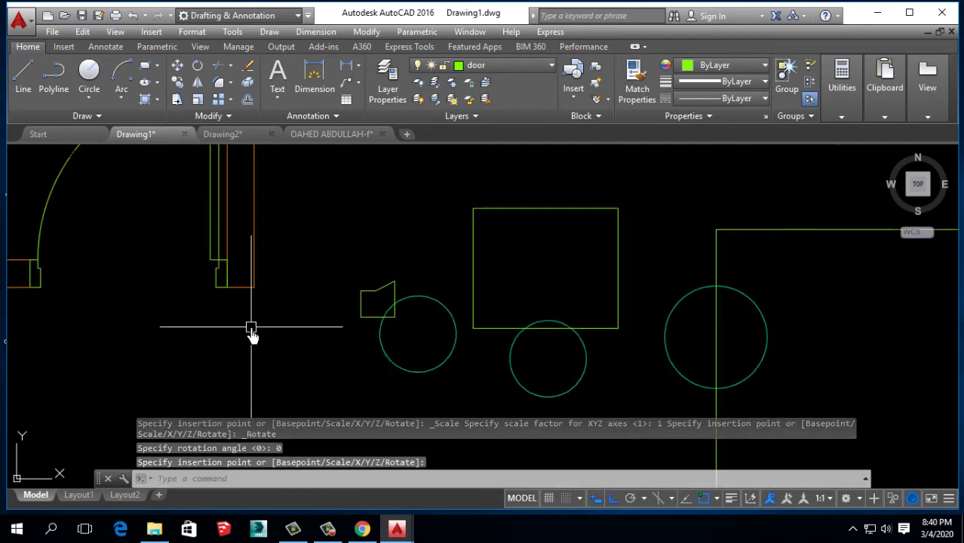
scroll(531, 282, down, 3)
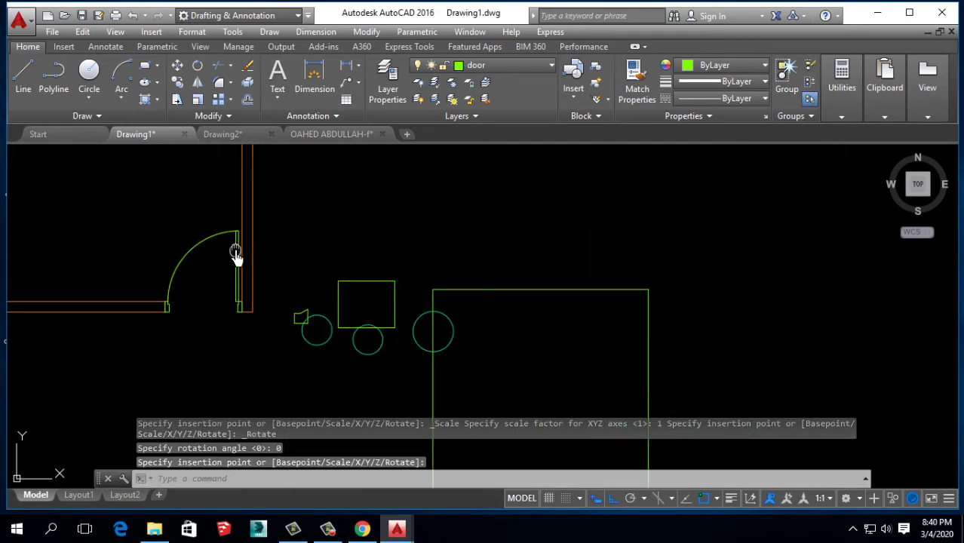
middle_drag(236, 254, 239, 237)
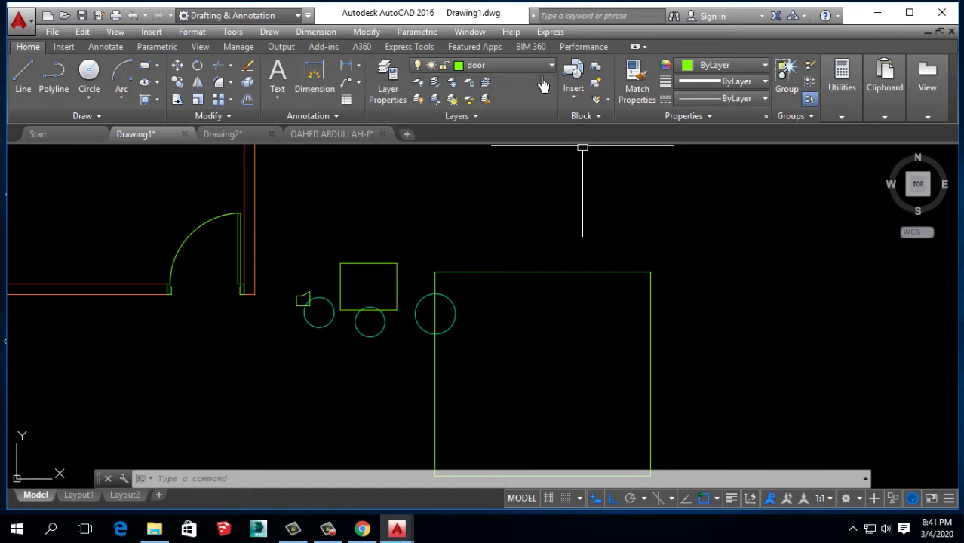
Step: Select the inserted door block to check it, then clear the selection
click(850, 110)
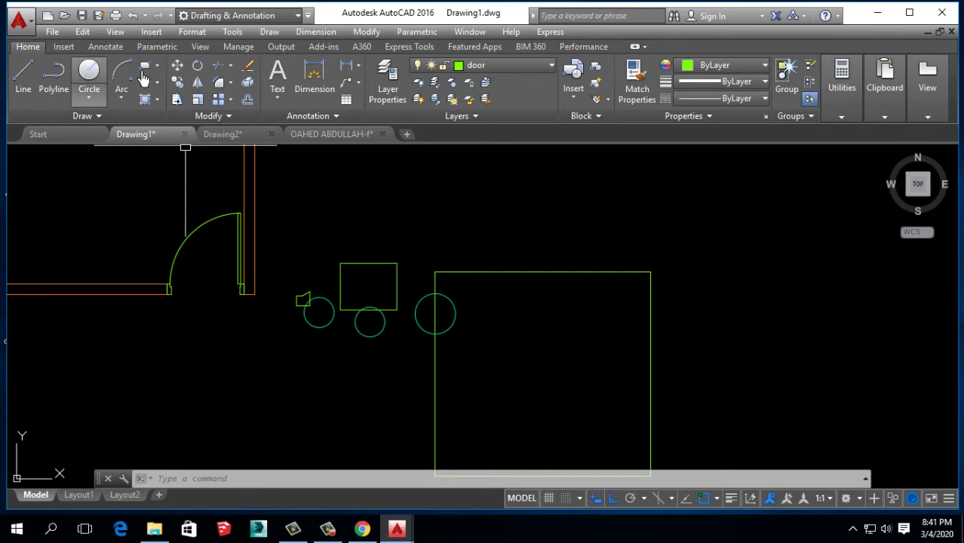
scroll(199, 256, up, 4)
click(190, 193)
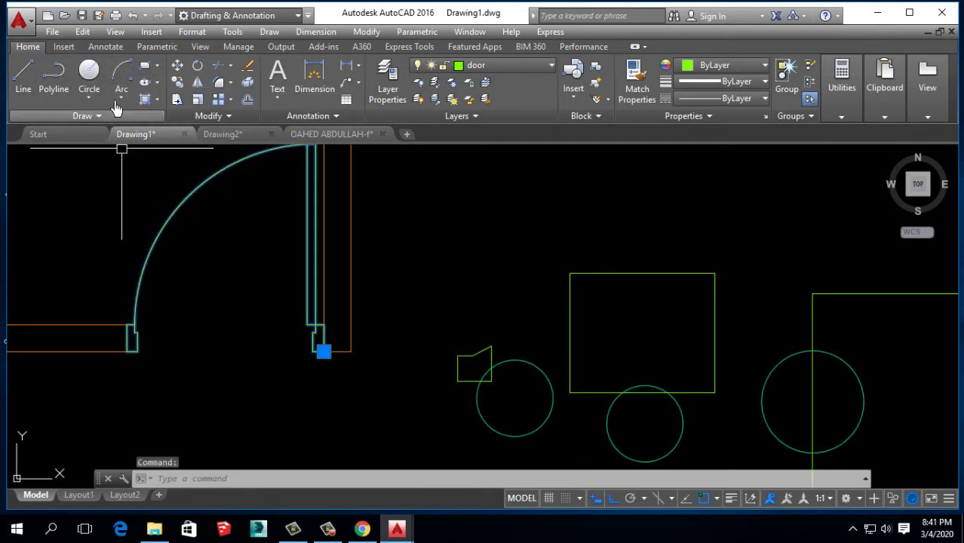
key(Escape)
scroll(223, 340, down, 5)
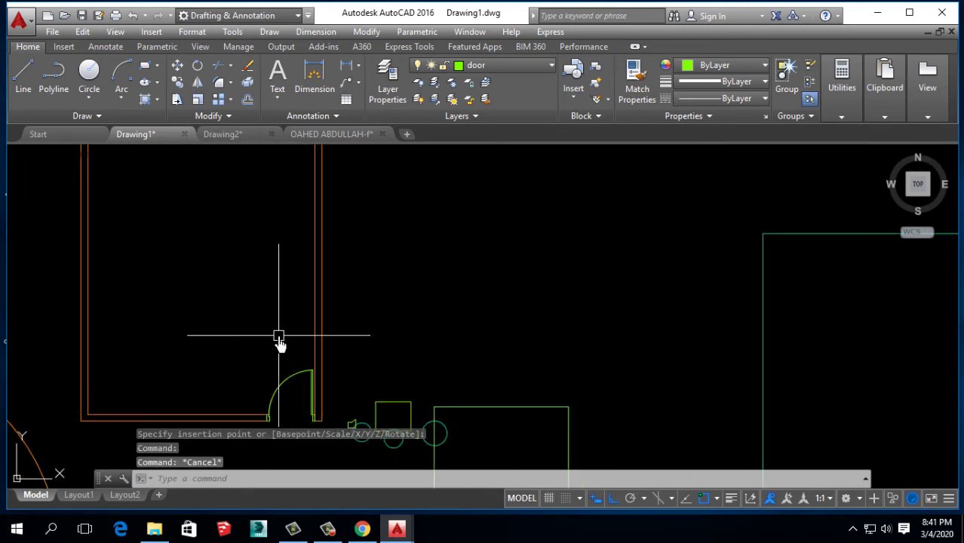
scroll(277, 340, down, 3)
scroll(194, 356, down, 2)
middle_drag(301, 322, 286, 308)
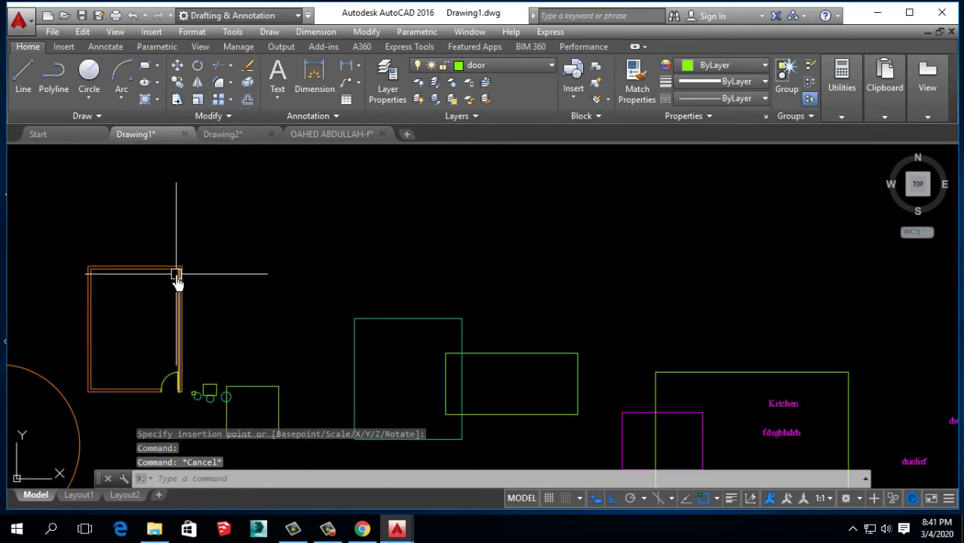
Step: Draw two rectangles beside the room with RECTANG
click(144, 65)
click(260, 206)
click(403, 286)
middle_drag(403, 287, 344, 280)
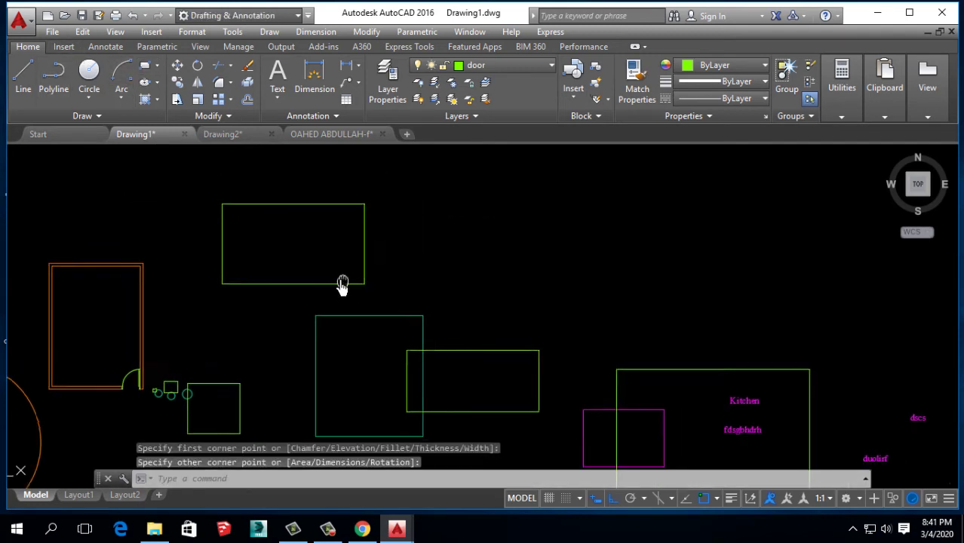
key(Return)
click(476, 212)
click(566, 297)
middle_drag(566, 298, 360, 297)
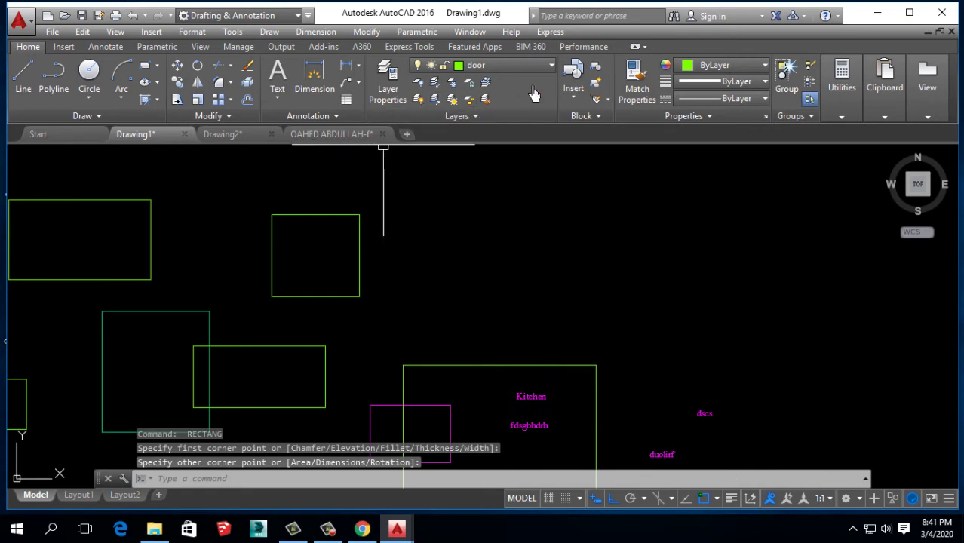
Step: Insert door block copies rotated 90° below the room and 45° nearby
click(576, 102)
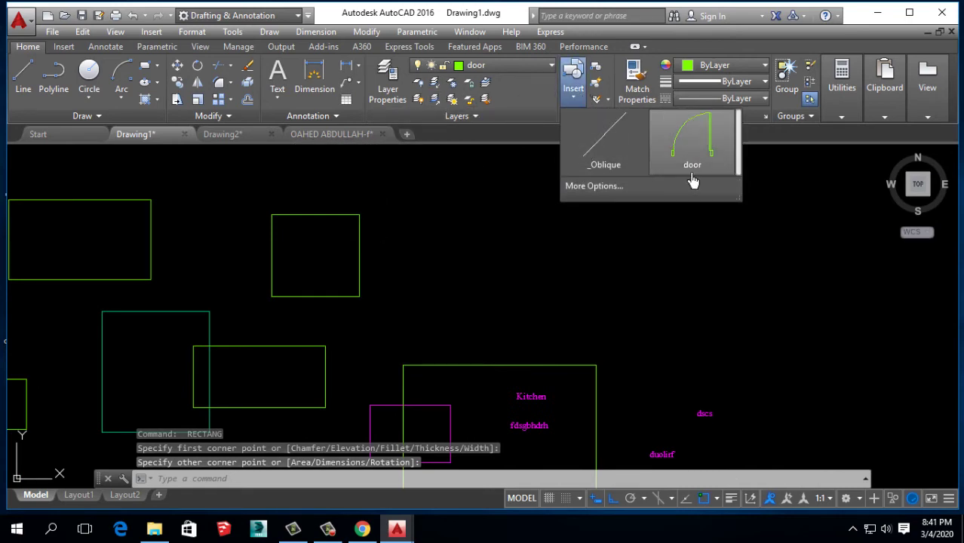
click(592, 186)
text(90)
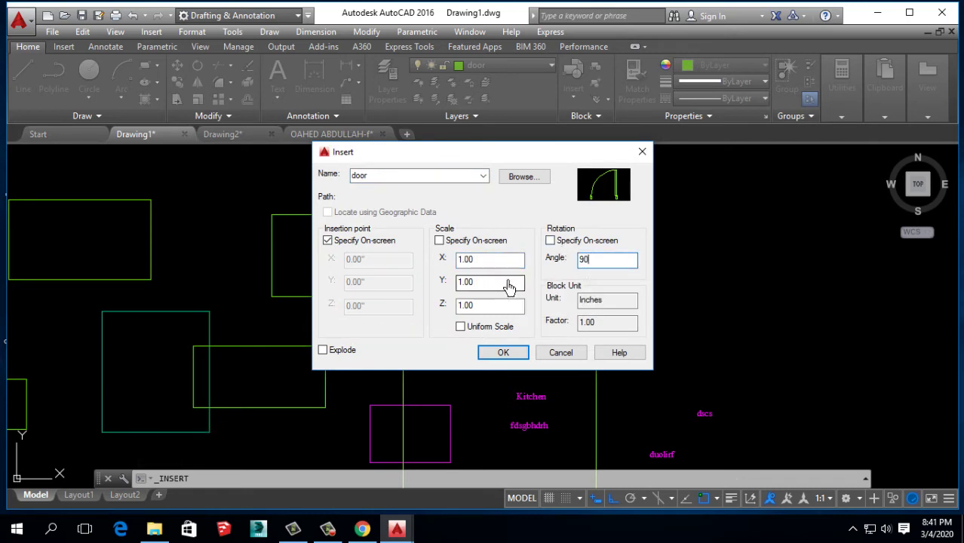
key(Return)
middle_drag(198, 340, 282, 354)
scroll(155, 332, up, 3)
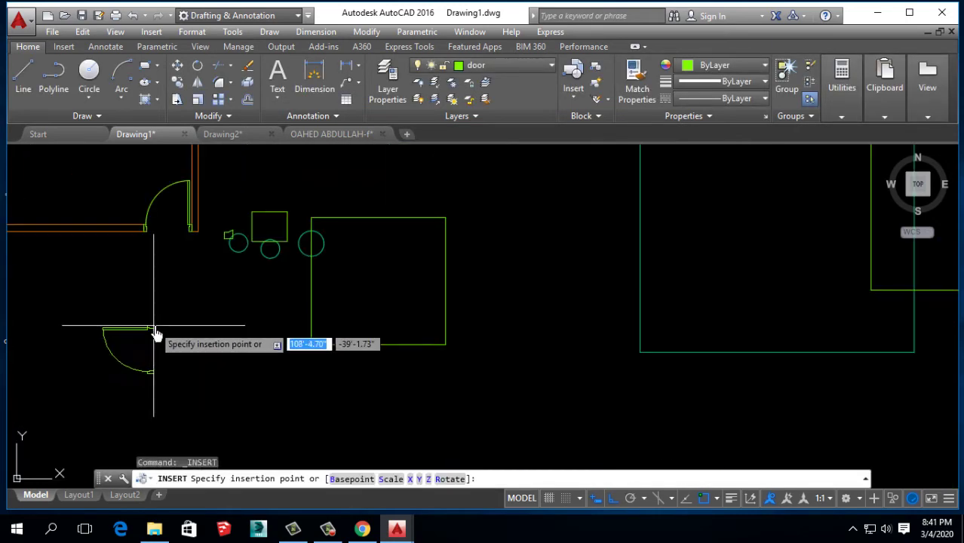
click(173, 310)
key(Return)
text(45)
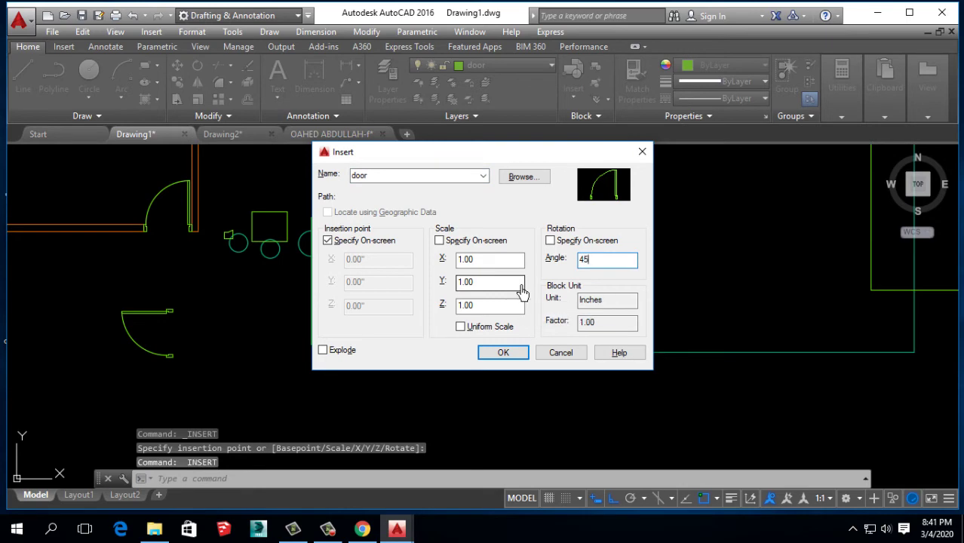
key(Return)
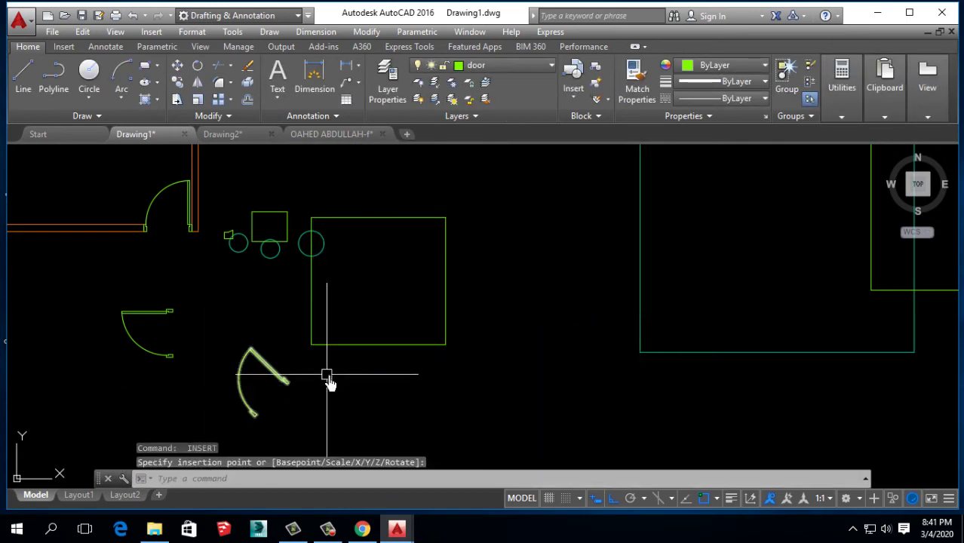
click(326, 374)
Step: Insert the door block rotated 180° at the wall, then switch to the reference floor plan
key(Return)
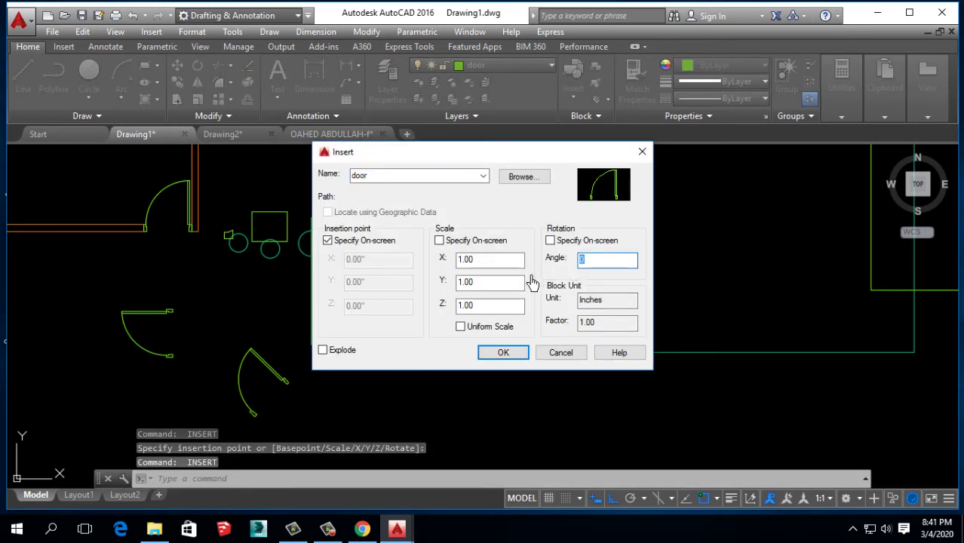
text(0)
key(Return)
scroll(337, 294, down, 2)
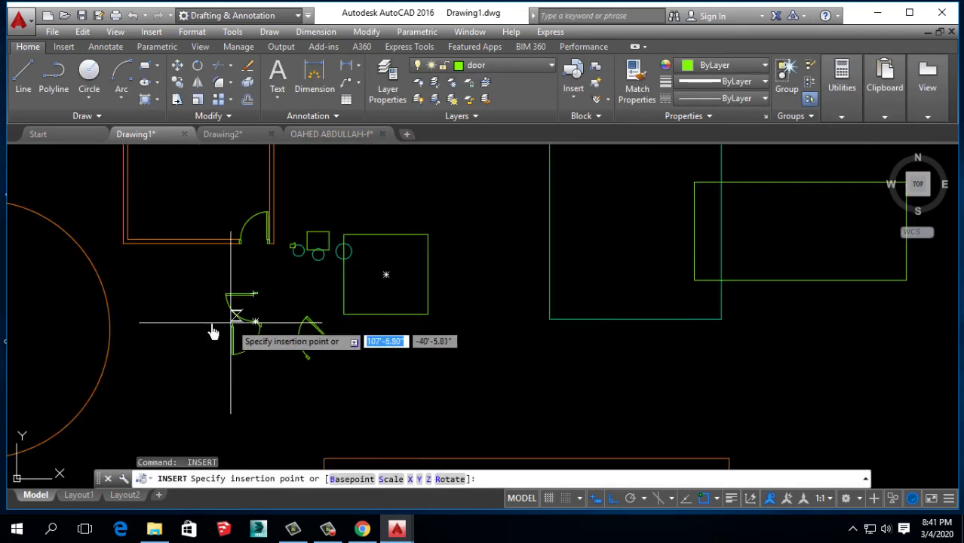
click(183, 330)
middle_drag(248, 271, 295, 262)
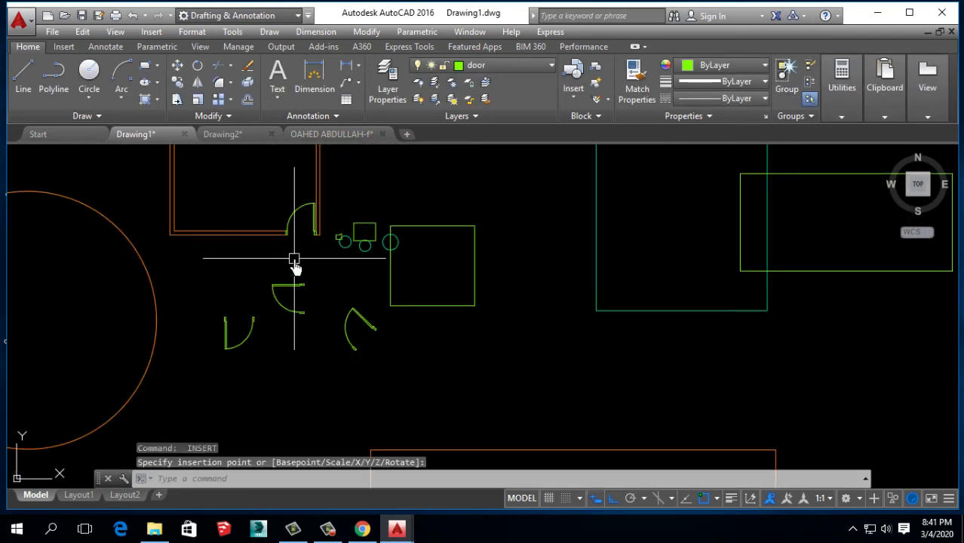
click(312, 135)
Step: Zoom over the reference plan's toilets and kitchens, then return to Drawing1
scroll(483, 340, up, 5)
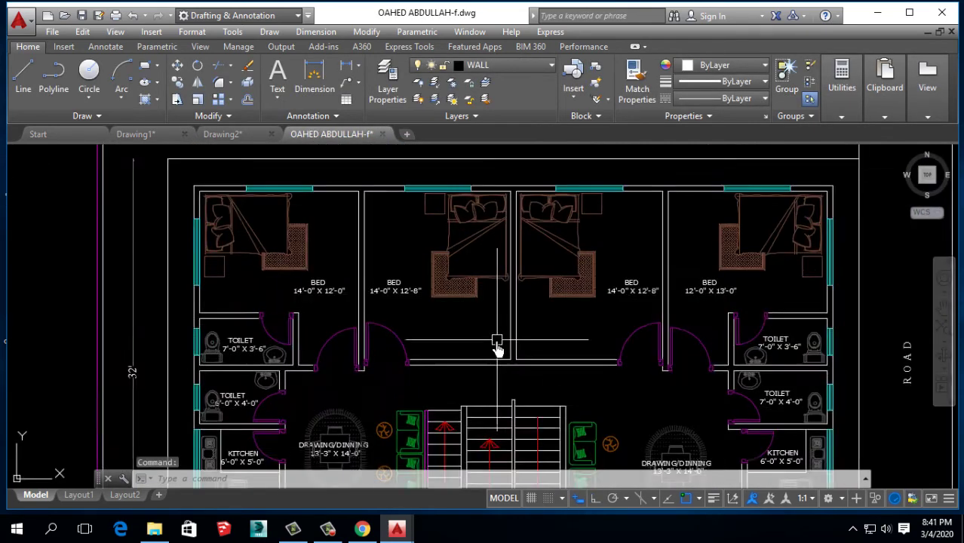
scroll(359, 260, down, 2)
scroll(360, 260, down, 3)
scroll(462, 283, up, 3)
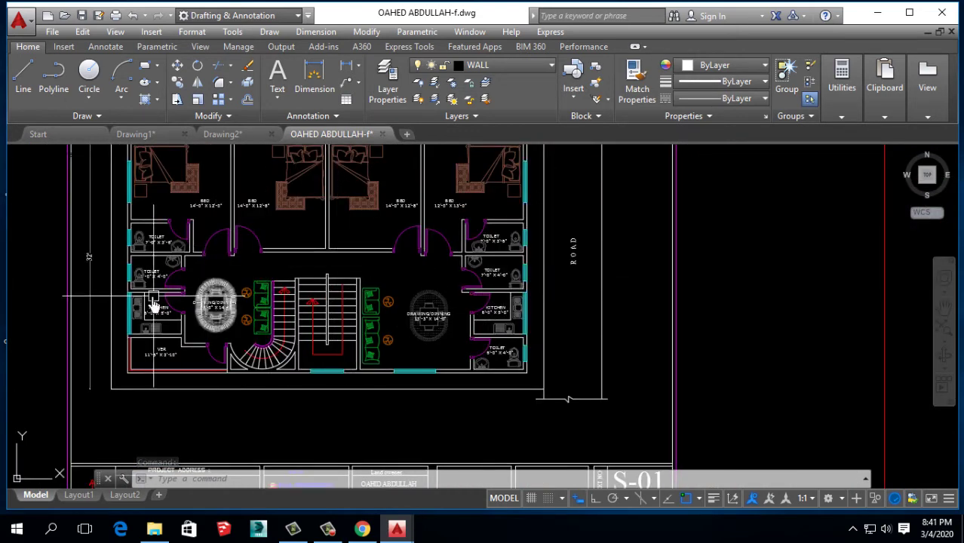
scroll(159, 294, up, 2)
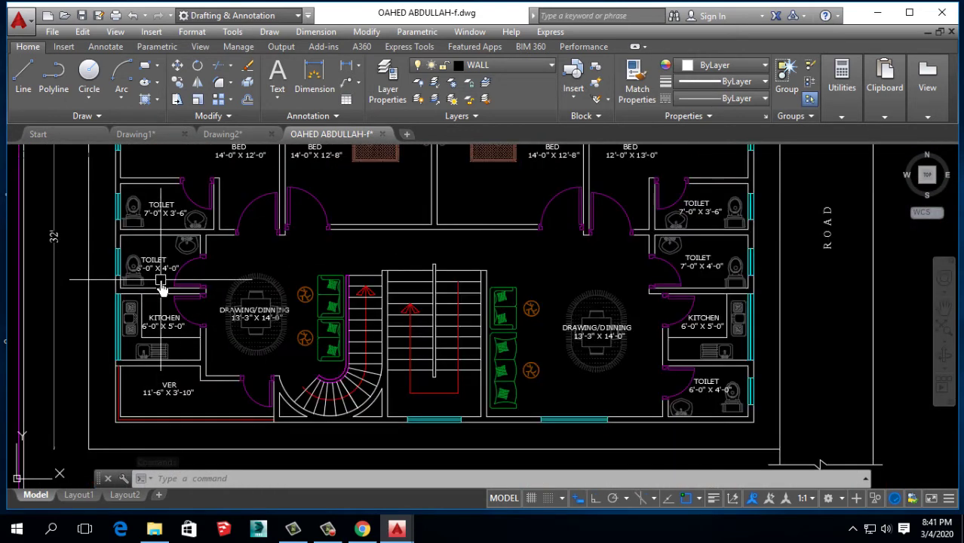
click(136, 134)
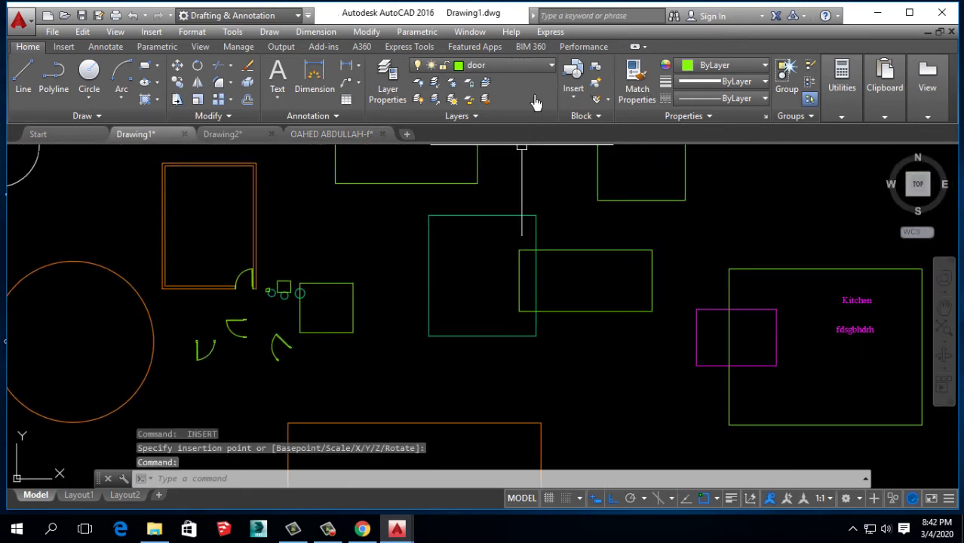
Step: Draw a trial 5-unit polyline segment on the current layer
scroll(226, 214, up, 2)
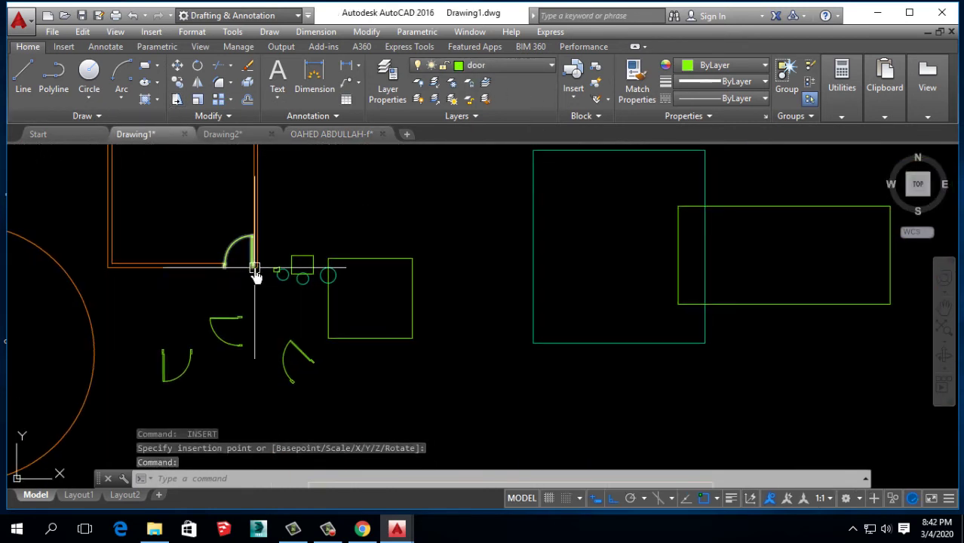
scroll(277, 215, down, 1)
key(l)
key(Return)
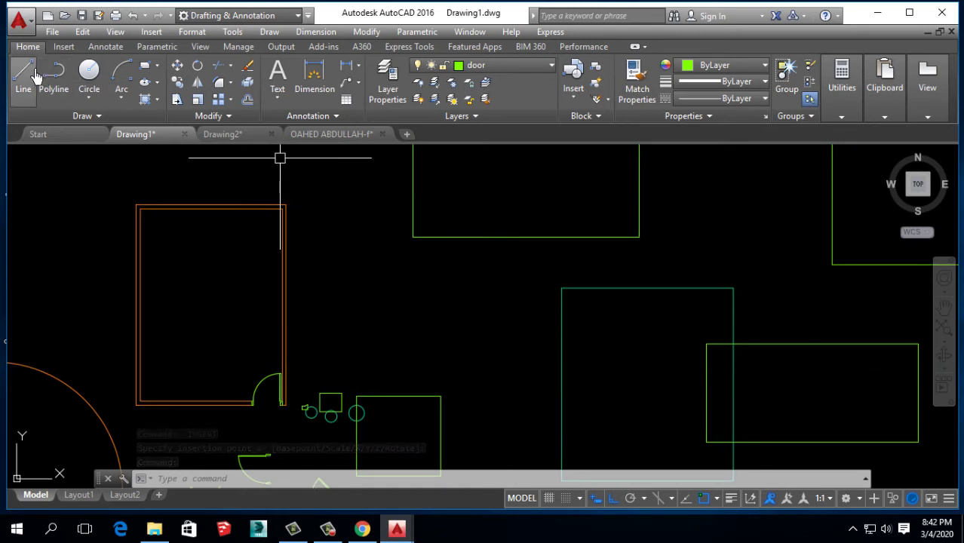
scroll(153, 173, up, 3)
click(54, 75)
middle_drag(179, 198, 179, 273)
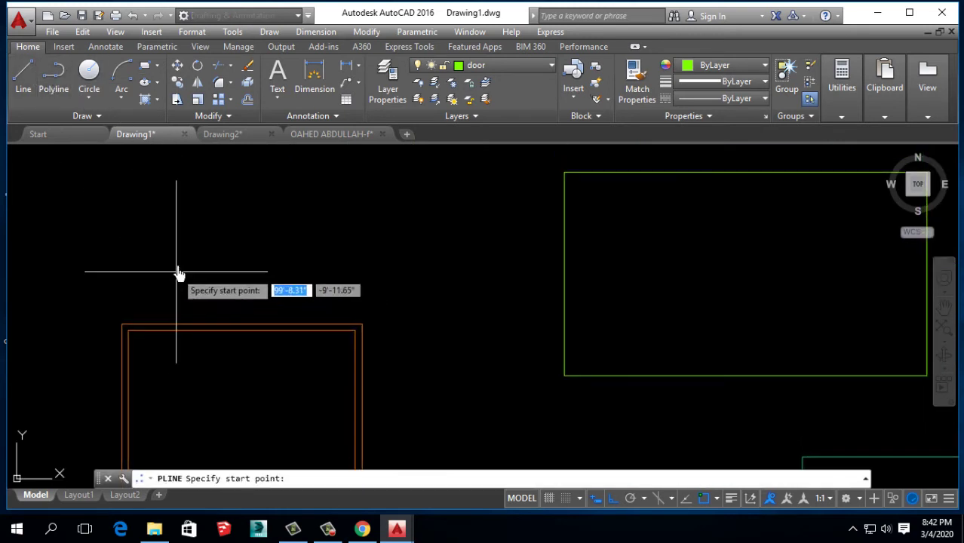
click(175, 192)
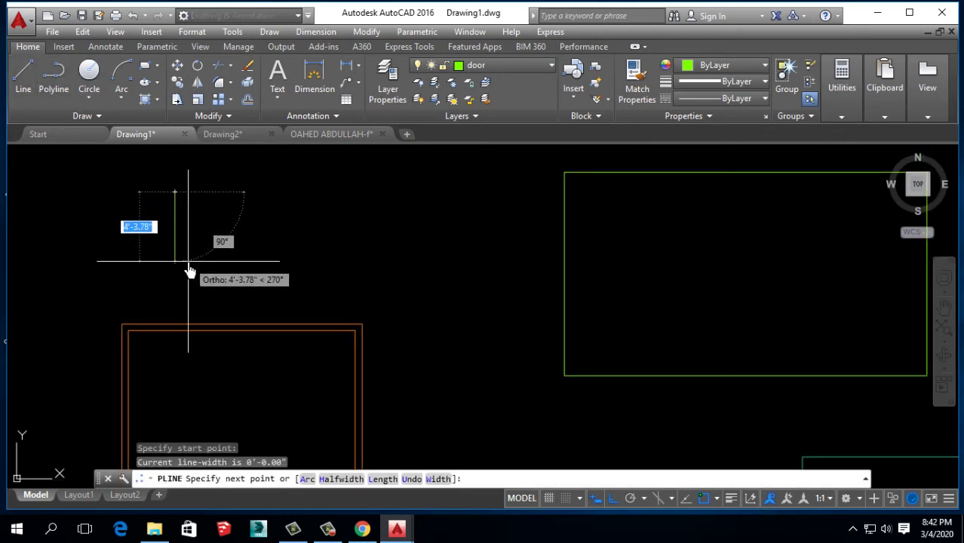
text(5)
key(Return)
key(Return)
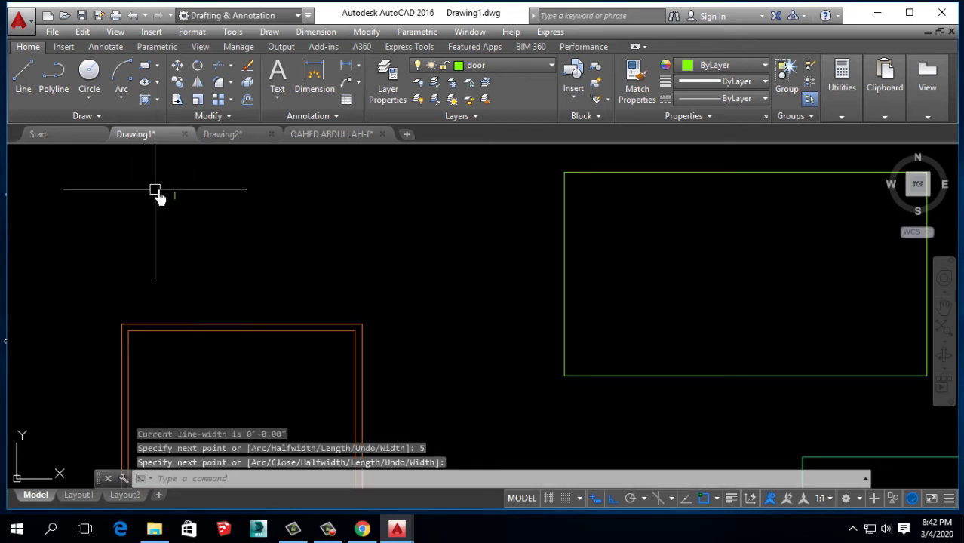
scroll(170, 193, up, 2)
Step: Make the magenta dddd layer current and draw a 5-unit vertical polyline
click(473, 67)
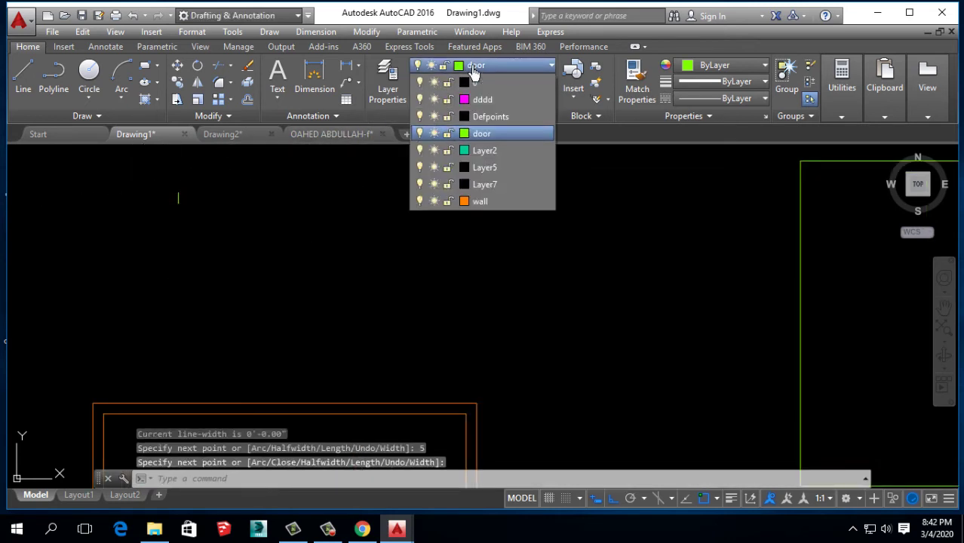
click(483, 100)
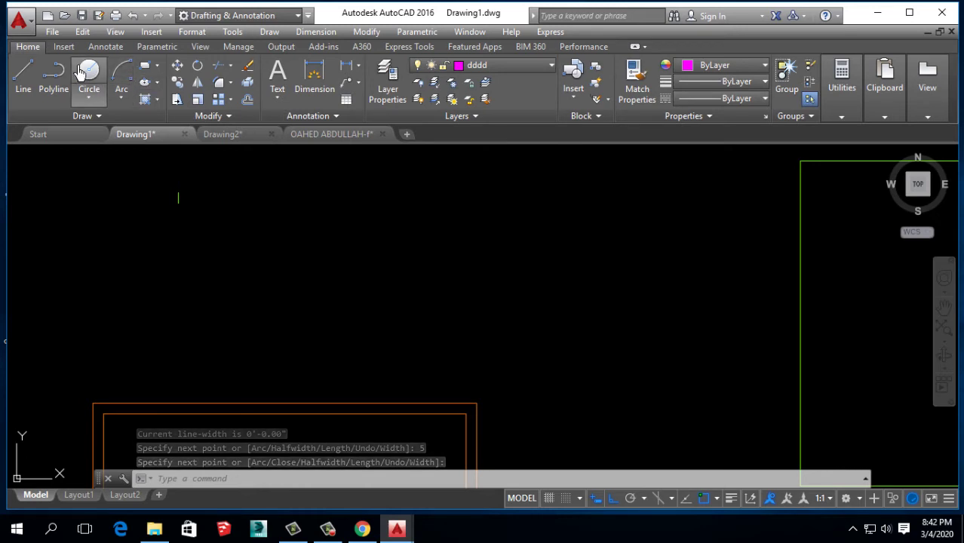
click(54, 76)
click(253, 203)
text(5)
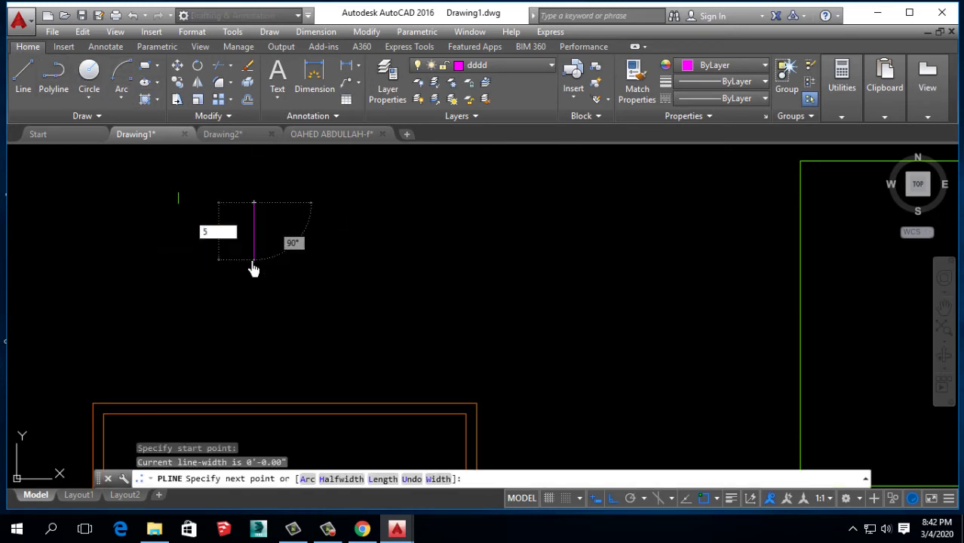
key(Return)
key(Return)
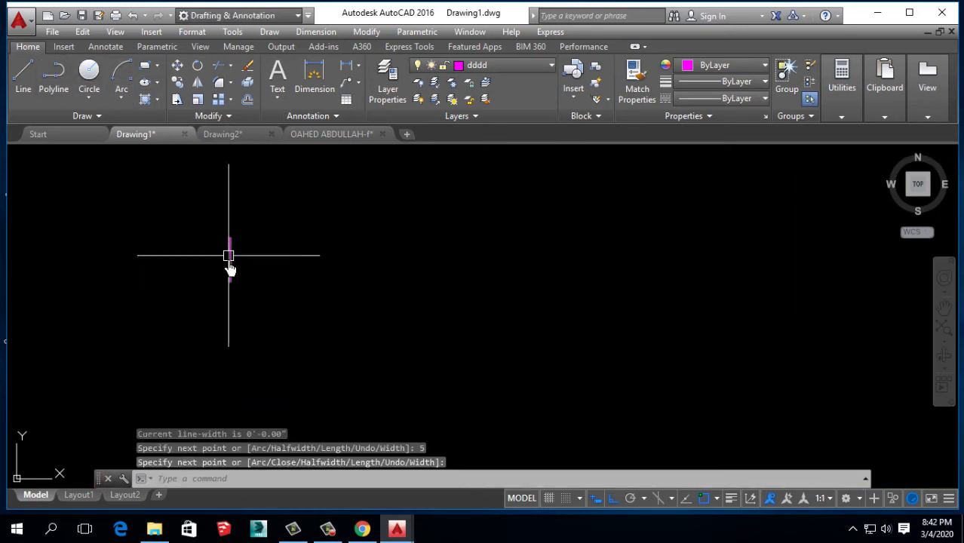
Step: Offset the vertical line 12 units to the right
middle_drag(229, 269, 161, 302)
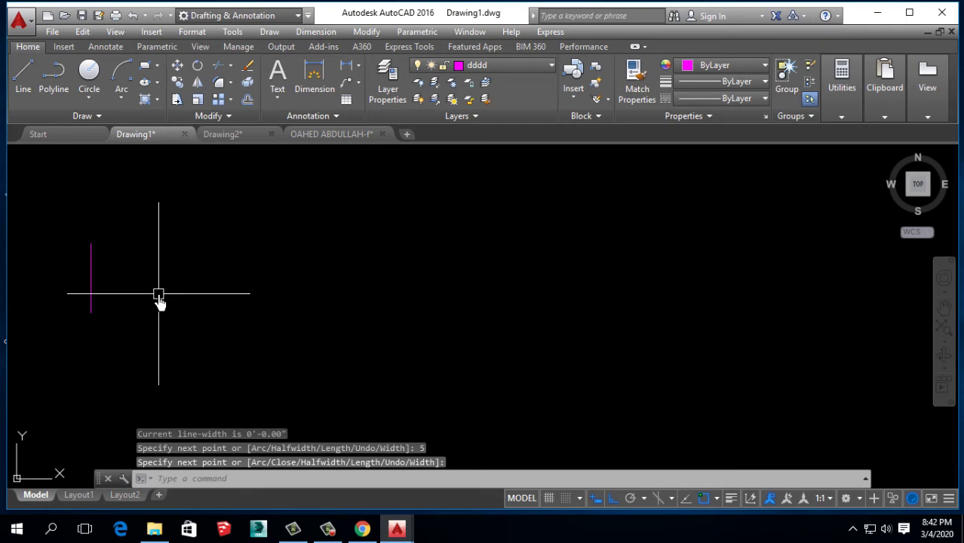
text(o)
key(Return)
text(12)
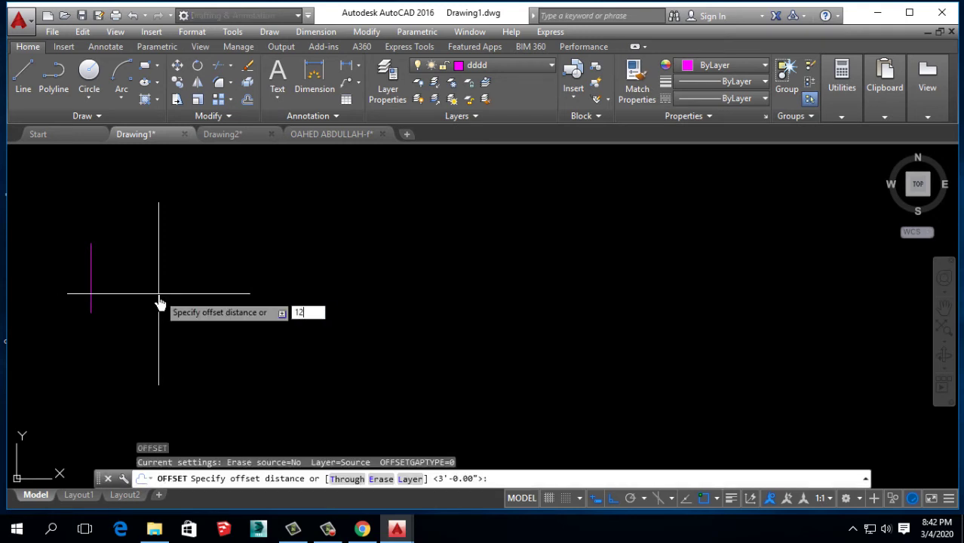
key(Return)
click(91, 268)
click(214, 270)
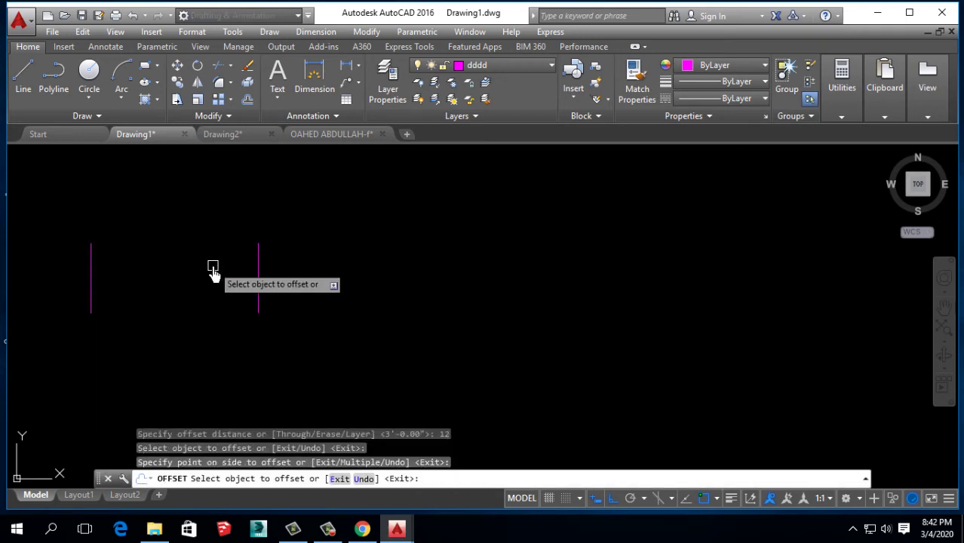
Step: Draw a horizontal line joining the two vertical lines
click(24, 76)
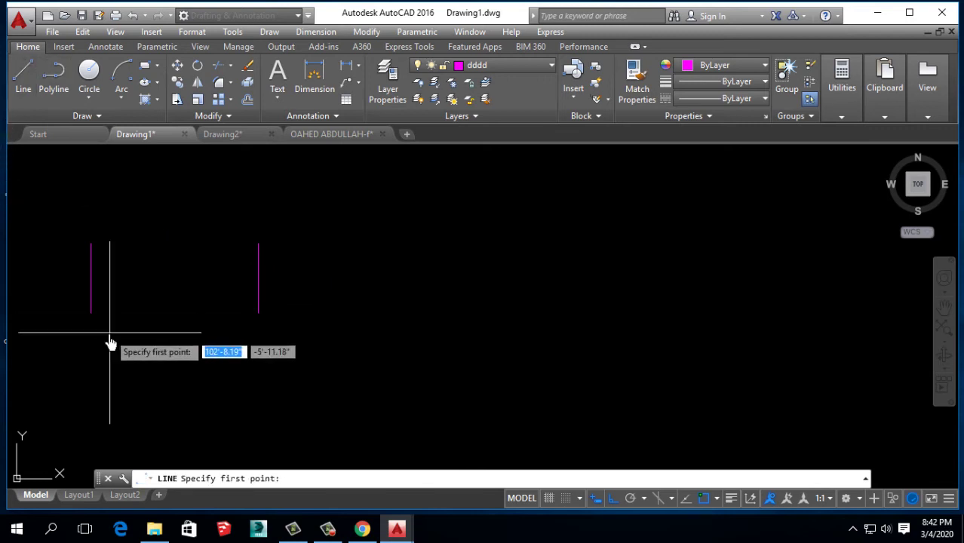
click(91, 279)
click(257, 278)
key(Return)
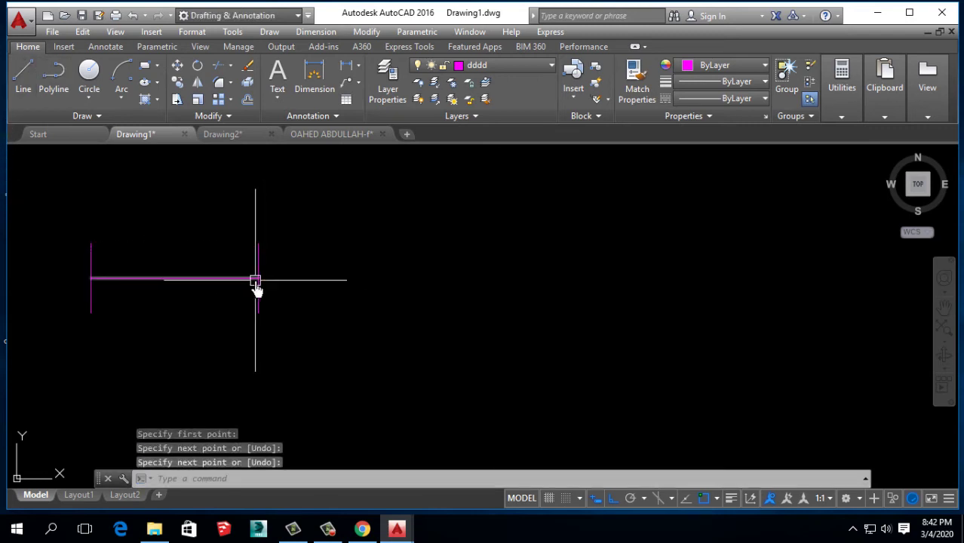
Step: Offset the horizontal line 1 unit above and 1 unit below
text(o)
key(Return)
text(1)
key(Return)
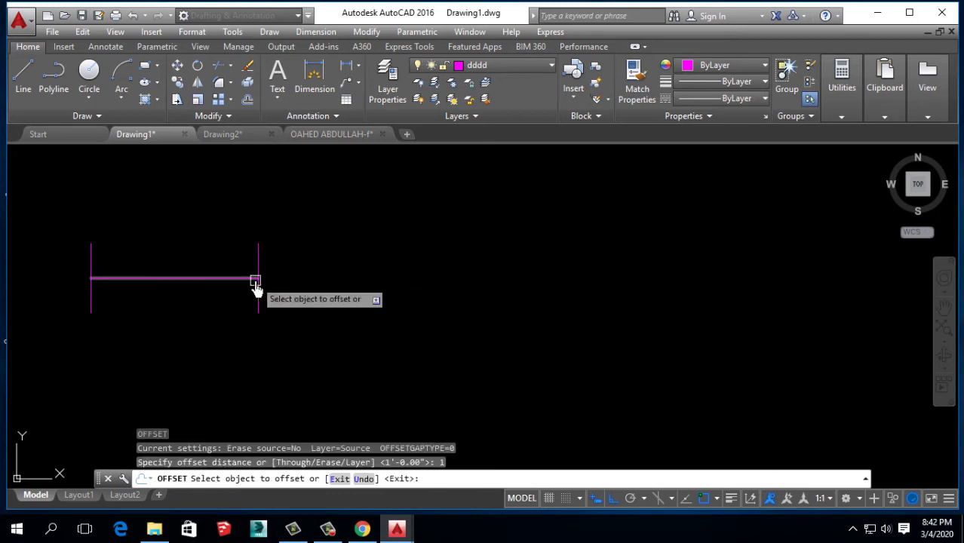
click(214, 278)
click(215, 265)
click(212, 277)
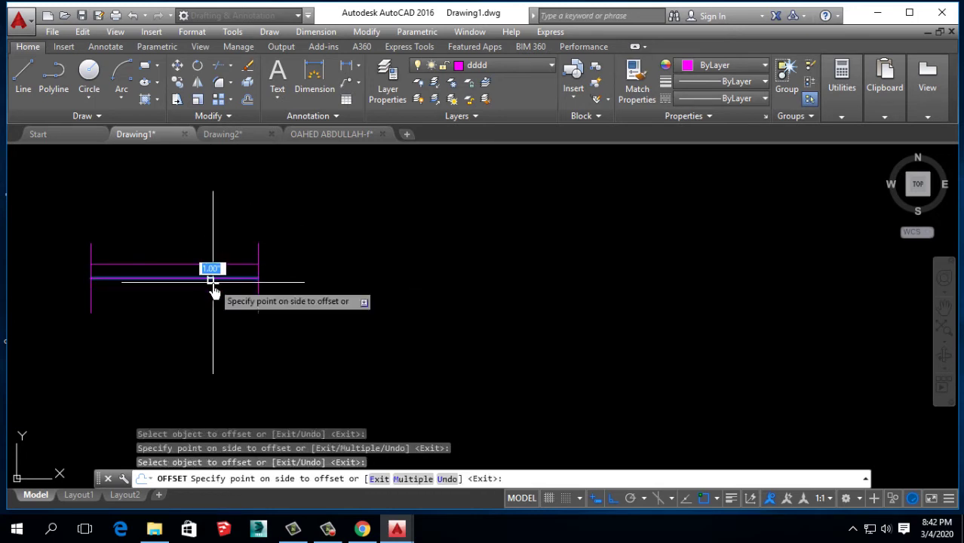
click(210, 285)
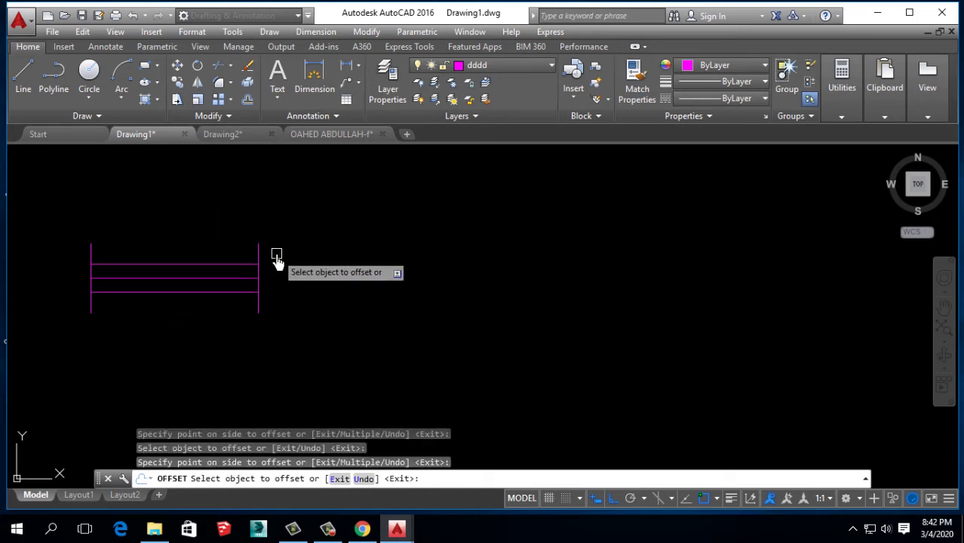
key(Return)
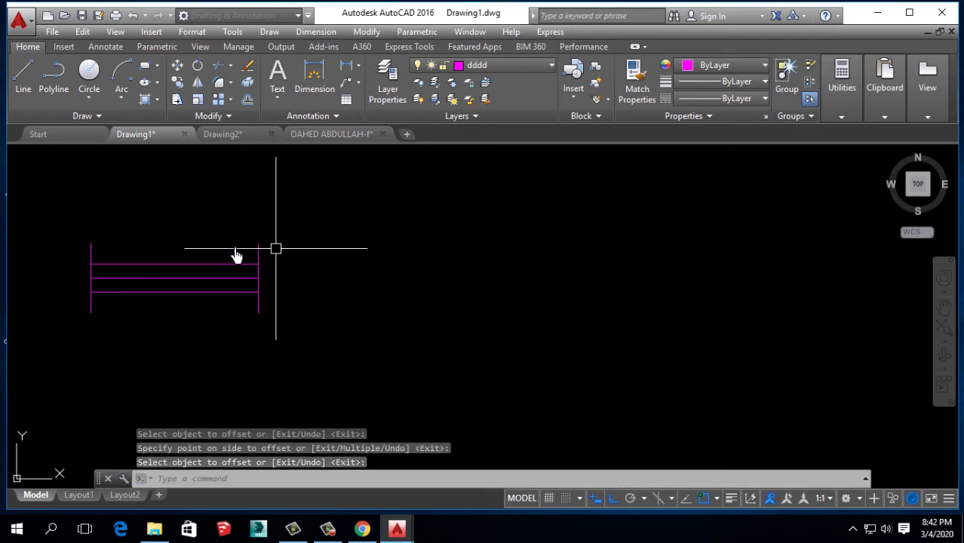
scroll(234, 272, down, 7)
scroll(281, 258, up, 5)
scroll(277, 250, down, 2)
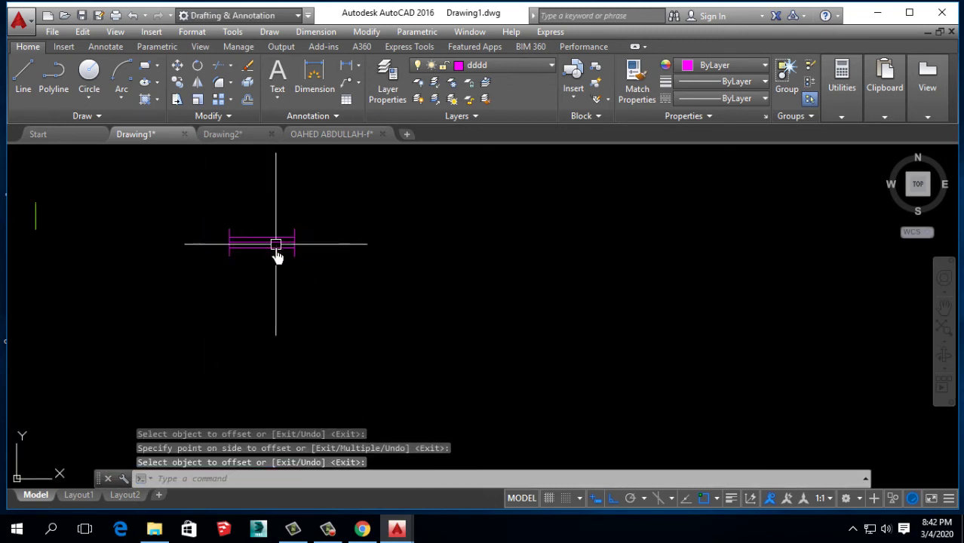
scroll(276, 254, down, 2)
scroll(280, 237, up, 2)
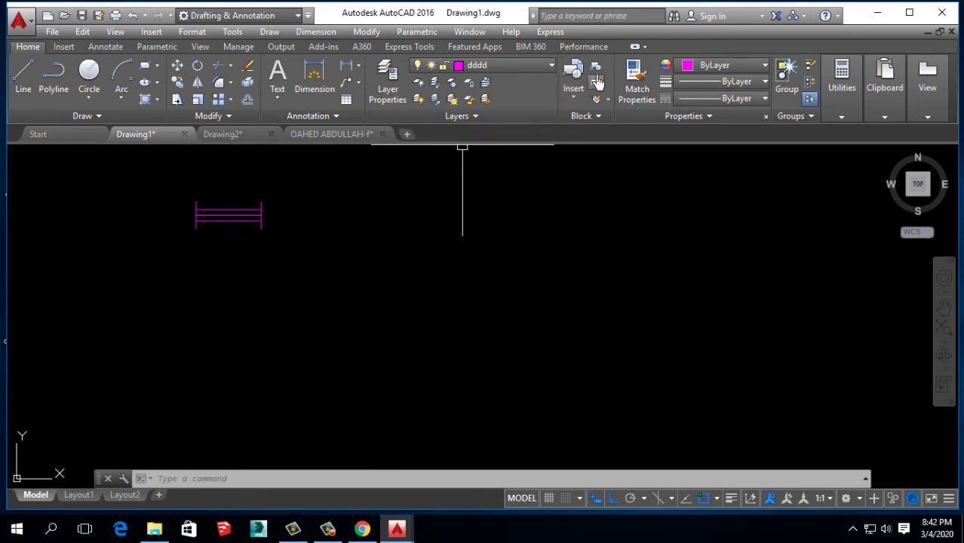
text(b)
Step: Start a new block definition and select the five magenta window lines
key(Return)
text(window)
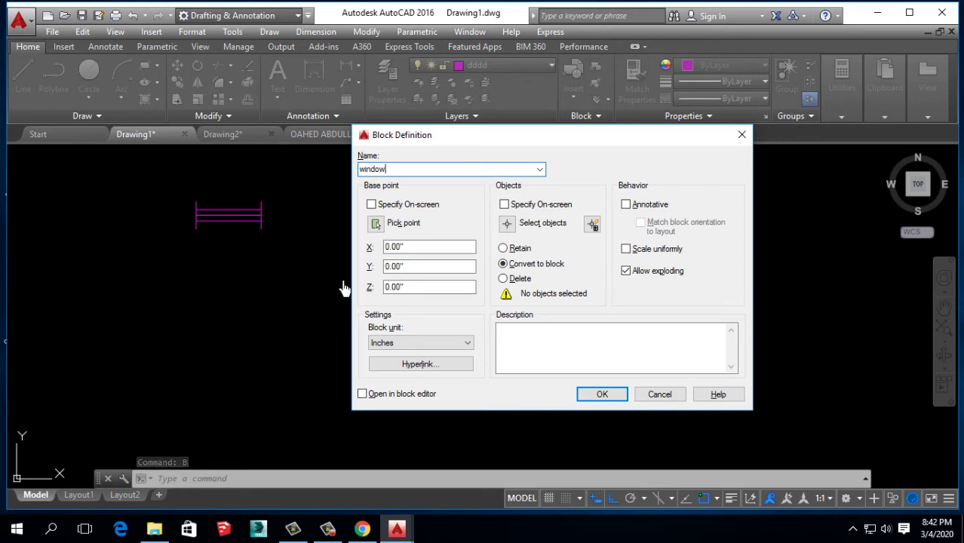
click(509, 224)
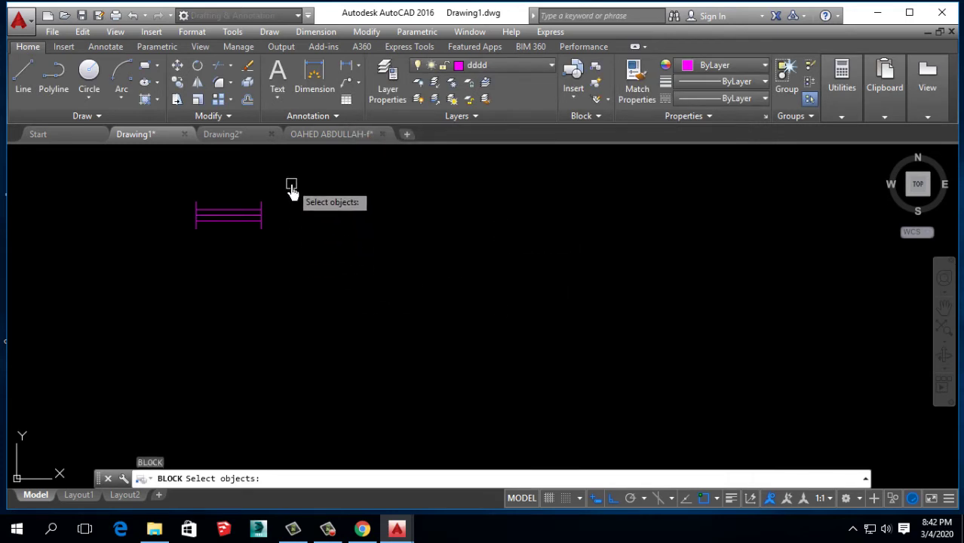
click(291, 181)
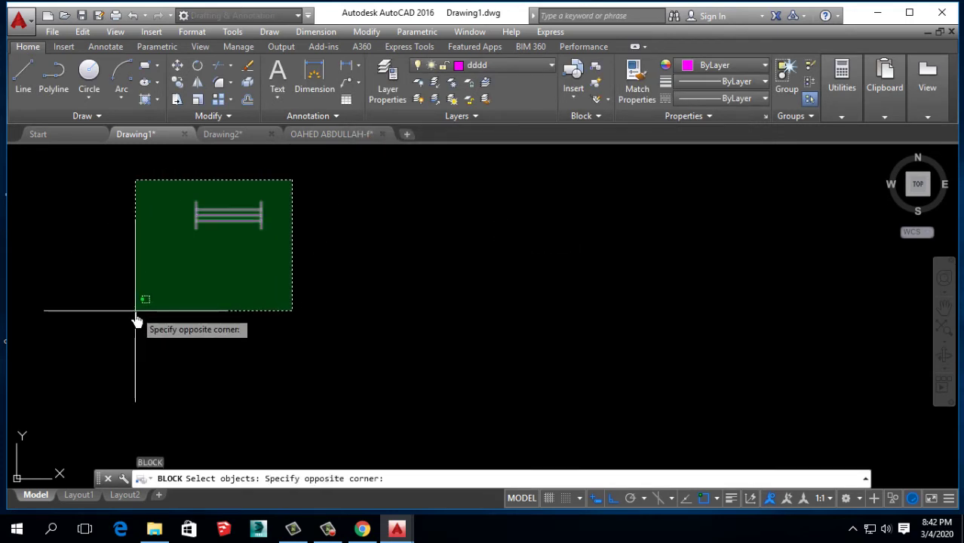
click(136, 310)
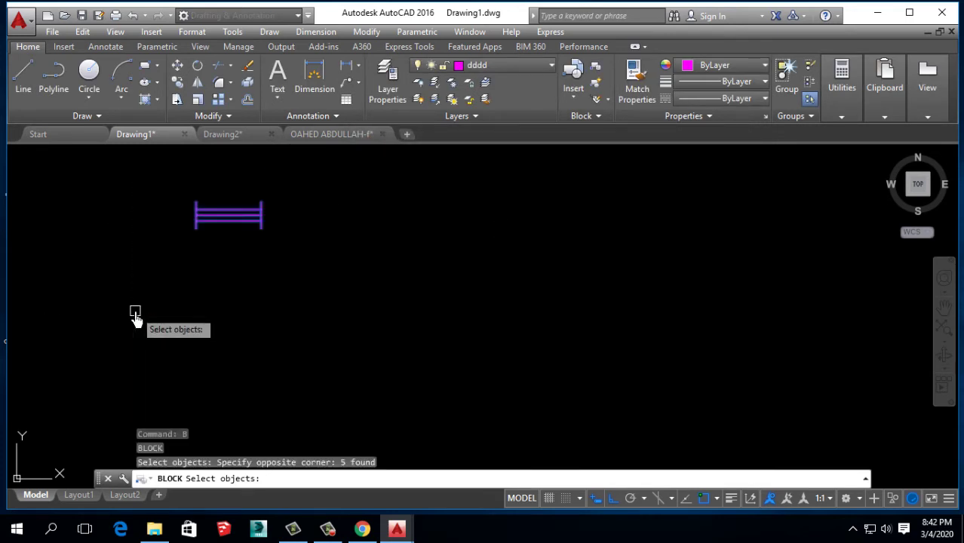
click(298, 195)
click(174, 254)
click(289, 227)
click(175, 280)
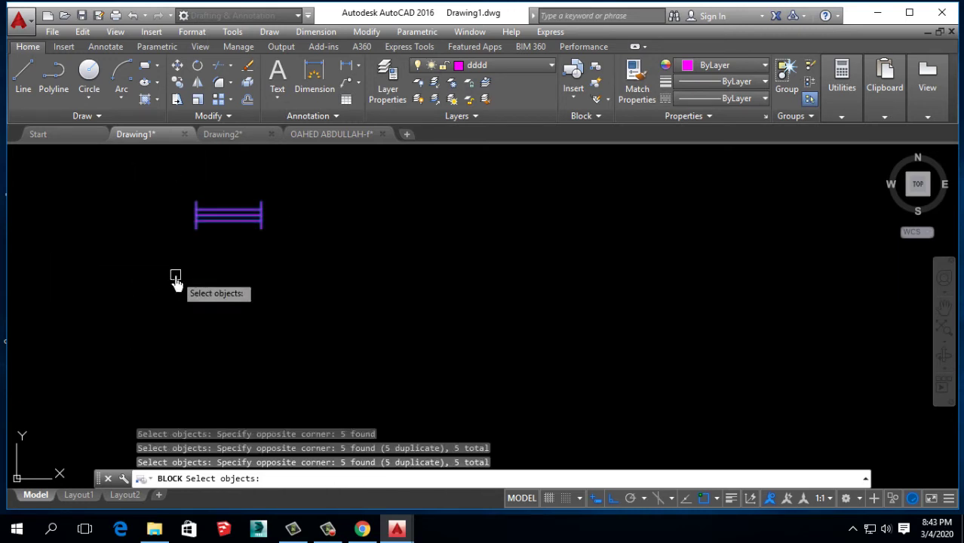
key(Return)
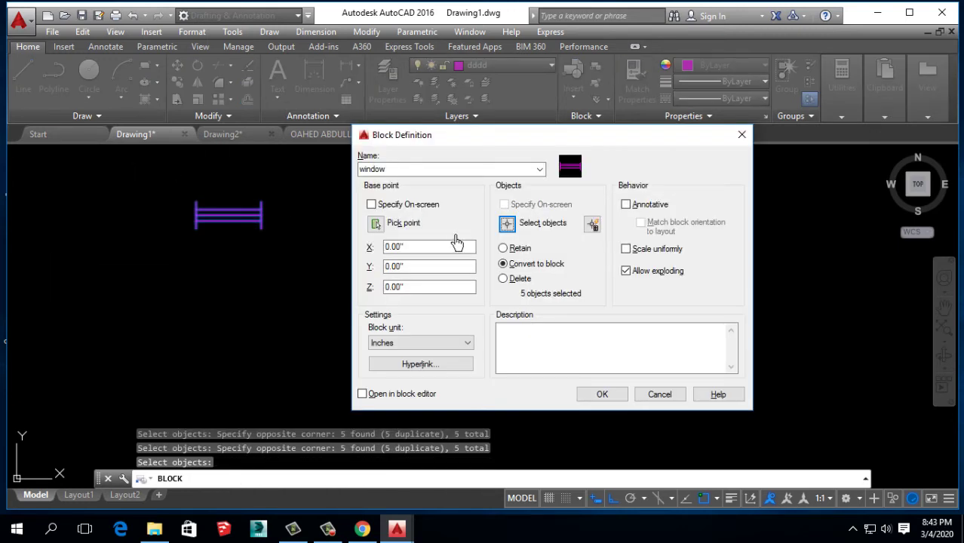
Step: Base the 'window' block at the middle line's midpoint, converting the lines to the block
click(376, 225)
scroll(181, 211, up, 5)
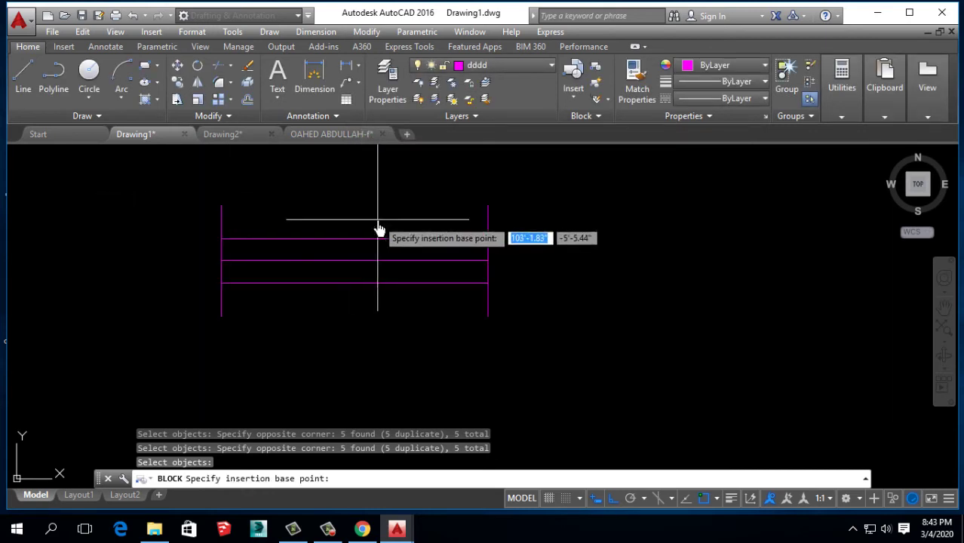
click(354, 264)
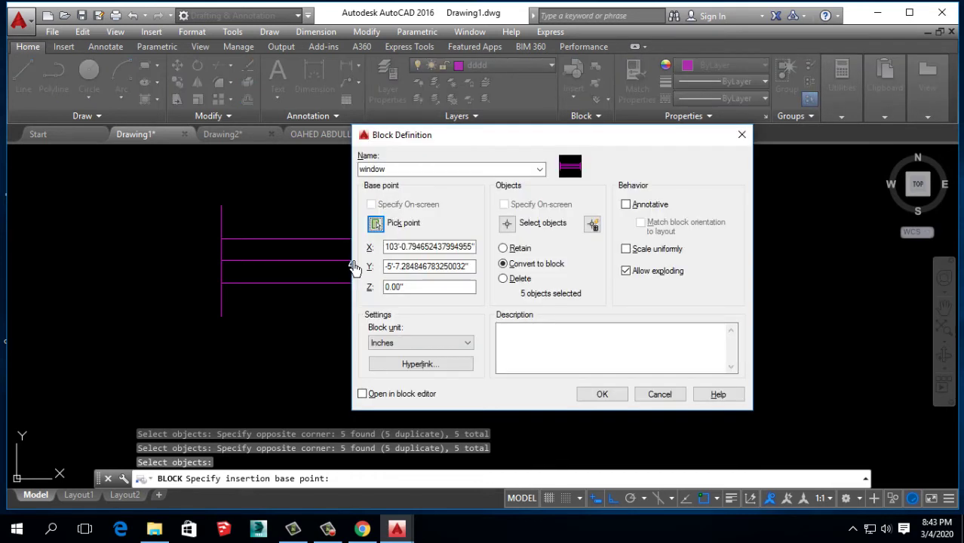
click(504, 266)
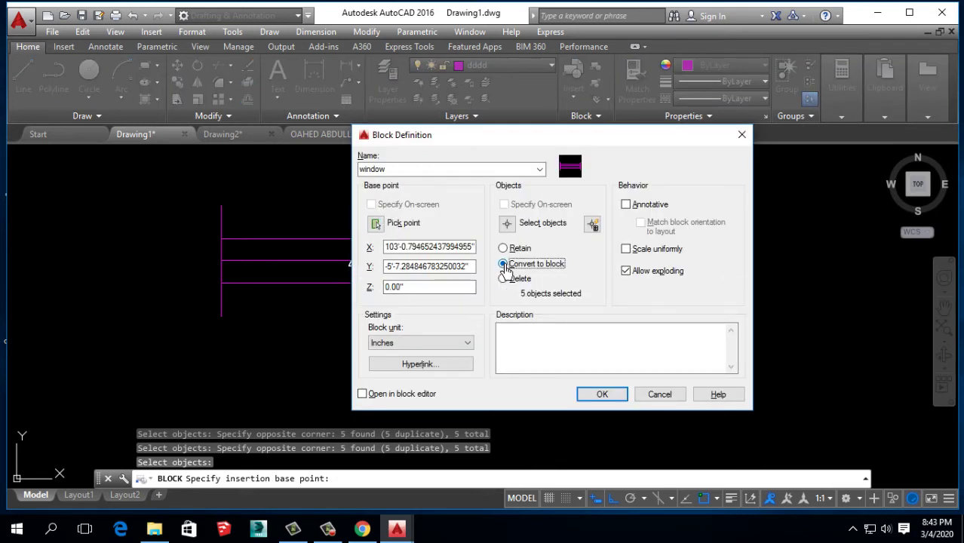
click(600, 395)
click(367, 261)
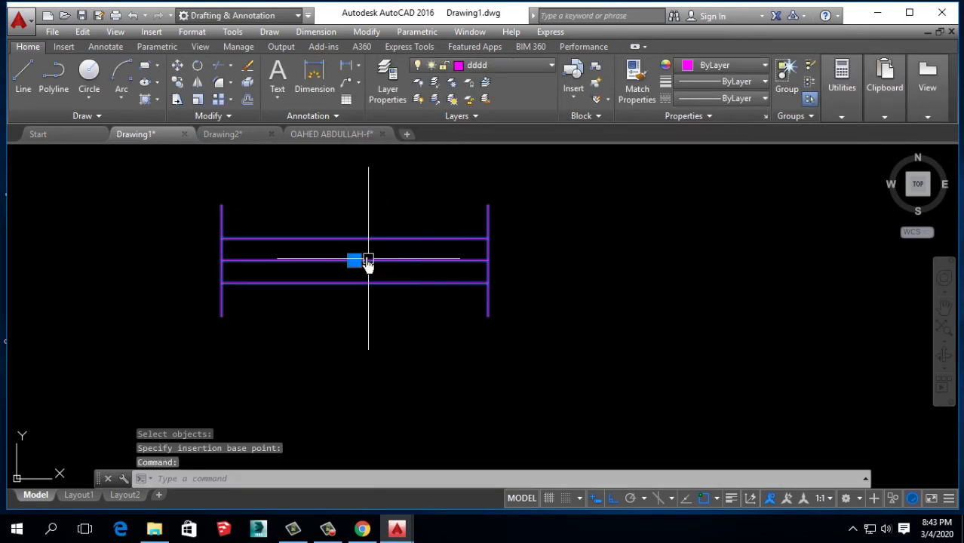
Step: Begin a magenta marker line at the top wall's midpoint, then cancel and restart LINE
scroll(368, 261, down, 3)
scroll(319, 285, down, 2)
scroll(301, 279, up, 2)
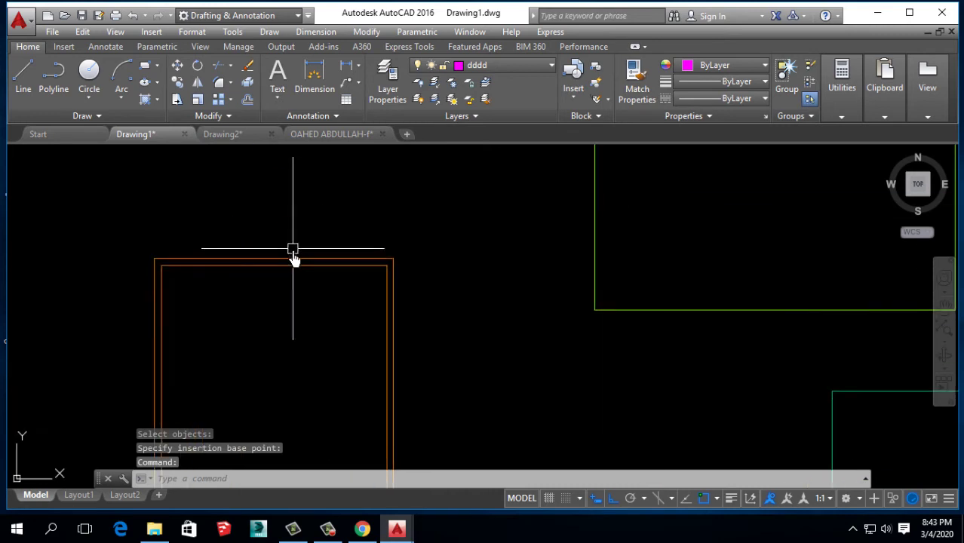
scroll(279, 287, down, 2)
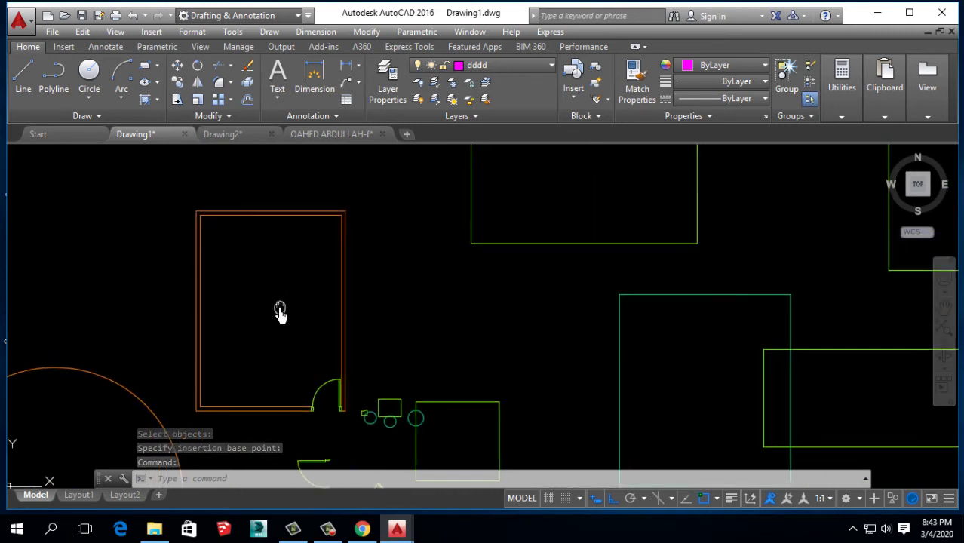
click(24, 75)
scroll(264, 215, up, 2)
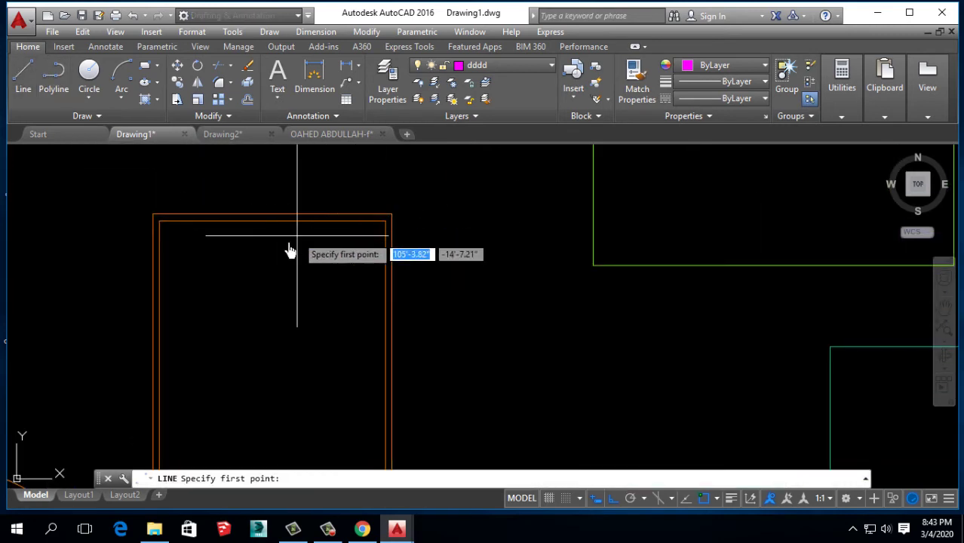
click(272, 215)
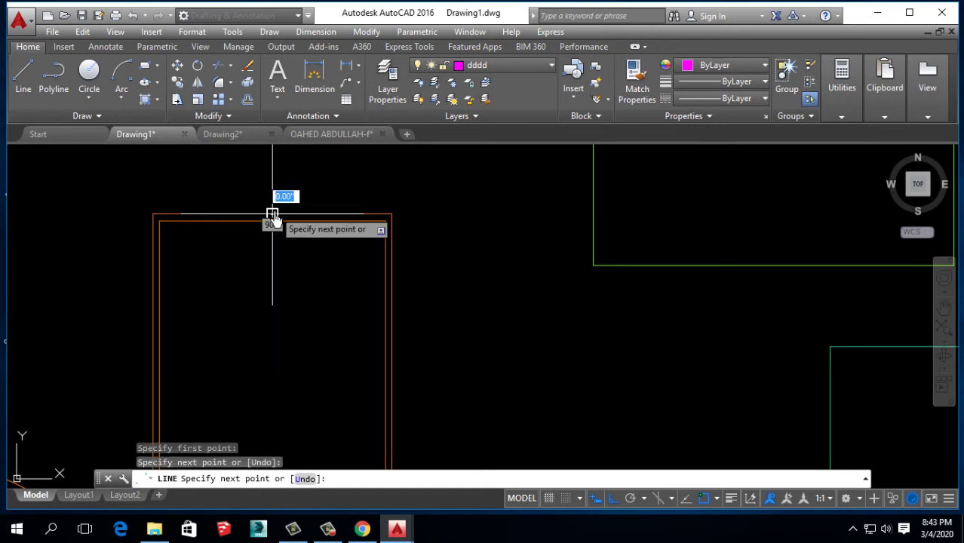
key(Escape)
key(Return)
Step: Draw a short marker line across the room's left wall
middle_drag(210, 288, 256, 222)
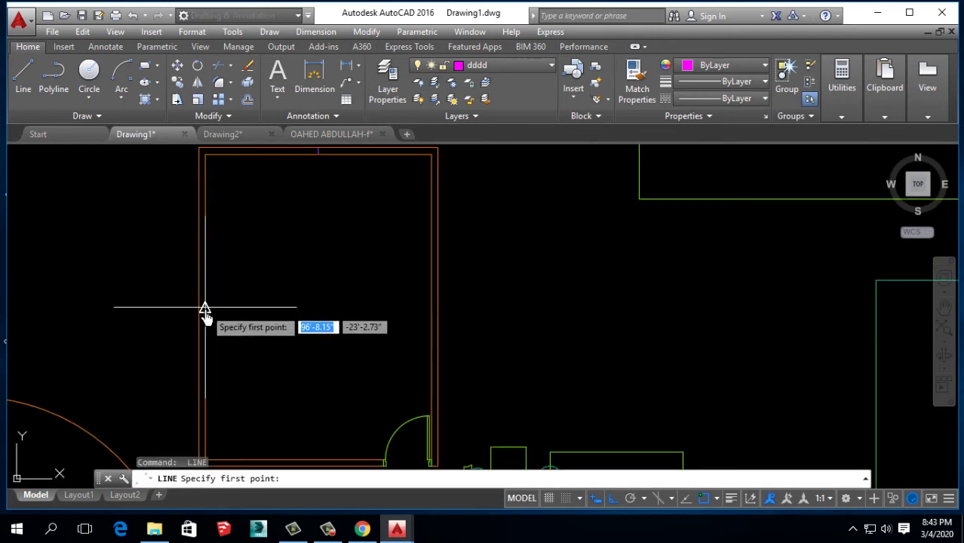
click(199, 309)
click(198, 307)
key(Return)
key(Return)
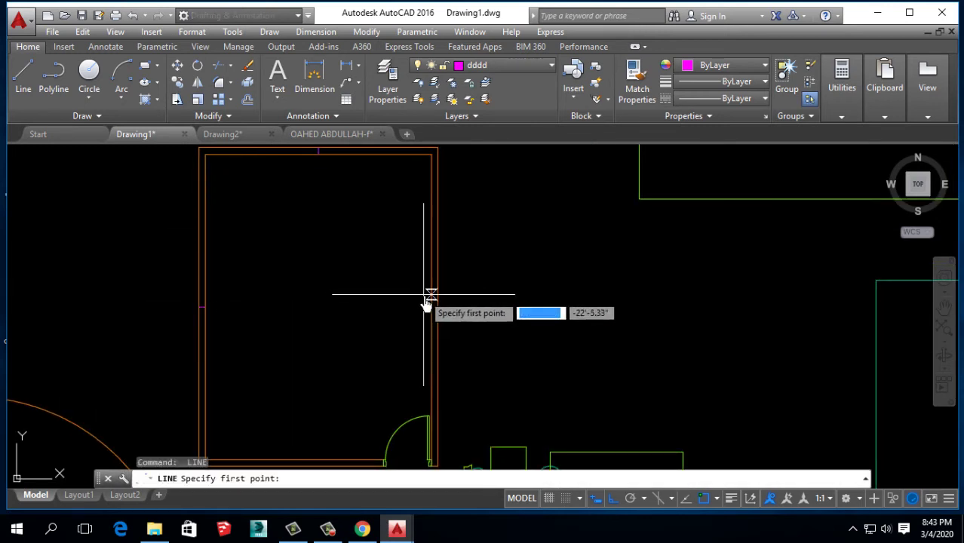
Step: Add marker lines across the right wall and the bottom wall
click(437, 305)
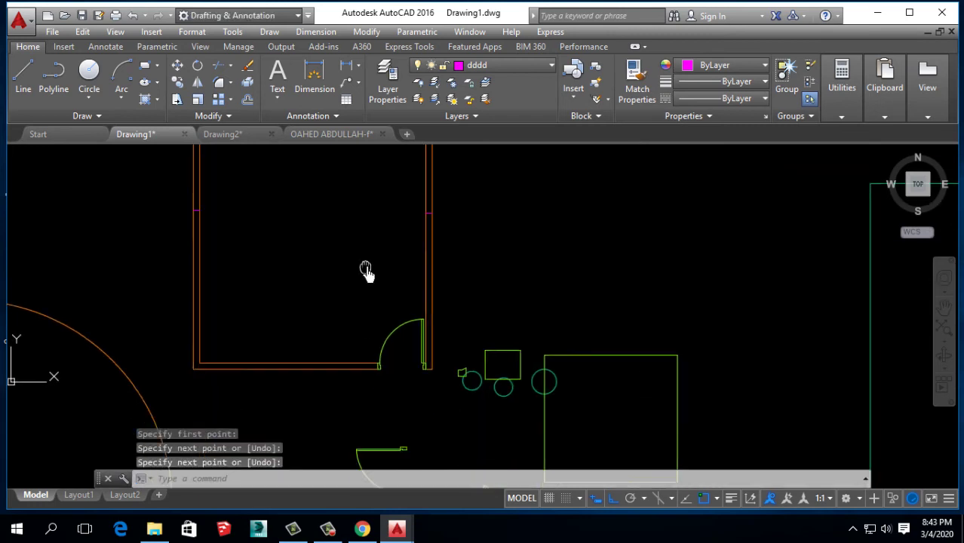
scroll(368, 271, up, 3)
key(Return)
key(Return)
click(278, 361)
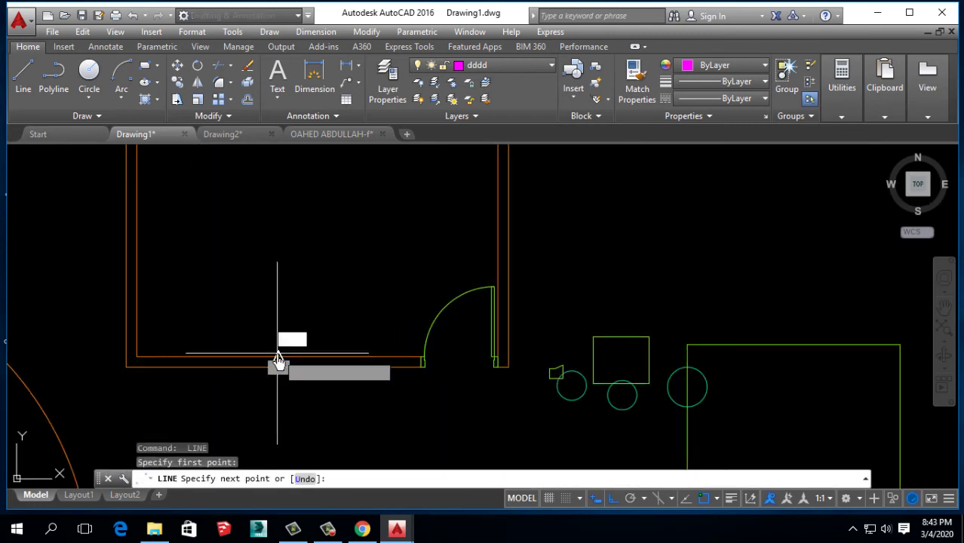
key(Return)
scroll(274, 407, down, 4)
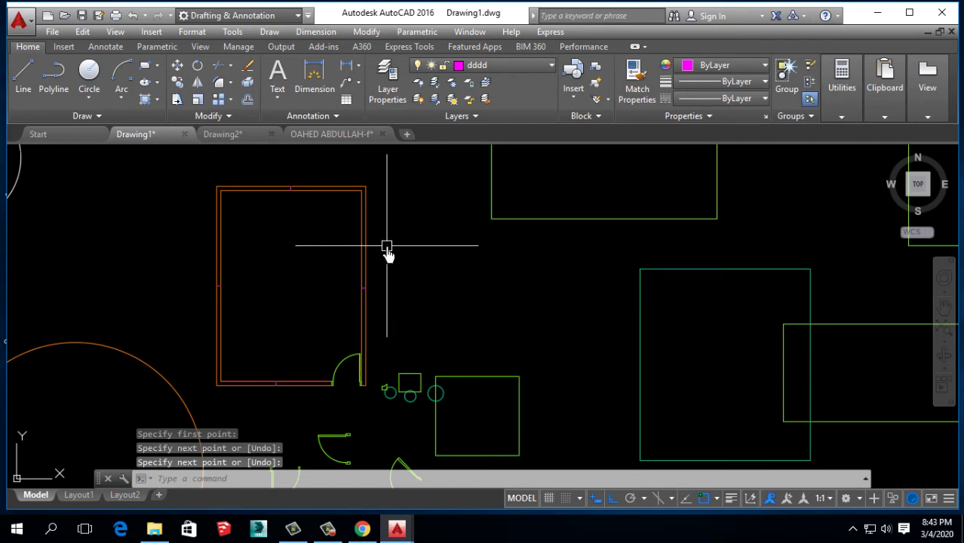
scroll(305, 166, up, 4)
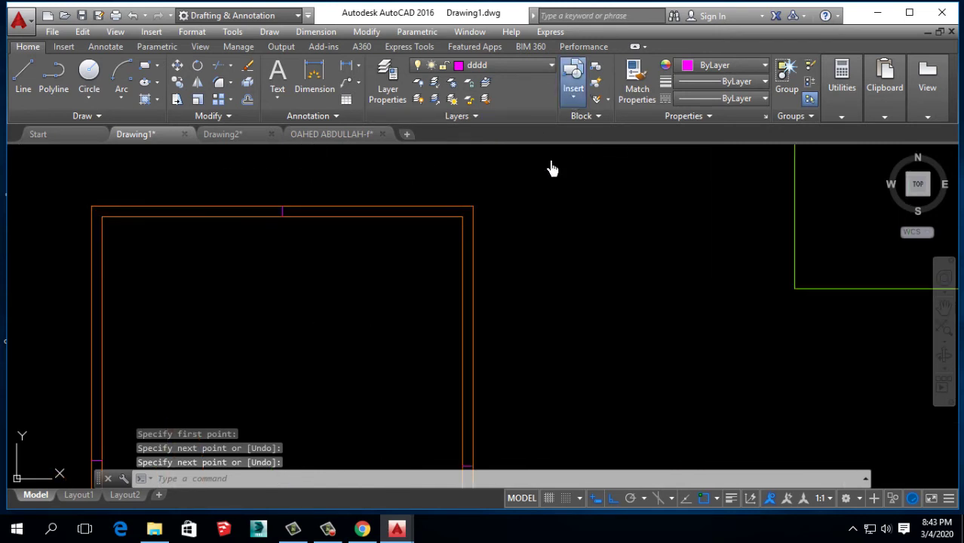
Step: Insert the window block on the top wall at default scale, then delete it
click(573, 87)
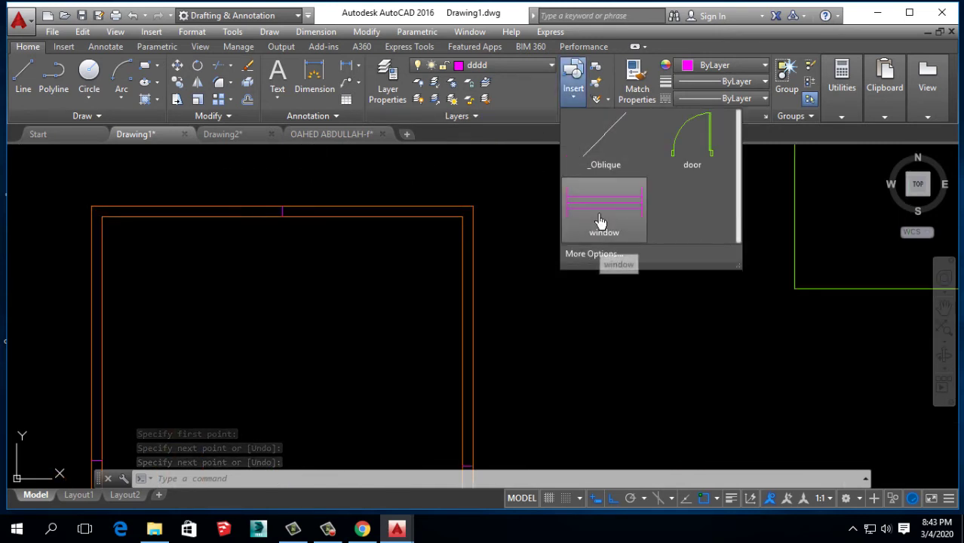
click(600, 220)
scroll(287, 218, up, 3)
middle_drag(306, 215, 302, 172)
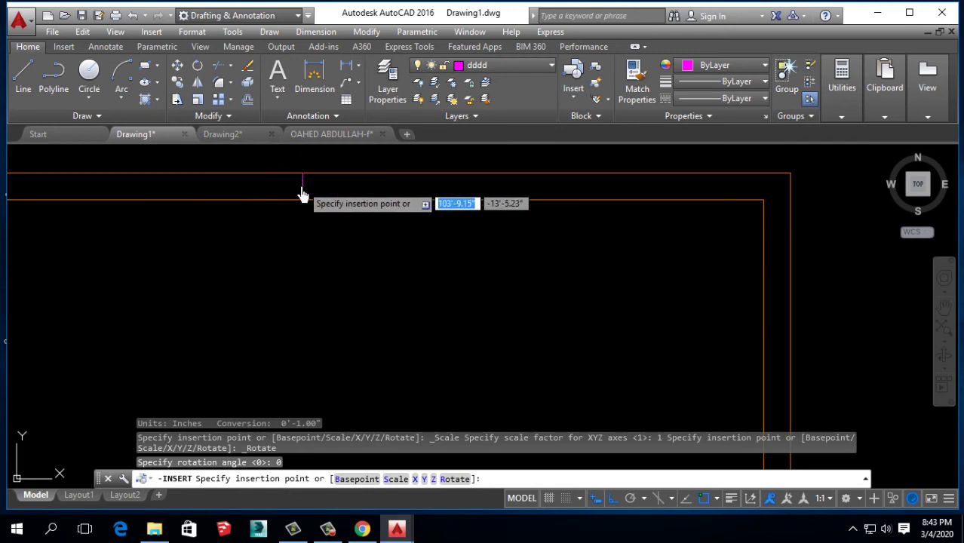
click(302, 195)
scroll(323, 189, up, 2)
click(339, 185)
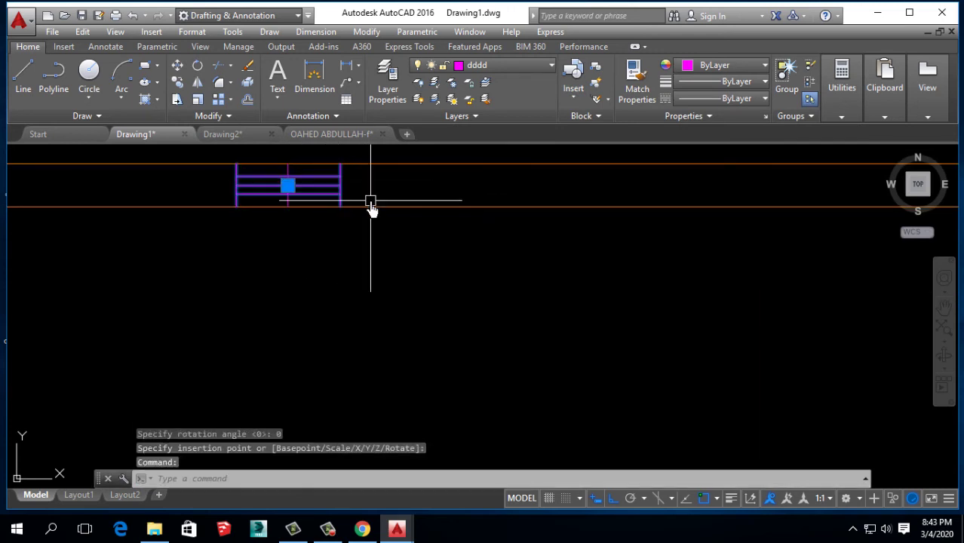
key(Delete)
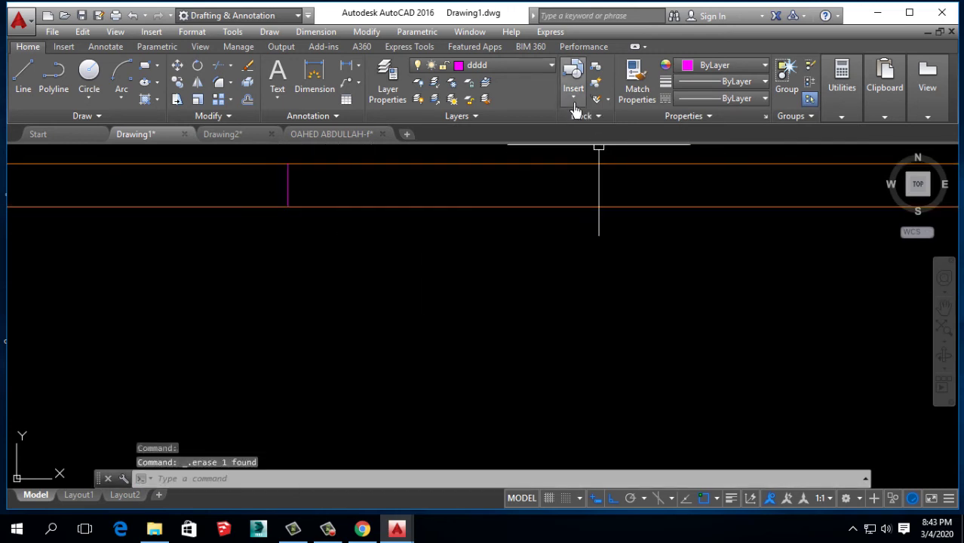
Step: Insert a stretched window block on the top wall using the full insertion settings
click(573, 83)
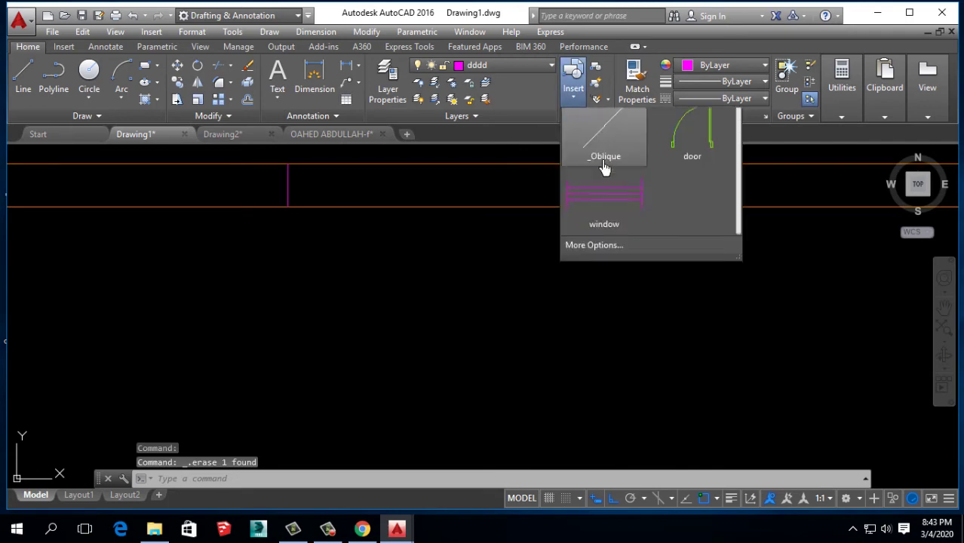
click(595, 259)
drag(512, 154, 487, 224)
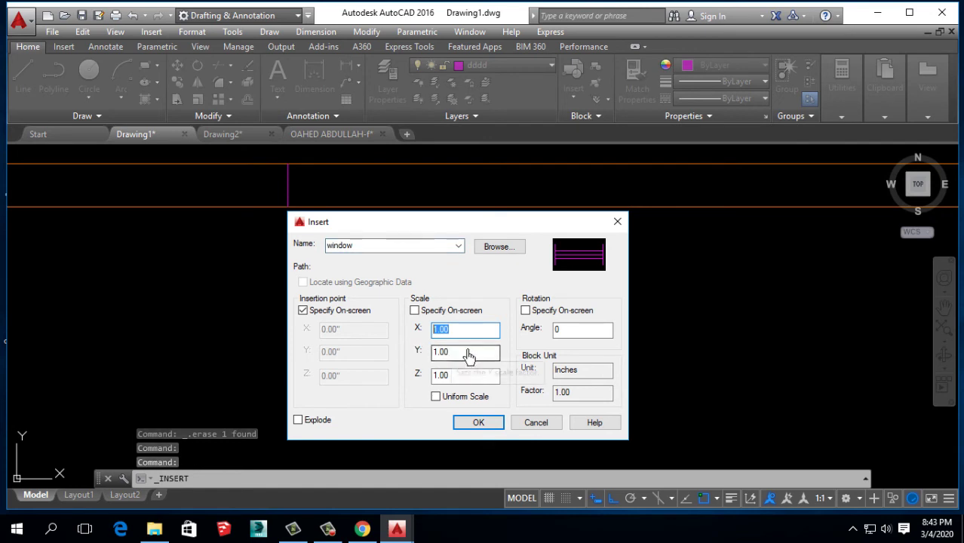
key(Tab)
key(shift+Tab)
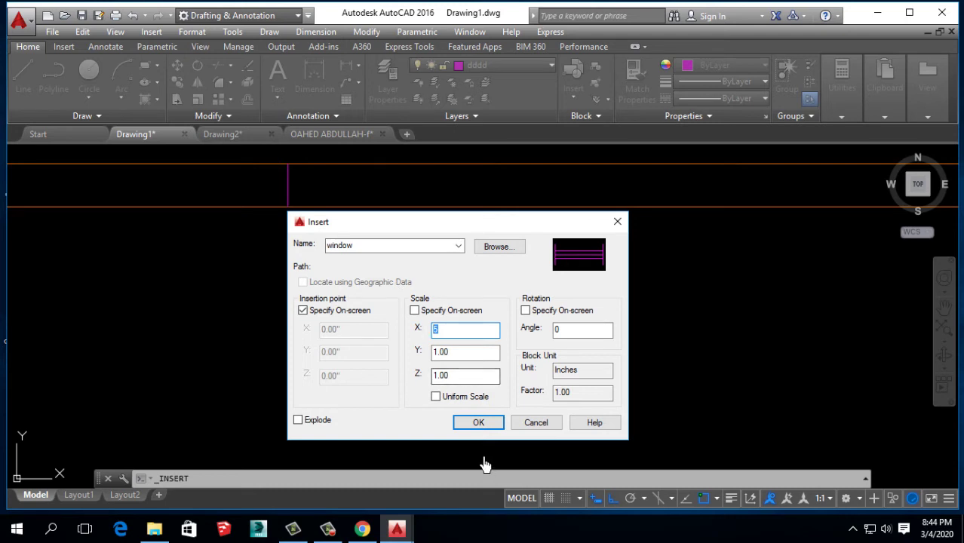
click(480, 424)
scroll(408, 305, up, 4)
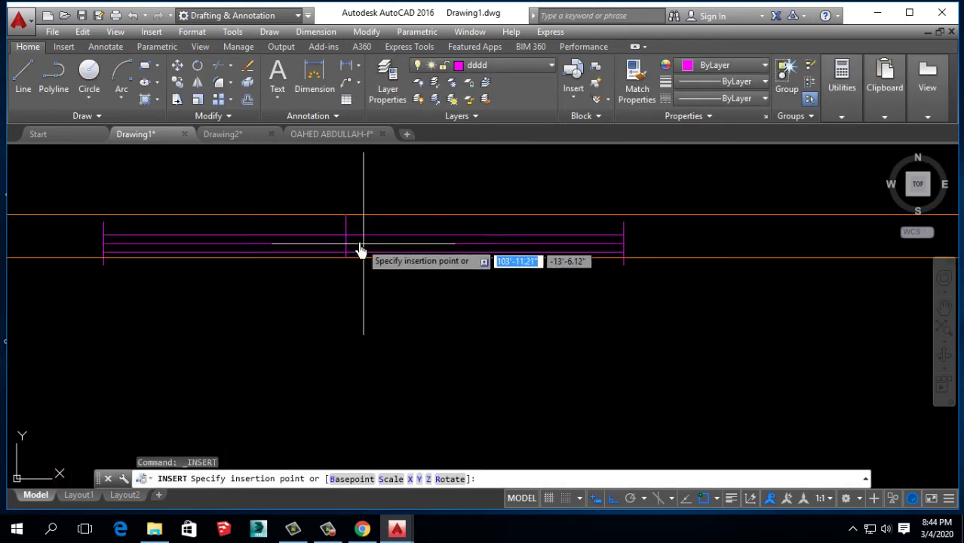
click(348, 246)
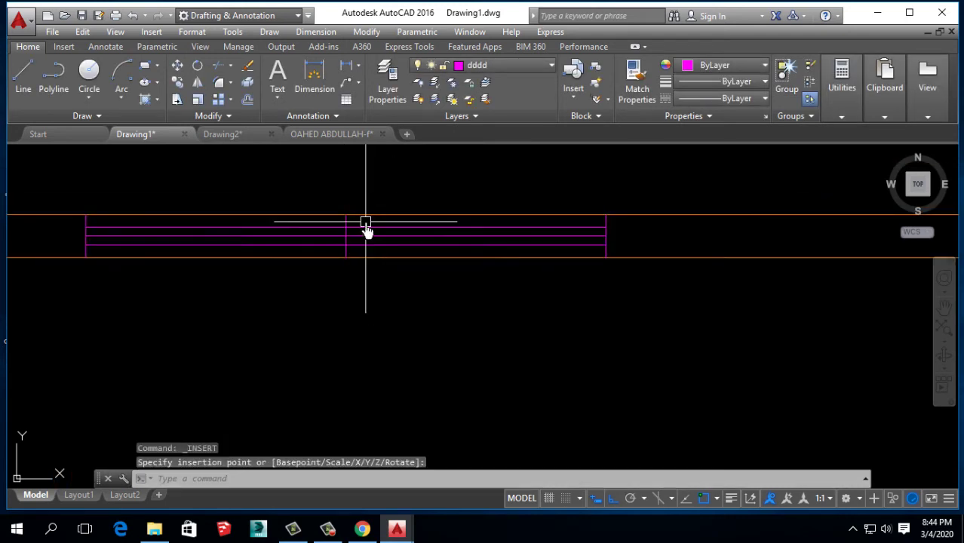
scroll(373, 226, down, 4)
middle_drag(346, 340, 334, 264)
scroll(381, 323, down, 1)
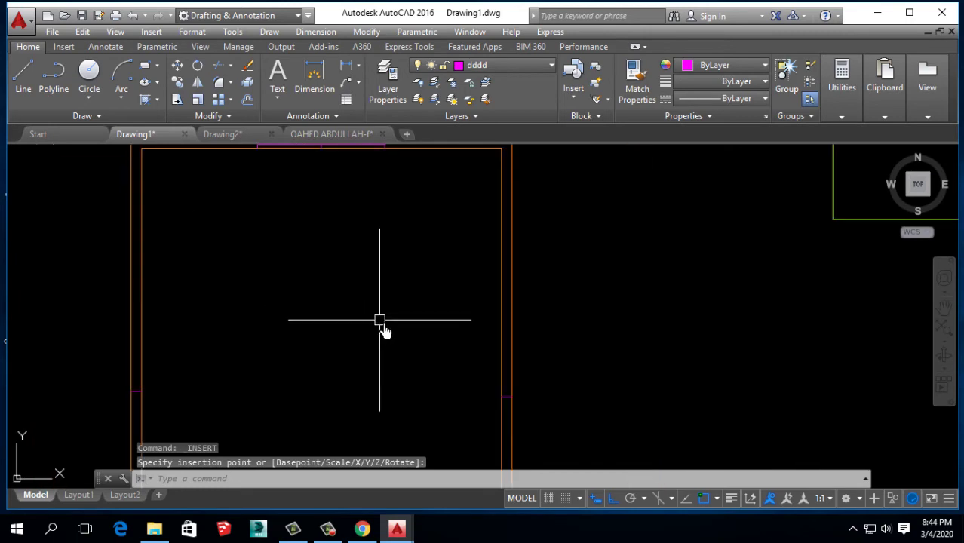
scroll(355, 323, up, 1)
Step: Reopen the window block's insertion settings, then close them without inserting
key(Return)
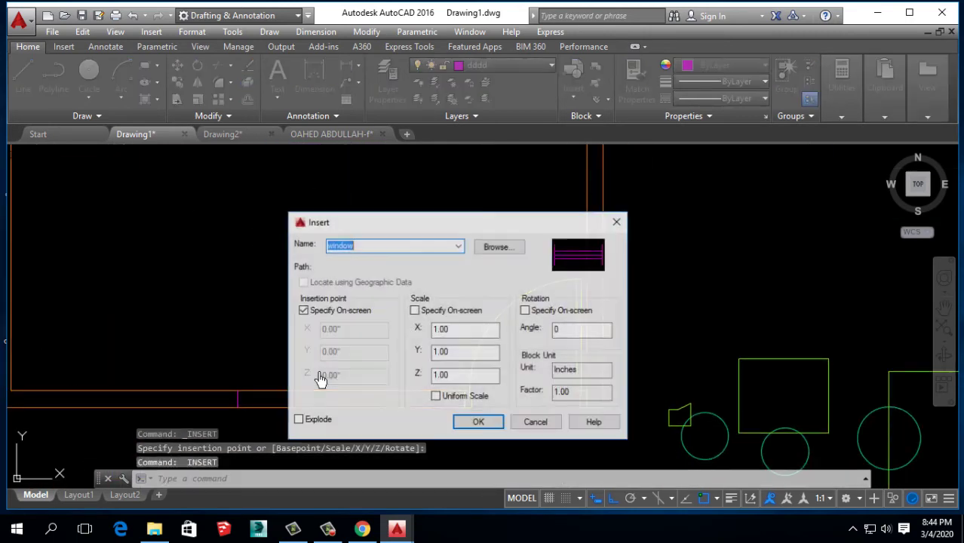
double_click(458, 329)
text(3.)
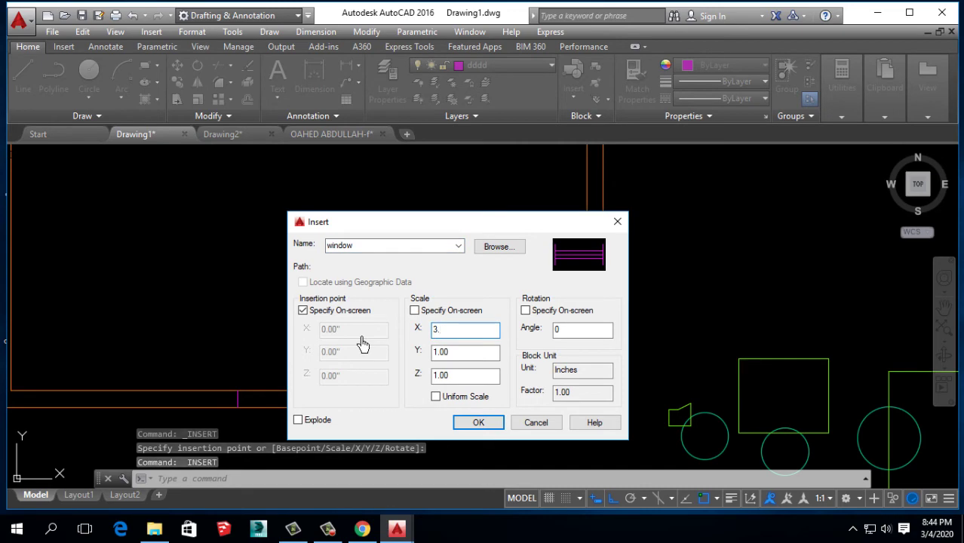
key(Return)
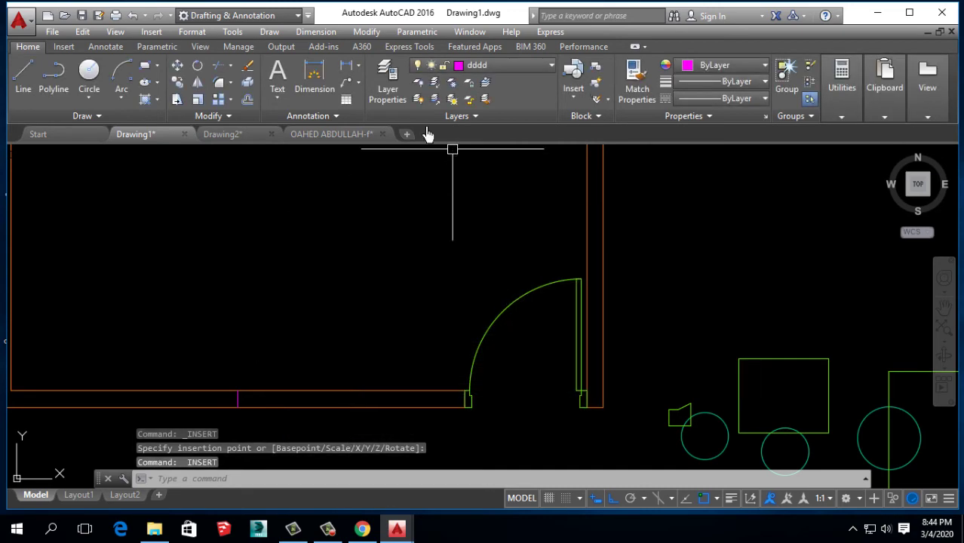
click(573, 91)
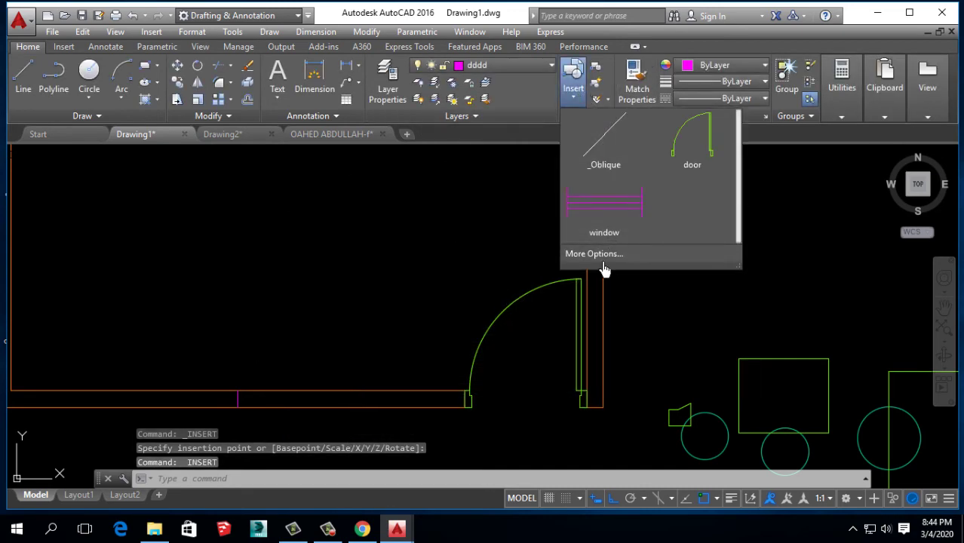
click(577, 251)
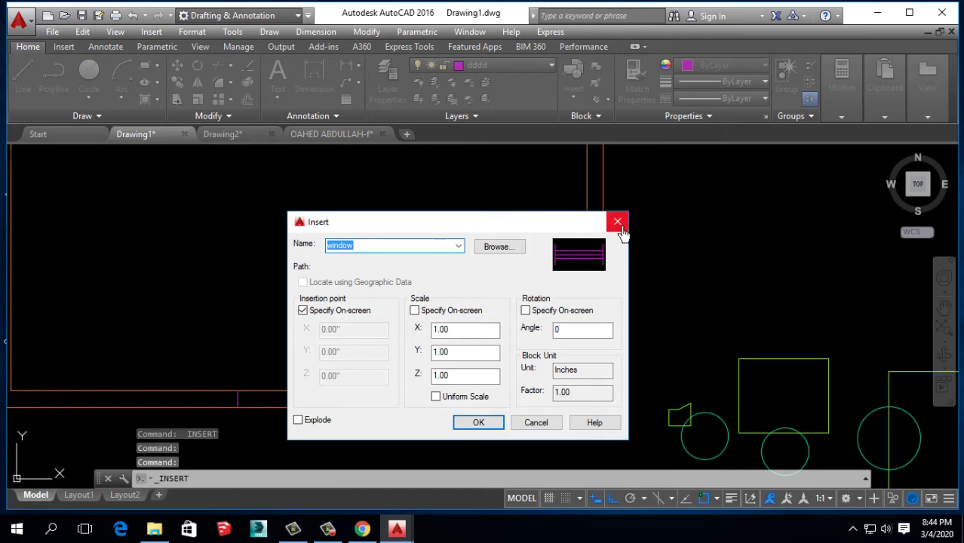
click(619, 227)
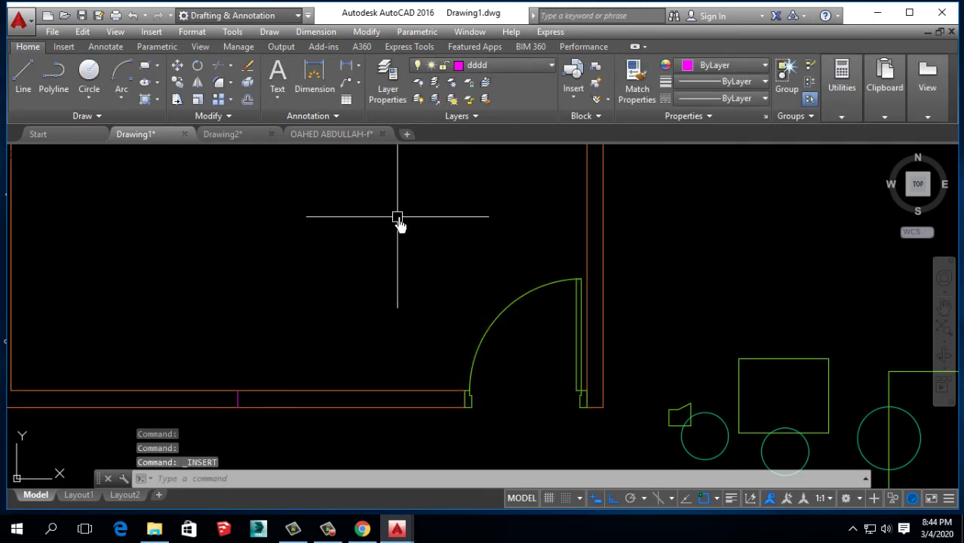
Step: Set the window block's X scale to 3.5 and start placing it
key(Return)
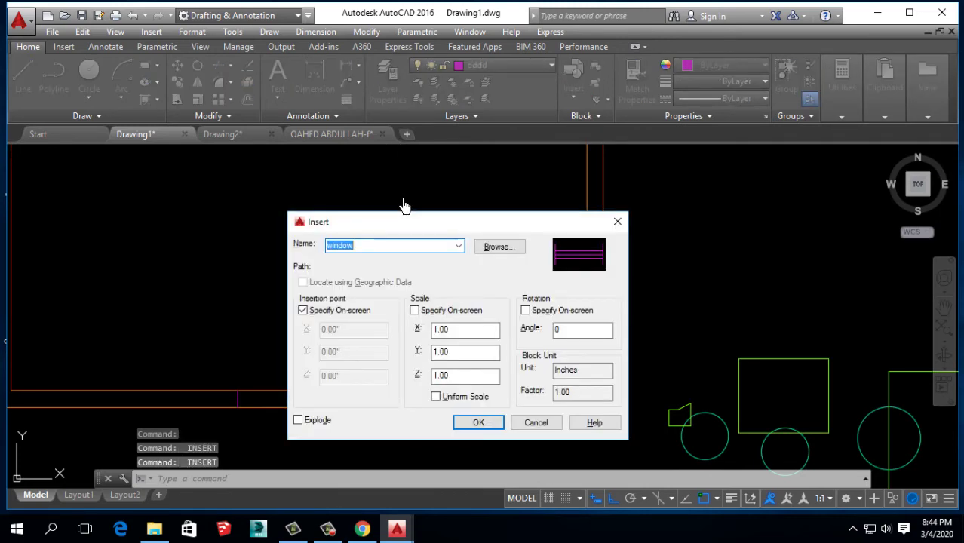
drag(414, 224, 408, 179)
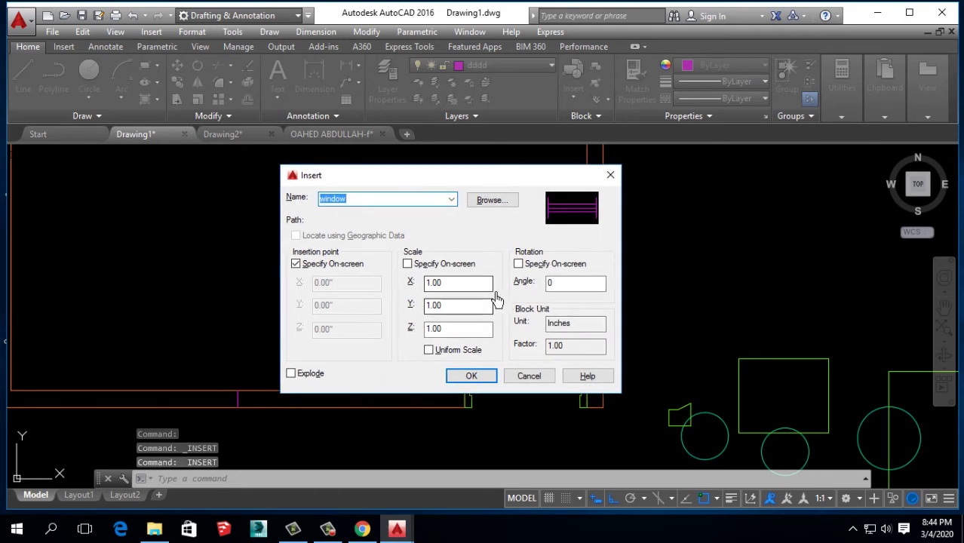
double_click(433, 283)
text(3.5)
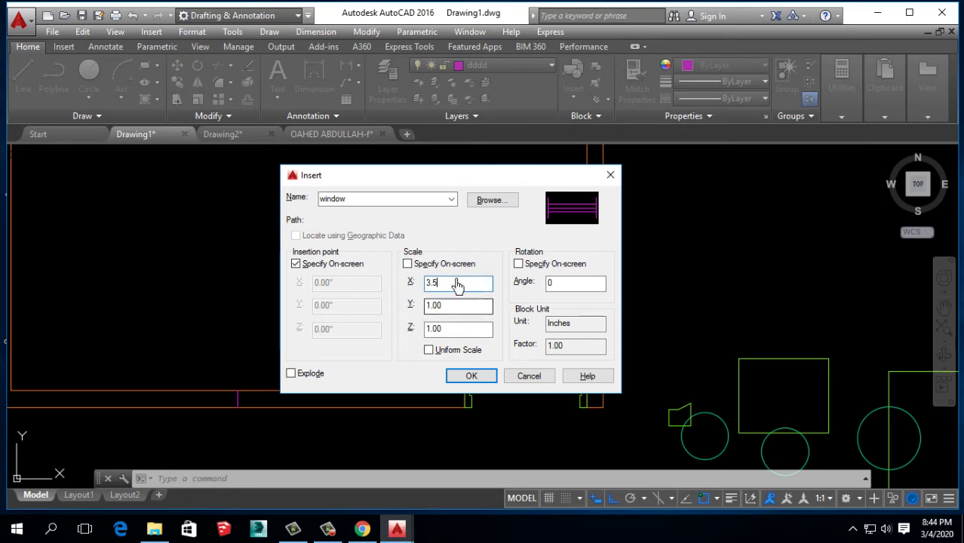
click(472, 375)
scroll(256, 400, up, 3)
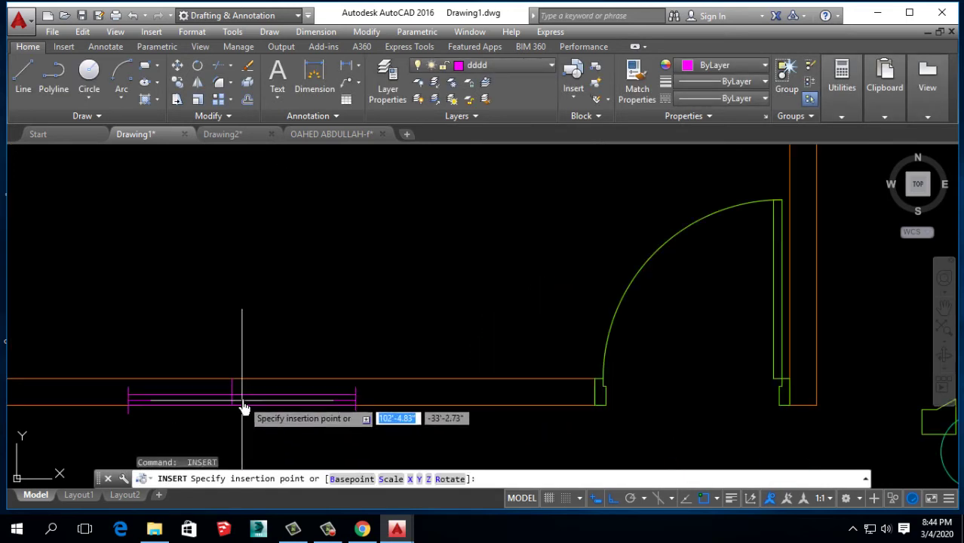
Step: Set the window block's rotation angle to 90°, confirm, then cancel that placement
scroll(256, 383, up, 3)
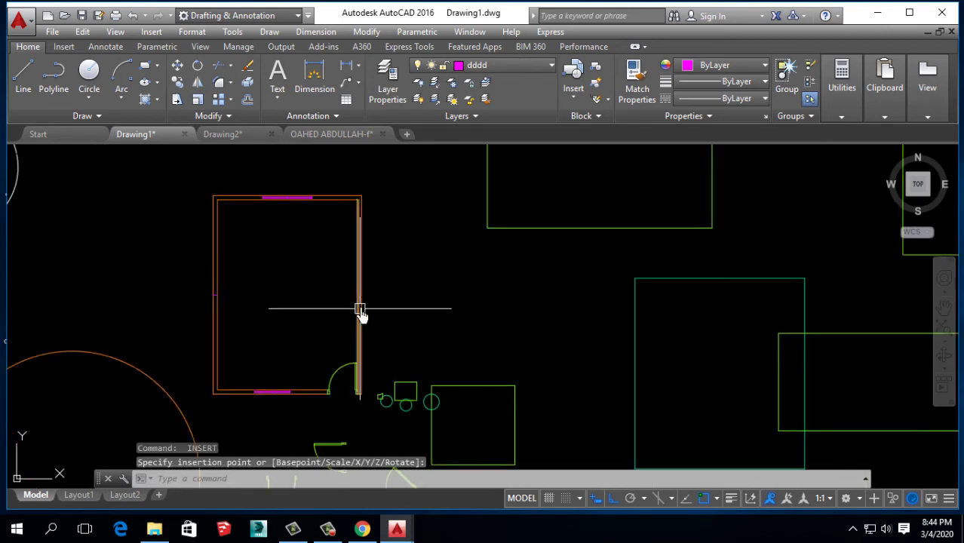
scroll(359, 317, up, 2)
key(Escape)
key(Return)
text(6)
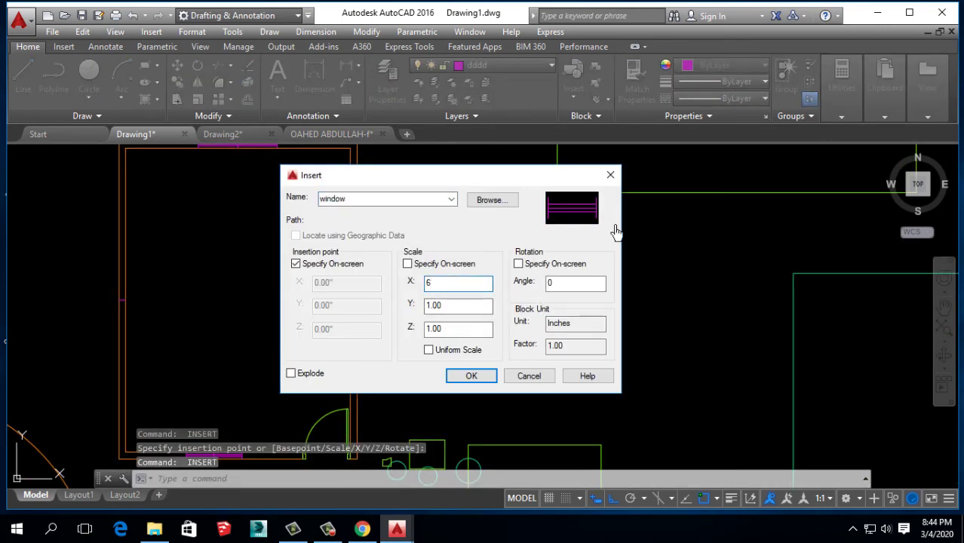
double_click(575, 283)
text(9)
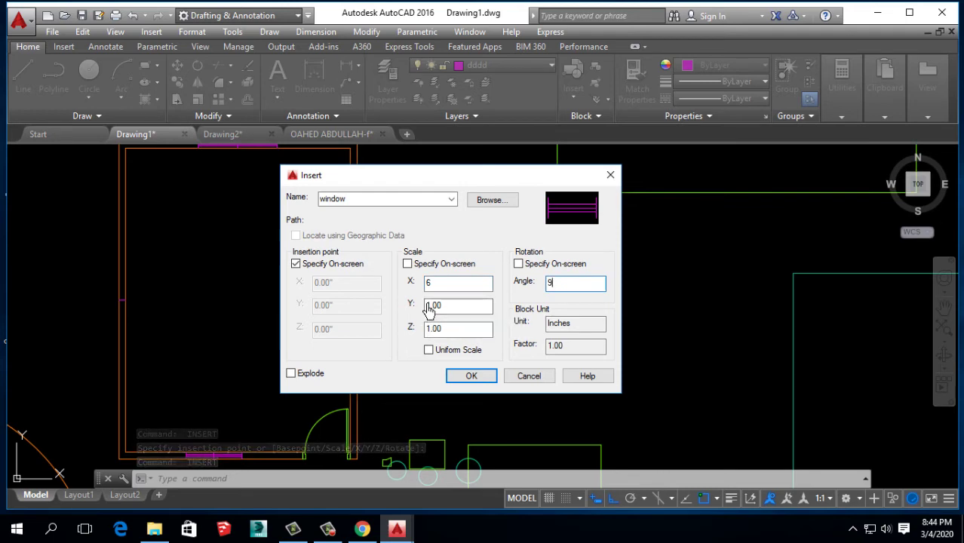
text(0)
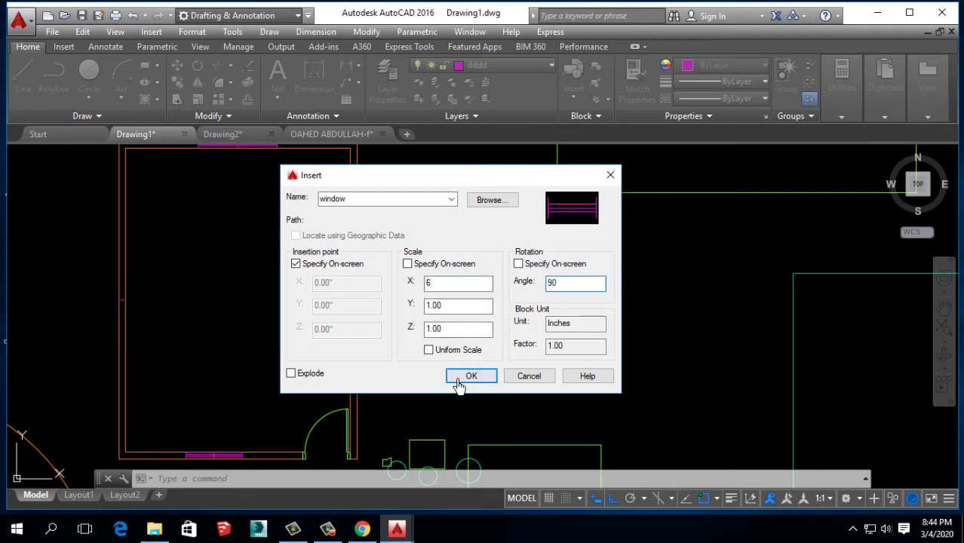
click(469, 376)
scroll(339, 321, up, 5)
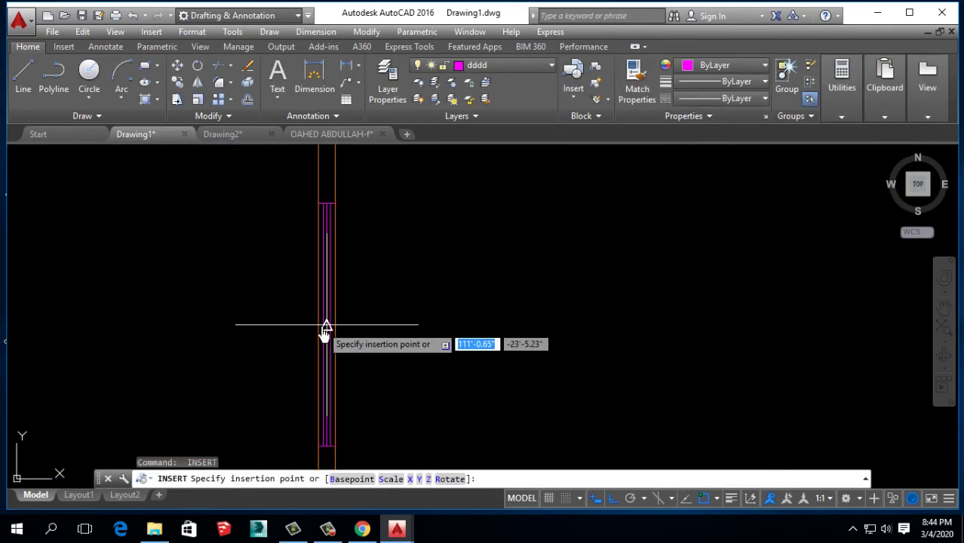
key(Escape)
Step: Correct the rotation back to 90°, adjust the X scale, and place the window on the side wall
scroll(396, 308, down, 3)
key(Return)
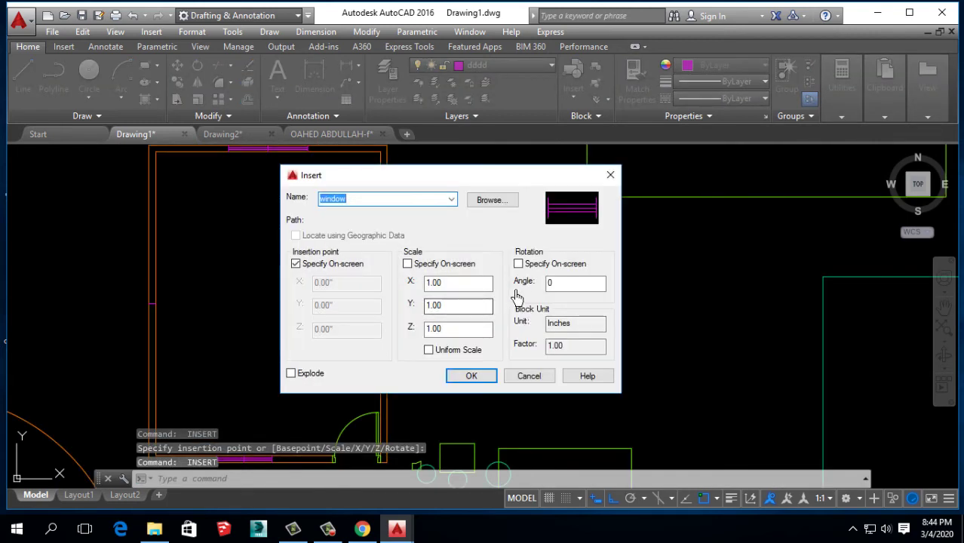
double_click(577, 283)
text(92)
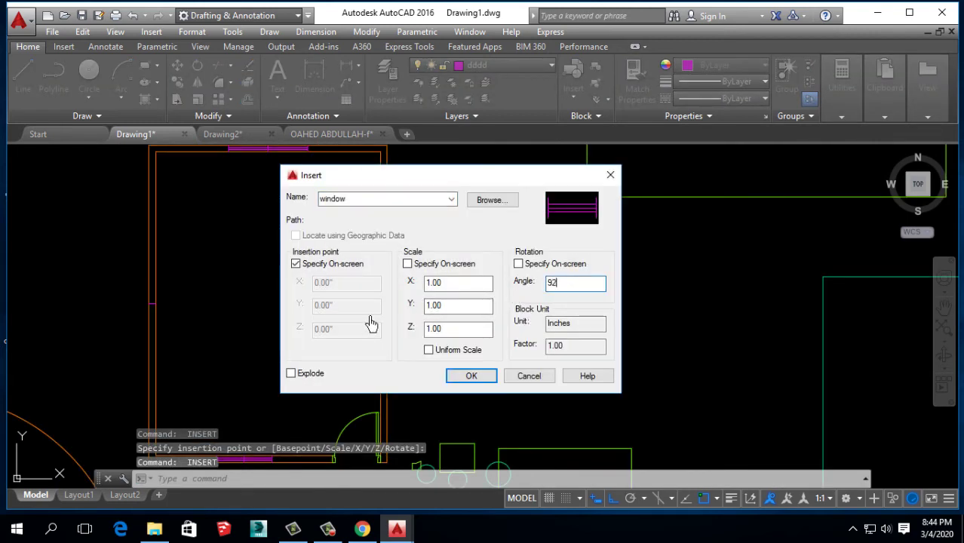
key(BackSpace)
text(0)
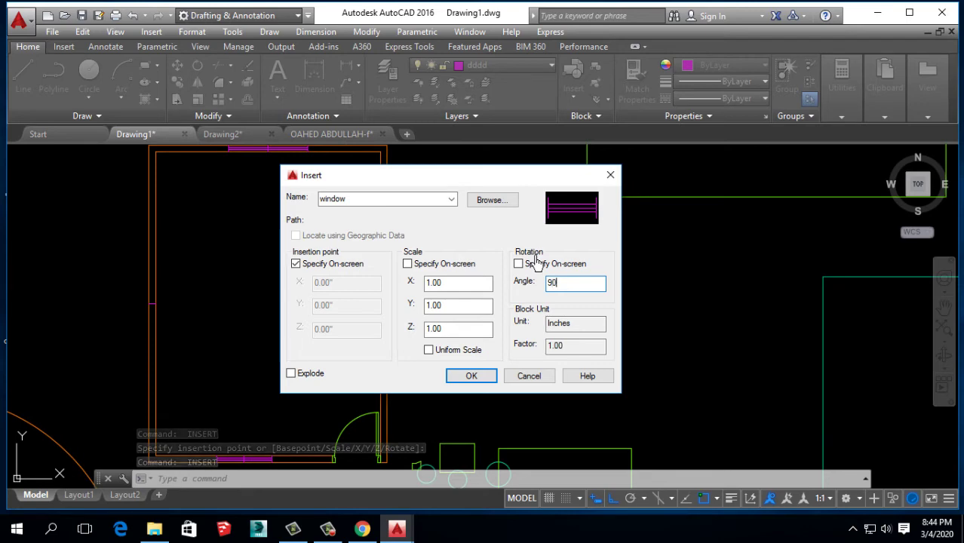
double_click(436, 283)
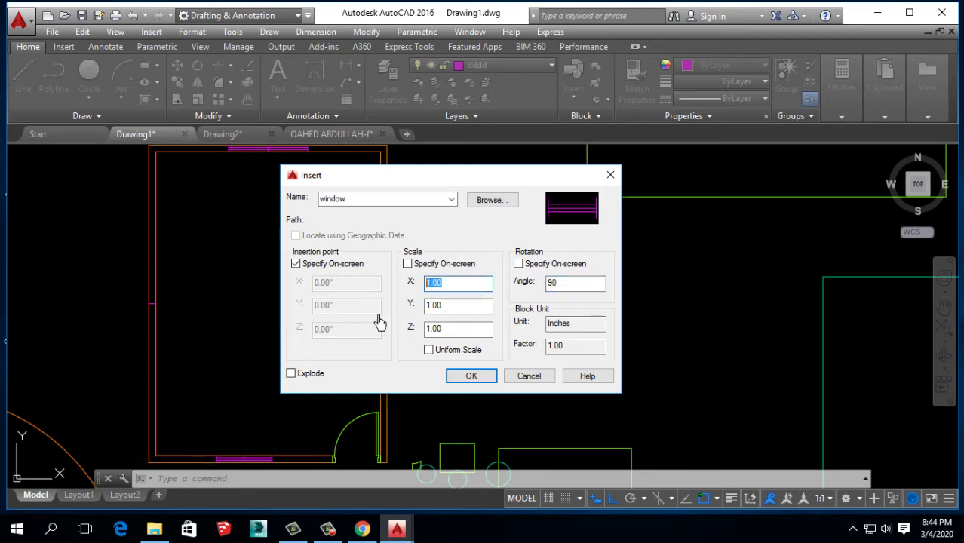
text(7)
click(465, 376)
scroll(132, 314, down, 5)
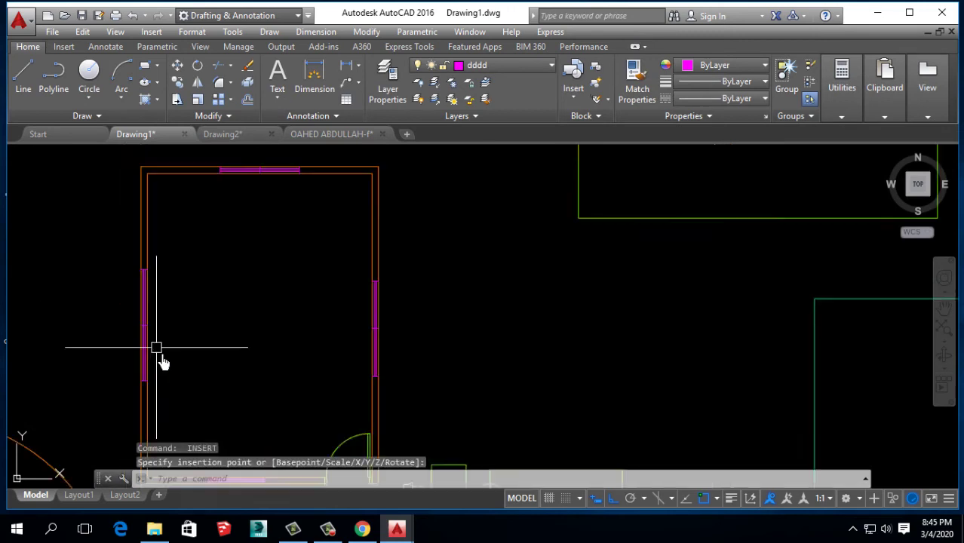
scroll(161, 359, down, 3)
Step: Draw a 12' by 10 magenta rectangle above the room using RECTANG's Dimensions option
click(145, 68)
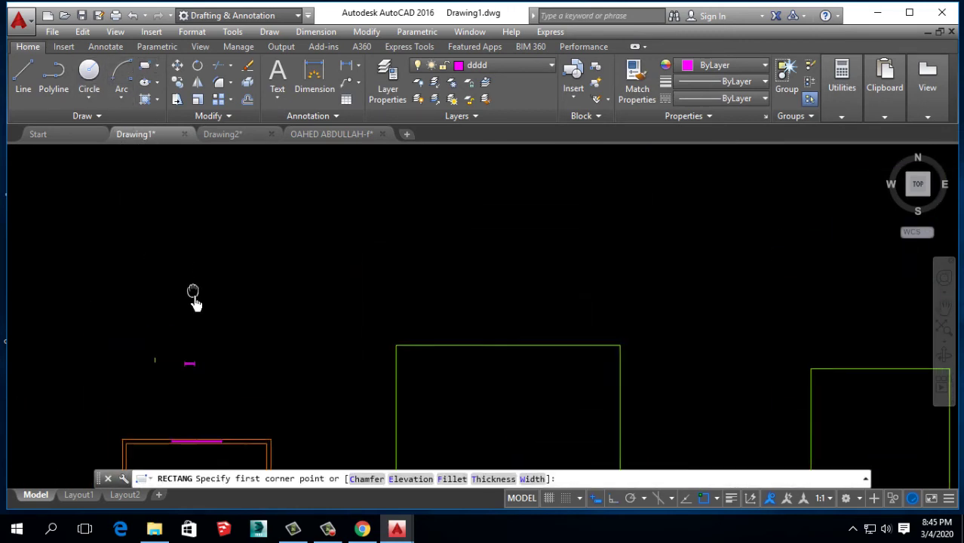
click(113, 290)
right_click(379, 200)
click(436, 301)
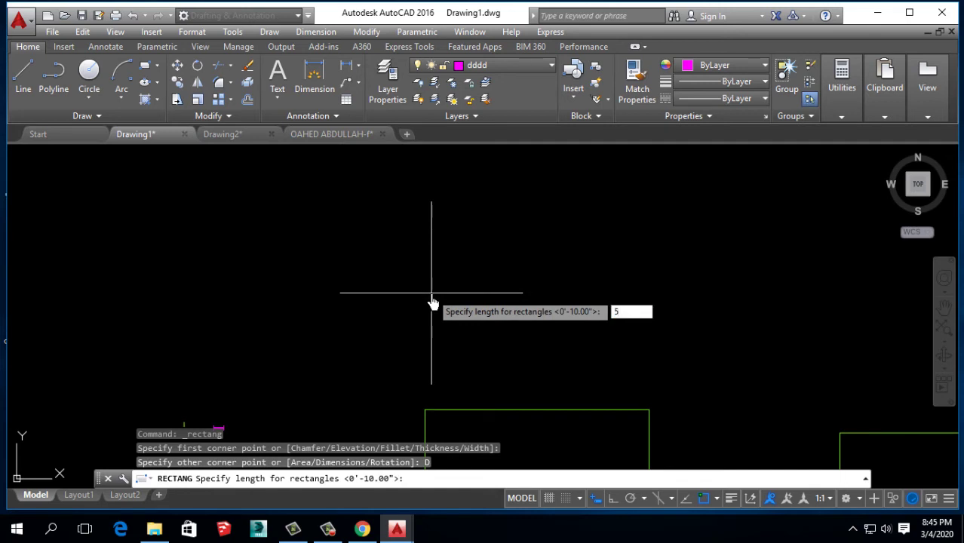
key(Return)
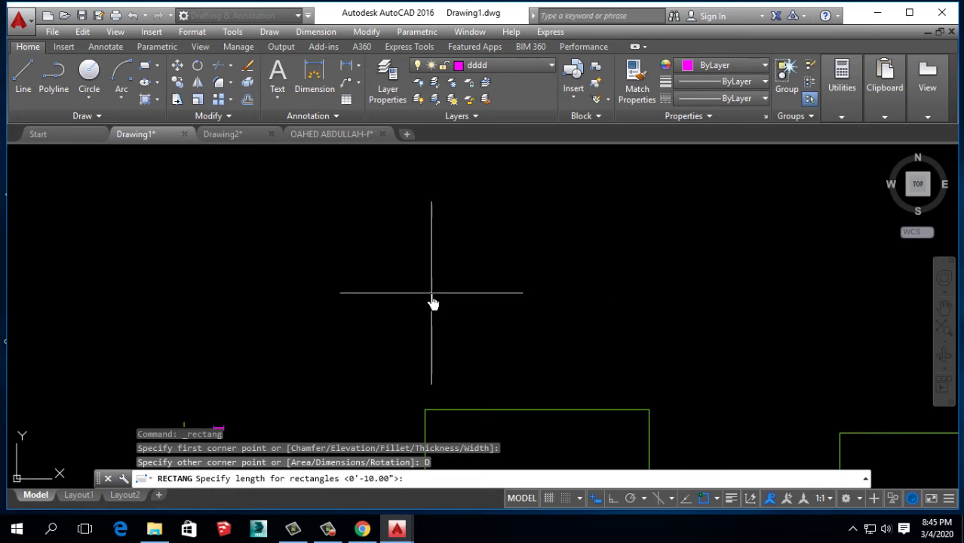
text(10)
key(Return)
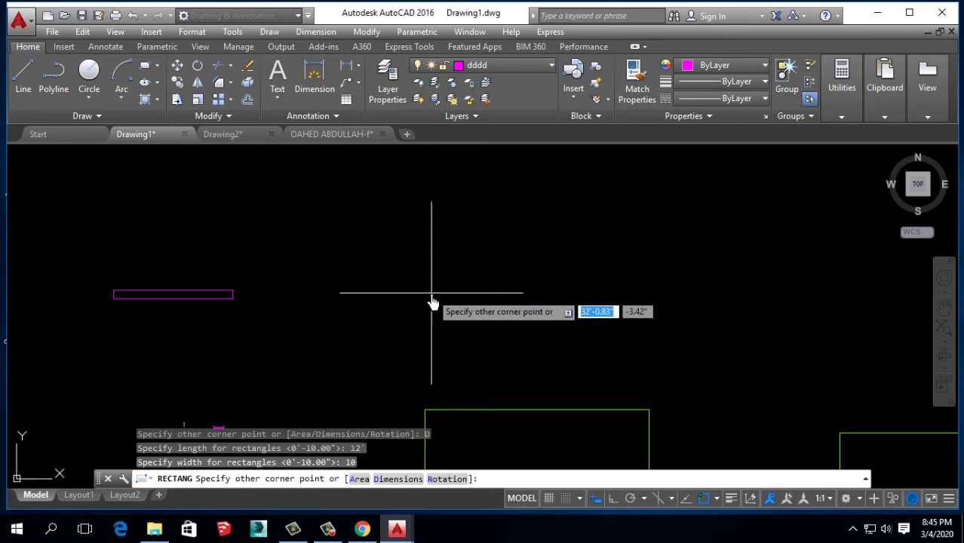
click(416, 243)
scroll(211, 269, up, 3)
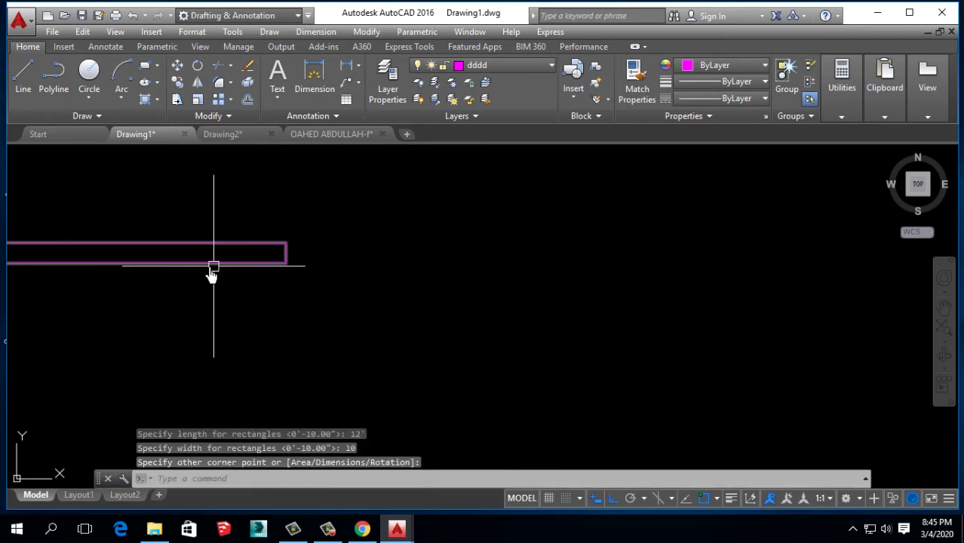
scroll(164, 290, down, 1)
scroll(206, 245, up, 2)
scroll(256, 240, down, 5)
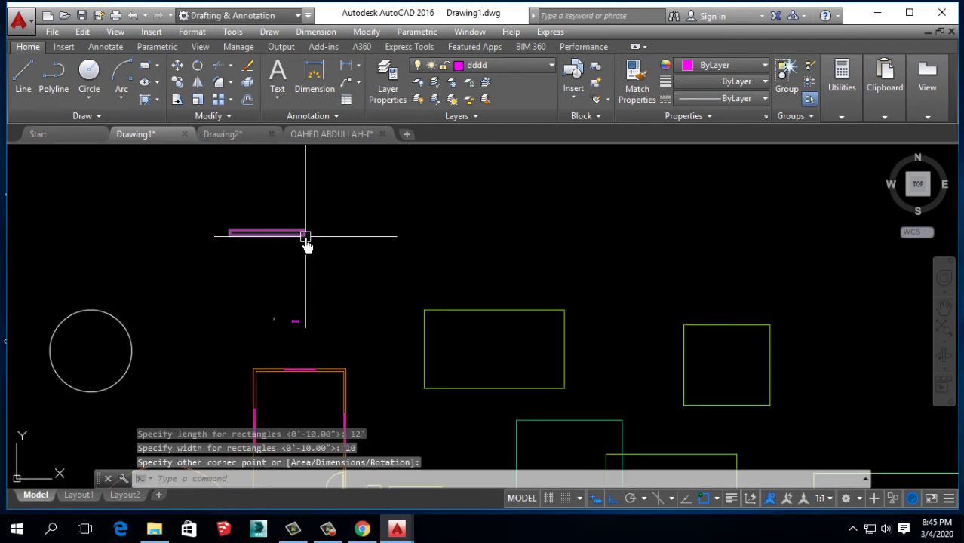
scroll(279, 216, up, 3)
click(573, 81)
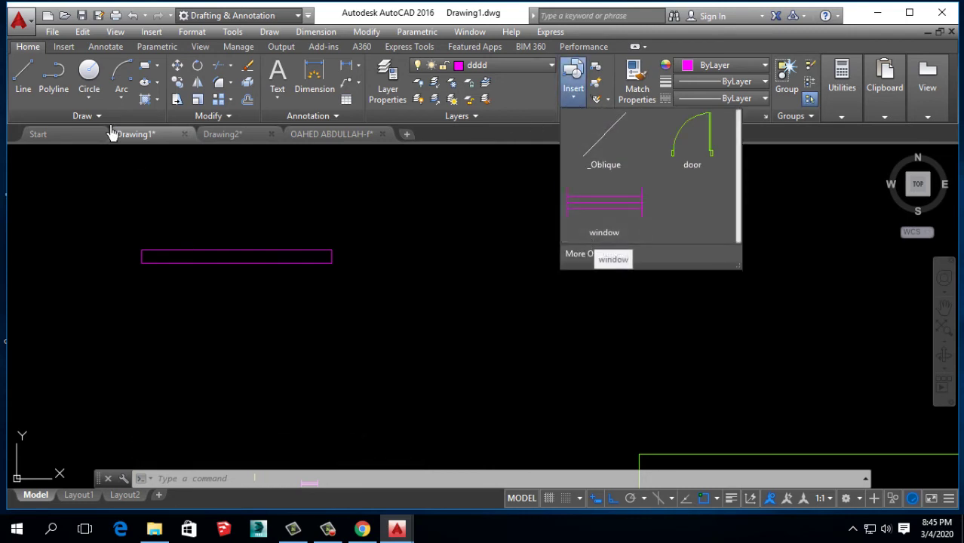
Step: Draw a vertical line splitting the magenta rectangle
click(23, 75)
click(235, 255)
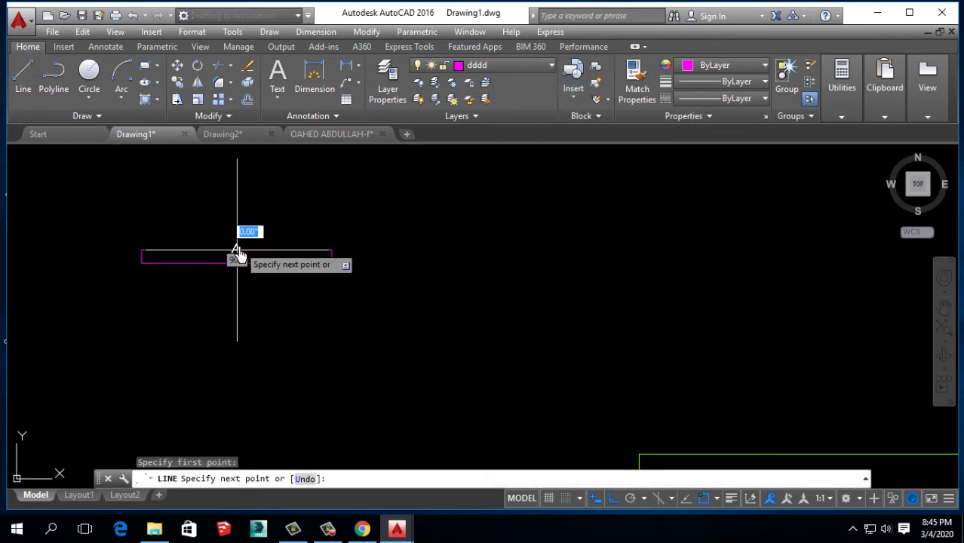
click(263, 251)
key(Return)
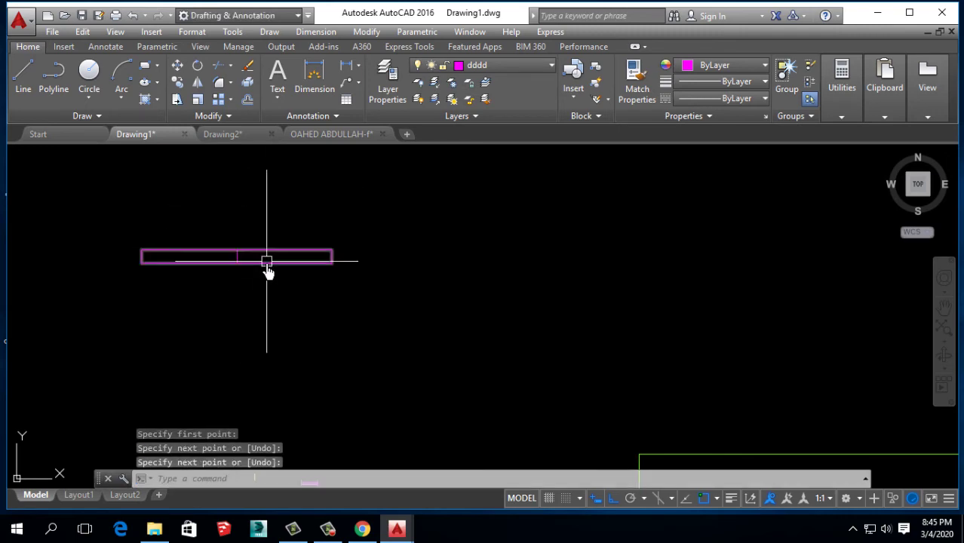
scroll(268, 261, up, 4)
Step: Insert a test window at X scale 3 in the rectangle's left part, then delete it
click(576, 105)
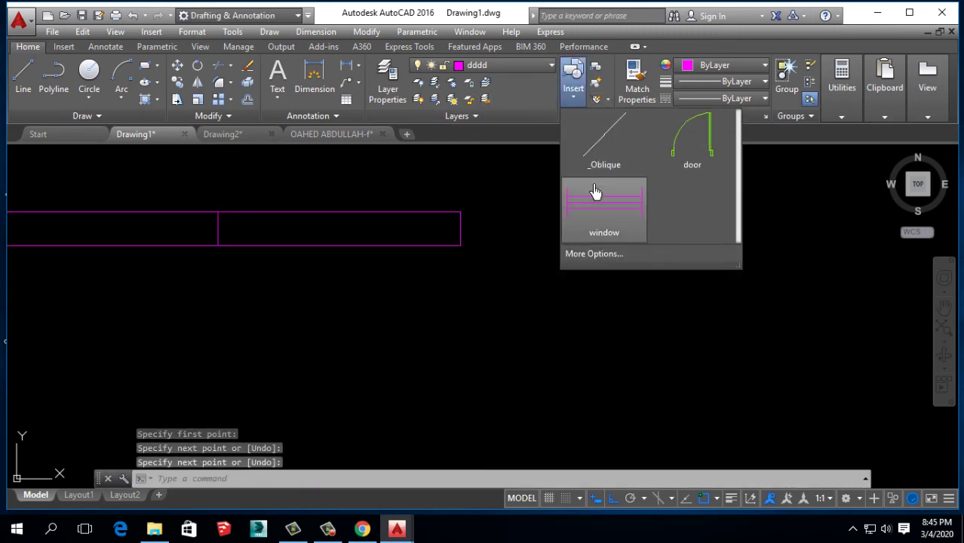
click(594, 254)
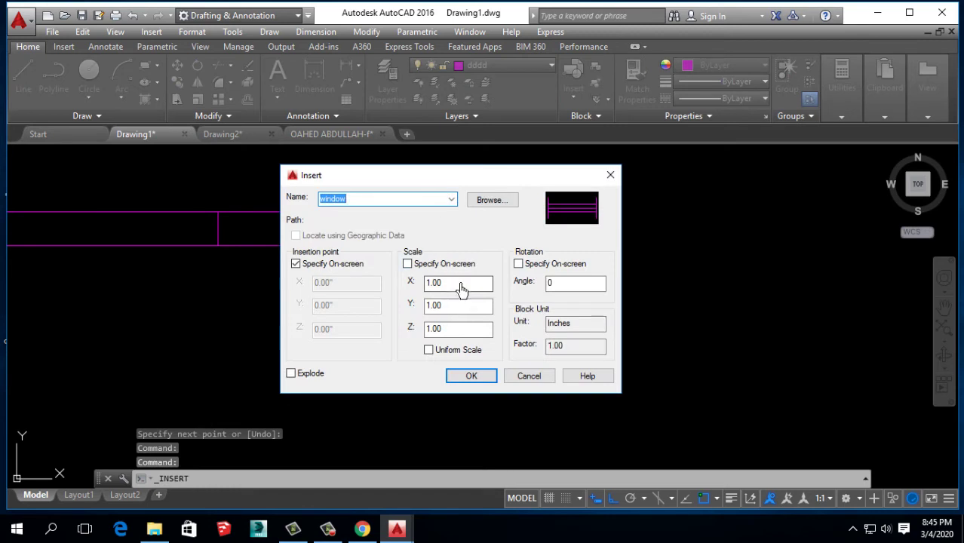
double_click(459, 283)
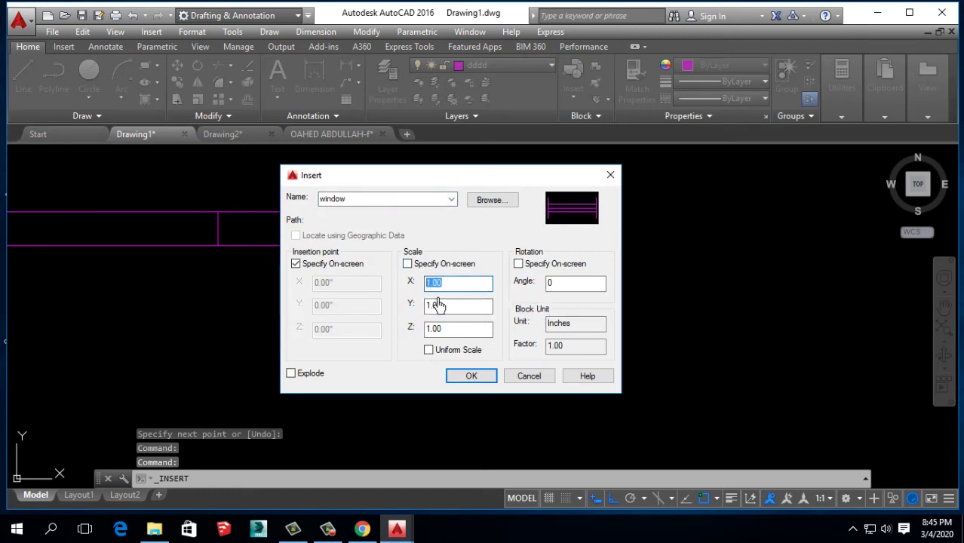
text(3)
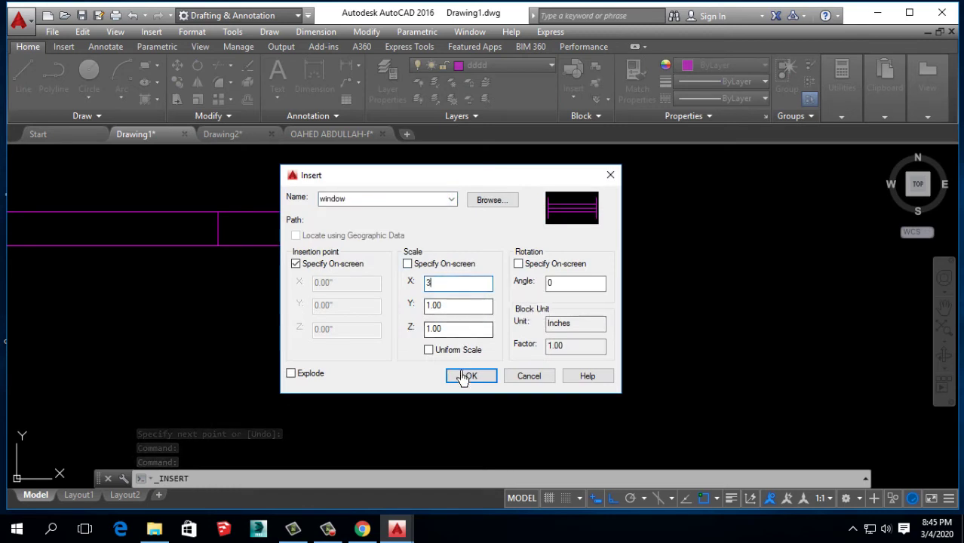
click(467, 375)
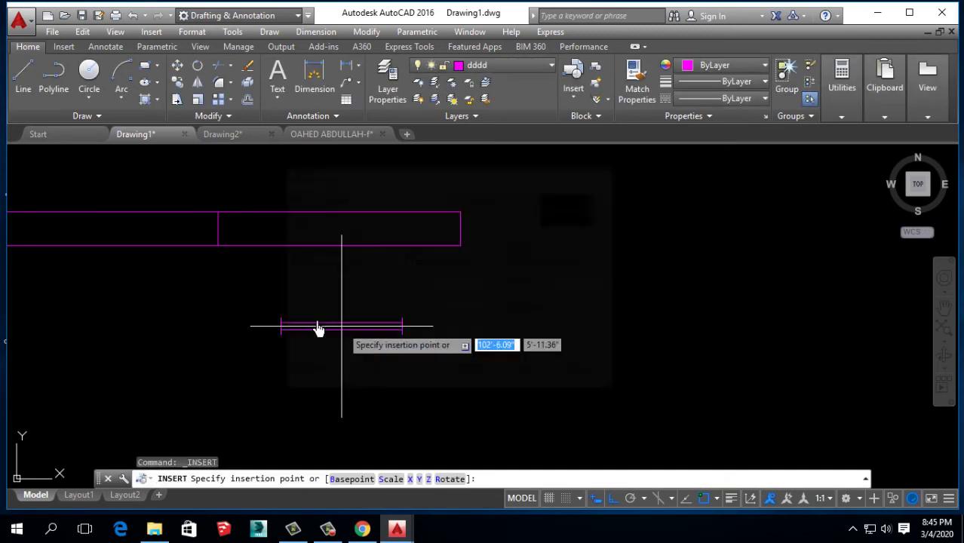
click(229, 232)
click(302, 220)
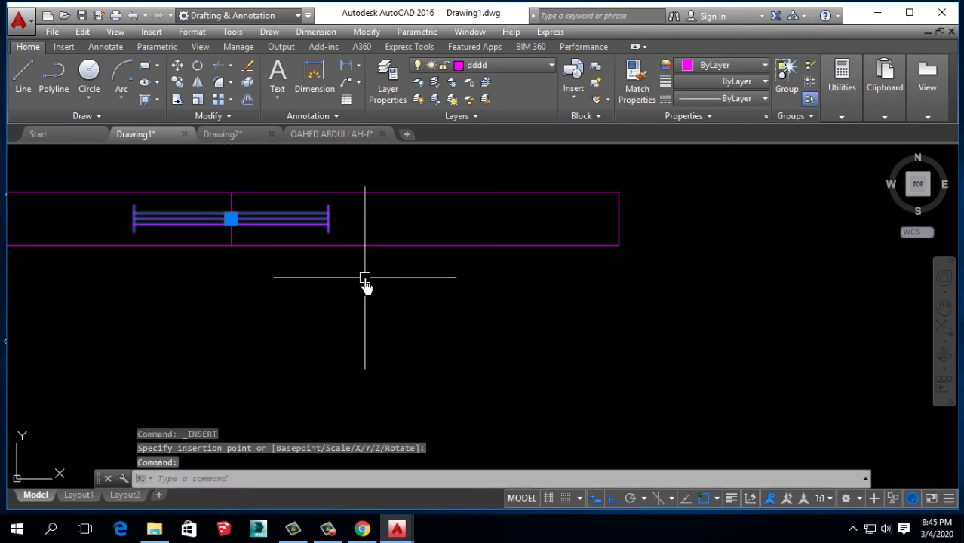
key(Delete)
Step: Reopen the window block's full insert settings and set its X scale to 6
click(573, 89)
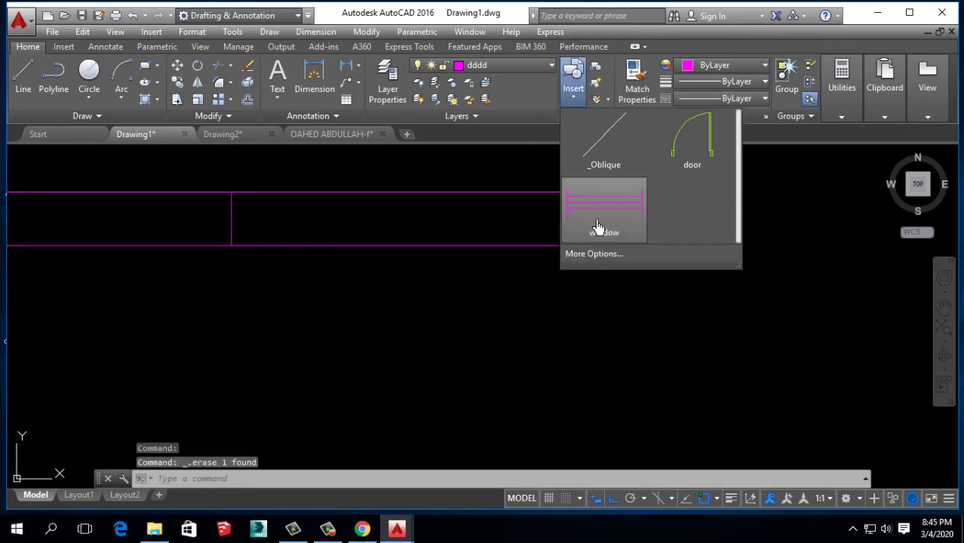
click(597, 219)
key(Escape)
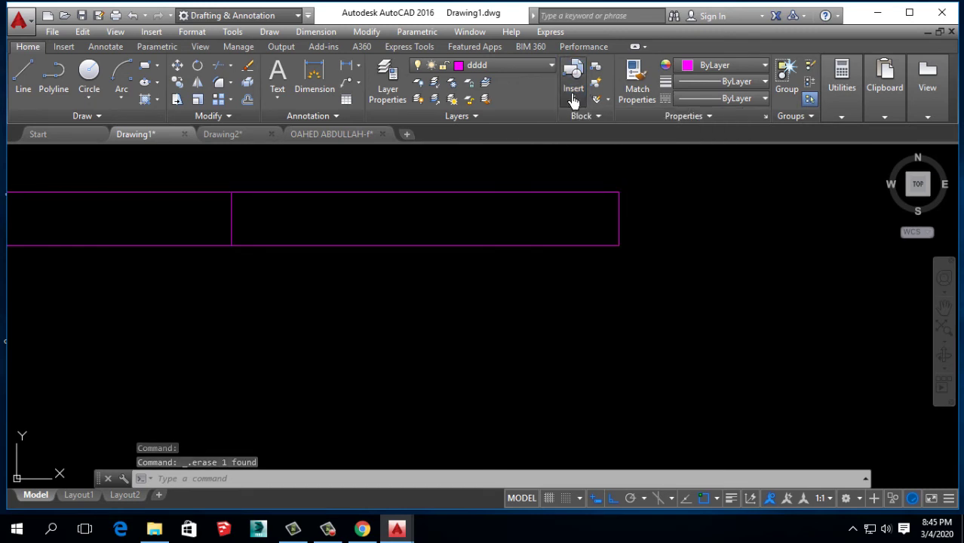
click(573, 100)
click(587, 260)
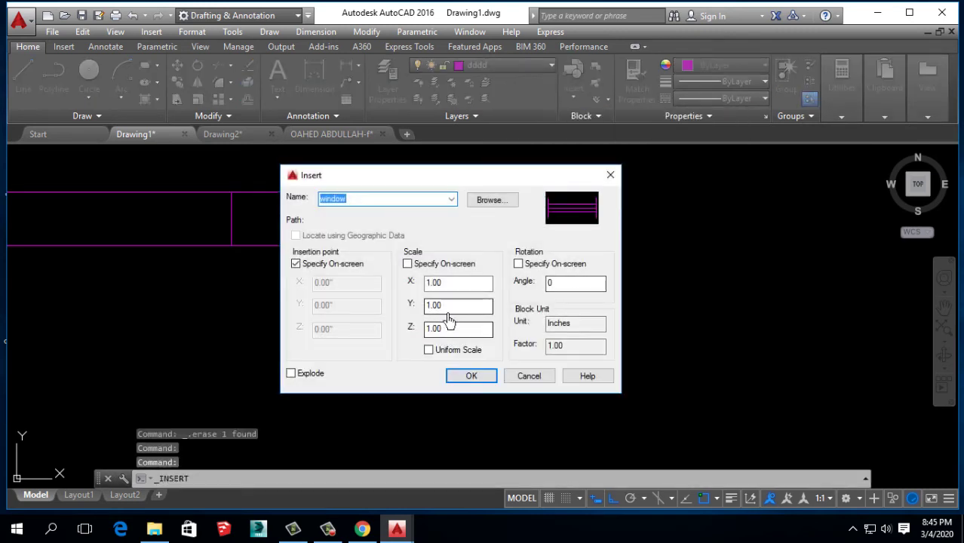
click(451, 283)
text(6)
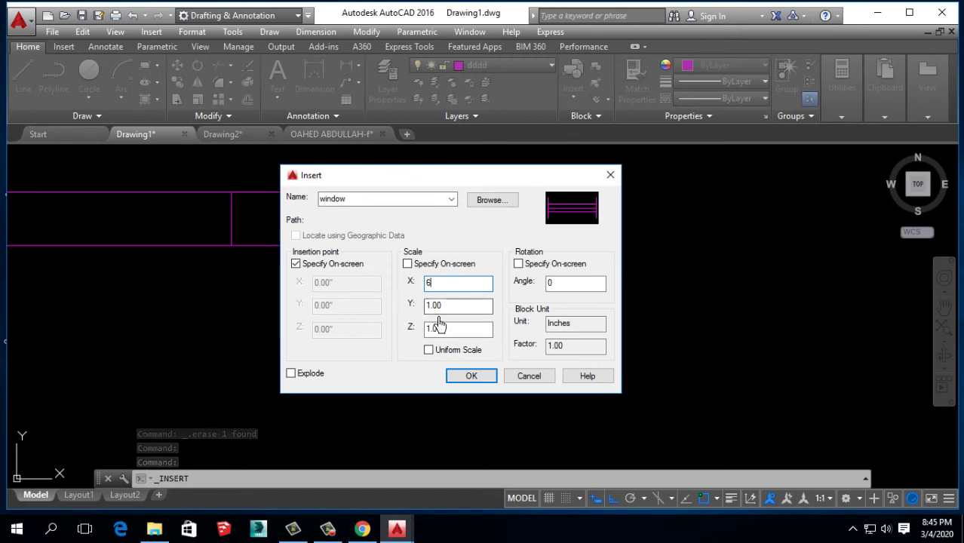
key(Tab)
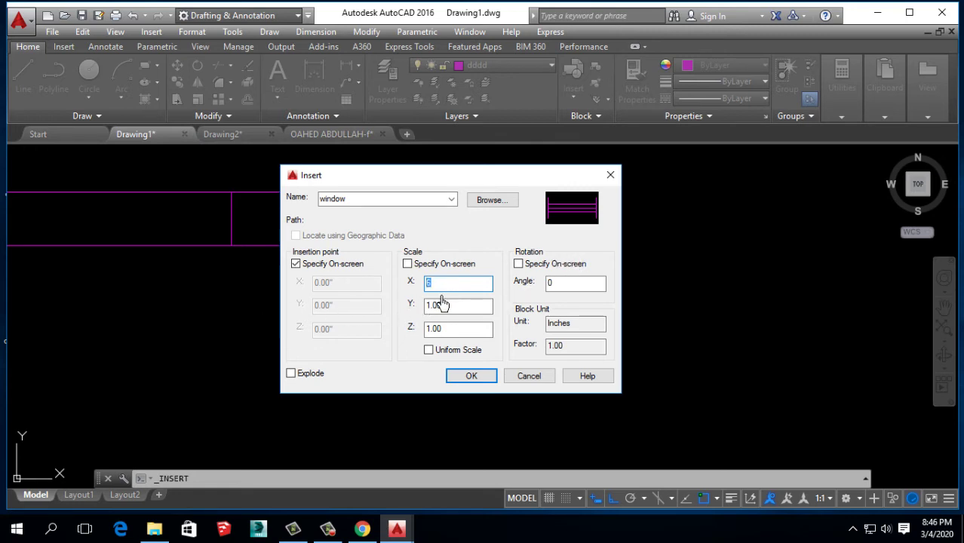
Step: Insert the 'window' block at X scale 6 into the top wall
key(Tab)
click(473, 377)
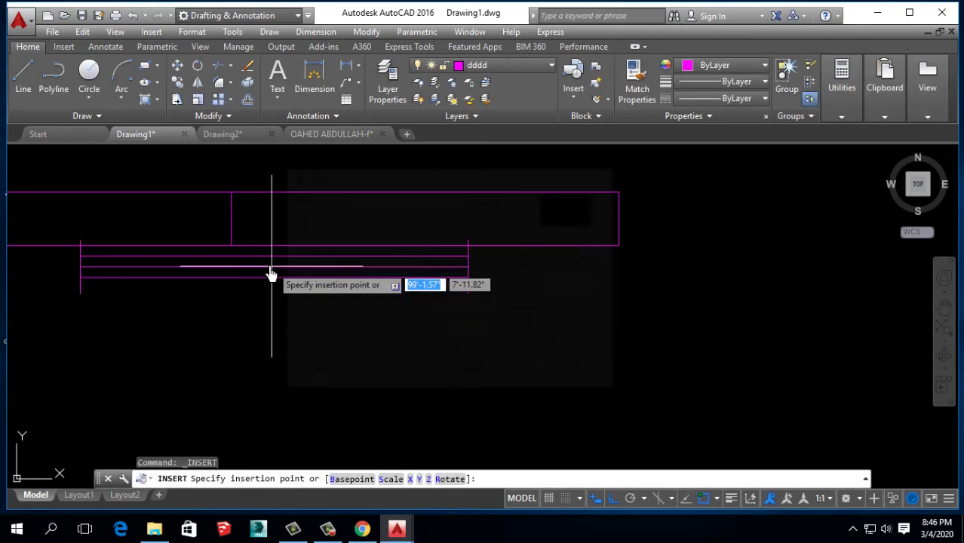
click(229, 224)
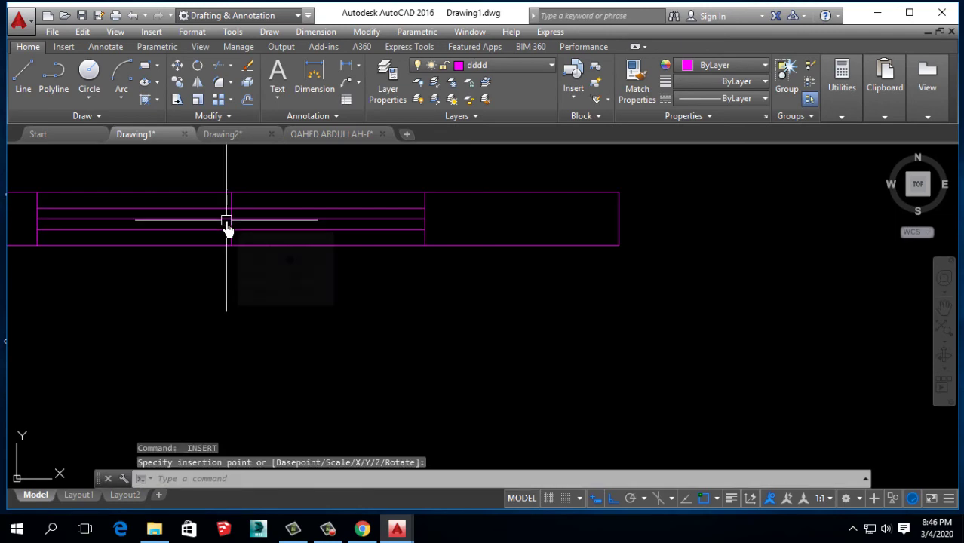
Step: Reopen the window block's full insert options, then cancel without inserting another
click(574, 85)
click(584, 255)
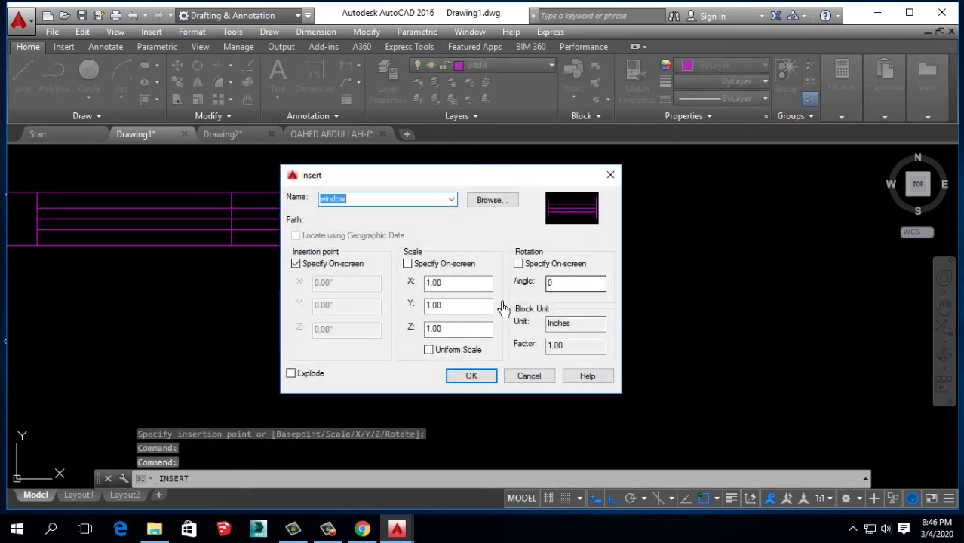
click(456, 305)
drag(442, 282, 431, 283)
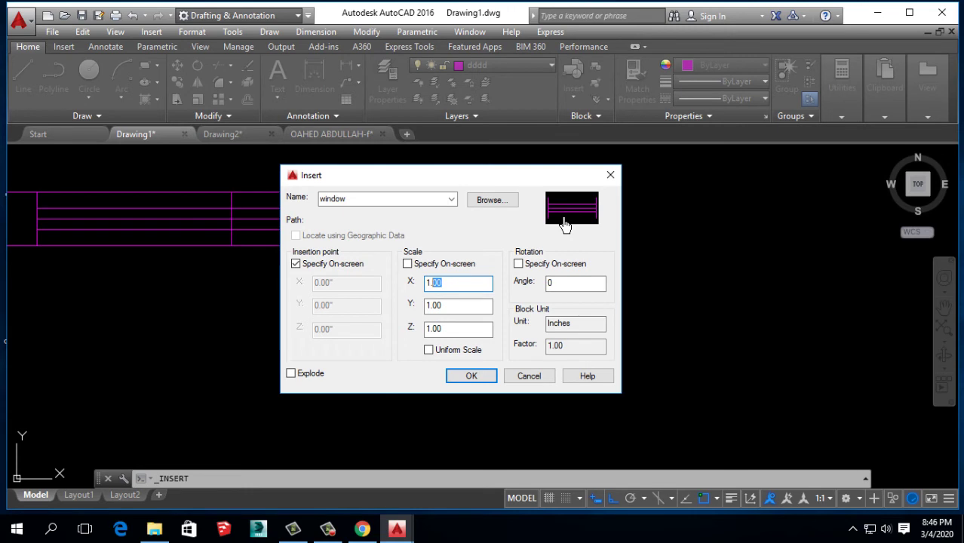
click(610, 174)
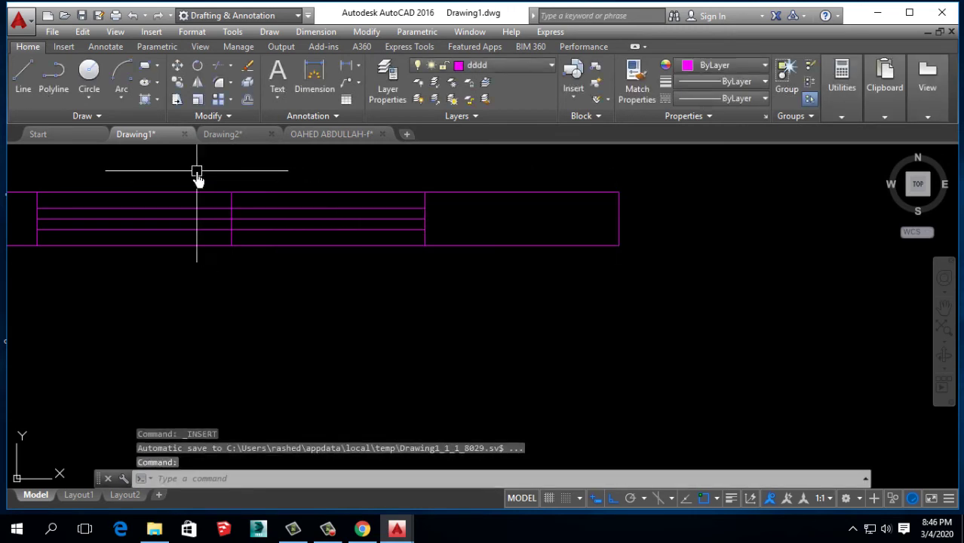
click(230, 217)
click(298, 302)
key(Escape)
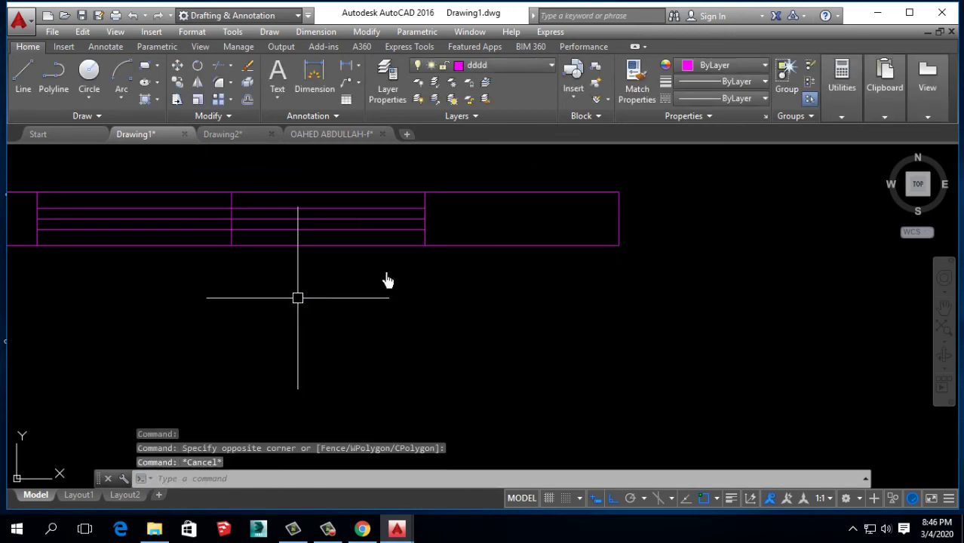
Step: Reopen the block gallery and pan to show more of the plan
click(573, 79)
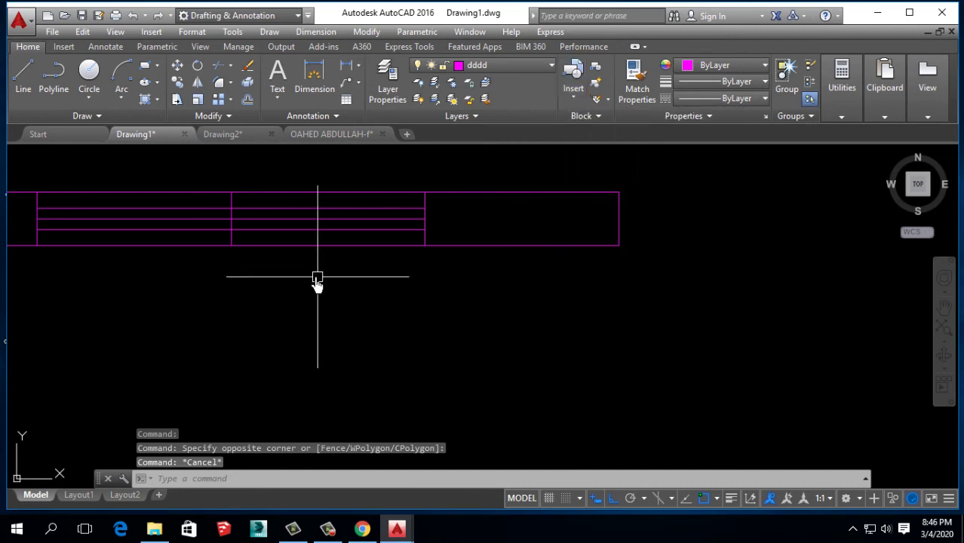
scroll(339, 281, down, 3)
scroll(309, 275, up, 3)
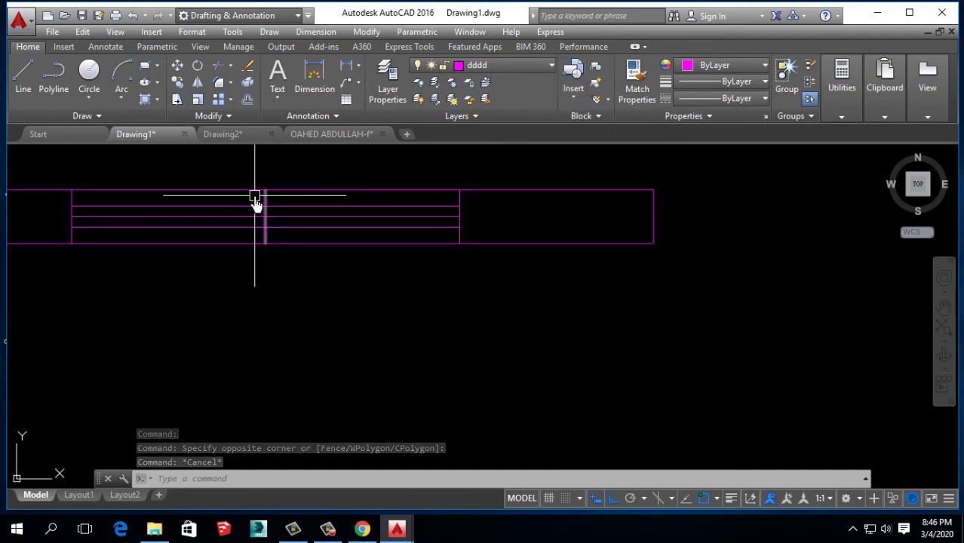
scroll(272, 204, down, 3)
mouse_move(303, 280)
middle_down()
mouse_move(288, 305)
mouse_move(318, 295)
middle_up()
Step: Insert a window block rotated 90° at X scale 6 beside the room
key(Return)
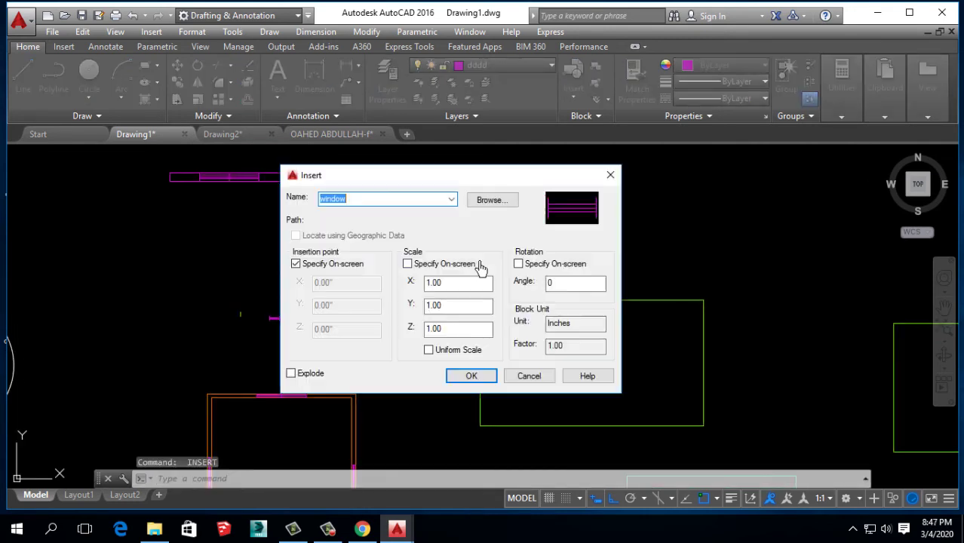
double_click(568, 283)
text(90)
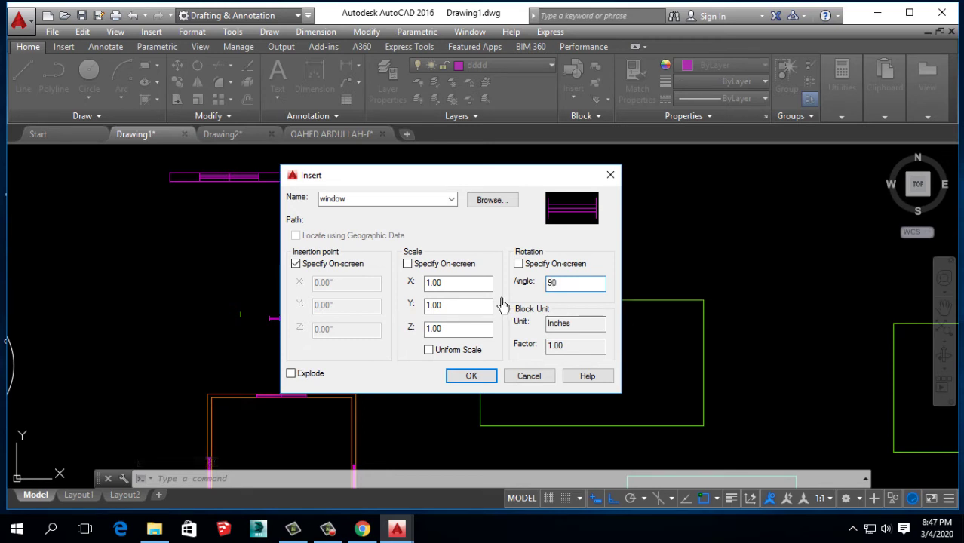
double_click(456, 285)
text(6)
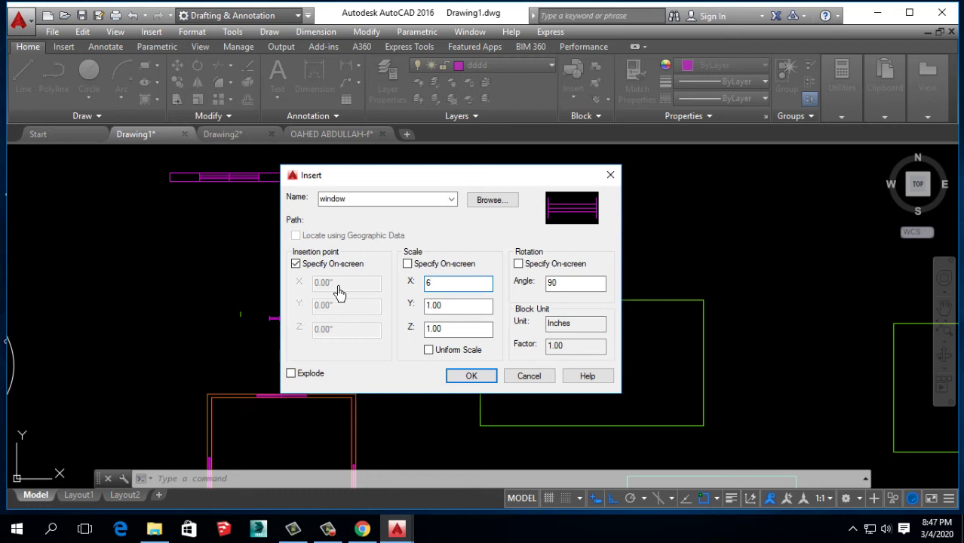
click(471, 375)
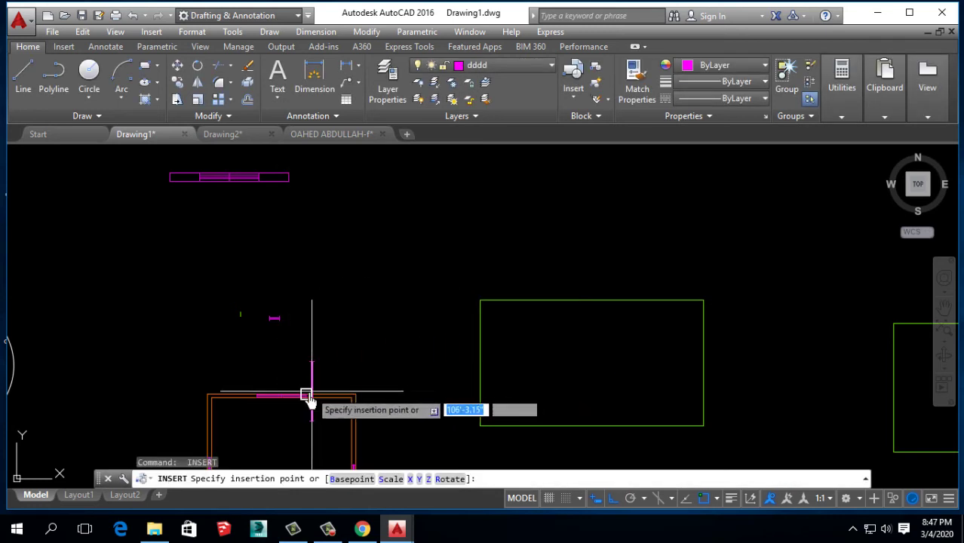
scroll(307, 394, up, 3)
middle_drag(436, 394, 354, 310)
click(472, 275)
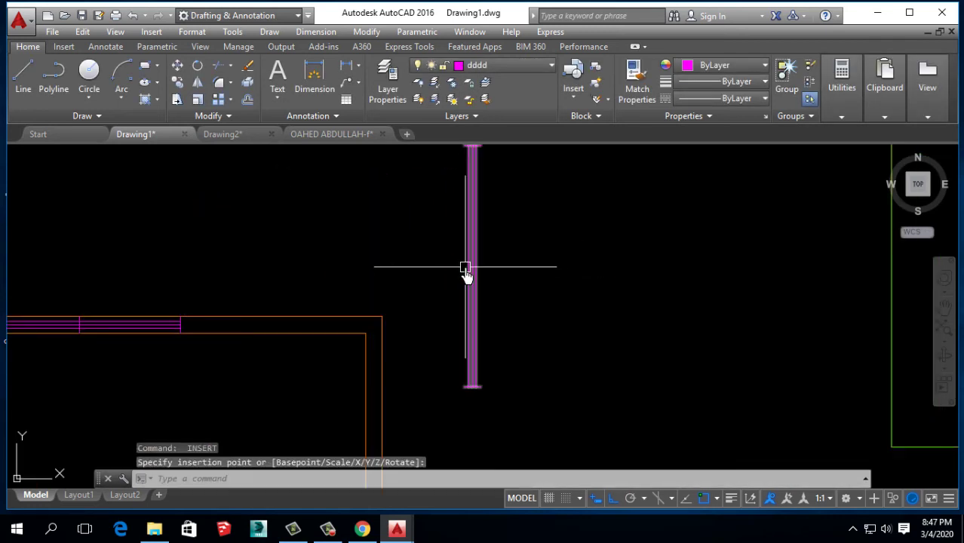
scroll(424, 256, down, 3)
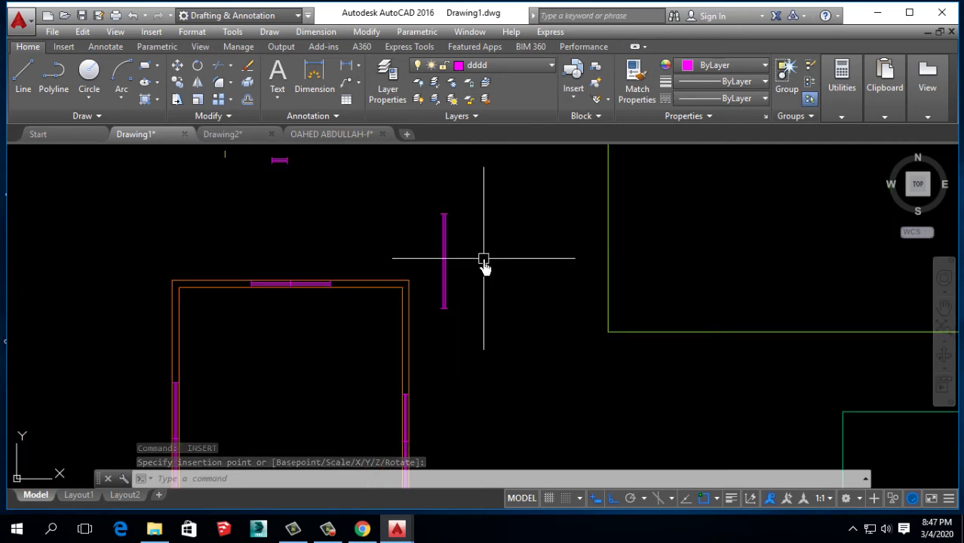
Step: Insert a window block rotated 45° at X scale 5 in the open floor area
key(Return)
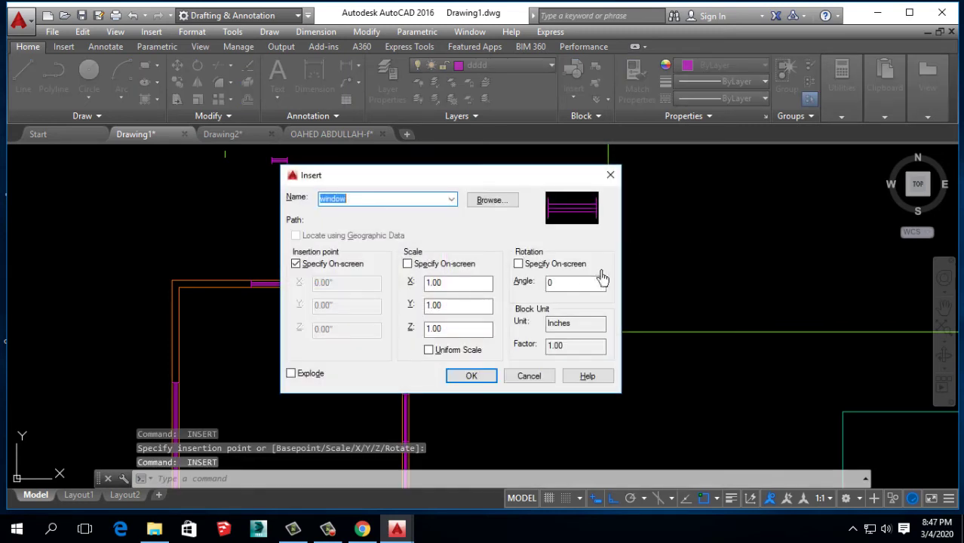
click(588, 283)
text(45)
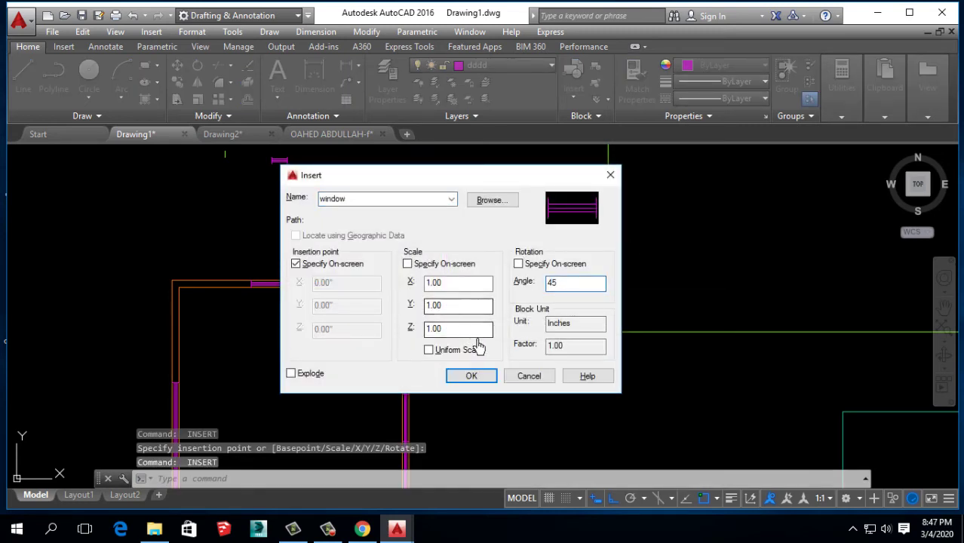
double_click(439, 284)
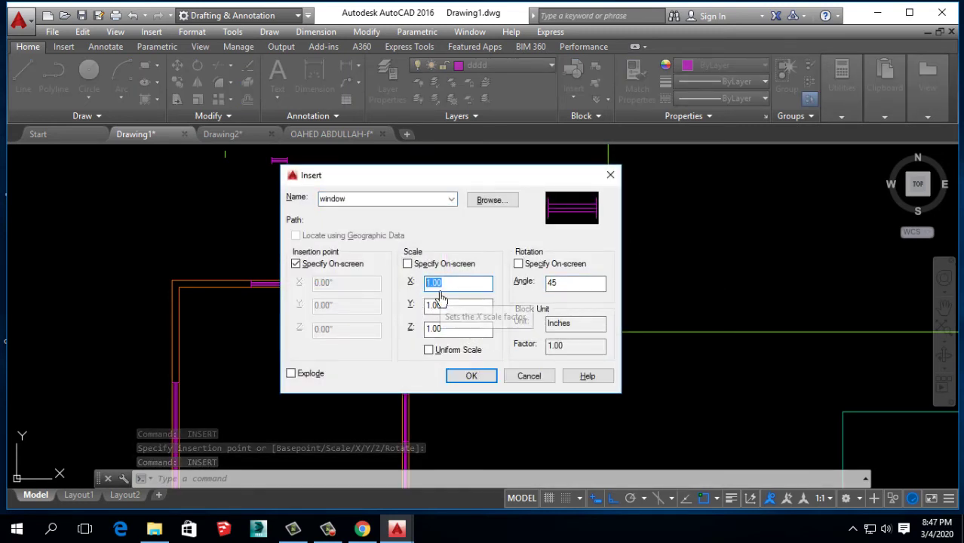
text(5)
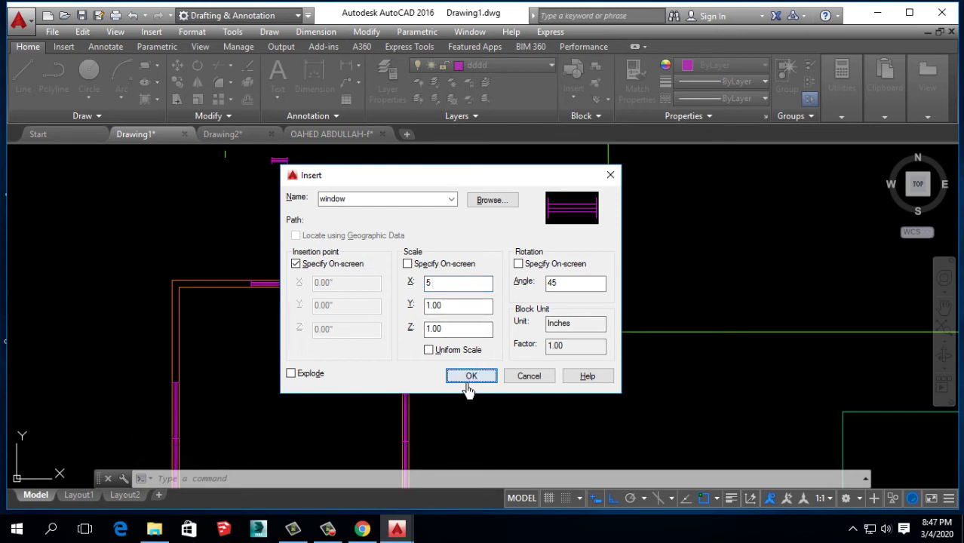
click(469, 388)
click(491, 269)
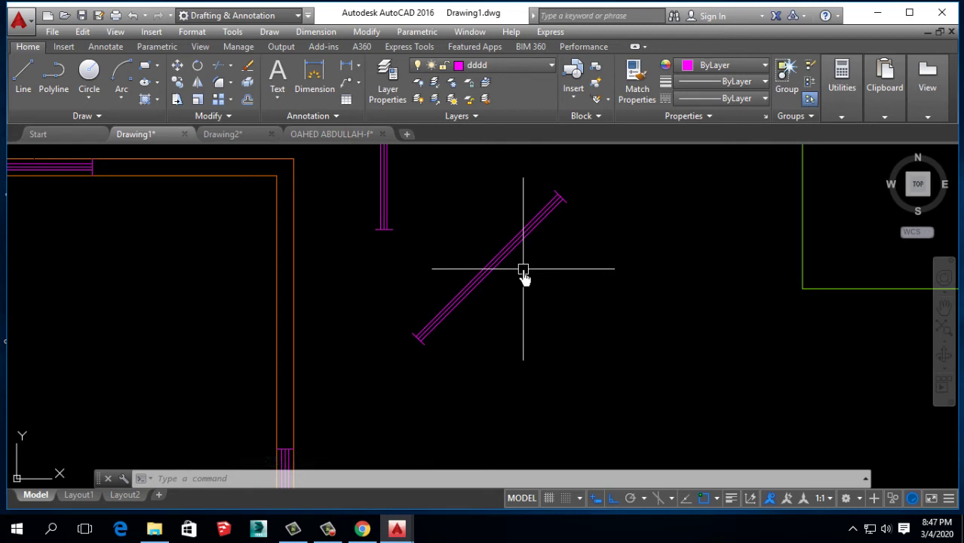
Step: Draw a sloped line with Ortho off, ending near the upper window
click(23, 76)
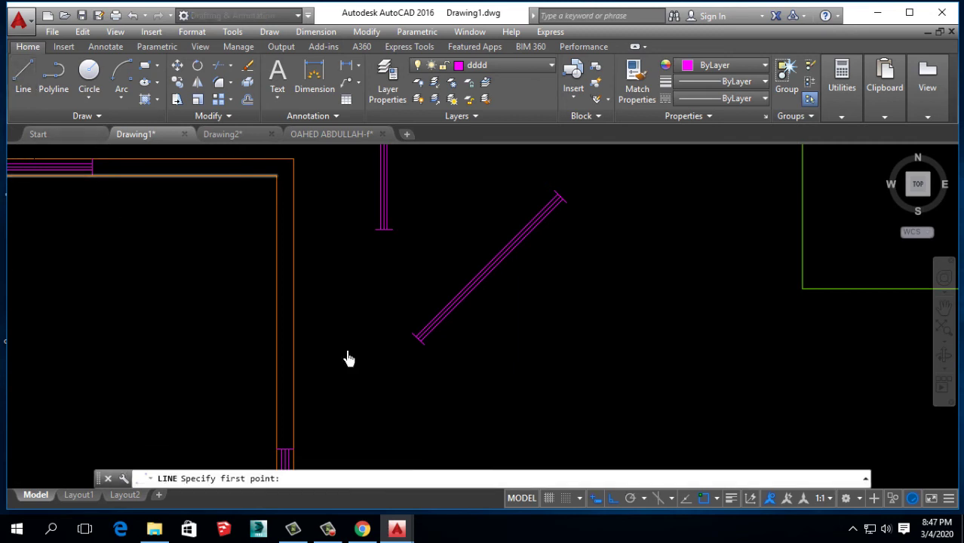
scroll(345, 346, down, 3)
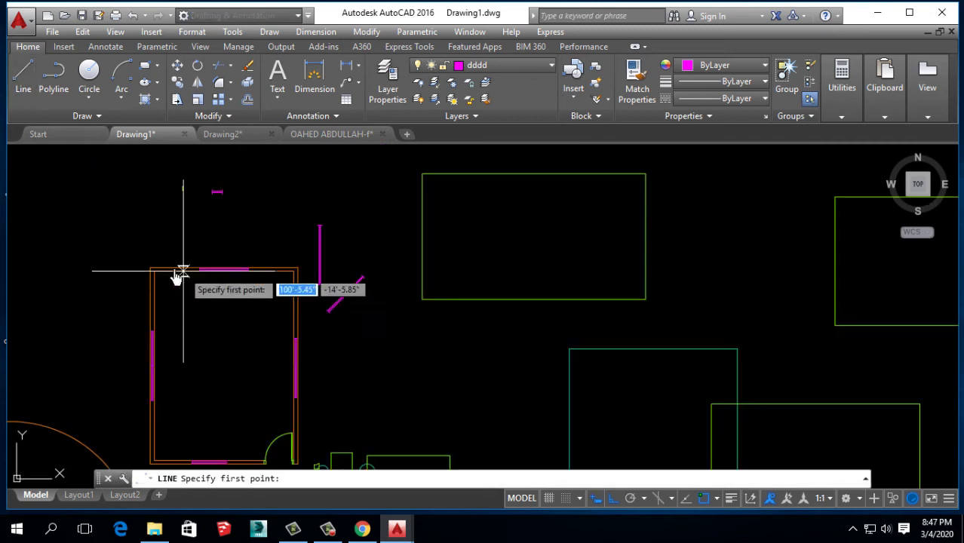
scroll(215, 326, down, 1)
scroll(160, 238, up, 2)
click(160, 238)
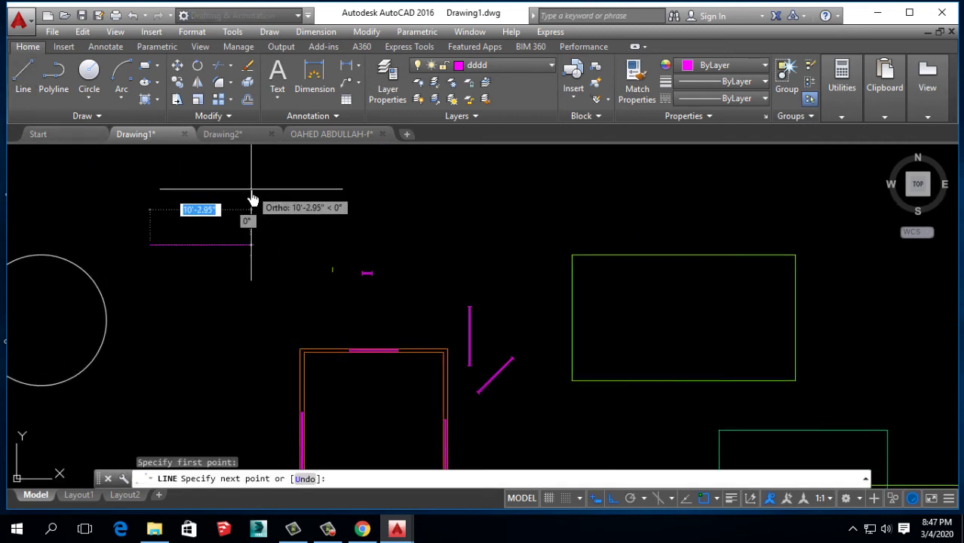
key(F8)
middle_drag(269, 193, 340, 185)
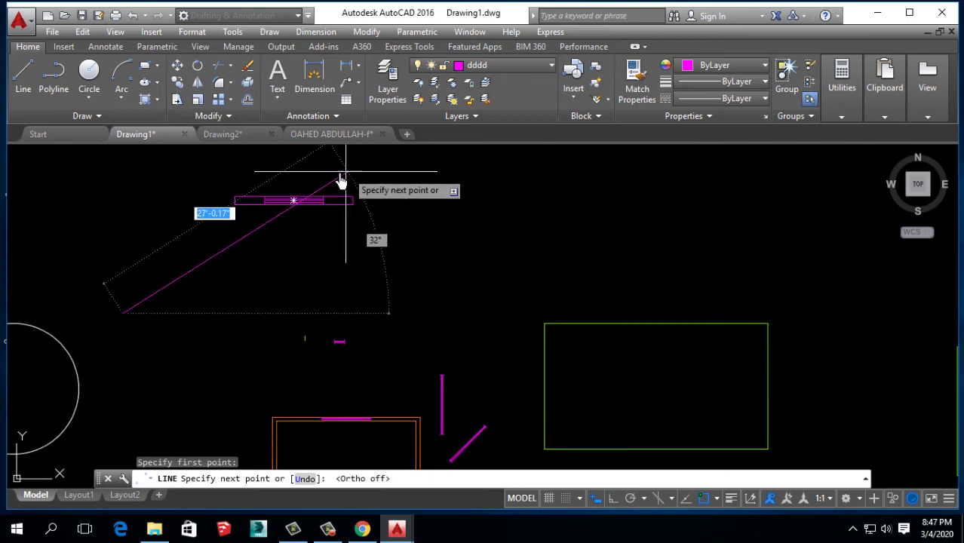
middle_drag(262, 197, 450, 236)
click(487, 188)
key(Return)
text(o)
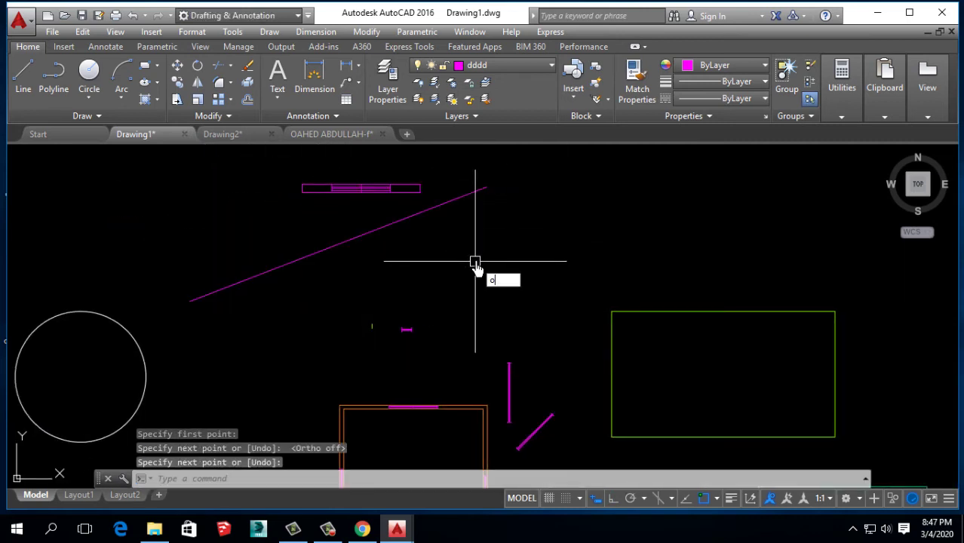
Step: Offset the sloped line by 5 to make a parallel copy below it
key(Return)
key(Return)
click(331, 247)
click(353, 294)
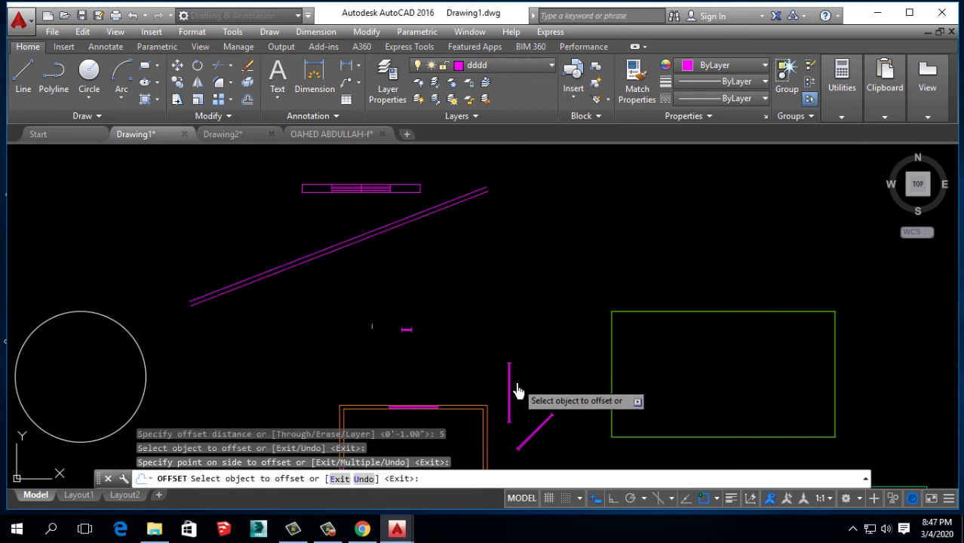
key(alt+space)
key(Escape)
key(Escape)
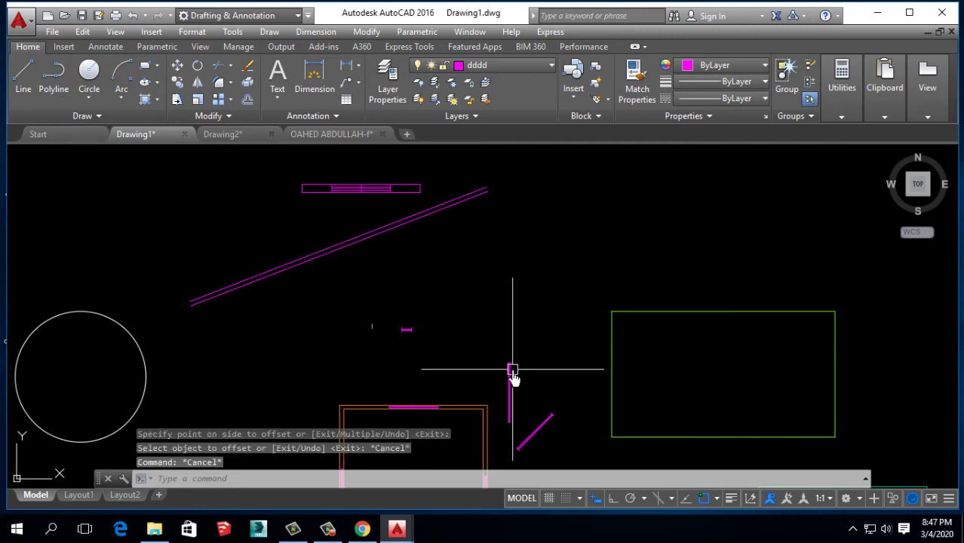
Step: Draw a horizontal line with Ortho on from the lower sloped line's left end
click(23, 75)
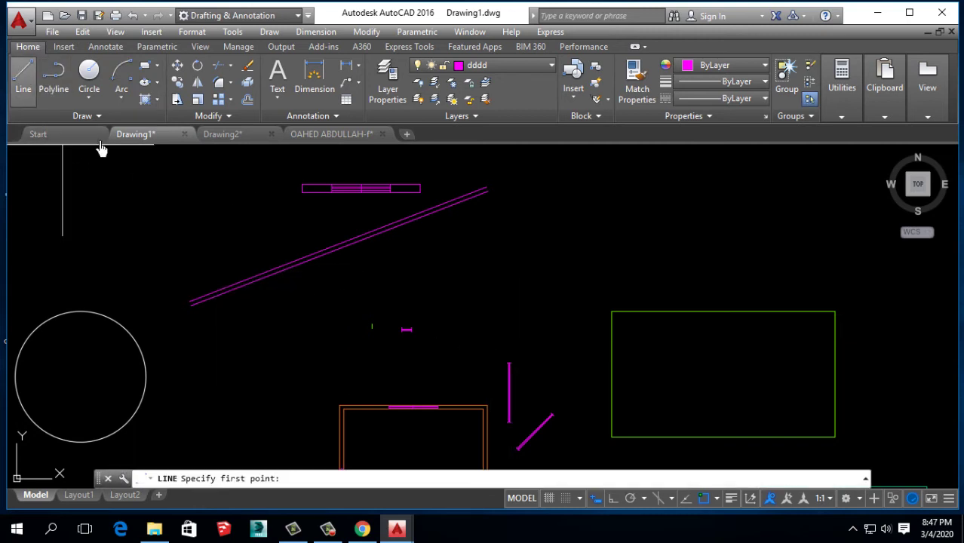
scroll(226, 309, up, 2)
scroll(197, 294, up, 2)
click(136, 305)
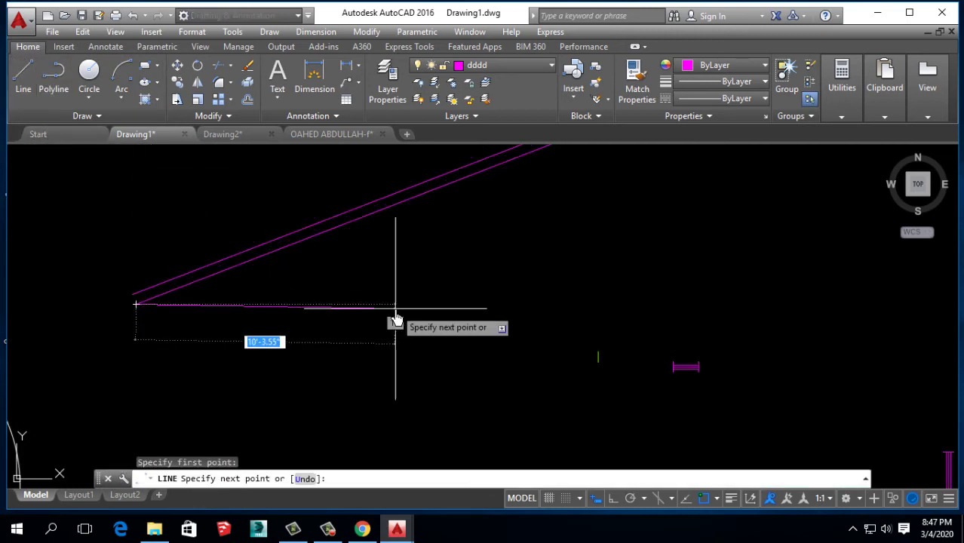
key(F8)
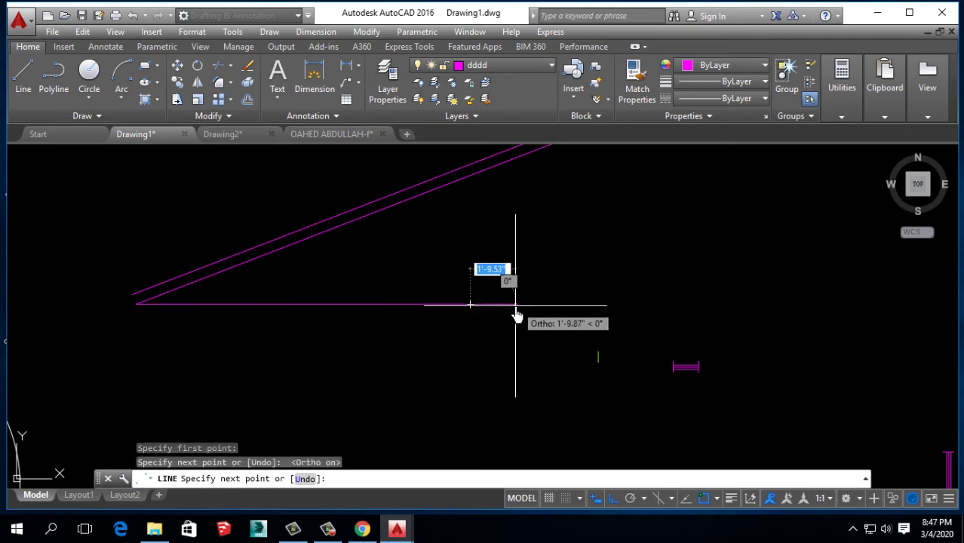
click(512, 306)
key(Return)
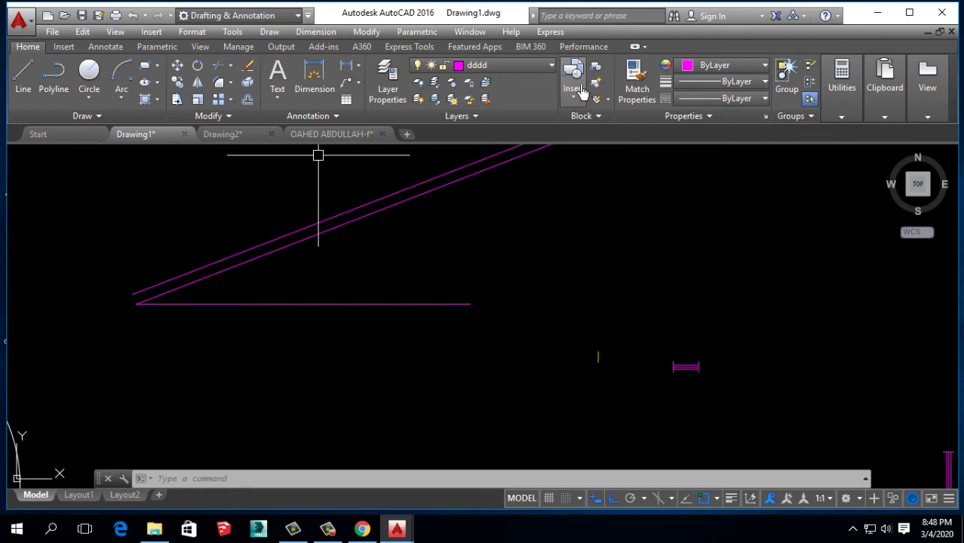
Step: Measure the 21° angle between the slanted and horizontal lines, then delete it
click(356, 66)
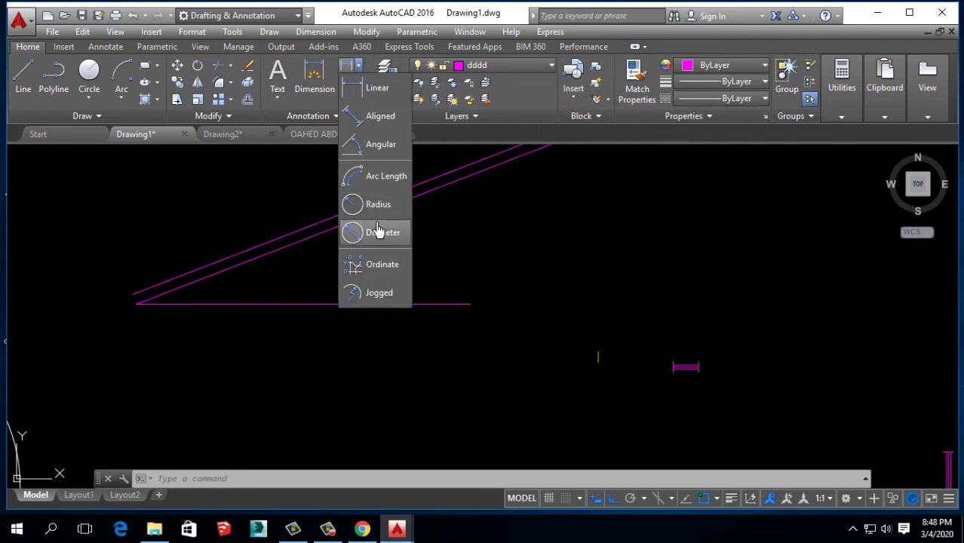
click(385, 145)
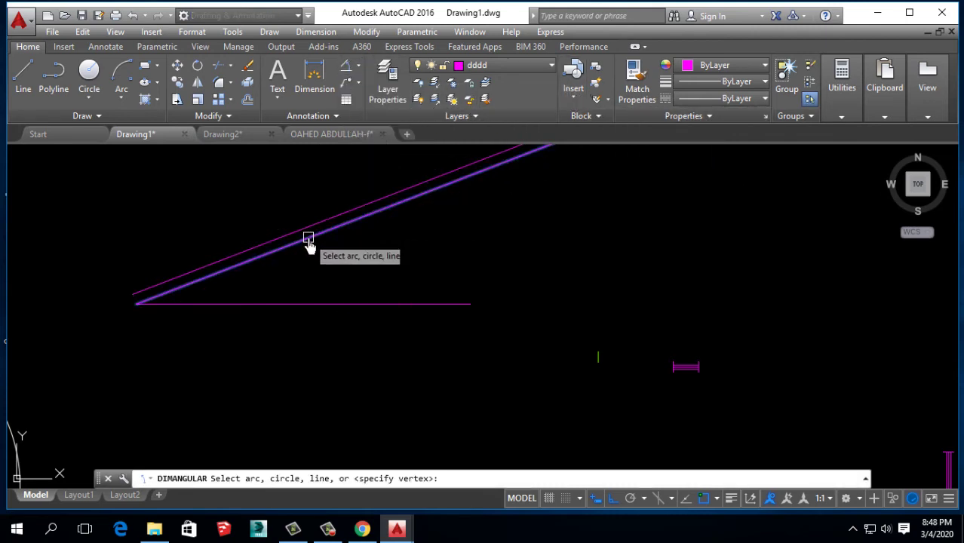
click(307, 239)
click(309, 300)
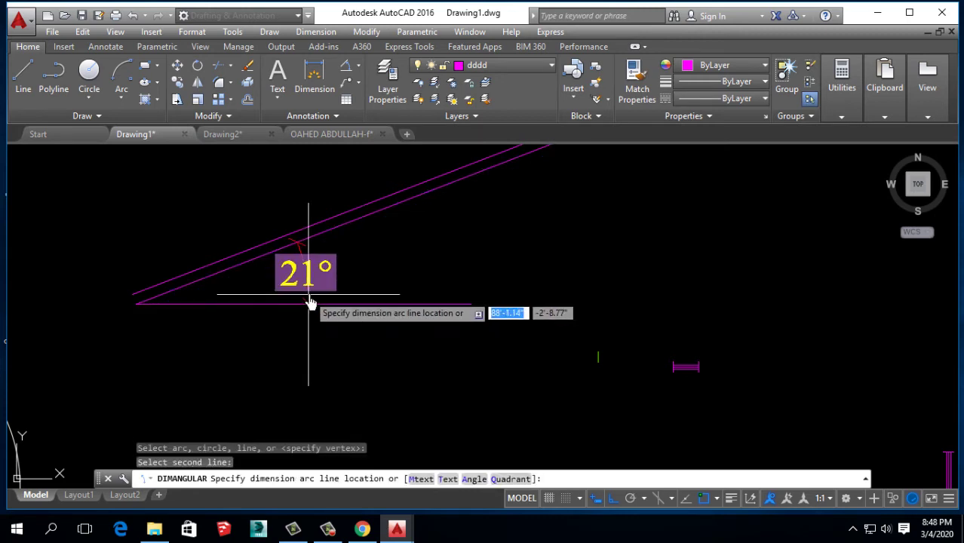
click(399, 264)
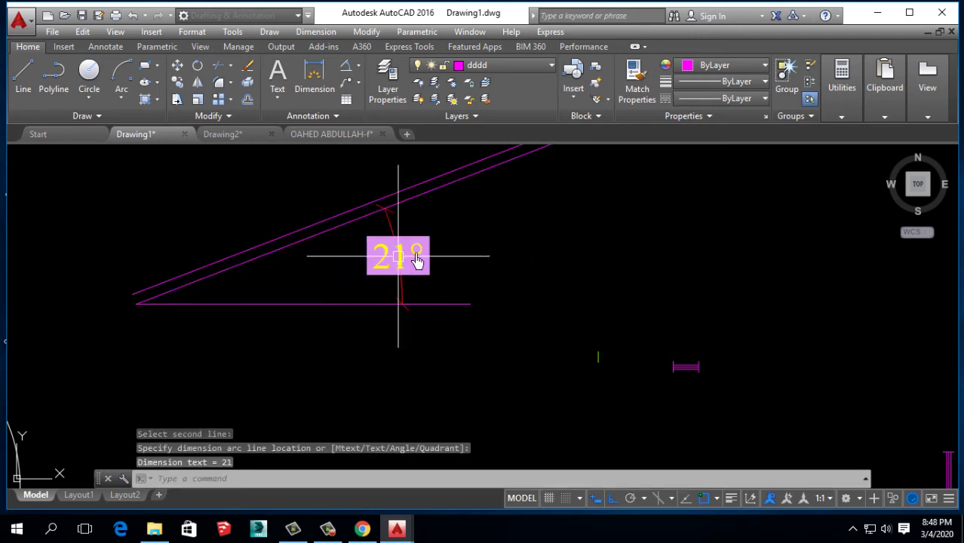
click(419, 253)
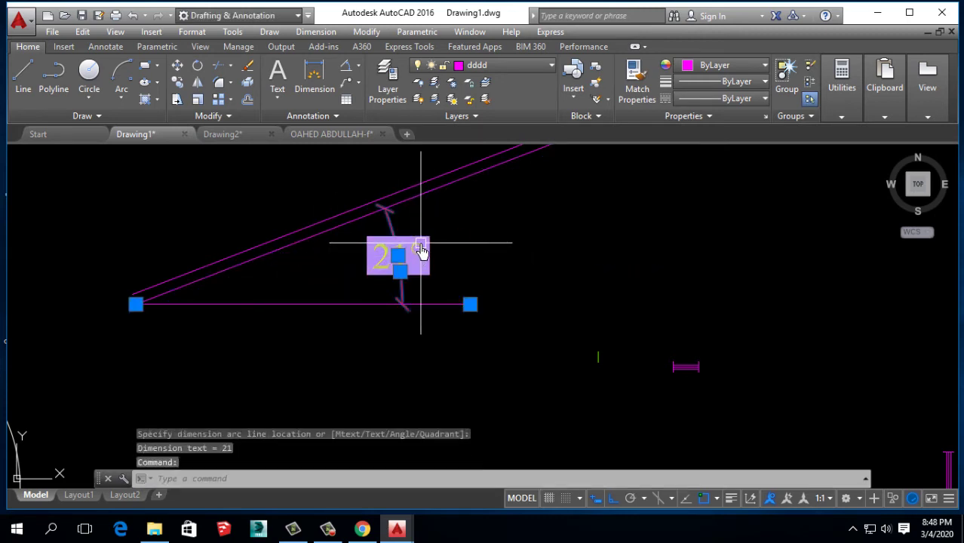
key(Delete)
Step: Insert a window block rotated 21° near the slanted wall
click(573, 102)
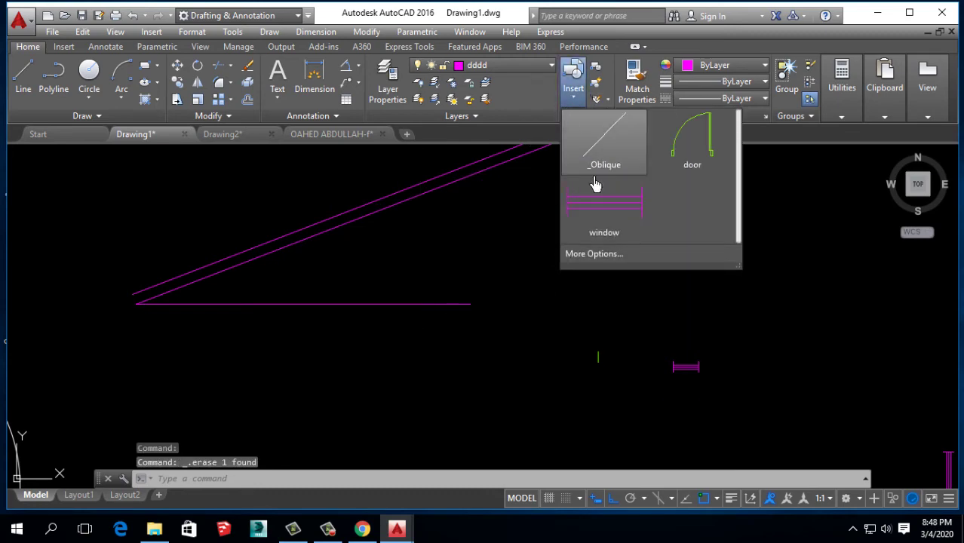
click(595, 258)
text(5)
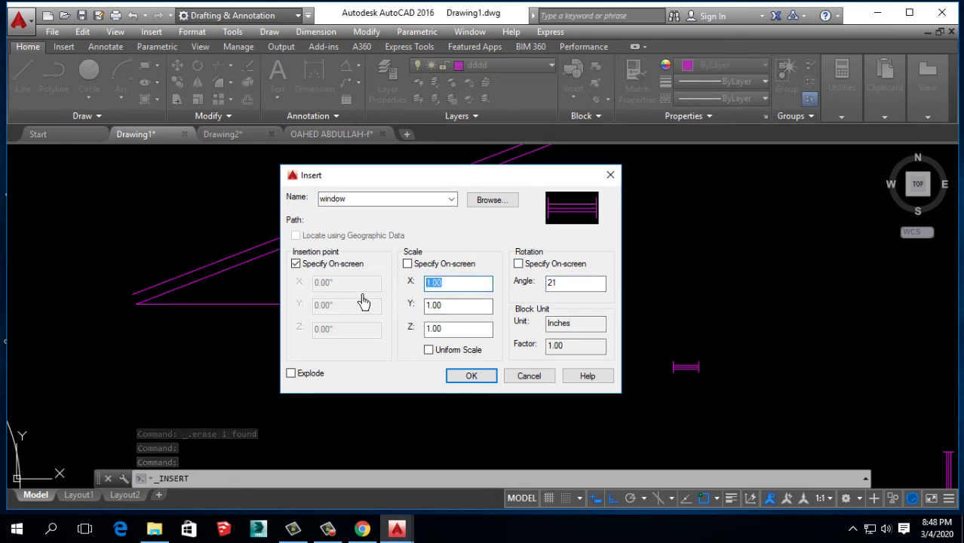
click(473, 377)
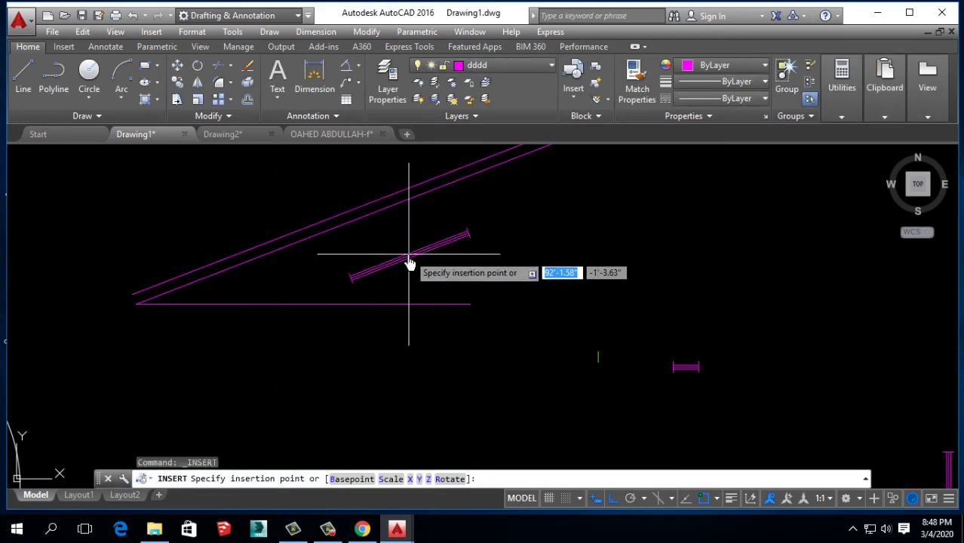
scroll(377, 226, up, 2)
click(355, 212)
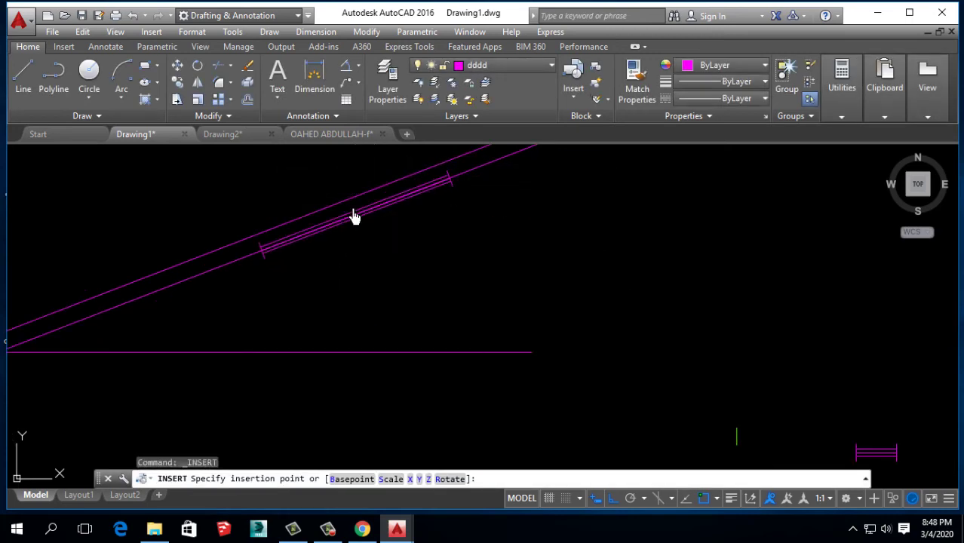
Step: Move the rotated window onto the slanted wall using its lower end as base
scroll(264, 264, up, 4)
click(261, 260)
click(241, 275)
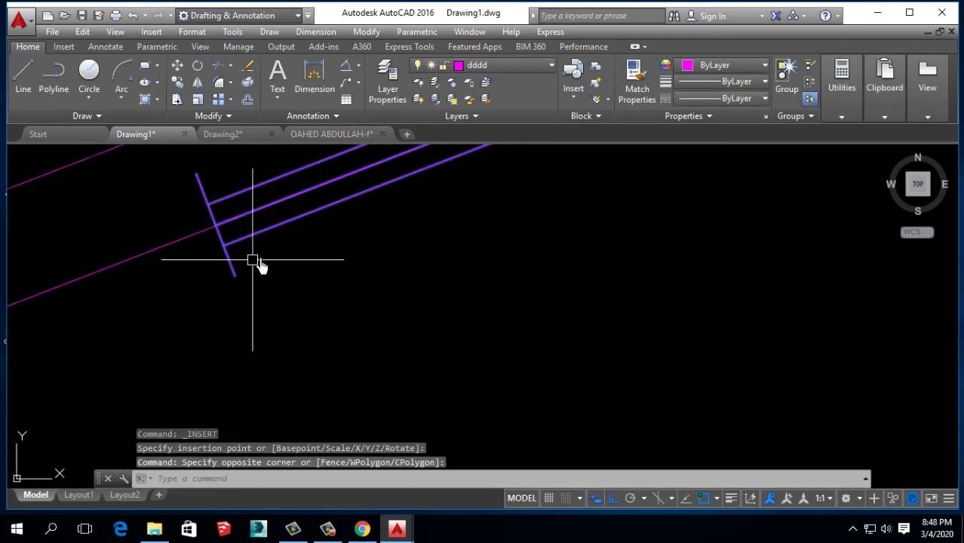
text(m)
key(Return)
click(235, 275)
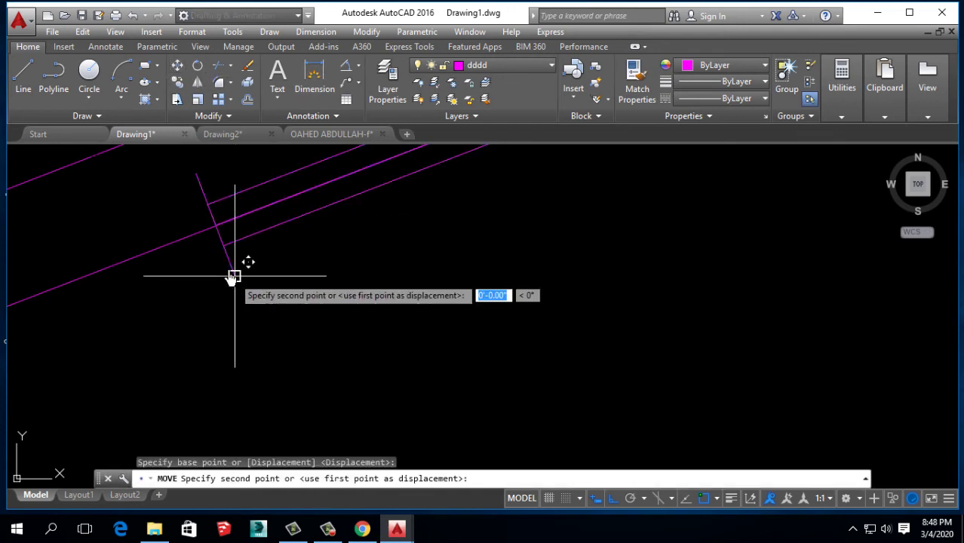
click(227, 230)
Step: Erase the horizontal line and the window on the slanted wall
scroll(243, 302, down, 2)
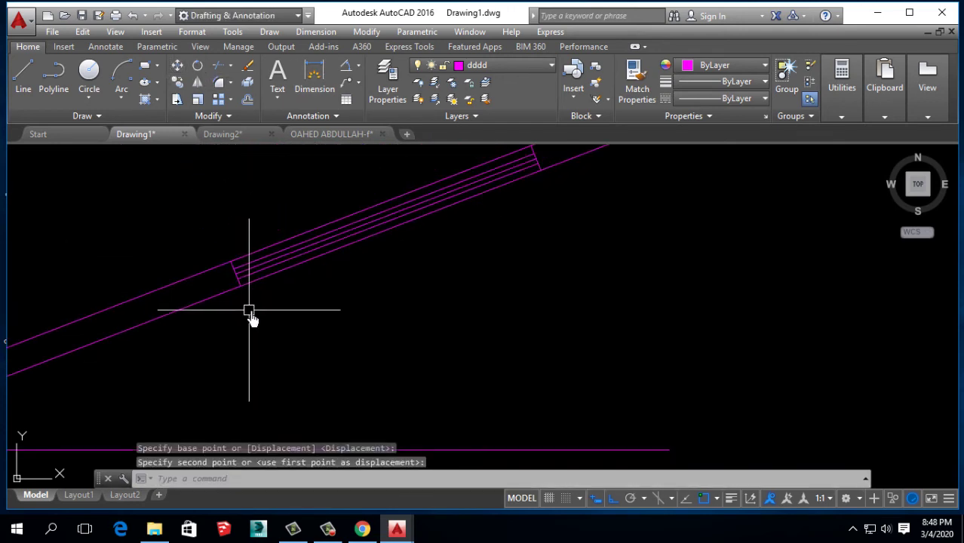
scroll(339, 312, down, 2)
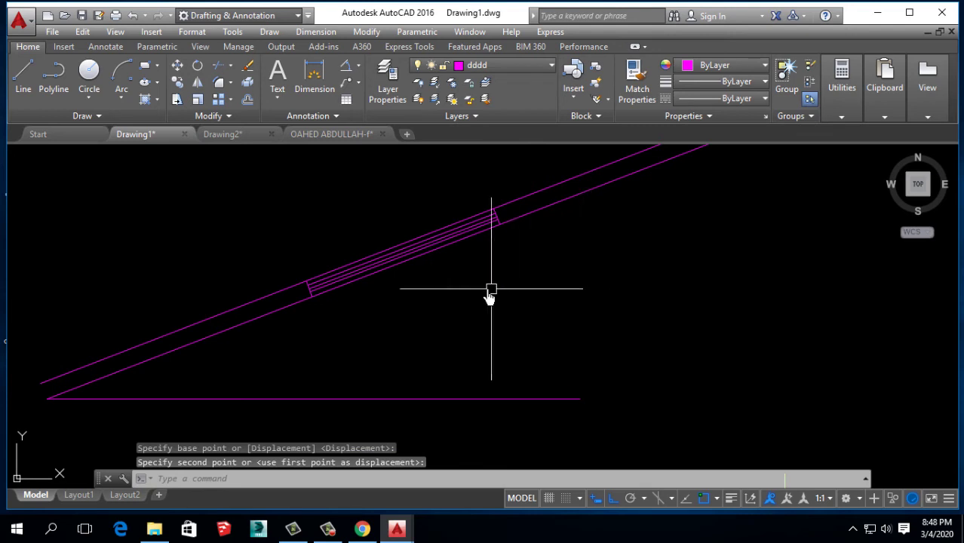
scroll(490, 290, up, 3)
drag(441, 318, 378, 337)
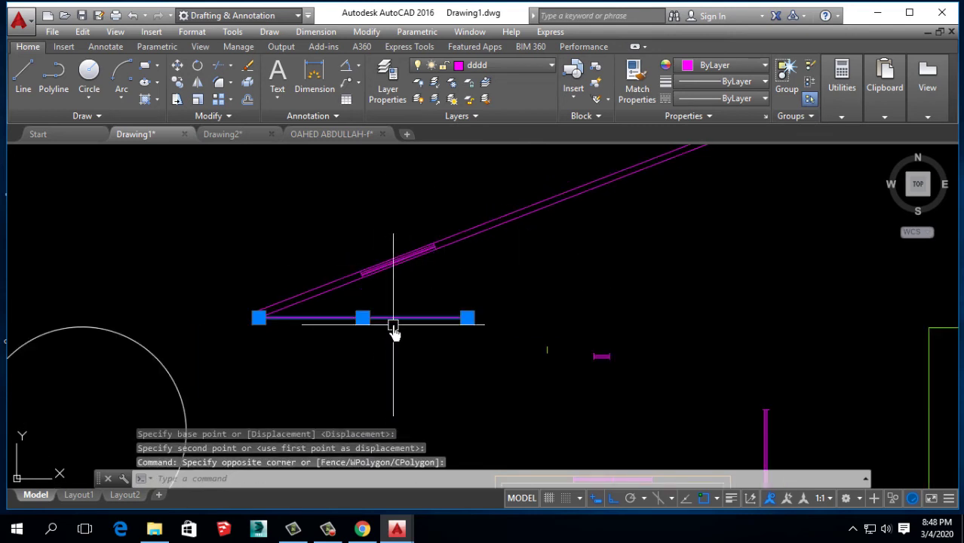
key(Delete)
drag(371, 209, 452, 332)
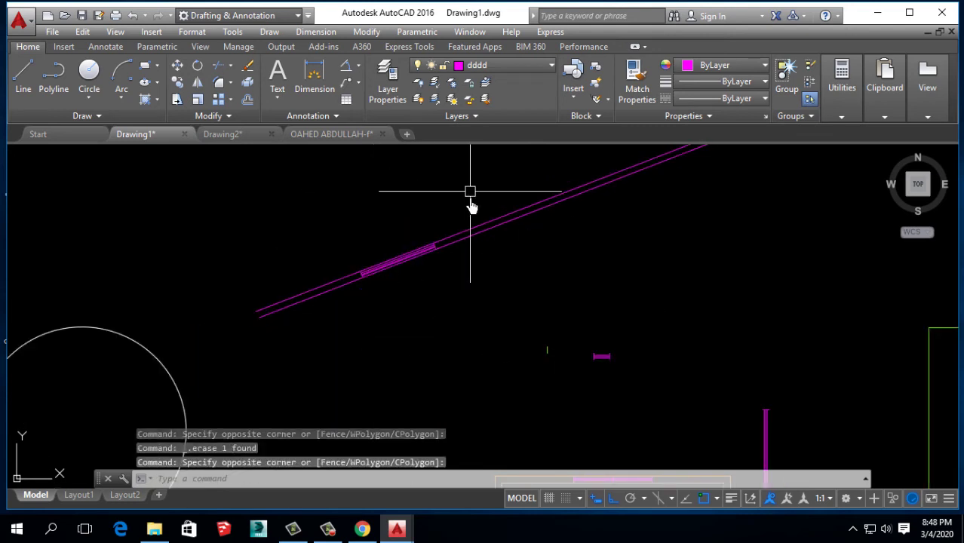
drag(318, 205, 445, 283)
drag(668, 318, 505, 369)
key(Delete)
scroll(366, 288, down, 2)
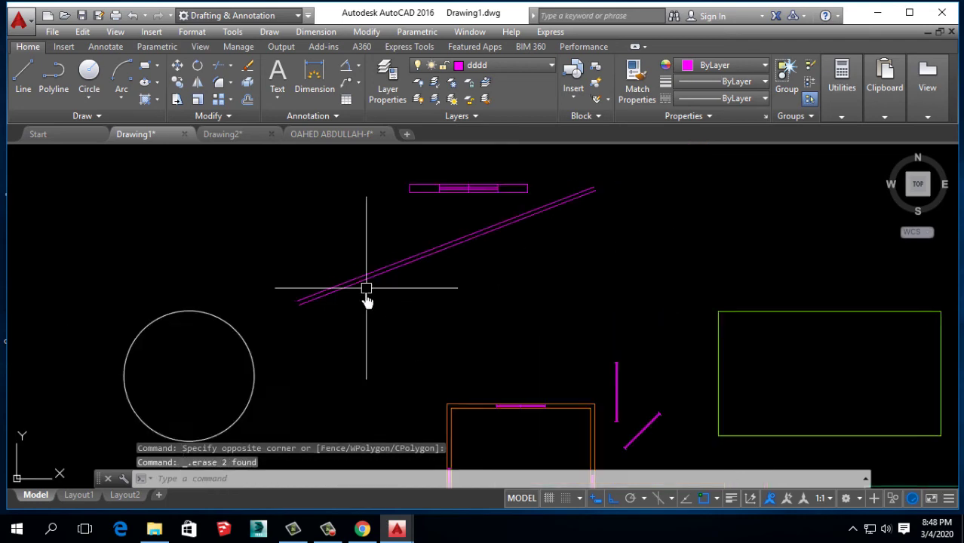
scroll(366, 288, down, 2)
Step: Delete the leftover shapes and objects around the plan
scroll(328, 324, up, 2)
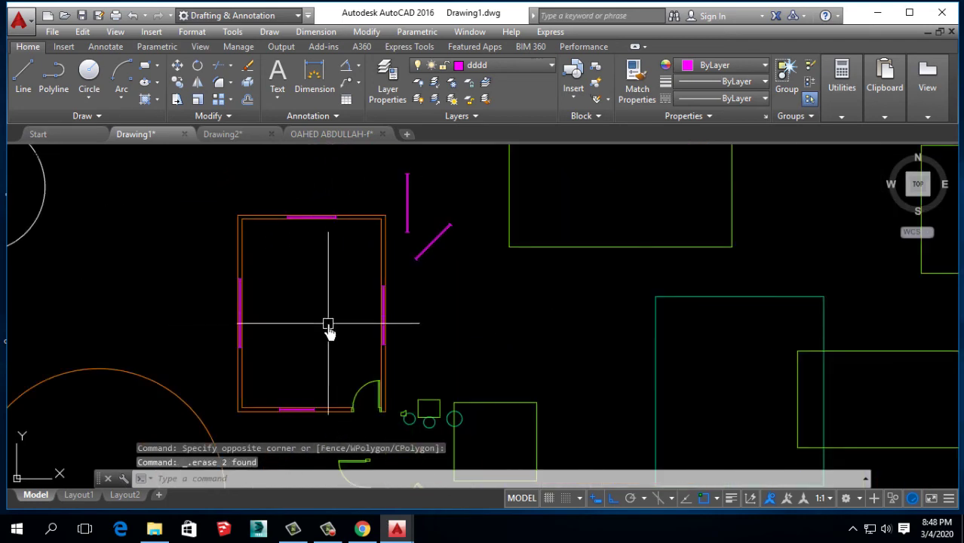
scroll(317, 264, down, 5)
click(699, 204)
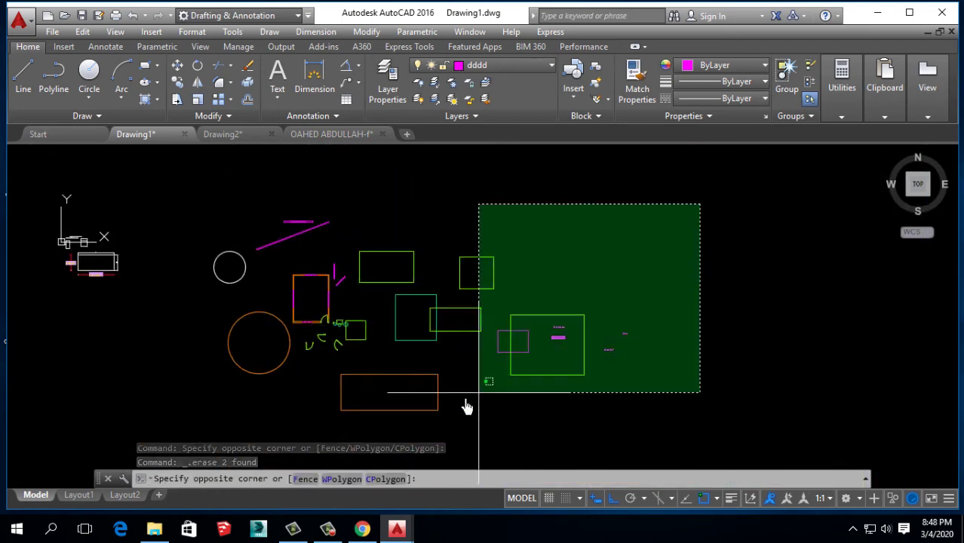
click(344, 427)
key(Delete)
scroll(346, 426, up, 3)
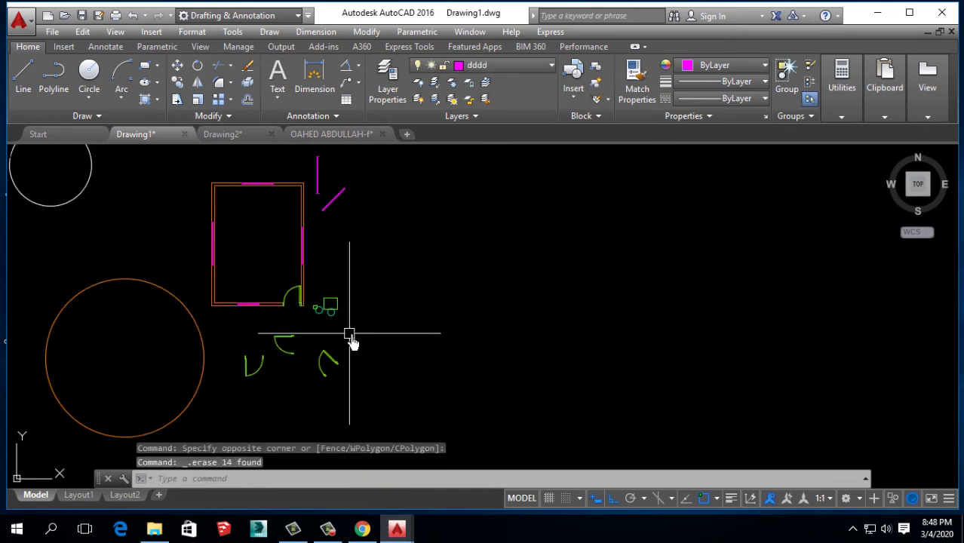
click(366, 327)
click(93, 393)
key(Delete)
Step: Delete the small square and circles by the door and the bottom-wall object
scroll(332, 310, up, 3)
click(267, 351)
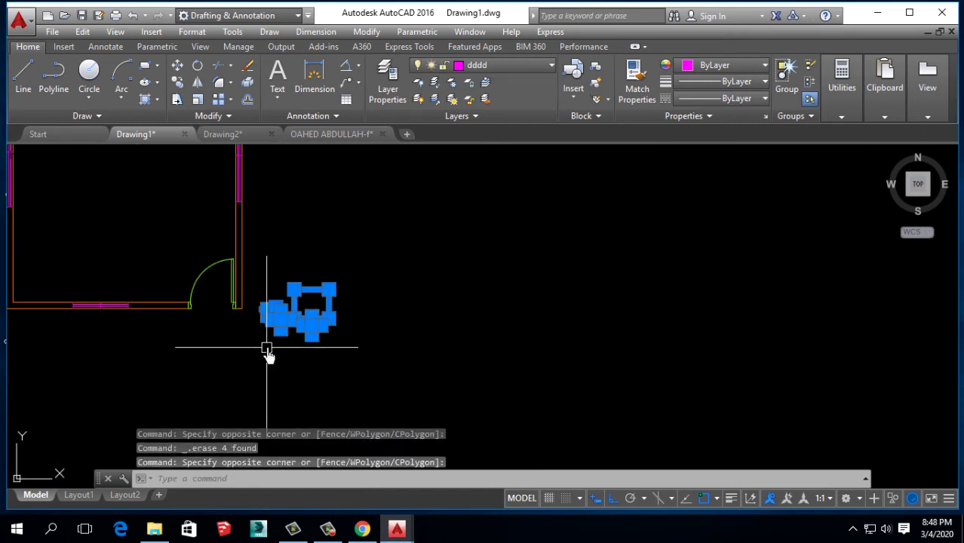
key(Delete)
scroll(370, 362, up, 3)
scroll(368, 352, up, 2)
scroll(373, 368, down, 5)
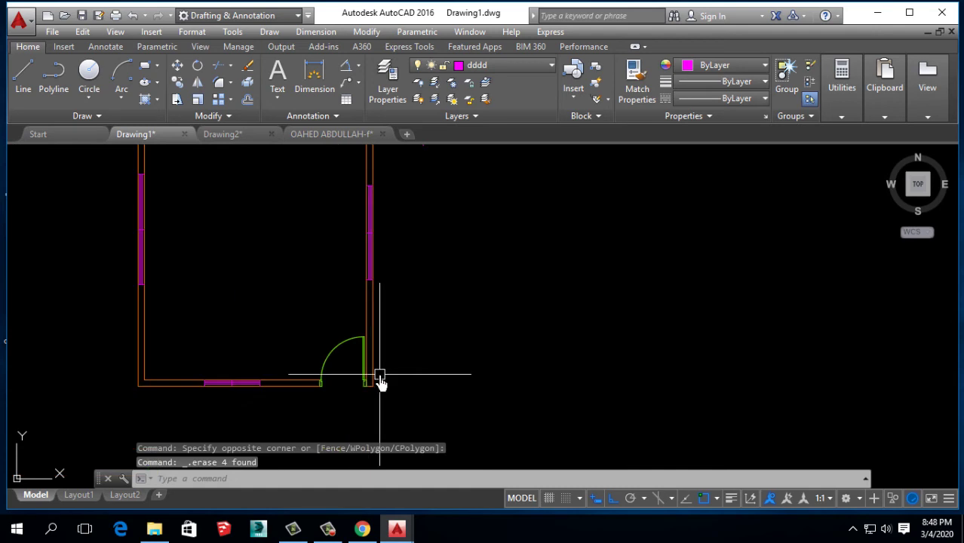
scroll(208, 373, up, 2)
click(211, 352)
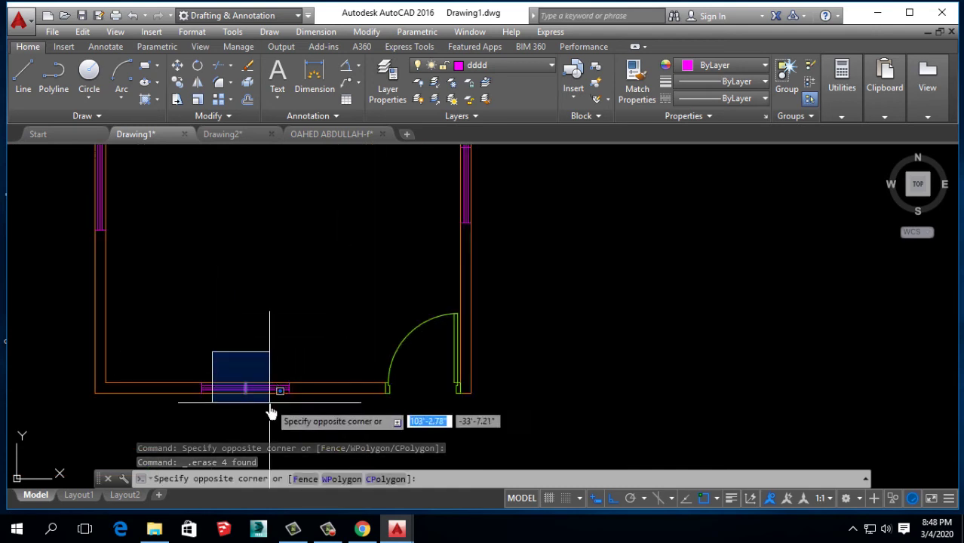
click(266, 404)
key(Delete)
Step: Pan to the room's right wall and delete a selected object there
middle_drag(44, 168, 93, 249)
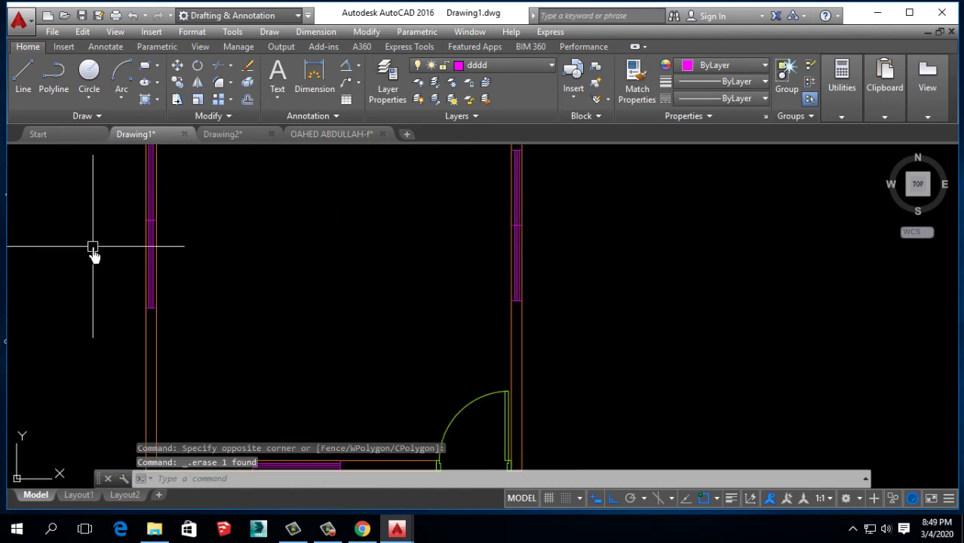
drag(139, 210, 226, 253)
key(Delete)
middle_drag(418, 246, 328, 279)
click(358, 231)
click(474, 259)
scroll(336, 356, down, 2)
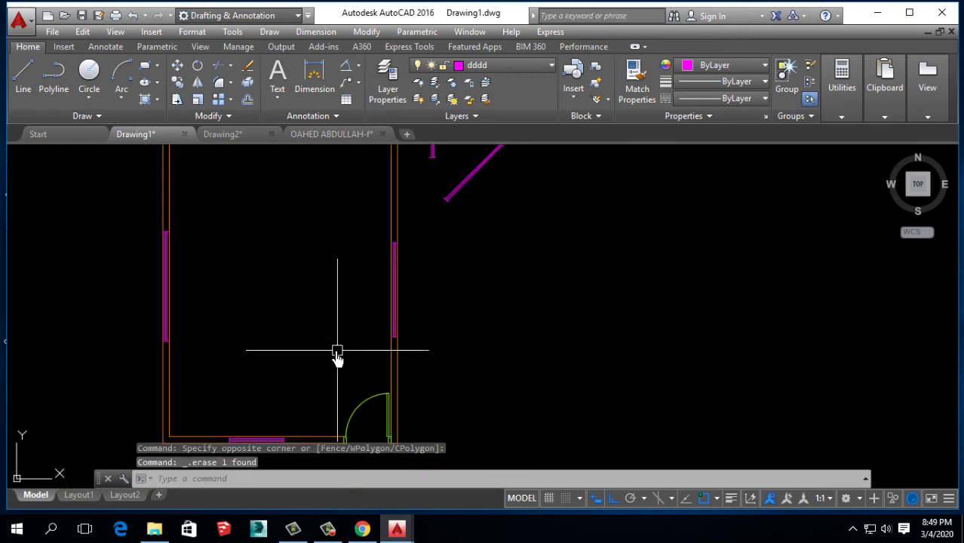
scroll(316, 382, down, 2)
scroll(285, 279, up, 4)
scroll(285, 279, up, 2)
Step: Move the top-wall window block higher, then undo to restore it
click(274, 250)
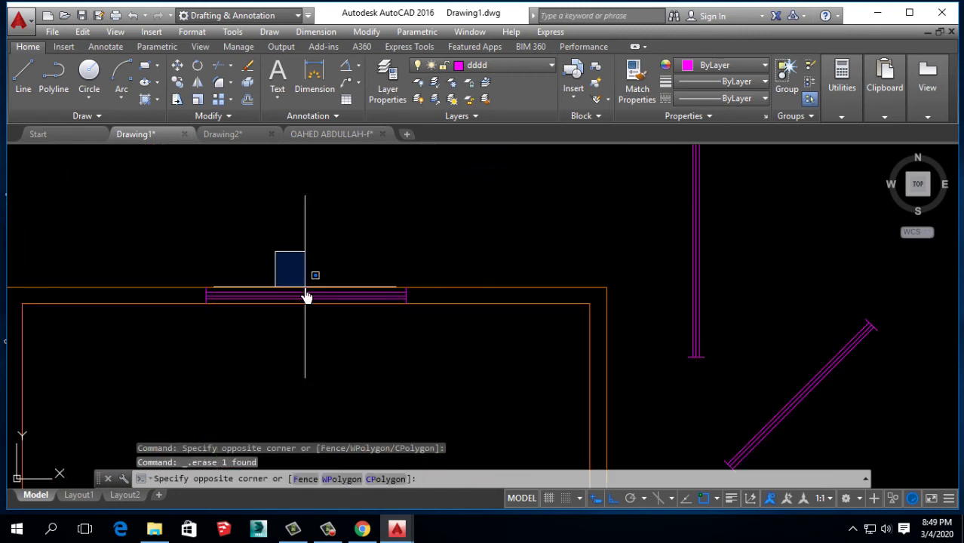
click(366, 339)
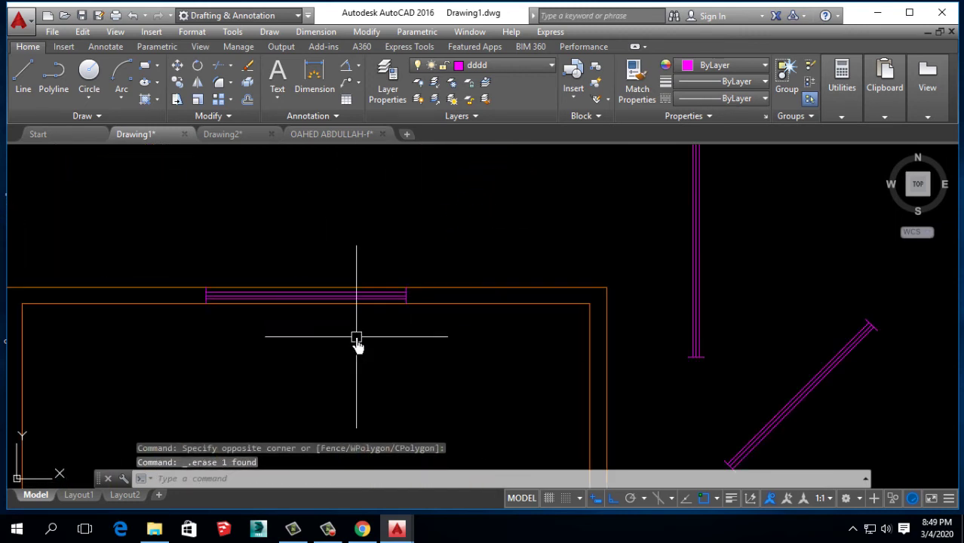
middle_drag(355, 342, 329, 322)
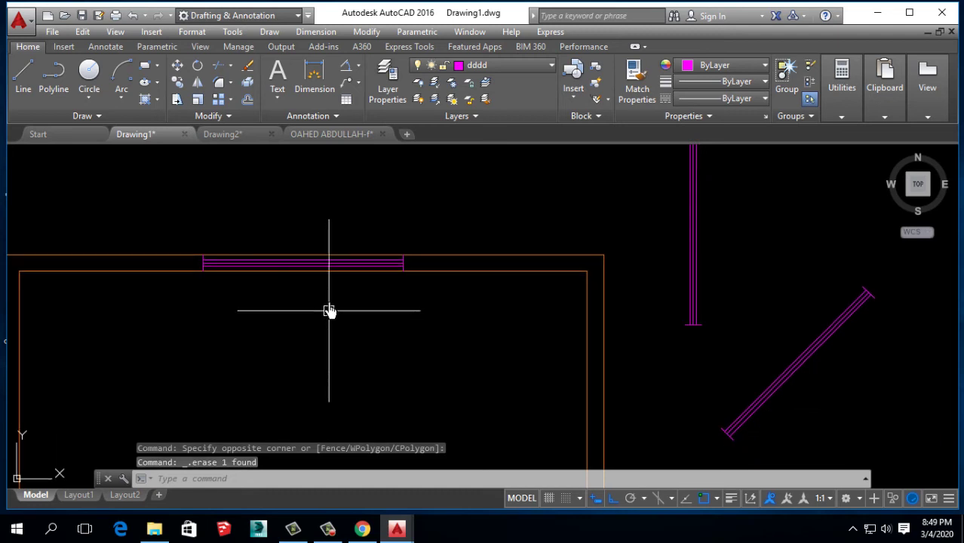
click(177, 66)
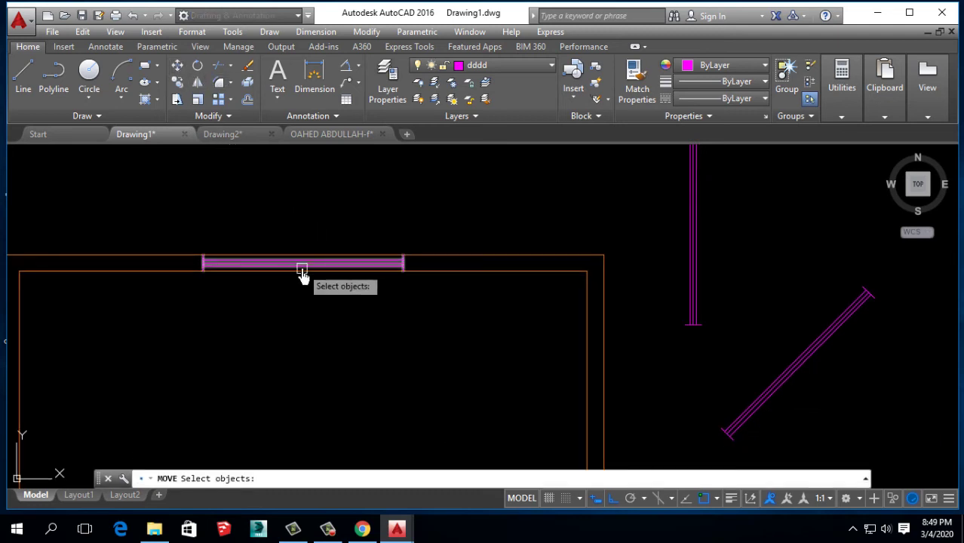
click(301, 265)
key(Return)
click(254, 224)
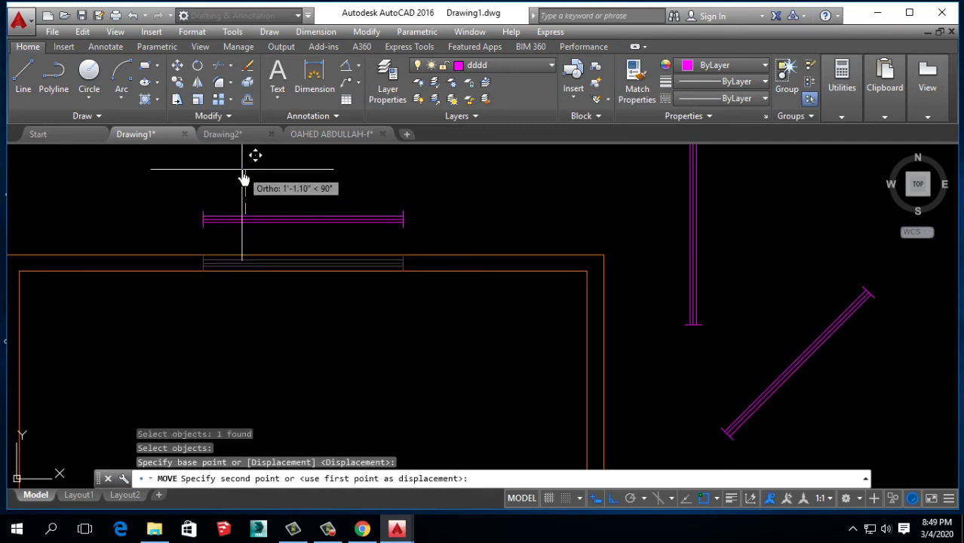
click(405, 175)
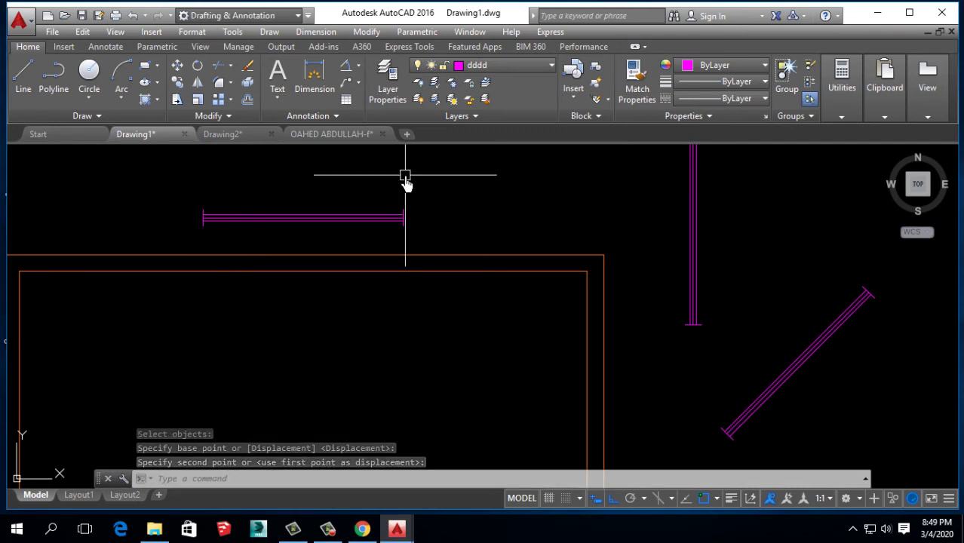
key(ctrl+z)
scroll(234, 302, up, 2)
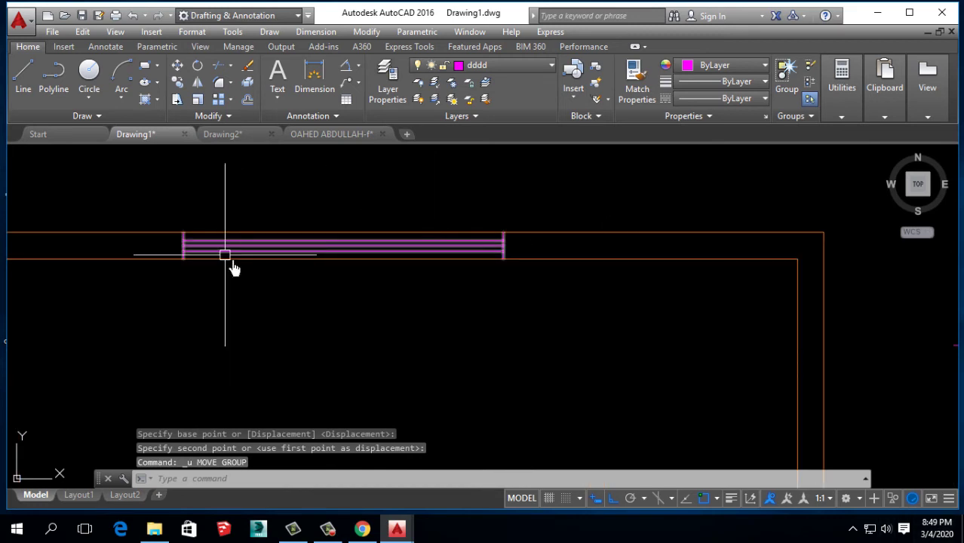
scroll(234, 267, down, 3)
scroll(339, 301, up, 3)
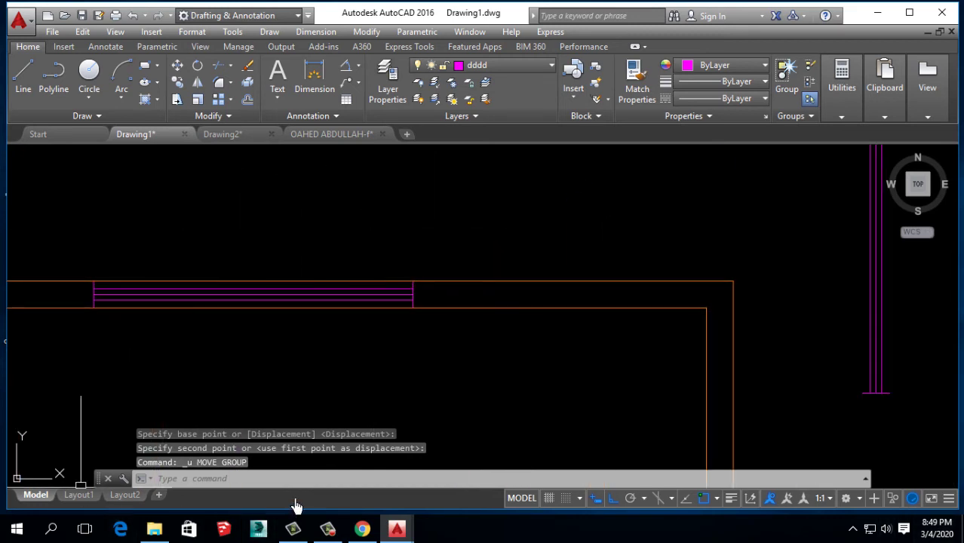
Step: Copy the floor plan's cyan window lines from the upper wall down to the lower wall
click(319, 136)
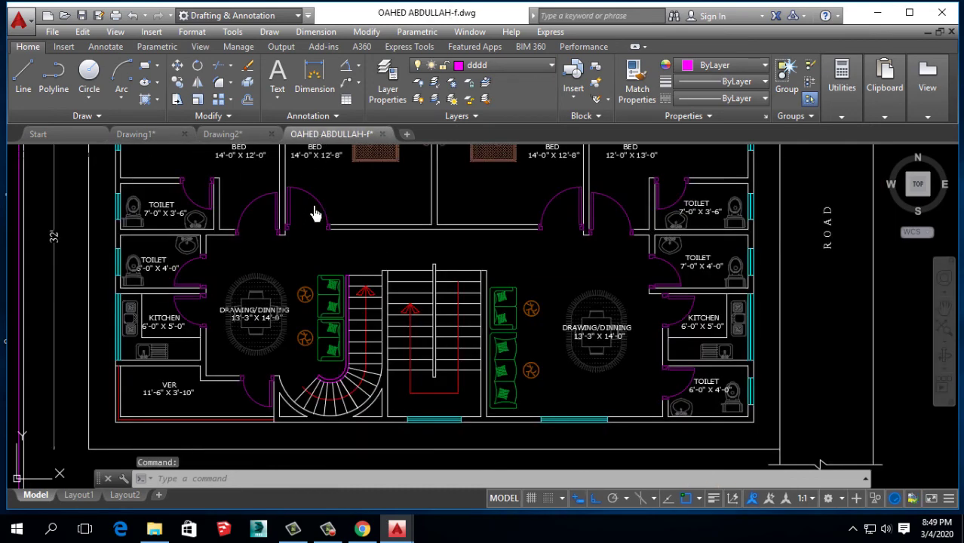
scroll(431, 427, up, 5)
middle_drag(458, 426, 316, 306)
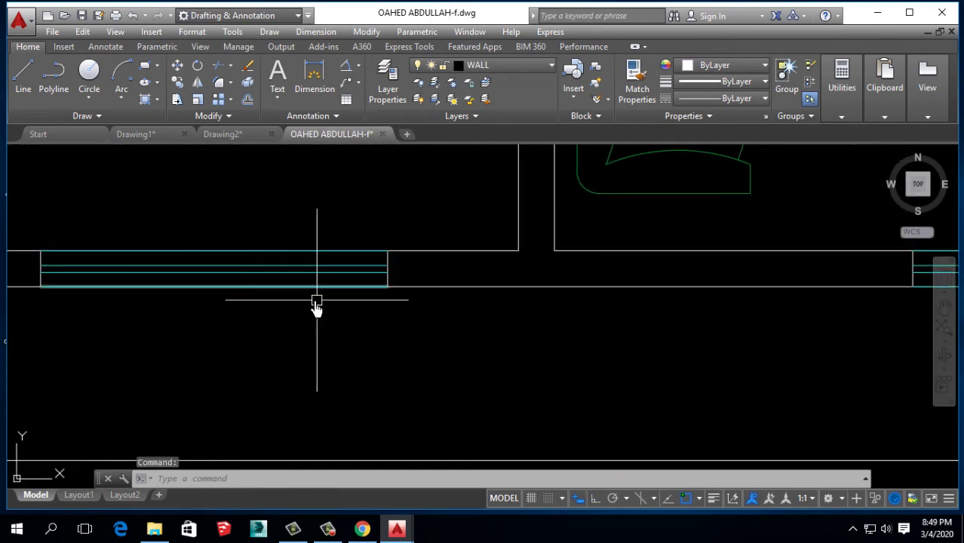
click(304, 273)
click(35, 217)
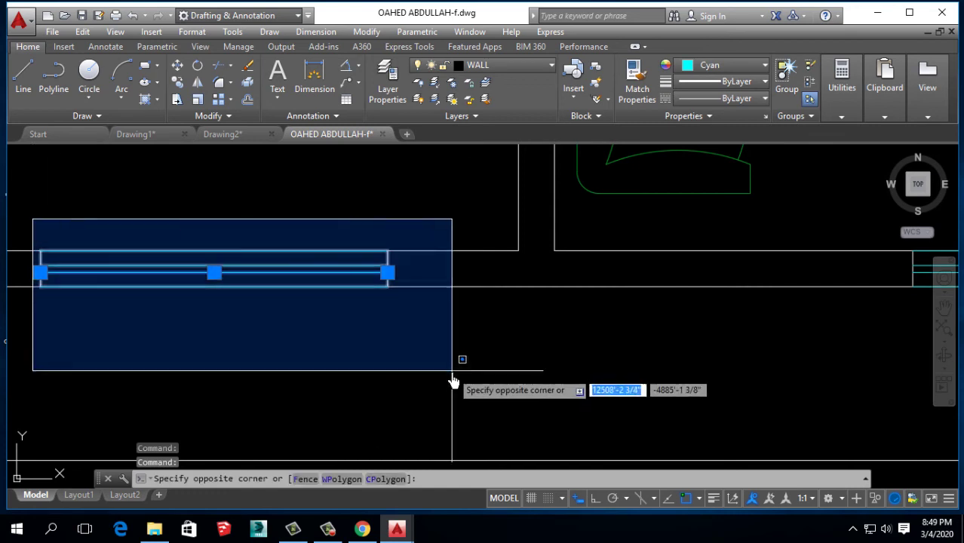
click(454, 358)
click(176, 82)
scroll(212, 163, down, 2)
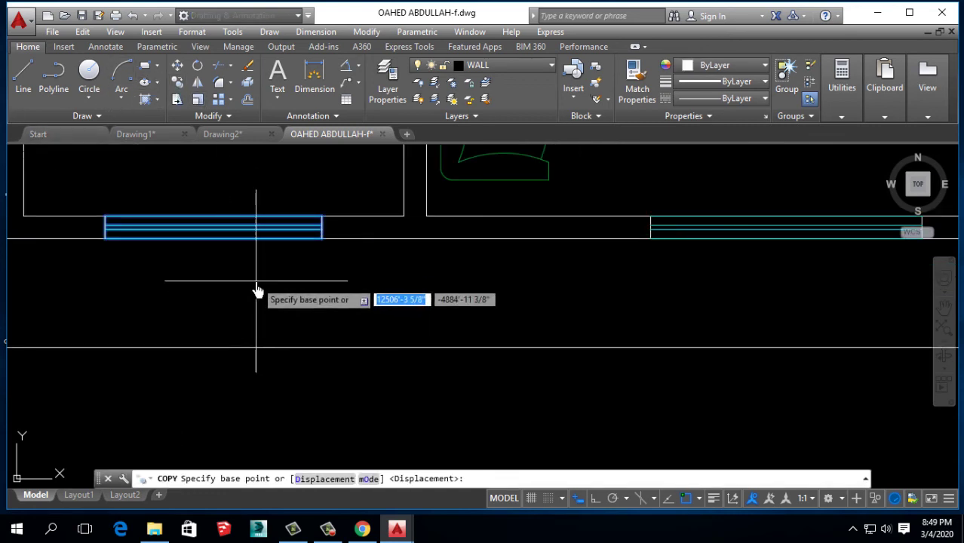
click(256, 283)
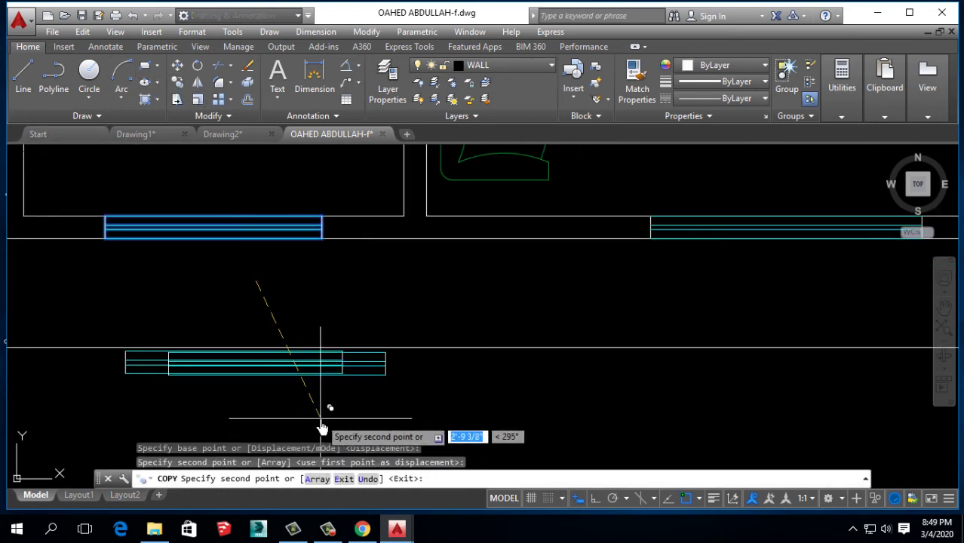
key(Return)
Step: Erase the original window lines on the upper wall
click(95, 181)
click(377, 300)
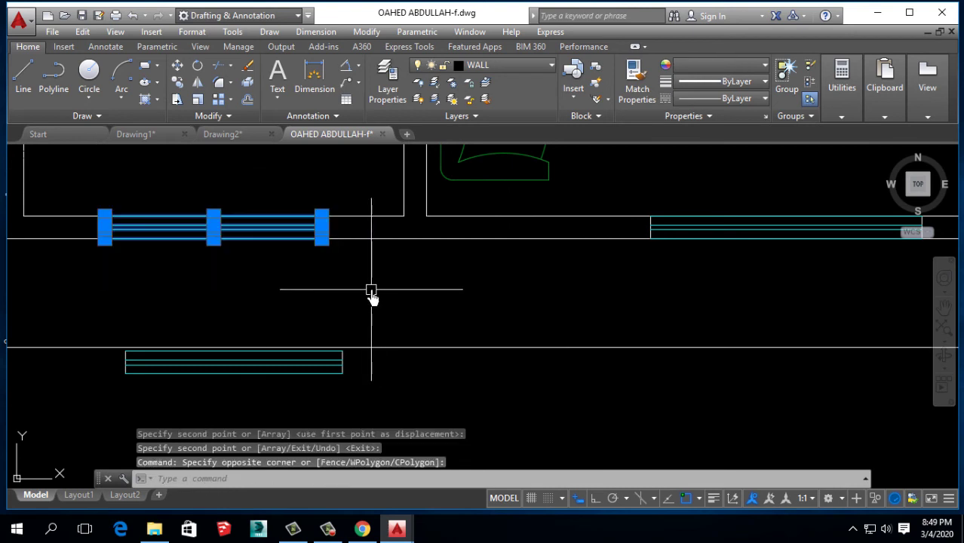
key(Delete)
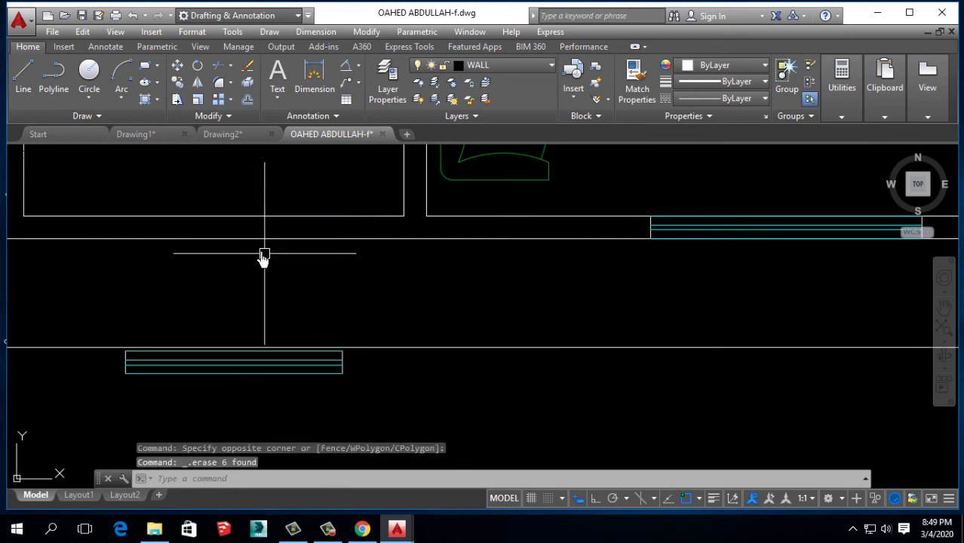
scroll(286, 347, up, 2)
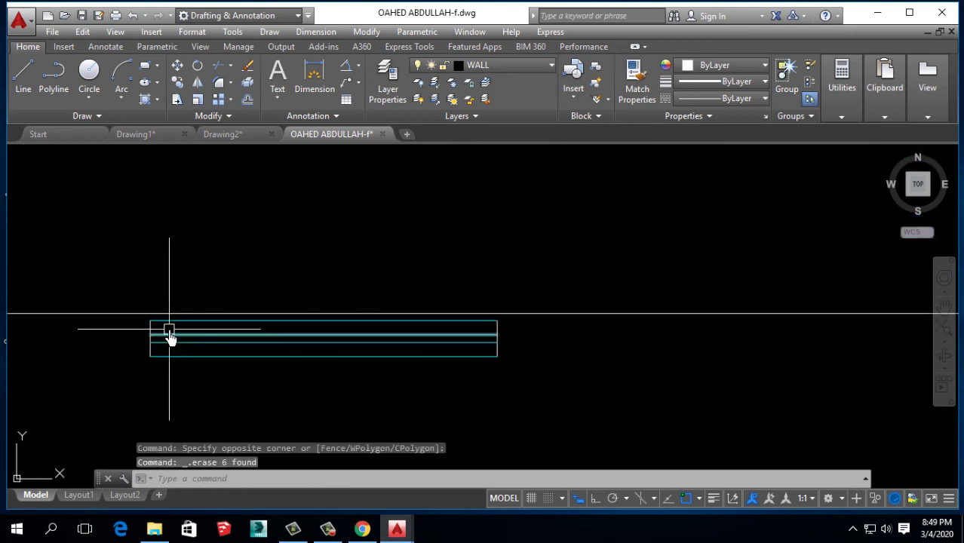
Step: Bring up Drawing1 and zoom around its magenta window blocks and orange walls
click(139, 136)
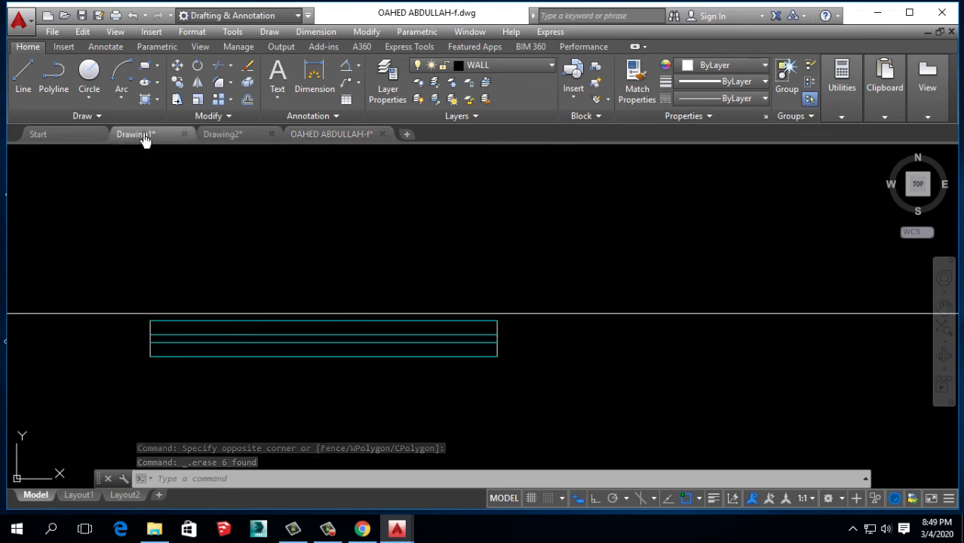
scroll(411, 287, up, 3)
scroll(411, 299, down, 5)
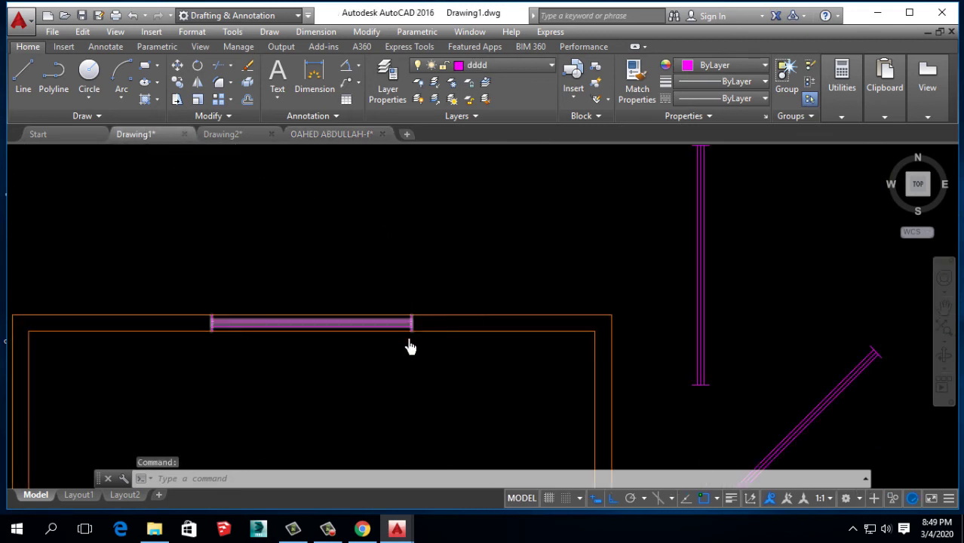
scroll(410, 345, down, 2)
scroll(370, 308, down, 1)
scroll(362, 294, up, 2)
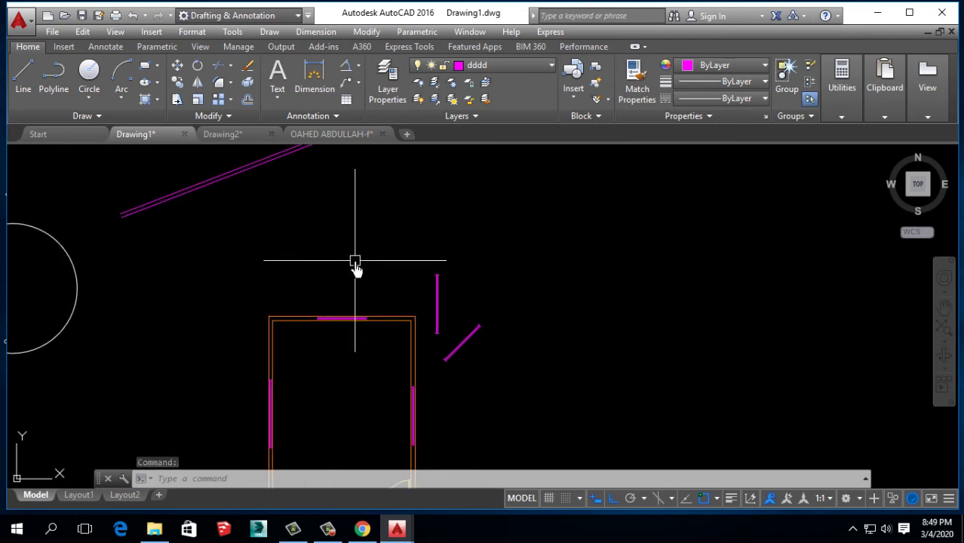
scroll(269, 413, up, 1)
scroll(260, 362, up, 3)
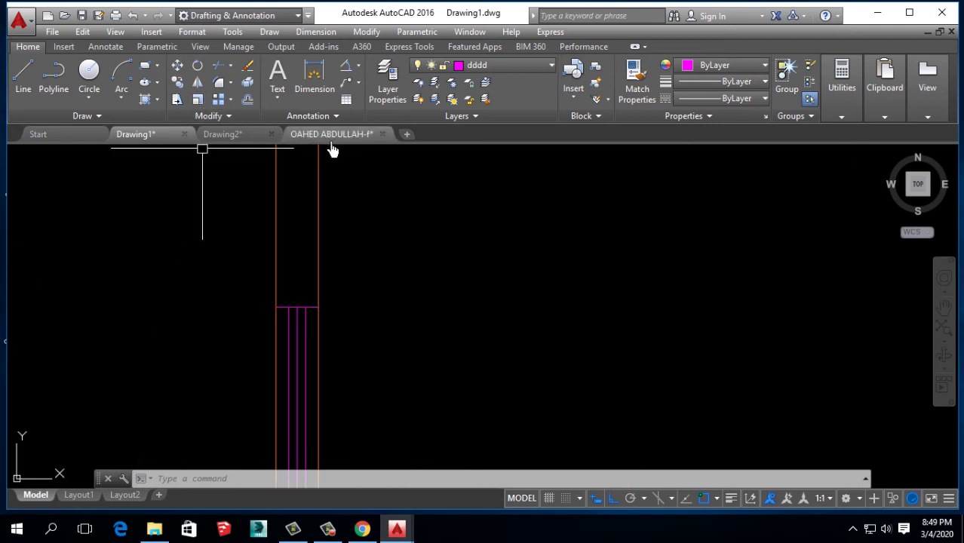
Step: Glance at Drawing2, then return to the floor plan and pan to the next window
click(234, 137)
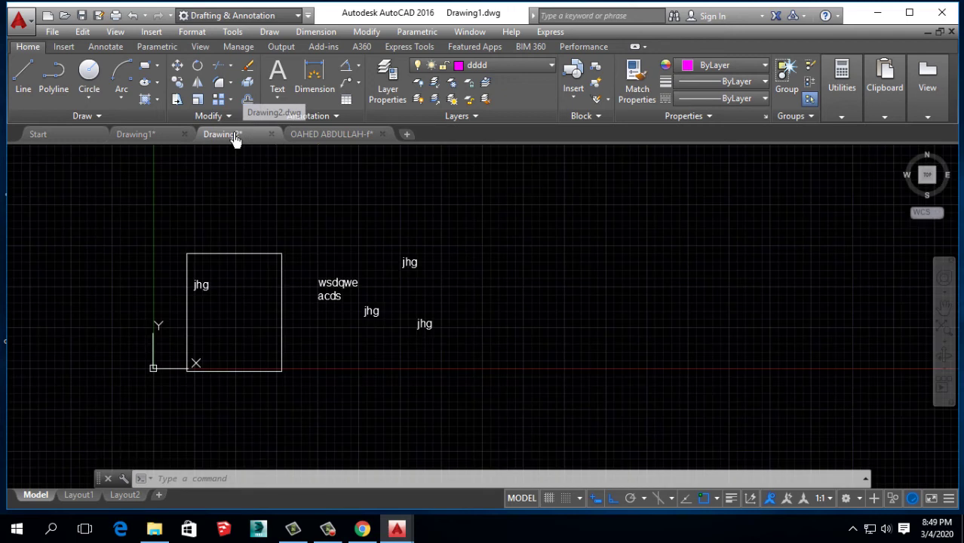
click(324, 140)
scroll(374, 318, down, 2)
scroll(369, 286, down, 2)
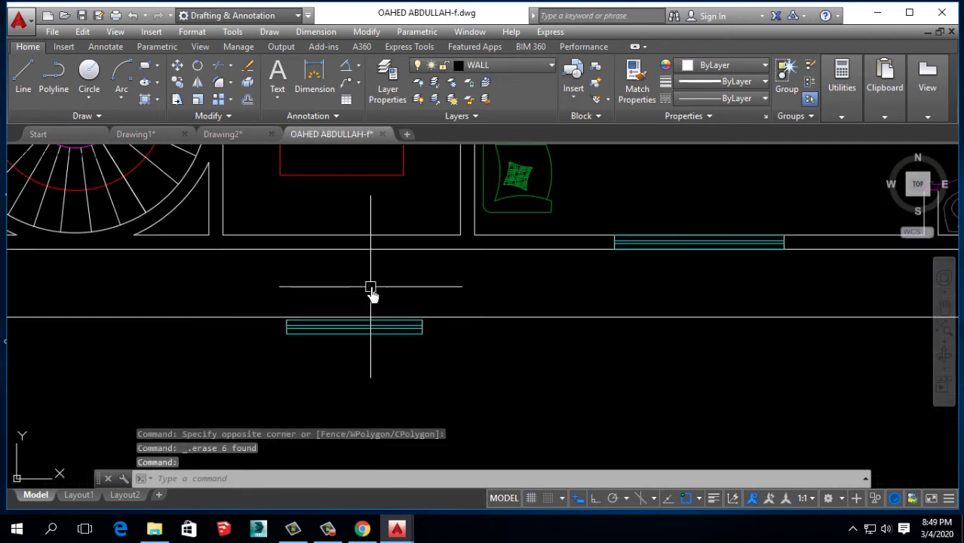
scroll(370, 286, up, 2)
middle_drag(370, 286, 440, 236)
scroll(510, 258, up, 2)
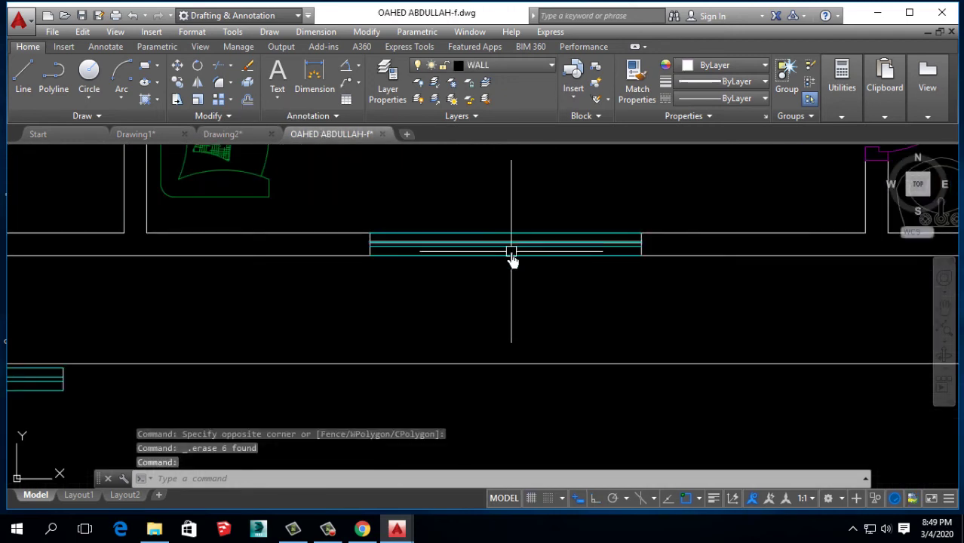
Step: Trim the wall lines crossing the window, using every object as a cutting edge
click(220, 70)
key(Return)
drag(495, 207, 449, 325)
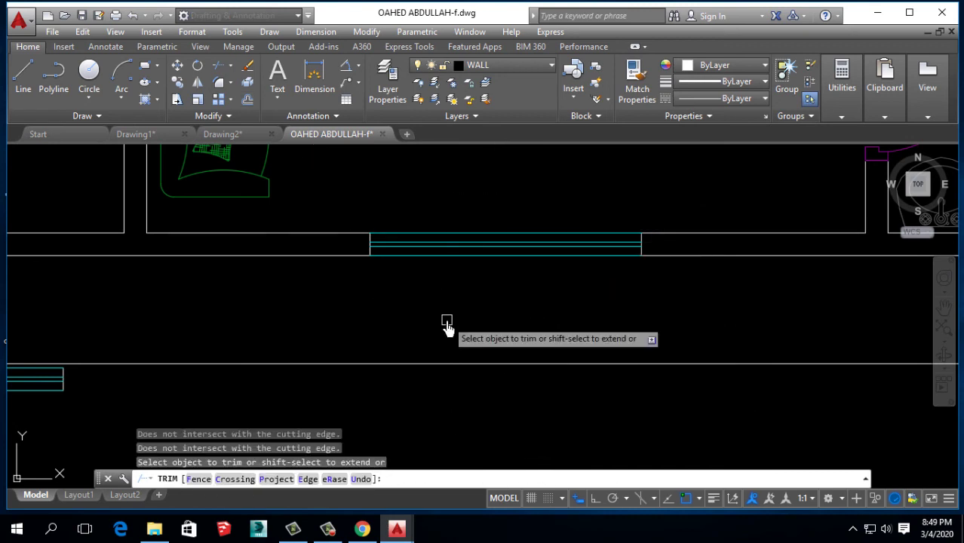
key(Return)
Step: Move the cyan window lines along the wall, then undo the move
click(479, 256)
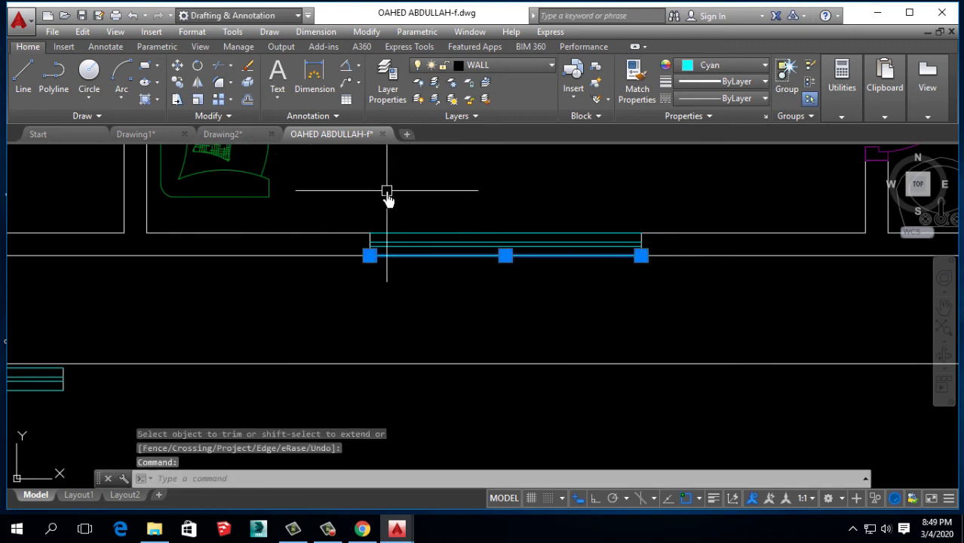
click(346, 205)
click(581, 305)
click(362, 196)
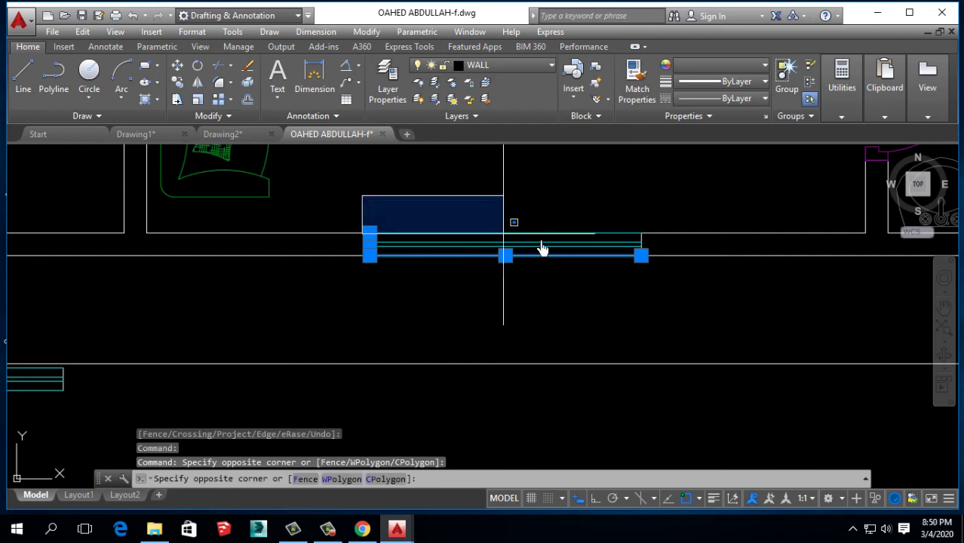
click(754, 320)
click(178, 72)
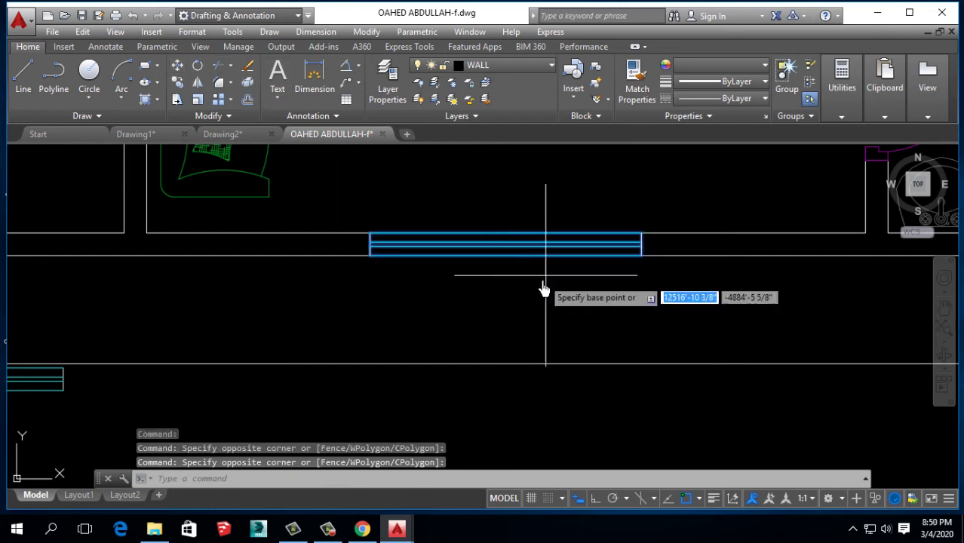
click(544, 281)
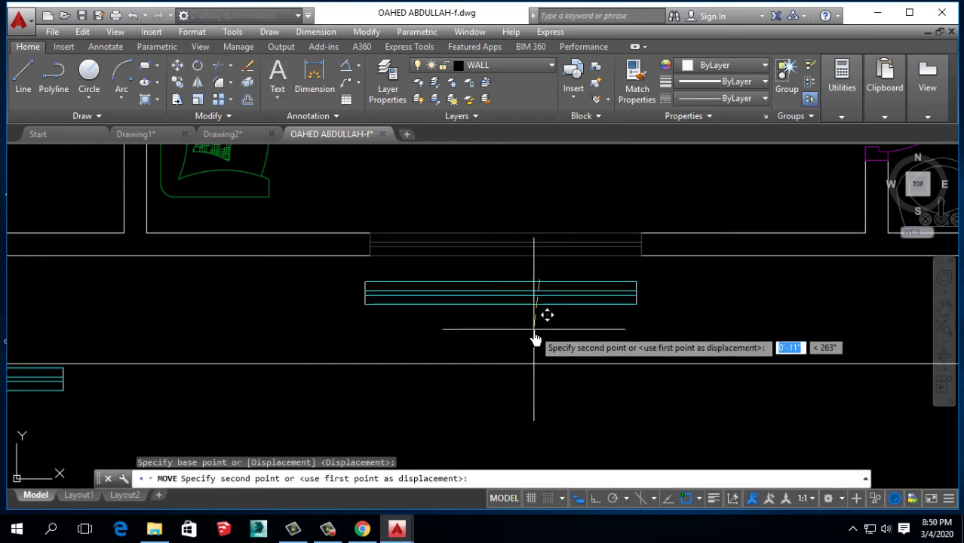
click(641, 298)
key(ctrl+z)
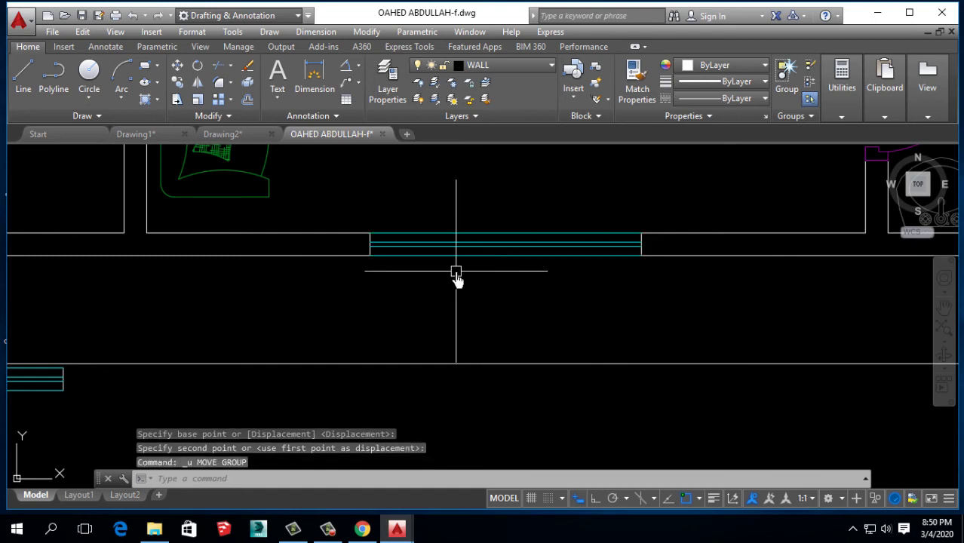
Step: Zoom around the floor plan, then show Drawing1 and finally Drawing2
scroll(456, 273, down, 3)
scroll(616, 249, up, 2)
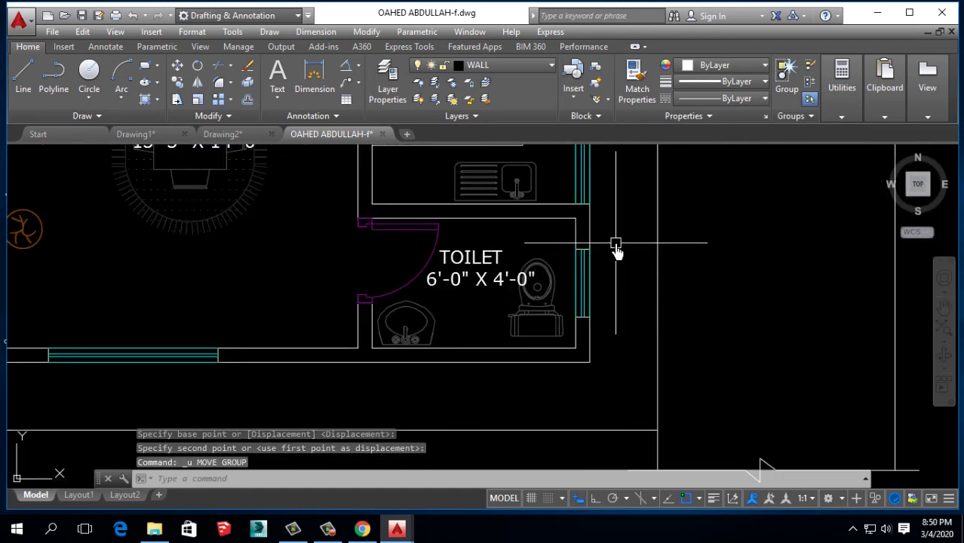
scroll(592, 296, down, 4)
scroll(534, 329, up, 3)
scroll(199, 237, up, 2)
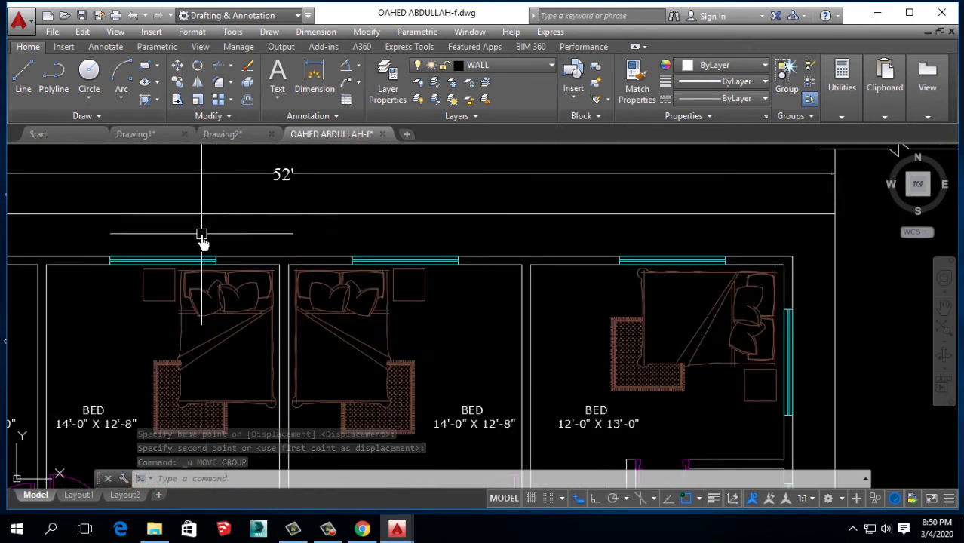
scroll(321, 263, up, 2)
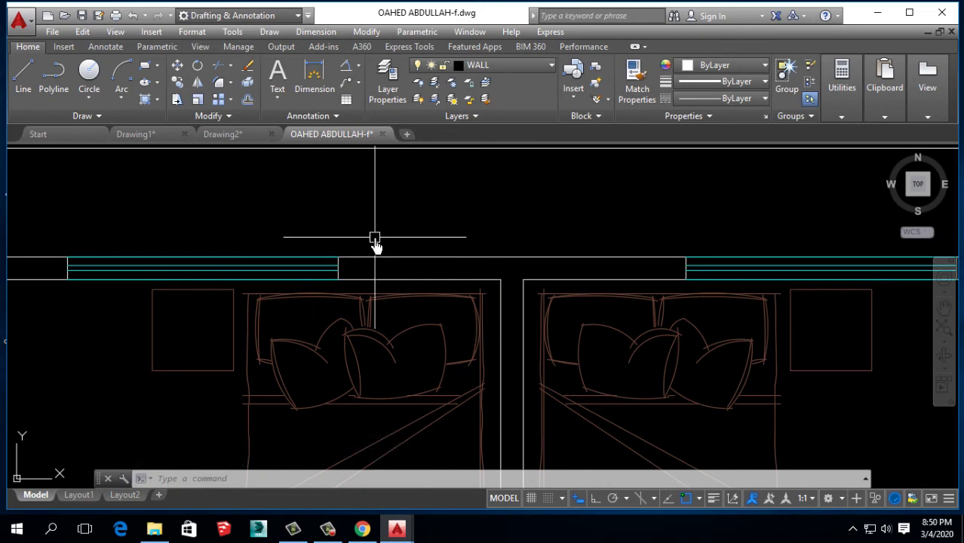
scroll(375, 246, down, 5)
click(143, 136)
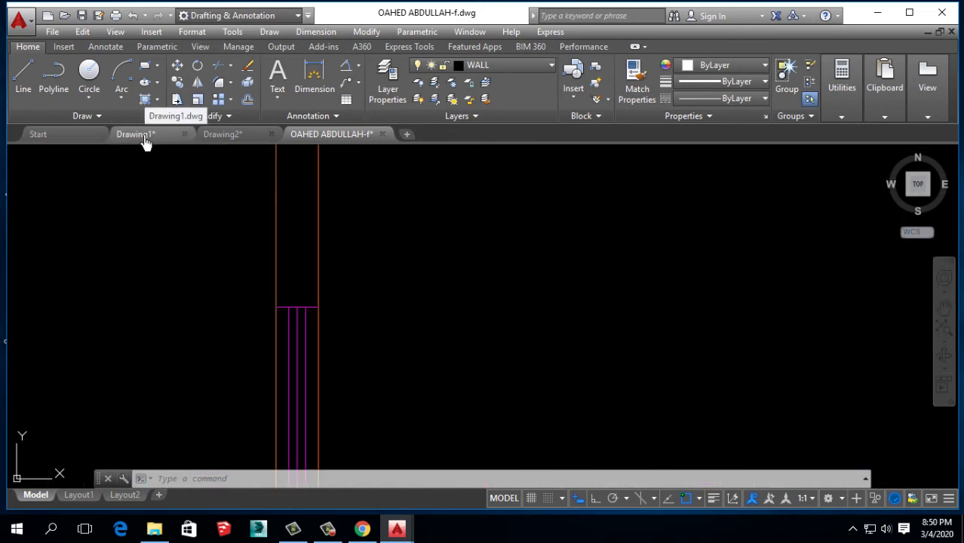
click(229, 141)
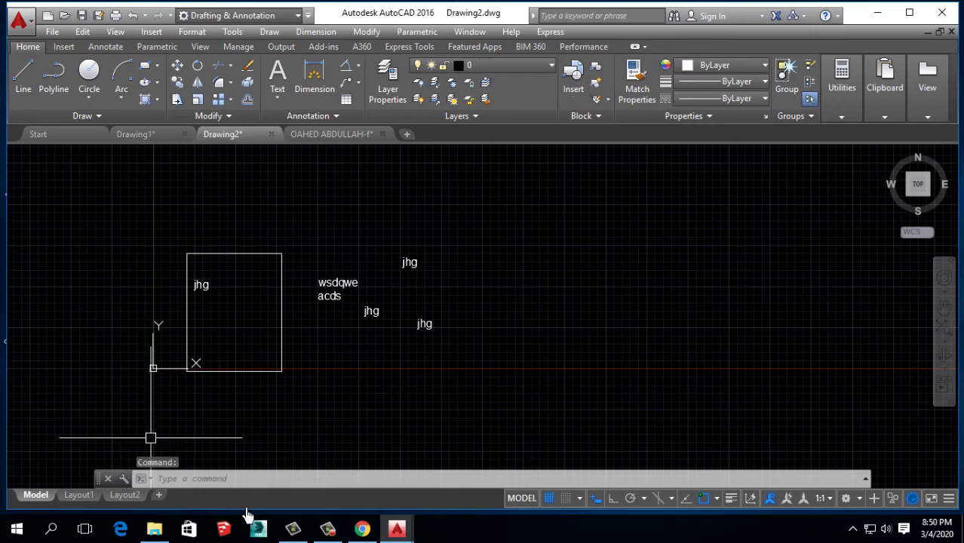
Step: Search Google for 'door 2d' and show the image results
click(363, 529)
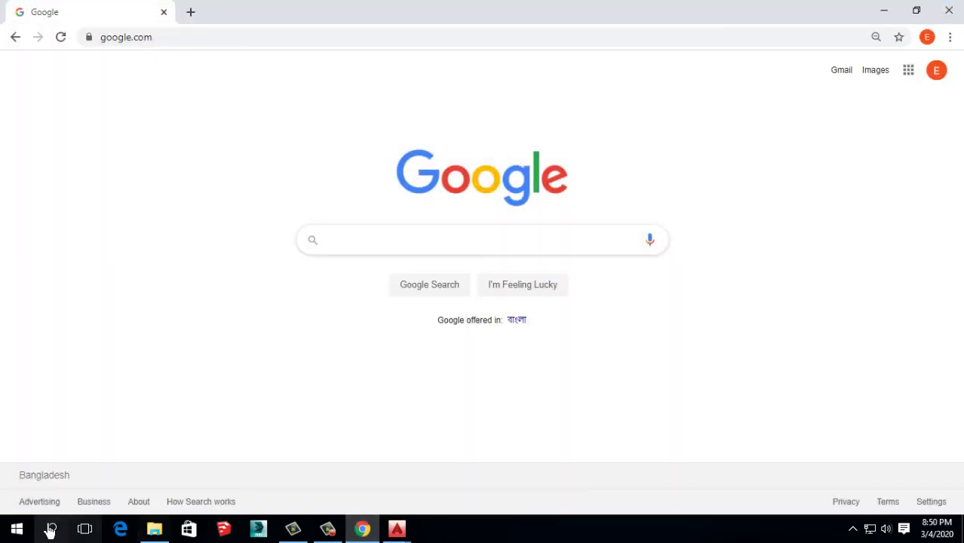
text(do)
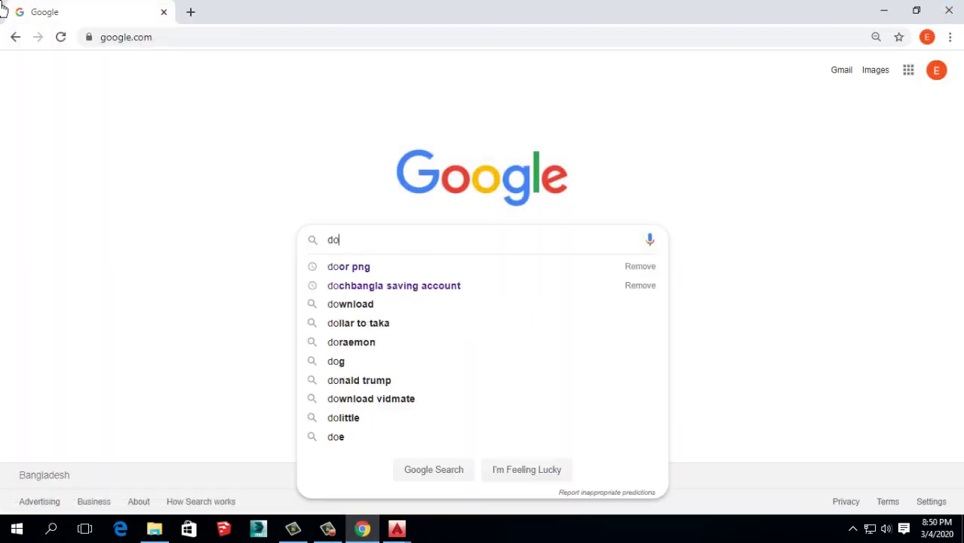
text(or 2)
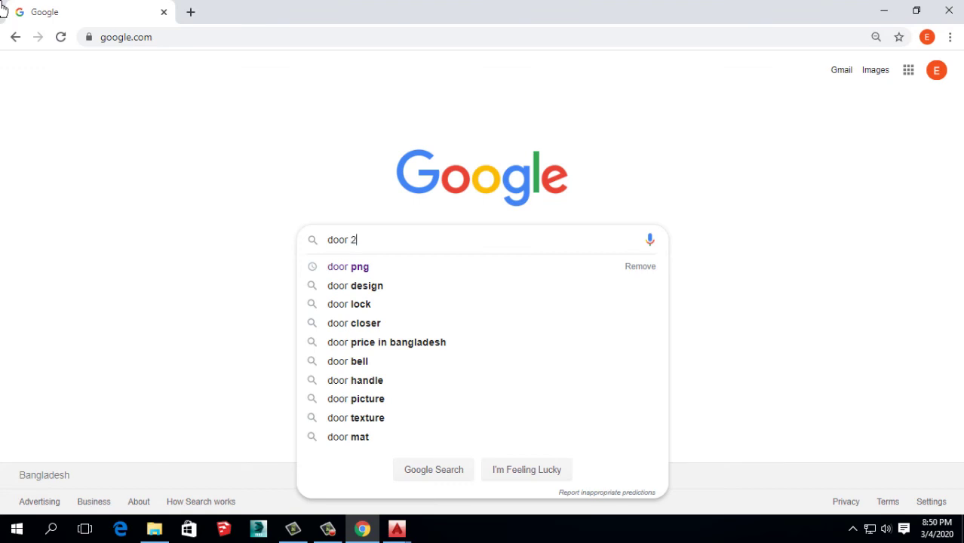
text(d)
key(Return)
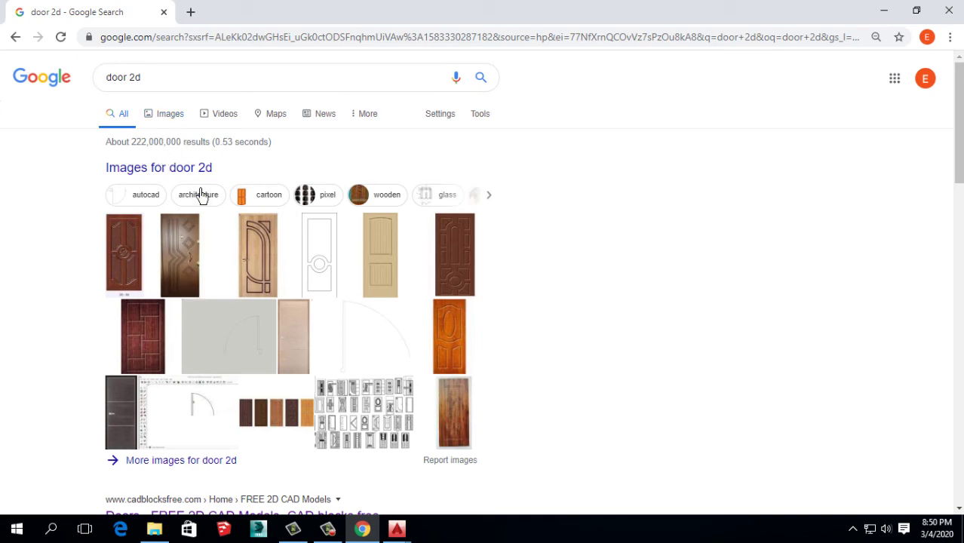
click(169, 122)
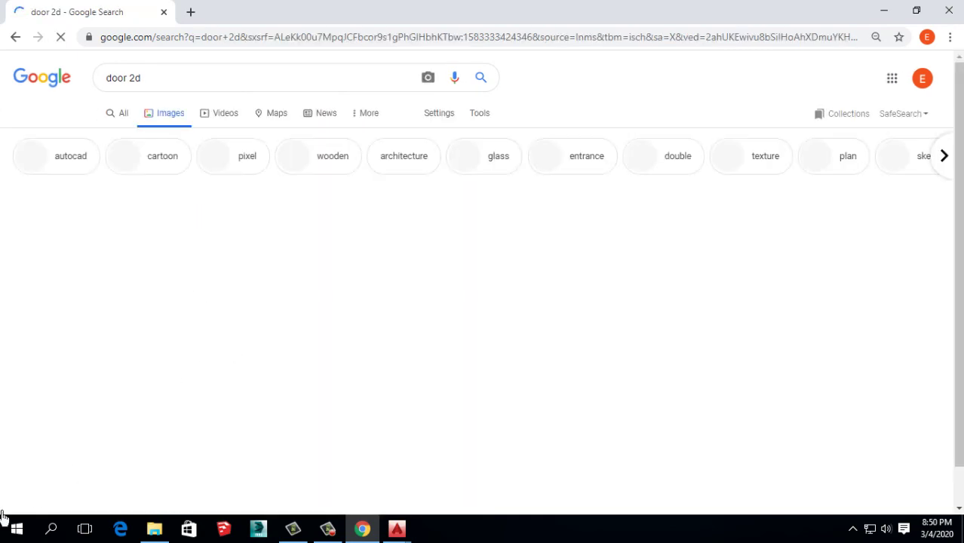
Step: Open the Door 2D and arquitectura door images in new tabs
scroll(465, 371, down, 4)
scroll(465, 371, down, 5)
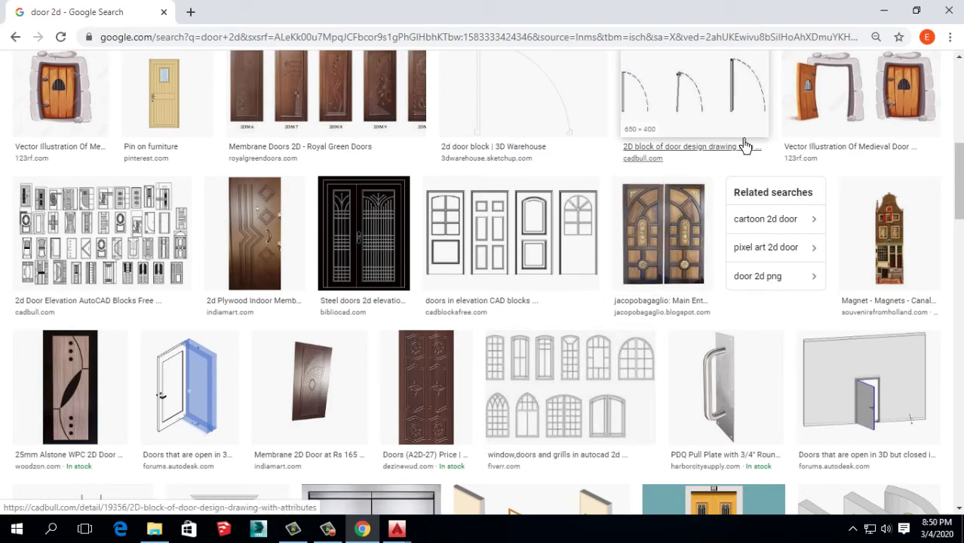
scroll(744, 144, down, 5)
scroll(465, 295, down, 4)
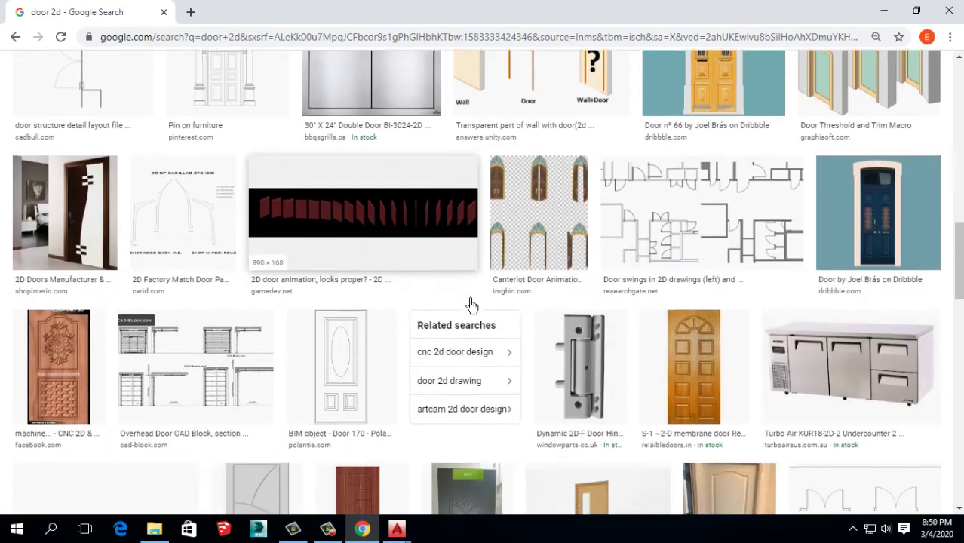
scroll(471, 305, down, 2)
scroll(472, 305, down, 3)
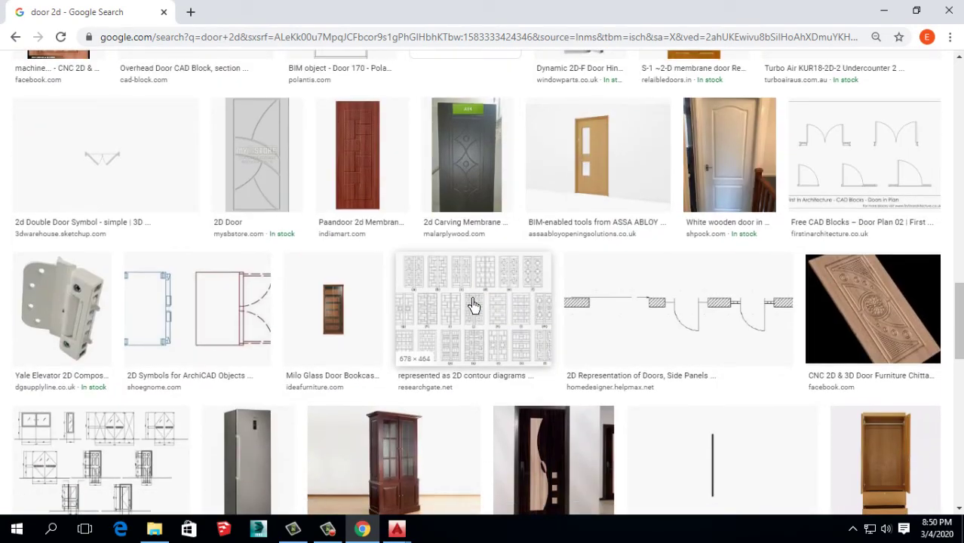
scroll(474, 304, down, 3)
scroll(604, 413, down, 3)
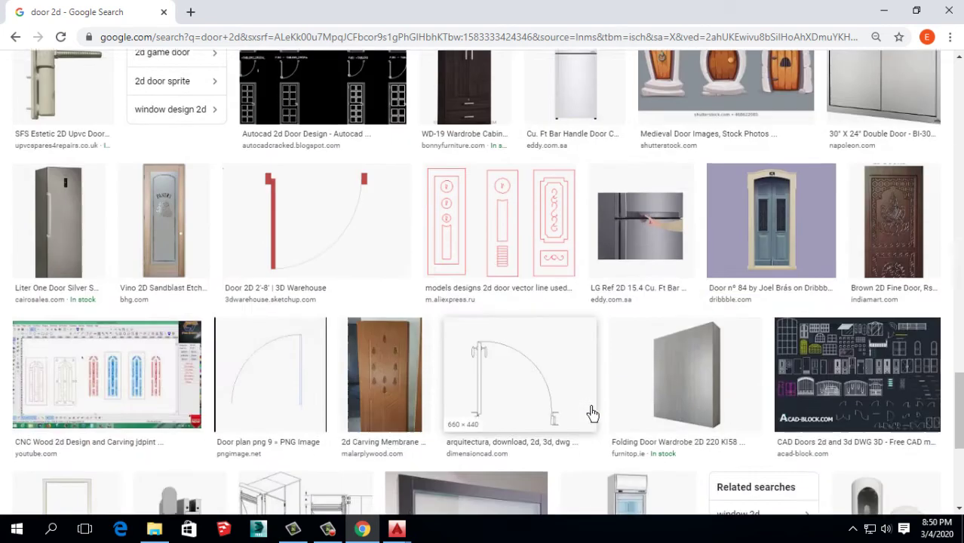
right_click(330, 204)
click(362, 209)
scroll(477, 338, down, 3)
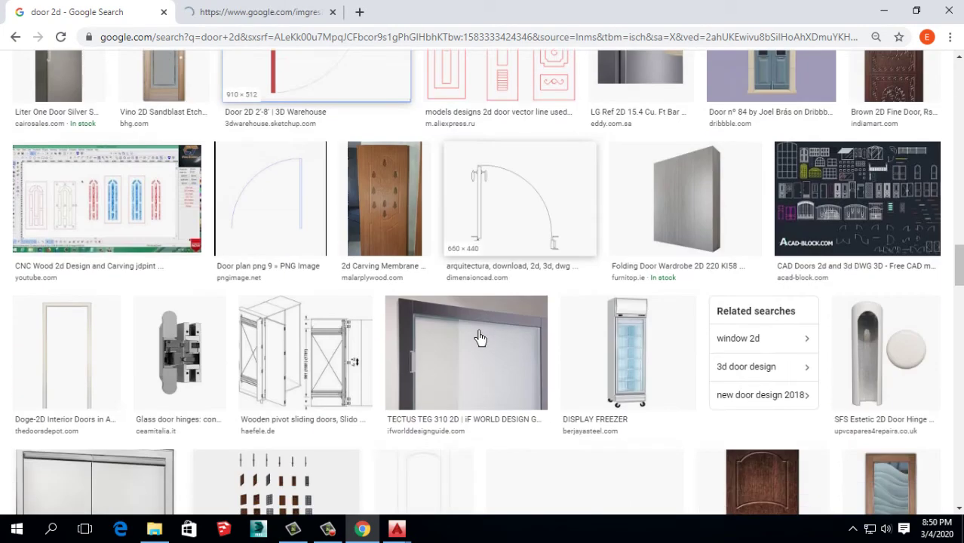
right_click(525, 156)
click(570, 159)
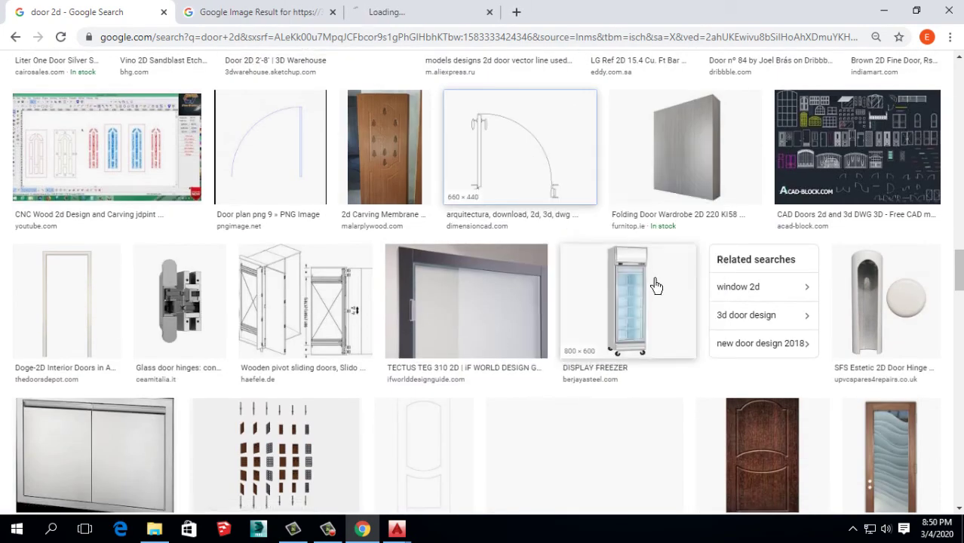
scroll(654, 304, down, 3)
Step: Compare the opened door image tabs and enlarge the 2D door structure drawing
click(398, 9)
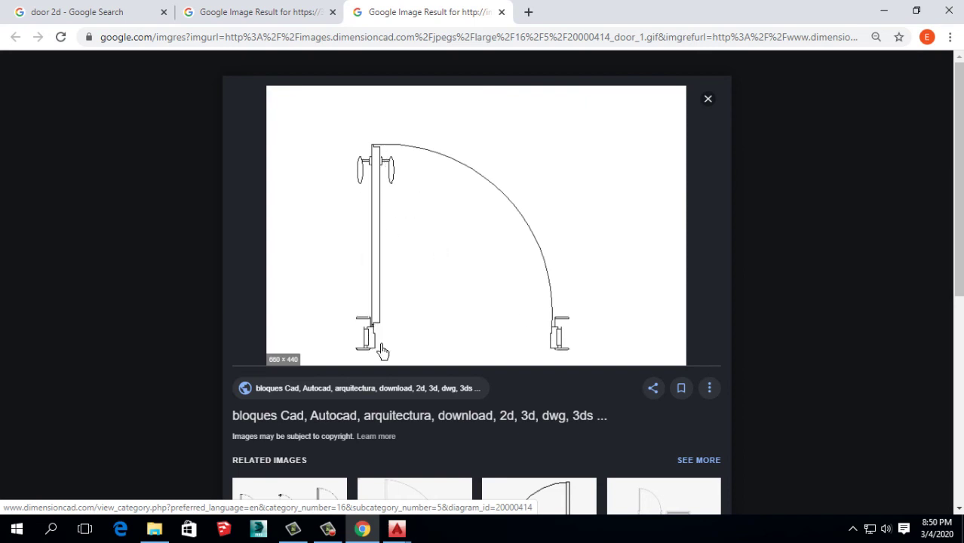
click(301, 12)
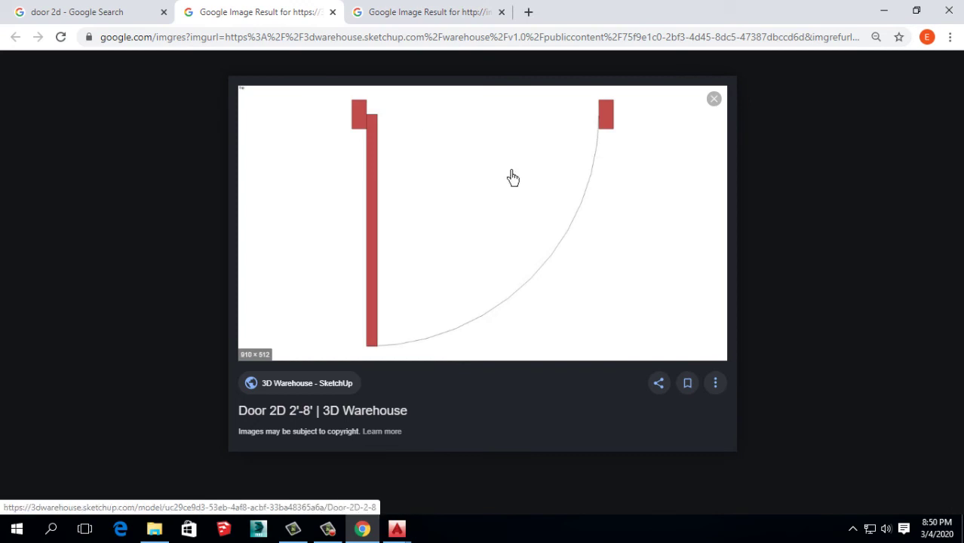
click(409, 12)
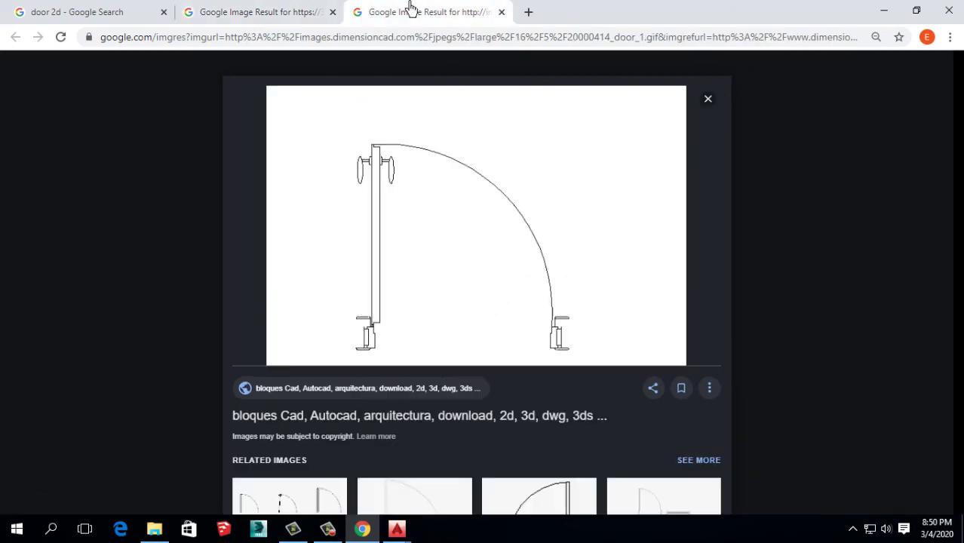
scroll(406, 321, down, 5)
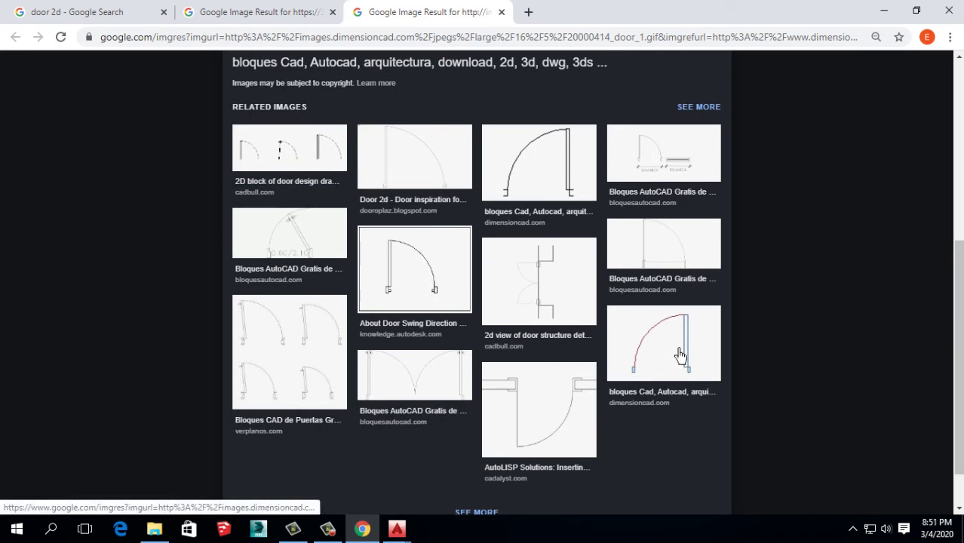
click(546, 287)
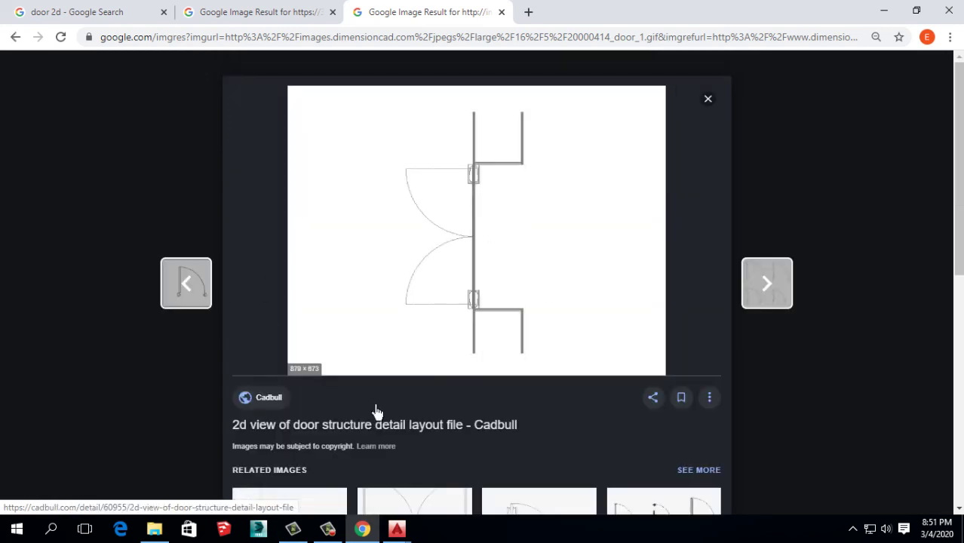
click(392, 528)
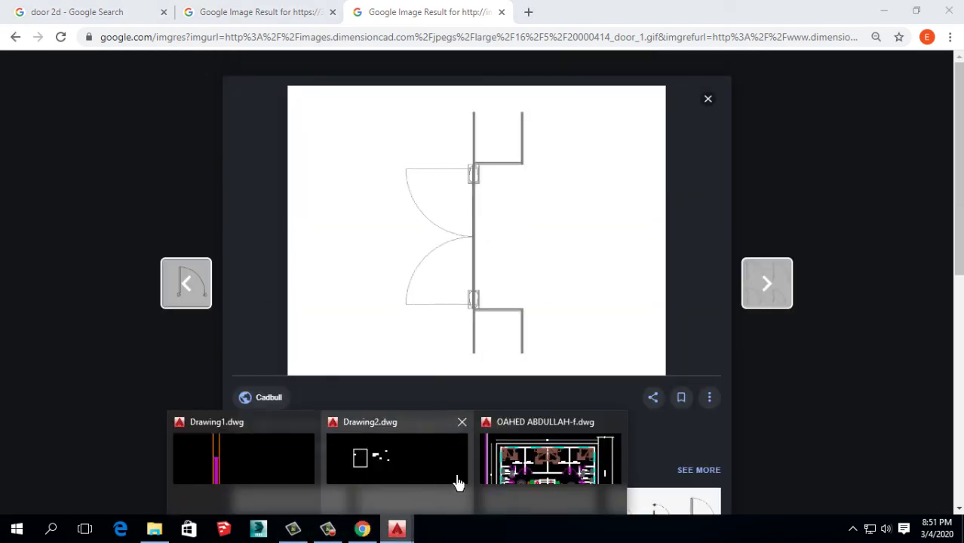
Step: In Drawing1, explode the door block at the room's lower-right corner
click(361, 449)
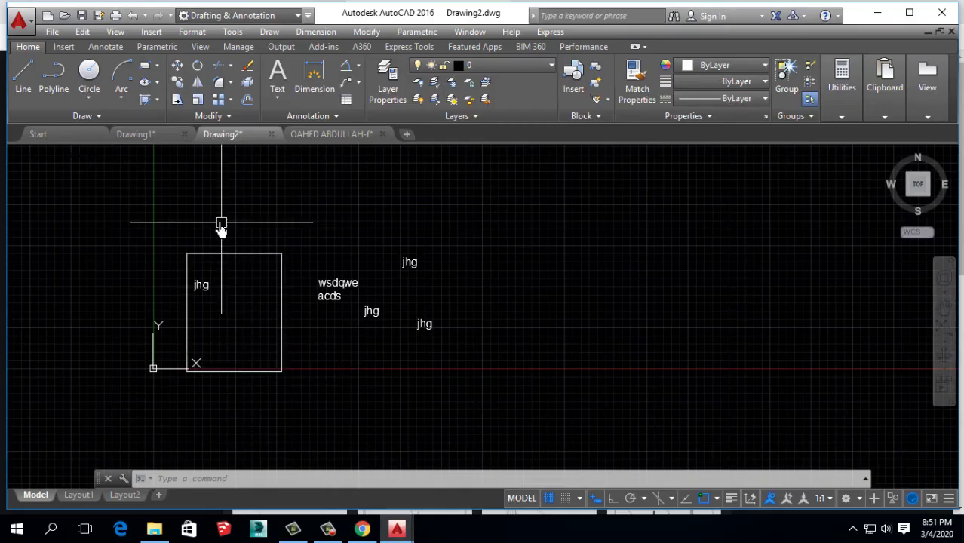
click(139, 136)
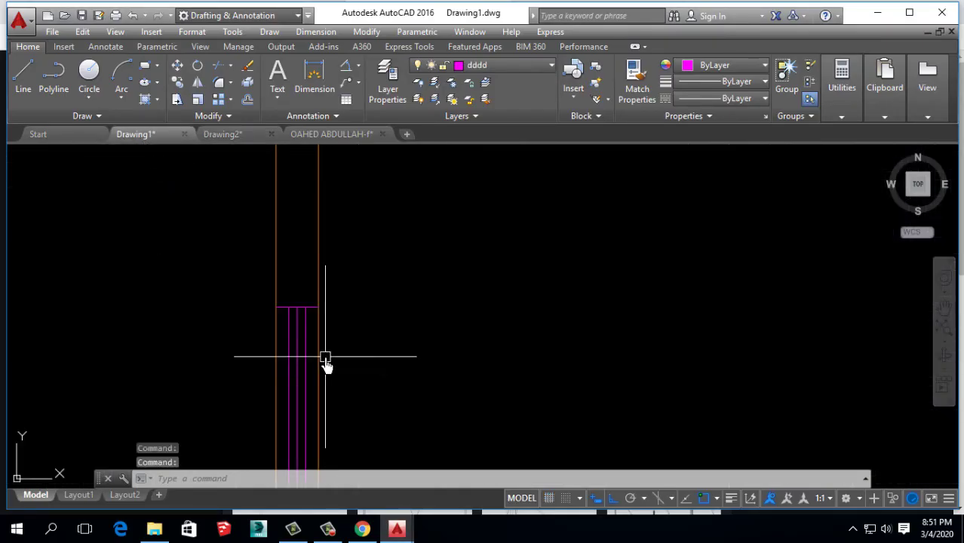
middle_drag(397, 377, 376, 319)
scroll(377, 319, up, 3)
scroll(450, 309, up, 2)
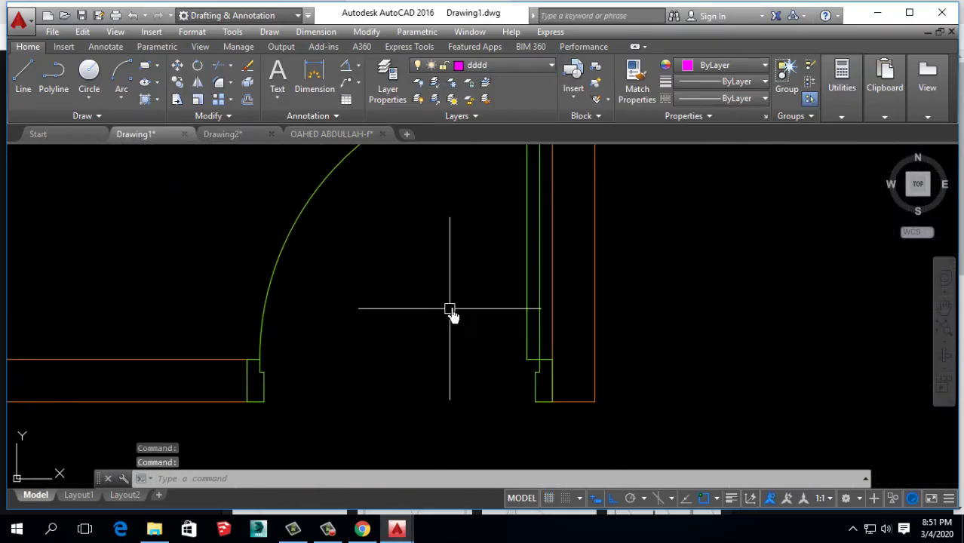
click(517, 290)
click(531, 302)
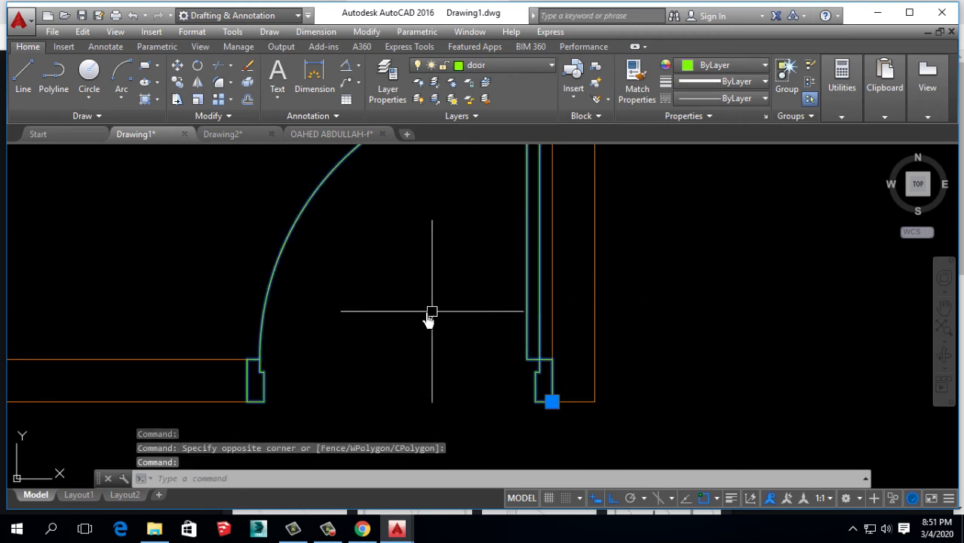
scroll(340, 370, down, 5)
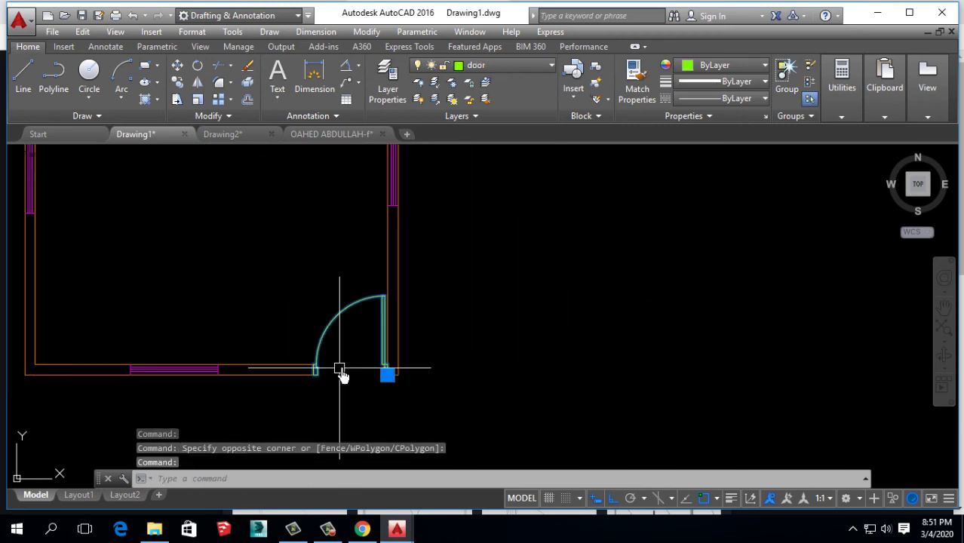
click(249, 85)
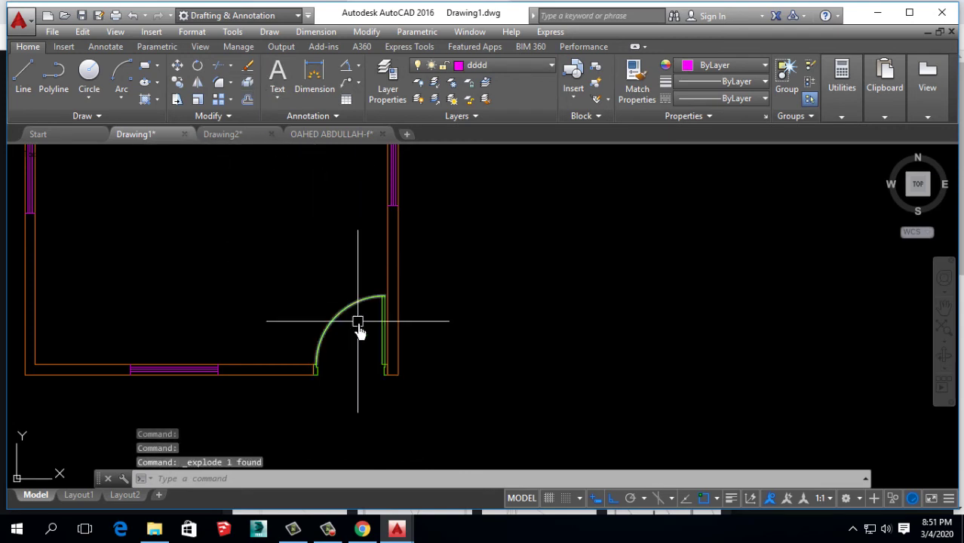
scroll(362, 324, up, 5)
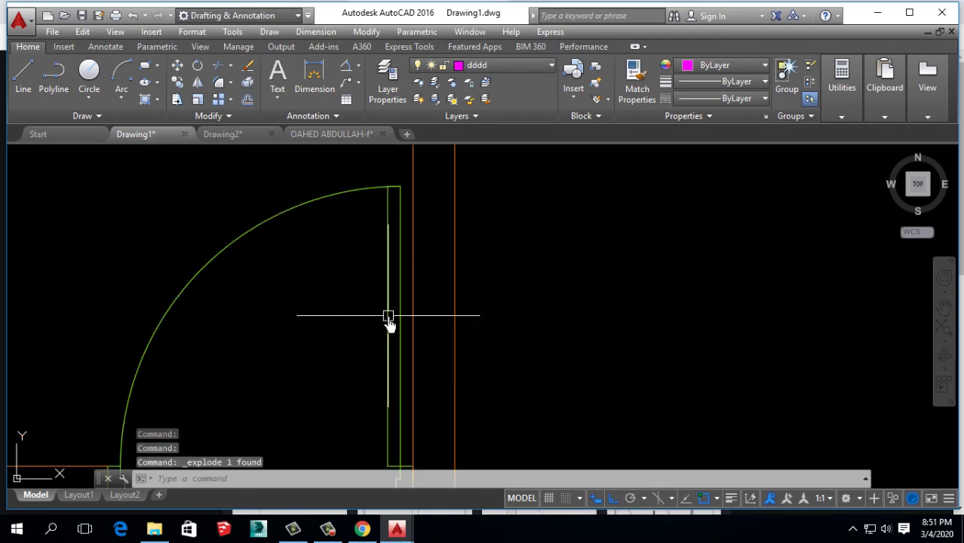
Step: Try rotating the door parts about the door corner with Ortho off, then cancel
click(197, 66)
scroll(370, 370, up, 3)
scroll(351, 384, up, 2)
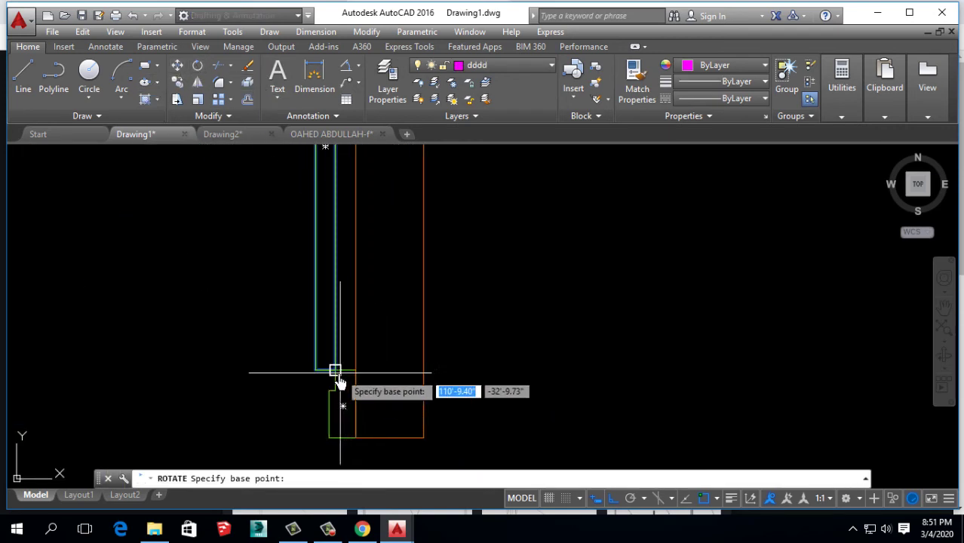
click(335, 371)
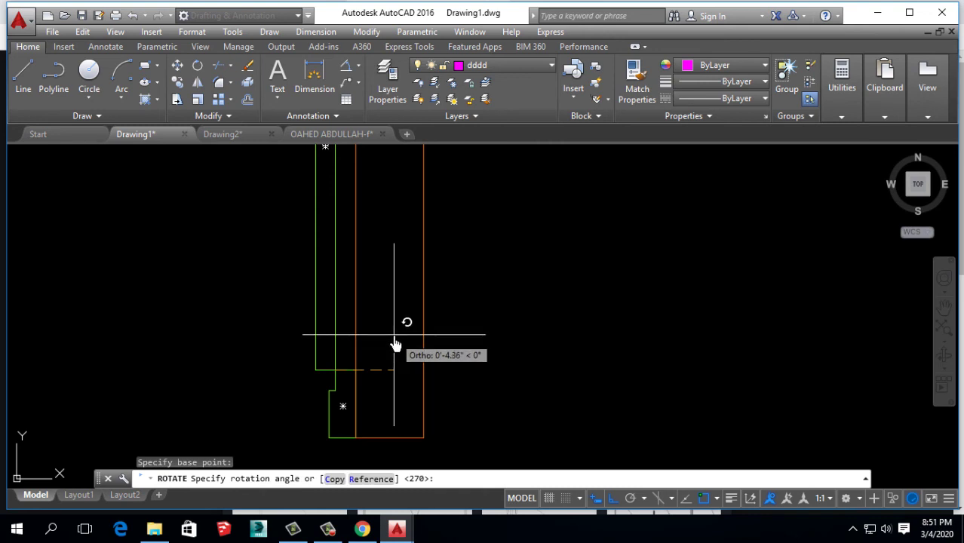
scroll(395, 345, up, 4)
key(F8)
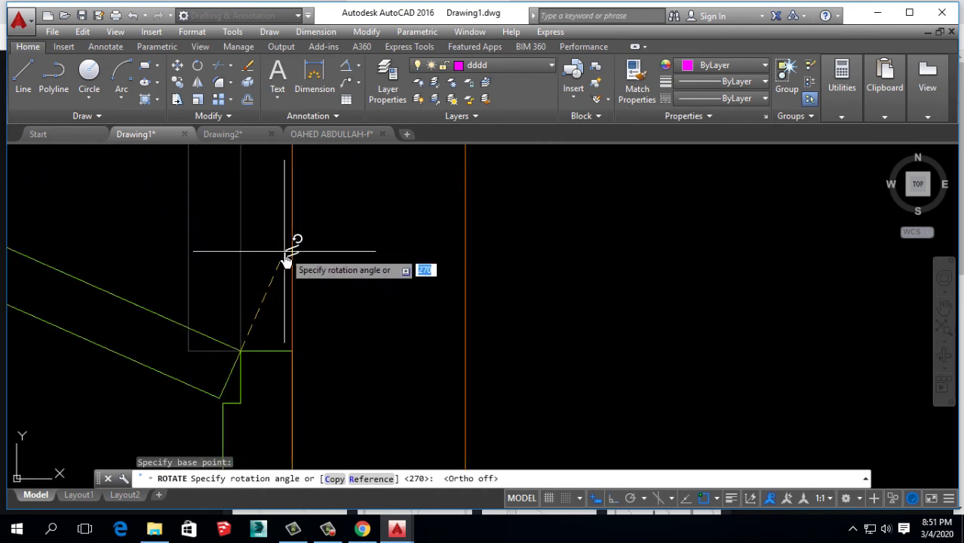
scroll(350, 285, down, 3)
scroll(392, 249, down, 2)
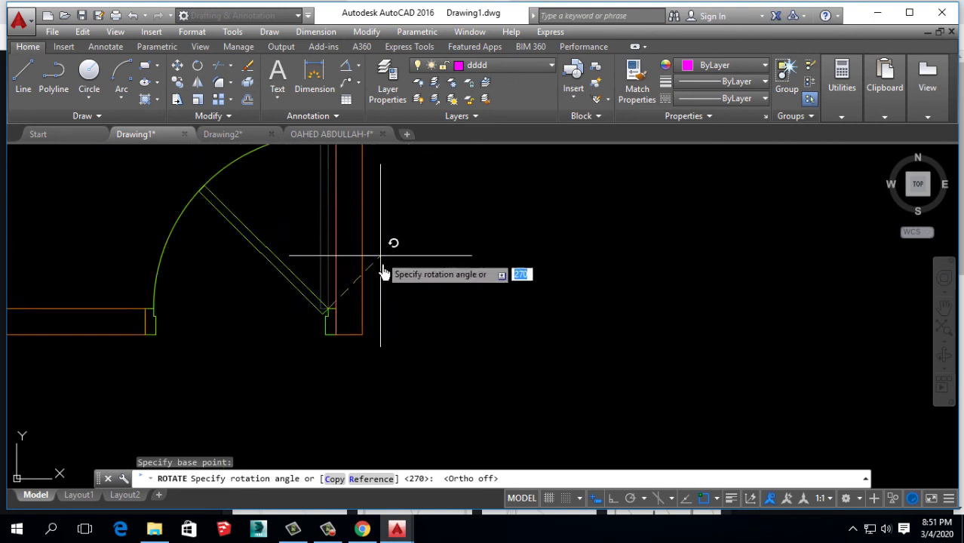
scroll(336, 287, up, 2)
scroll(339, 249, up, 1)
scroll(280, 216, up, 2)
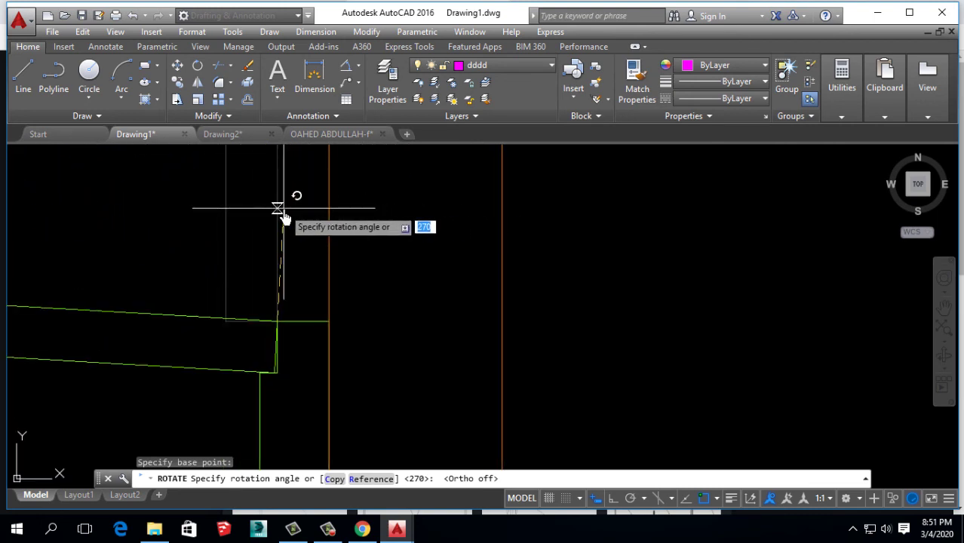
scroll(407, 260, down, 3)
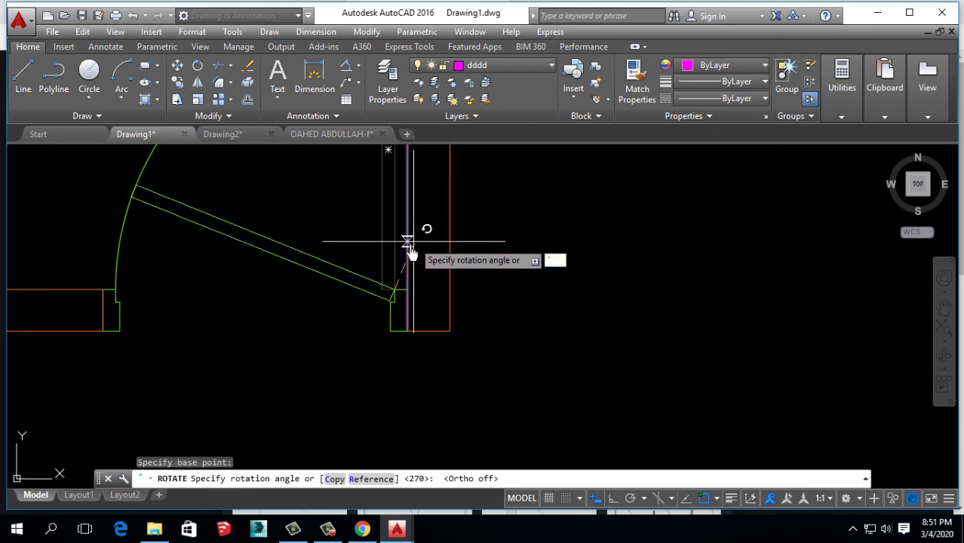
key(Escape)
scroll(316, 344, down, 3)
scroll(445, 382, down, 2)
Step: Draw a rectangle sized by dimensions, 12' long by 5 wide
middle_drag(445, 383, 188, 427)
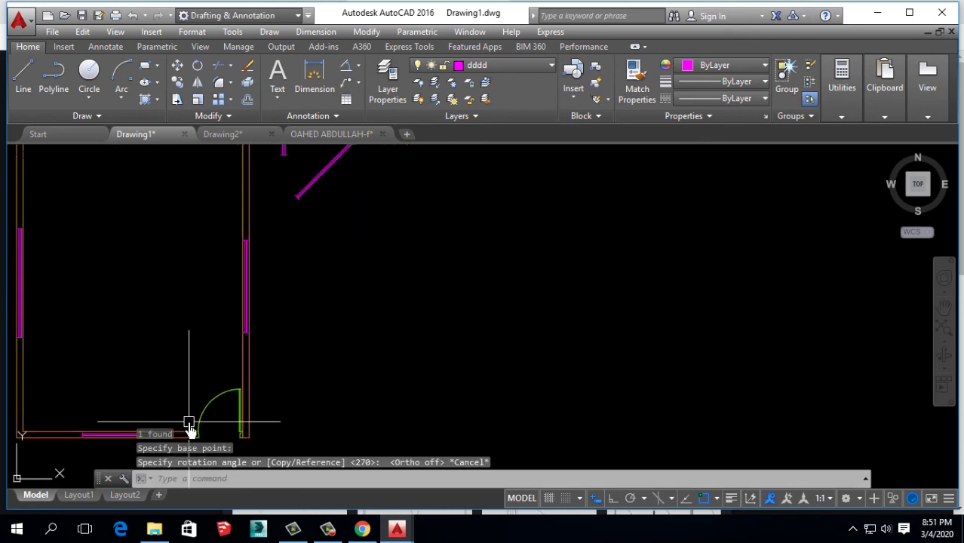
click(146, 65)
click(367, 269)
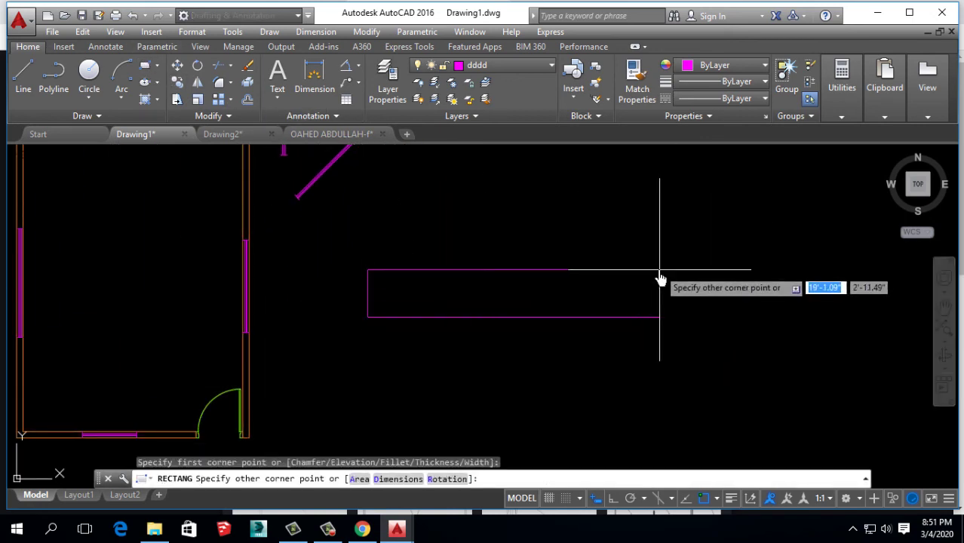
right_click(657, 317)
click(709, 367)
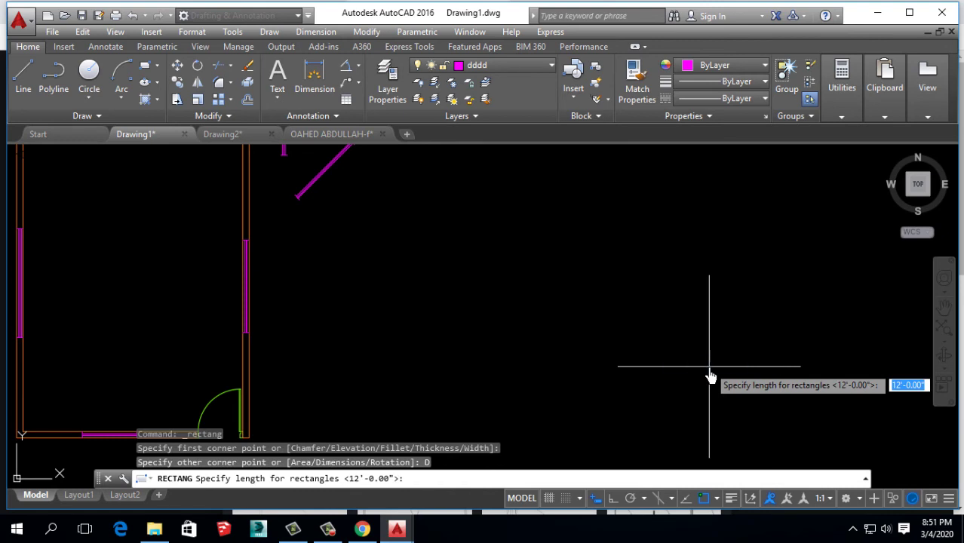
text(12')
key(Return)
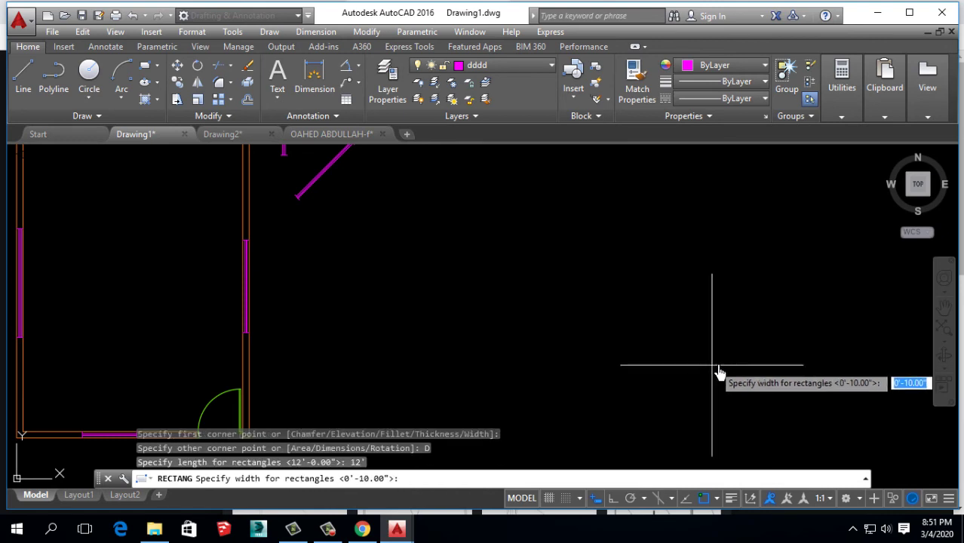
text(5)
key(Return)
click(666, 259)
scroll(536, 332, up, 4)
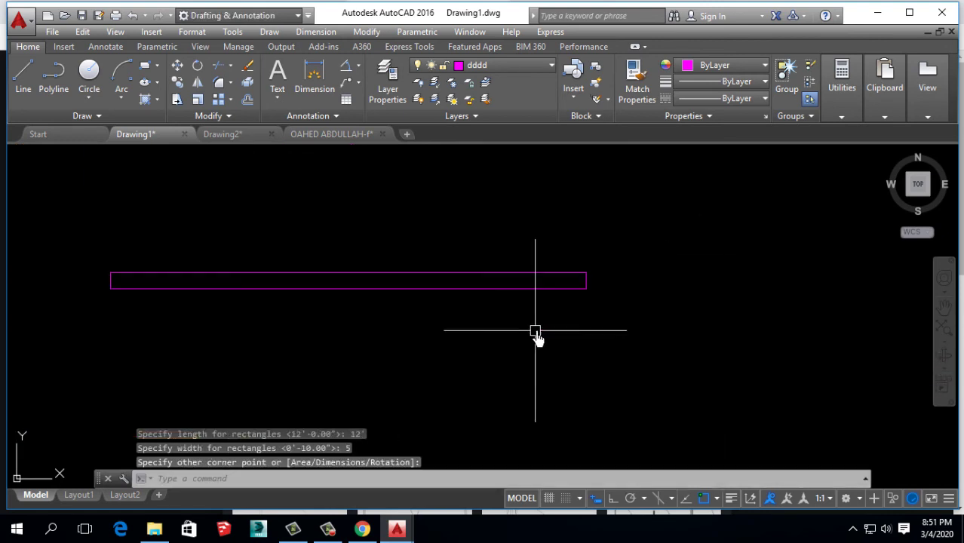
Step: Start another rectangle, then cancel it
key(Return)
click(414, 273)
click(442, 292)
key(Return)
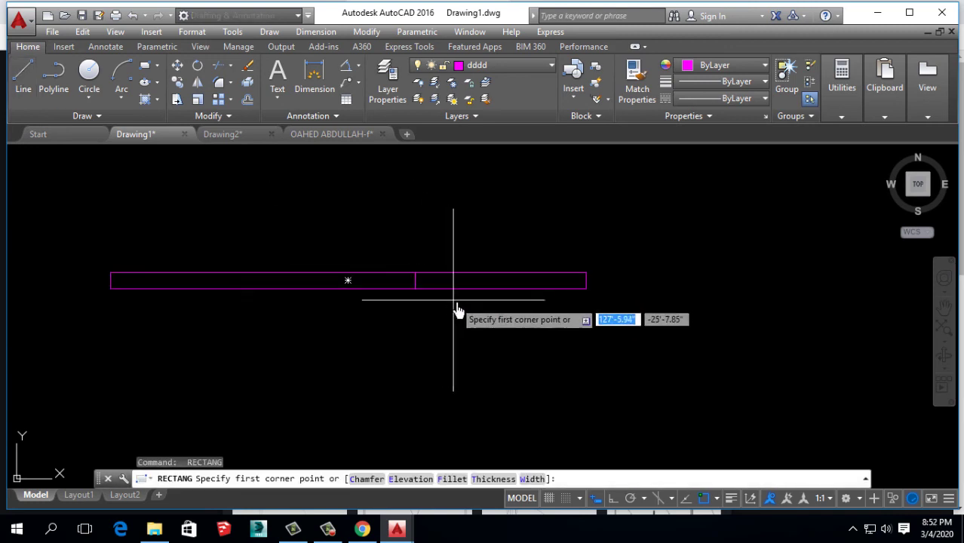
key(Escape)
text(o)
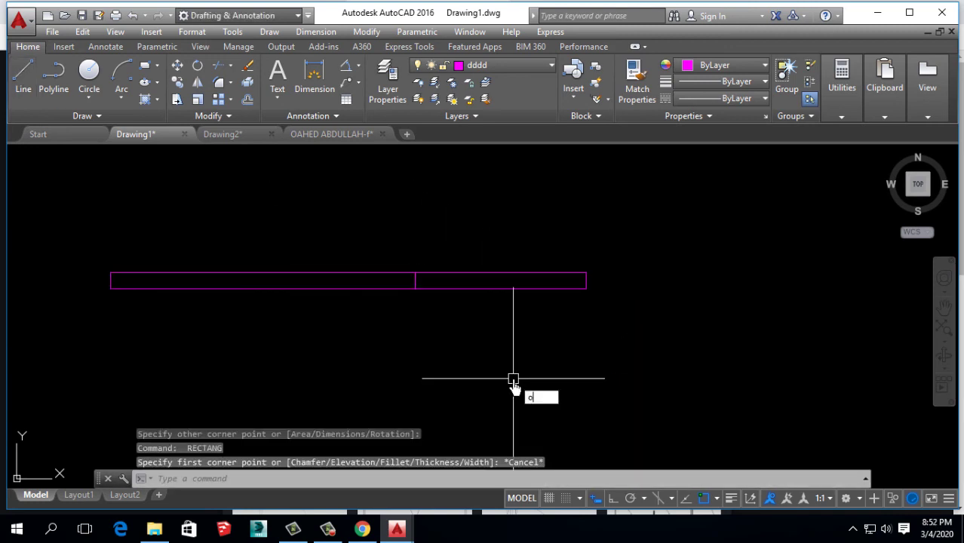
Step: Offset the middle divider line by 3'6 to each side
key(Return)
text(3')
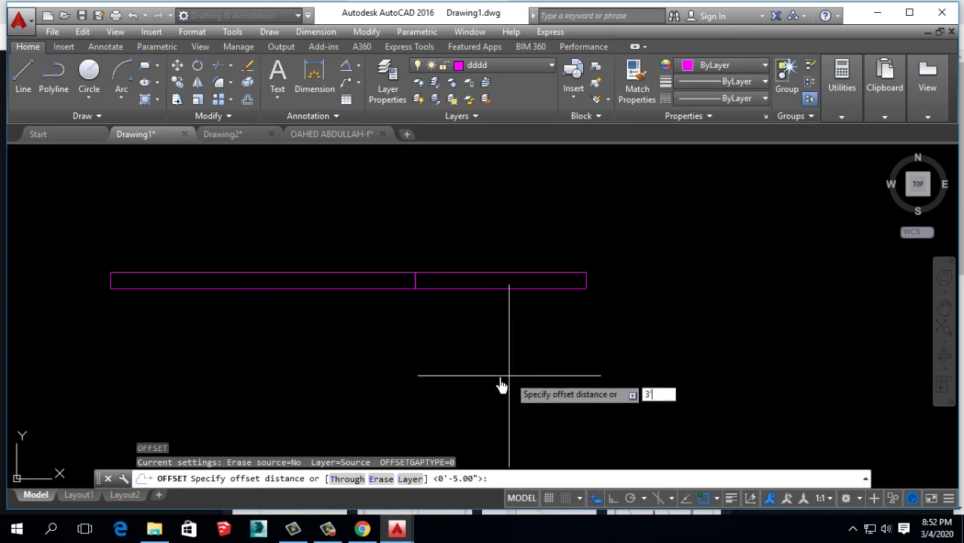
text(6)
key(Return)
scroll(418, 297, up, 2)
click(414, 272)
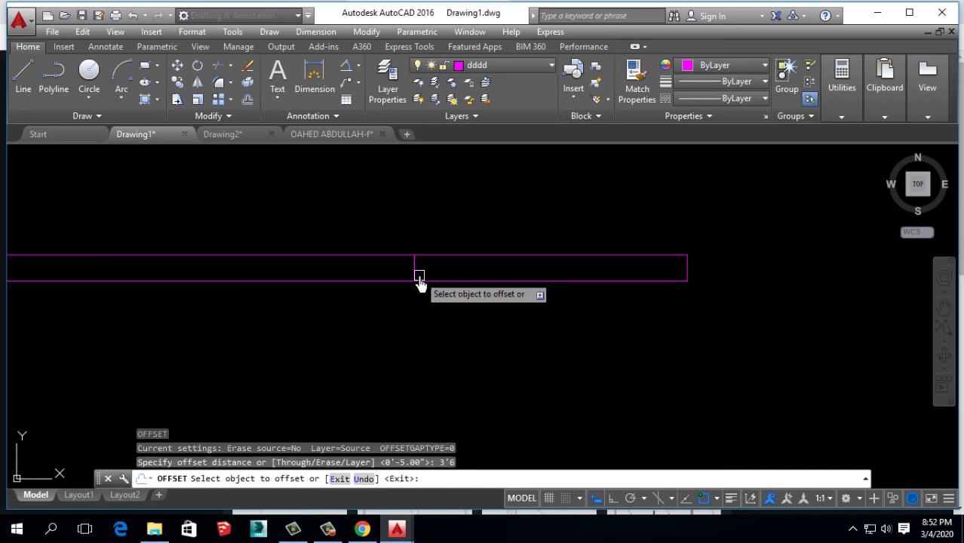
click(284, 298)
scroll(400, 321, down, 3)
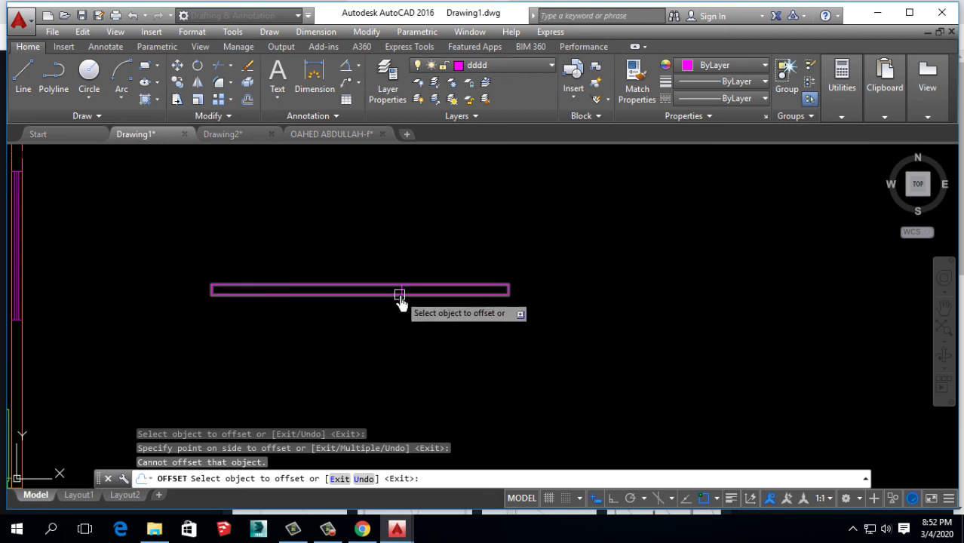
scroll(418, 307, up, 2)
click(374, 308)
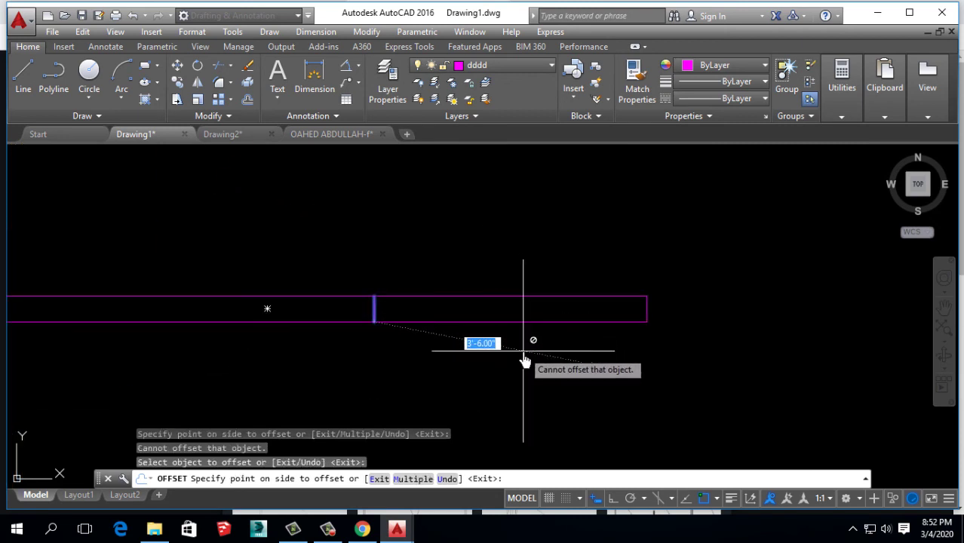
click(558, 322)
scroll(545, 334, down, 2)
scroll(492, 337, down, 3)
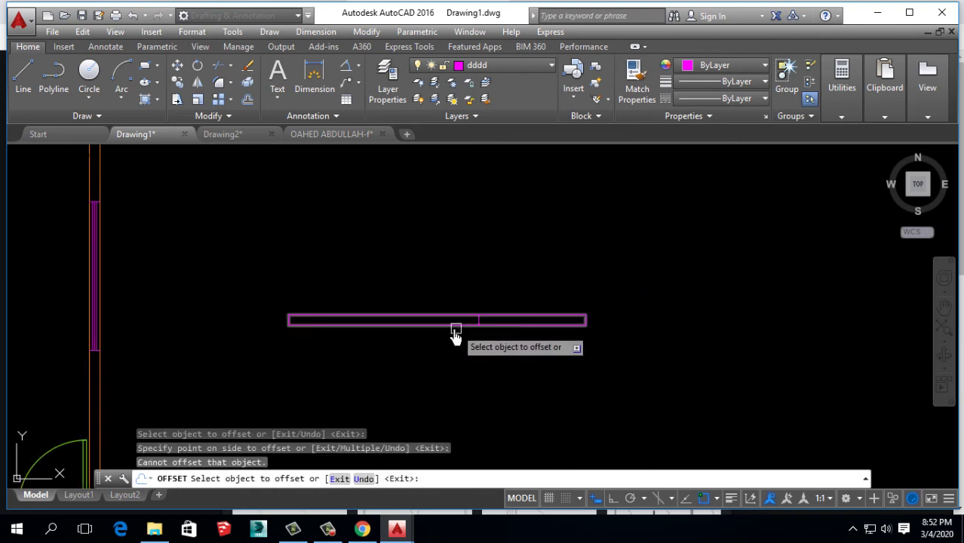
key(Return)
Step: Retry offsetting the divider line 3'-6", then cancel the failed offset
scroll(477, 321, up, 2)
key(Return)
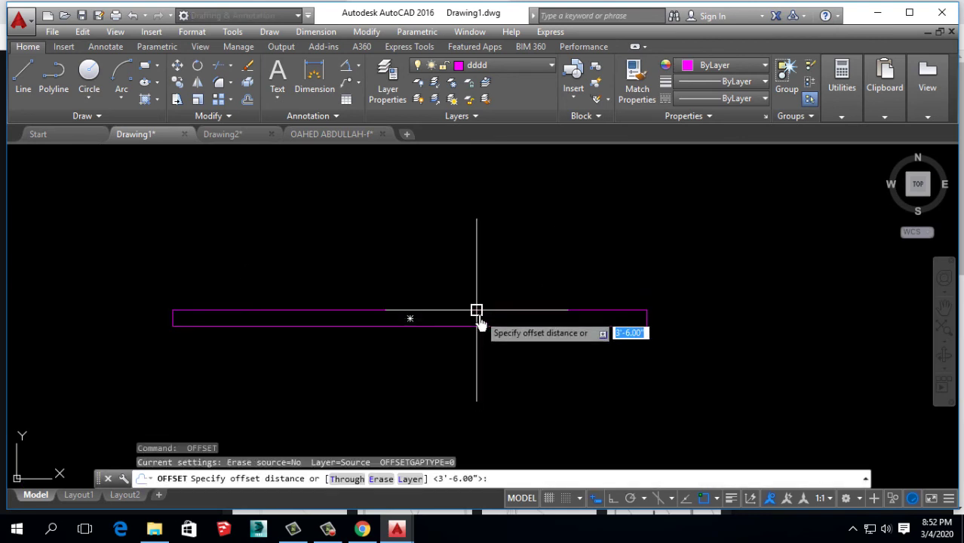
key(Return)
click(476, 318)
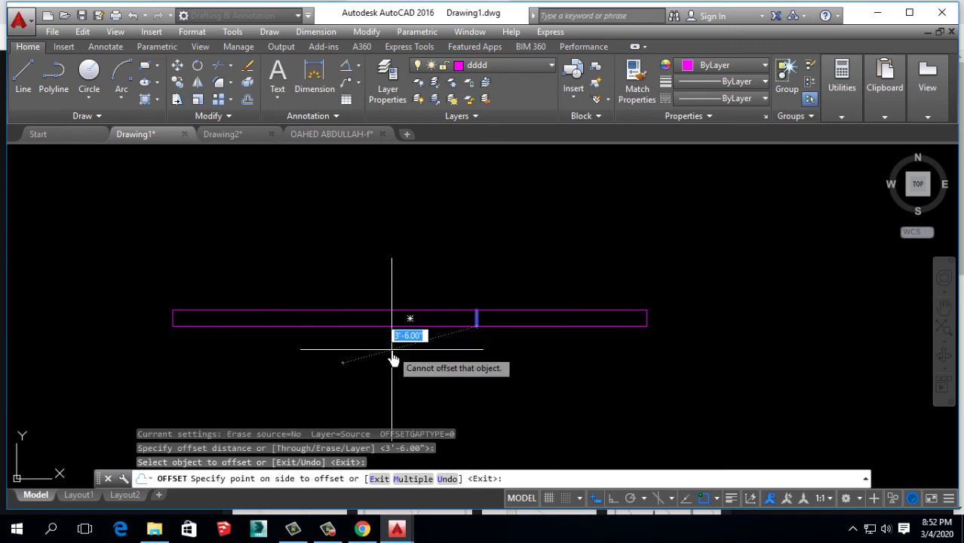
key(Escape)
key(Escape)
click(252, 102)
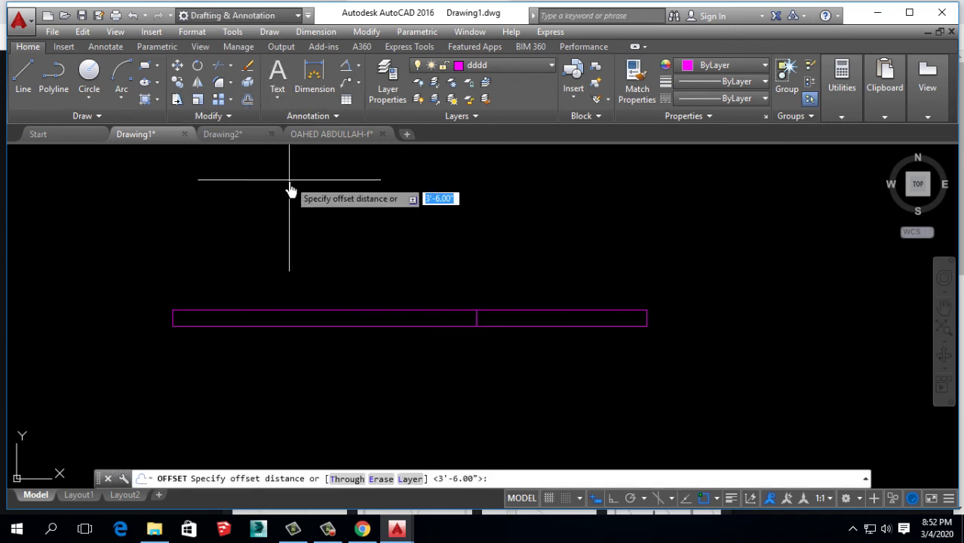
key(Return)
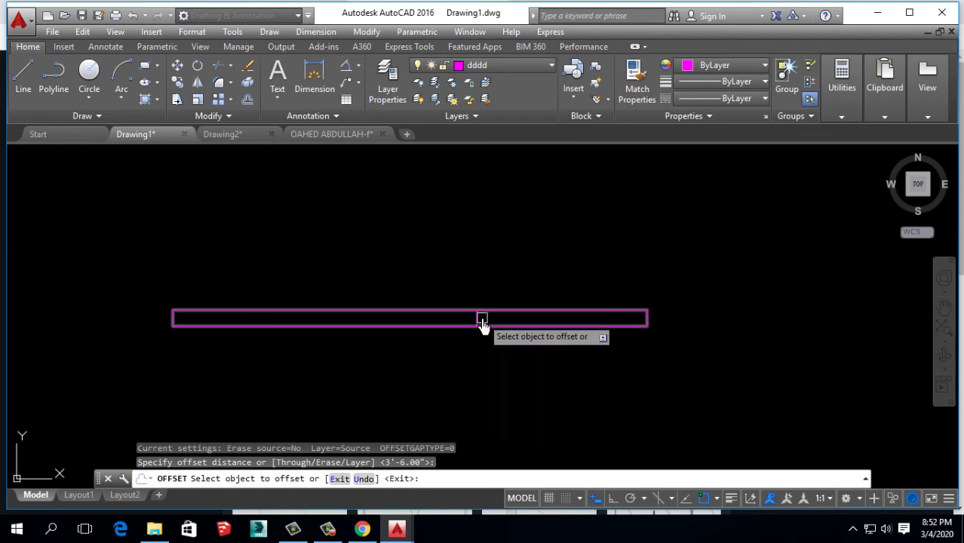
click(474, 319)
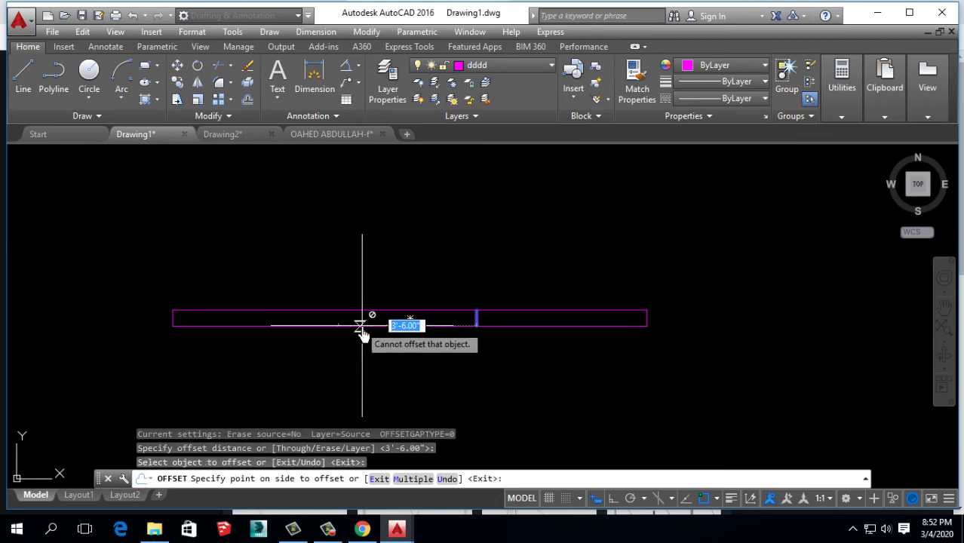
scroll(362, 328, down, 10)
click(504, 332)
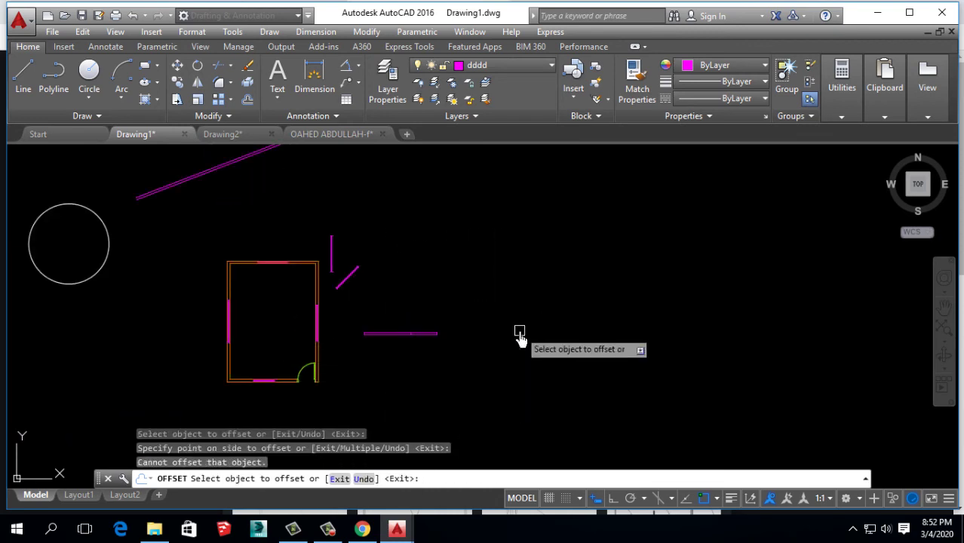
scroll(420, 351, up, 3)
scroll(408, 322, up, 2)
scroll(381, 279, up, 2)
key(Escape)
Step: Stretch the magenta rectangle's right end far to the right, with Ortho on
click(381, 279)
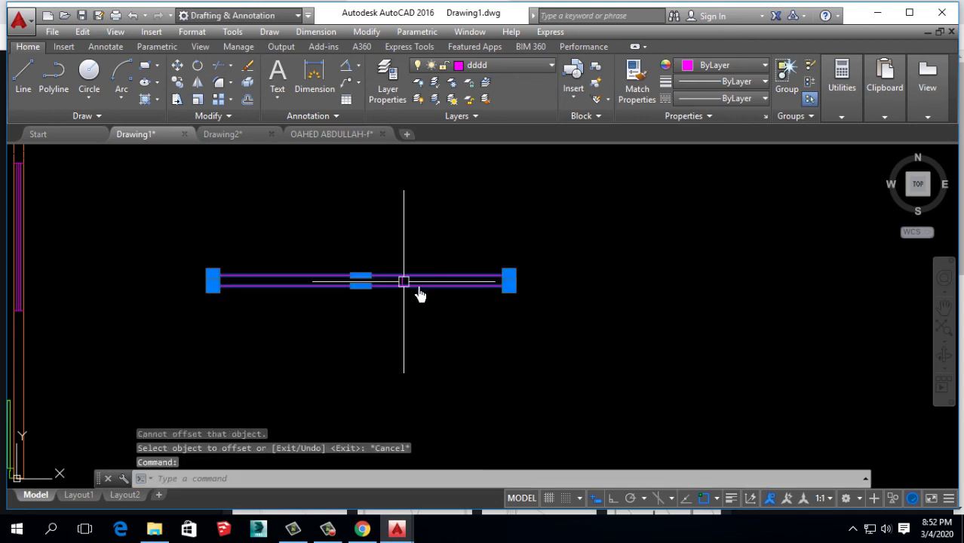
click(176, 102)
key(Escape)
click(176, 102)
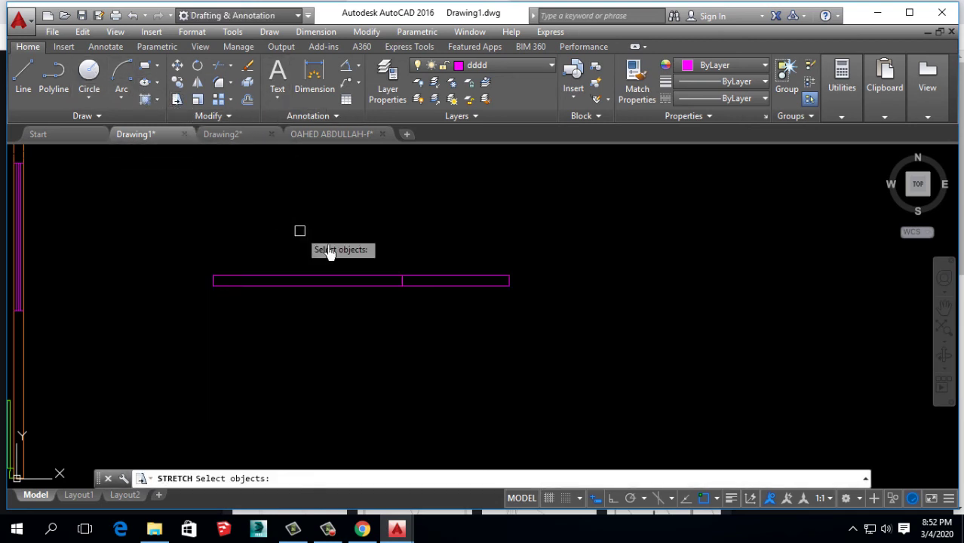
click(467, 325)
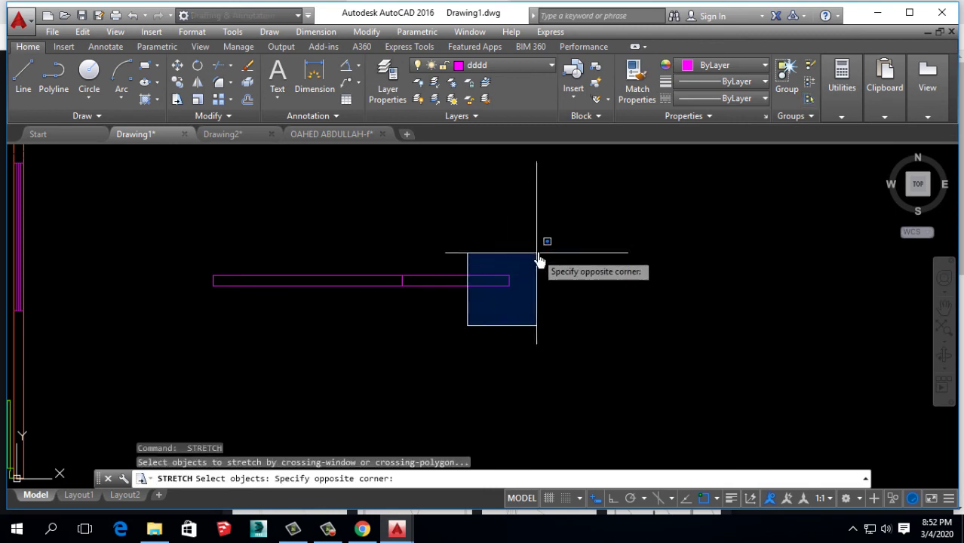
click(537, 253)
click(534, 305)
click(477, 327)
key(Return)
click(475, 342)
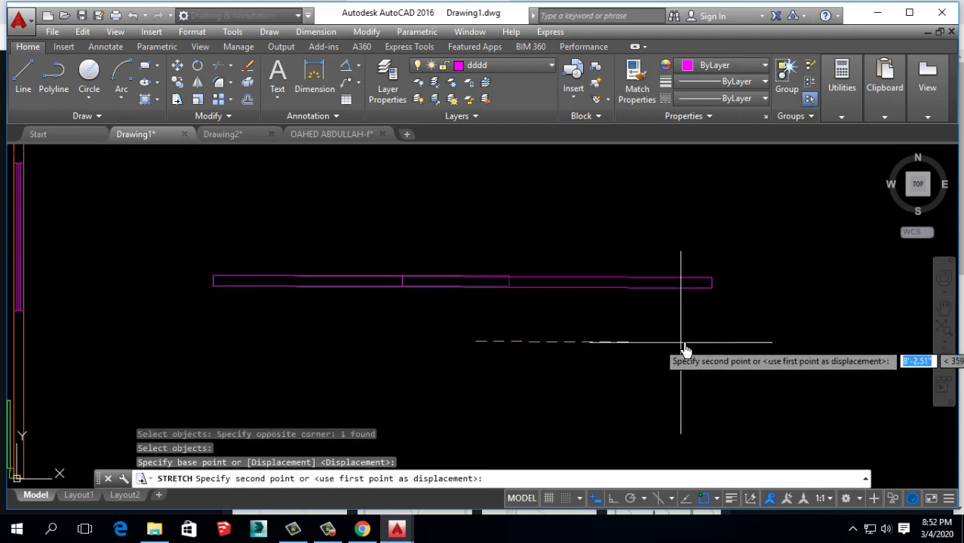
key(F8)
click(797, 355)
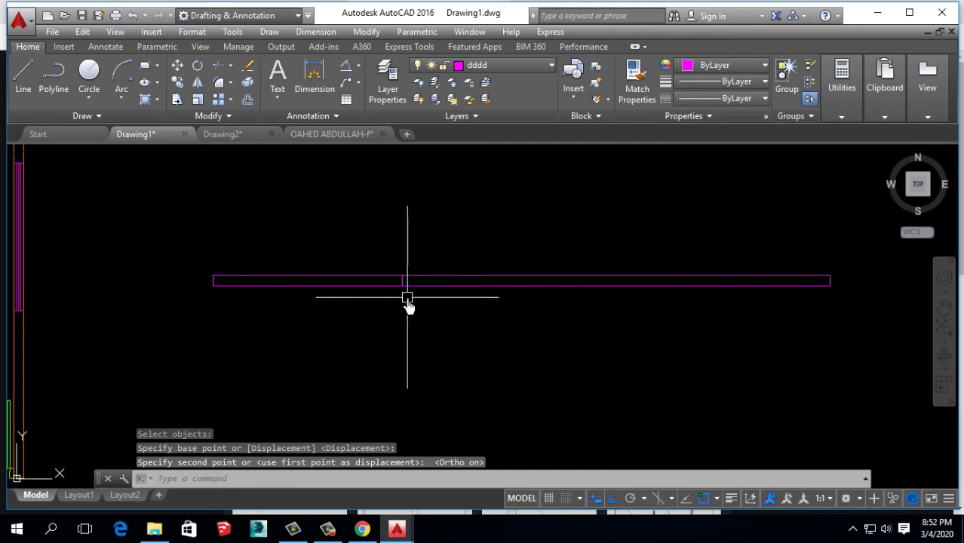
Step: Offset the short divider line 3'-6" to the right, with Ortho off
scroll(407, 297, up, 5)
click(391, 259)
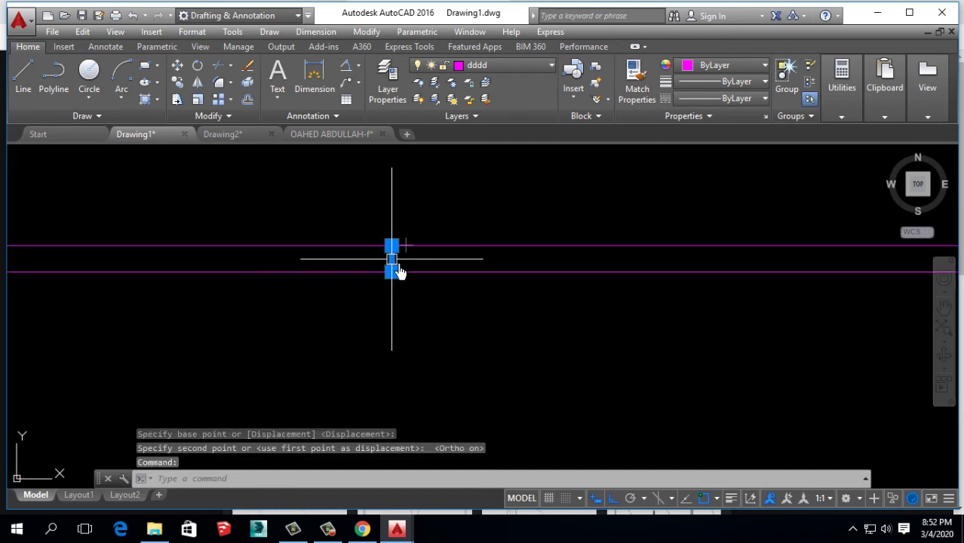
click(248, 102)
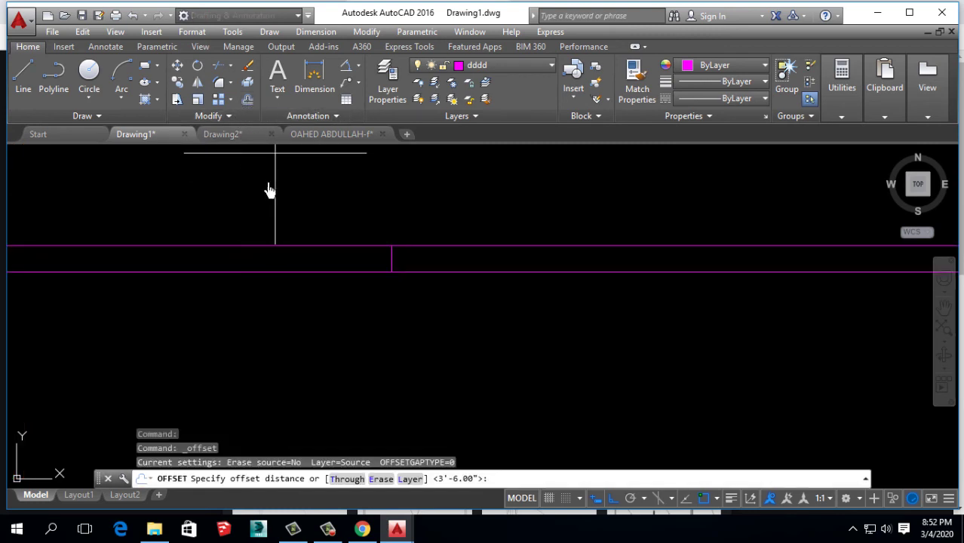
key(Return)
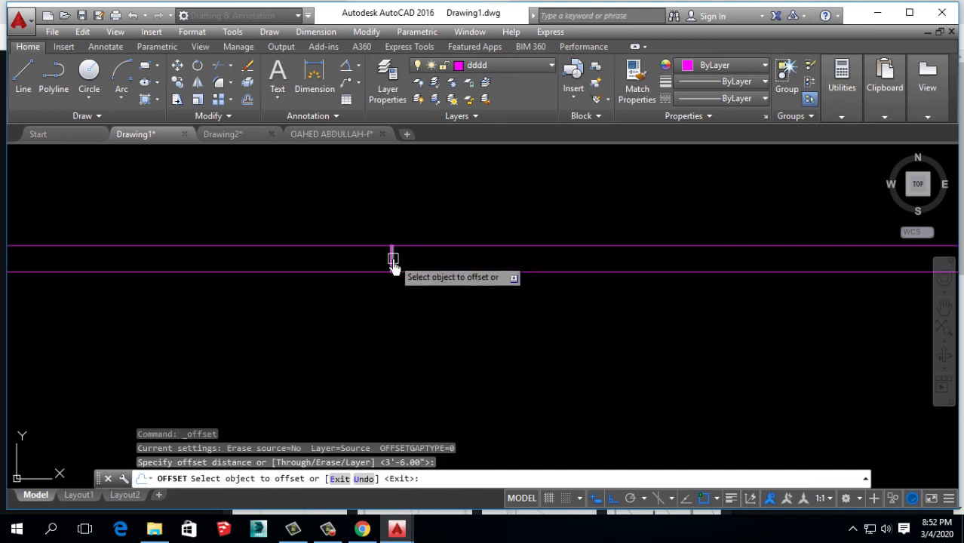
click(391, 260)
scroll(452, 298, down, 2)
scroll(452, 305, down, 3)
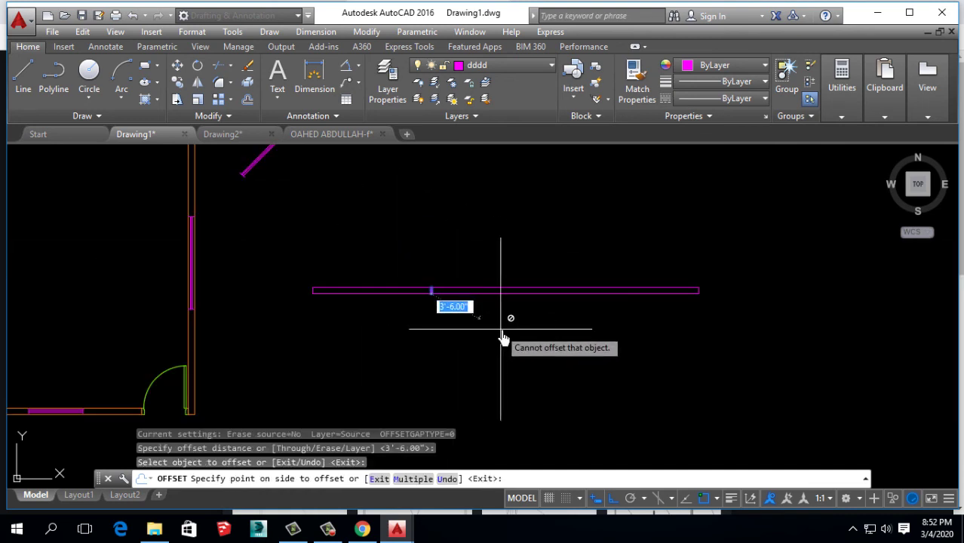
key(F8)
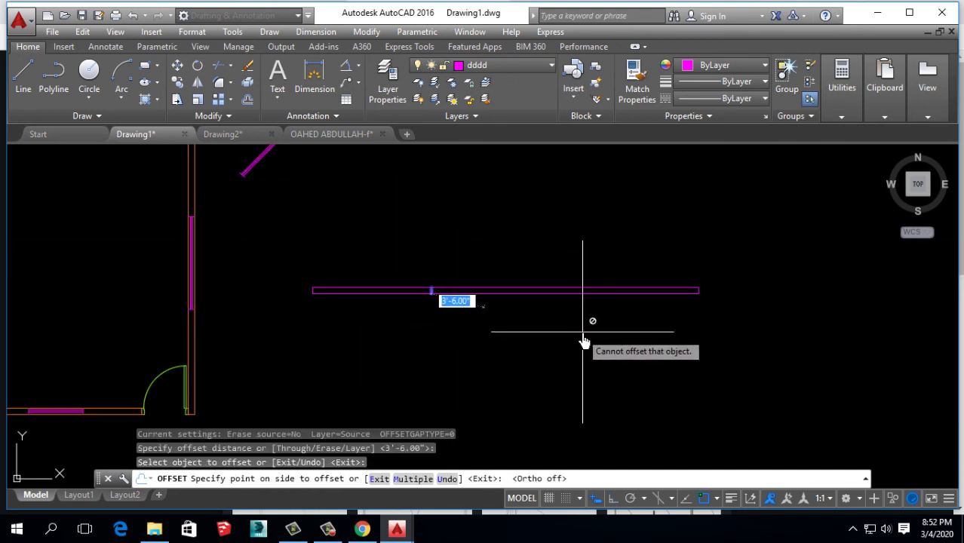
click(585, 334)
scroll(411, 356, down, 3)
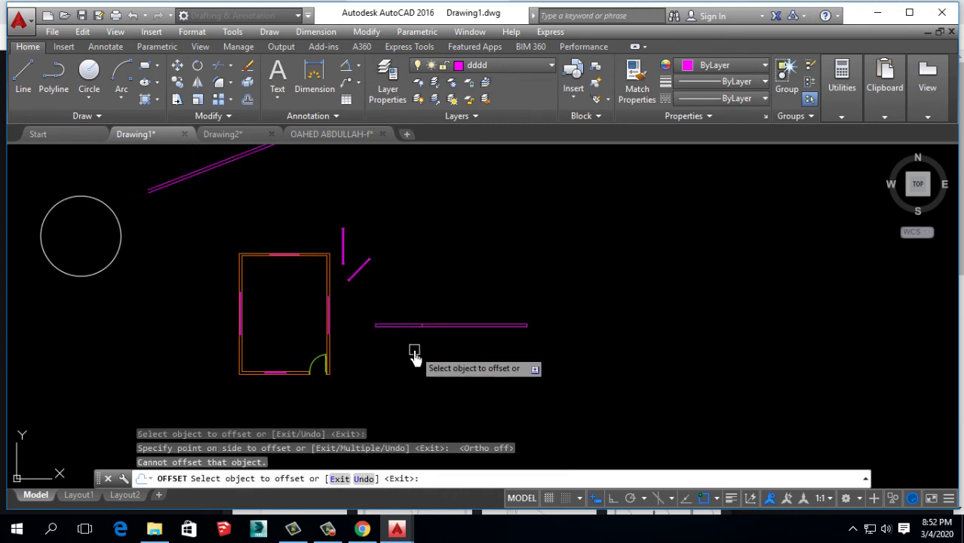
scroll(430, 339, up, 3)
scroll(447, 327, up, 3)
key(Return)
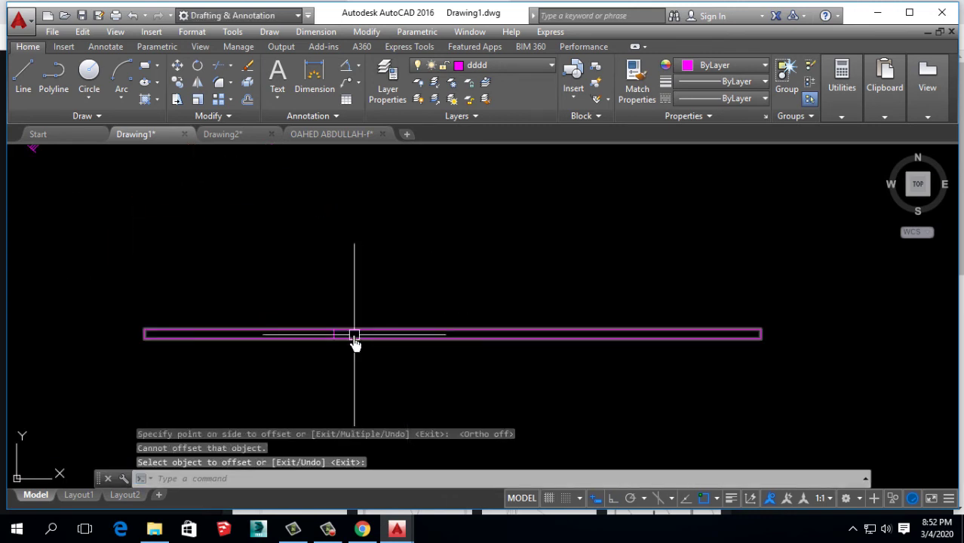
Step: Draw a short line across the wall
click(23, 75)
scroll(454, 355, up, 2)
scroll(441, 322, up, 1)
click(439, 315)
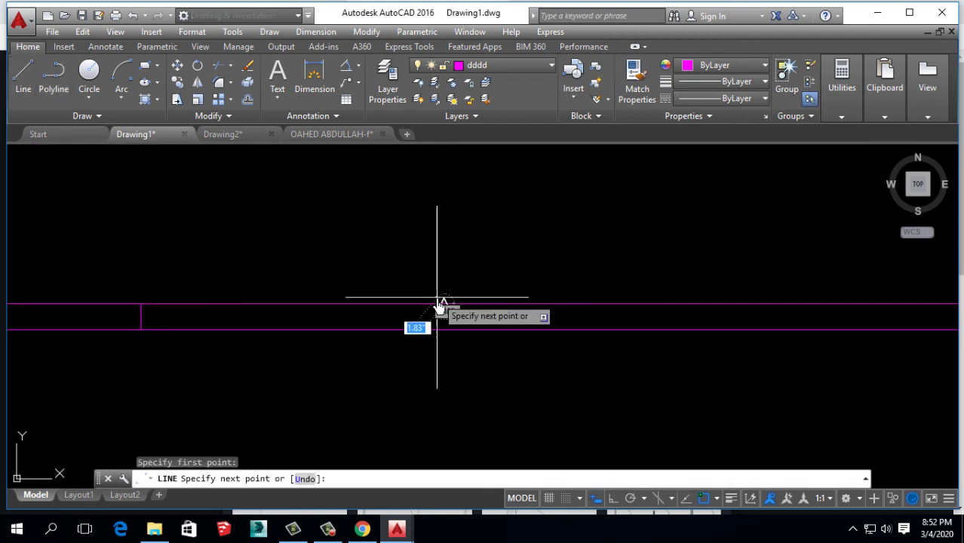
click(444, 326)
key(Return)
scroll(465, 322, up, 1)
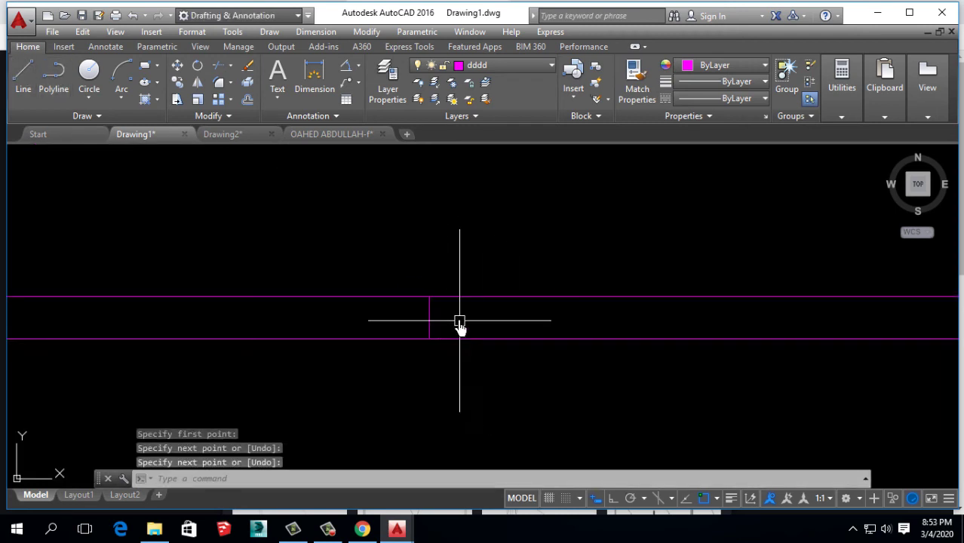
text(o)
Step: Offset the vertical divider 3'6 to mark the doorway's other side
key(Return)
text(3'6)
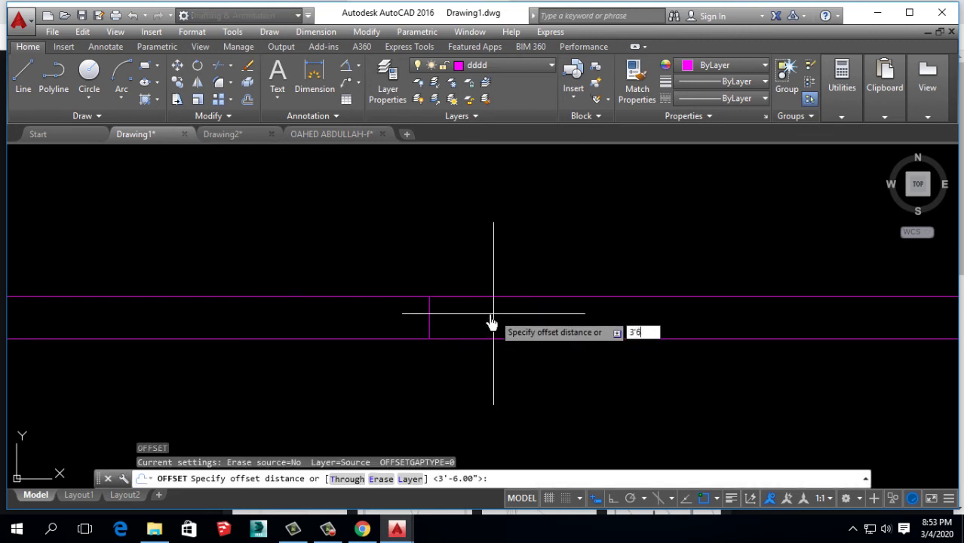
key(Return)
scroll(404, 336, down, 5)
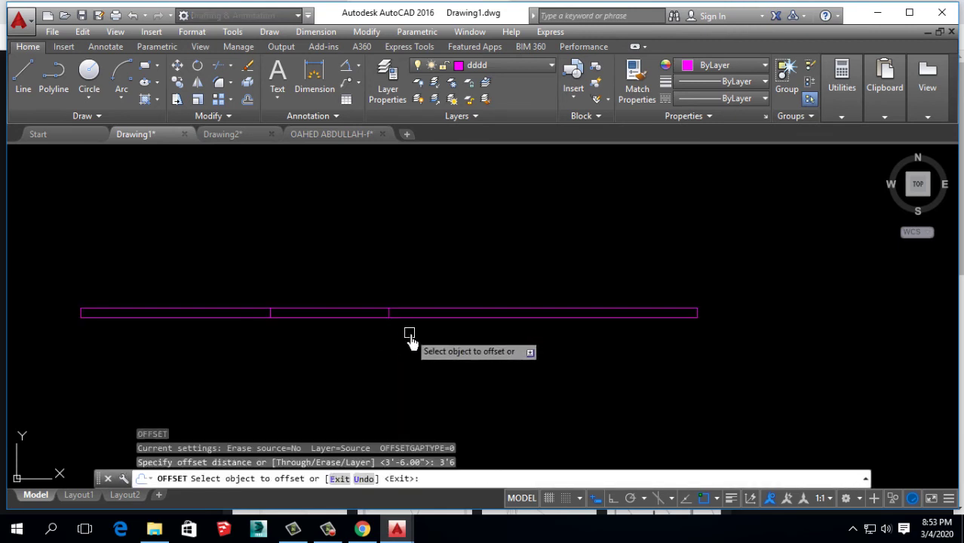
scroll(478, 376, down, 3)
scroll(471, 380, down, 1)
scroll(456, 344, up, 5)
scroll(375, 317, up, 2)
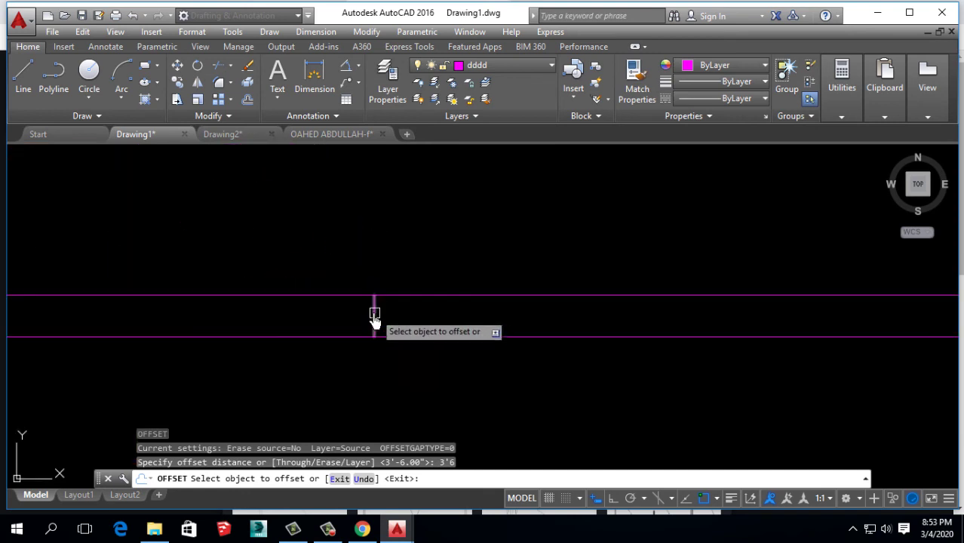
click(371, 317)
scroll(528, 362, down, 1)
click(645, 392)
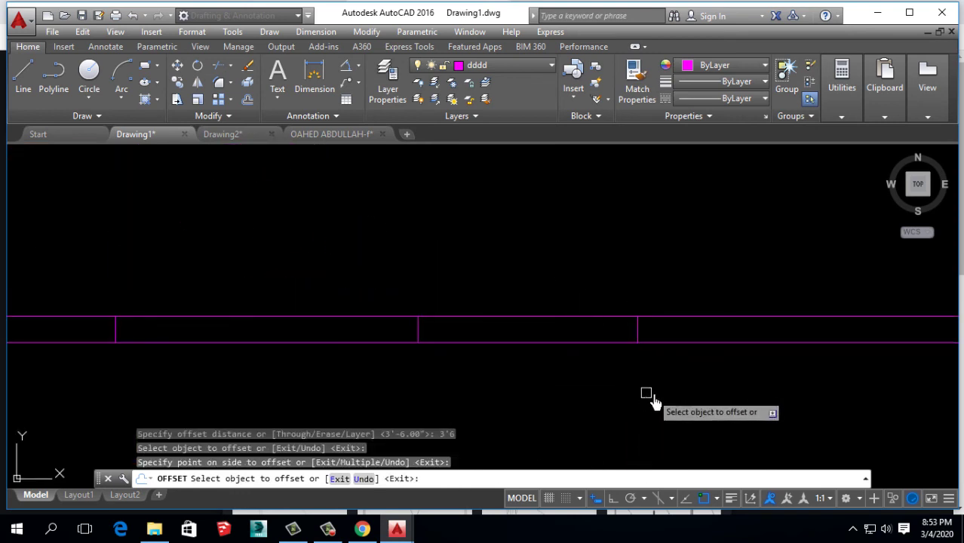
key(Escape)
Step: Erase the leftover vertical line, trim the doorway gap, and make 'door' current
drag(97, 290, 241, 419)
key(Delete)
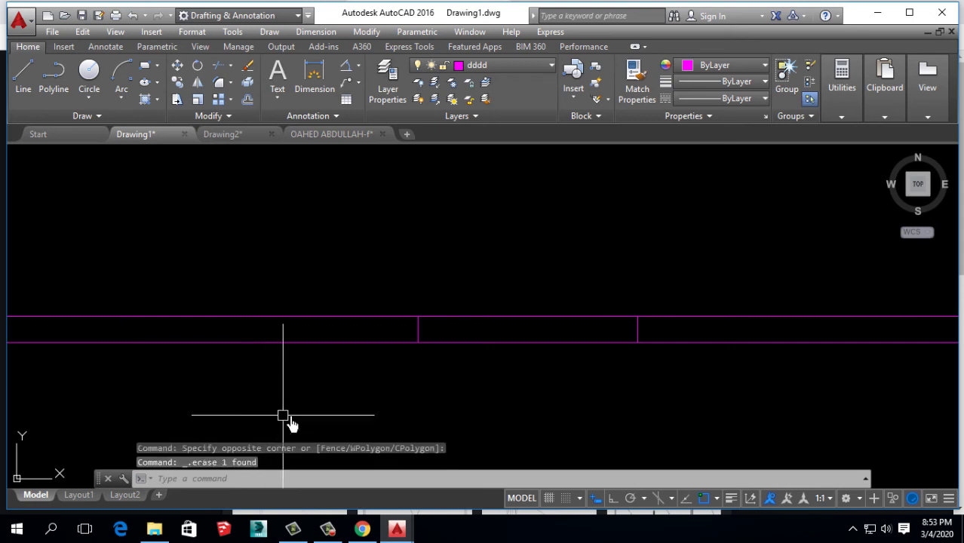
click(221, 68)
key(Return)
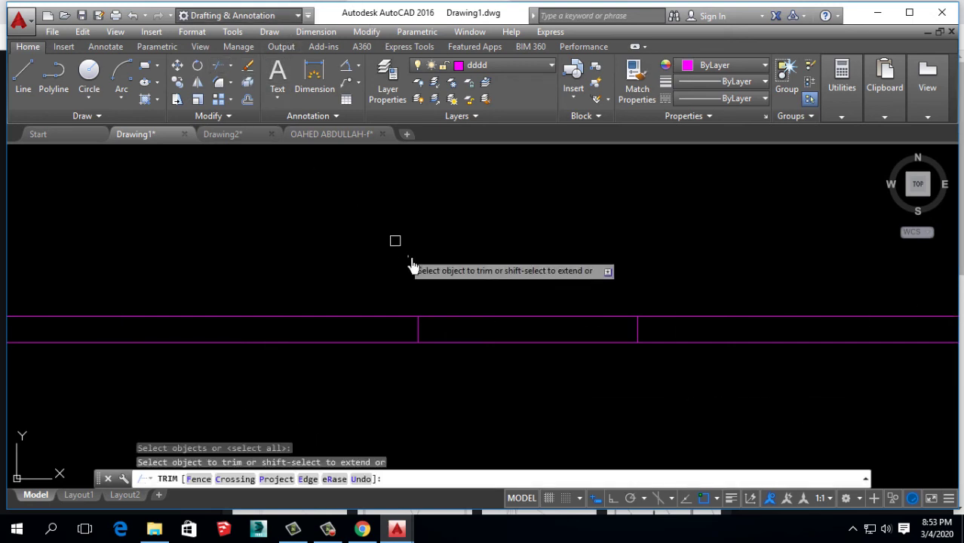
click(512, 269)
click(477, 353)
middle_drag(512, 344, 328, 304)
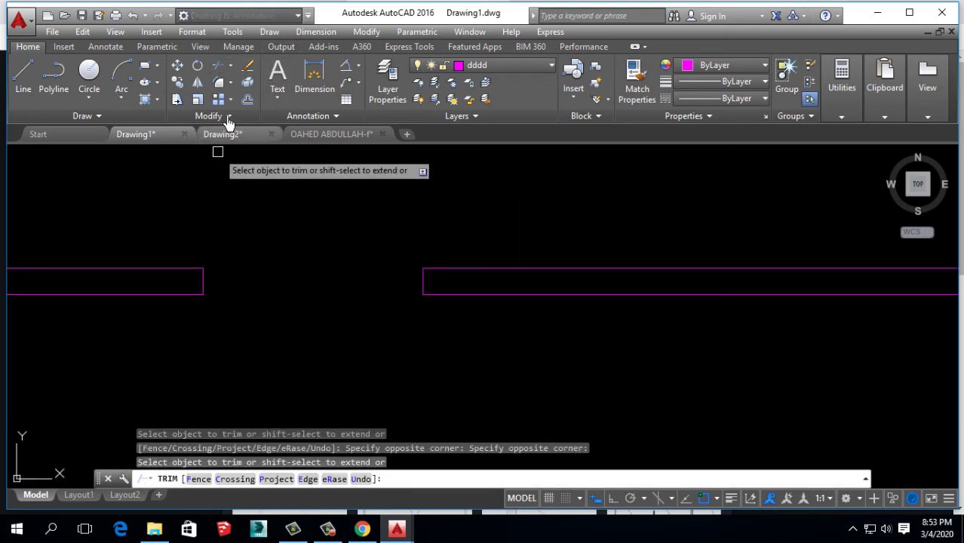
click(480, 67)
click(486, 135)
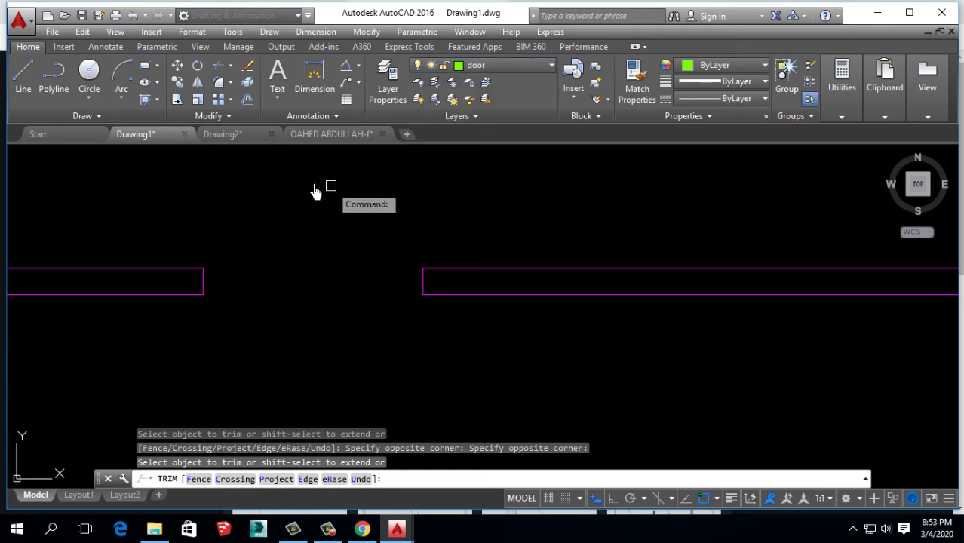
Step: Draw a trial 5-unit vertical polyline with Ortho on
key(Escape)
click(53, 70)
scroll(359, 273, up, 2)
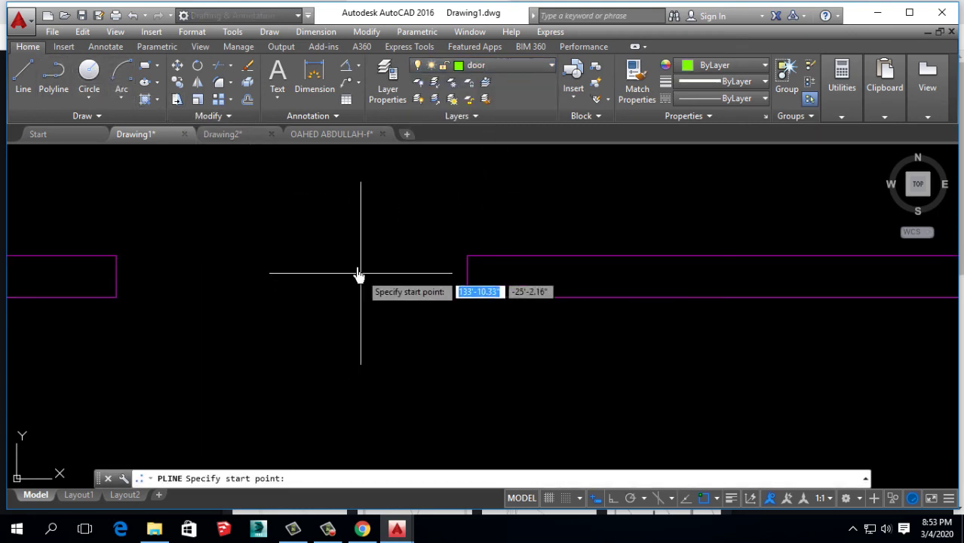
scroll(422, 287, up, 2)
click(326, 212)
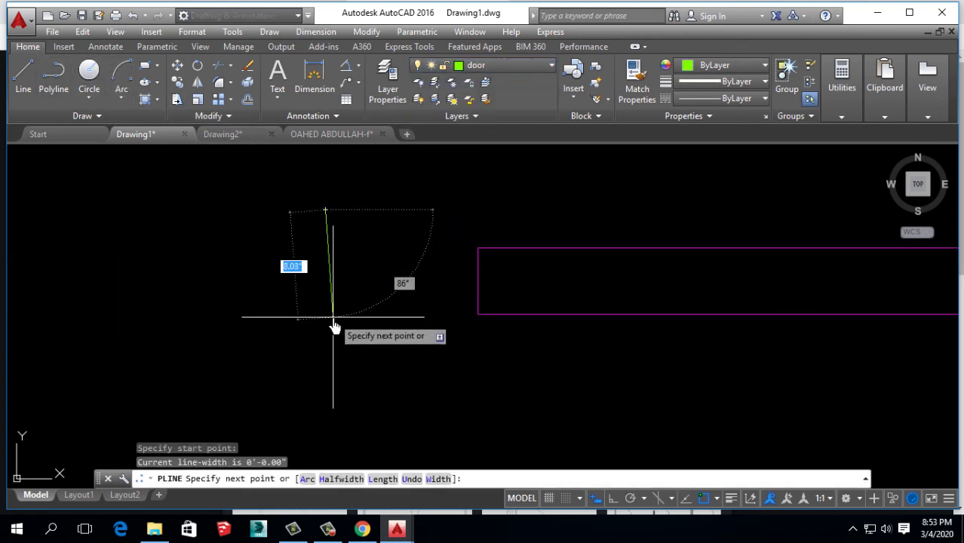
key(F8)
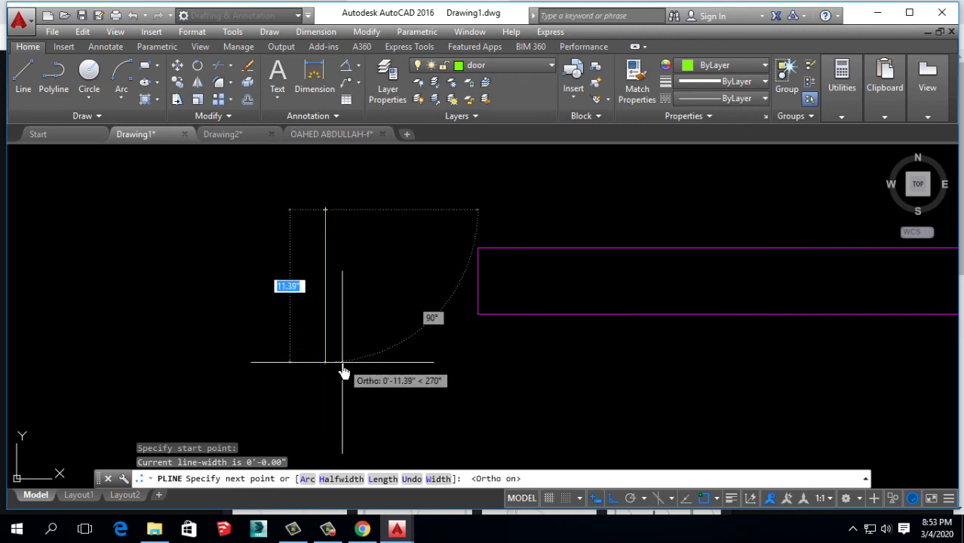
key(Return)
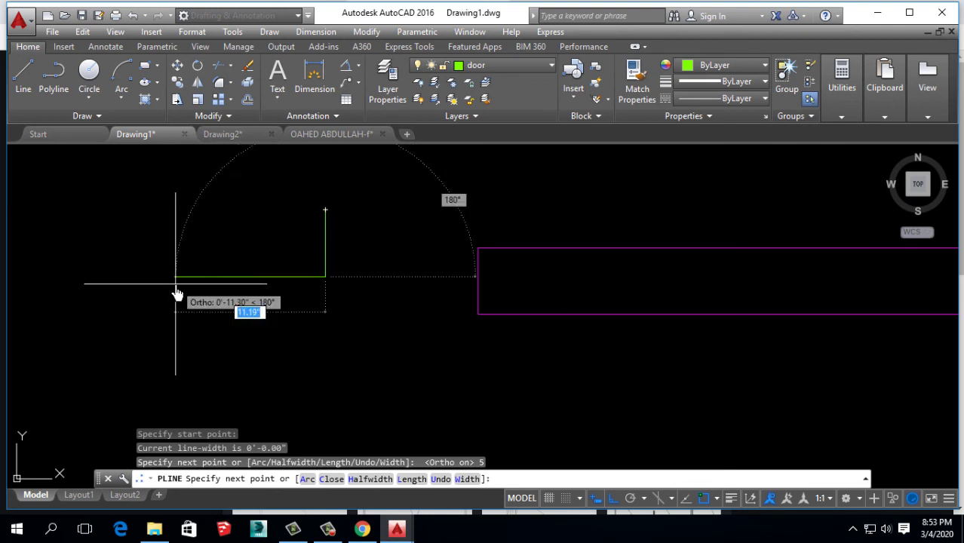
key(Return)
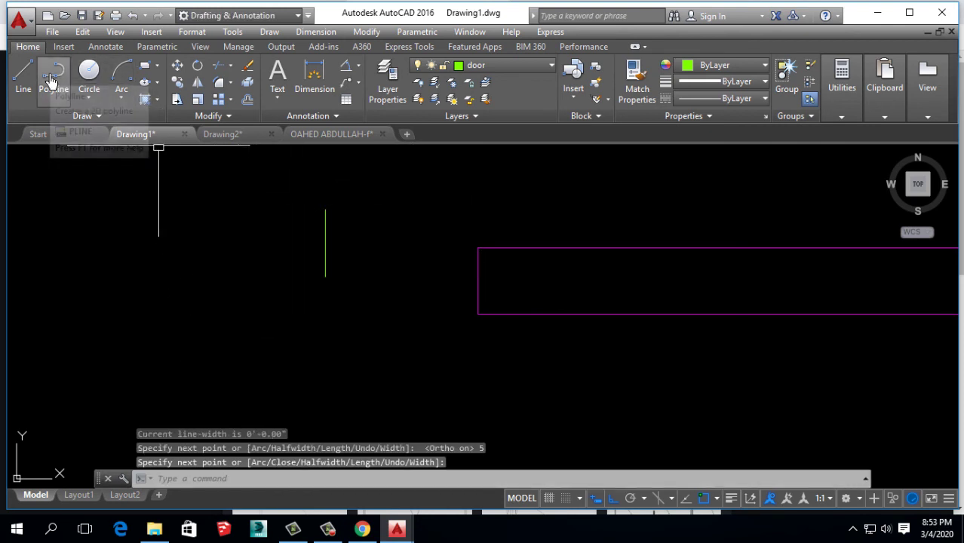
Step: Draw the stepped jamb polyline with sides 5, 2, 3.5, 0.5 and 1.5
click(53, 75)
click(238, 237)
text(5)
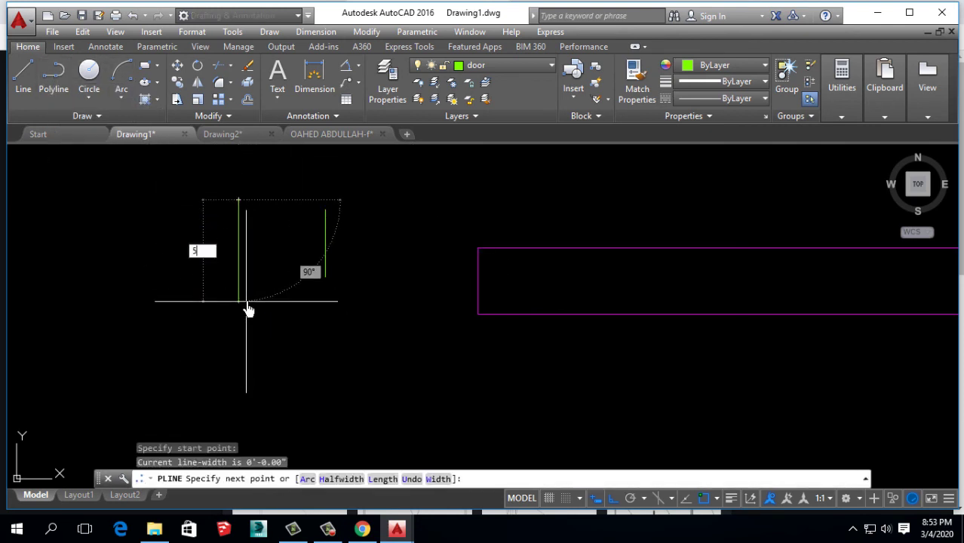
key(Return)
text(2)
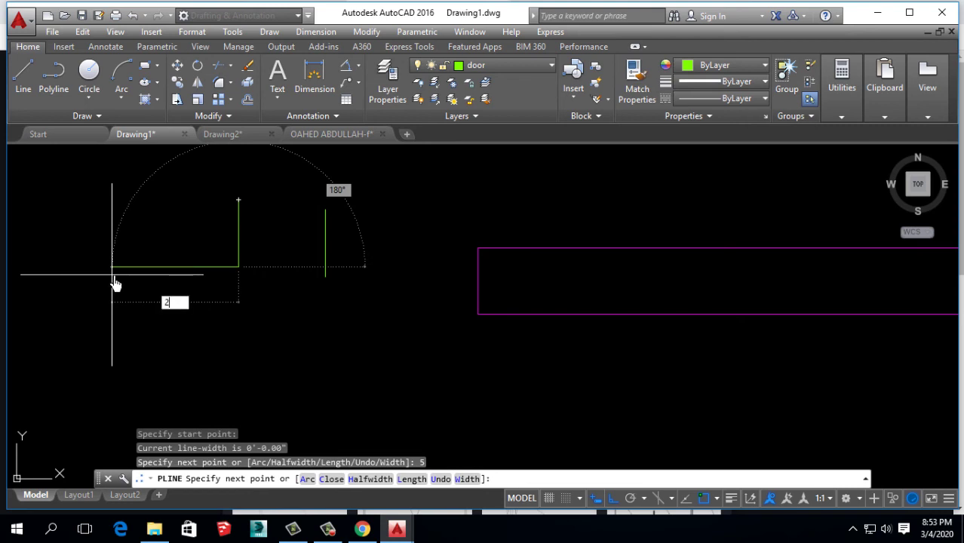
key(Return)
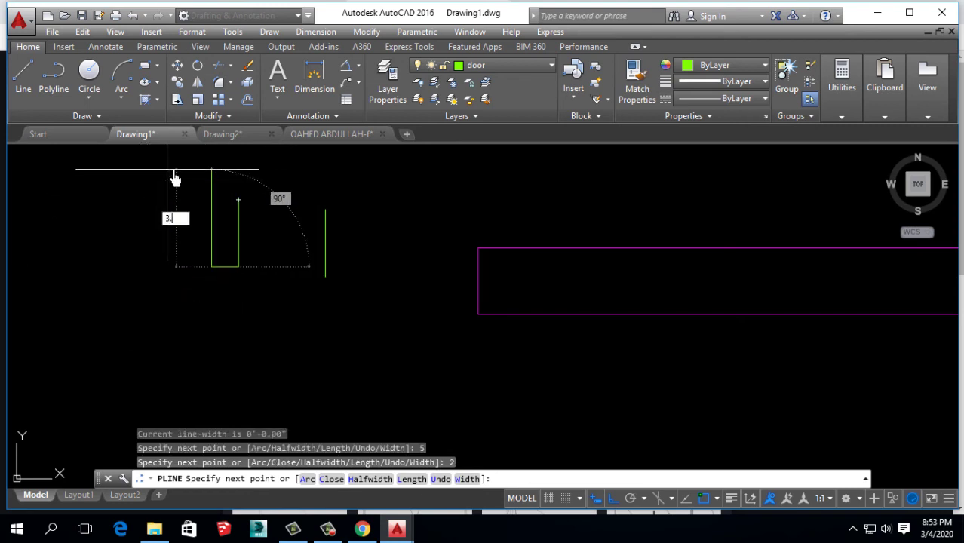
key(Return)
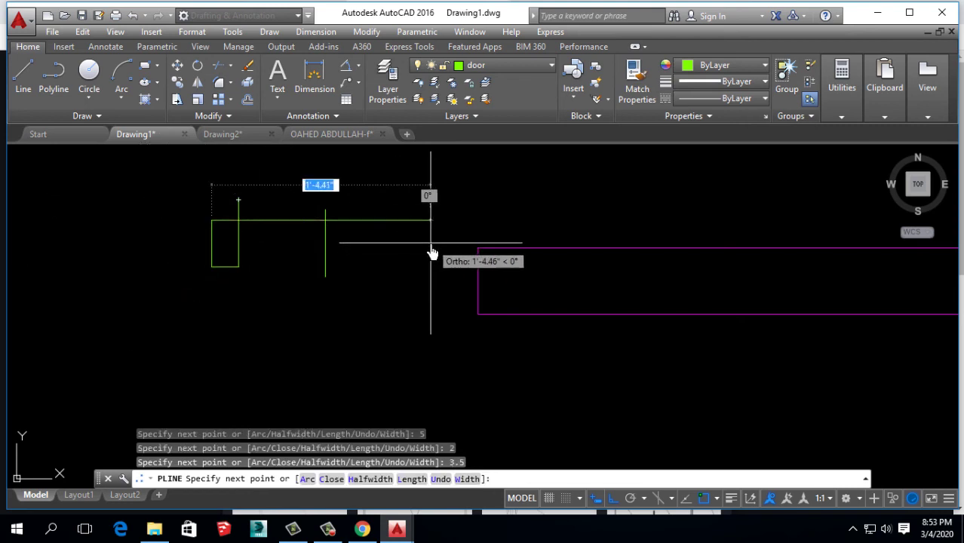
key(Return)
text(1.5)
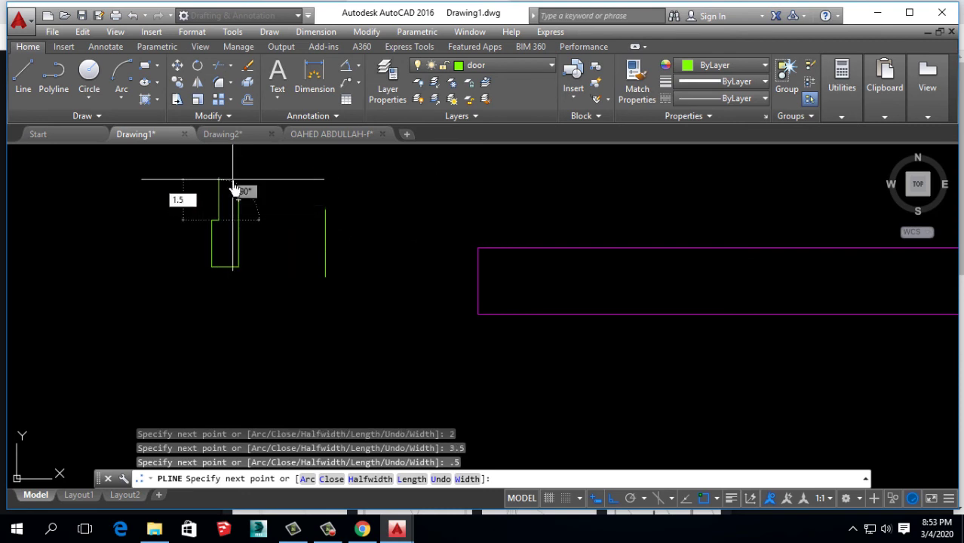
key(Return)
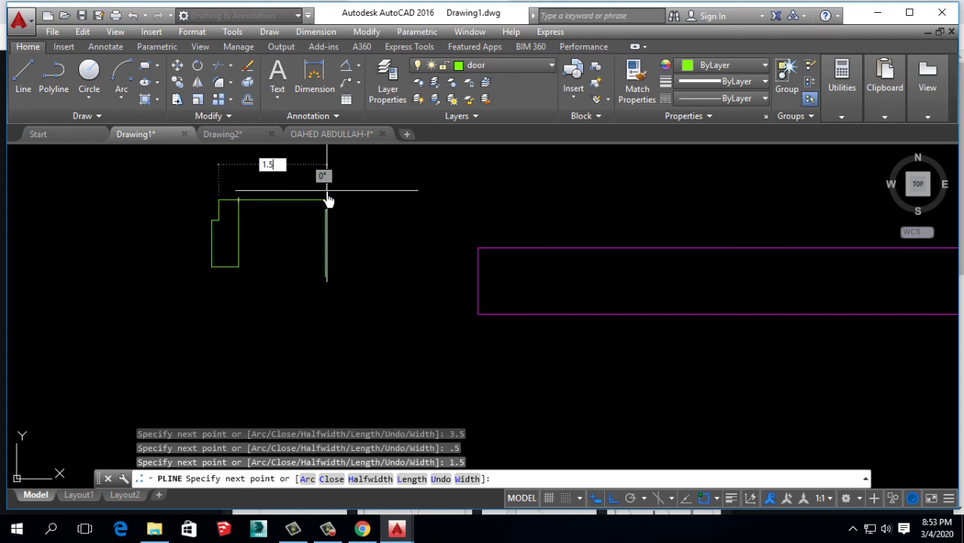
key(Return)
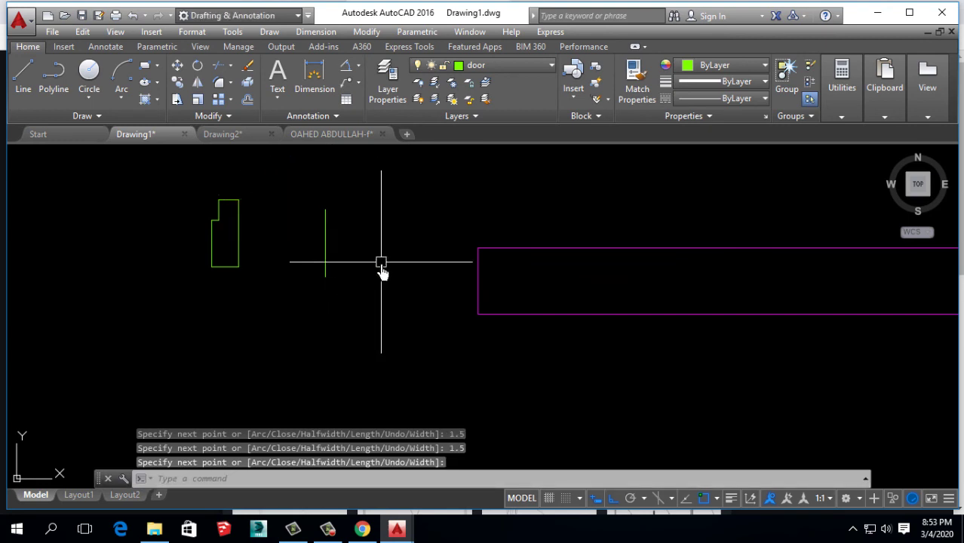
Step: Erase the stray green line and move the jamb to the right wall's end
click(366, 193)
click(317, 275)
key(Delete)
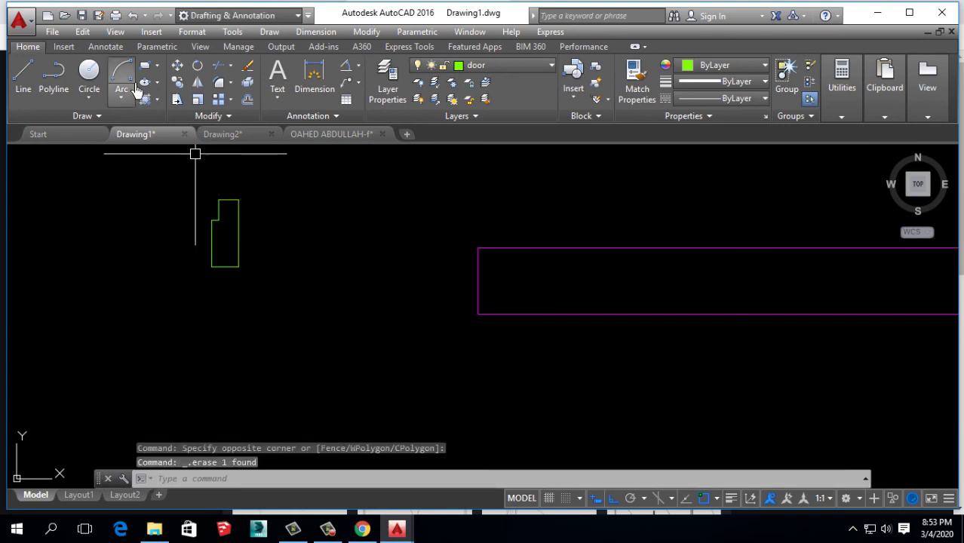
click(178, 67)
click(282, 232)
click(196, 300)
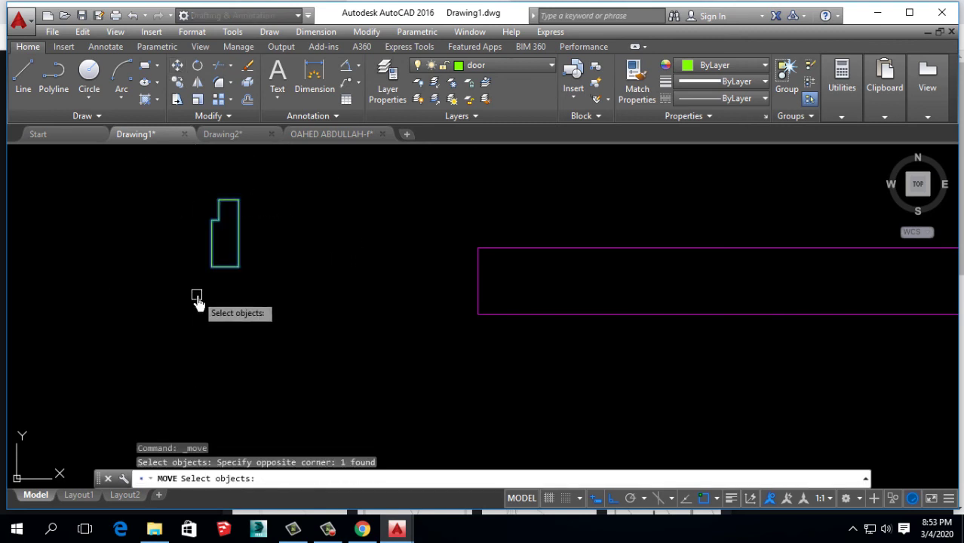
key(Return)
click(238, 267)
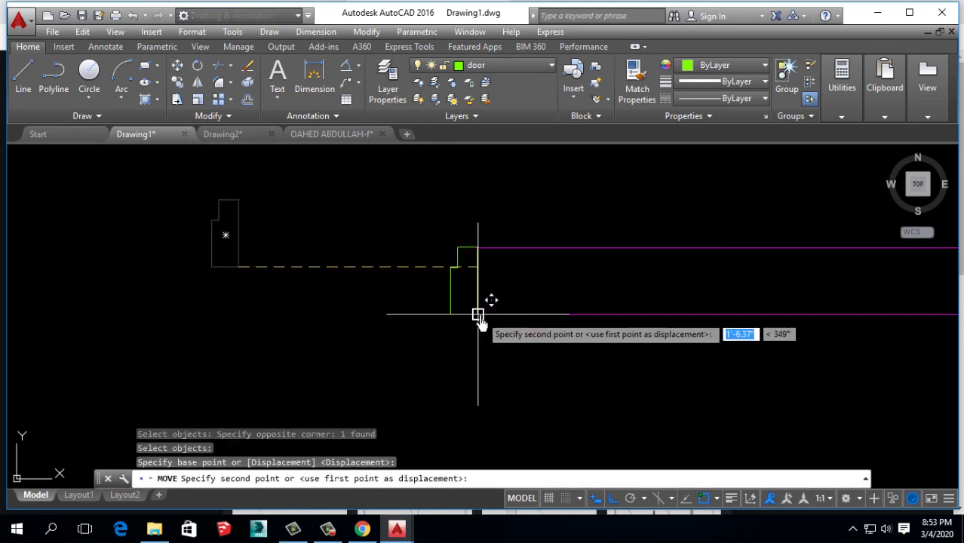
click(477, 315)
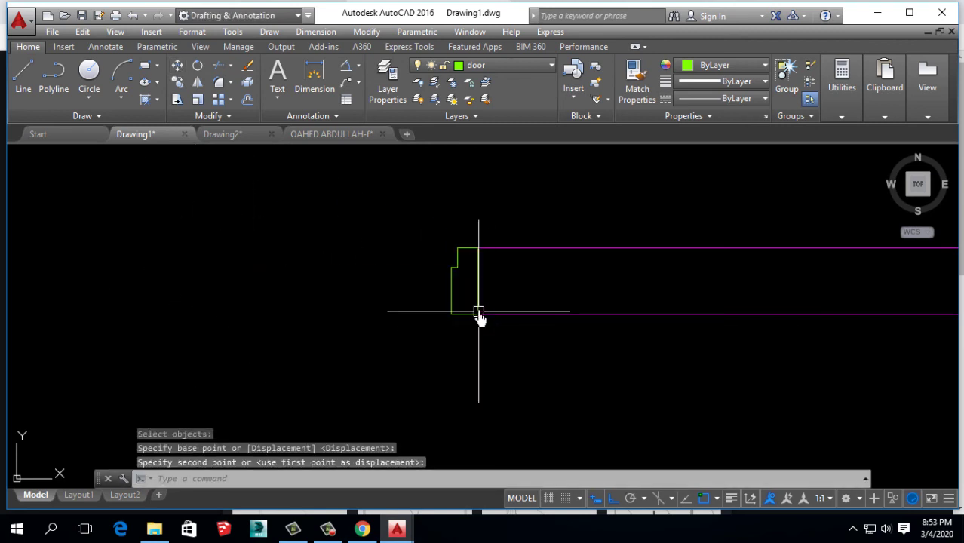
scroll(493, 302, down, 4)
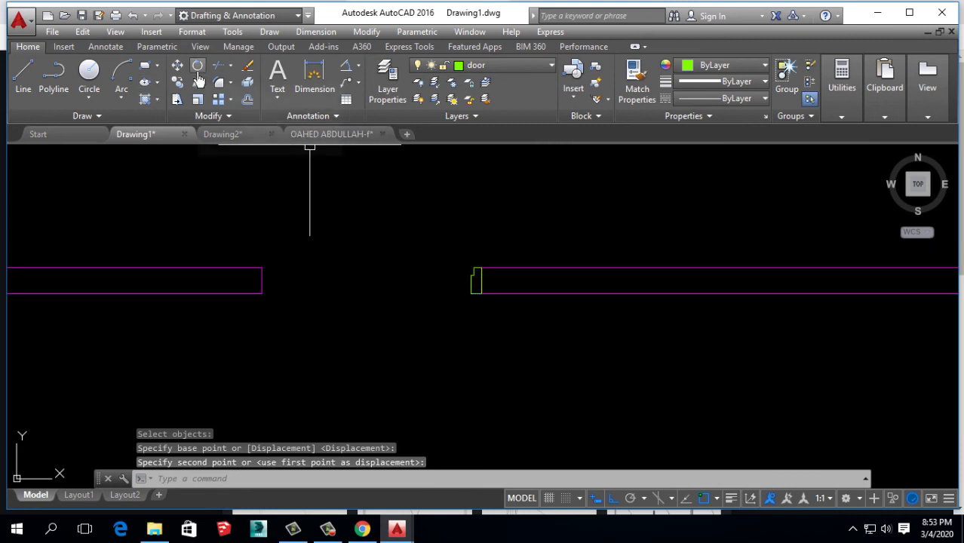
Step: Mirror the door jamb across a vertical line, keeping the original
click(198, 81)
click(474, 283)
key(Return)
click(413, 295)
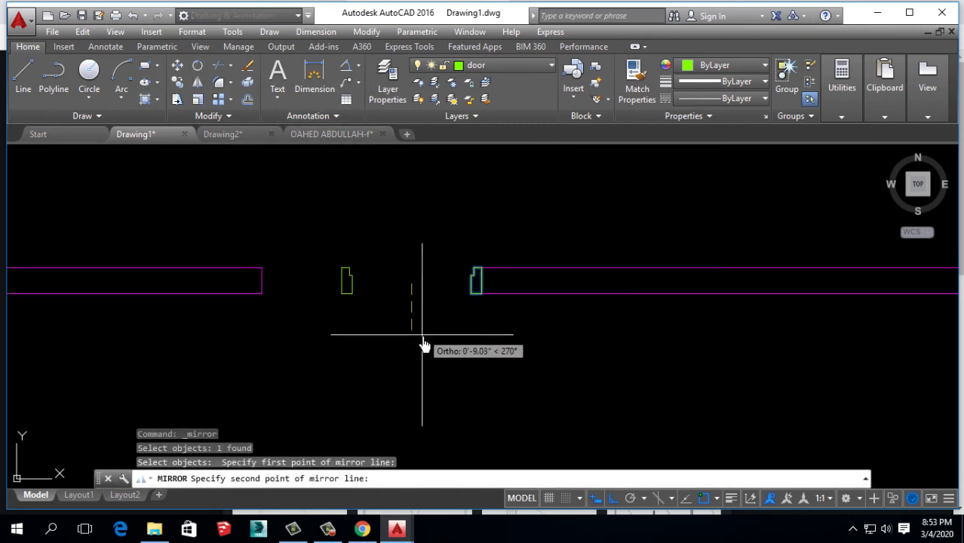
click(423, 360)
key(Return)
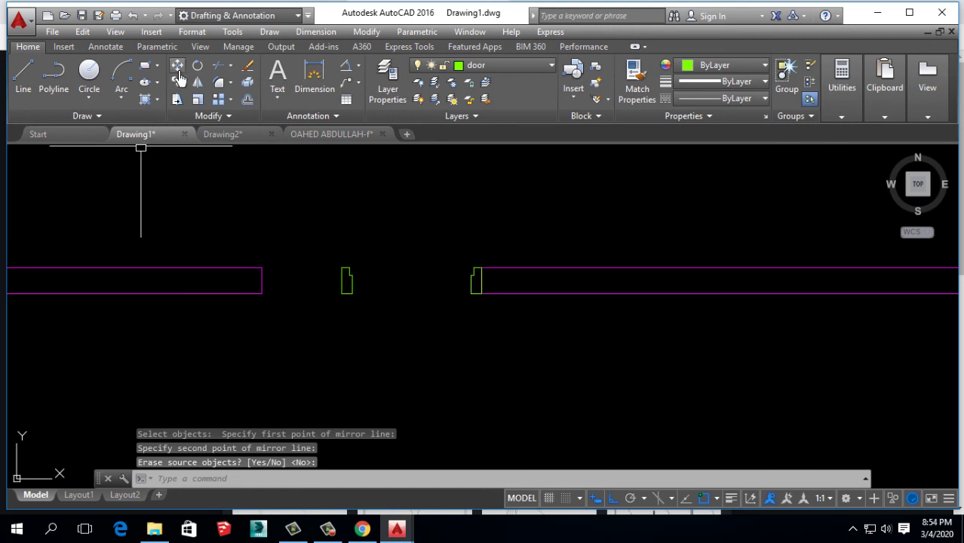
Step: Move the mirrored jamb to the left wall end
click(176, 65)
click(377, 258)
click(326, 312)
key(Return)
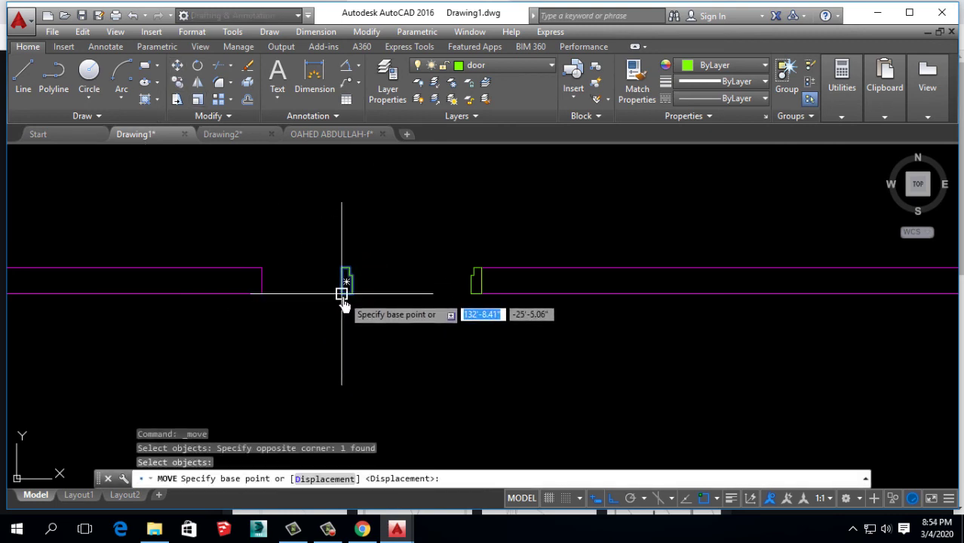
click(345, 283)
click(261, 294)
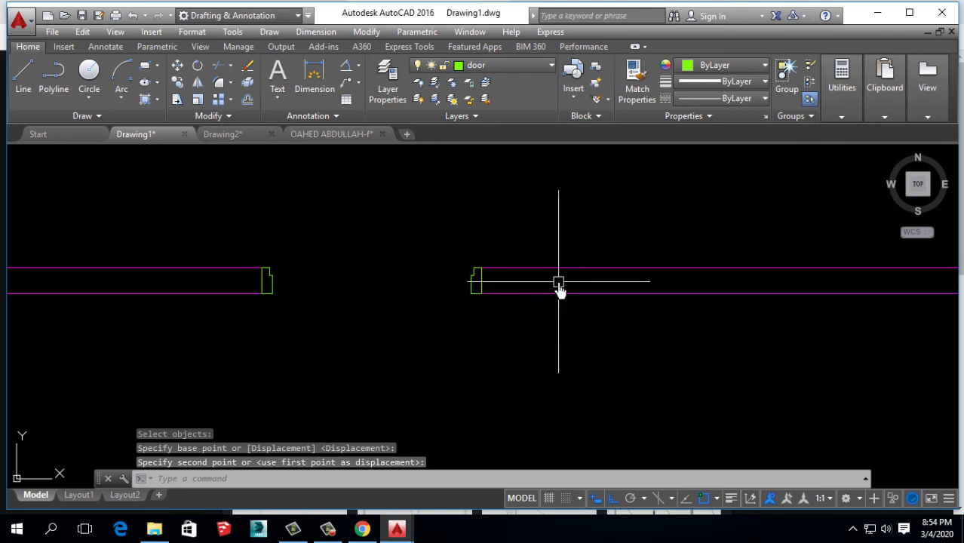
Step: Draw the door panel rectangle between the wall ends
scroll(266, 272, up, 3)
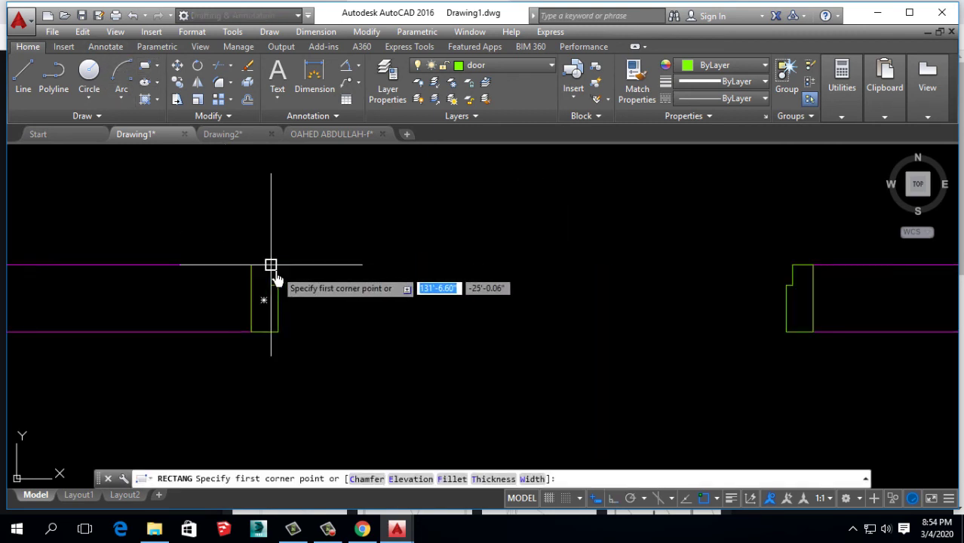
click(271, 265)
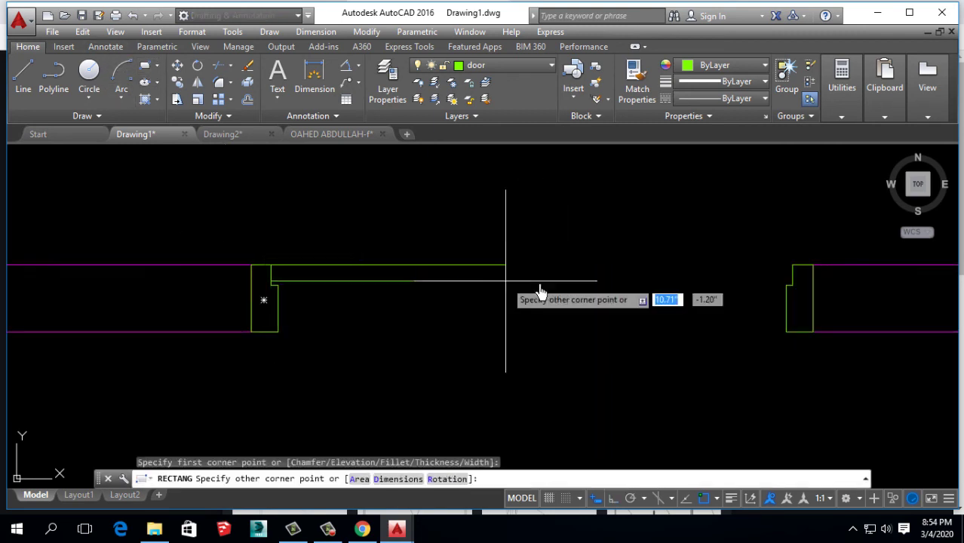
click(792, 285)
middle_drag(732, 312, 556, 300)
Step: Rotate the door panel 270° about its hinge point to swing it open
click(198, 69)
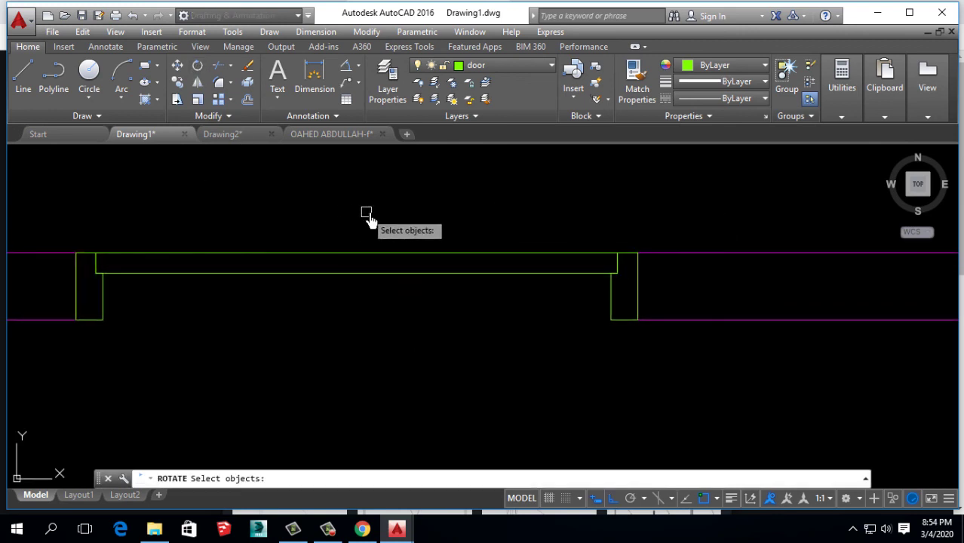
click(368, 213)
click(441, 295)
key(Return)
click(617, 253)
scroll(596, 422, down, 2)
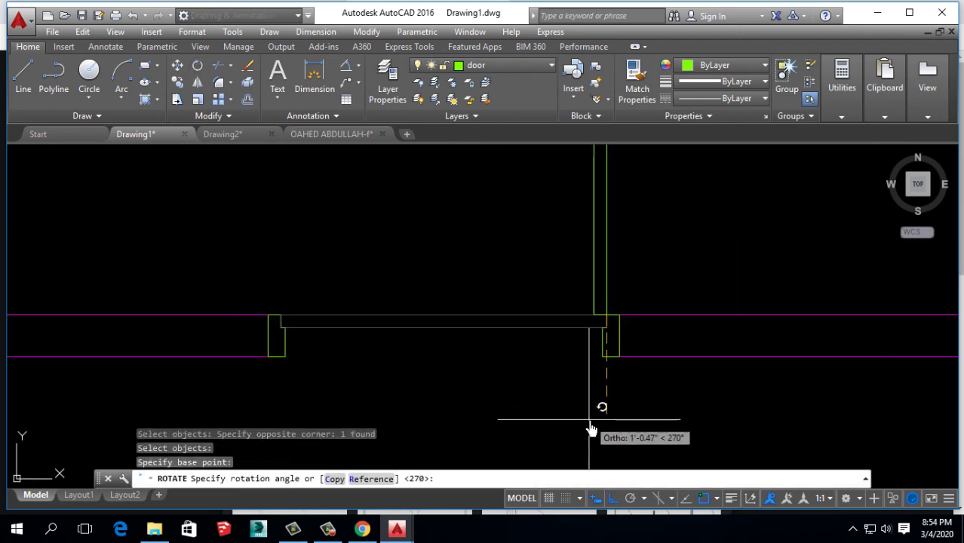
key(Return)
scroll(355, 377, down, 3)
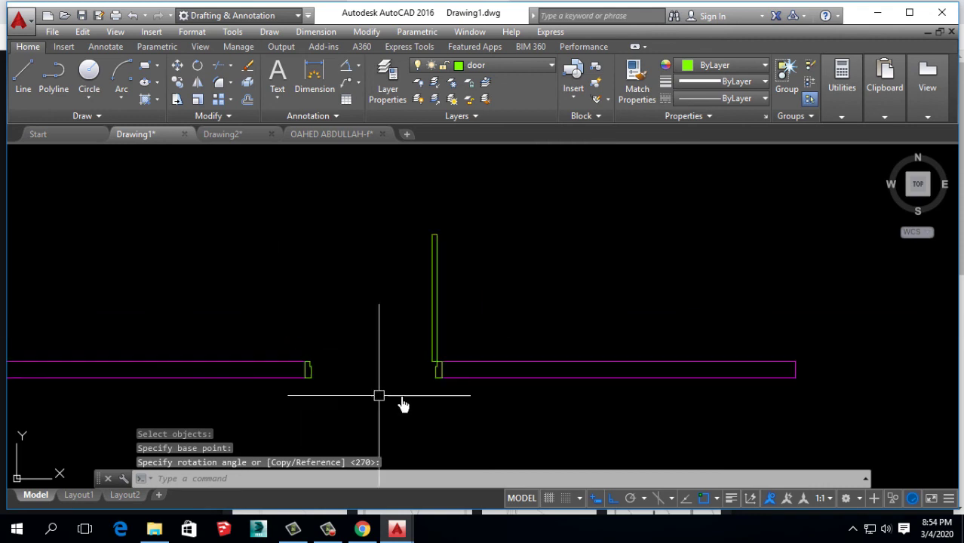
middle_drag(440, 351, 435, 309)
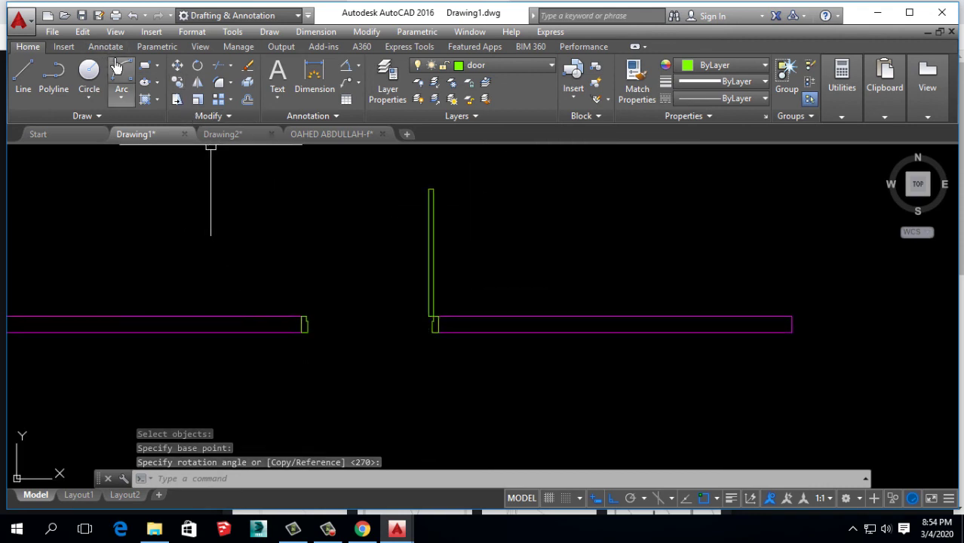
Step: Draw a circle centred on the door hinge, radius reaching the door's top end
click(89, 72)
scroll(483, 332, up, 2)
scroll(407, 328, up, 3)
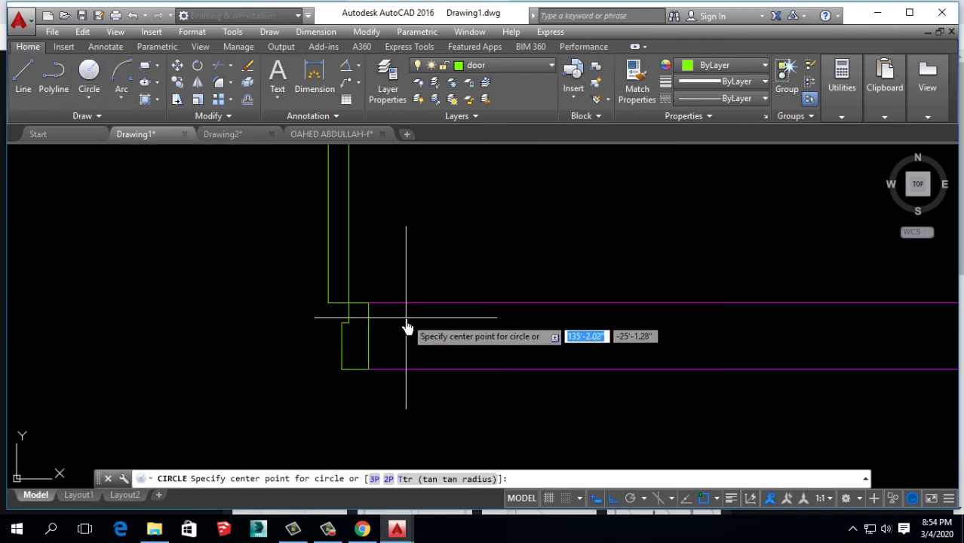
click(348, 303)
scroll(384, 364, down, 5)
click(375, 223)
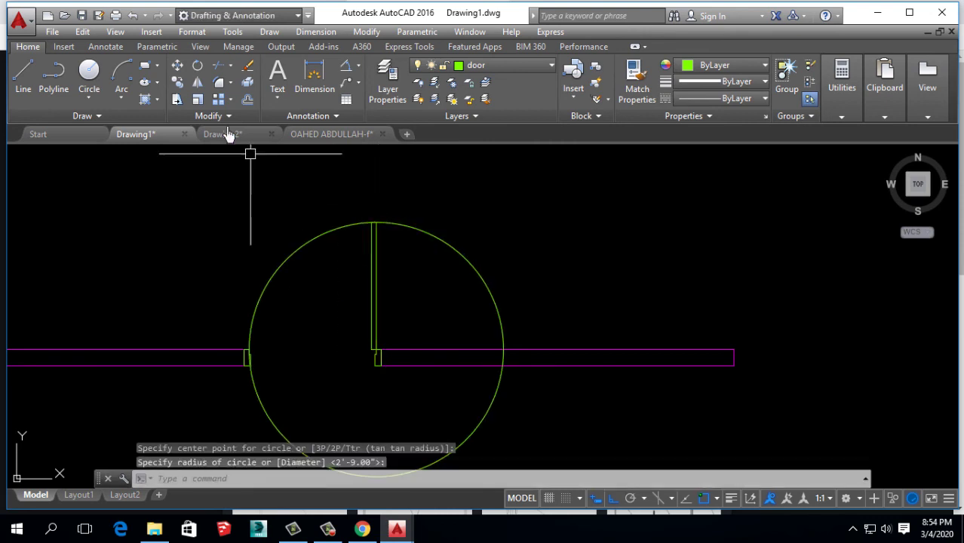
Step: Trim away the right arc of the swing circle
click(225, 68)
key(Return)
click(395, 219)
scroll(222, 362, up, 3)
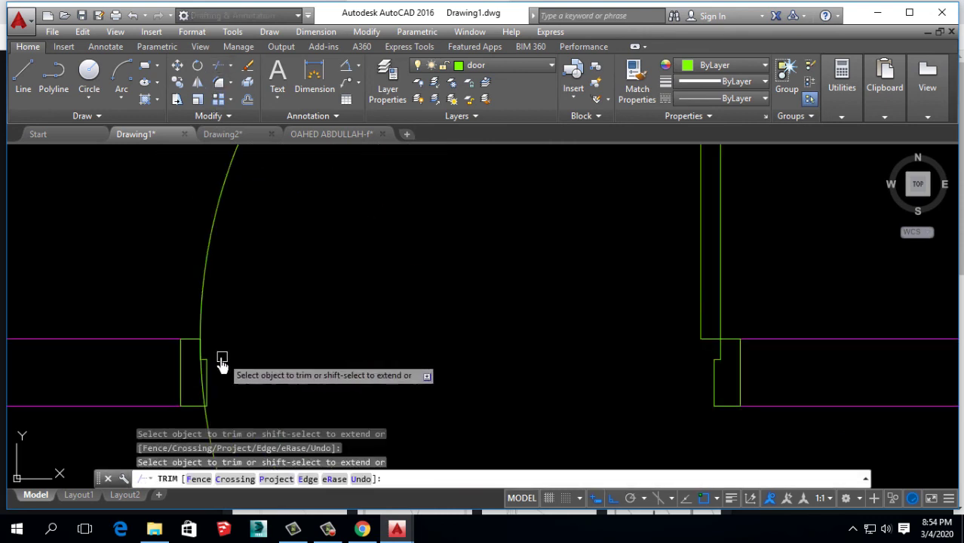
scroll(204, 359, up, 2)
scroll(185, 377, up, 2)
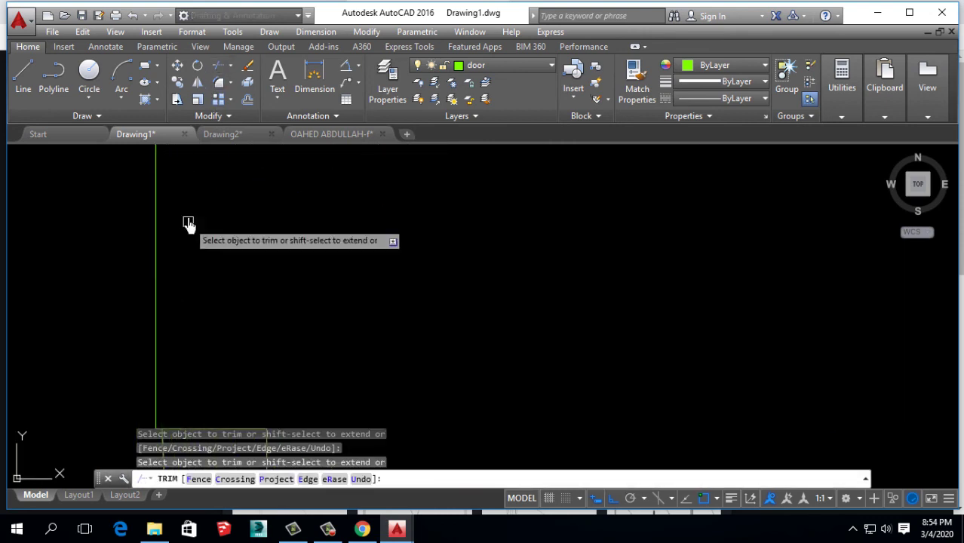
scroll(188, 224, down, 3)
scroll(527, 365, down, 3)
Step: Delete the leftover circle piece, leaving a quarter-circle door swing
click(566, 344)
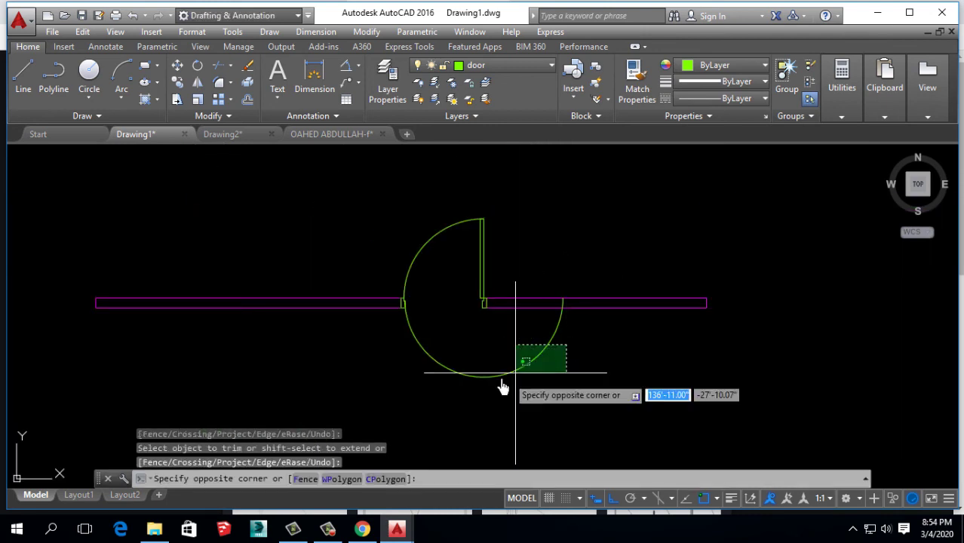
click(469, 372)
key(Delete)
mouse_move(429, 215)
middle_down()
mouse_move(429, 275)
mouse_move(423, 205)
middle_up()
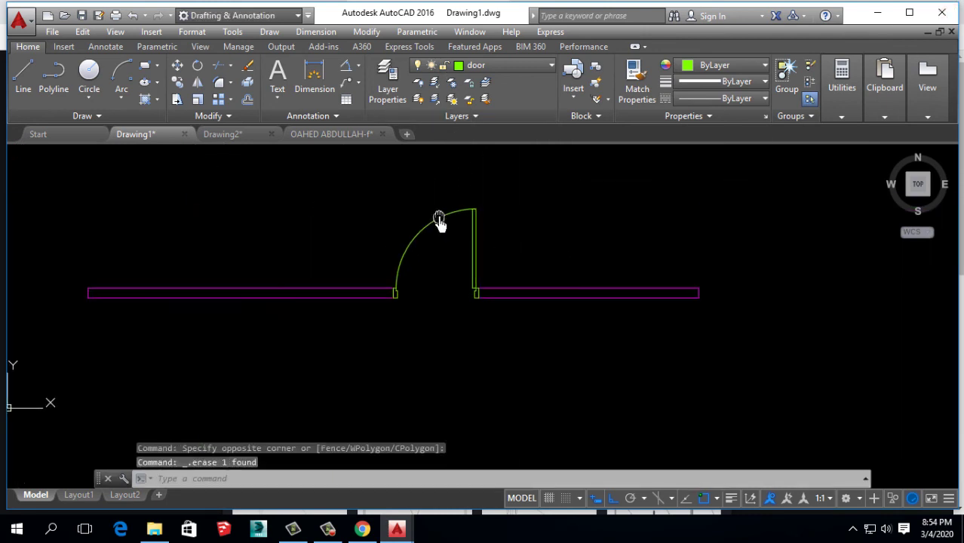
click(320, 141)
mouse_move(135, 134)
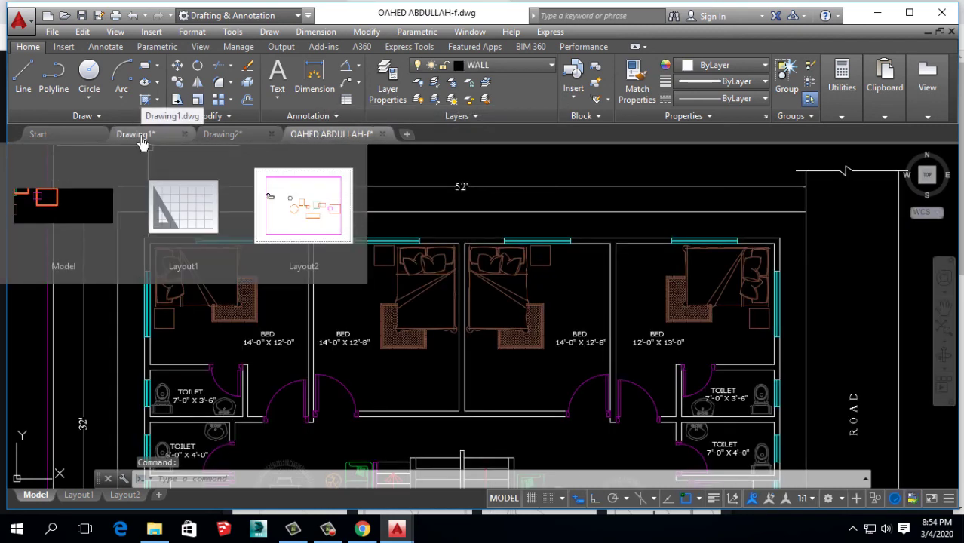
Step: Compare Drawing1 with the reference floor plan, then minimize AutoCAD and Chrome
click(138, 135)
scroll(298, 370, down, 2)
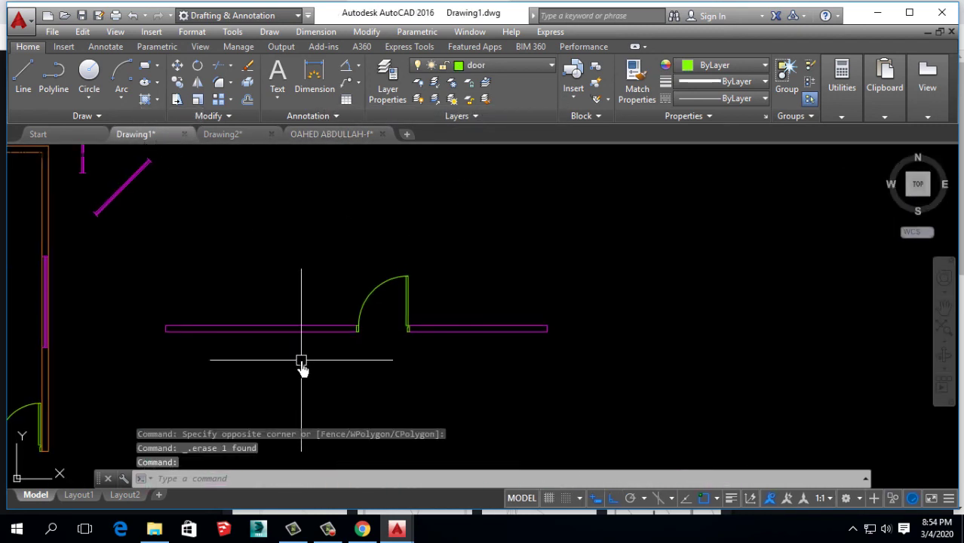
click(325, 134)
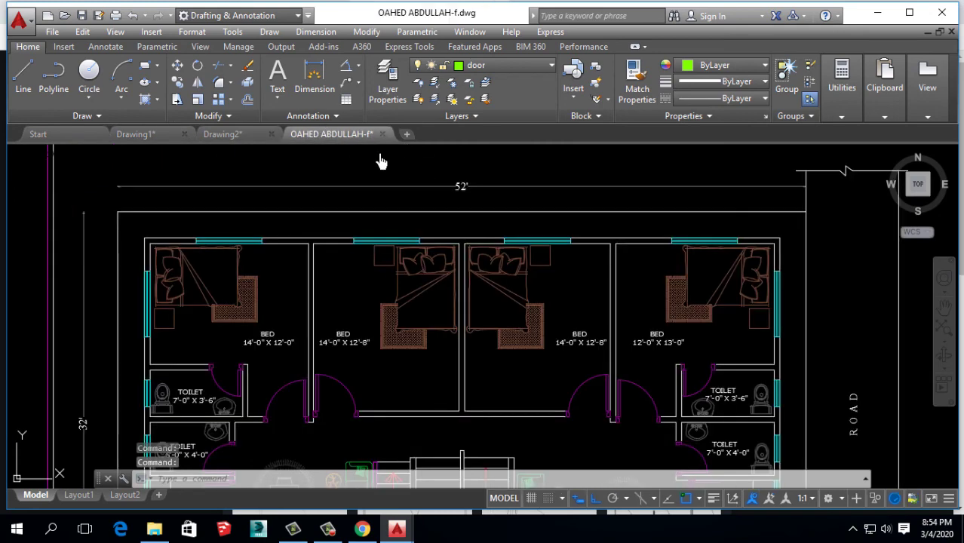
middle_drag(498, 354, 475, 285)
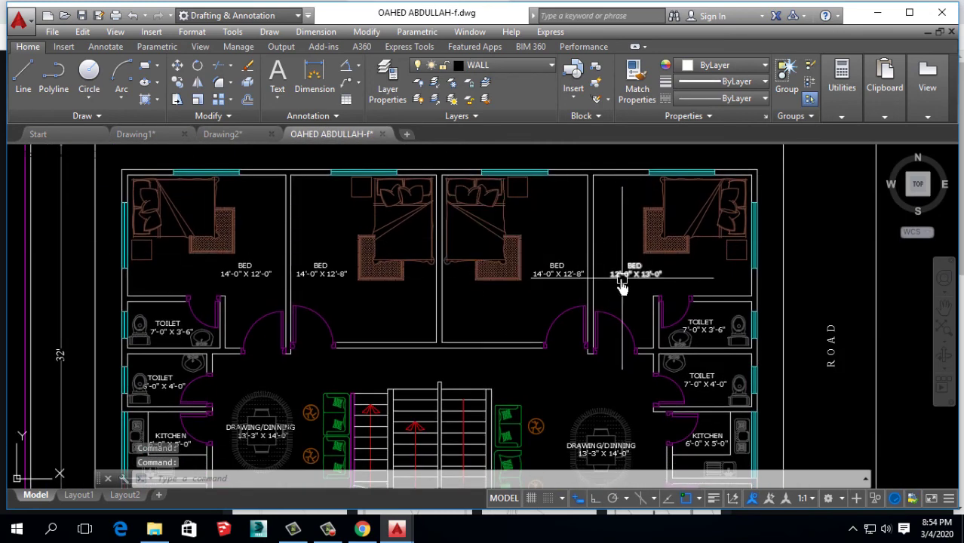
scroll(493, 205, down, 4)
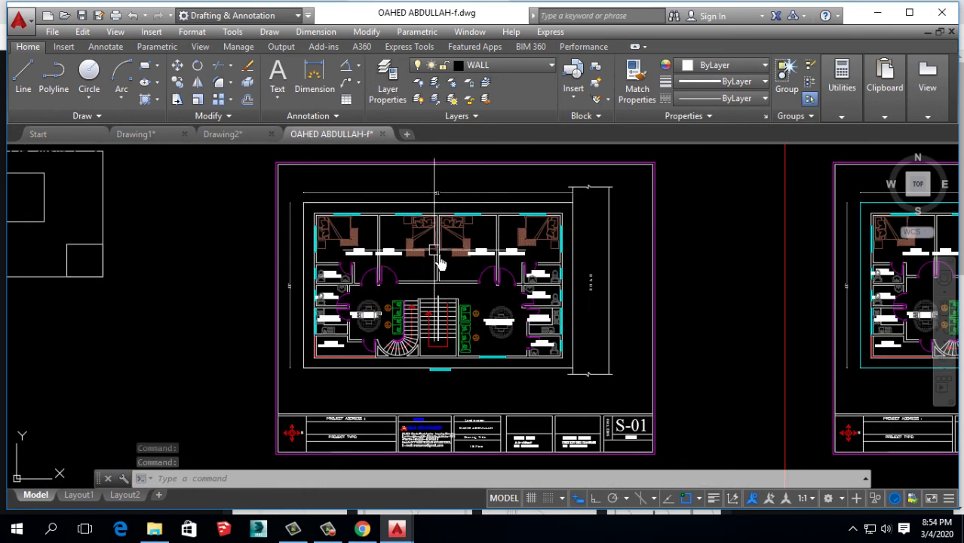
click(875, 15)
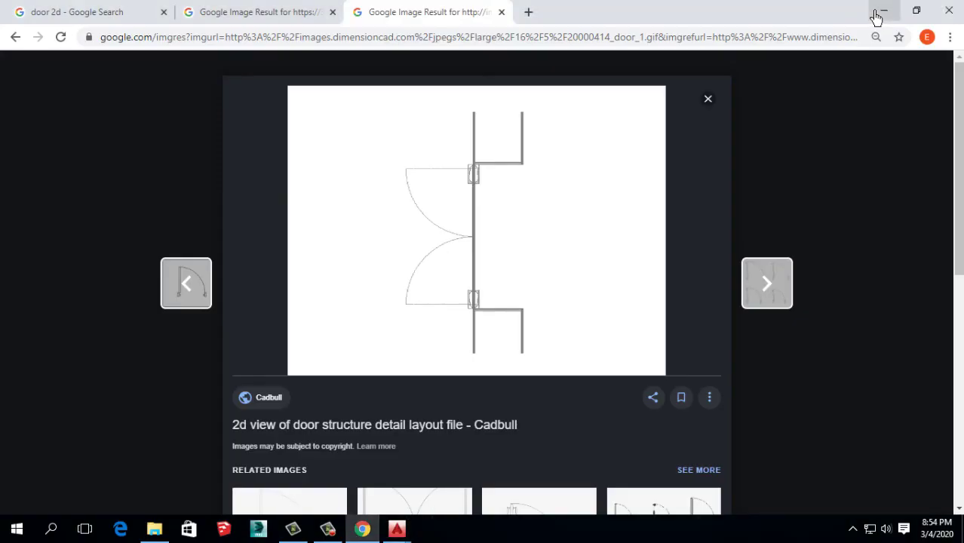
click(875, 15)
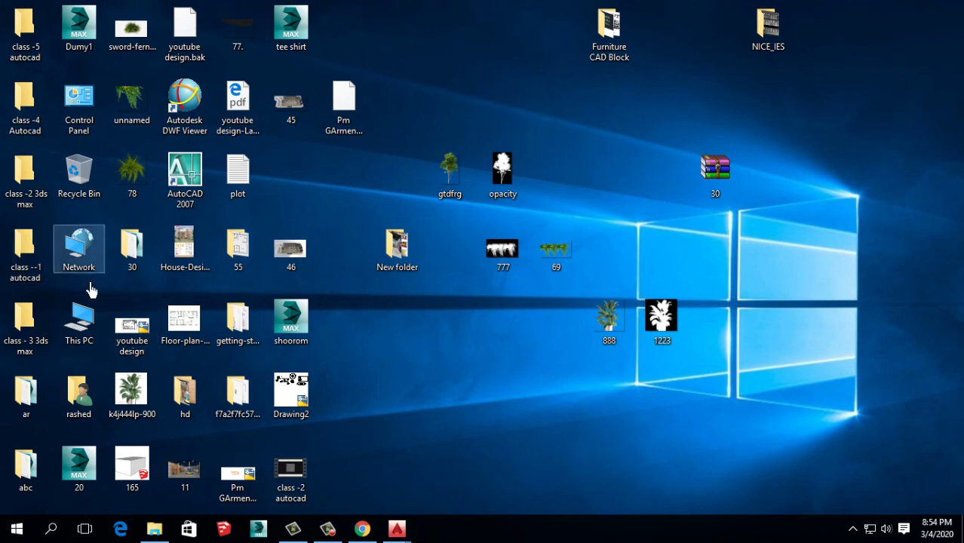
Step: Open This PC maximized and browse the F: and E: drives
double_click(83, 320)
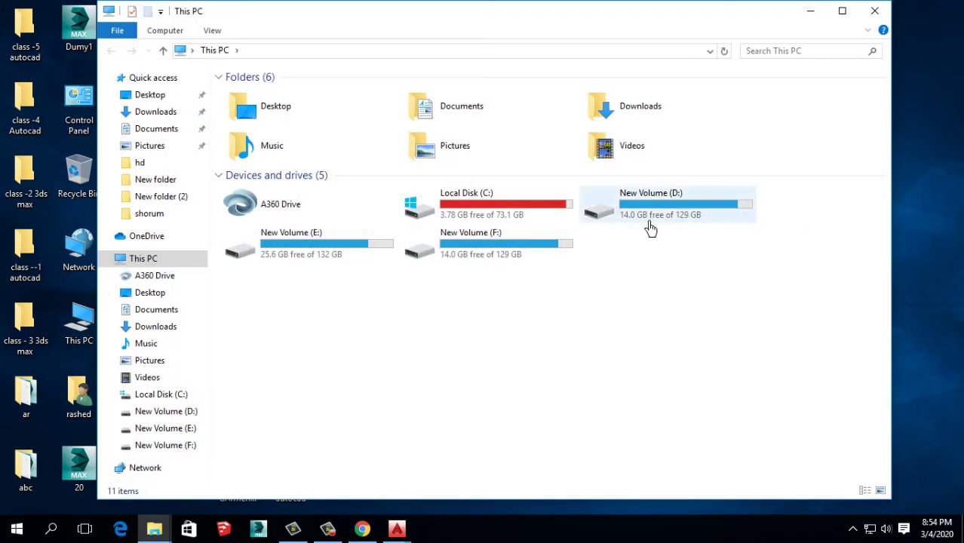
click(843, 15)
double_click(290, 249)
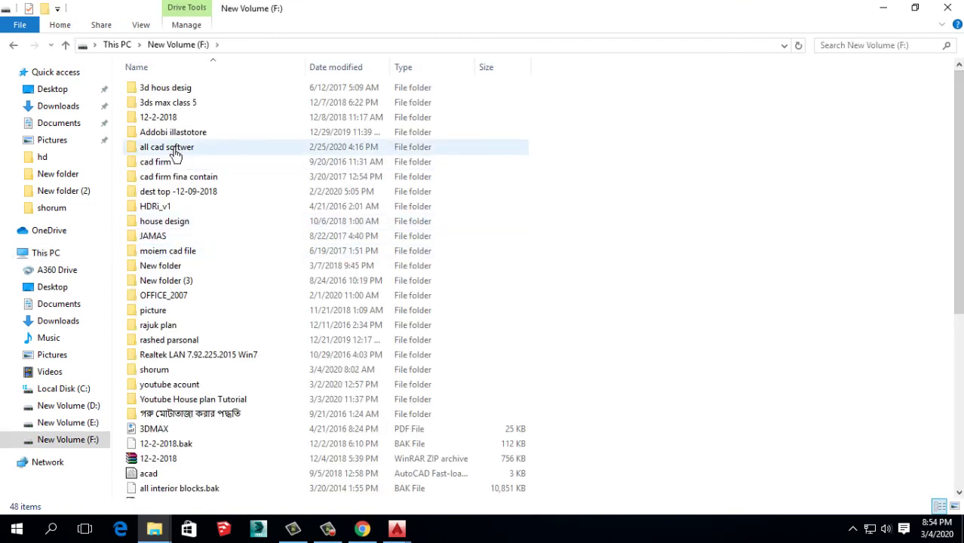
mouse_move(60, 264)
click(9, 45)
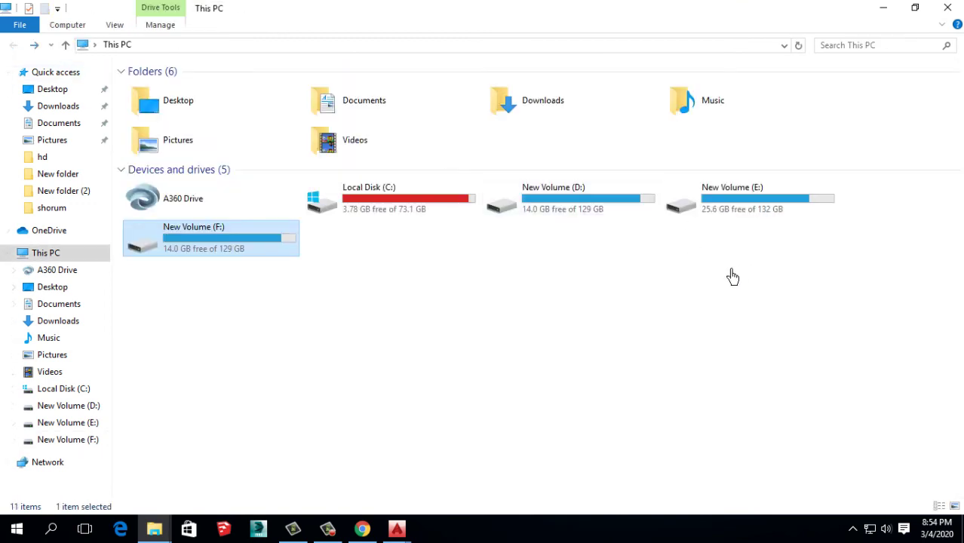
double_click(697, 210)
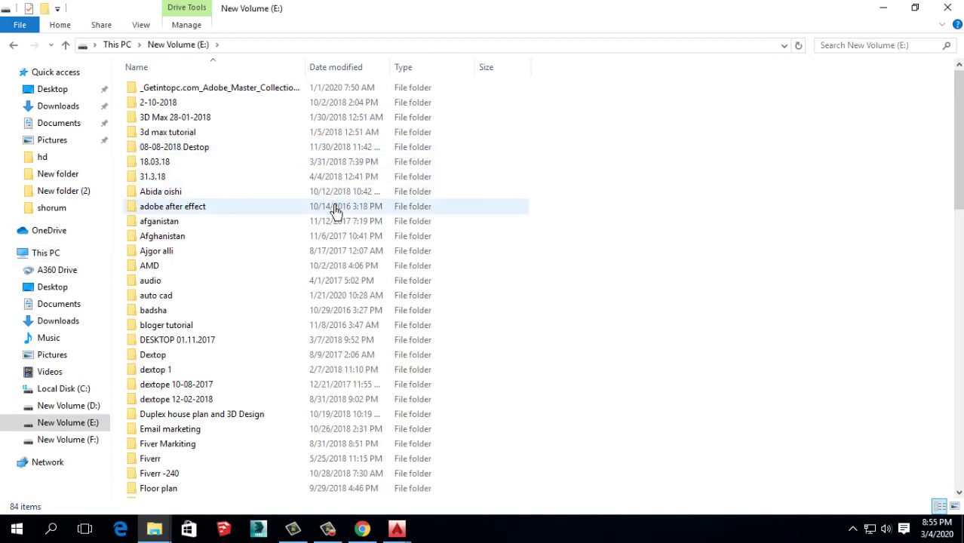
scroll(375, 344, down, 1)
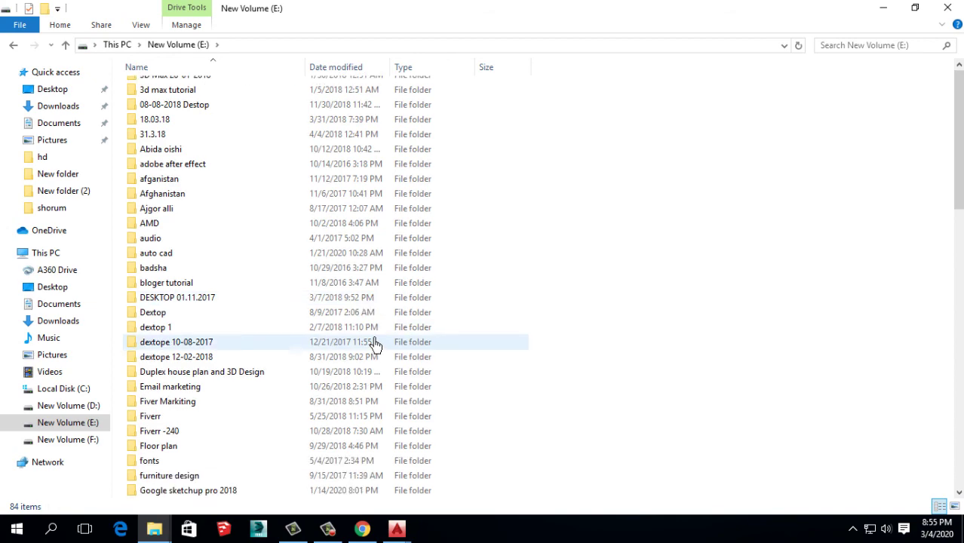
scroll(375, 344, down, 6)
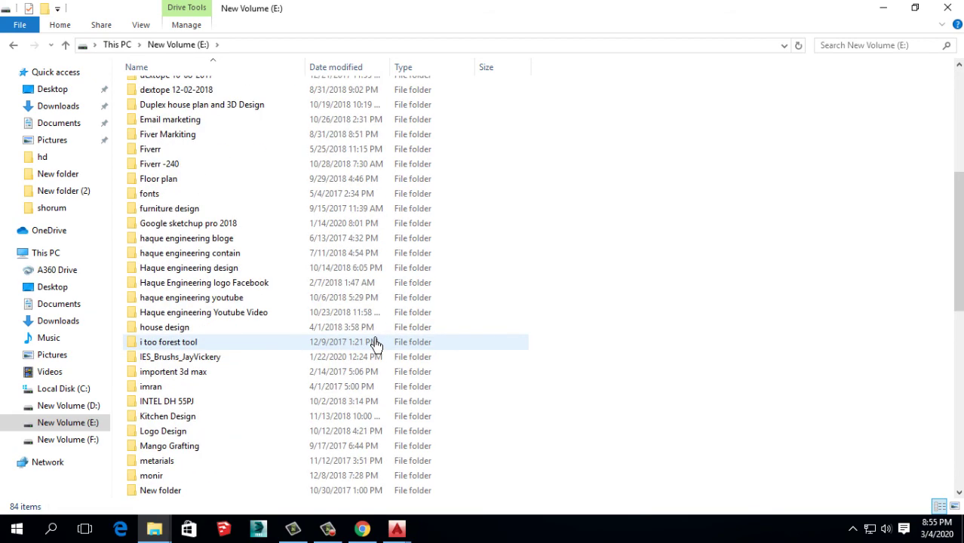
scroll(375, 344, down, 6)
scroll(374, 344, down, 2)
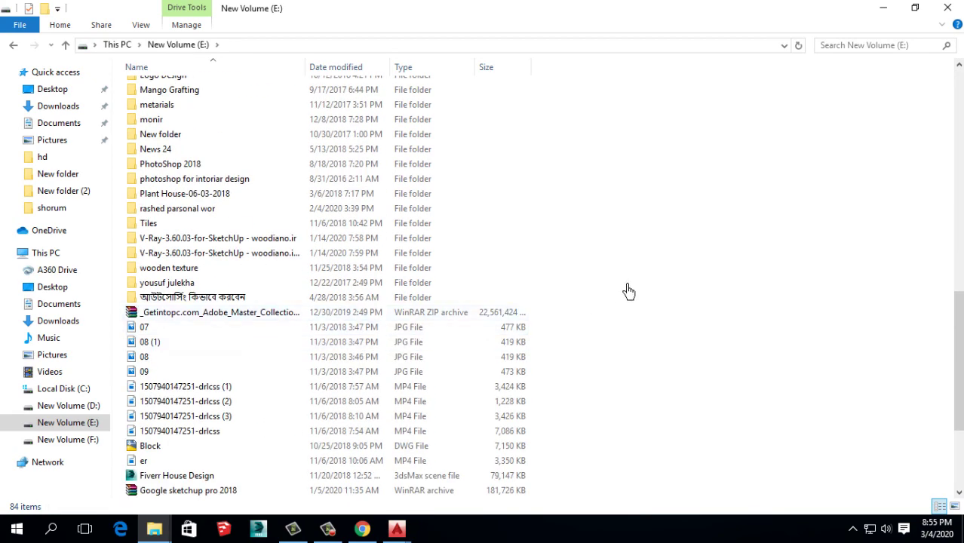
scroll(628, 291, up, 4)
click(16, 38)
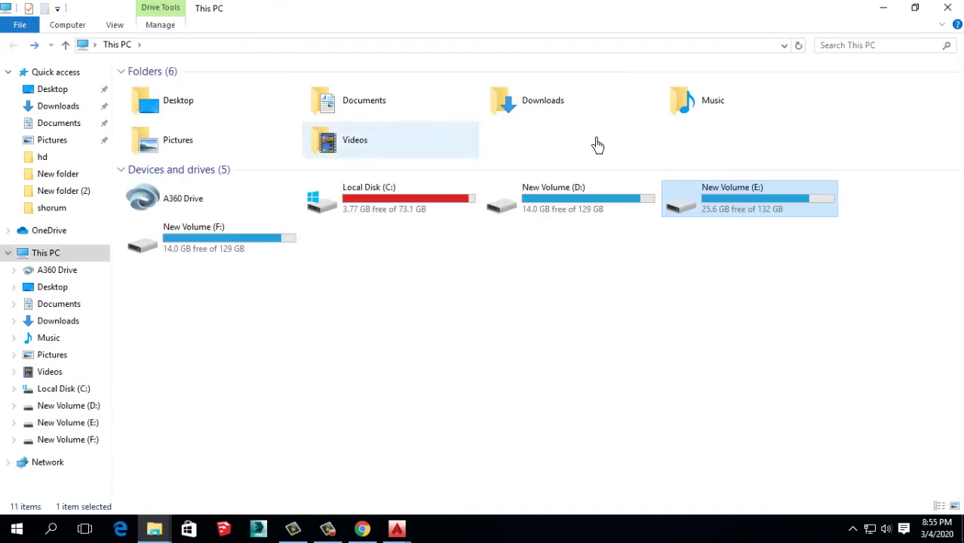
Step: Search This PC for 'cad', then minimize Explorer and return to AutoCAD
click(886, 49)
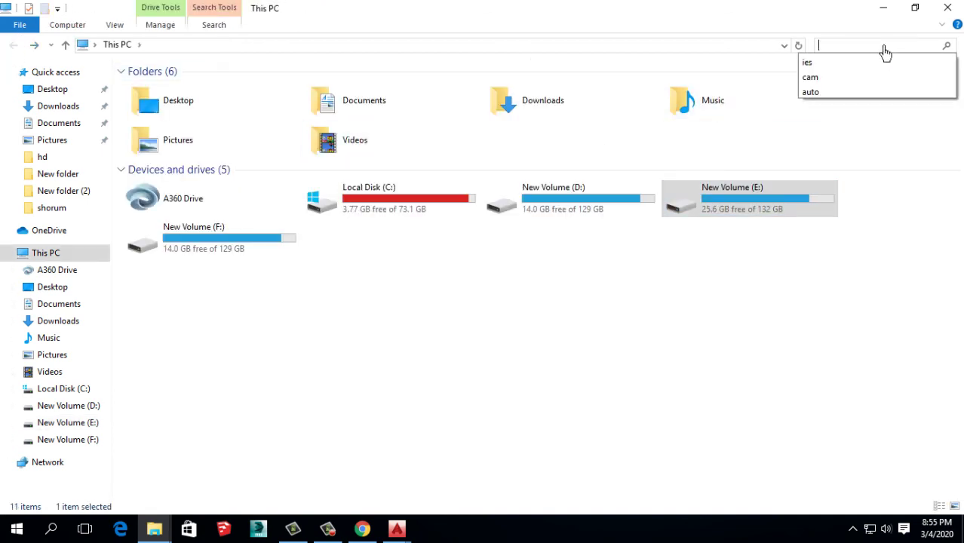
text(ca)
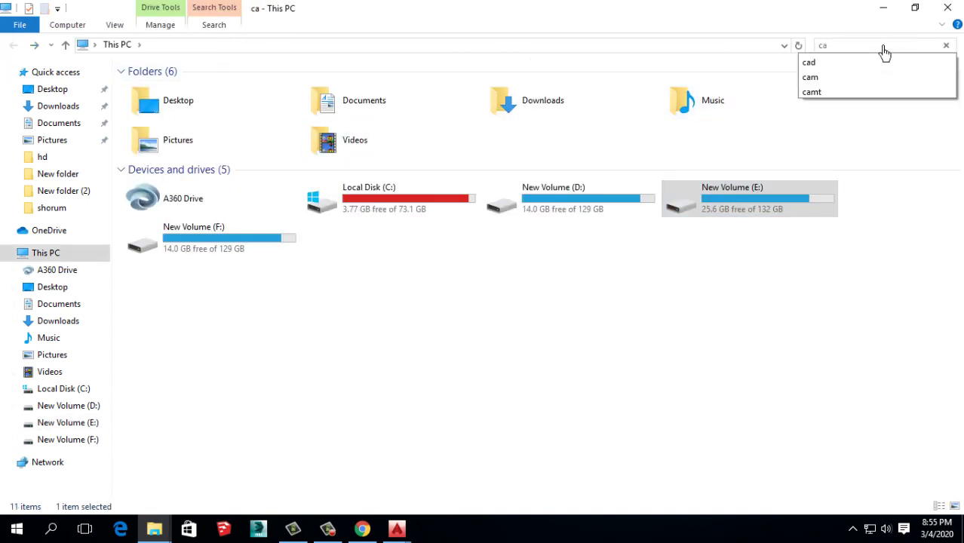
text(d block)
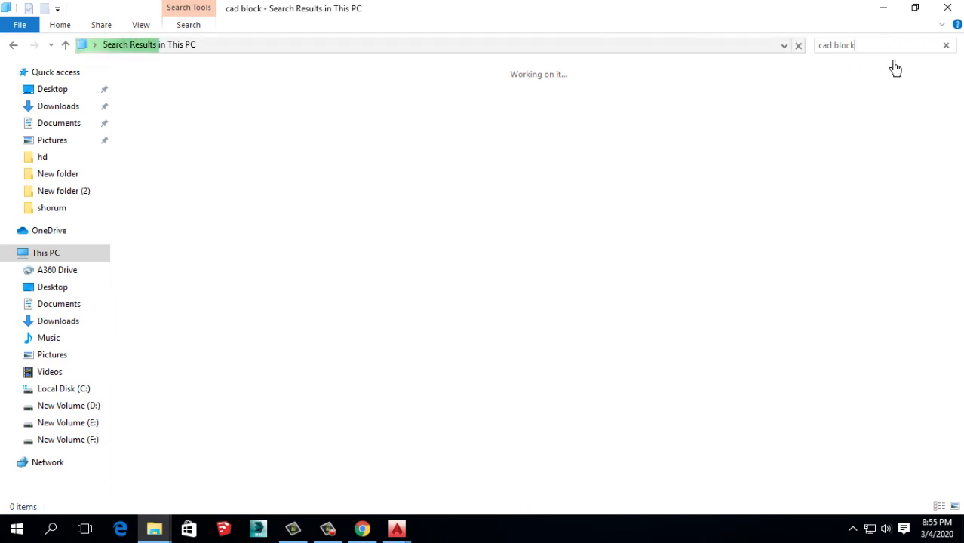
click(887, 11)
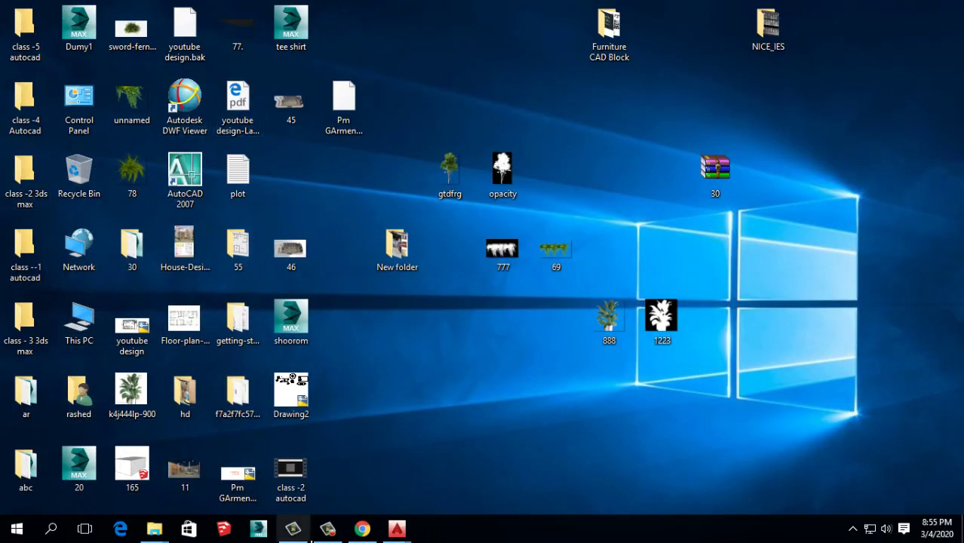
click(332, 532)
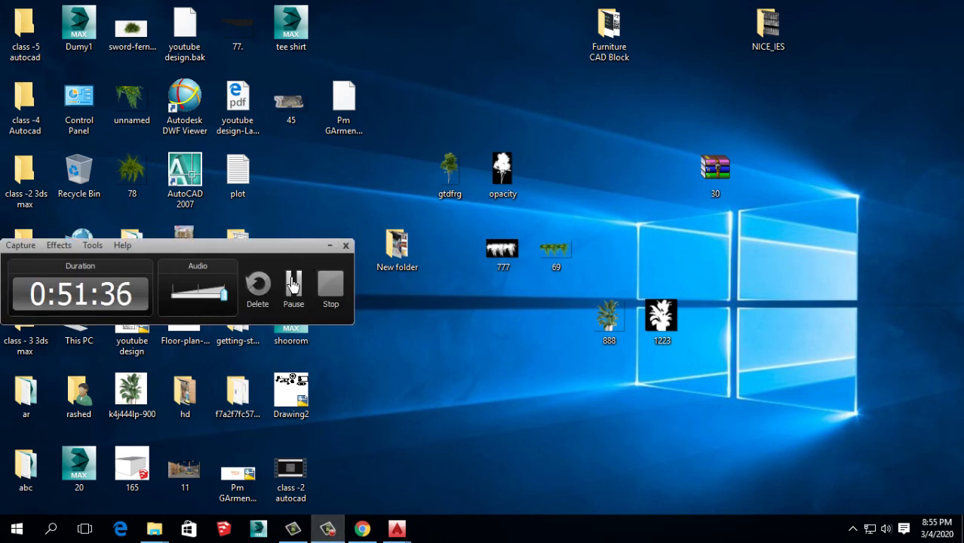
click(293, 285)
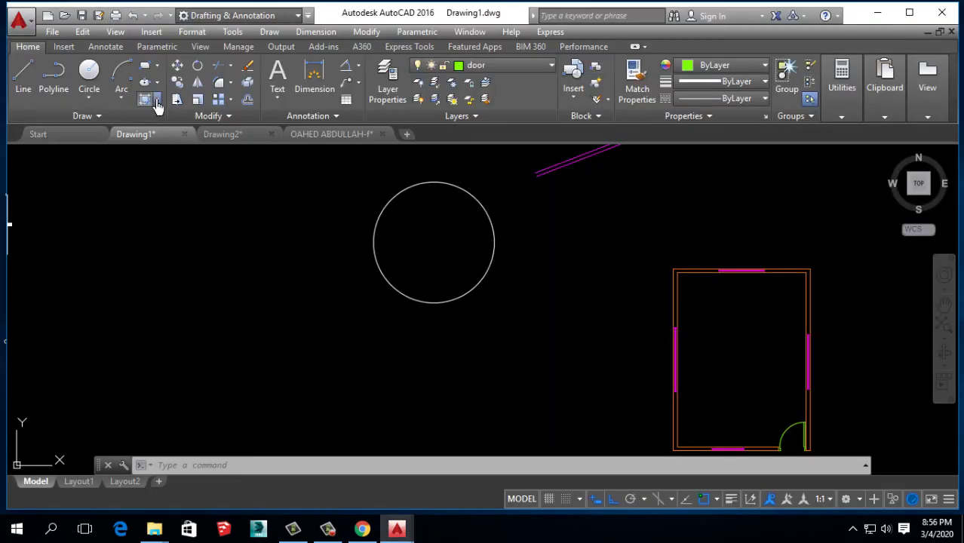
Step: Start a hatch and pick the top-left and corner wall areas
click(157, 101)
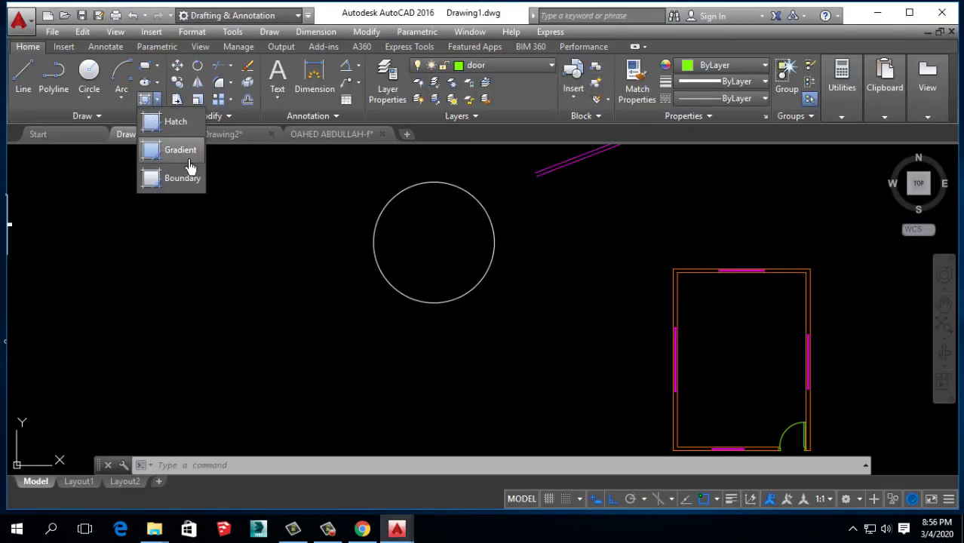
click(162, 123)
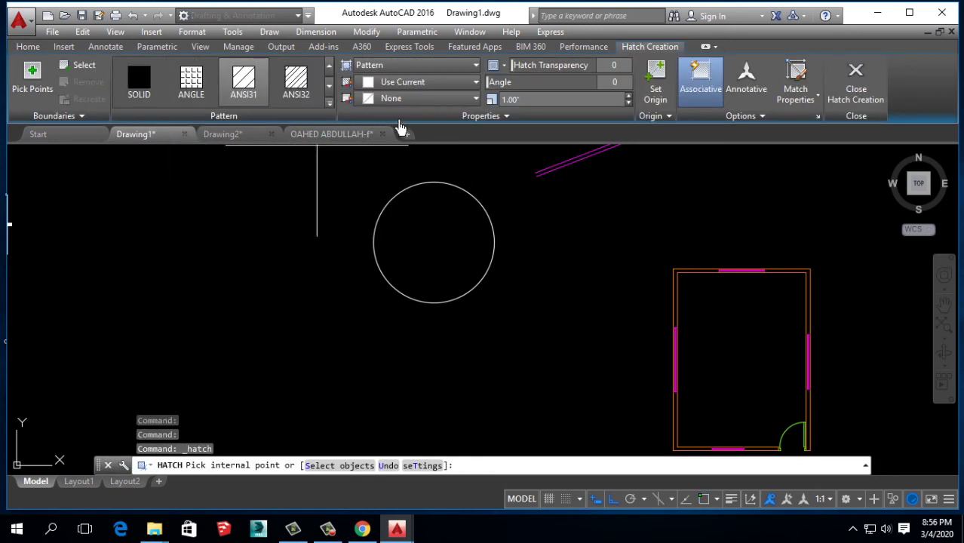
scroll(354, 309, down, 3)
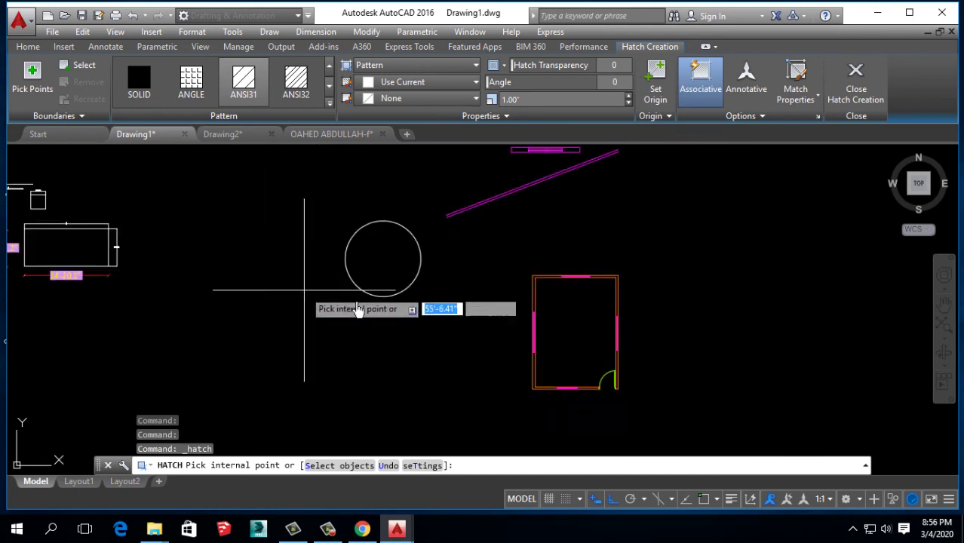
scroll(335, 273, down, 2)
scroll(401, 218, up, 5)
scroll(347, 245, up, 1)
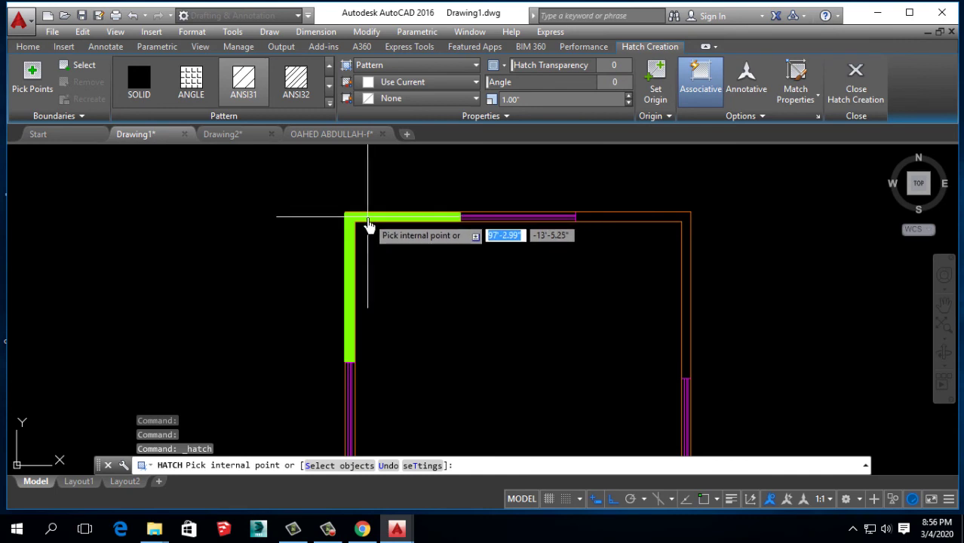
click(369, 224)
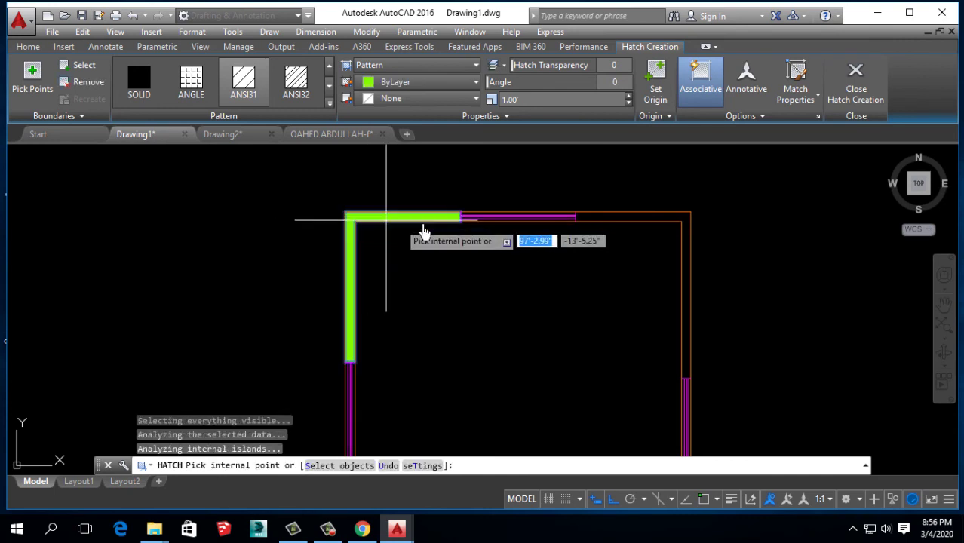
click(689, 235)
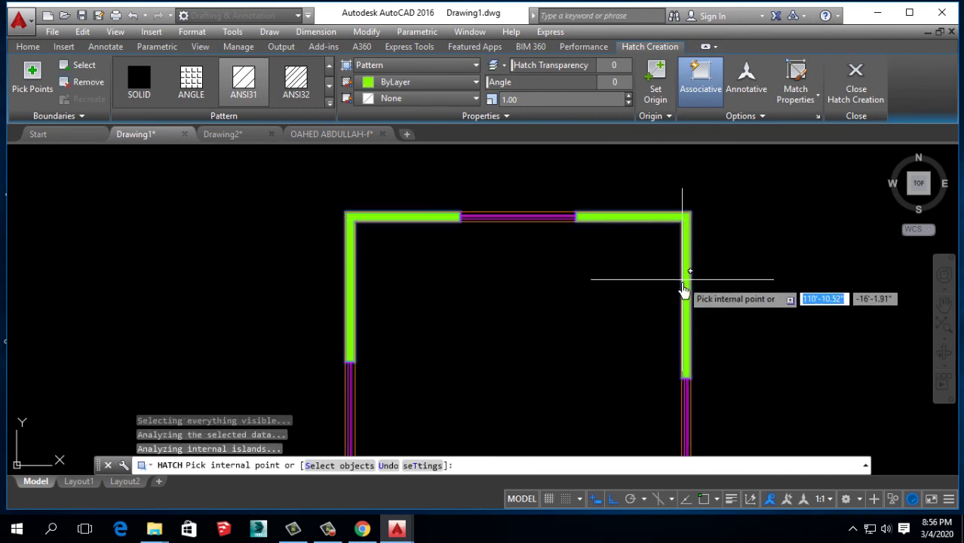
Step: Set hatch colour ByBlock and try ANSI32 and AR-B816 before settling on ANSI31
click(415, 85)
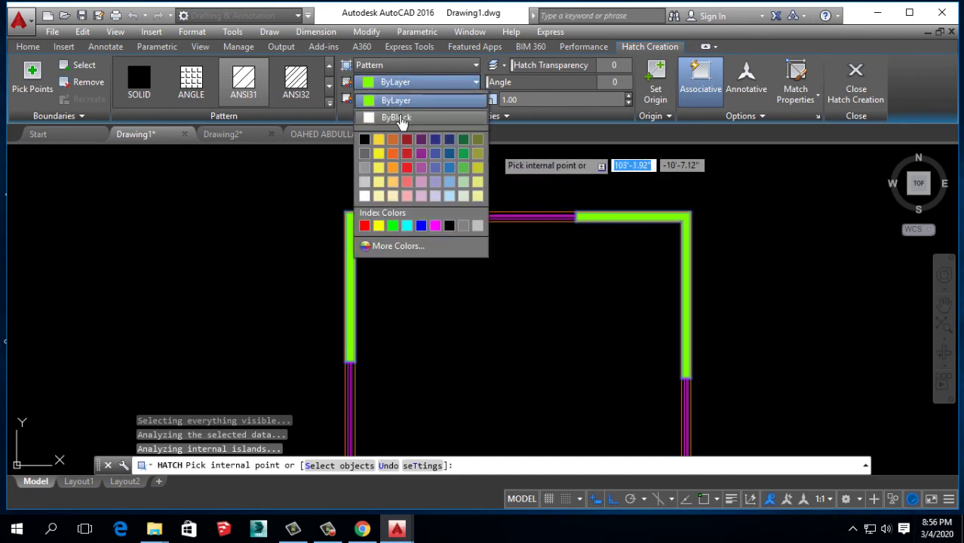
click(401, 119)
scroll(361, 202, up, 8)
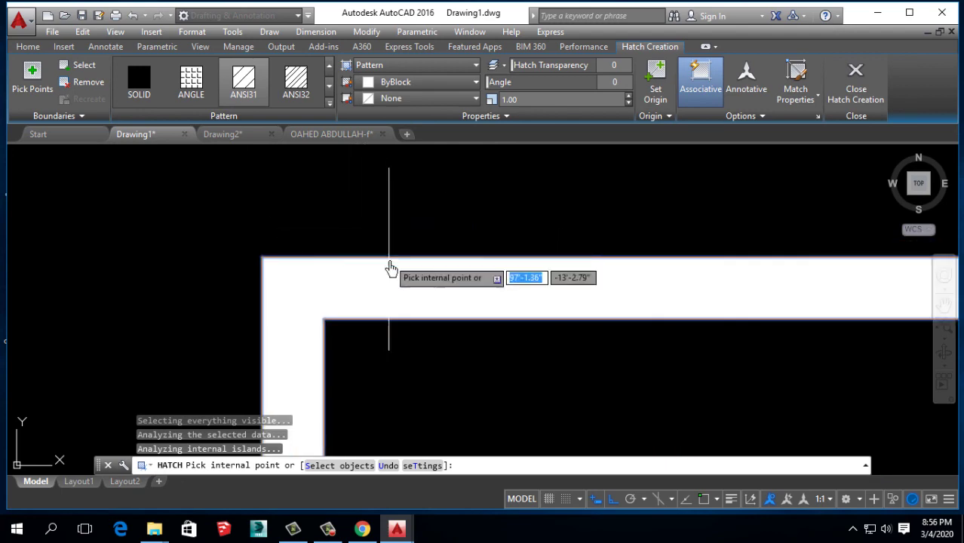
scroll(407, 302, up, 5)
scroll(359, 262, down, 4)
scroll(323, 196, down, 4)
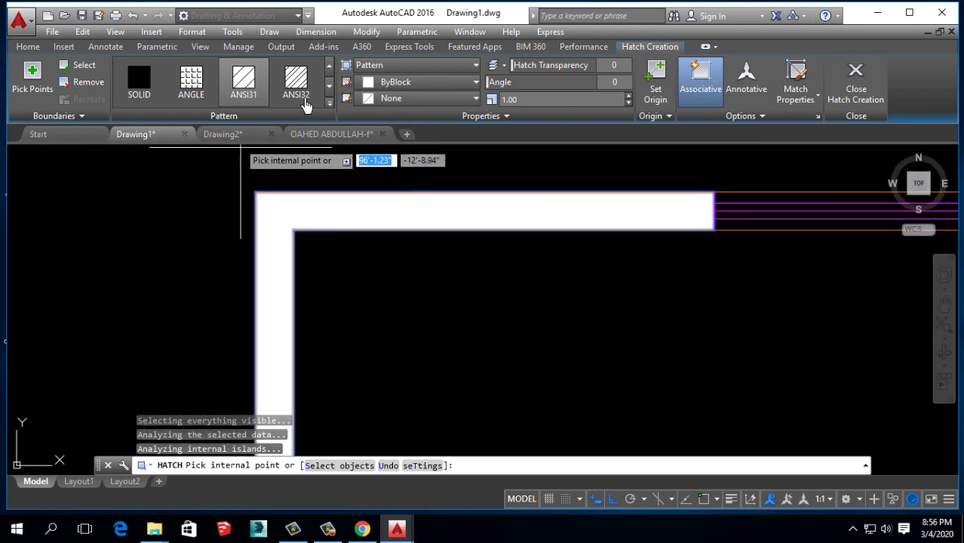
click(304, 102)
click(332, 108)
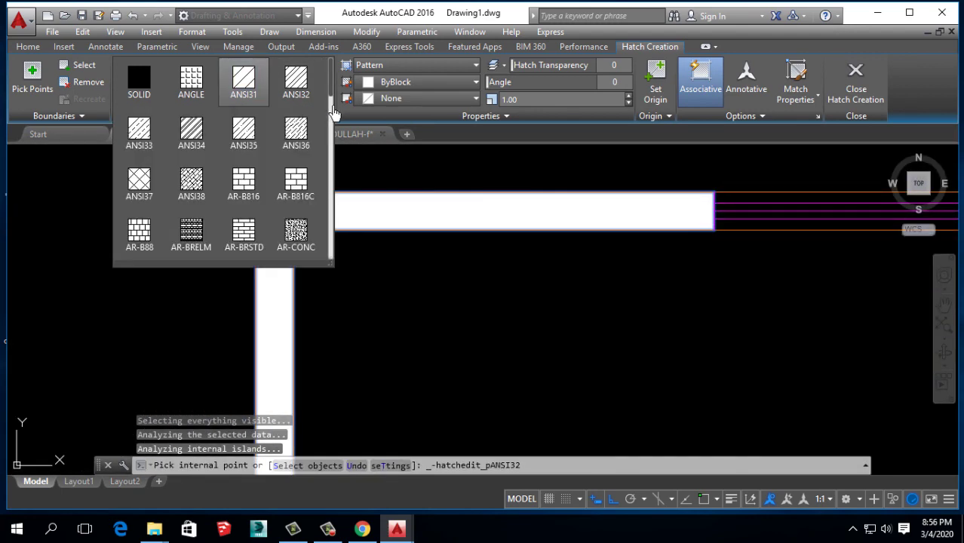
click(244, 185)
click(246, 84)
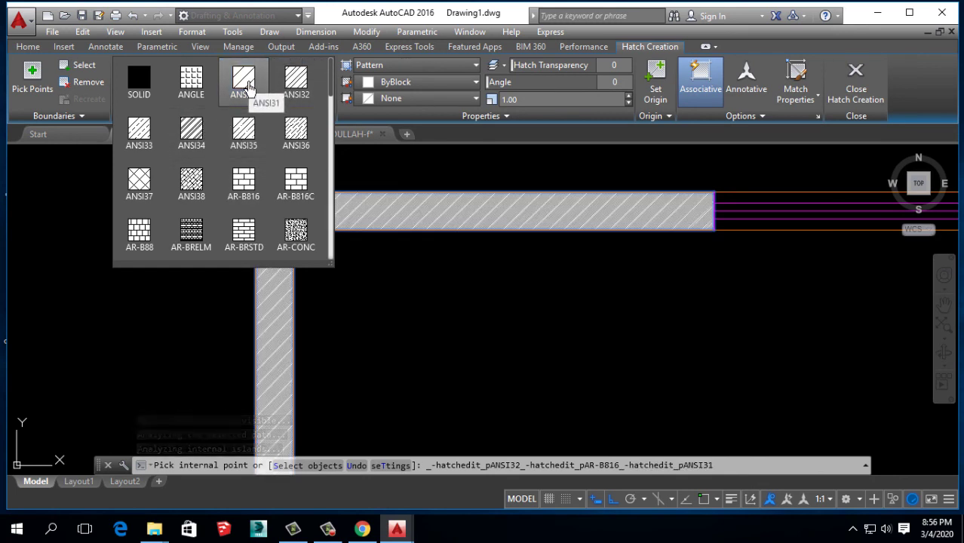
click(249, 88)
Step: Try hatch colours ByBlock, ByLayer and 9, leaving the background None
click(409, 83)
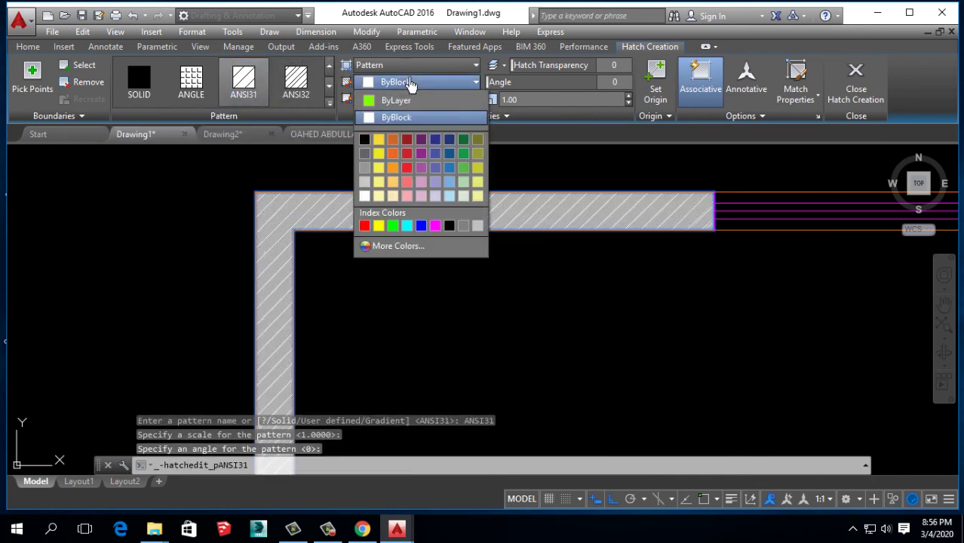
click(393, 118)
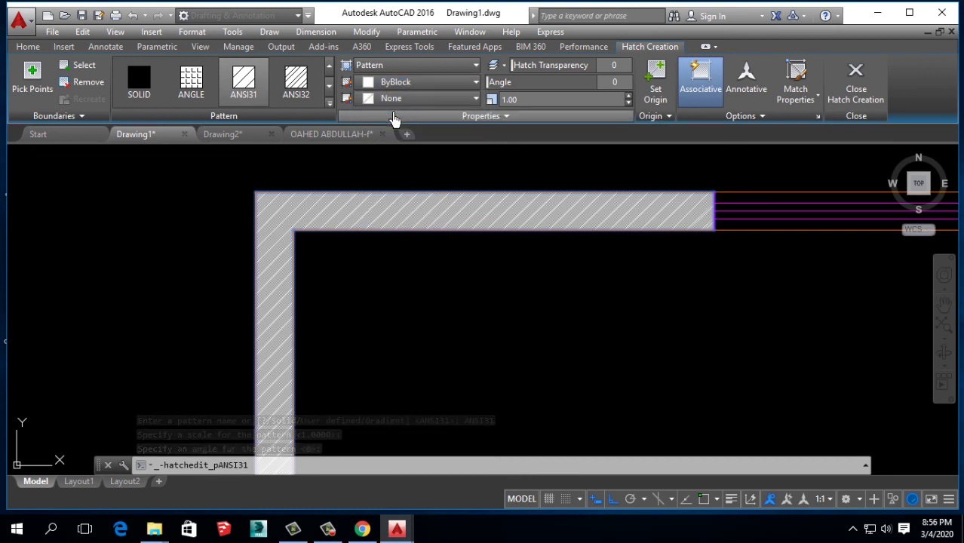
click(404, 103)
click(405, 106)
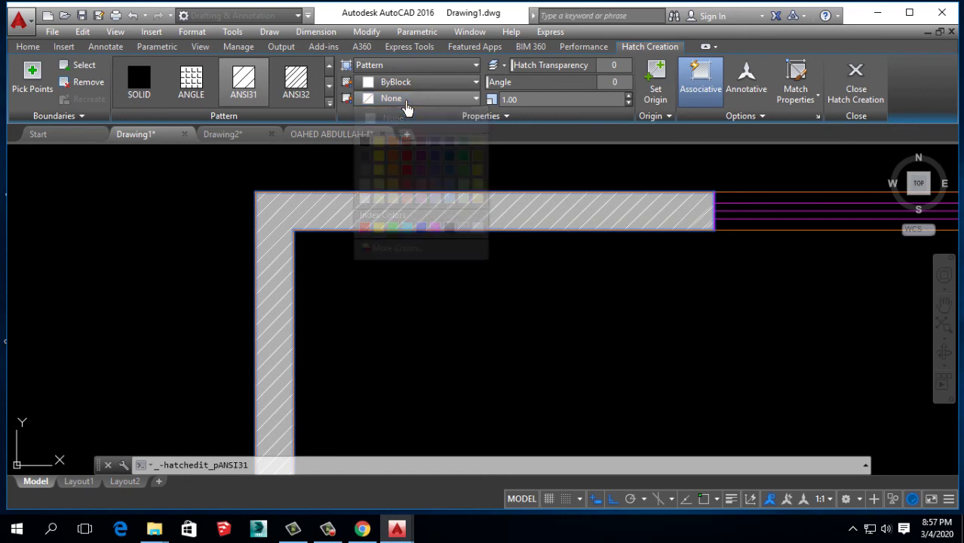
click(409, 84)
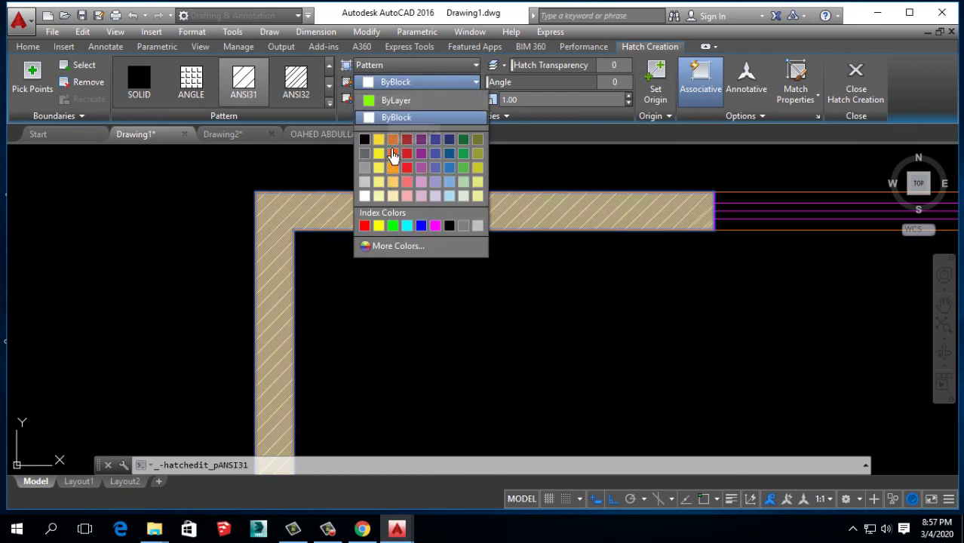
click(403, 100)
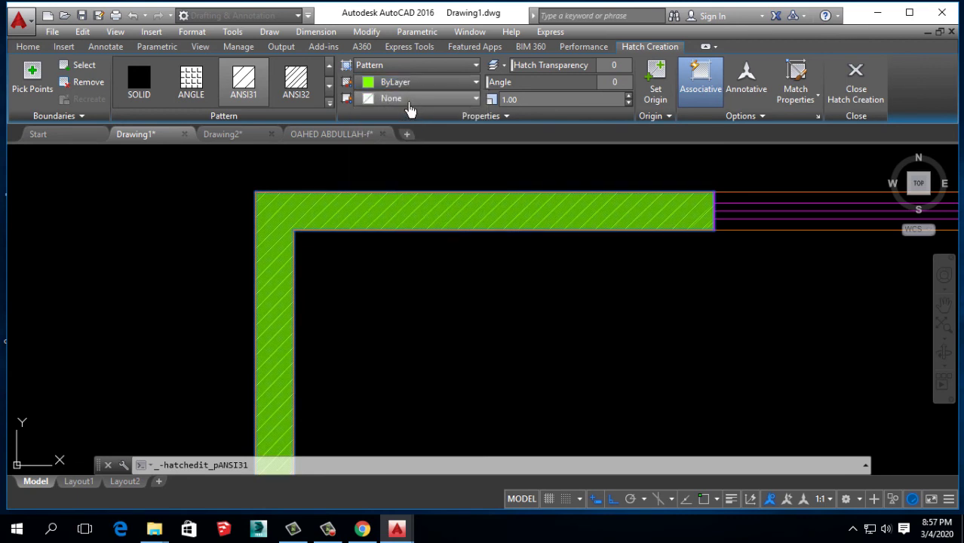
click(443, 84)
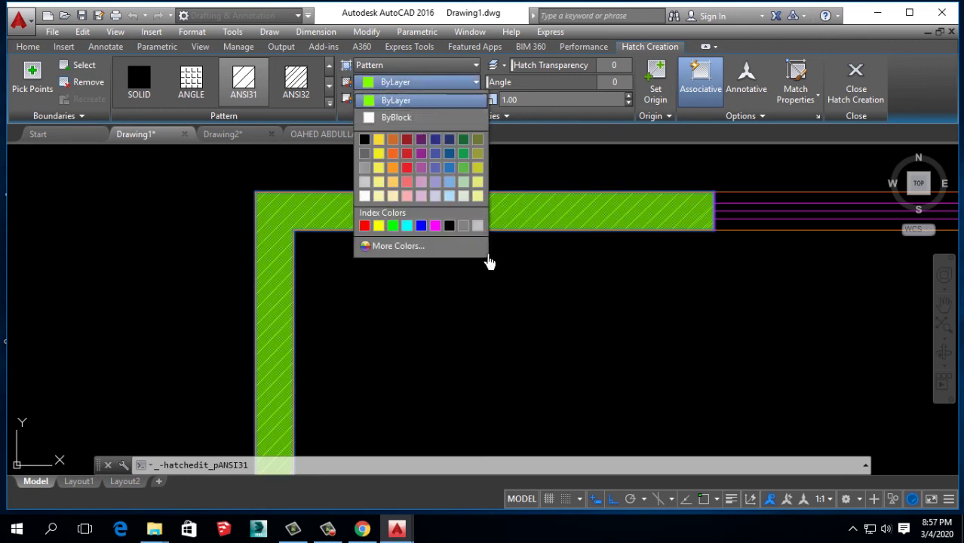
click(478, 226)
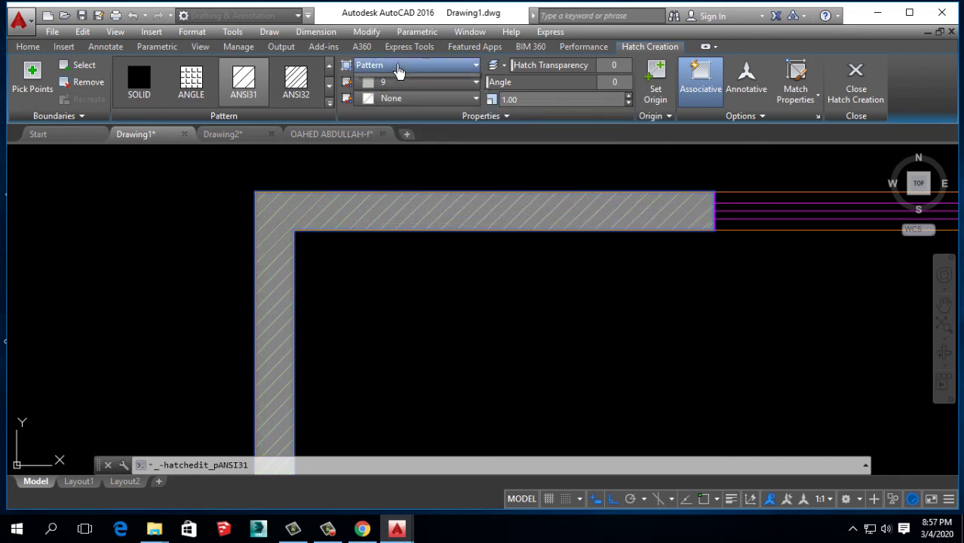
Step: Switch the wall hatch to ANSI32, then cancel it
click(398, 67)
click(295, 97)
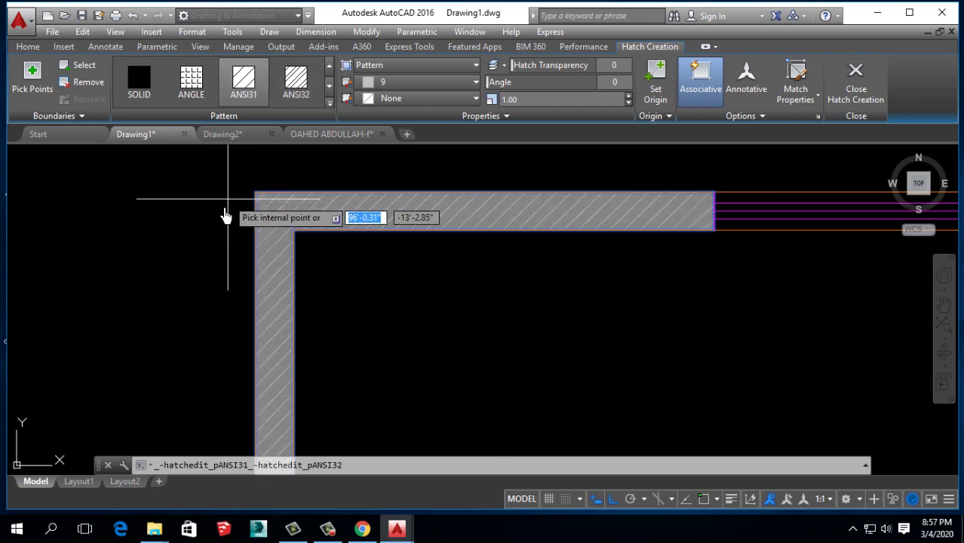
key(Escape)
scroll(395, 286, down, 3)
Step: Draw a rectangle in the empty space above the floor plan
middle_drag(395, 286, 381, 369)
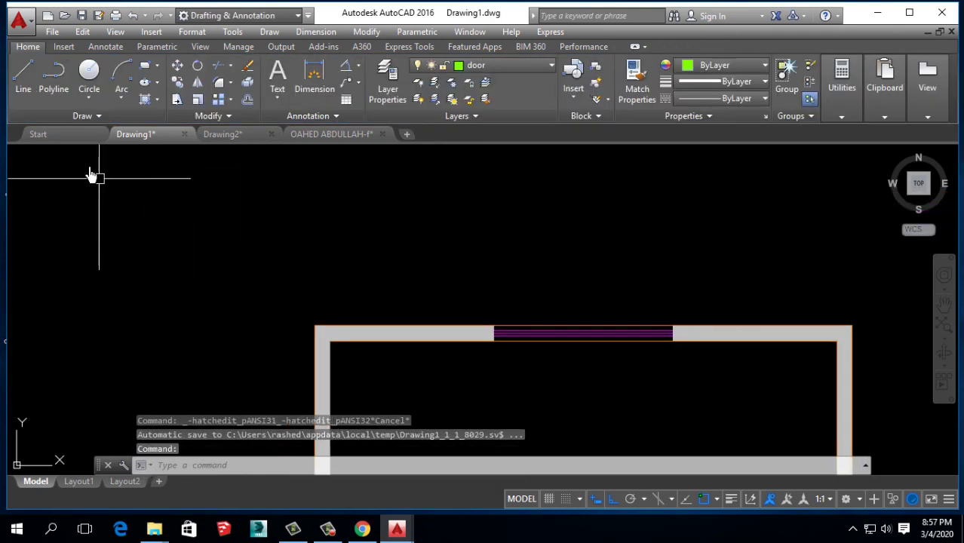
click(145, 66)
click(135, 156)
click(397, 197)
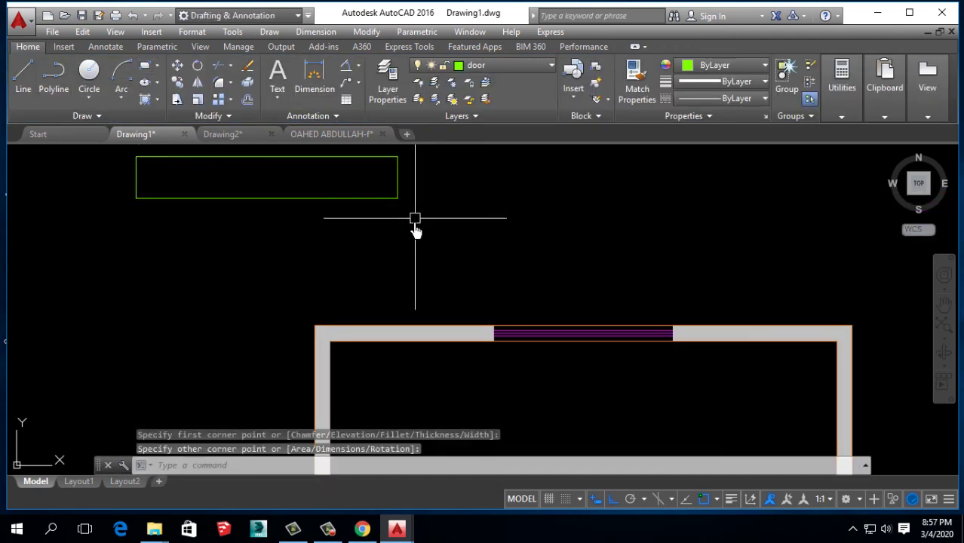
middle_drag(415, 219, 415, 285)
Step: Start a new hatch, set its colour to ByBlock, check background colours, then cancel it
click(159, 105)
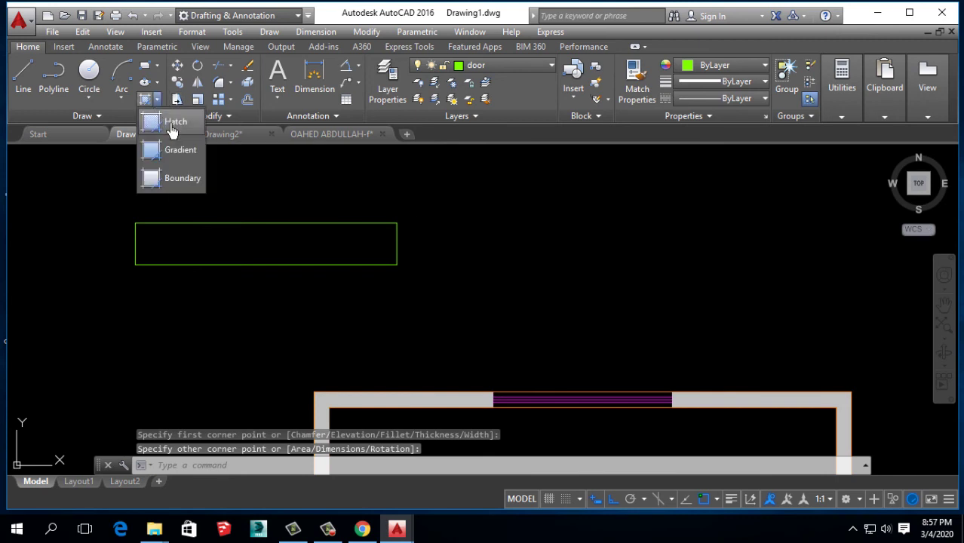
click(324, 528)
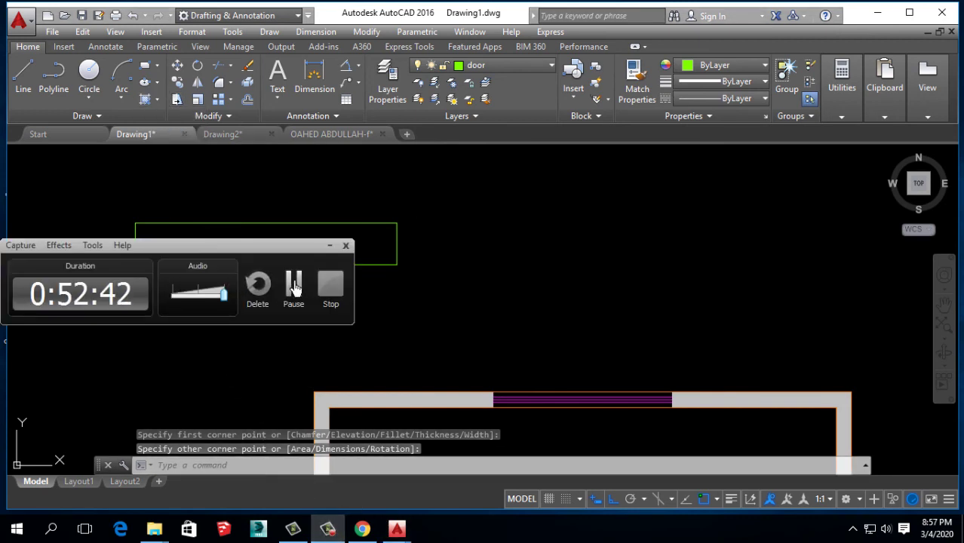
click(323, 250)
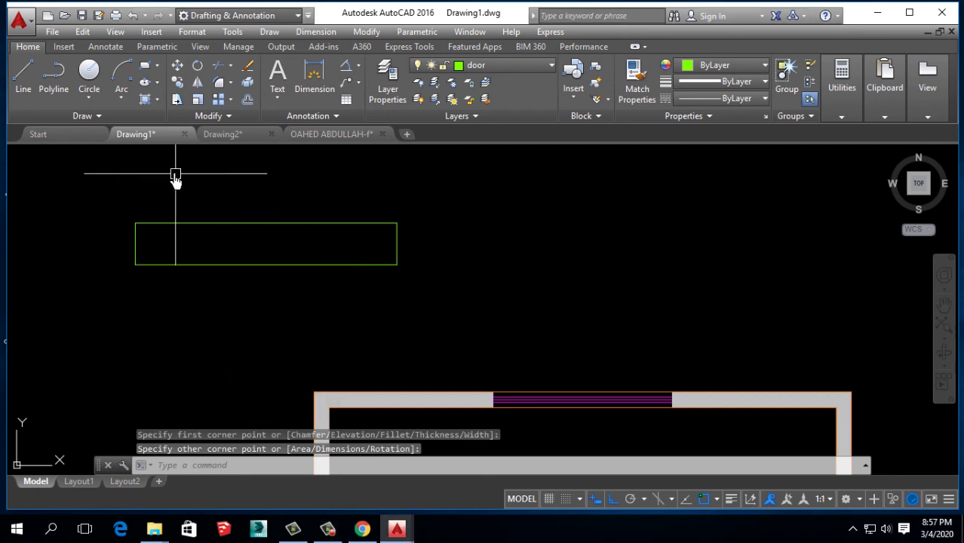
click(158, 100)
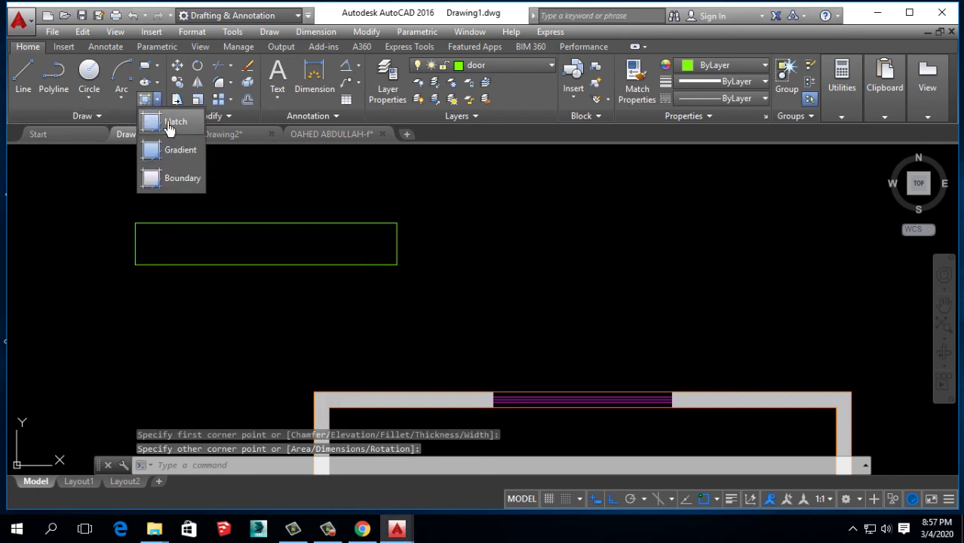
click(172, 124)
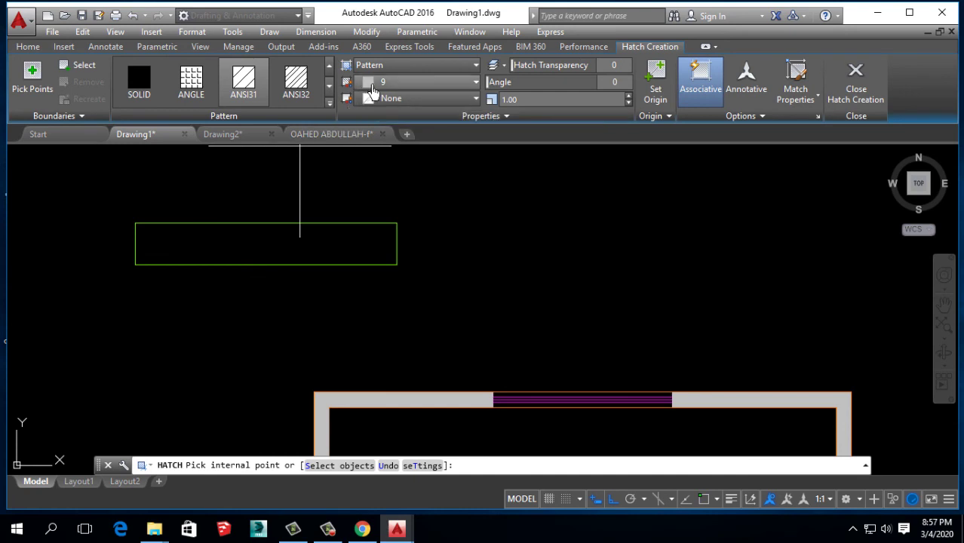
click(374, 84)
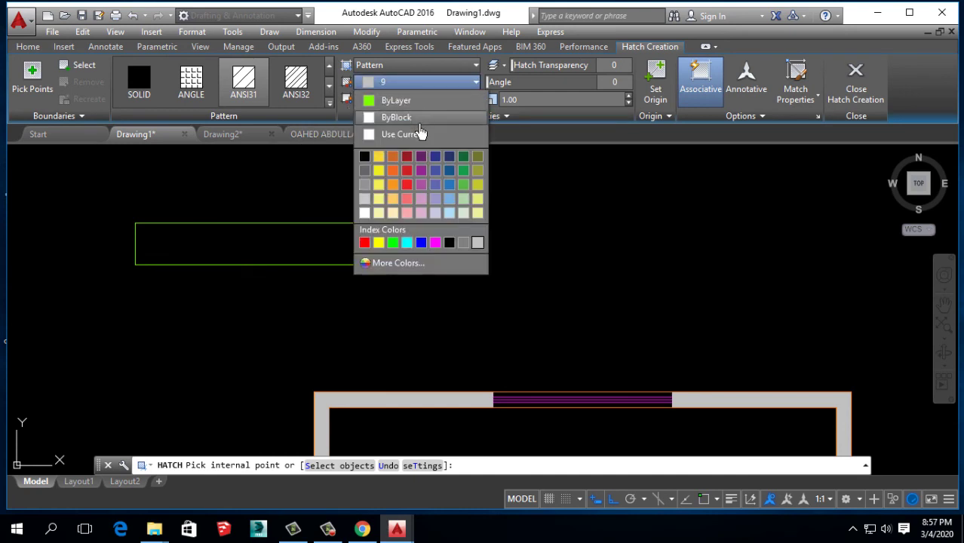
click(417, 120)
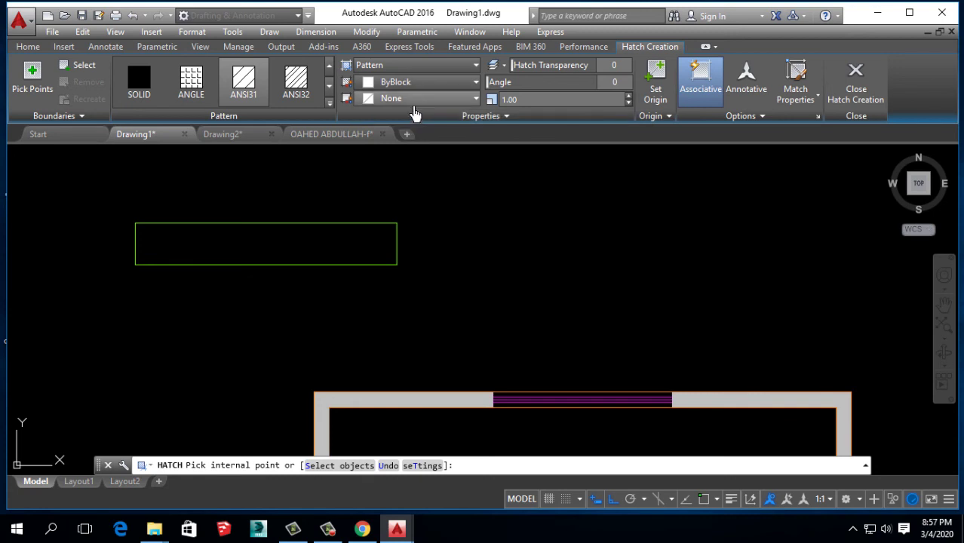
click(412, 99)
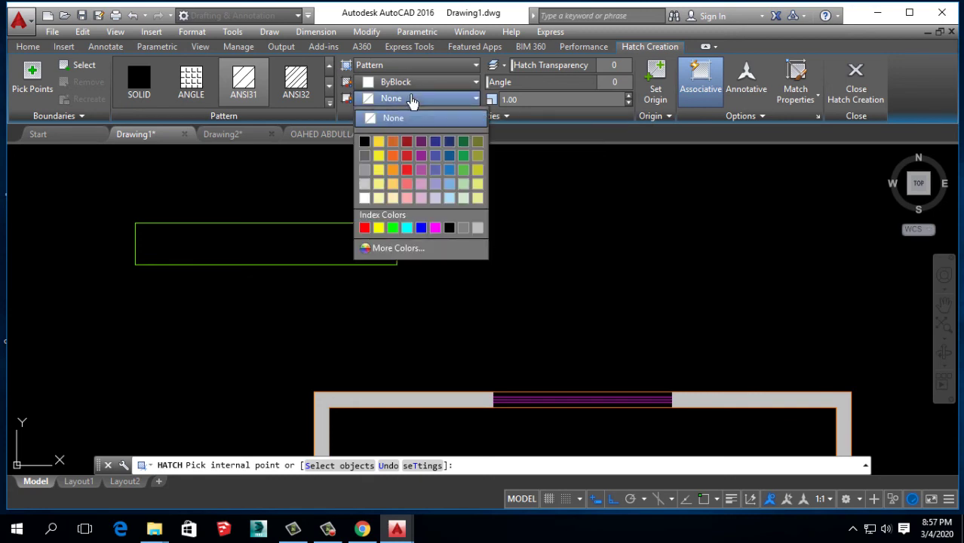
click(411, 100)
click(410, 85)
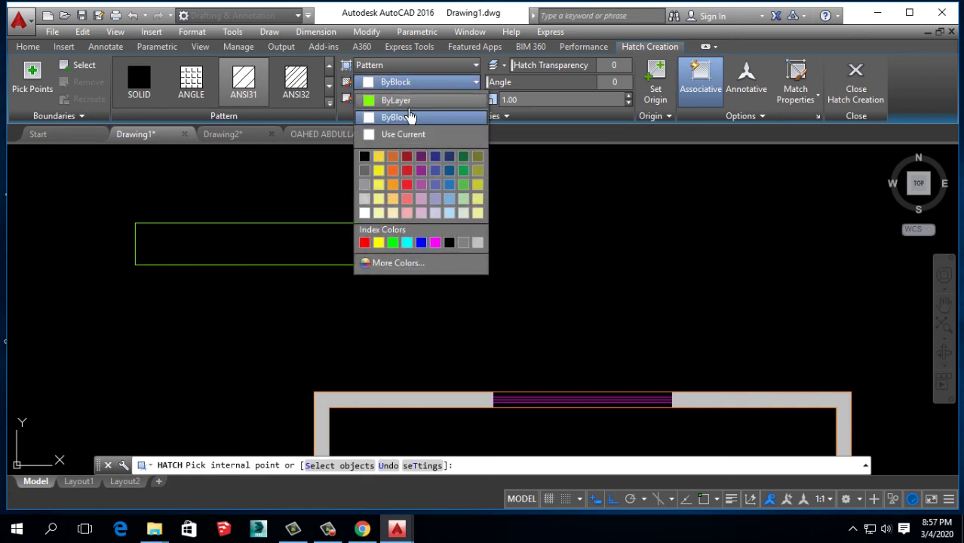
key(Escape)
Step: In Drawing2, start a ByBlock-coloured hatch inside the rectangle
click(221, 134)
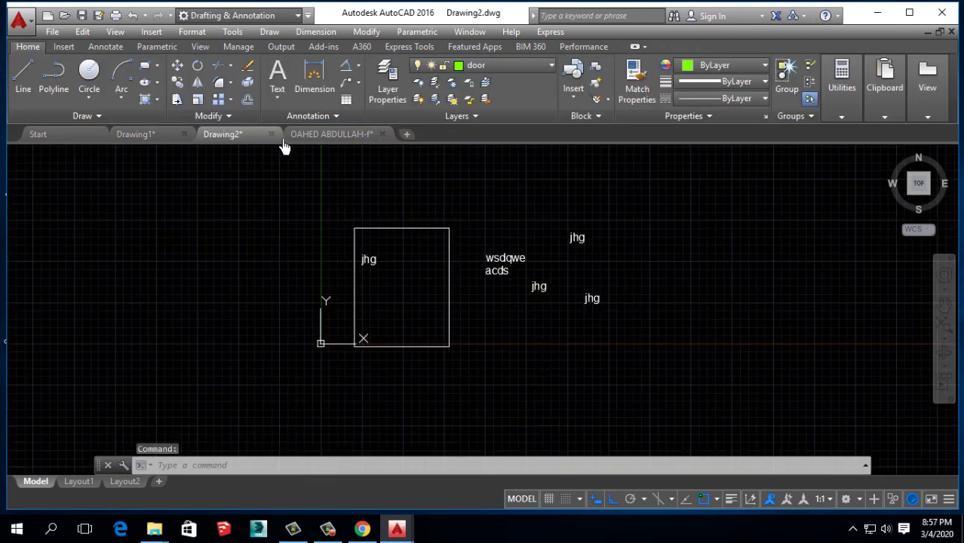
click(158, 103)
click(180, 130)
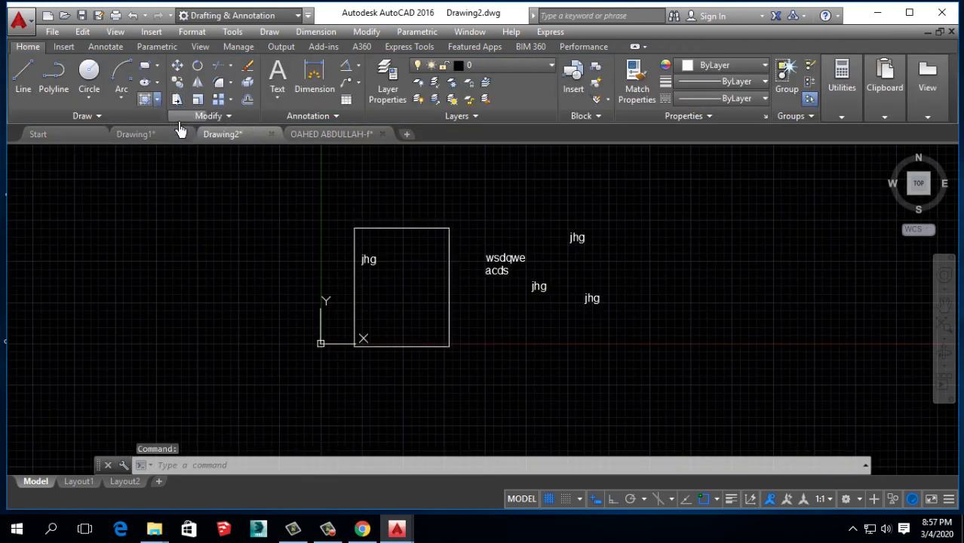
click(399, 83)
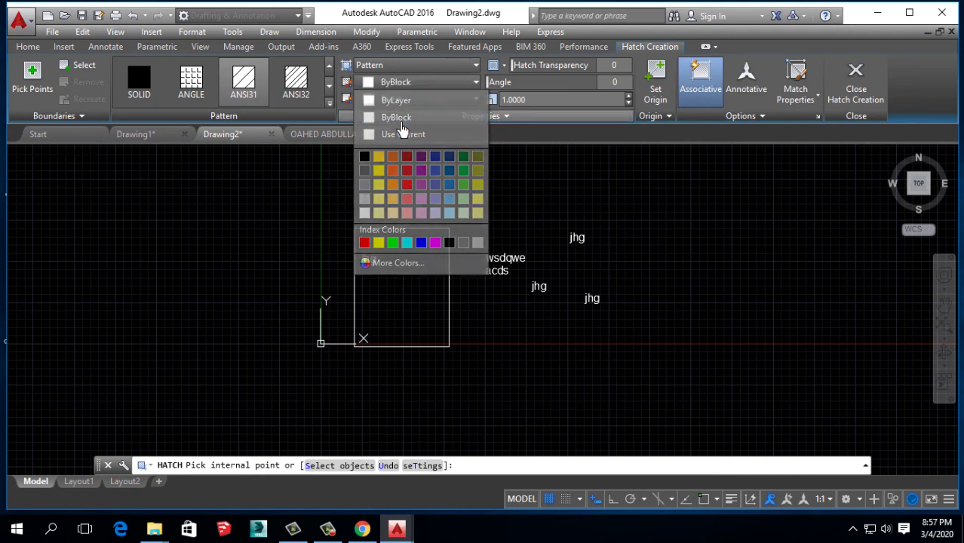
click(400, 118)
scroll(411, 289, up, 5)
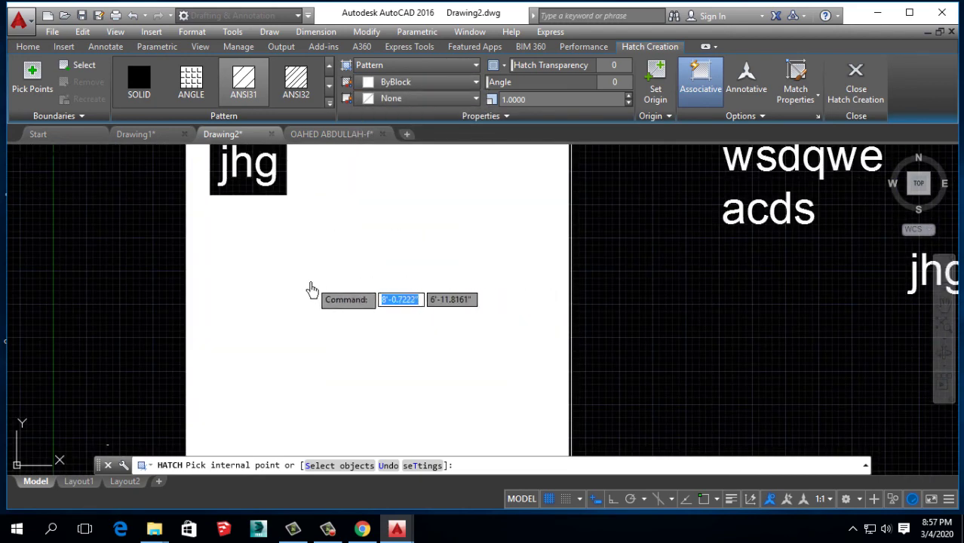
scroll(311, 288, down, 2)
click(308, 293)
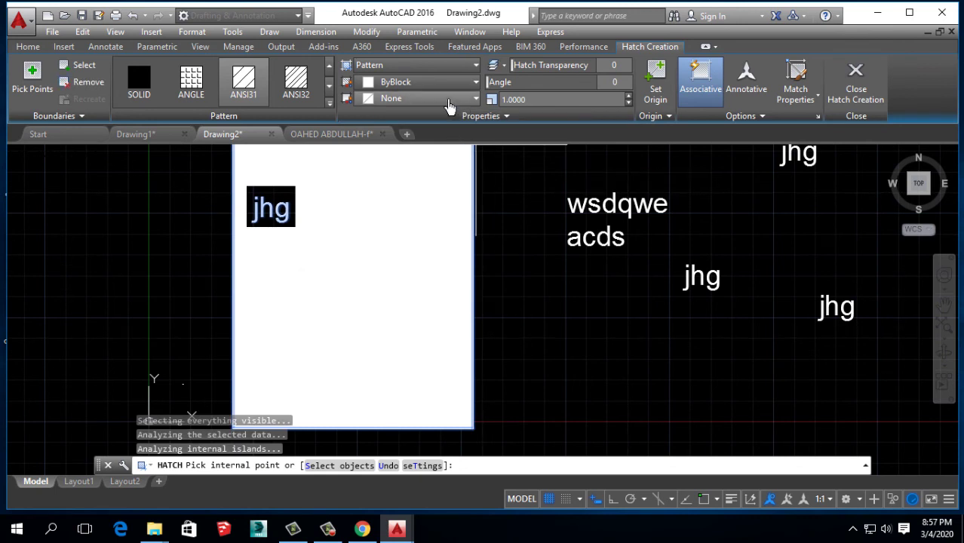
Step: Give the hatch yellow 248,215,49 lines and background at scale 2, then cancel it
click(426, 100)
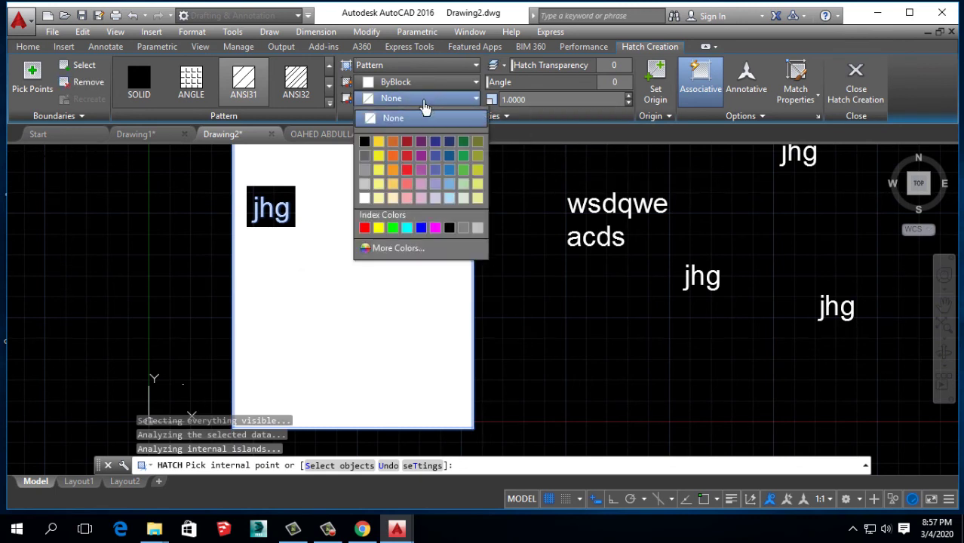
click(378, 143)
click(411, 81)
click(380, 143)
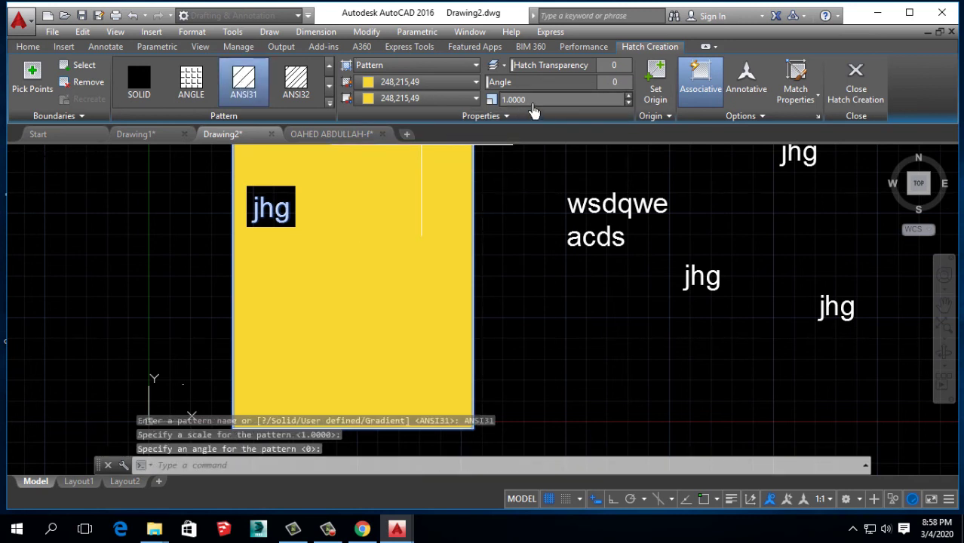
text(20)
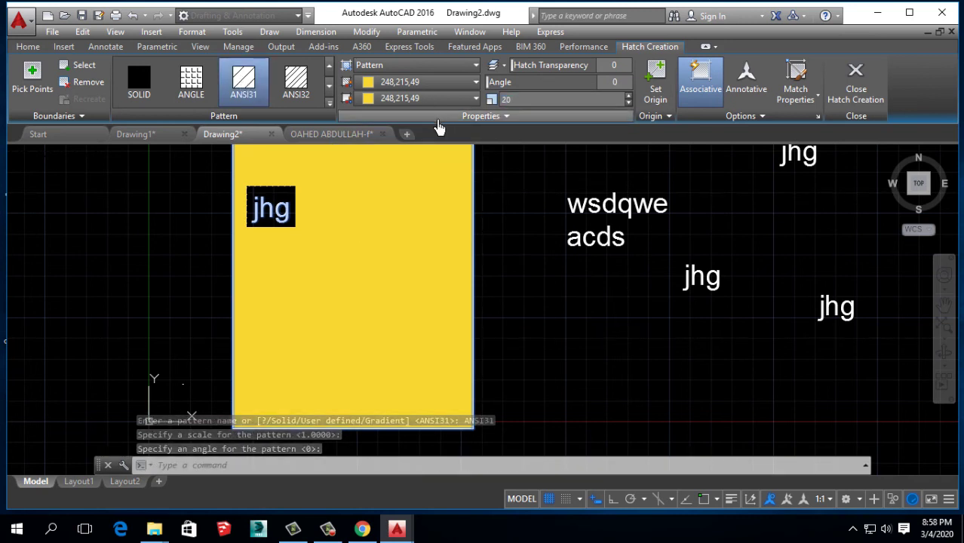
key(Return)
key(Escape)
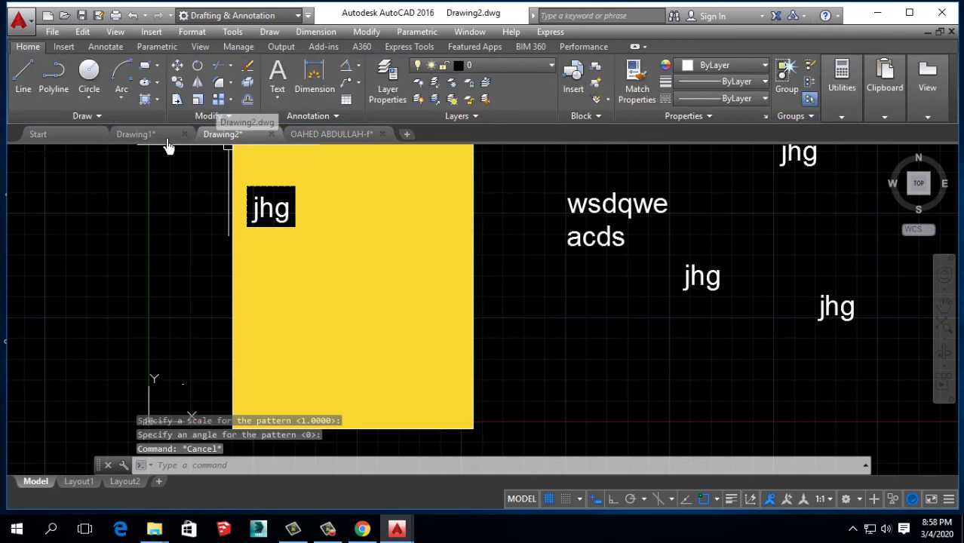
key(Escape)
Step: In Drawing1, change the wall hatch to ANSI31 at scale 20
click(143, 134)
scroll(301, 271, up, 2)
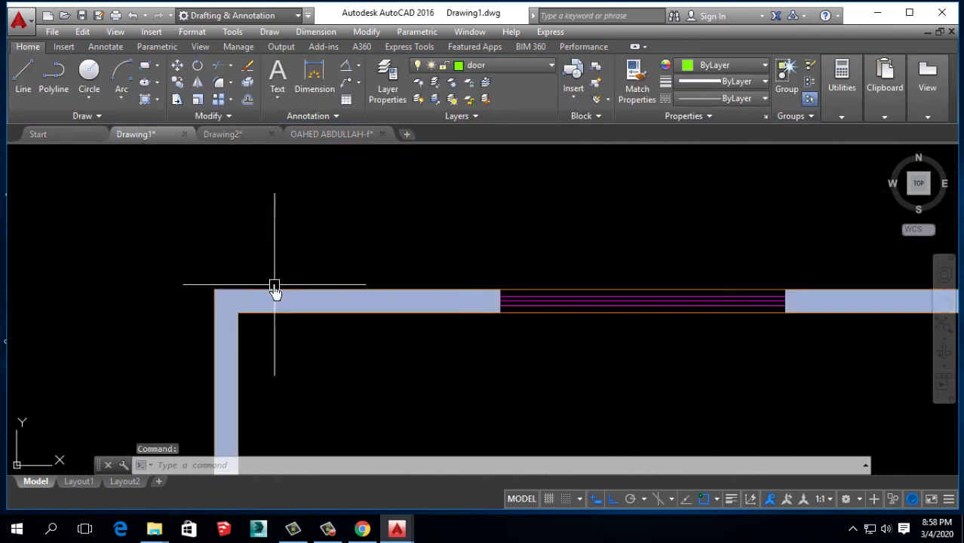
click(279, 303)
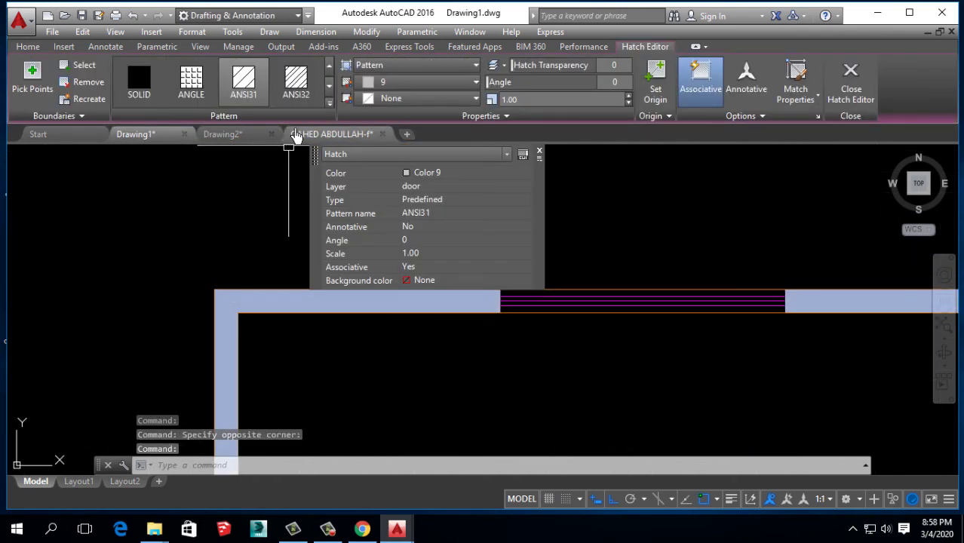
click(243, 83)
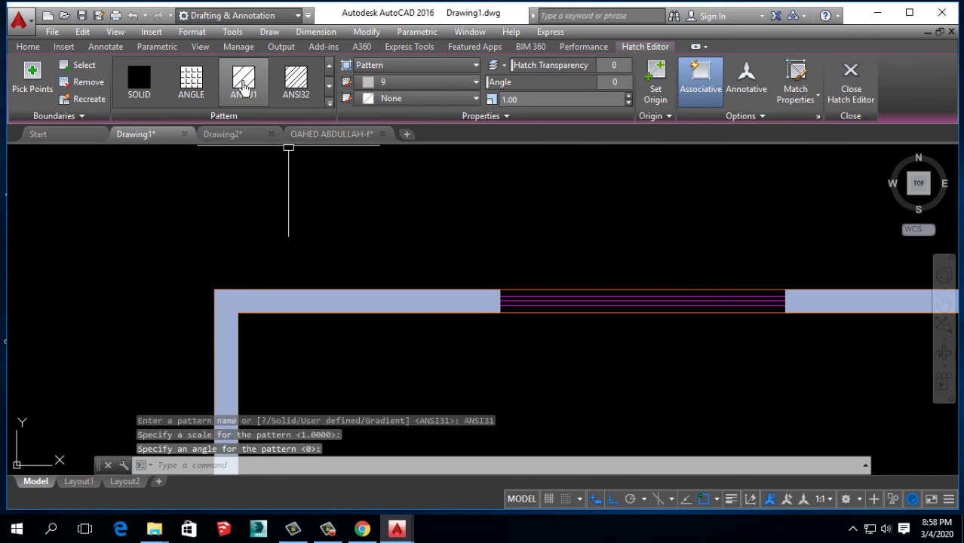
click(528, 101)
text(20)
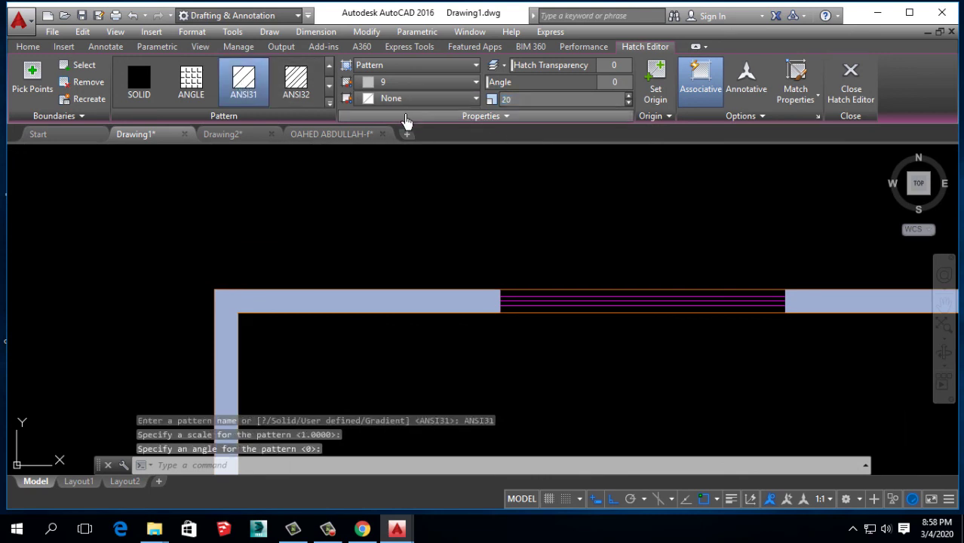
key(Return)
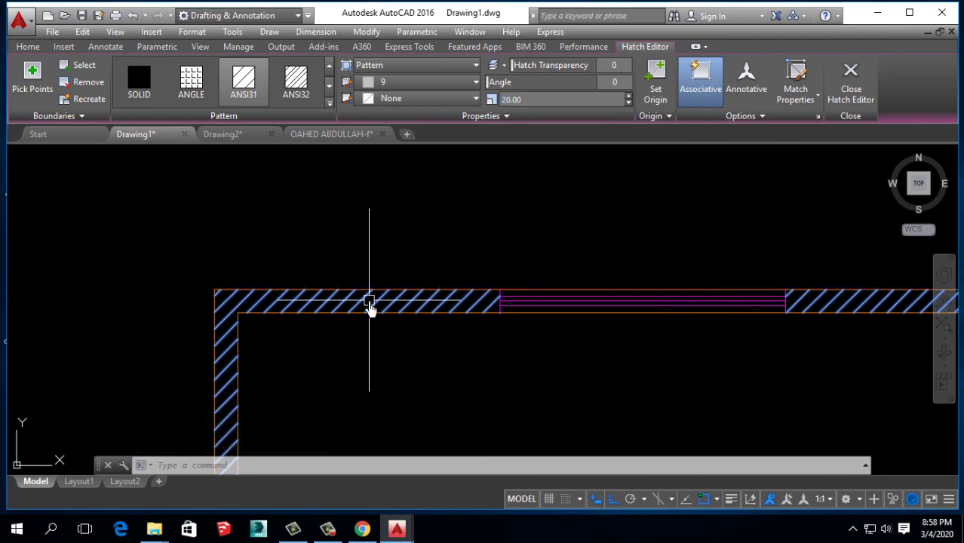
scroll(370, 307, down, 2)
mouse_move(344, 295)
middle_down()
mouse_move(307, 280)
mouse_move(420, 337)
mouse_move(639, 386)
middle_up()
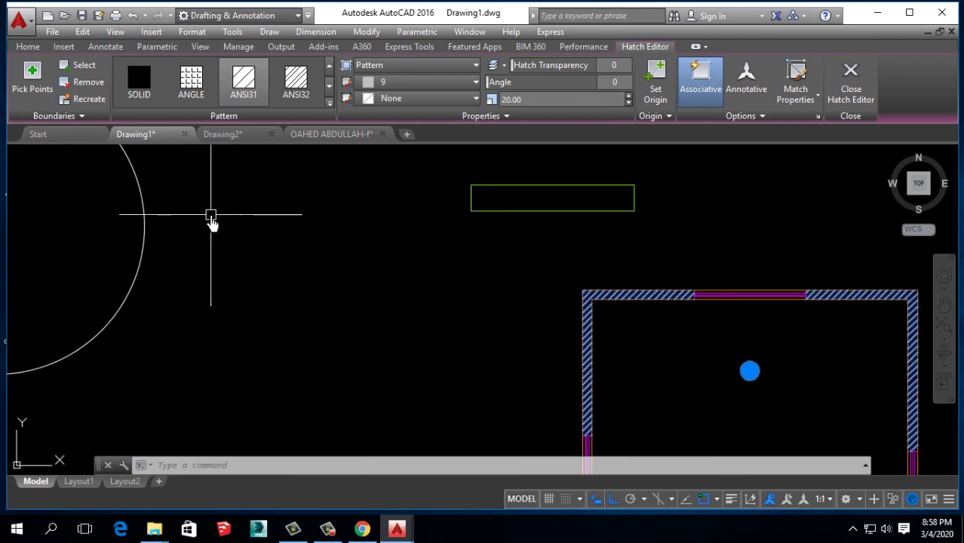
Step: Draw a new rectangle to the left of the room
click(28, 47)
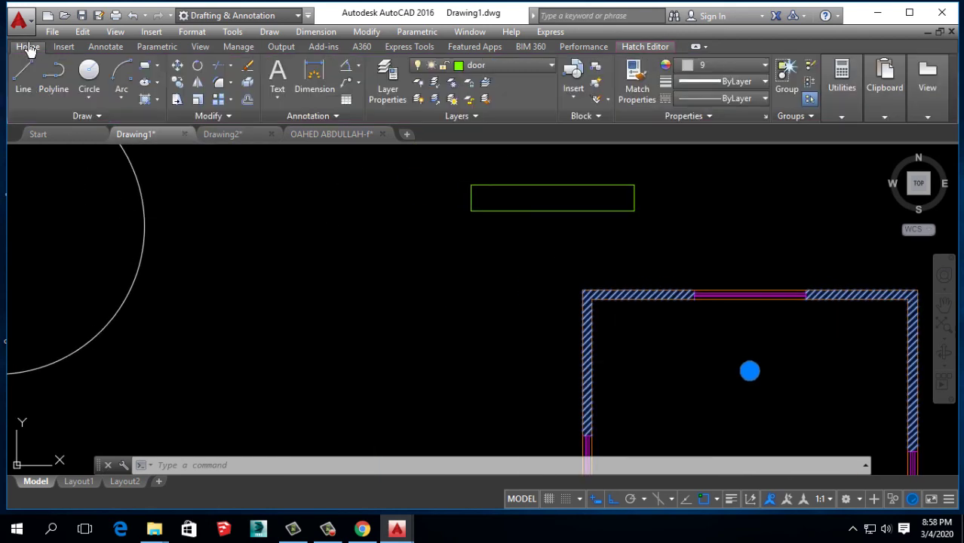
click(144, 66)
click(238, 259)
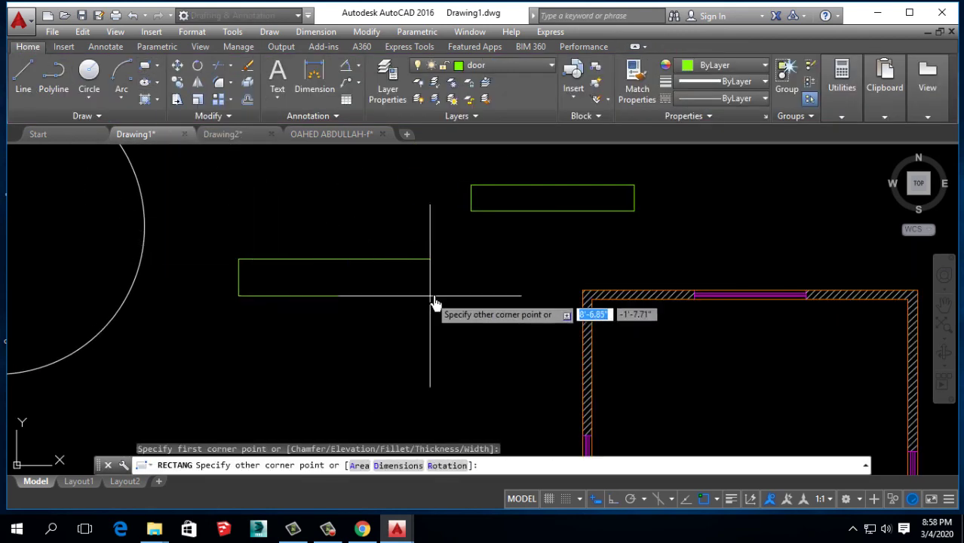
click(489, 290)
middle_drag(401, 263, 318, 252)
Step: Fill the new rectangle with the AR-B816C brick hatch pattern
click(157, 99)
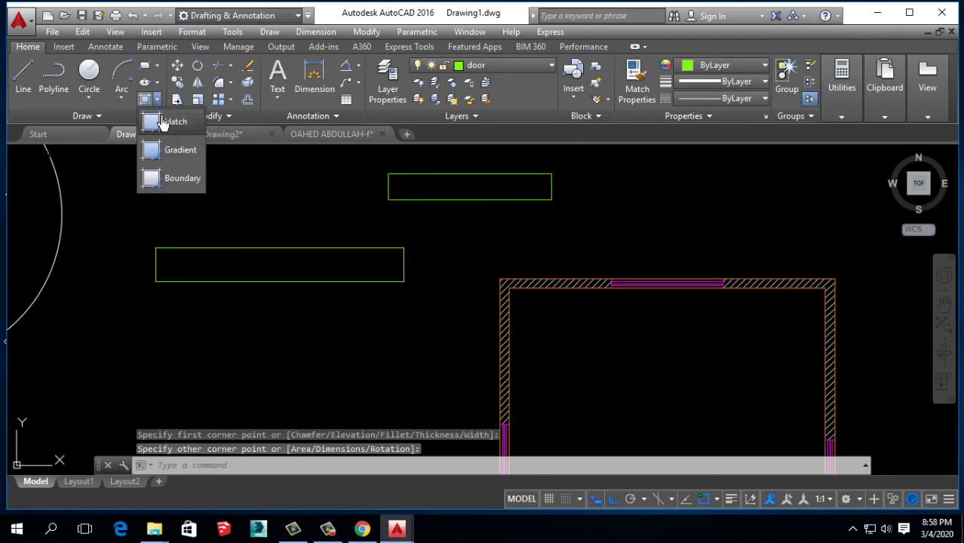
click(163, 122)
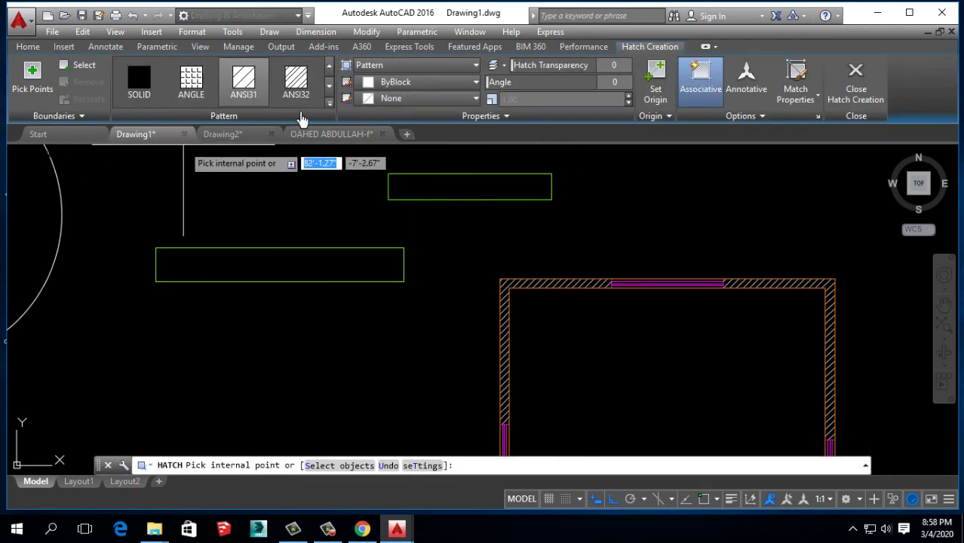
click(329, 103)
scroll(271, 198, down, 2)
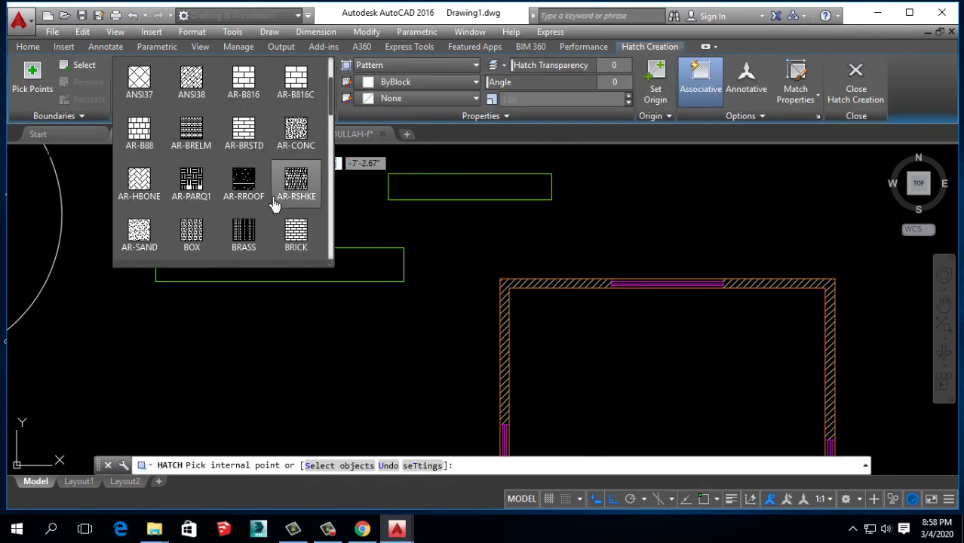
scroll(279, 198, up, 2)
click(283, 195)
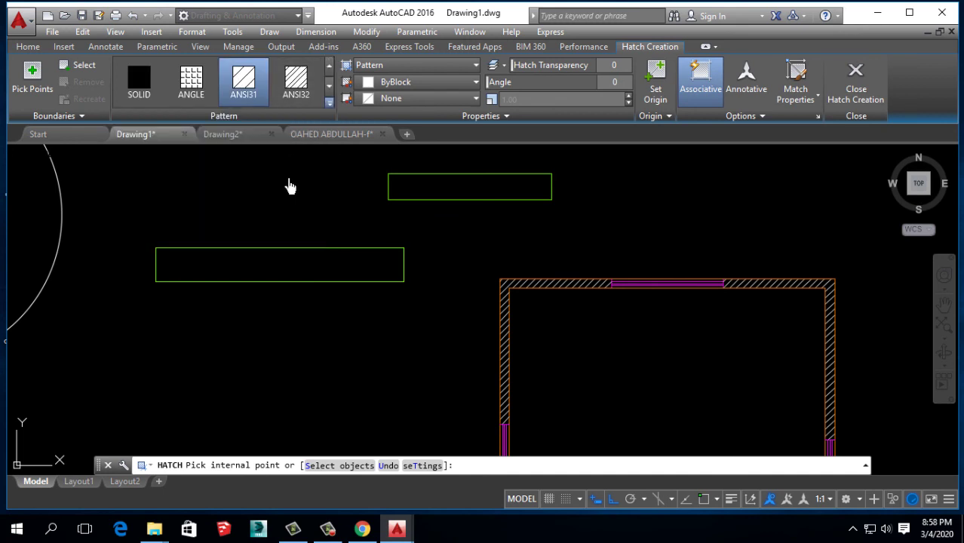
click(279, 279)
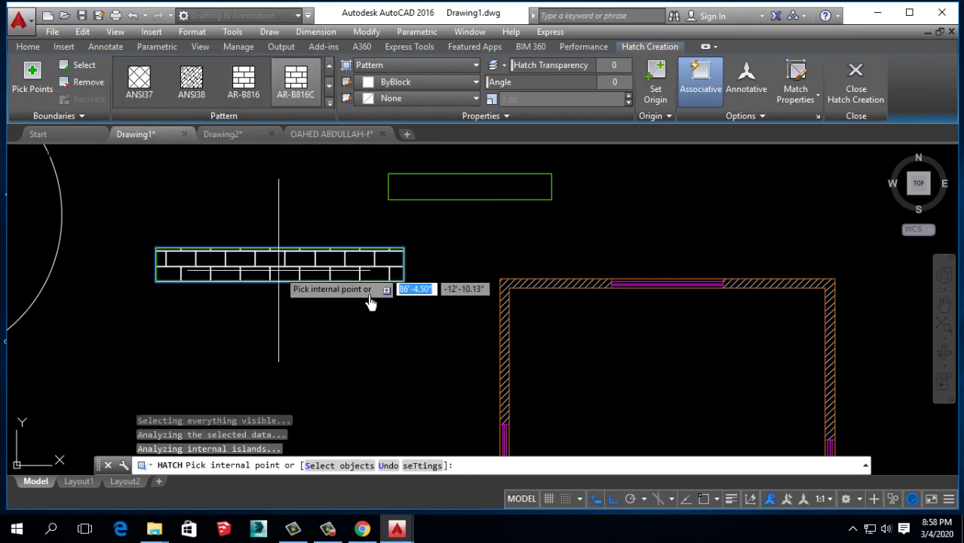
scroll(279, 279, up, 2)
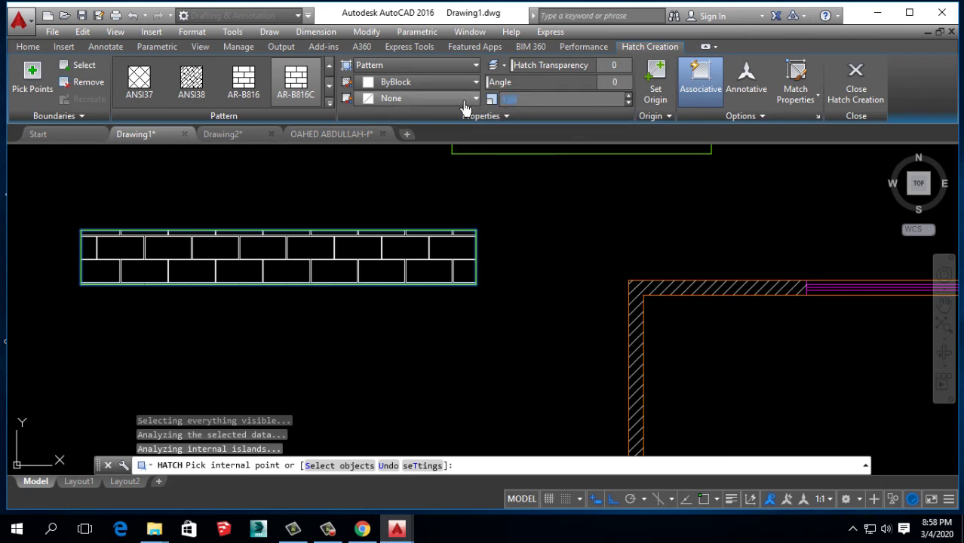
Step: Give the brick hatch scale 0.30, yellow background 248,215,49 and a 33° angle
text(5)
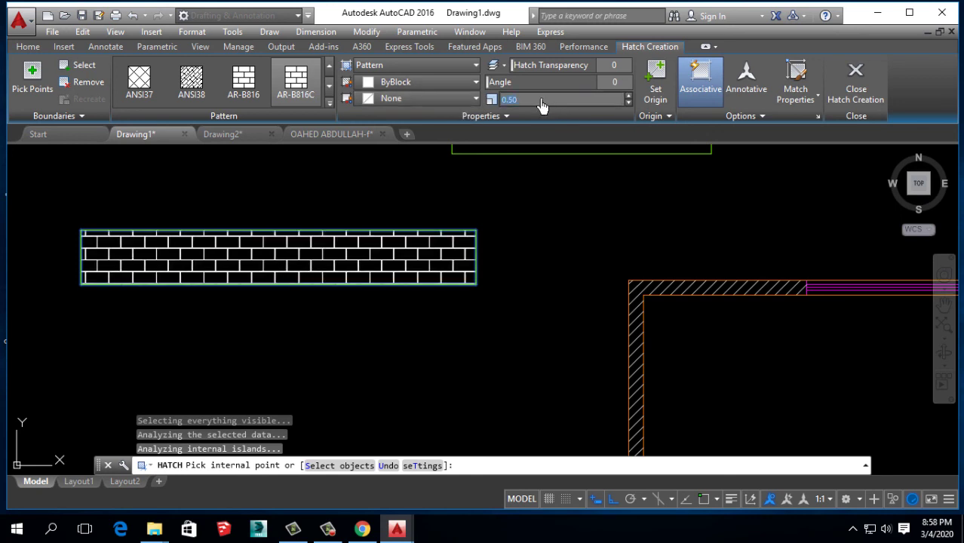
text(3)
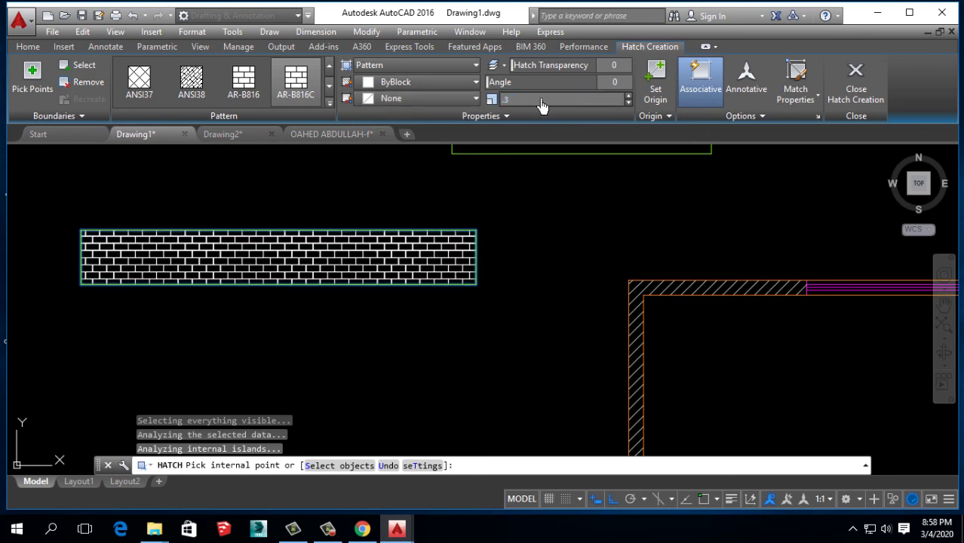
scroll(226, 280, up, 4)
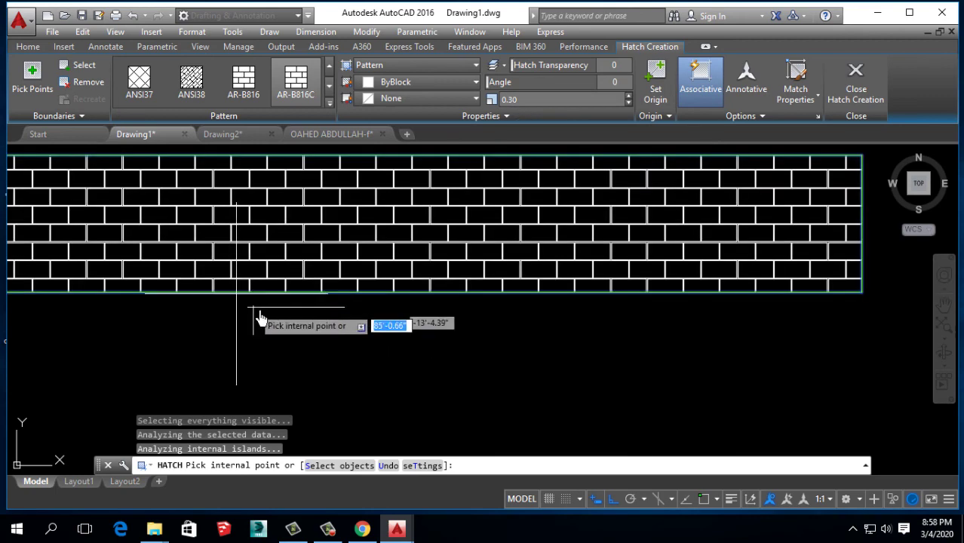
click(409, 98)
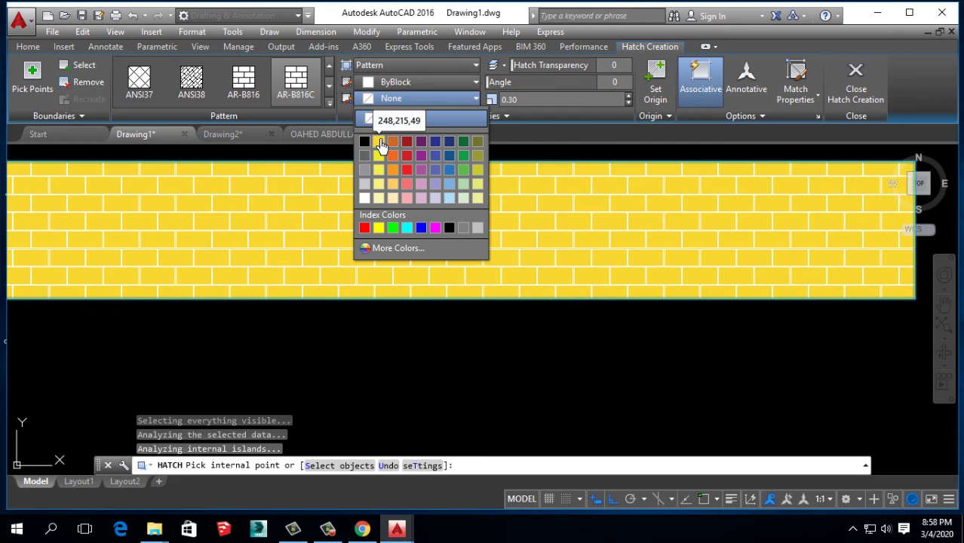
click(379, 143)
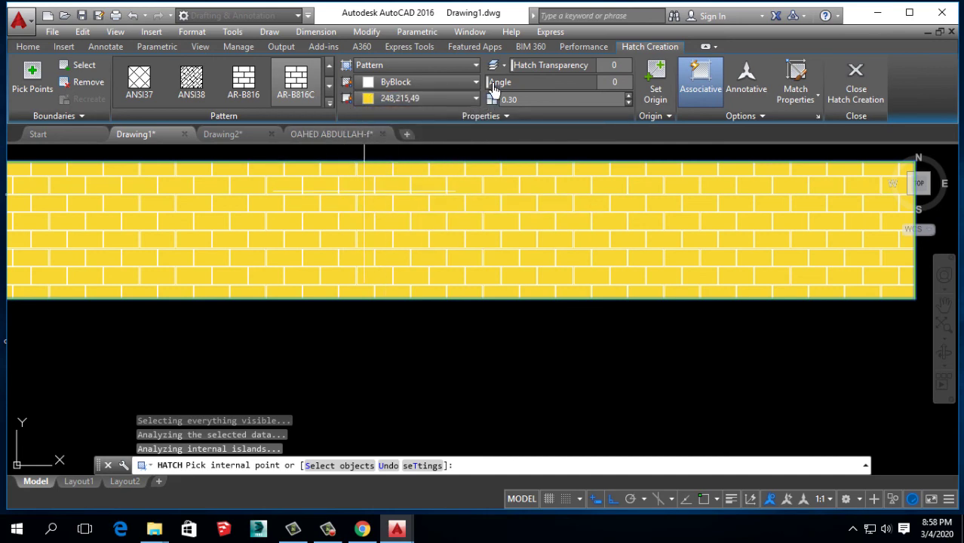
drag(501, 89, 515, 89)
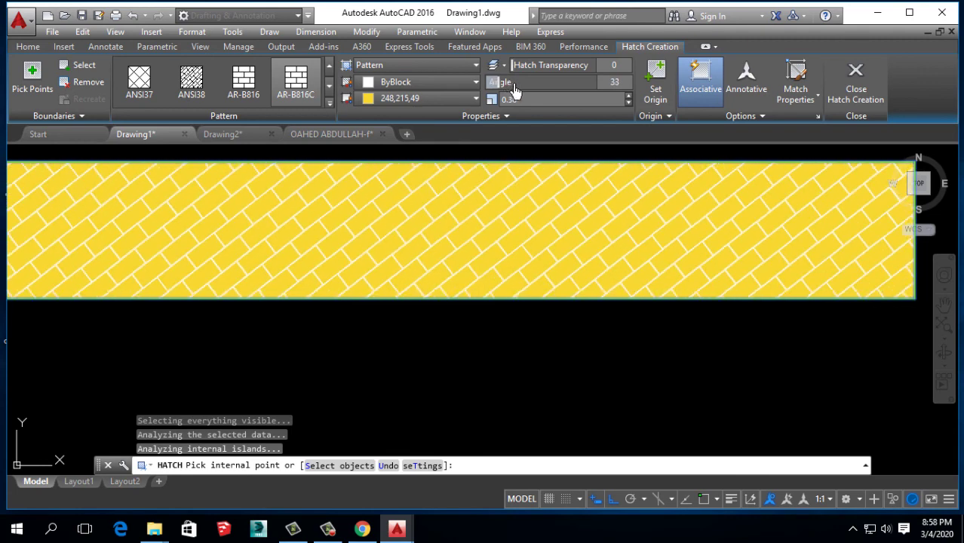
scroll(301, 243, down, 4)
key(Escape)
Step: Select the wall hatch and set its angle to 45
middle_drag(656, 359, 521, 276)
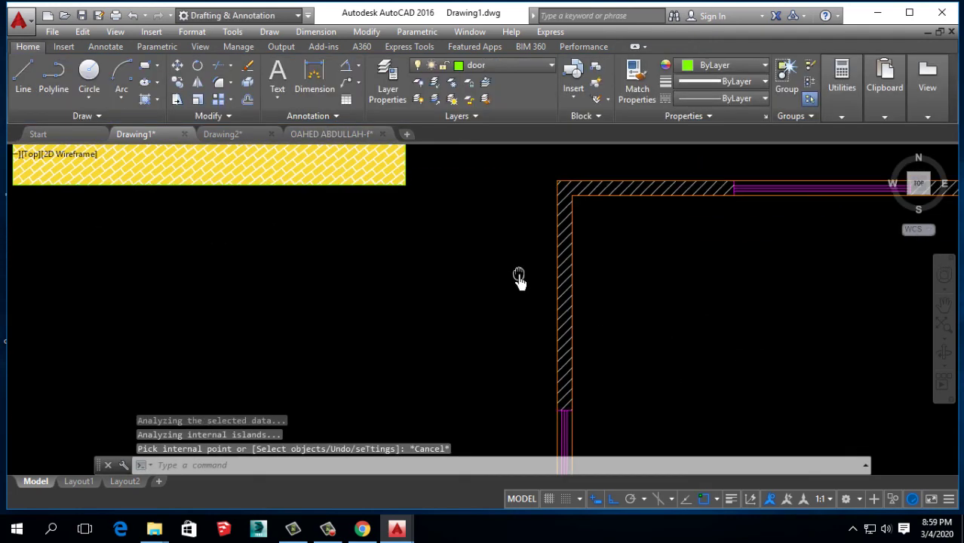
scroll(515, 232, up, 5)
click(516, 231)
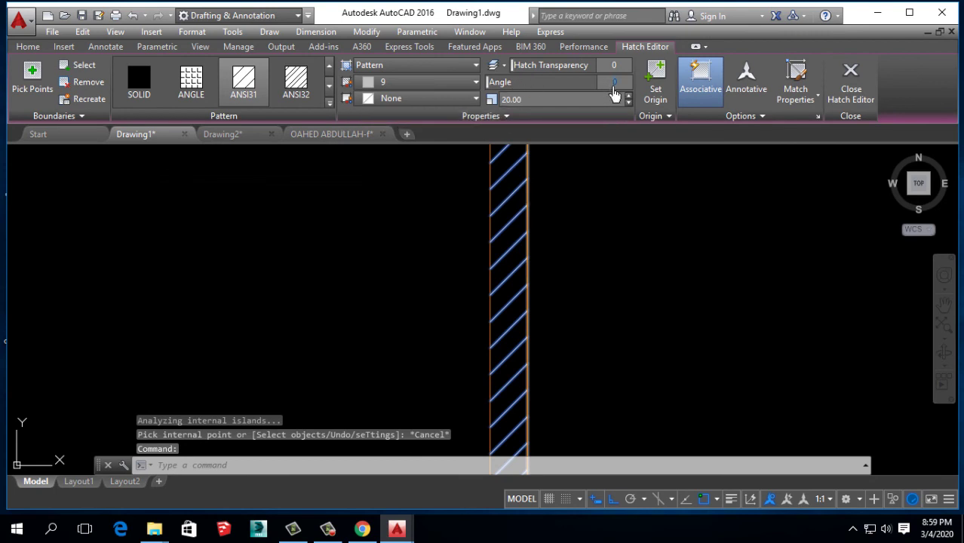
text(45)
key(Return)
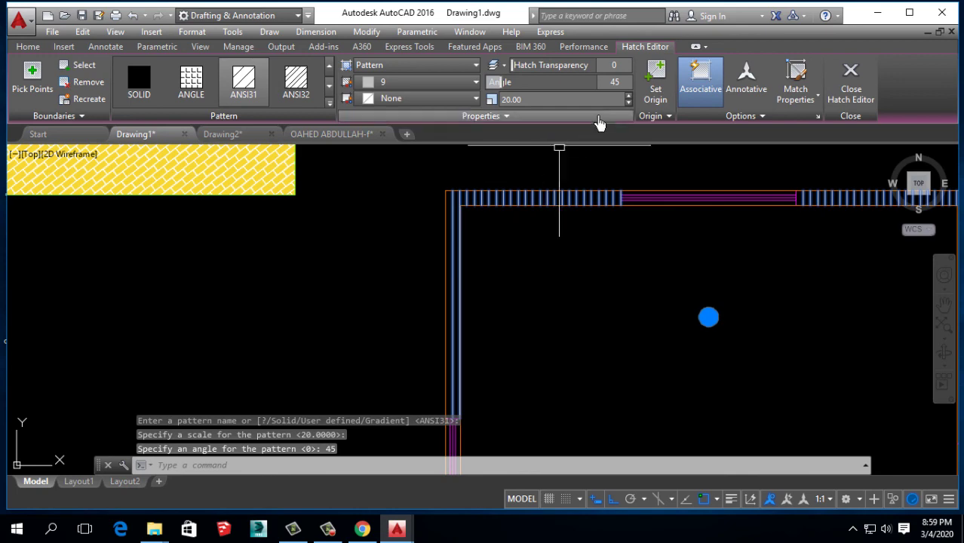
Step: Change the wall hatch angle to 359, then to 199, and end hatch editing
click(593, 83)
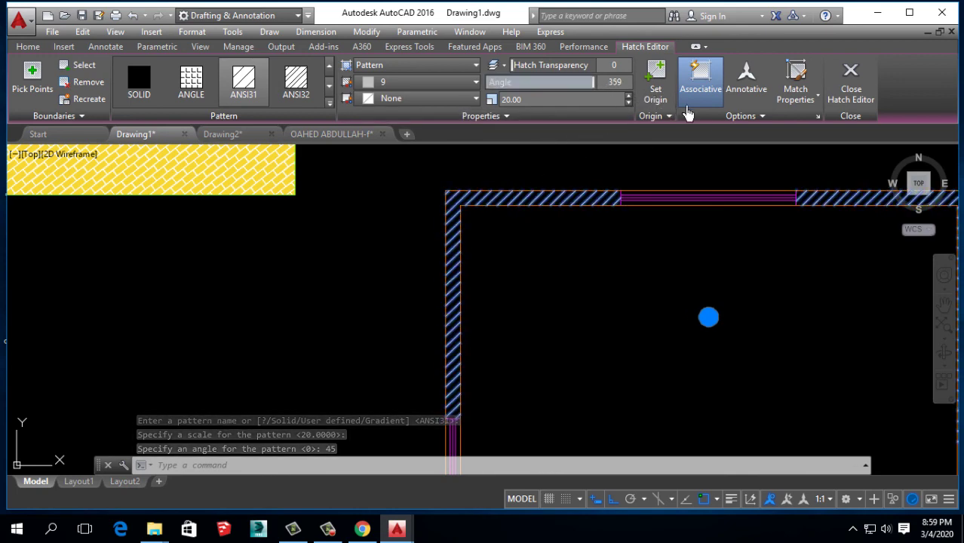
click(546, 82)
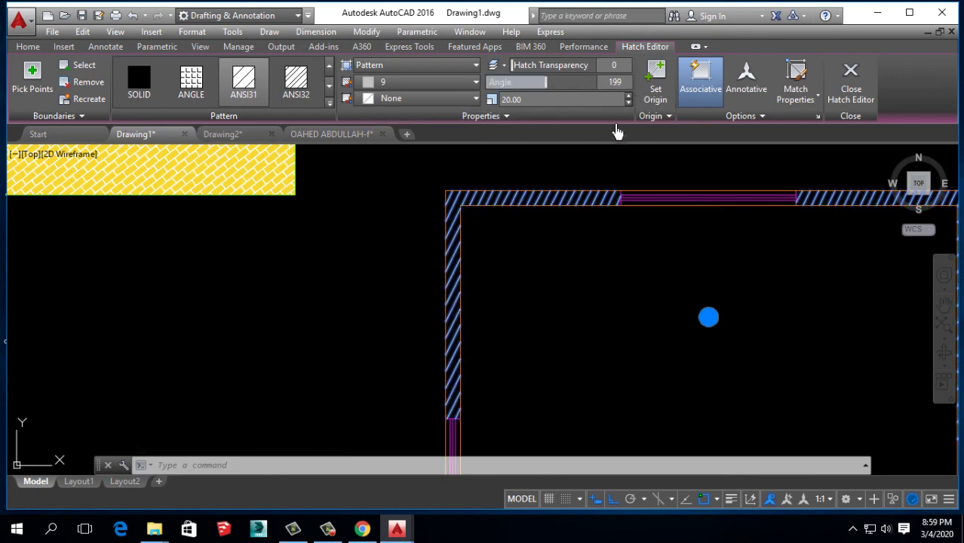
scroll(308, 221, down, 5)
scroll(290, 317, down, 4)
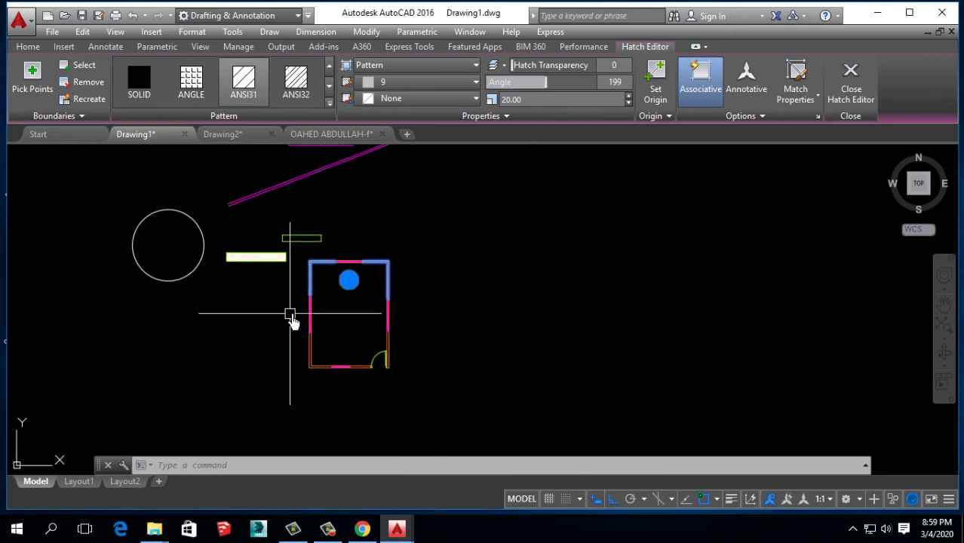
scroll(298, 301, up, 2)
key(Escape)
scroll(286, 261, up, 2)
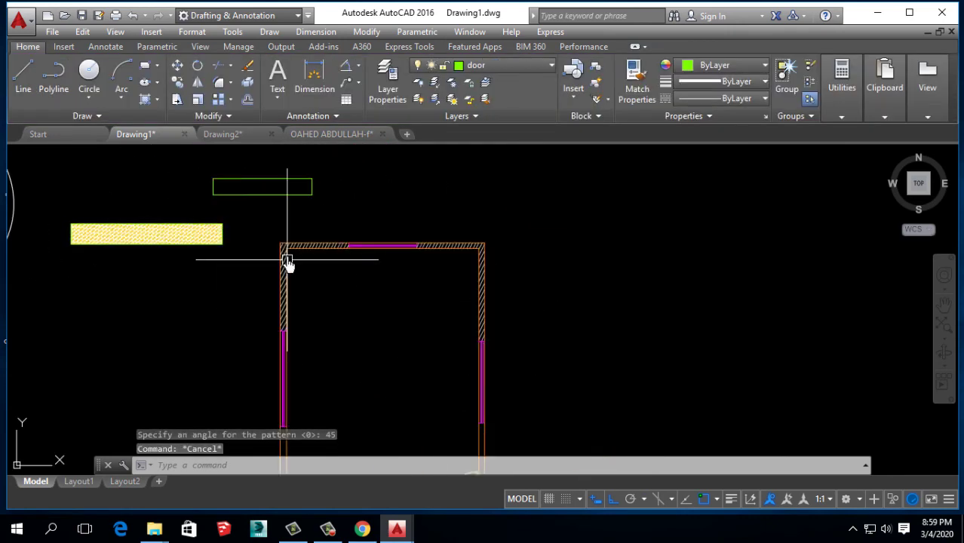
scroll(317, 264, up, 4)
scroll(377, 251, down, 2)
scroll(425, 290, down, 2)
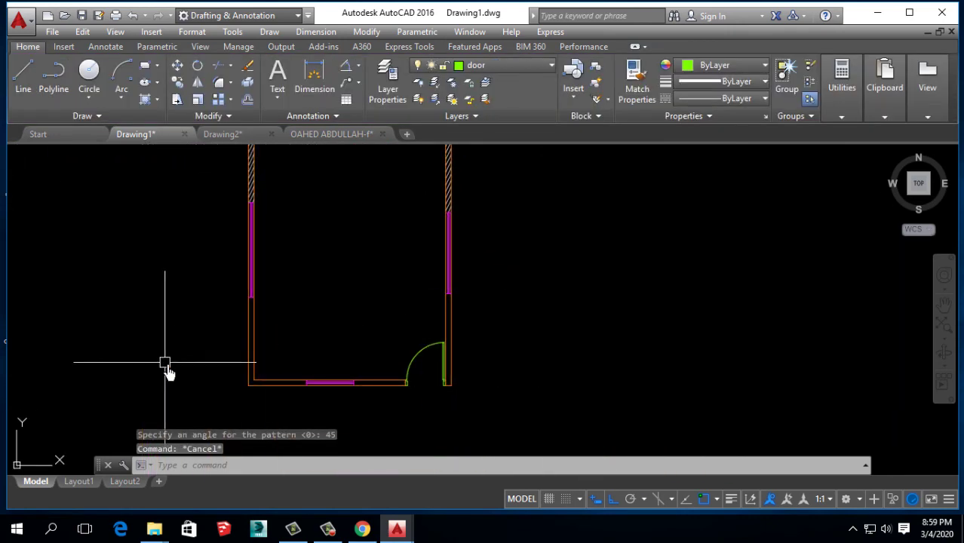